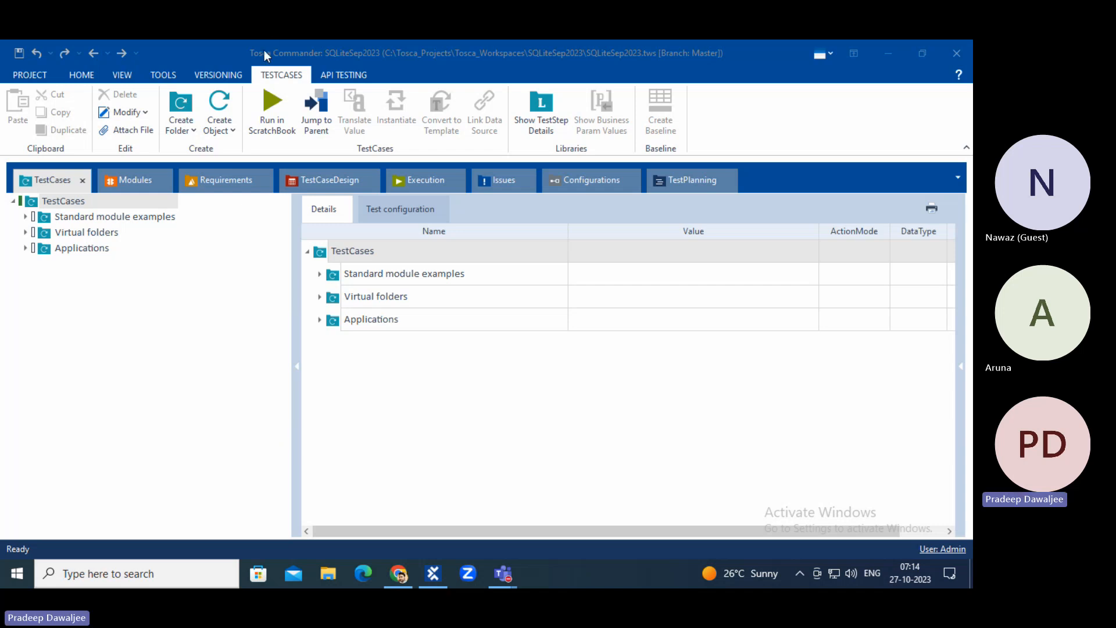
Step: Expand the Applications folder and its Demo subfolder in the TestCases tree
{"action": "left_click", "coordinate": [100, 391]}
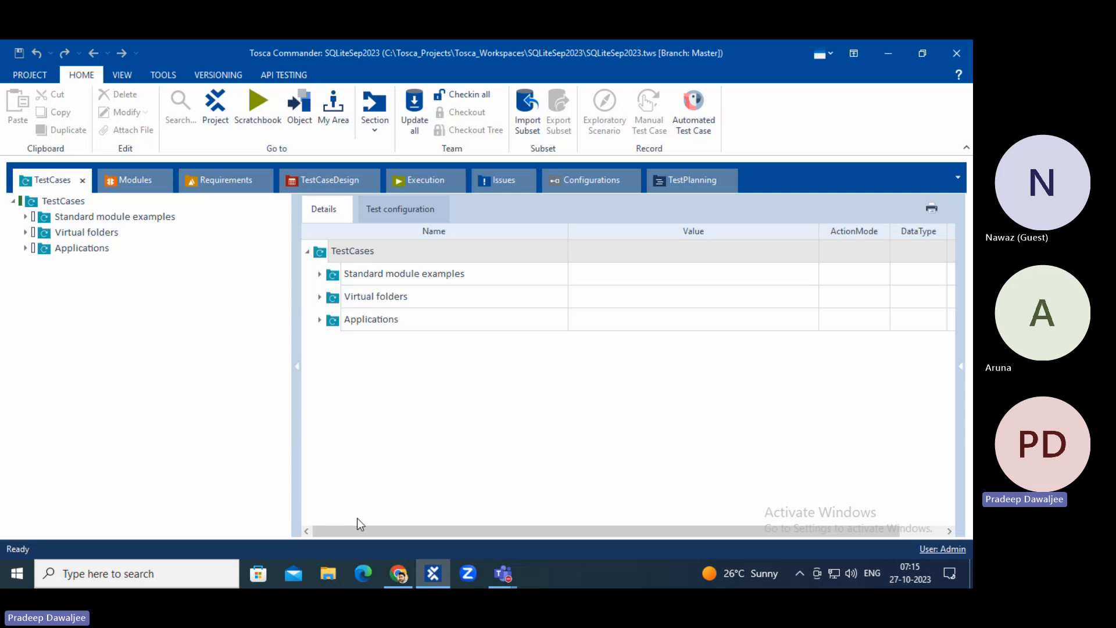
{"action": "left_click", "coordinate": [25, 248]}
{"action": "left_click", "coordinate": [38, 265]}
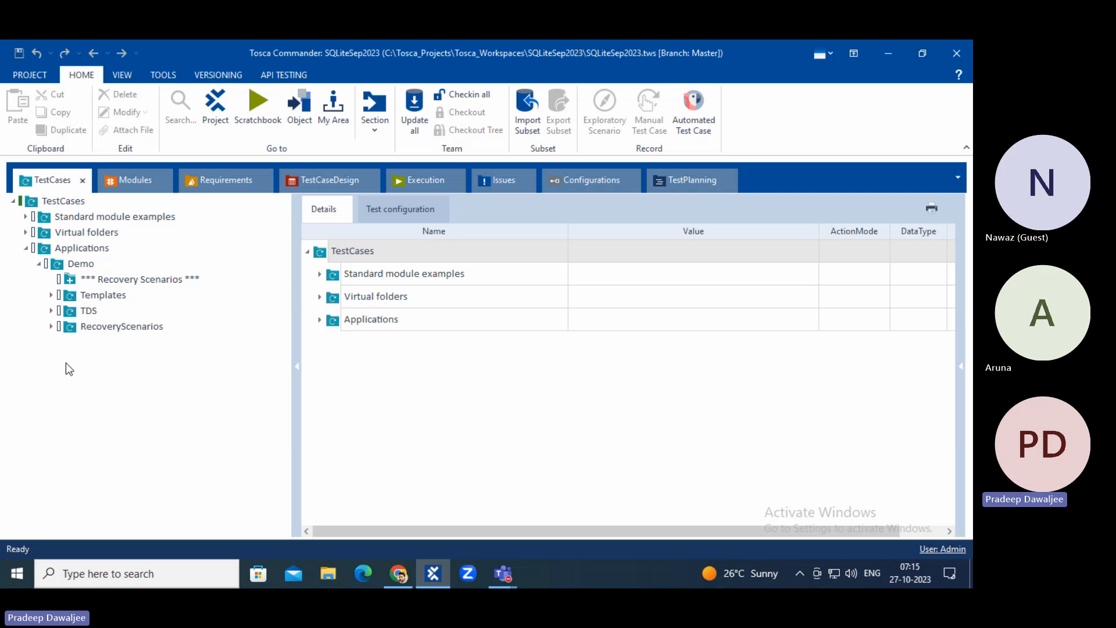
{"action": "left_click", "coordinate": [52, 295]}
{"action": "left_click", "coordinate": [52, 295]}
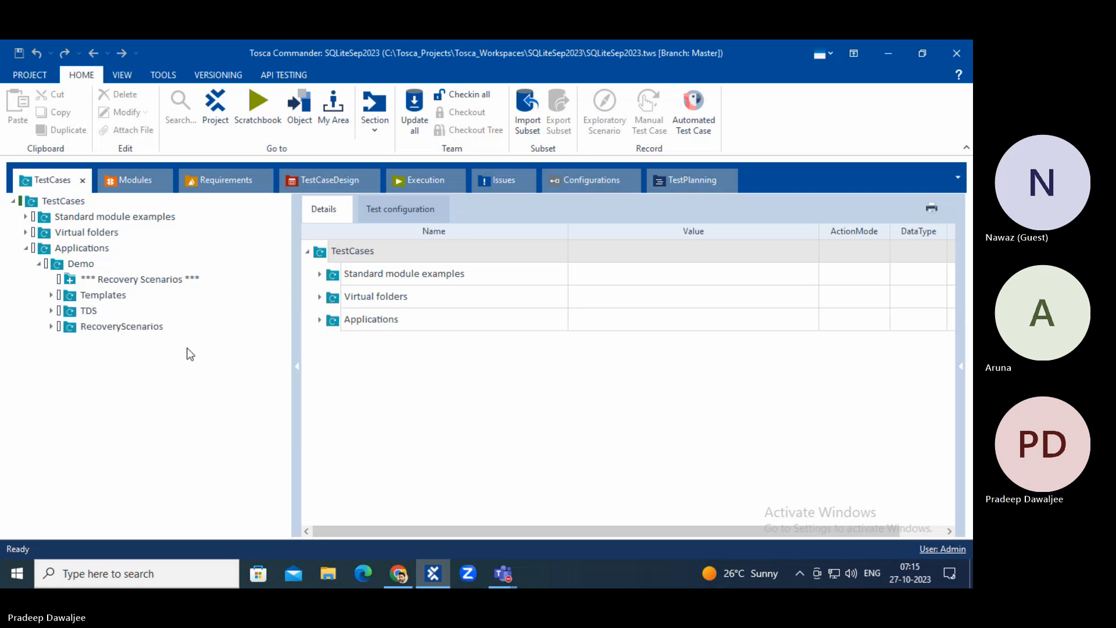
Step: Switch to Chrome, search Google for tosca documentation, and open the Tricentis Tosca Documentation manuals result
{"action": "left_click", "coordinate": [399, 573]}
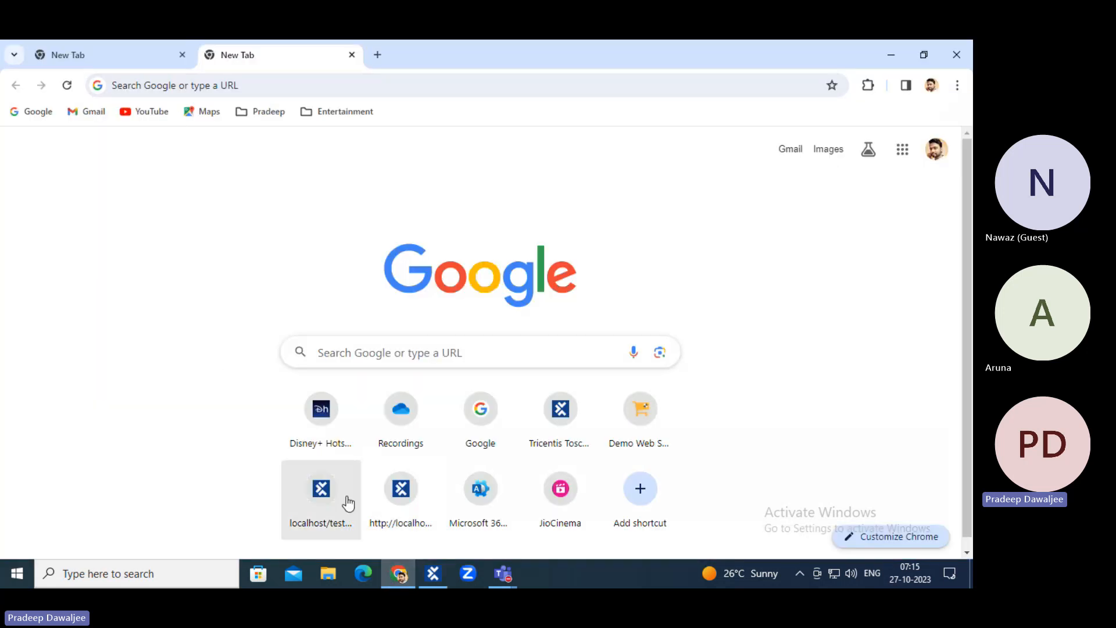
{"action": "left_click", "coordinate": [494, 421]}
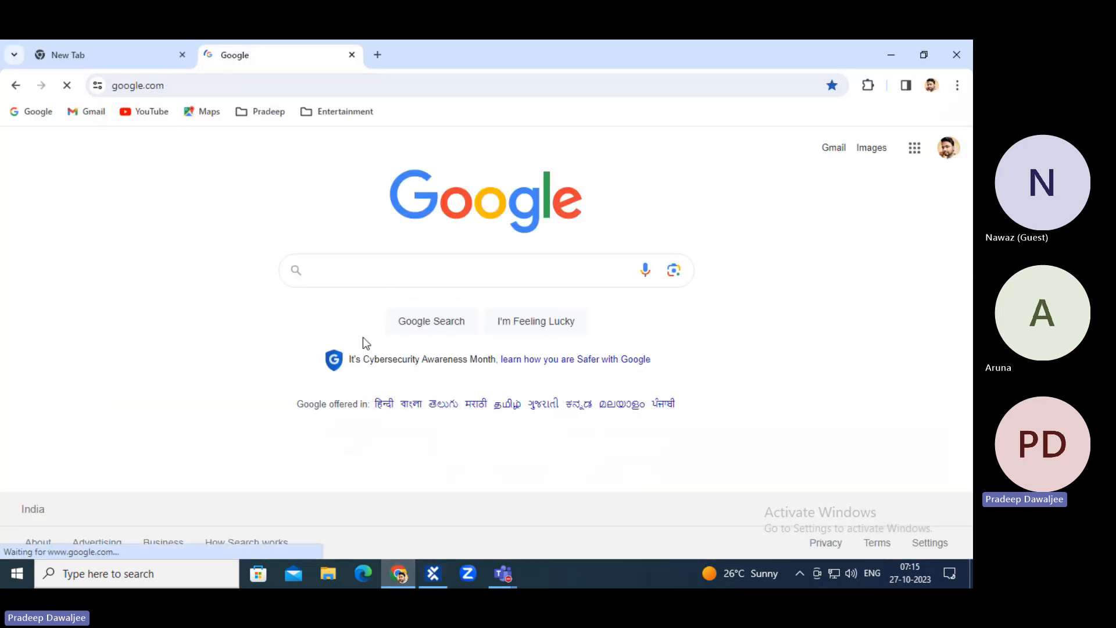
{"action": "type", "text": "tos"}
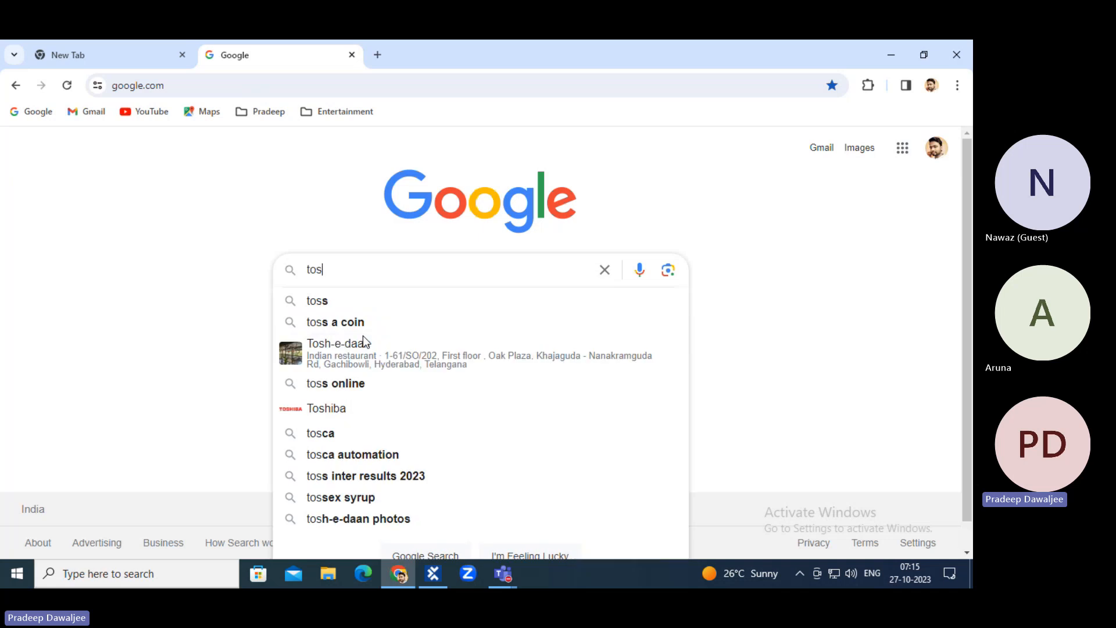
{"action": "type", "text": "ca do"}
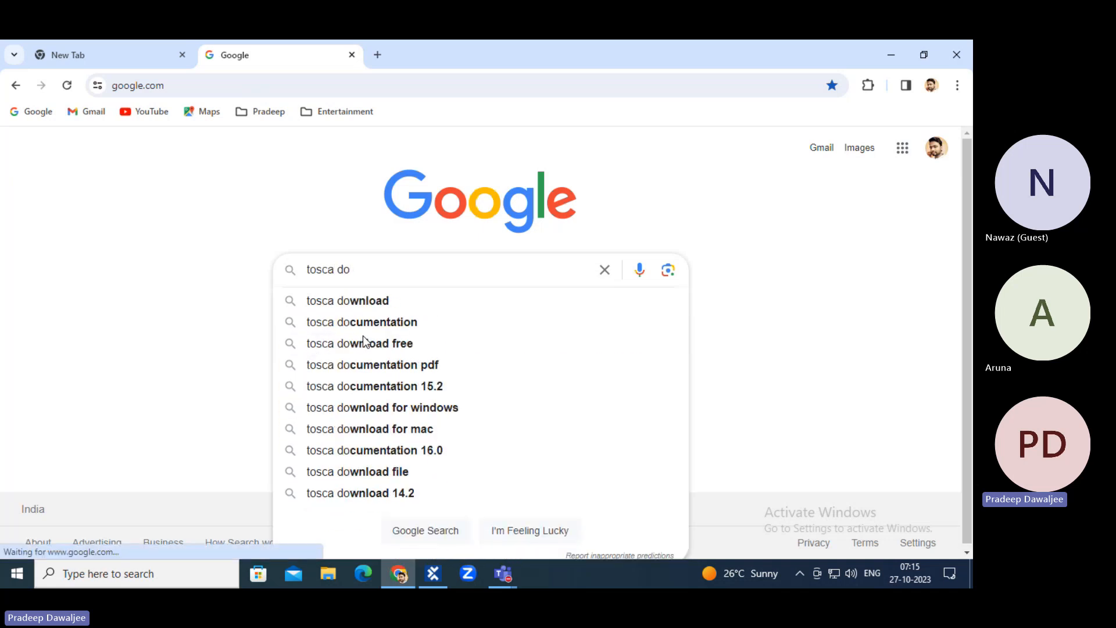
{"action": "left_click", "coordinate": [372, 322]}
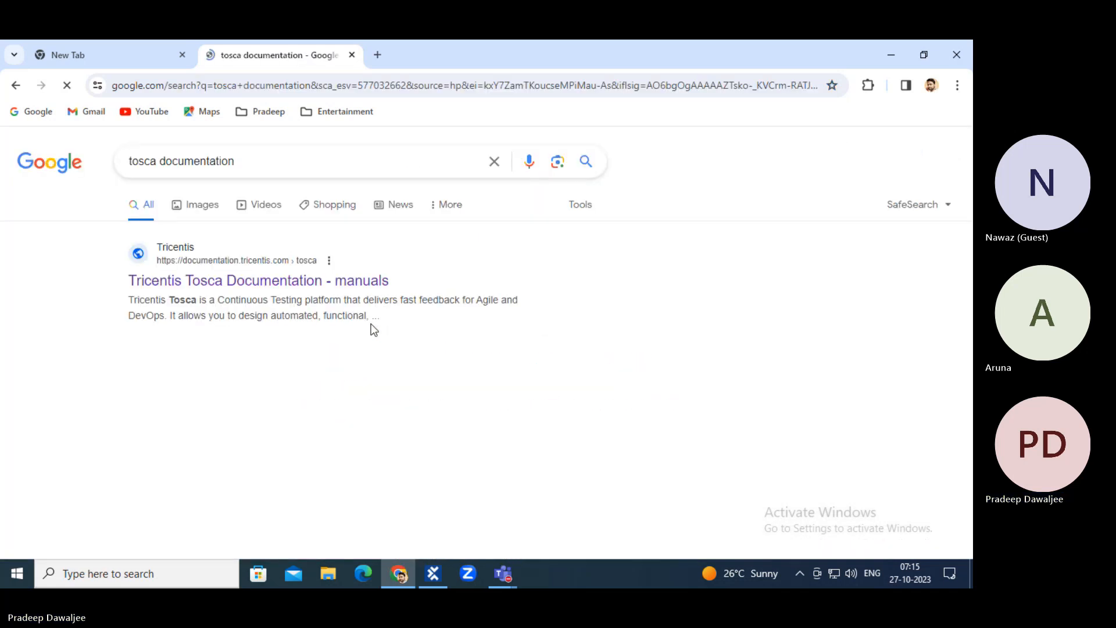
{"action": "left_click", "coordinate": [268, 284]}
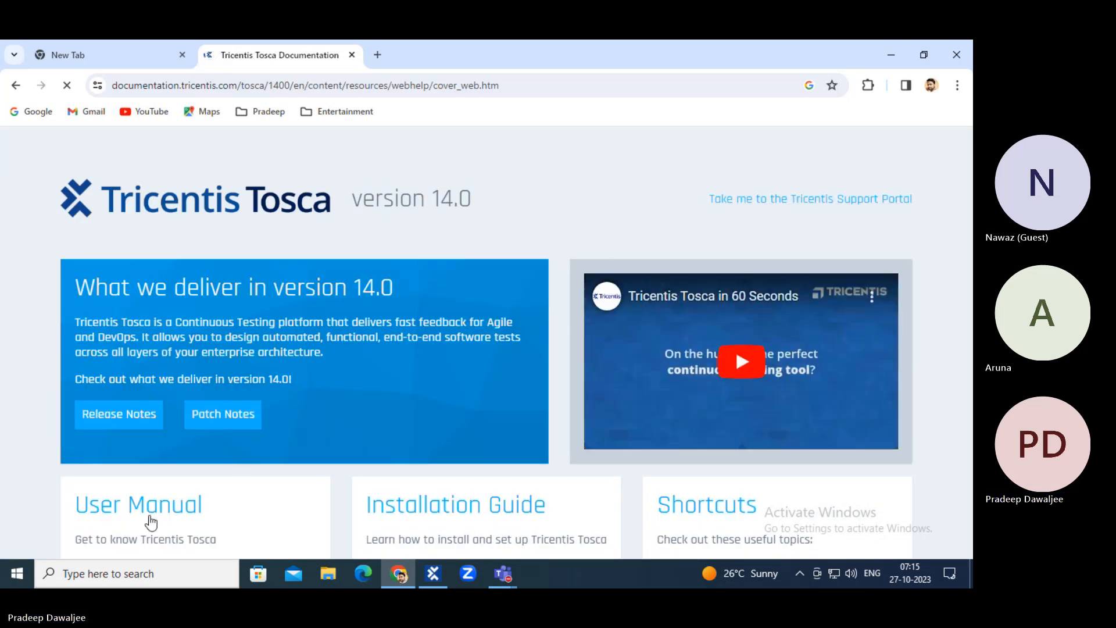
Step: Open the Tosca 14.0 User Manual, search it for TQL, and open the TQL Search article
{"action": "left_click", "coordinate": [146, 519]}
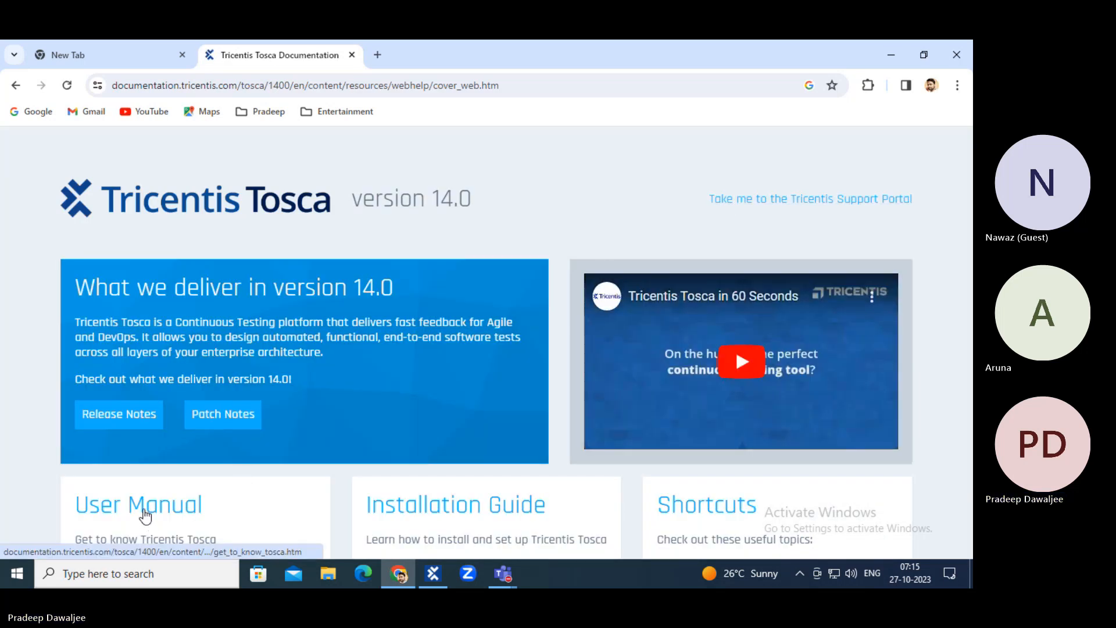
{"action": "left_click", "coordinate": [616, 174]}
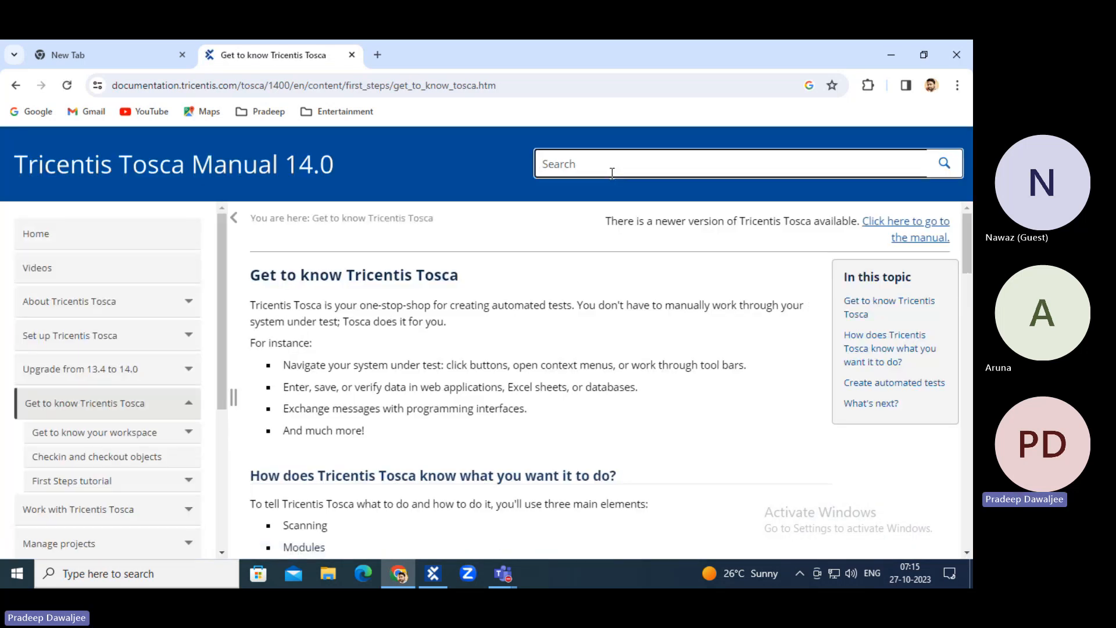
{"action": "type", "text": "TQL"}
{"action": "key", "text": "Return"}
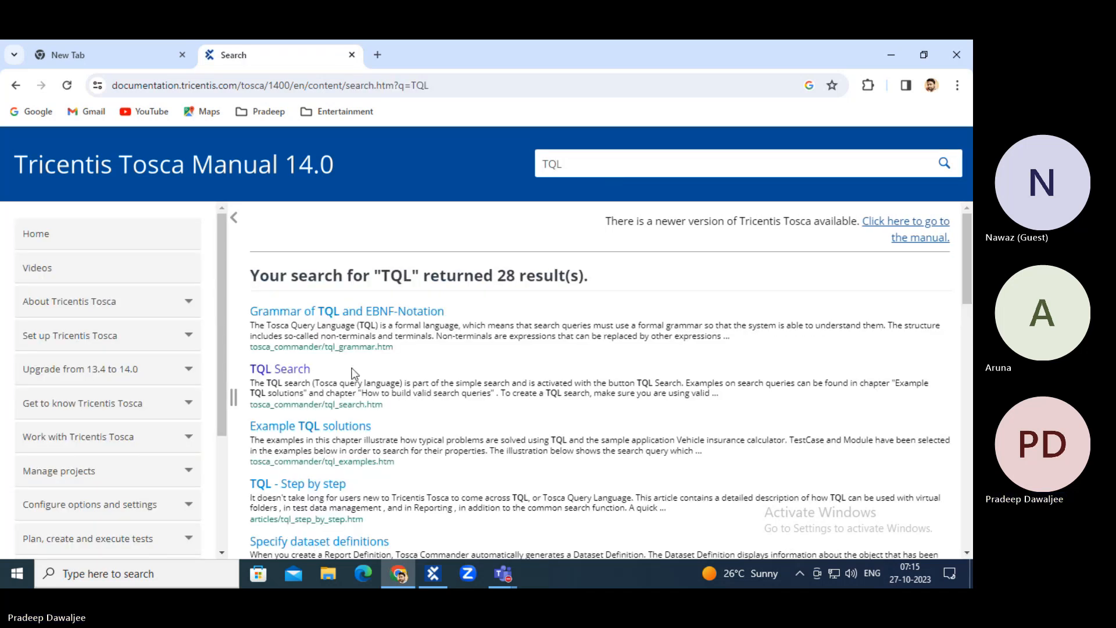
{"action": "left_click", "coordinate": [280, 372]}
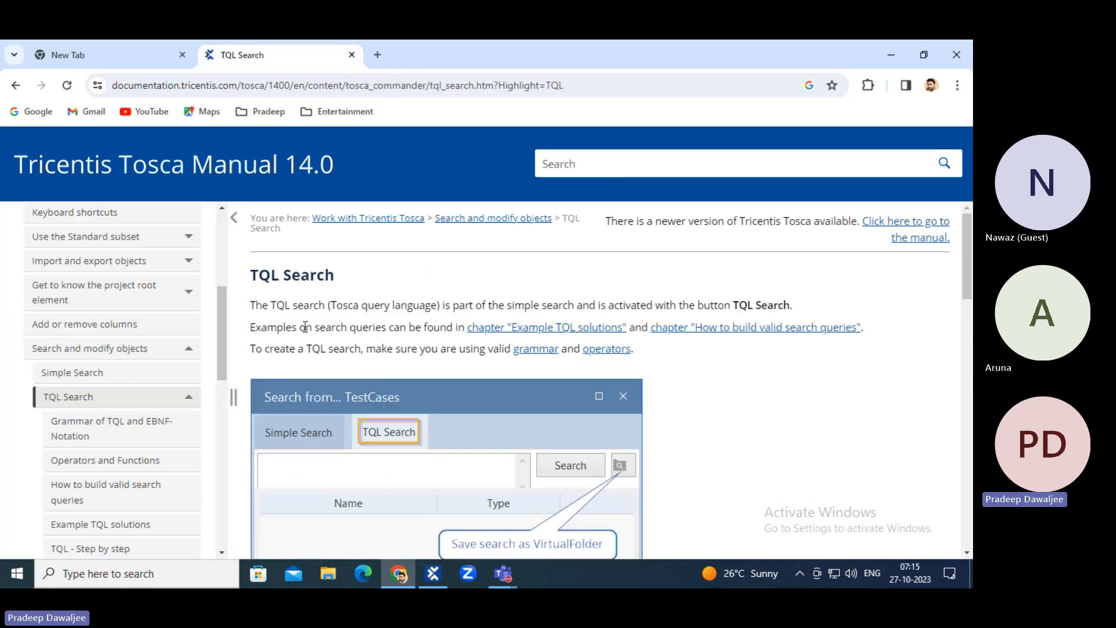
Step: Read the TQL Search introduction and examine the illustrated search dialog, including its option to save a search as a VirtualFolder
{"action": "left_click_drag", "start_coordinate": [271, 305], "coordinate": [766, 303]}
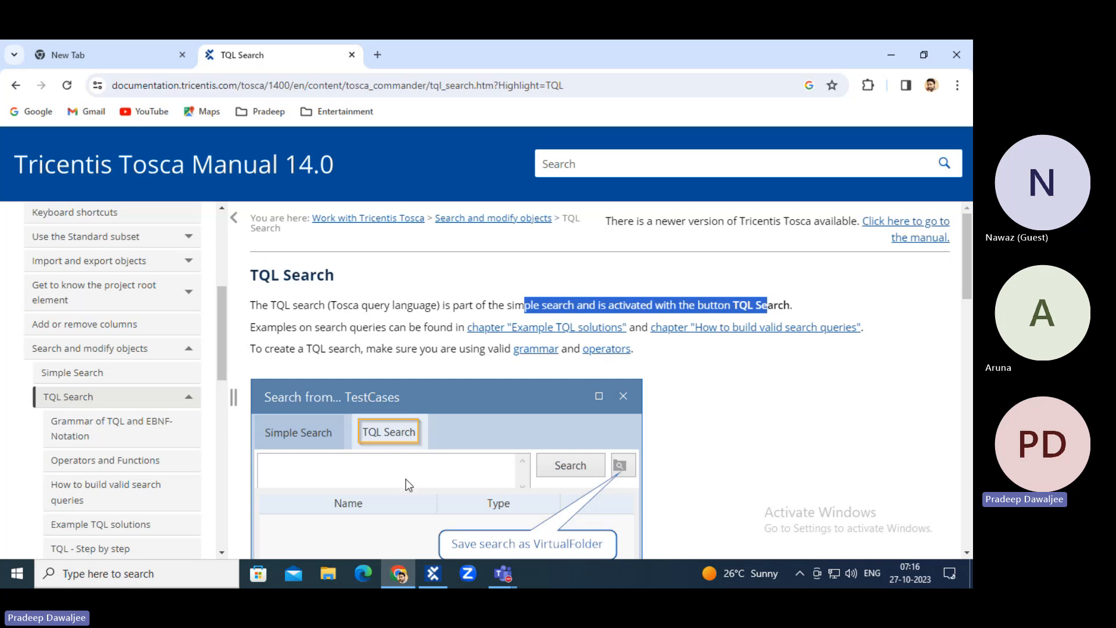
{"action": "scroll", "coordinate": [505, 351], "scroll_direction": "down", "scroll_amount": 1}
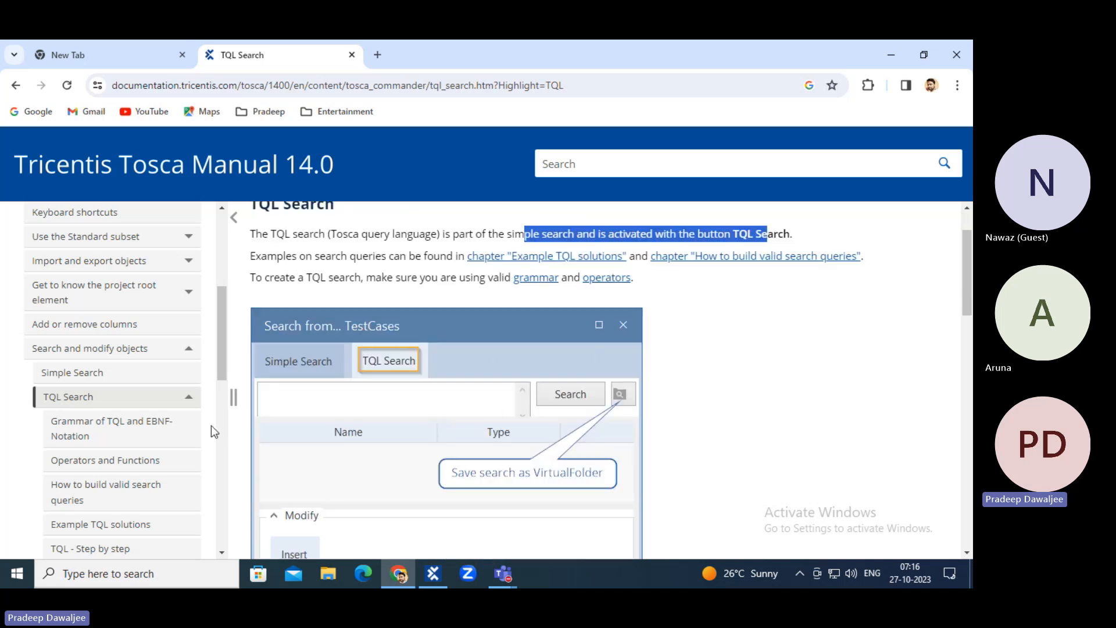
{"action": "scroll", "coordinate": [697, 337], "scroll_direction": "down", "scroll_amount": 3}
{"action": "scroll", "coordinate": [577, 369], "scroll_direction": "up", "scroll_amount": 4}
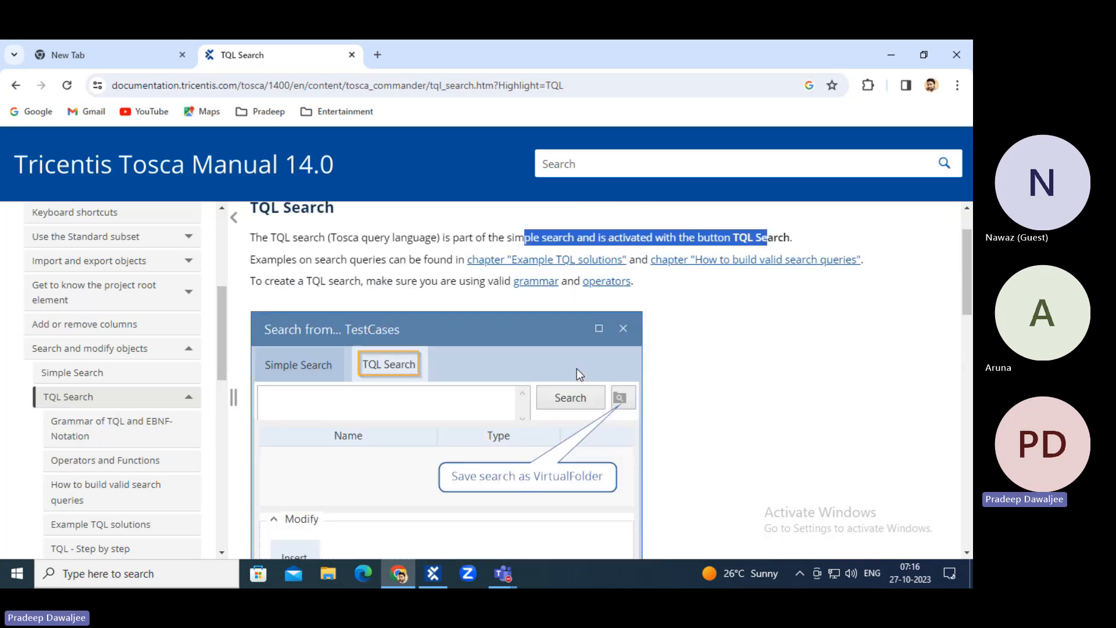
{"action": "scroll", "coordinate": [577, 291], "scroll_direction": "down", "scroll_amount": 2}
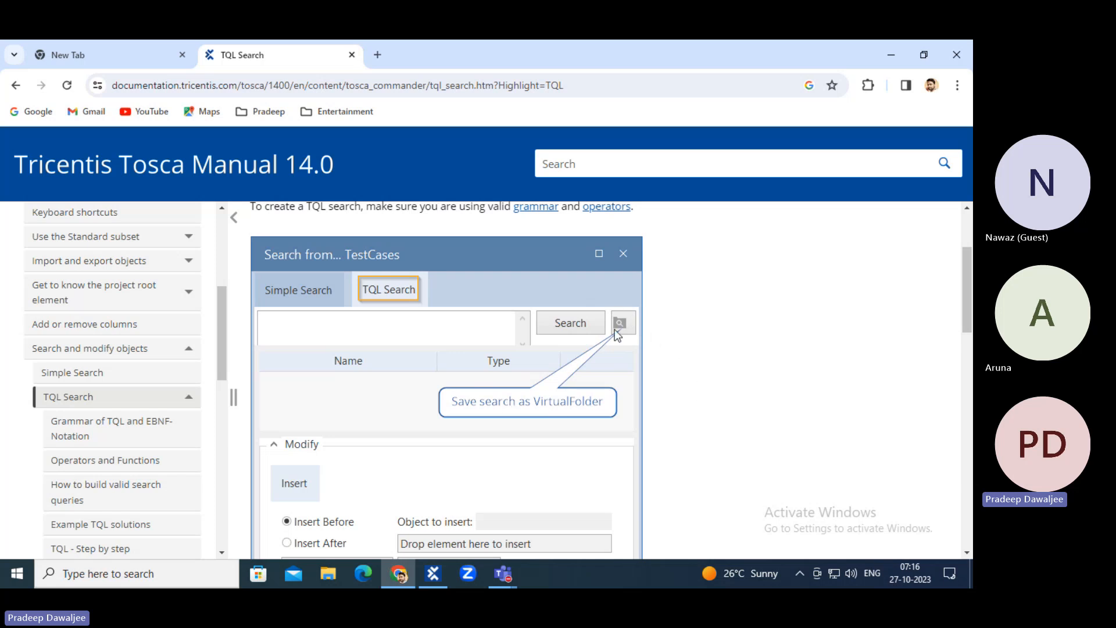
{"action": "scroll", "coordinate": [511, 346], "scroll_direction": "up", "scroll_amount": 3}
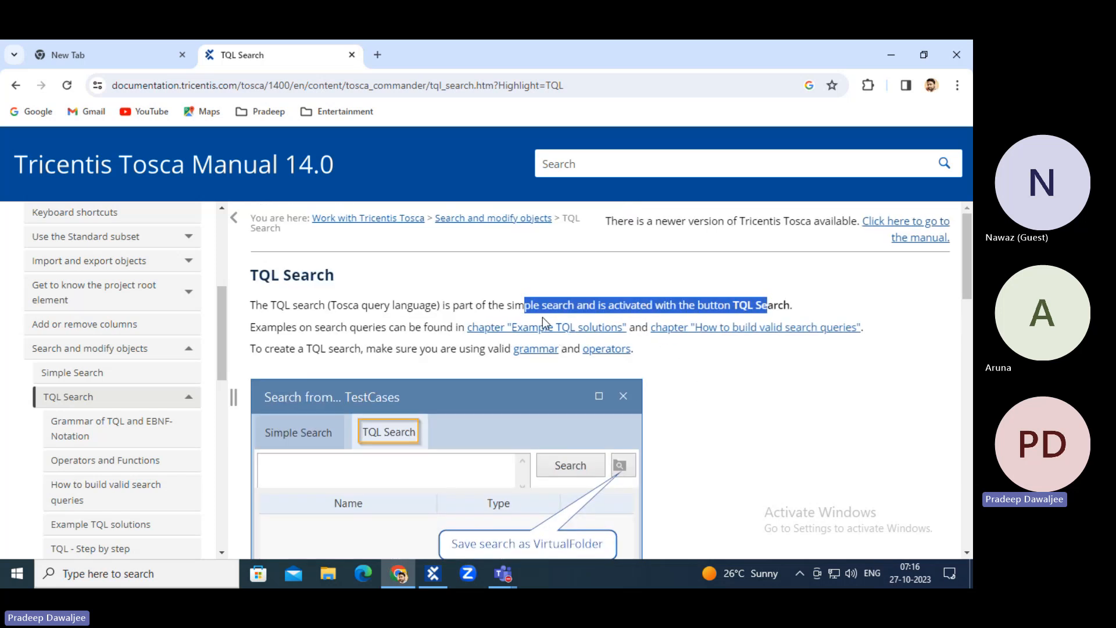
Step: Examine the rest of the TQL Search article, focusing on the brief overview, the TQL grammar table and the query example
{"action": "scroll", "coordinate": [531, 353], "scroll_direction": "down", "scroll_amount": 6}
{"action": "scroll", "coordinate": [531, 353], "scroll_direction": "down", "scroll_amount": 5}
{"action": "scroll", "coordinate": [532, 347], "scroll_direction": "up", "scroll_amount": 3}
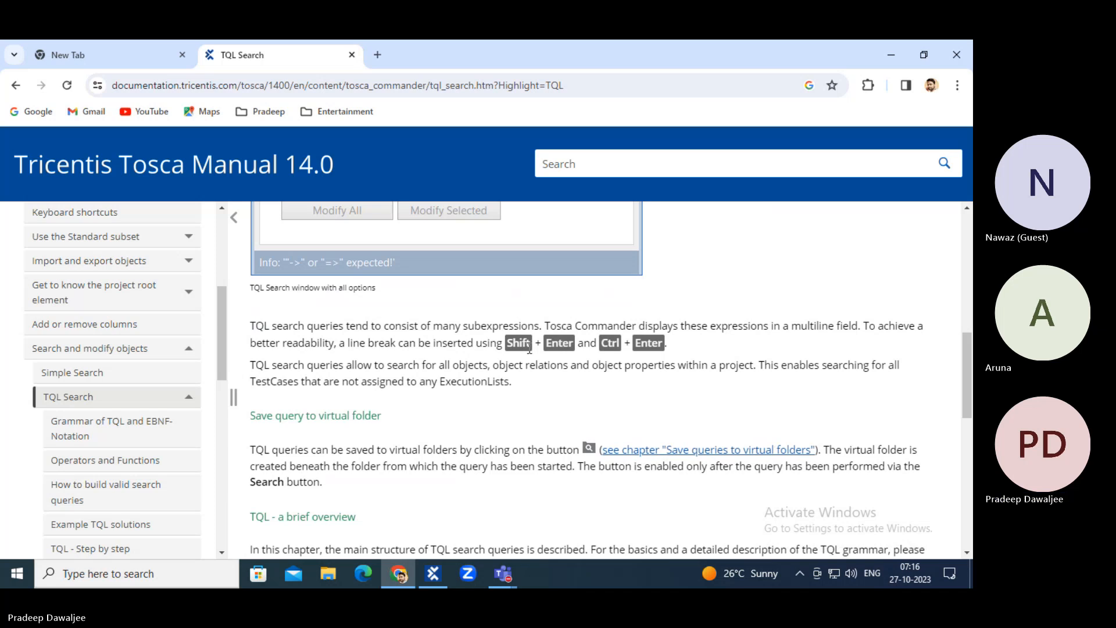
{"action": "scroll", "coordinate": [533, 343], "scroll_direction": "down", "scroll_amount": 9}
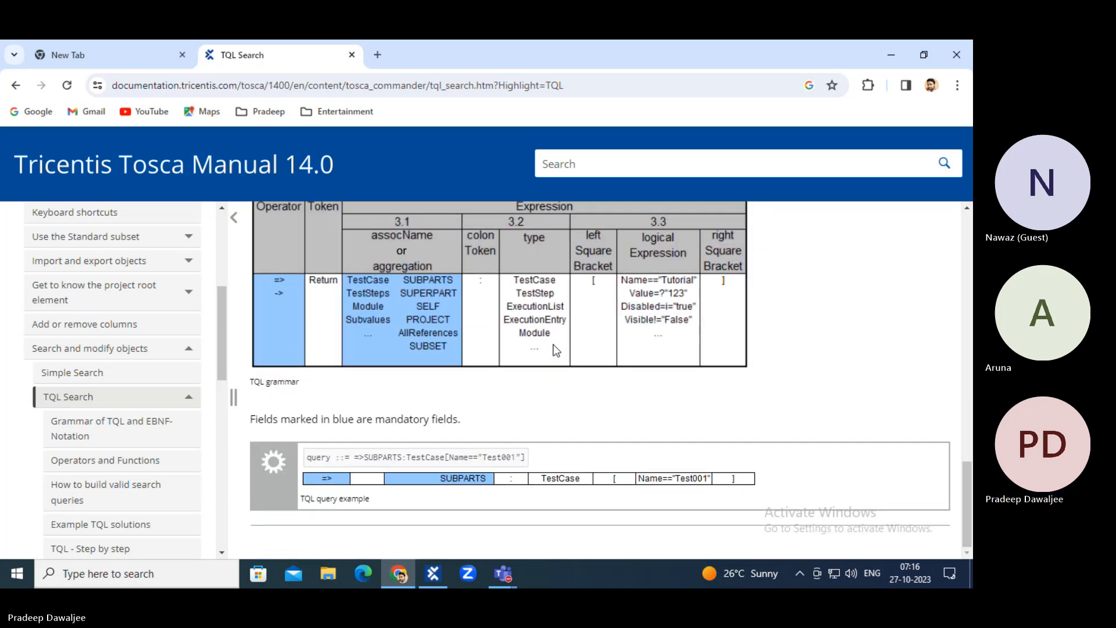
{"action": "scroll", "coordinate": [553, 345], "scroll_direction": "up", "scroll_amount": 3}
{"action": "scroll", "coordinate": [553, 344], "scroll_direction": "up", "scroll_amount": 1}
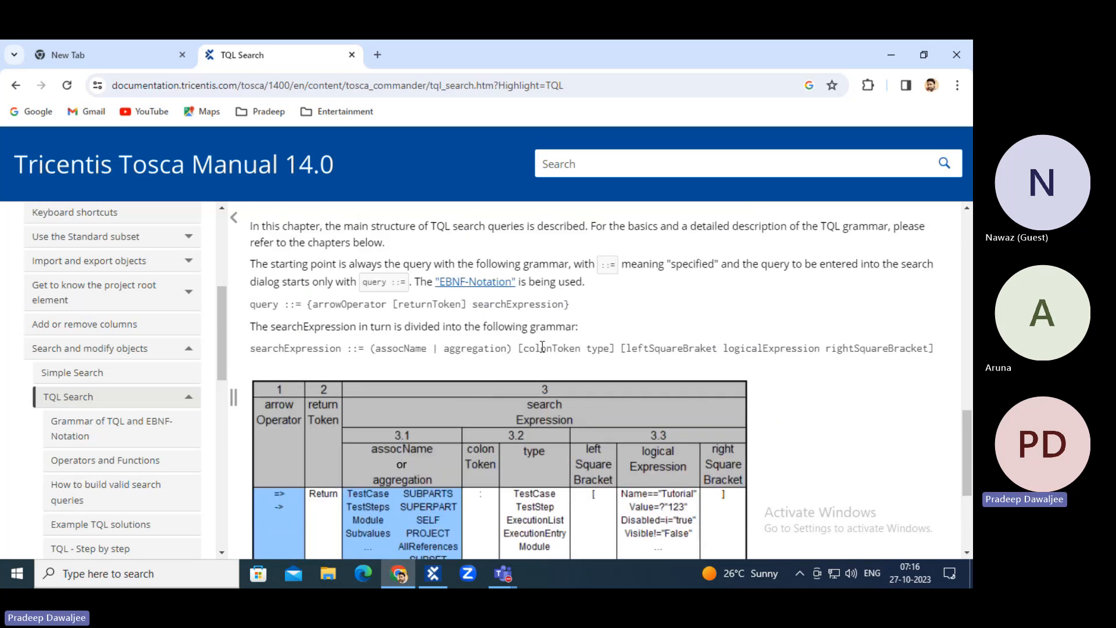
{"action": "scroll", "coordinate": [542, 351], "scroll_direction": "up", "scroll_amount": 2}
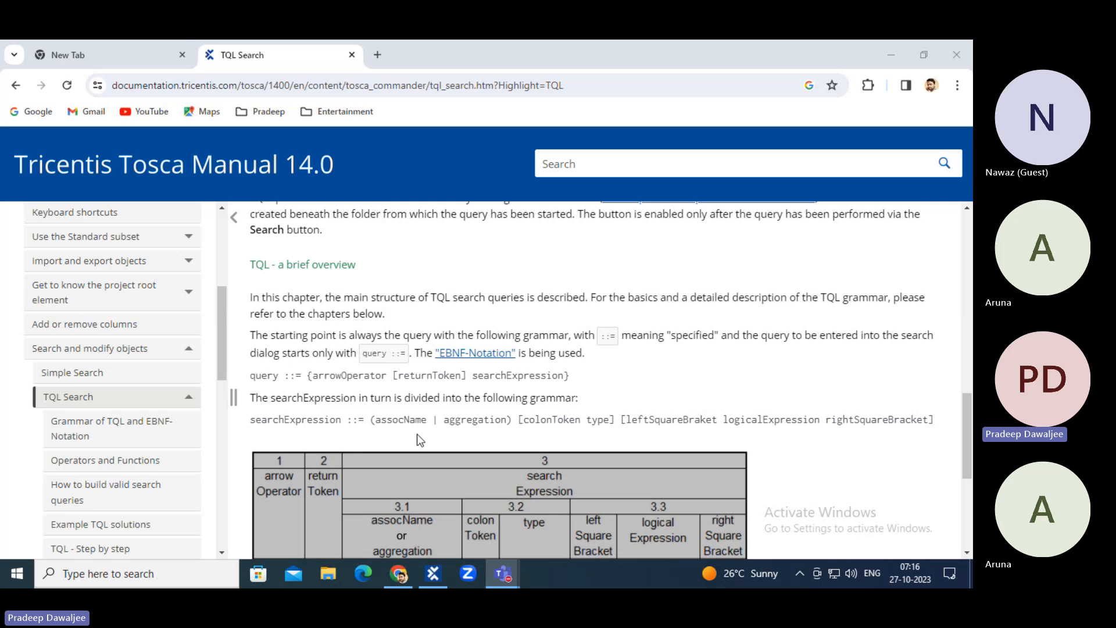
{"action": "scroll", "coordinate": [413, 374], "scroll_direction": "down", "scroll_amount": 3}
{"action": "scroll", "coordinate": [412, 375], "scroll_direction": "down", "scroll_amount": 1}
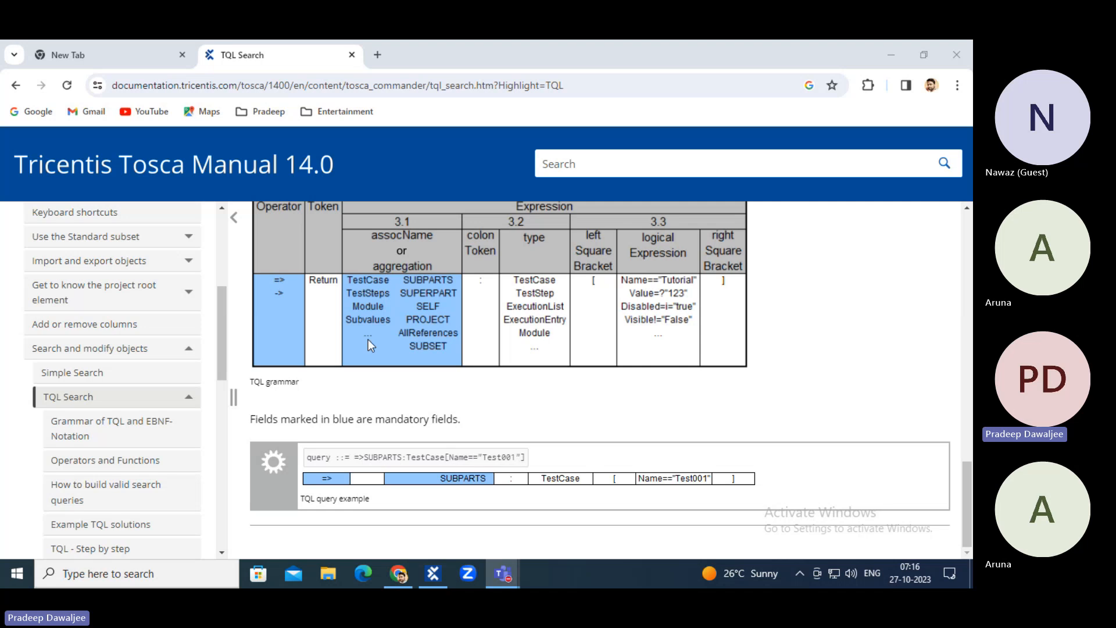
{"action": "scroll", "coordinate": [416, 278], "scroll_direction": "up", "scroll_amount": 5}
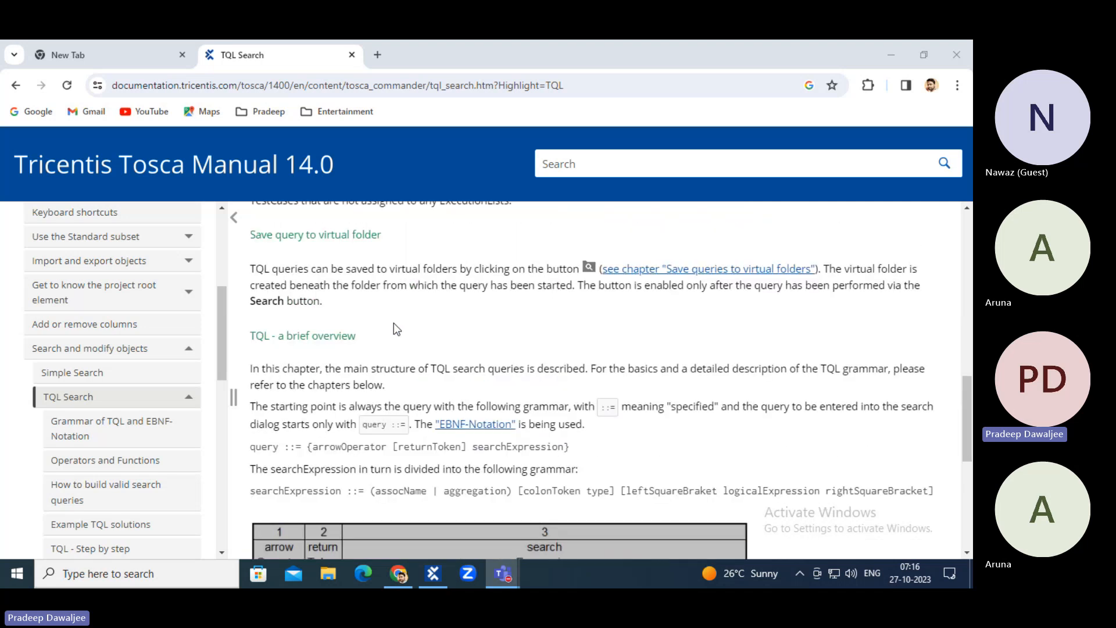
{"action": "scroll", "coordinate": [372, 374], "scroll_direction": "down", "scroll_amount": 4}
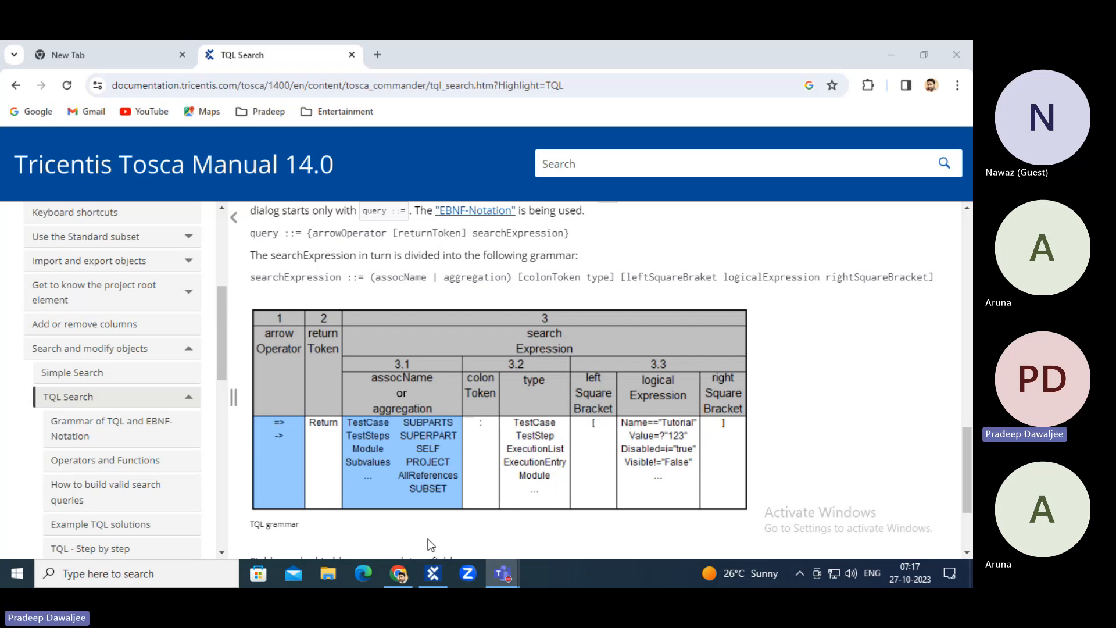
Step: Compare the Applications and Demo folder hierarchy in Tosca Commander with the aggregation keywords in the manual's TQL grammar table
{"action": "left_click", "coordinate": [432, 573]}
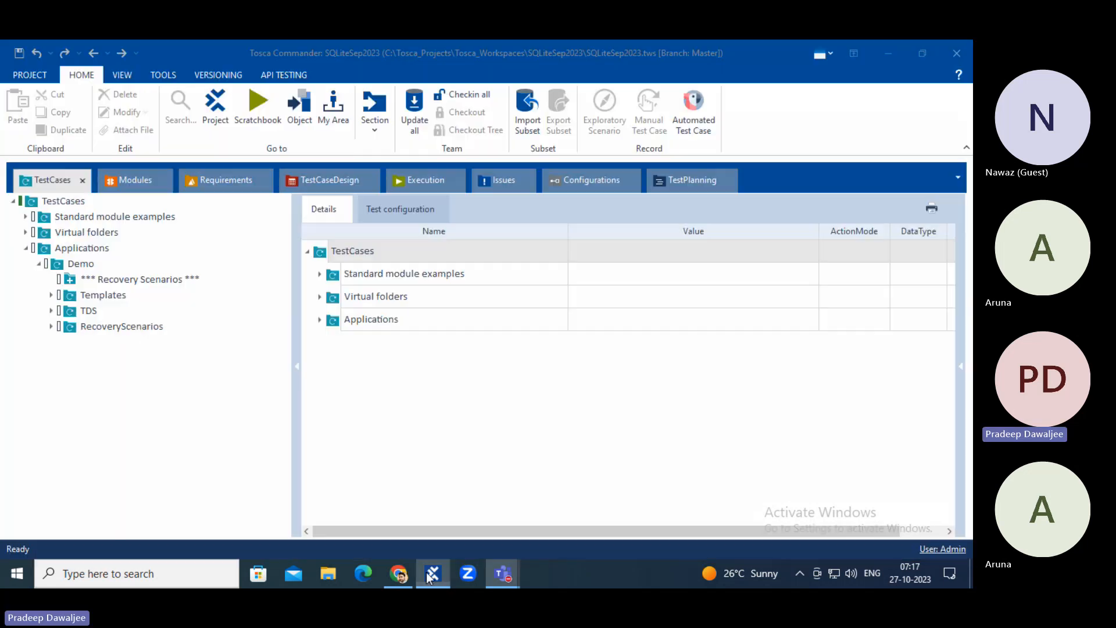
{"action": "left_click", "coordinate": [70, 266]}
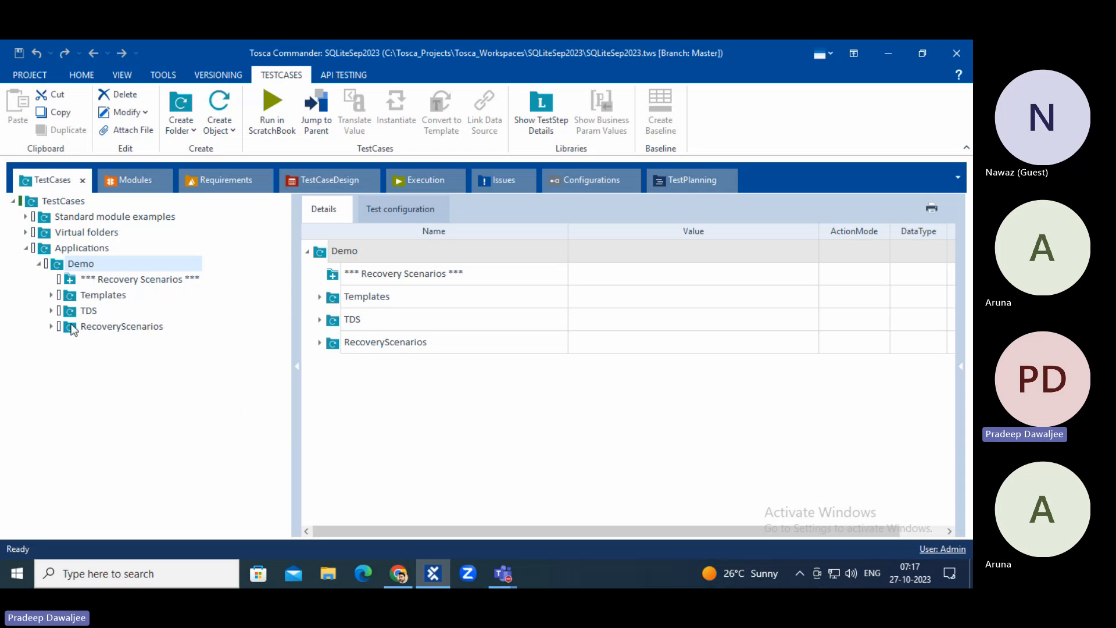
{"action": "left_click", "coordinate": [400, 574]}
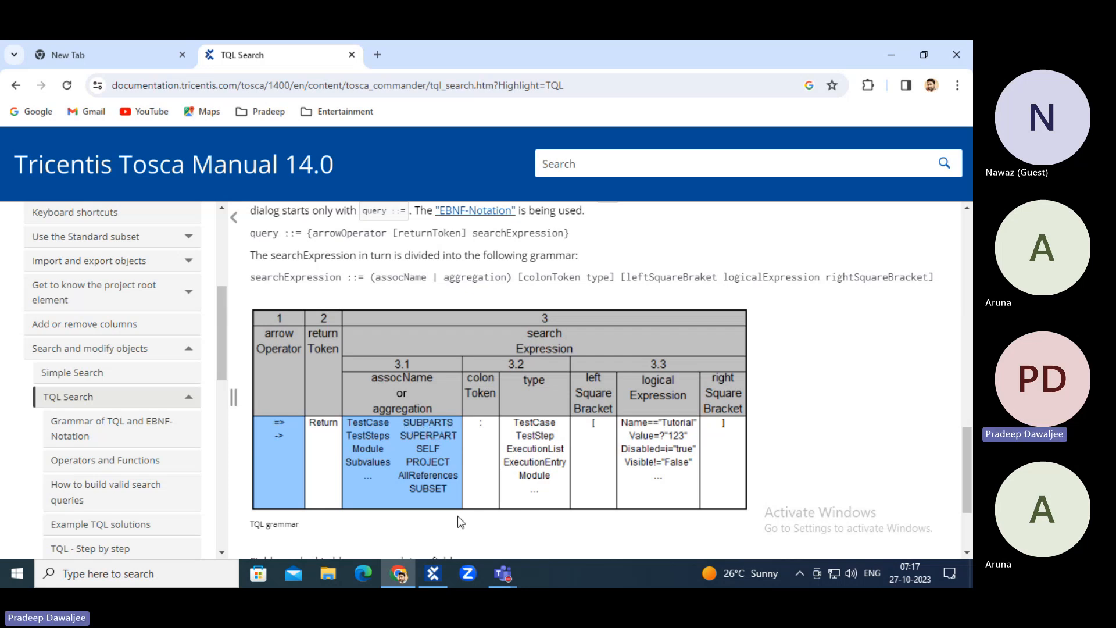
{"action": "left_click", "coordinate": [433, 574]}
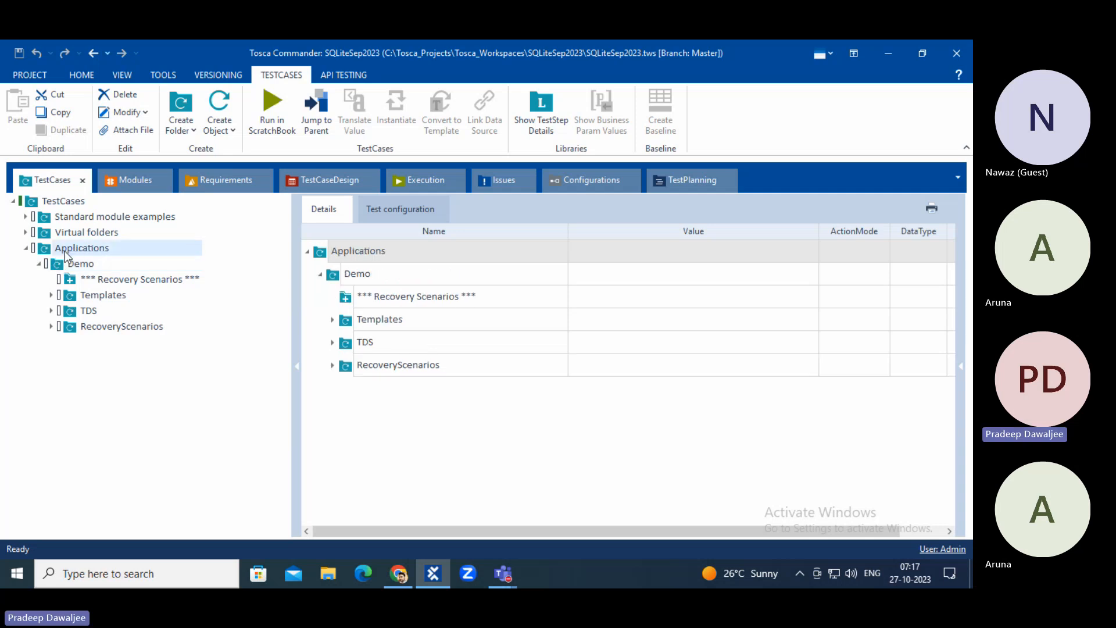
{"action": "left_click", "coordinate": [57, 264]}
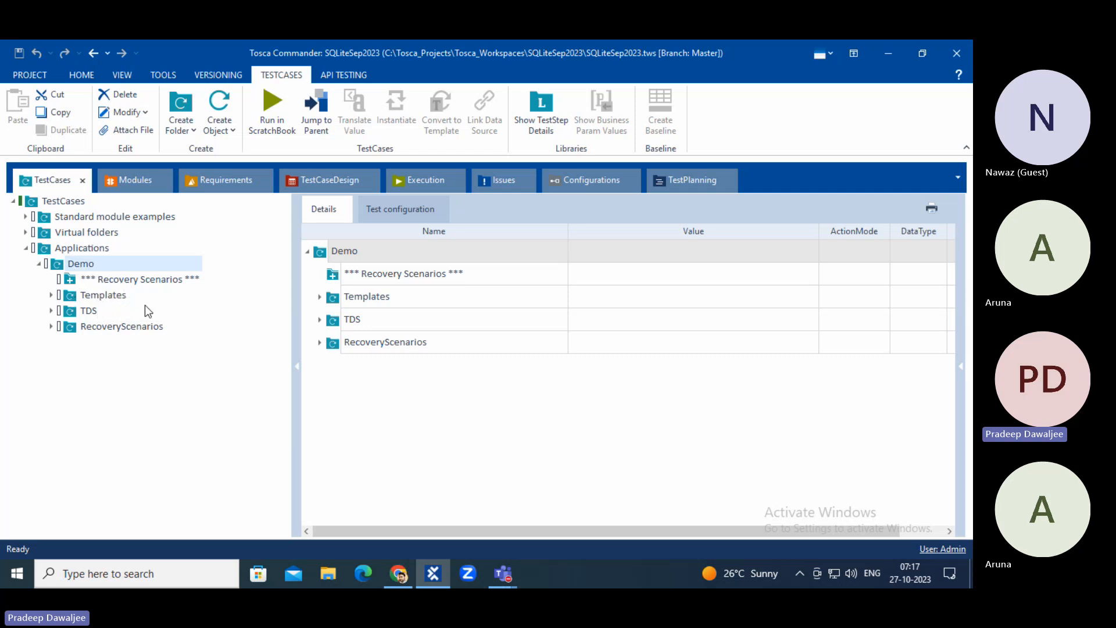
{"action": "left_click", "coordinate": [398, 574]}
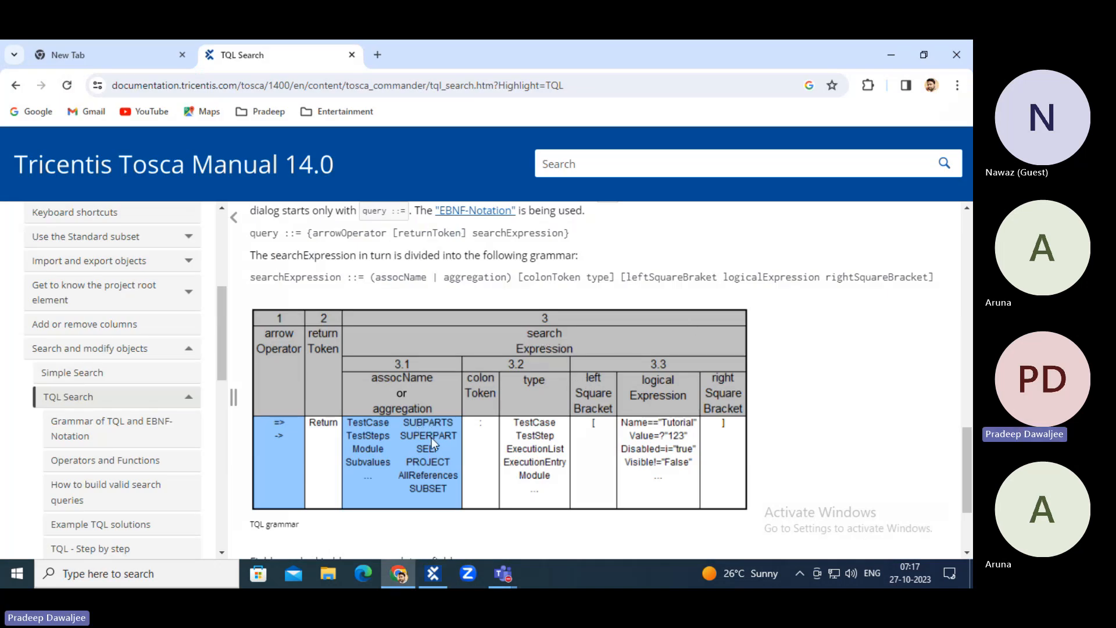
{"action": "left_click", "coordinate": [433, 574]}
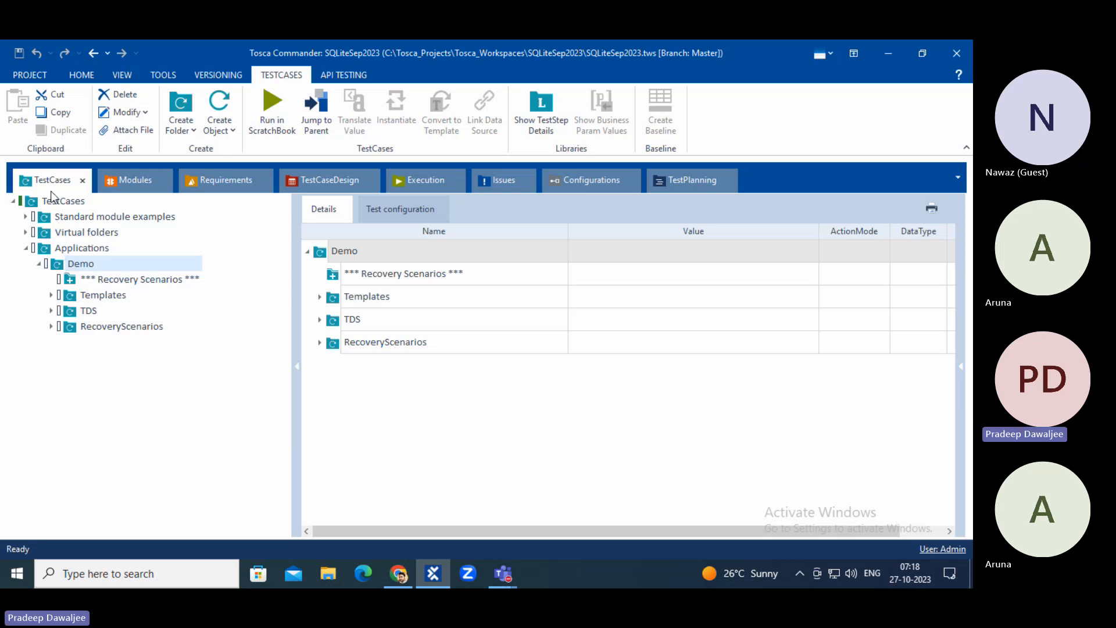
{"action": "left_click", "coordinate": [401, 572]}
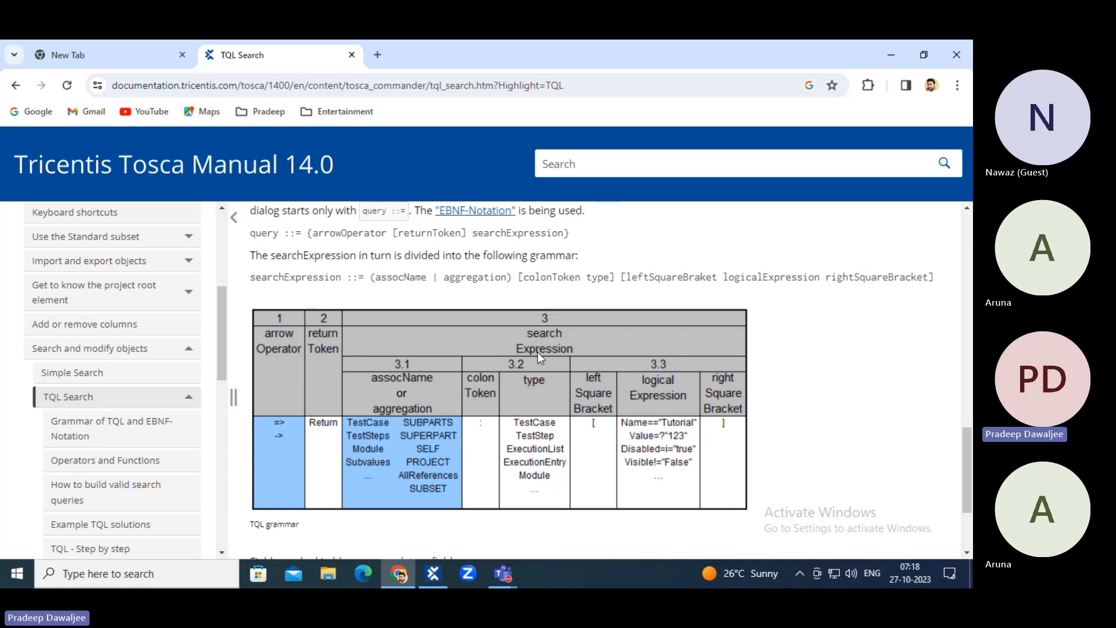
Step: Switch to Tosca Commander, open the project root SQLiteSep2023 and dock its window as the first tab before TestCases
{"action": "left_click", "coordinate": [435, 573]}
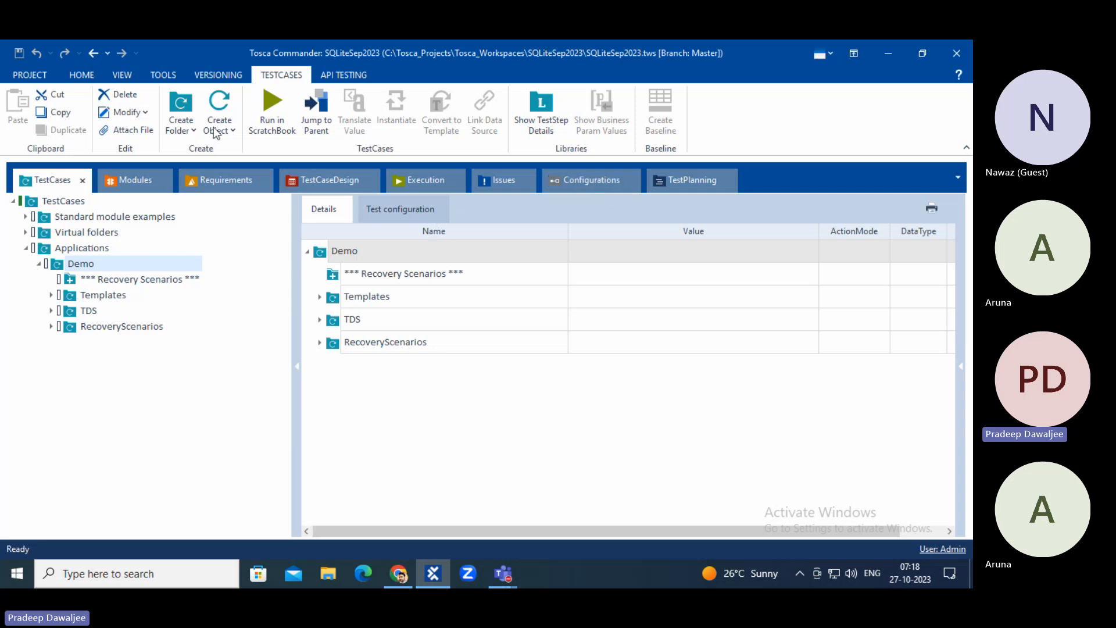
{"action": "left_click", "coordinate": [81, 75]}
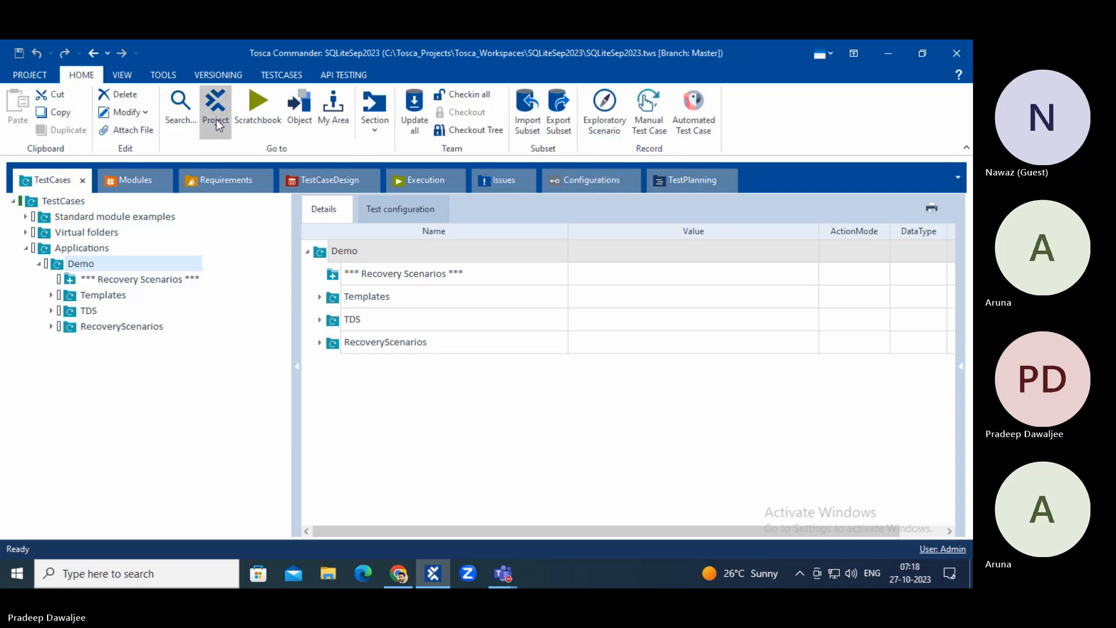
{"action": "left_click", "coordinate": [216, 121]}
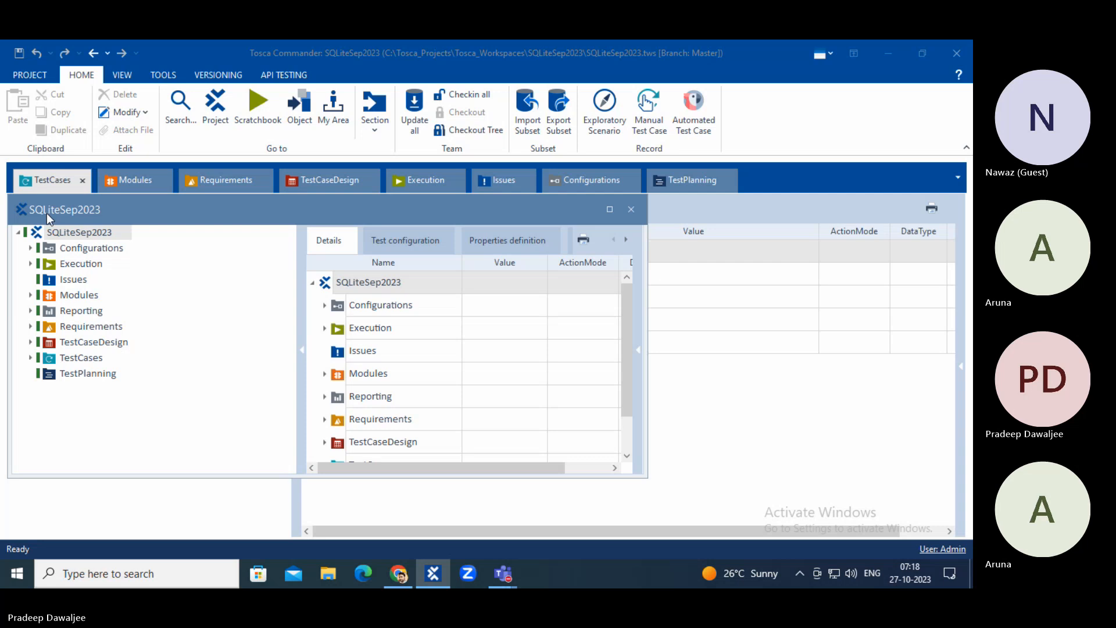
{"action": "left_click_drag", "start_coordinate": [46, 213], "coordinate": [31, 187]}
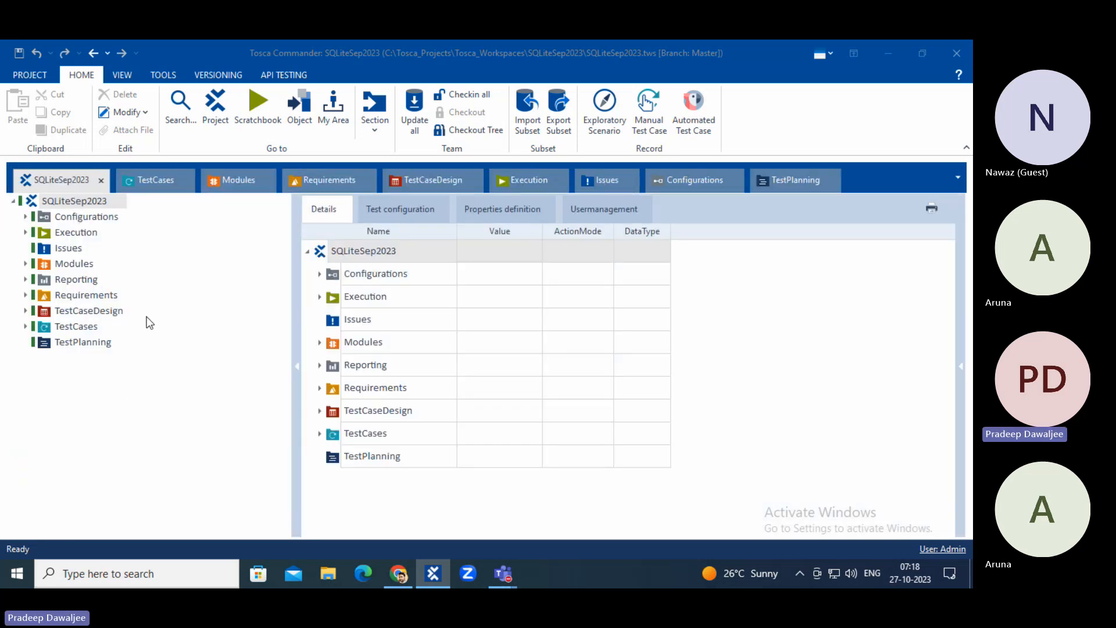
{"action": "right_click", "coordinate": [33, 201]}
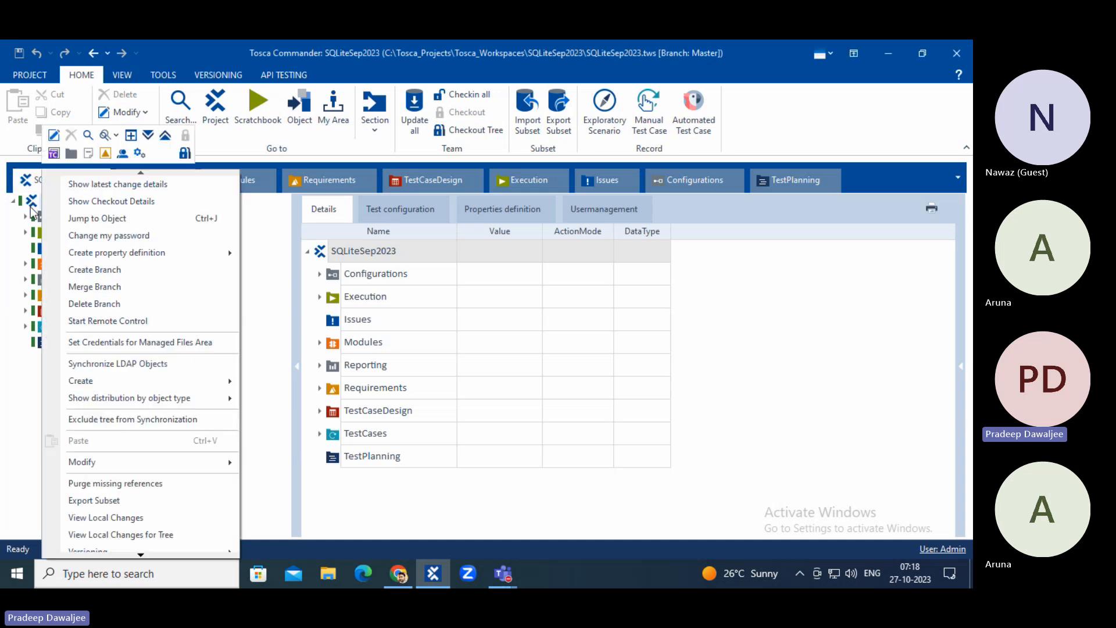
{"action": "left_click", "coordinate": [30, 208]}
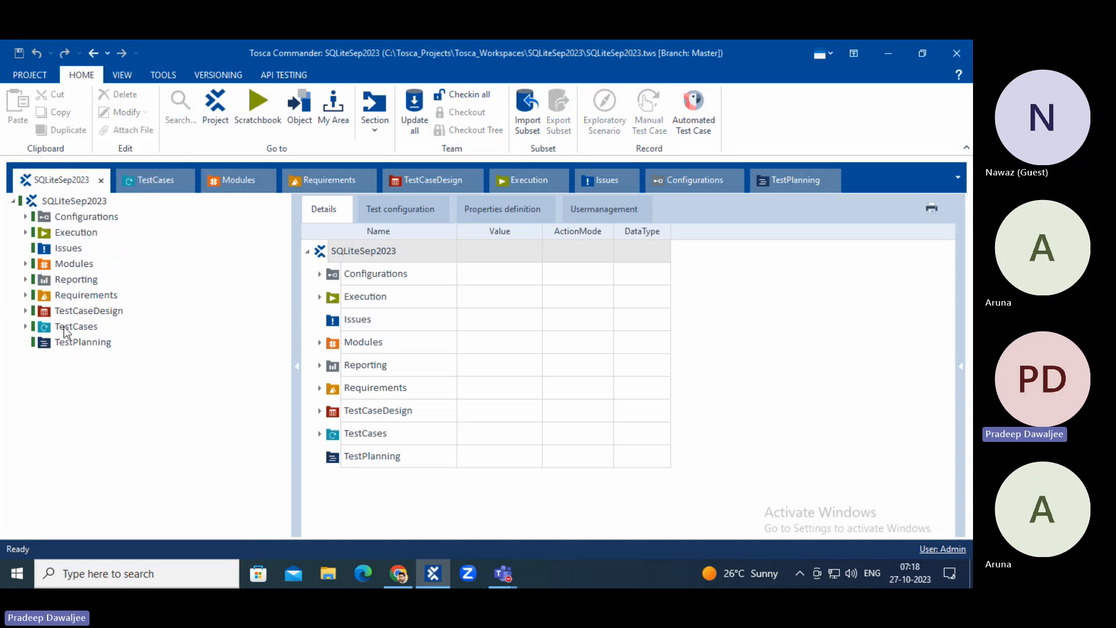
{"action": "left_click", "coordinate": [49, 201]}
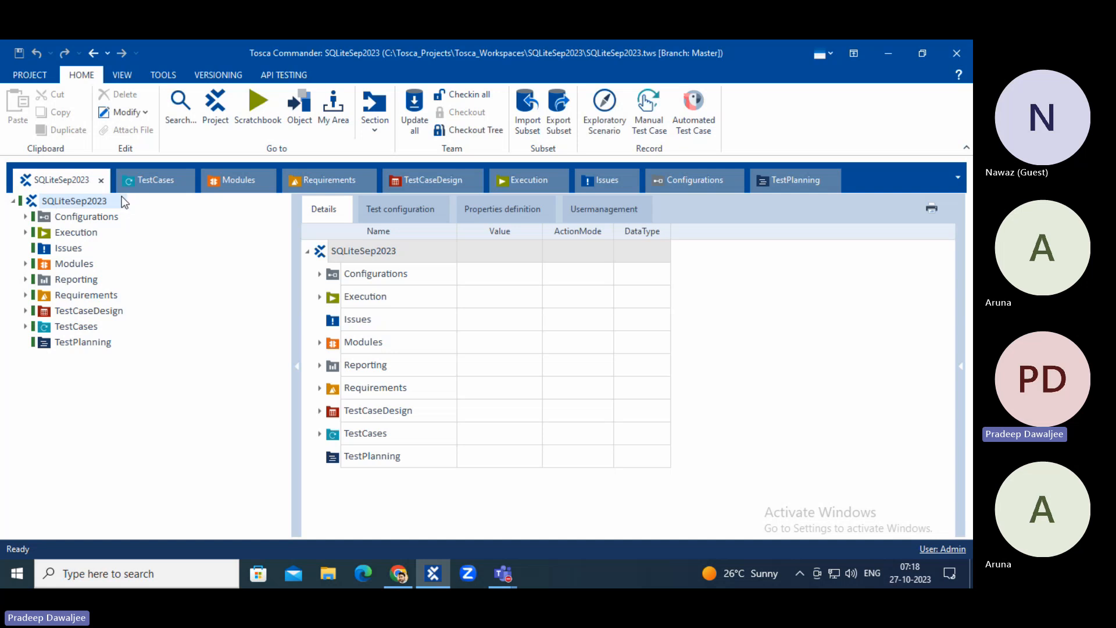
{"action": "right_click", "coordinate": [57, 201]}
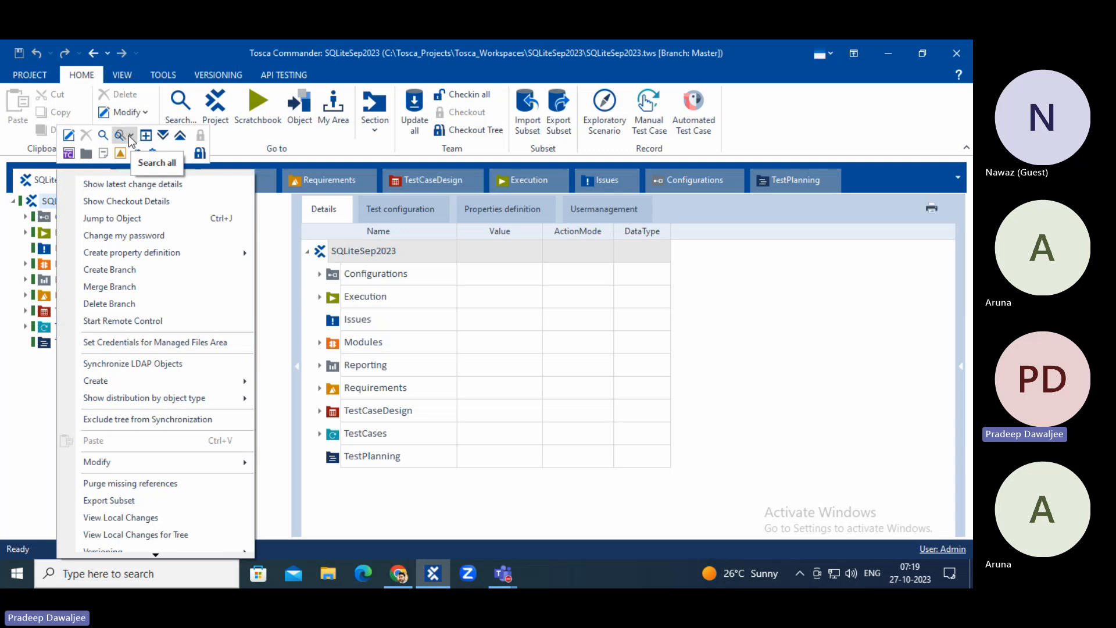
{"action": "left_click", "coordinate": [129, 136]}
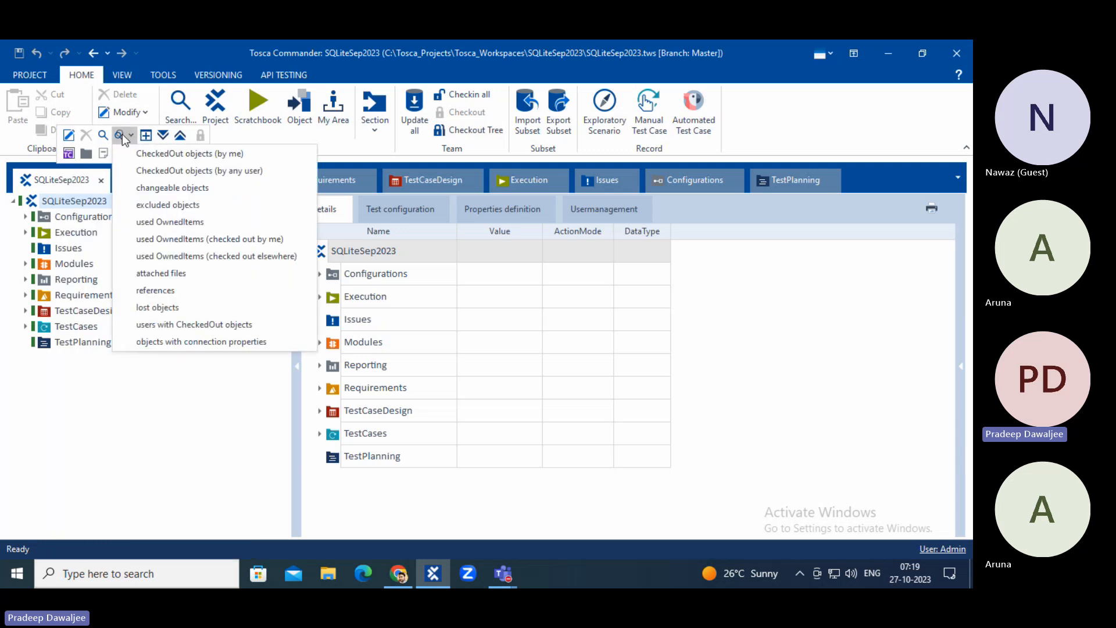
{"action": "left_click", "coordinate": [79, 440]}
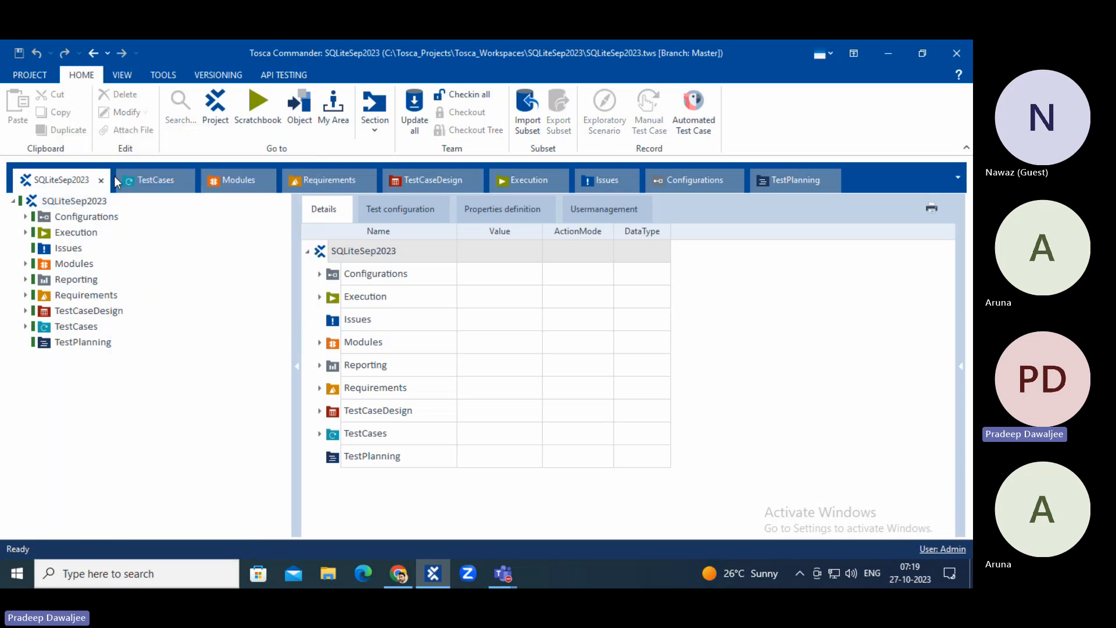
Step: Open the TQL search dialog for the SQLiteSep2023 project root and place it clear of the project tree
{"action": "right_click", "coordinate": [64, 200]}
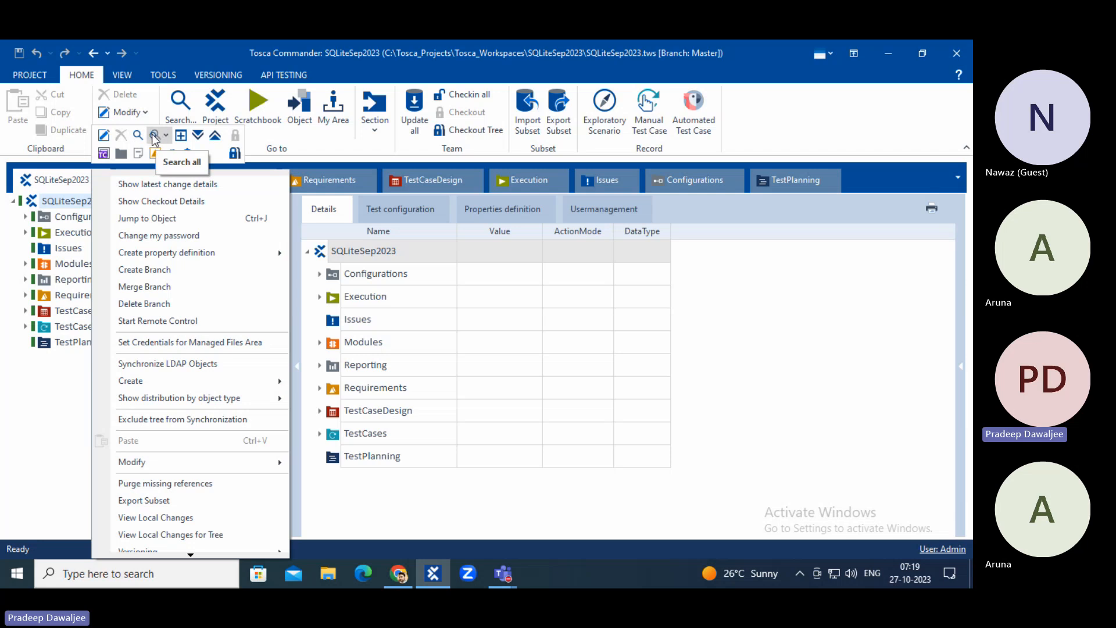
{"action": "left_click", "coordinate": [152, 135]}
{"action": "left_click", "coordinate": [141, 135]}
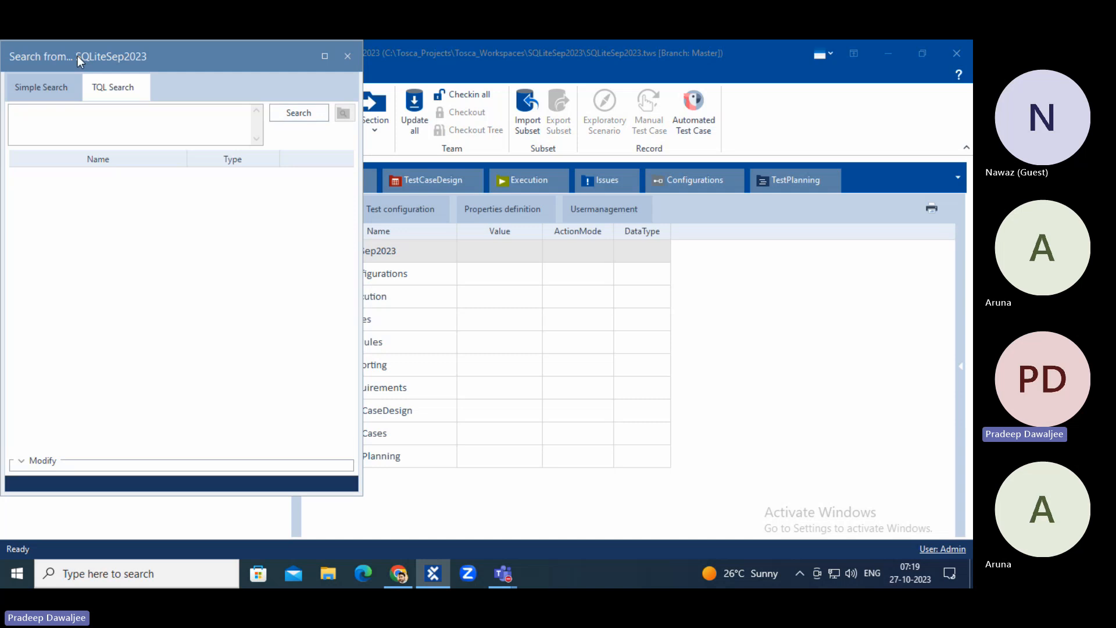
{"action": "left_click_drag", "start_coordinate": [89, 59], "coordinate": [411, 82]}
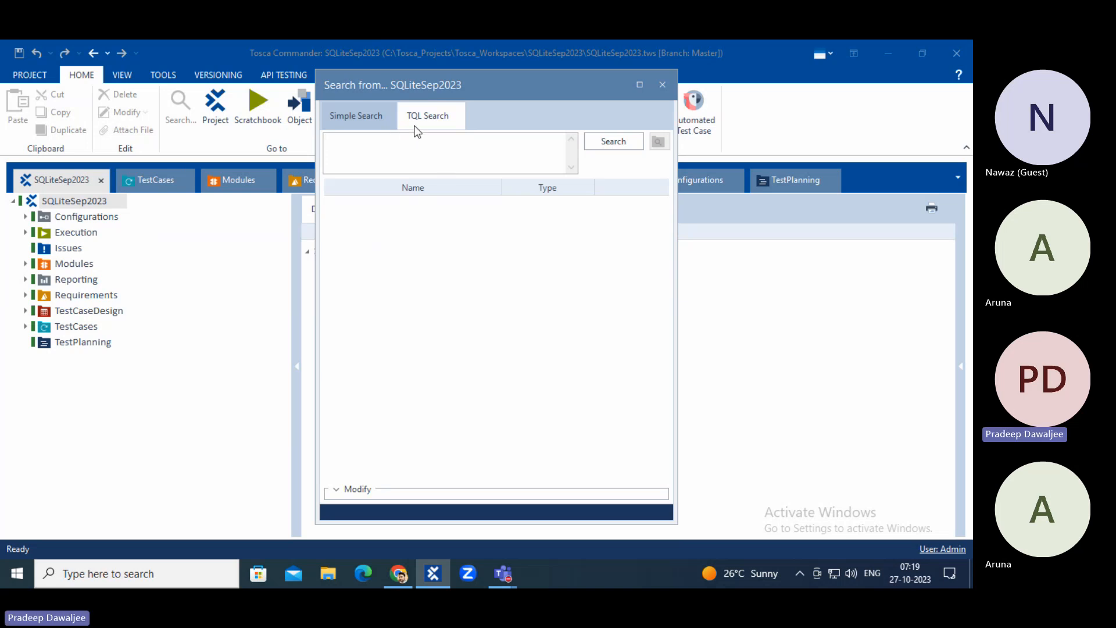
Step: Review the searchExpression grammar and the example query =>SUBPARTS:TestCase[Name=="Test001"] in the browser's TQL Search article
{"action": "left_click", "coordinate": [399, 573]}
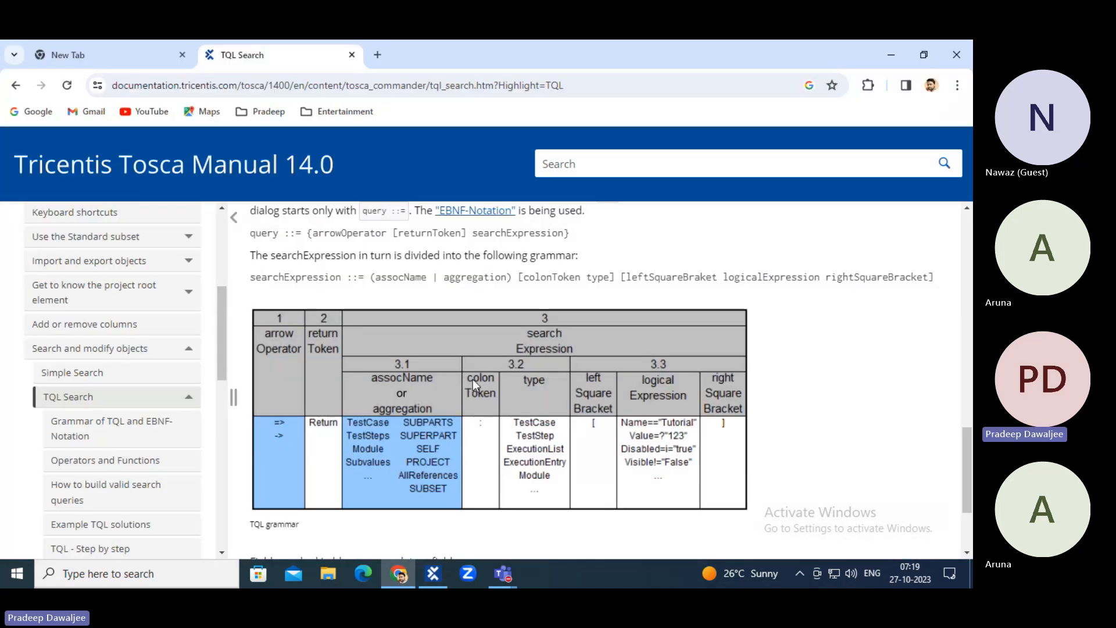
{"action": "scroll", "coordinate": [472, 379], "scroll_direction": "up", "scroll_amount": 1}
{"action": "scroll", "coordinate": [472, 379], "scroll_direction": "down", "scroll_amount": 1}
{"action": "left_click_drag", "start_coordinate": [267, 277], "coordinate": [332, 277]}
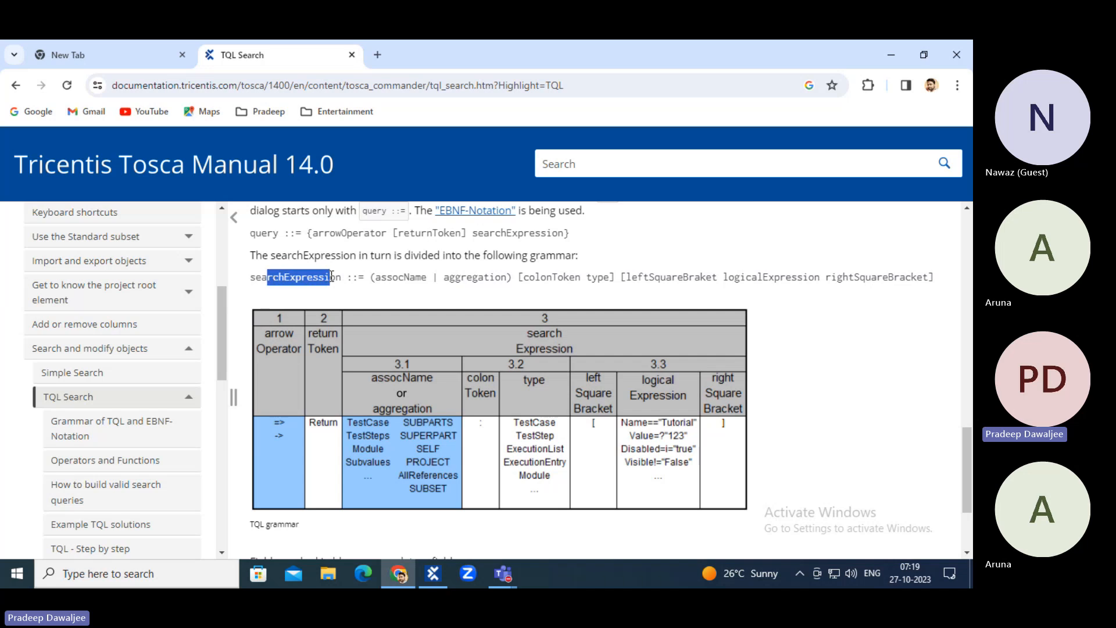
{"action": "scroll", "coordinate": [308, 284], "scroll_direction": "up", "scroll_amount": 1}
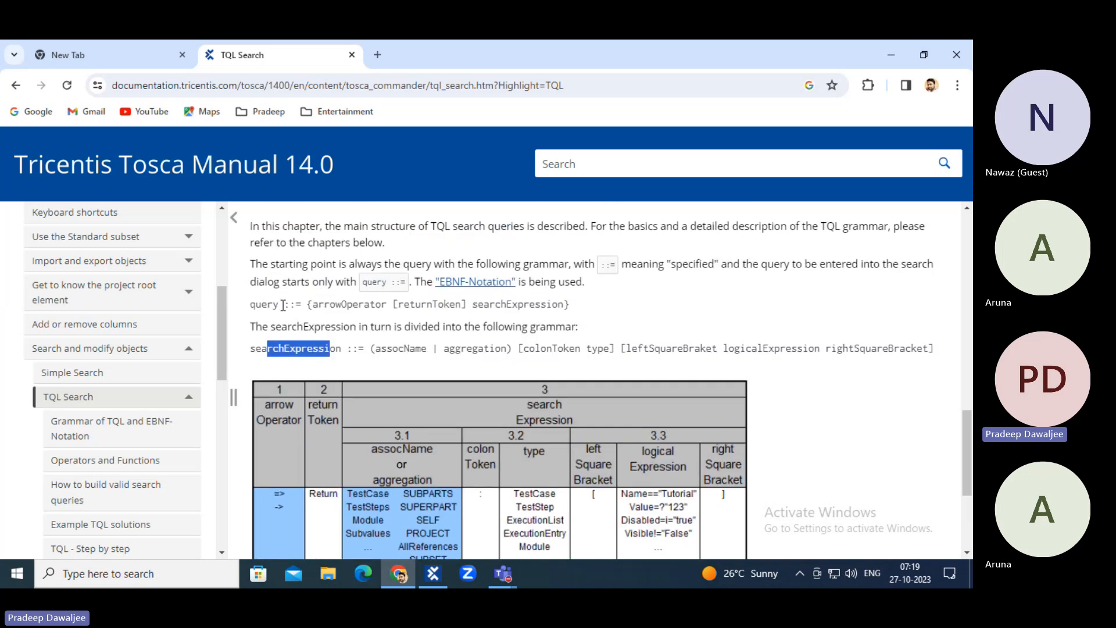
{"action": "left_click_drag", "start_coordinate": [392, 348], "coordinate": [906, 347]}
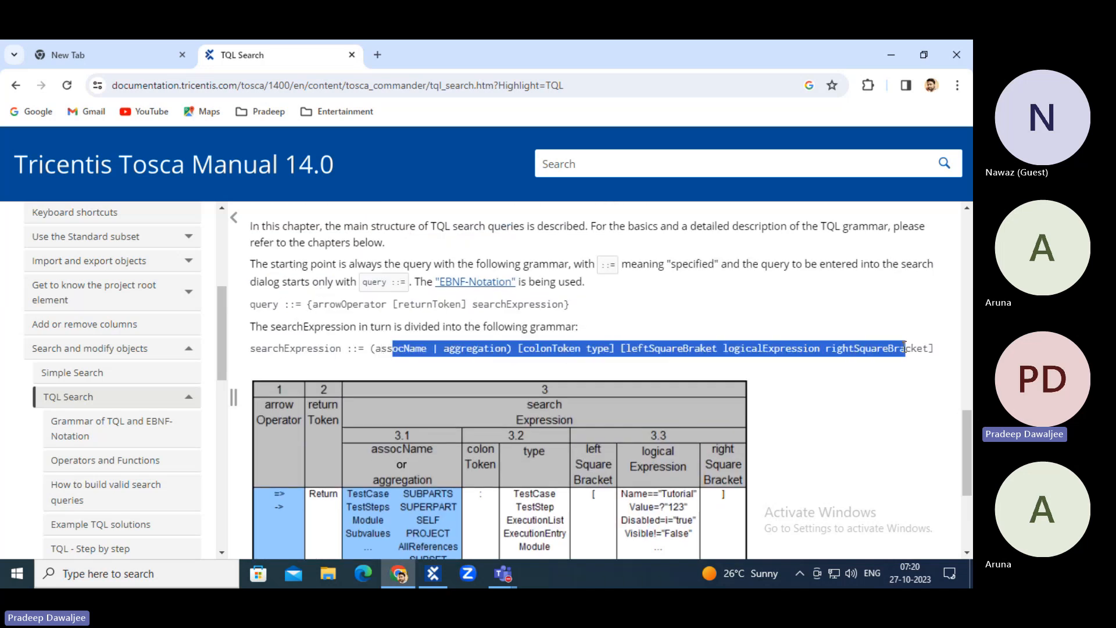
{"action": "scroll", "coordinate": [400, 332], "scroll_direction": "down", "scroll_amount": 3}
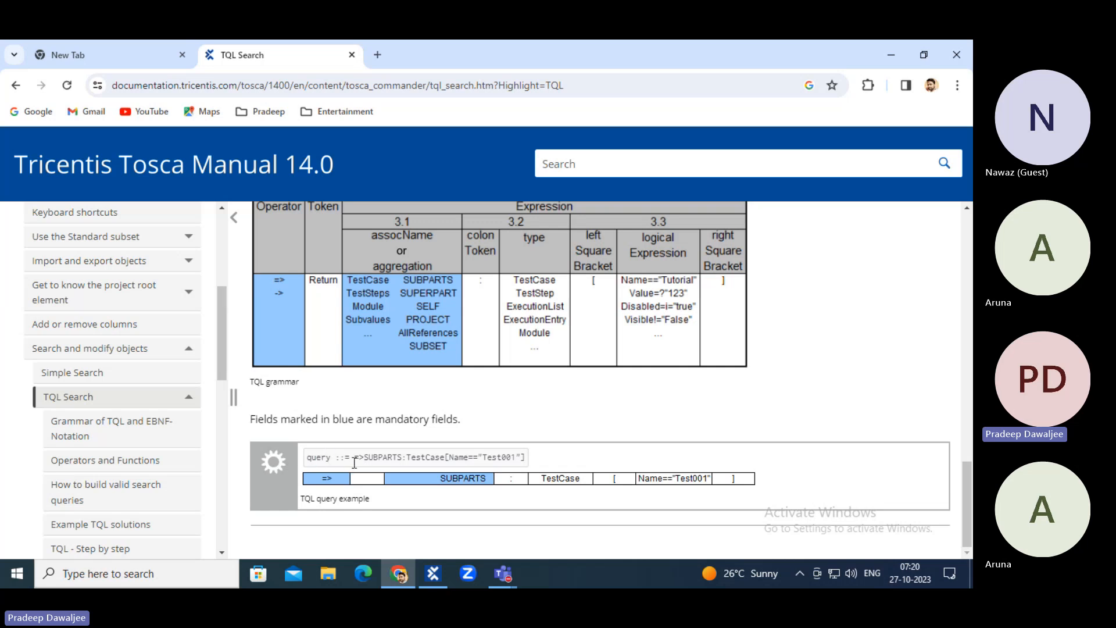
{"action": "left_click_drag", "start_coordinate": [341, 458], "coordinate": [547, 459]}
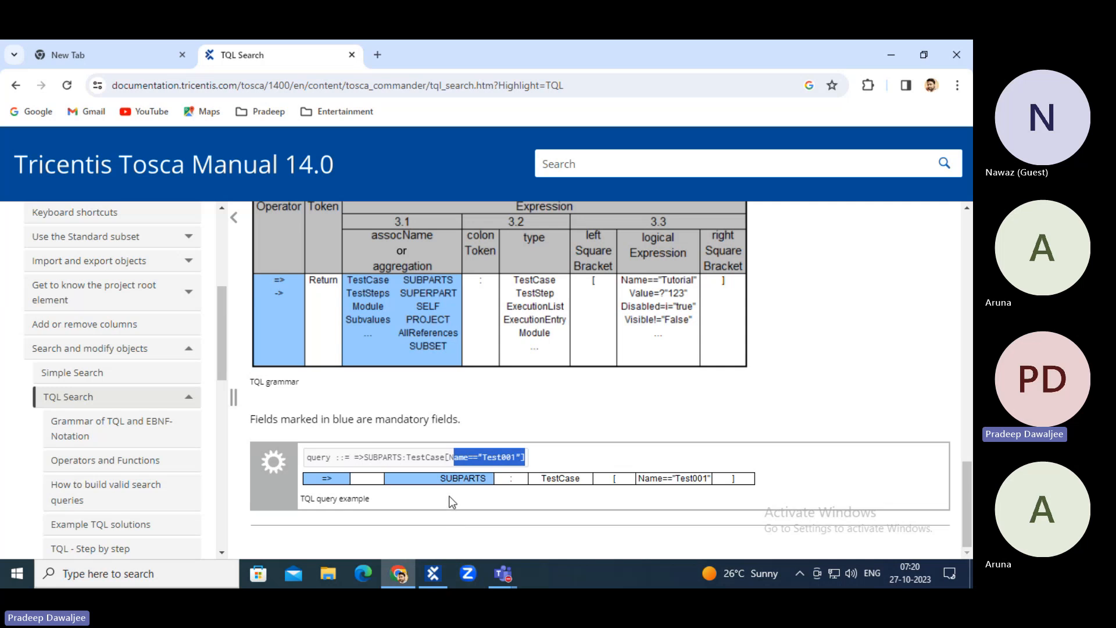
Step: Back in Tosca Commander, run the TQL query =>SUBPARTS from the project root and look through the listed elements
{"action": "left_click", "coordinate": [434, 573]}
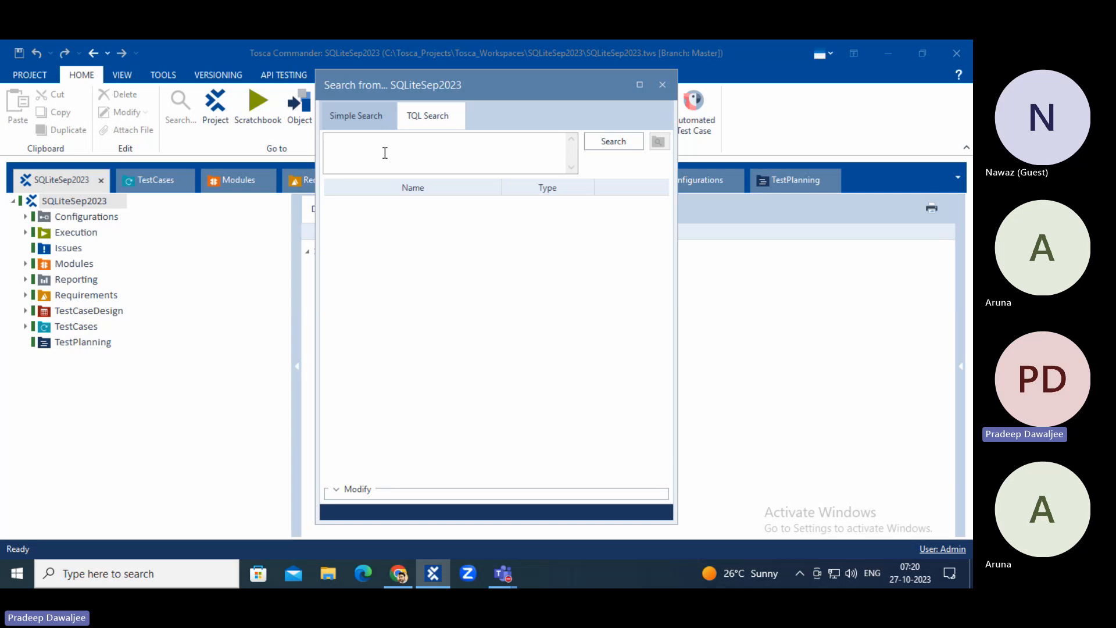
{"action": "type", "text": "=>"}
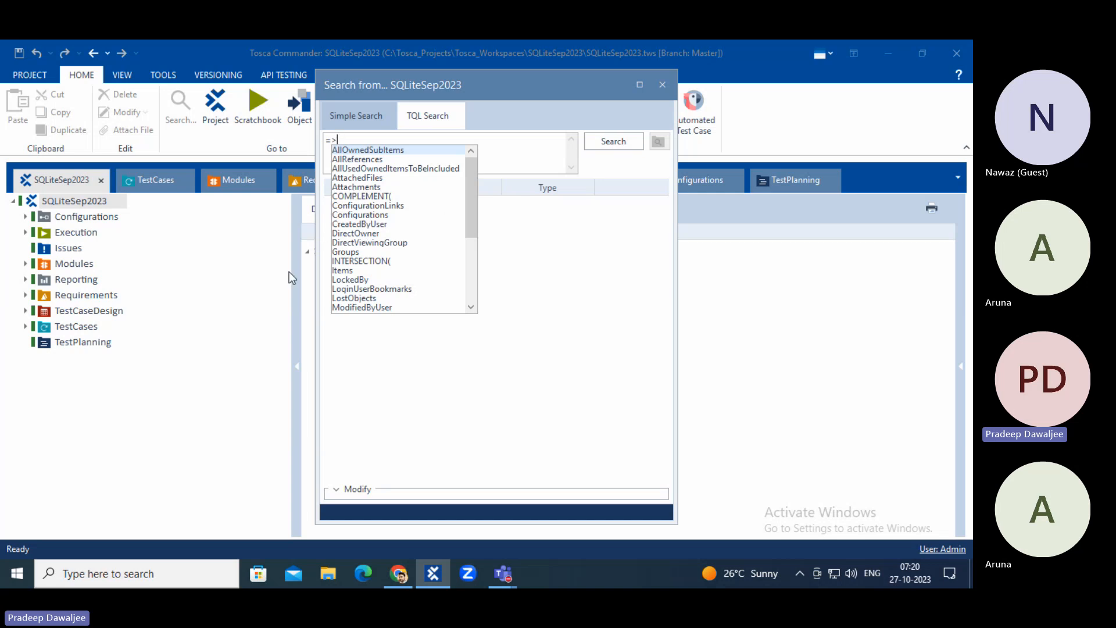
{"action": "left_click_drag", "start_coordinate": [470, 183], "coordinate": [474, 264]}
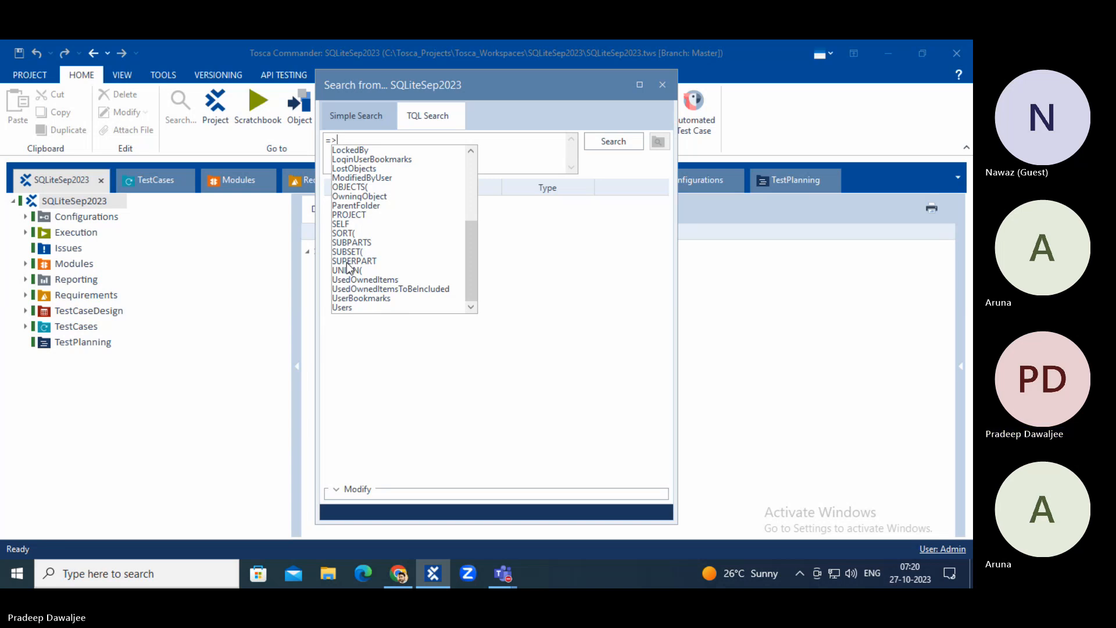
{"action": "type", "text": "Sub"}
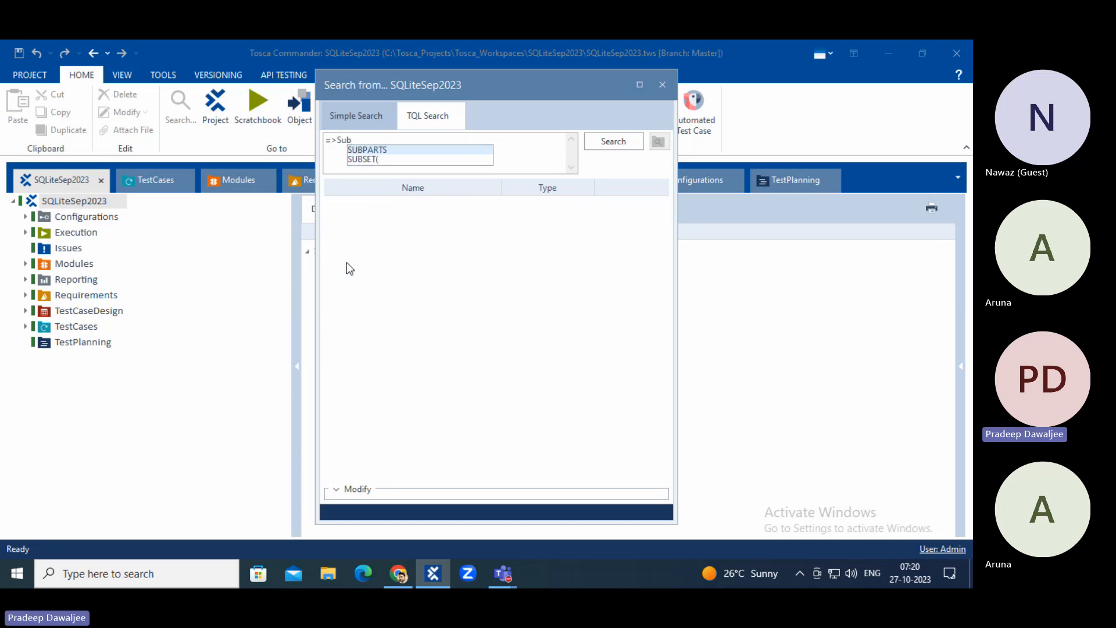
{"action": "key", "text": "Return"}
{"action": "key", "text": "Return"}
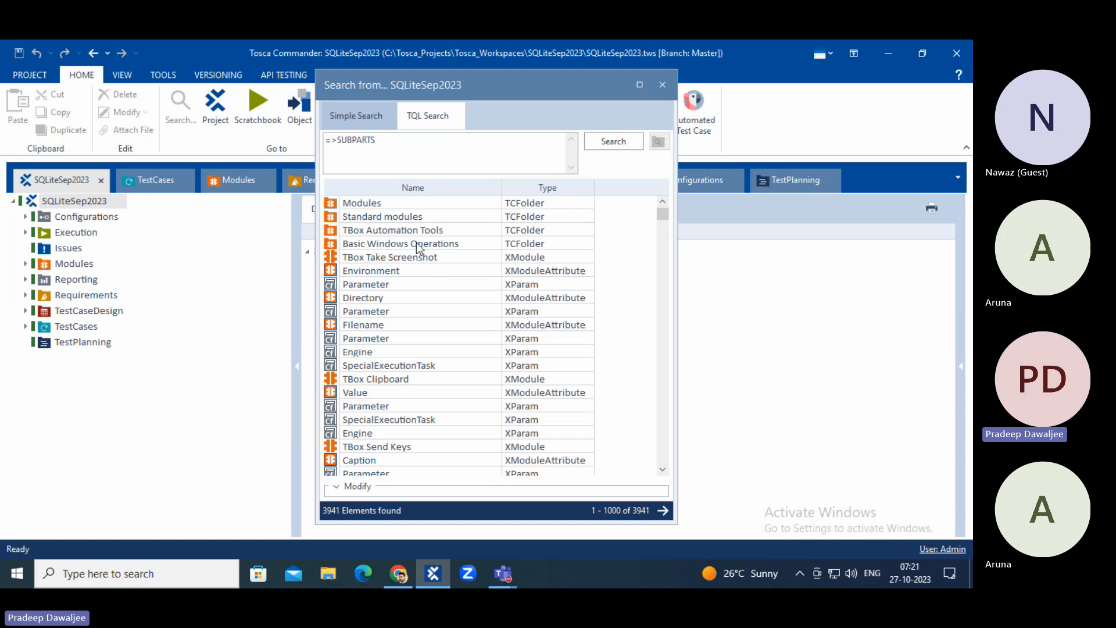
{"action": "scroll", "coordinate": [433, 349], "scroll_direction": "down", "scroll_amount": 3}
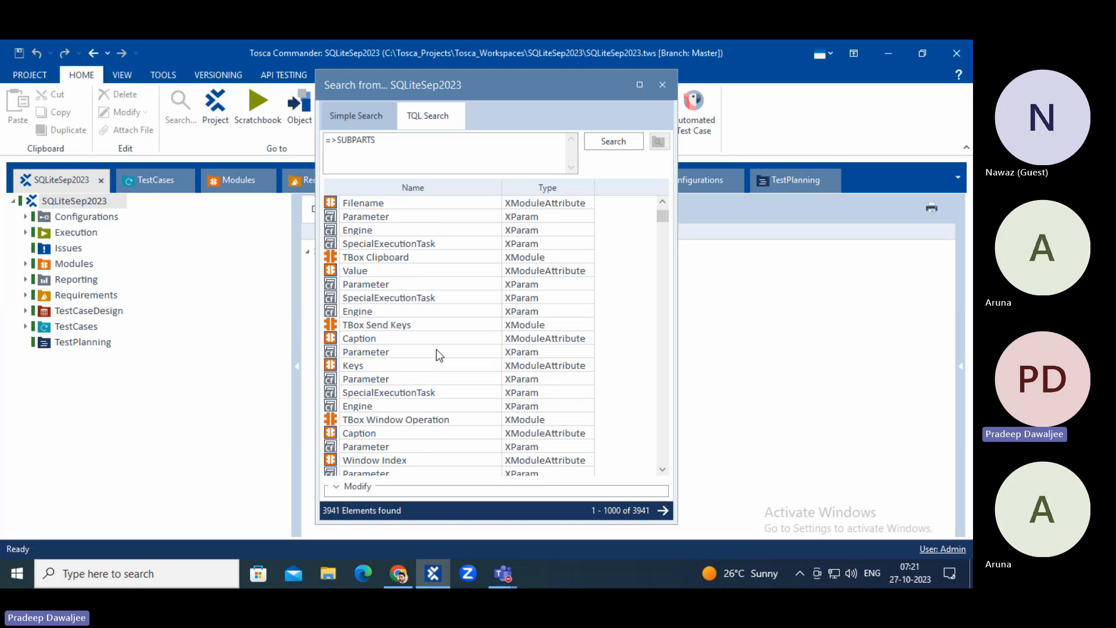
{"action": "scroll", "coordinate": [436, 354], "scroll_direction": "up", "scroll_amount": 3}
{"action": "scroll", "coordinate": [439, 355], "scroll_direction": "down", "scroll_amount": 5}
{"action": "scroll", "coordinate": [439, 356], "scroll_direction": "down", "scroll_amount": 12}
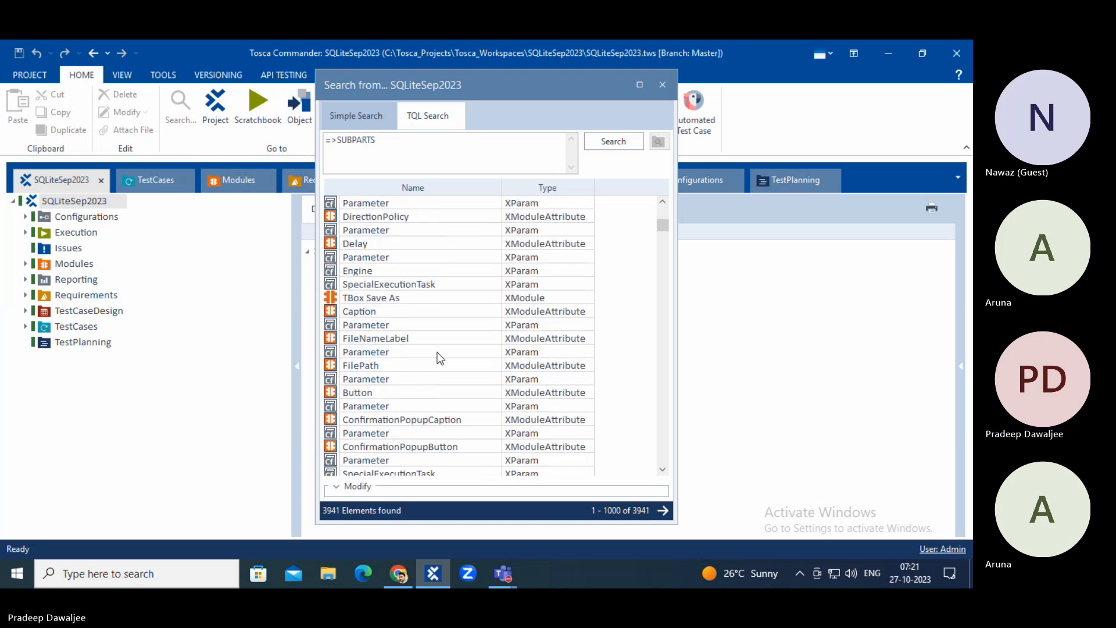
{"action": "left_click_drag", "start_coordinate": [663, 228], "coordinate": [650, 482]}
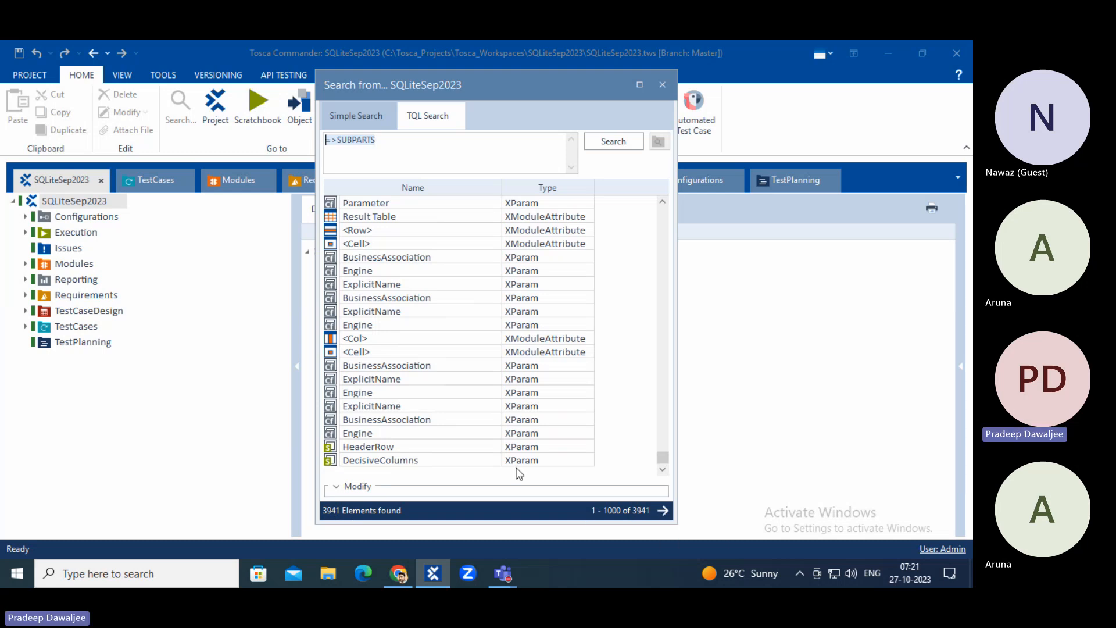
{"action": "left_click_drag", "start_coordinate": [661, 454], "coordinate": [654, 215]}
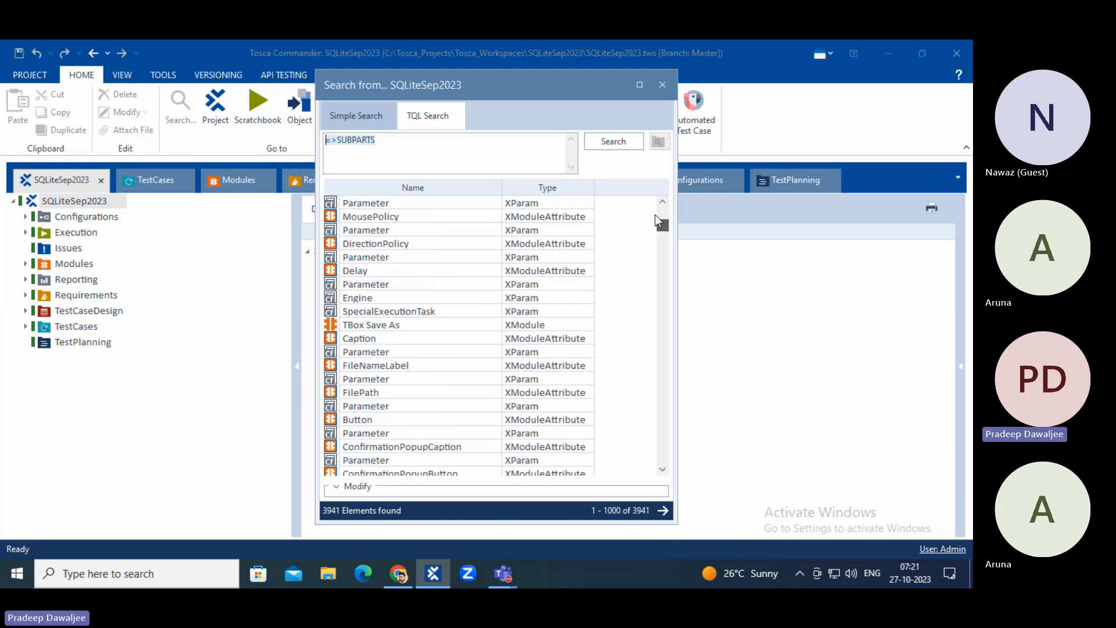
Step: Replace the aggregation in the project root's TQL query with SUPERPART and run =>SUPERPART
{"action": "left_click", "coordinate": [386, 140]}
{"action": "left_click_drag", "start_coordinate": [398, 138], "coordinate": [344, 138]}
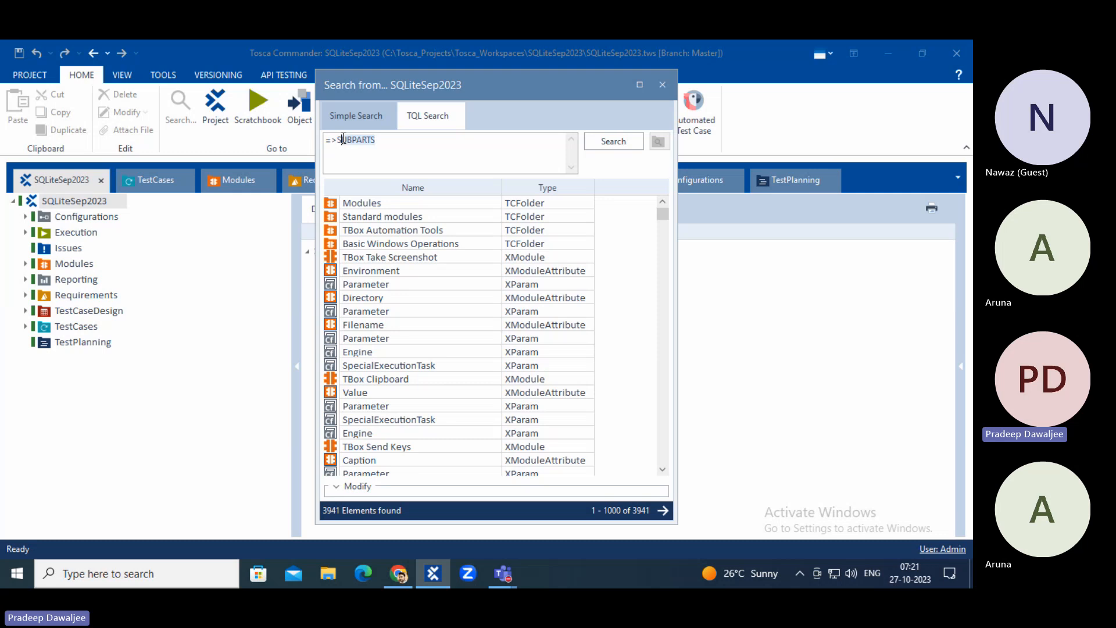
{"action": "key", "text": "BackSpace"}
{"action": "key", "text": "BackSpace"}
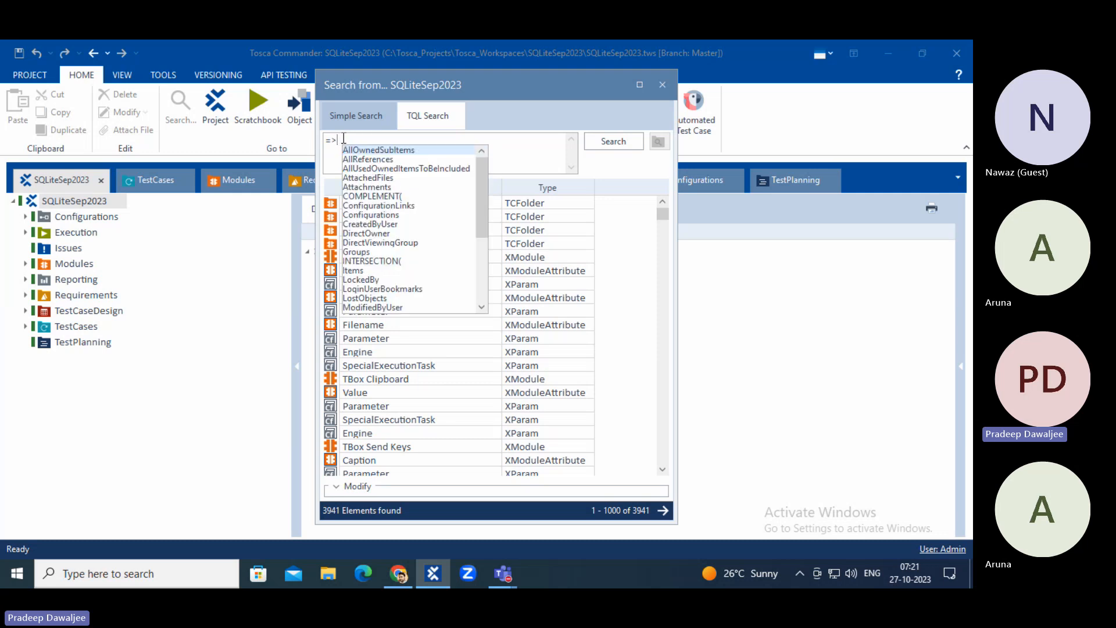
{"action": "type", "text": "S"}
{"action": "key", "text": "Down"}
{"action": "key", "text": "Down"}
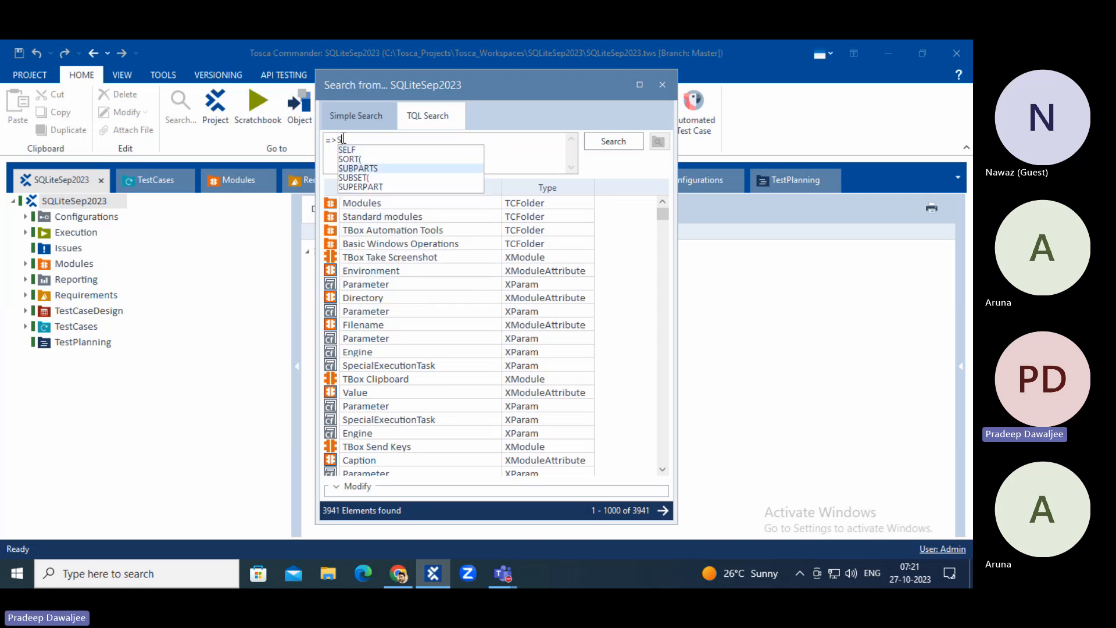
{"action": "key", "text": "Down"}
{"action": "key", "text": "Down"}
{"action": "key", "text": "Return"}
{"action": "key", "text": "Return"}
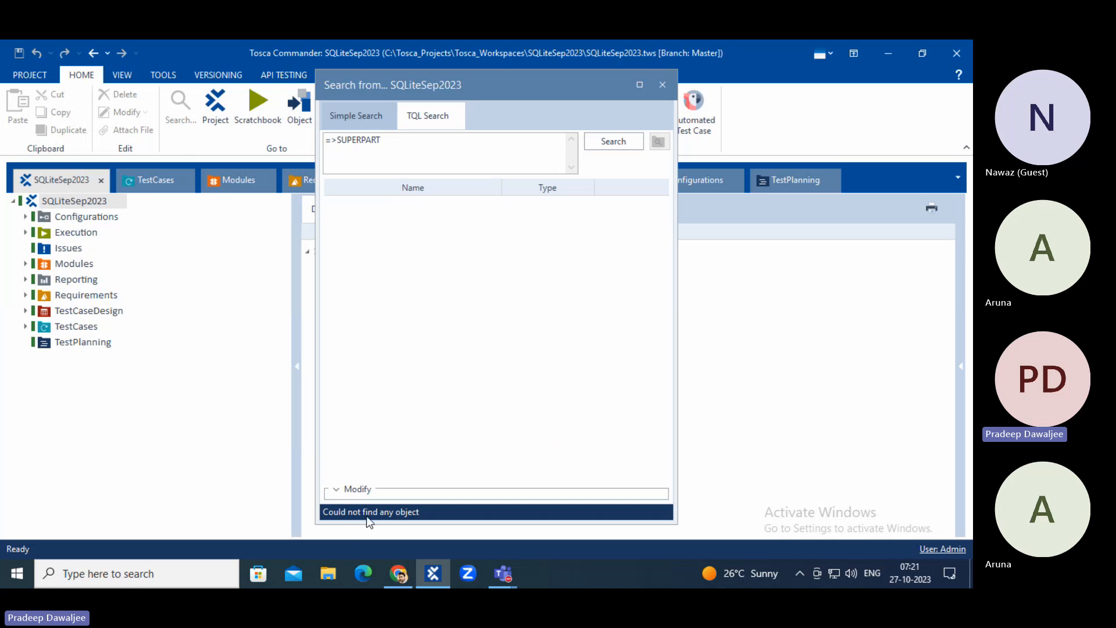
Step: Open a TQL search from the Modules folder and move its dialog down to uncover the project root's search dialog
{"action": "left_click", "coordinate": [68, 268]}
{"action": "right_click", "coordinate": [68, 268]}
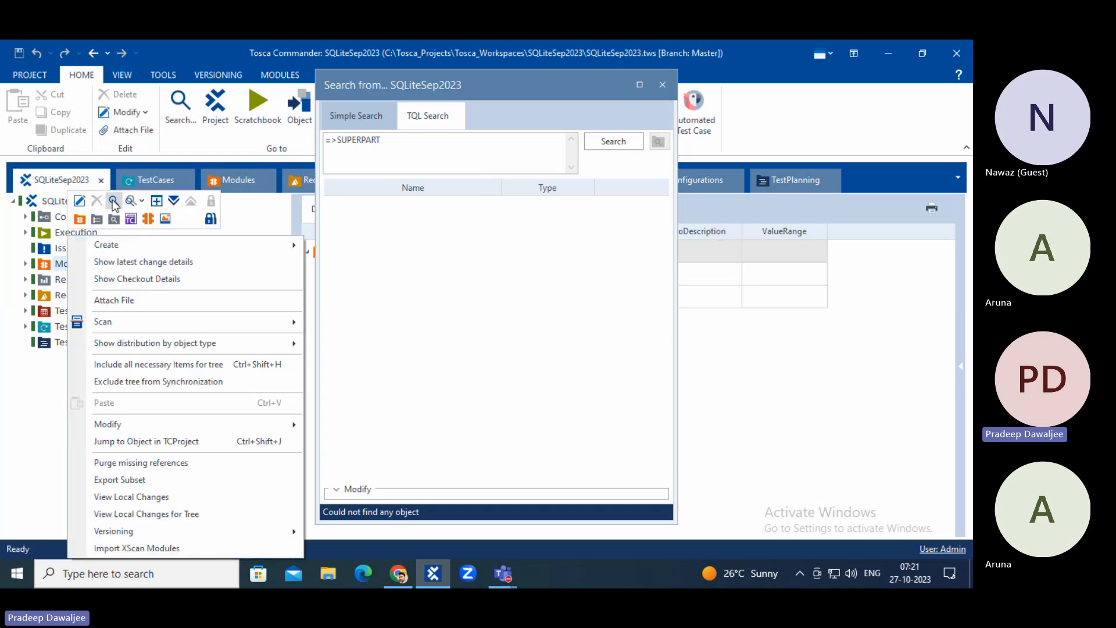
{"action": "left_click", "coordinate": [114, 202]}
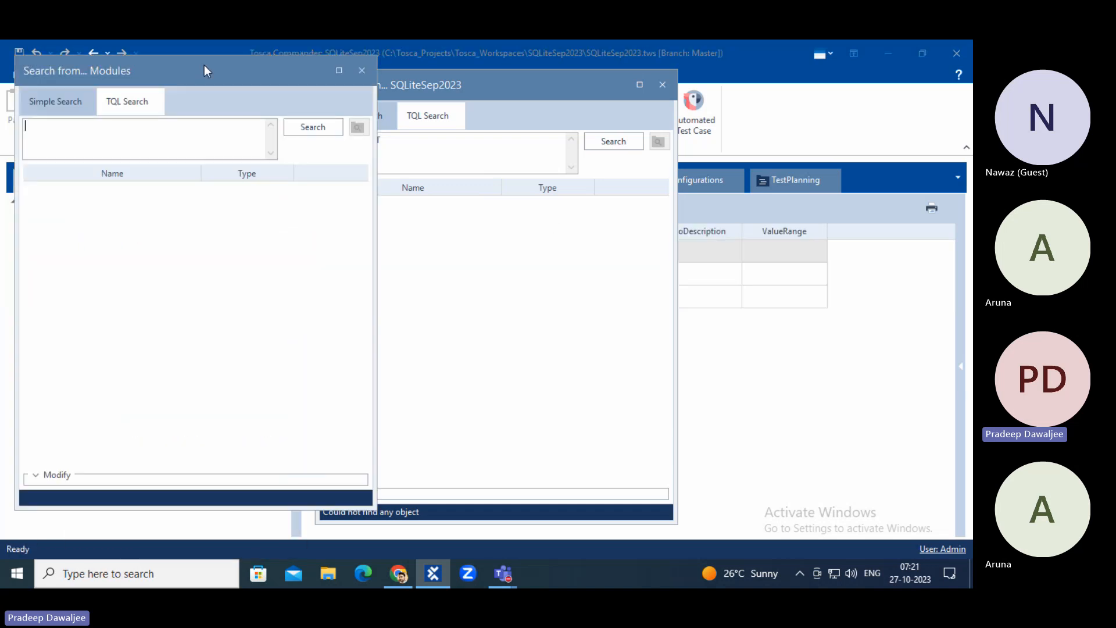
{"action": "left_click_drag", "start_coordinate": [204, 71], "coordinate": [292, 204]}
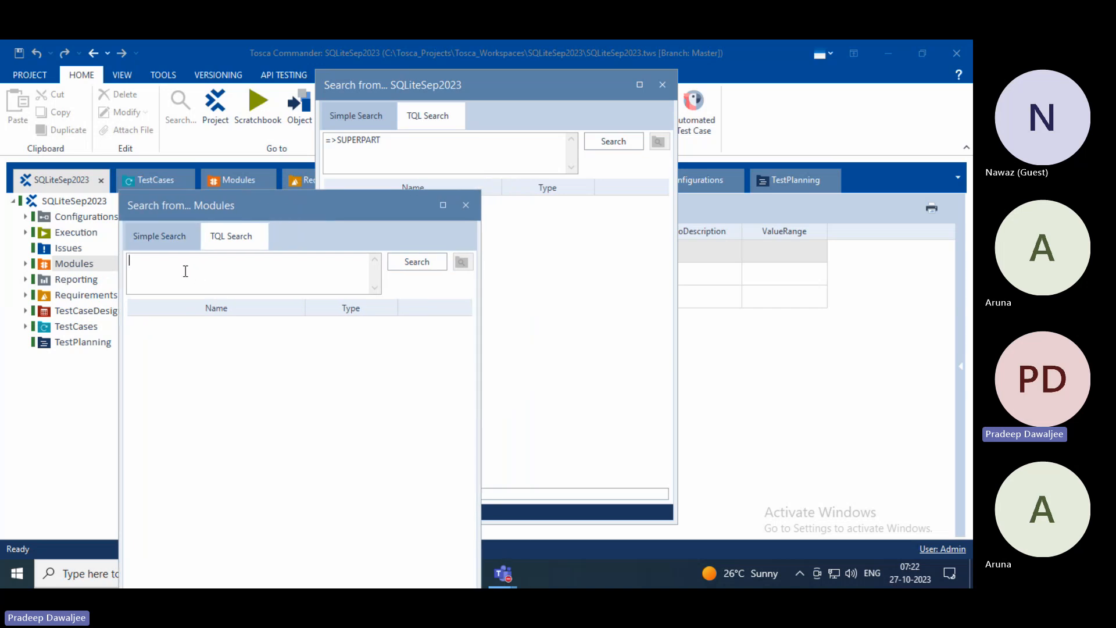
Step: Run the TQL query =>SUPERPART from the Modules folder
{"action": "type", "text": "=?"}
{"action": "key", "text": "BackSpace"}
{"action": "type", "text": ">"}
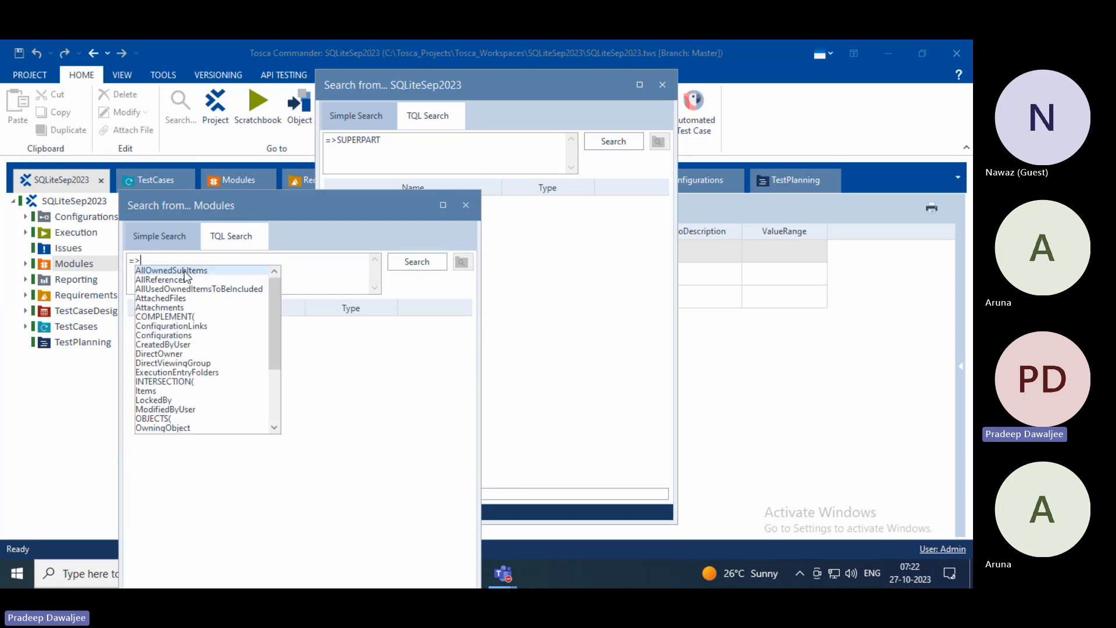
{"action": "type", "text": "Su"}
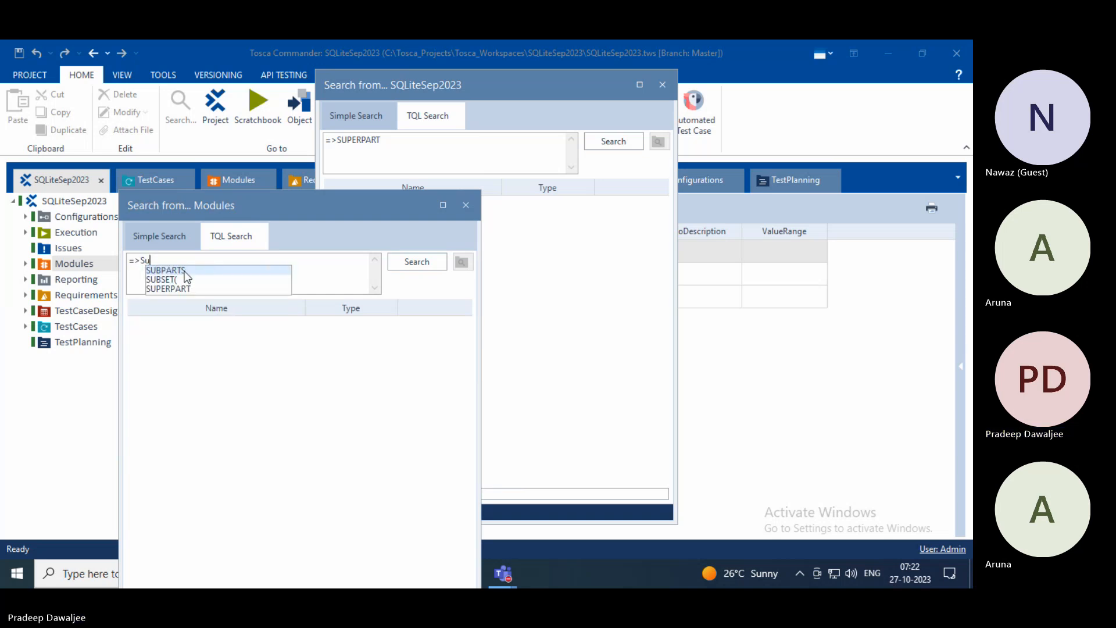
{"action": "key", "text": "Down"}
{"action": "key", "text": "Return"}
{"action": "key", "text": "Return"}
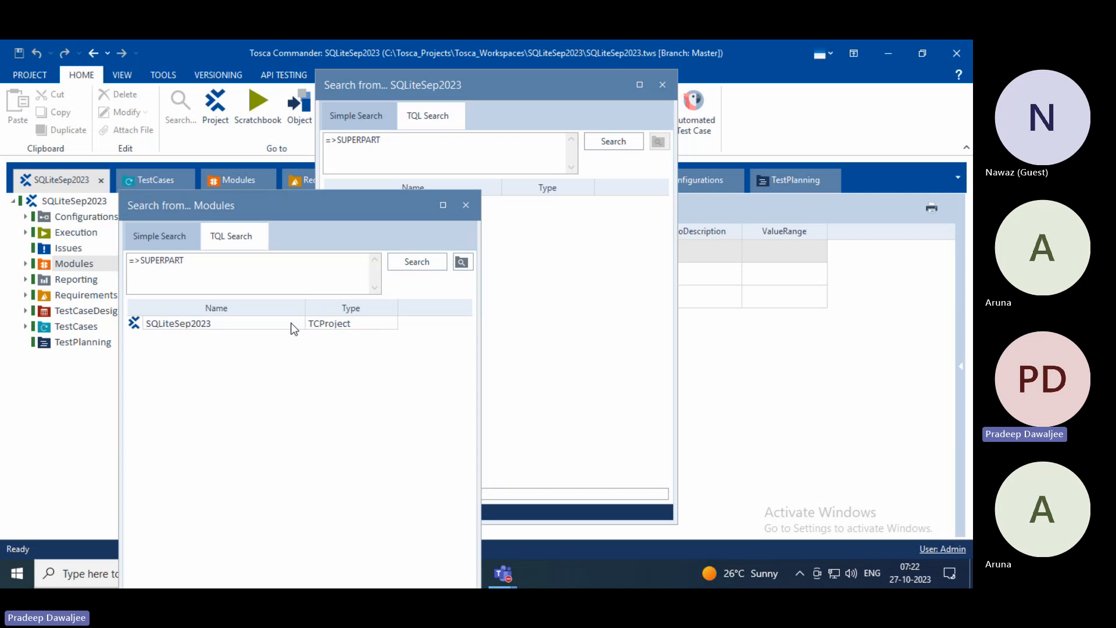
Step: Expand Modules and Applications in the project tree, make the Demo folder the search's starting object, and run =>SUPERPART again
{"action": "left_click", "coordinate": [25, 263]}
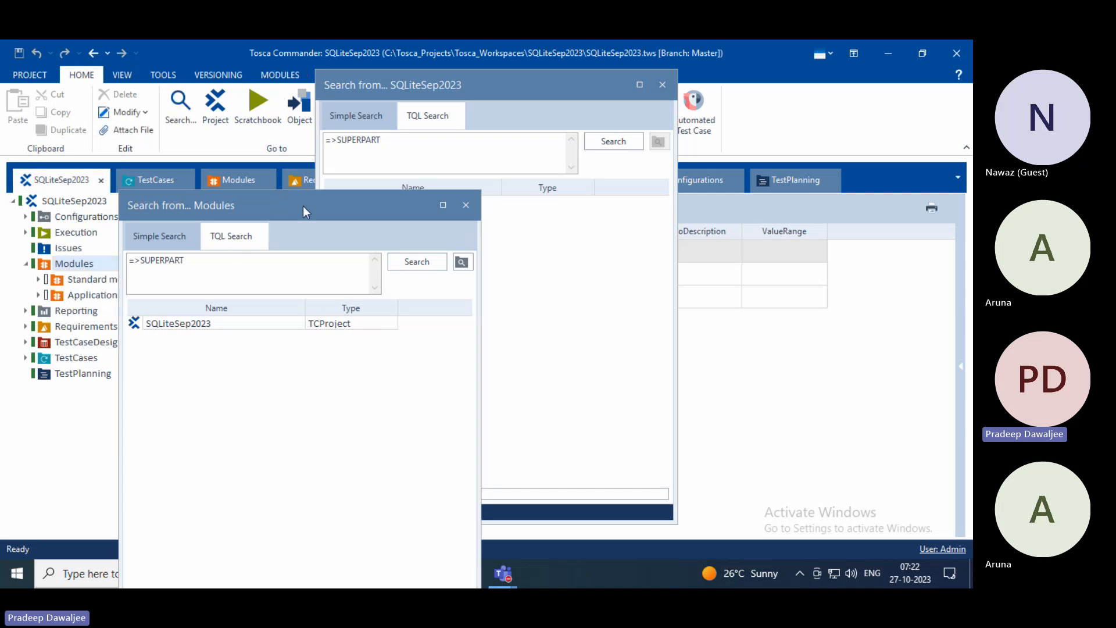
{"action": "left_click_drag", "start_coordinate": [302, 206], "coordinate": [374, 205]}
{"action": "left_click", "coordinate": [38, 294]}
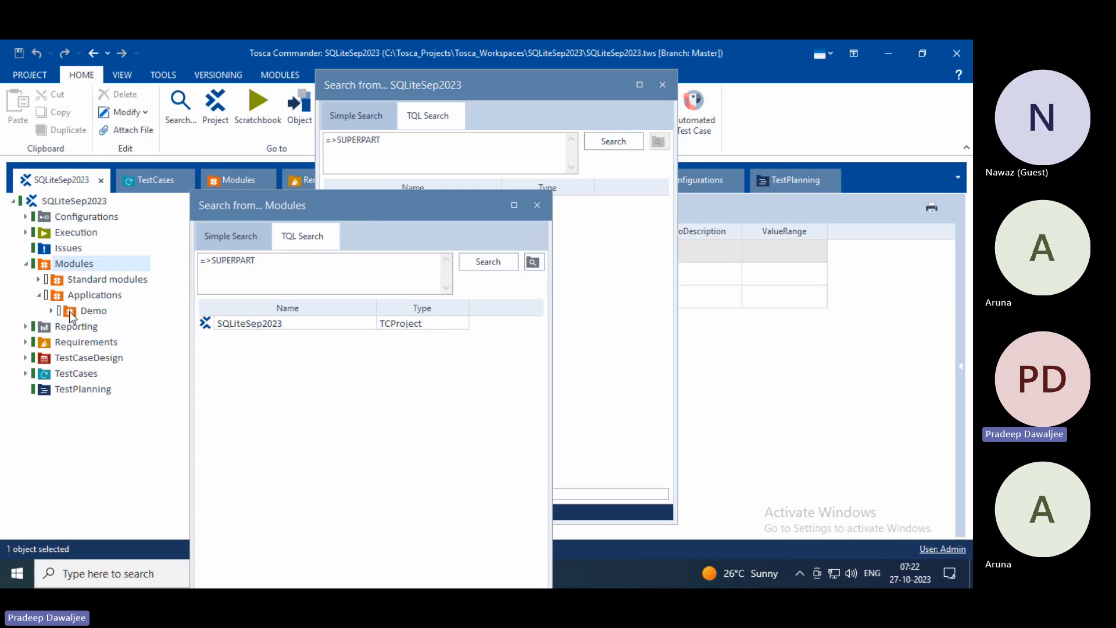
{"action": "left_click_drag", "start_coordinate": [68, 311], "coordinate": [472, 271]}
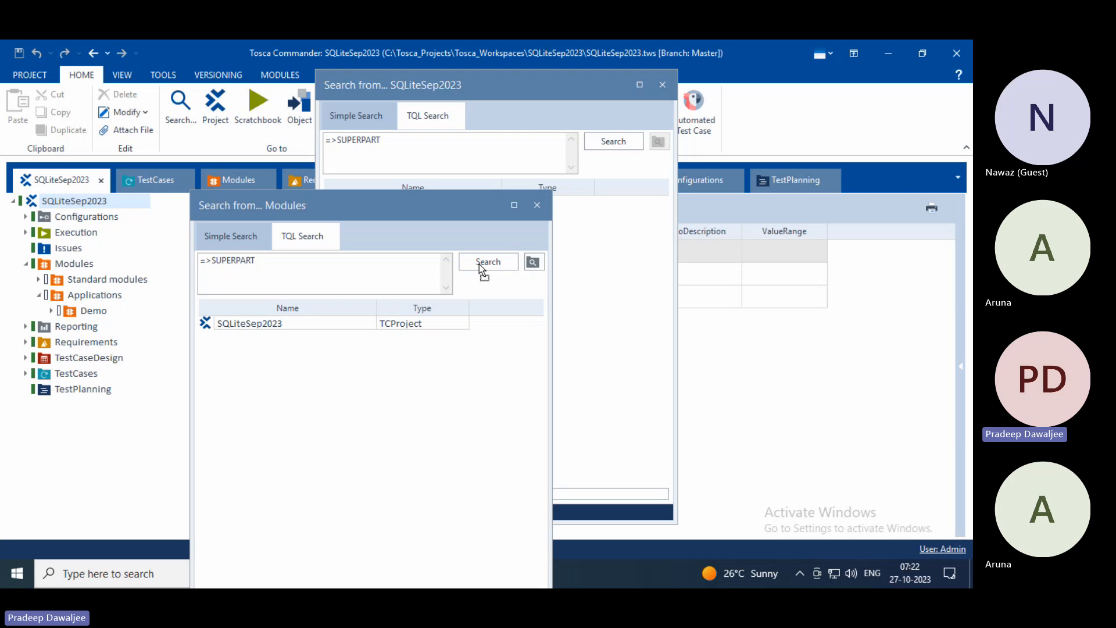
{"action": "left_click_drag", "start_coordinate": [479, 264], "coordinate": [476, 263]}
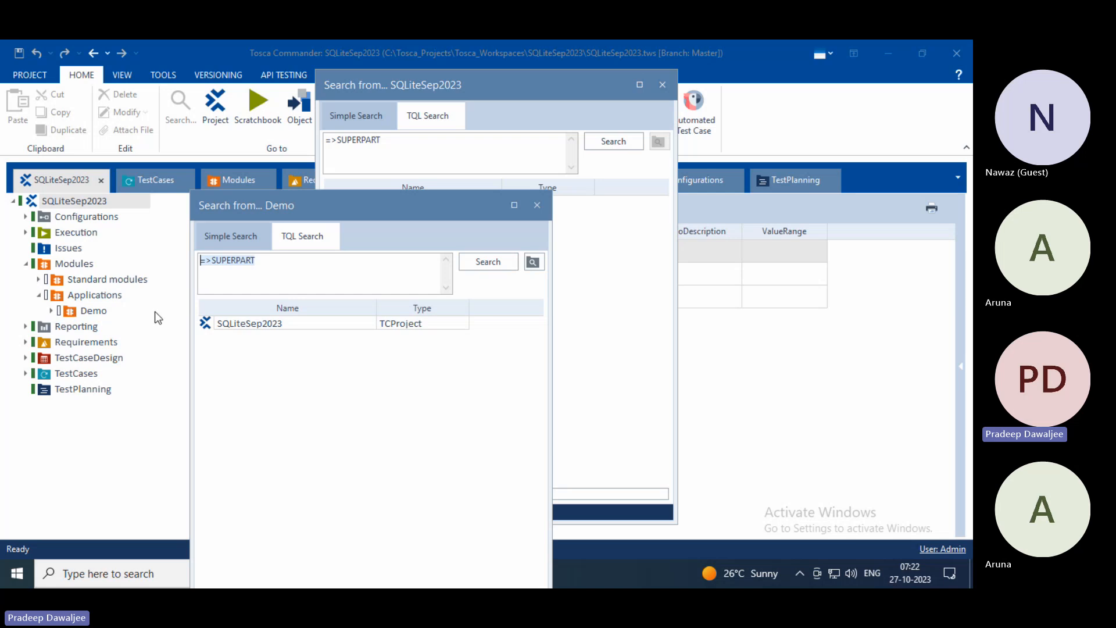
{"action": "left_click_drag", "start_coordinate": [293, 263], "coordinate": [211, 262]}
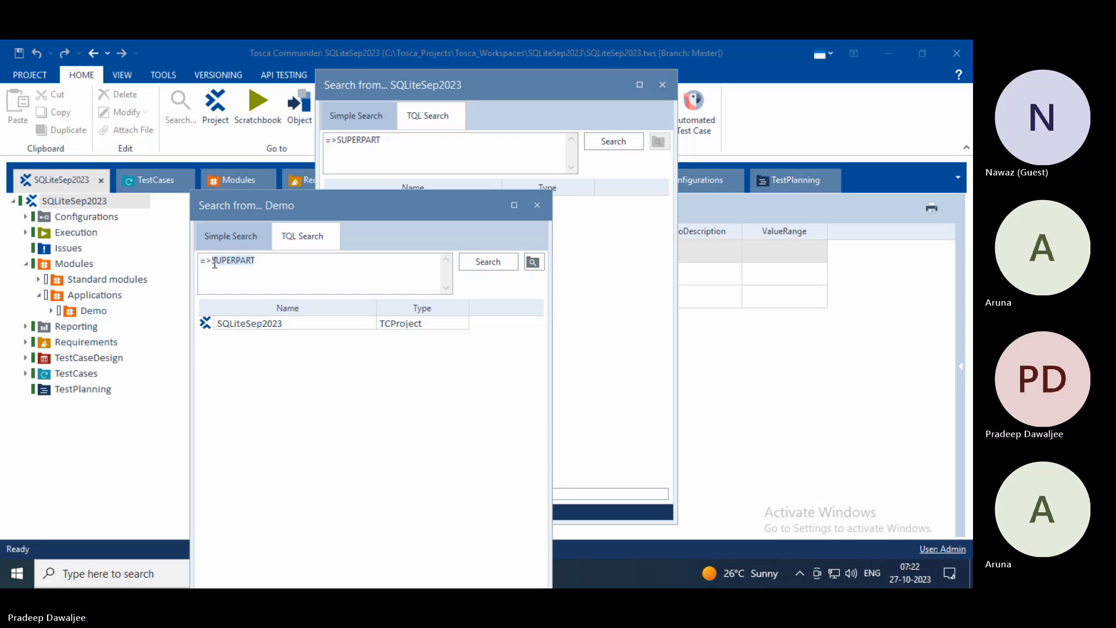
{"action": "left_click", "coordinate": [479, 260]}
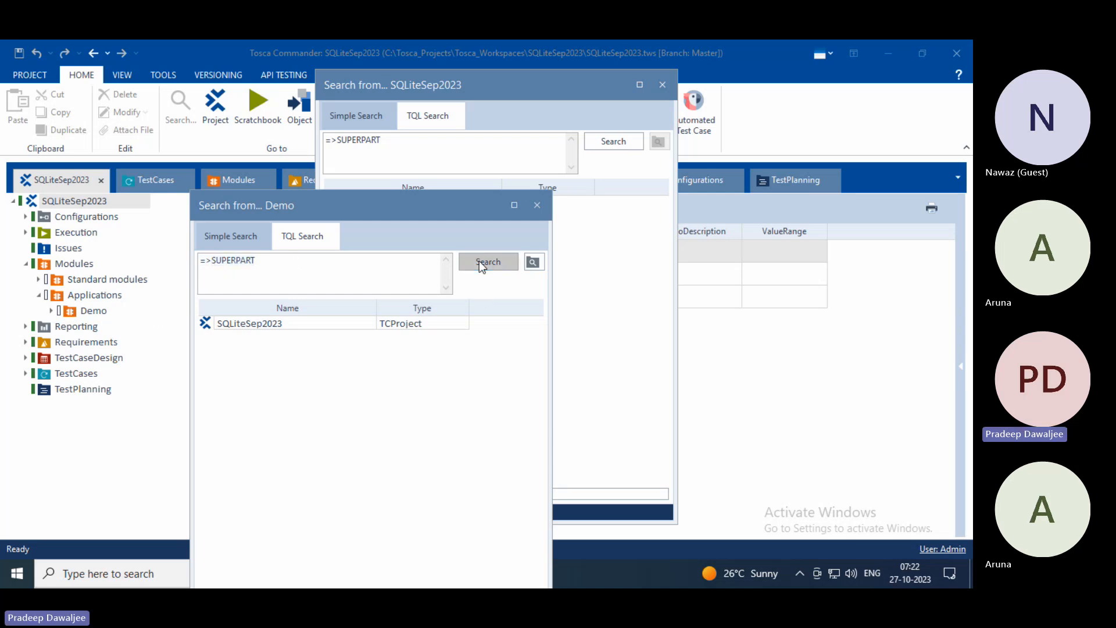
Step: Compare the Applications and Modules folders in the project tree with the entries in Demo's search results
{"action": "left_click", "coordinate": [56, 300]}
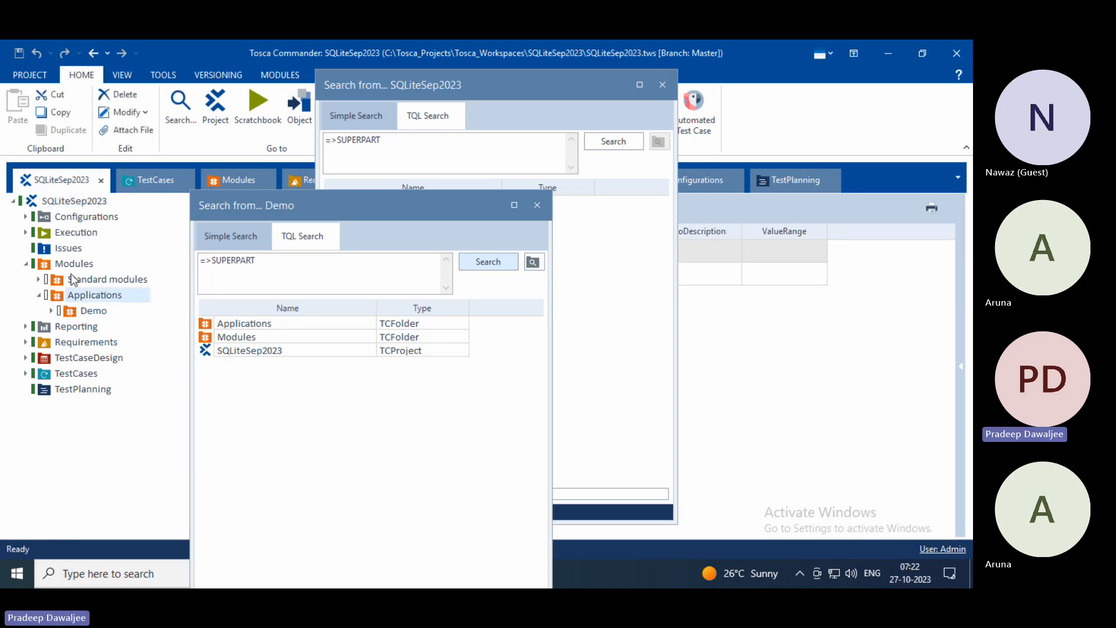
{"action": "left_click", "coordinate": [46, 268]}
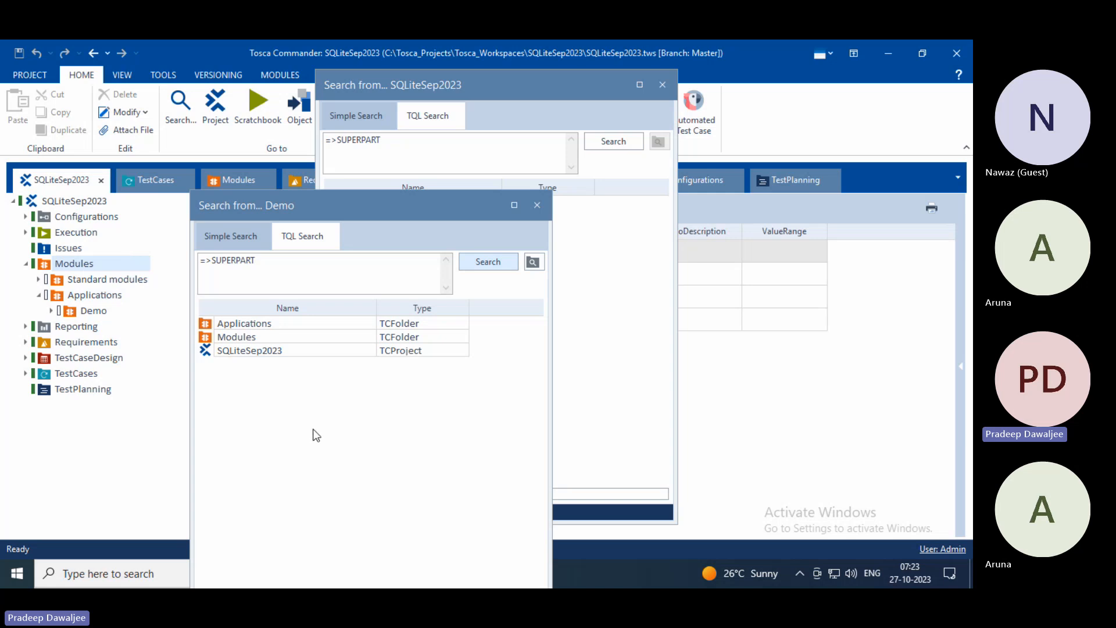
{"action": "right_click", "coordinate": [205, 342]}
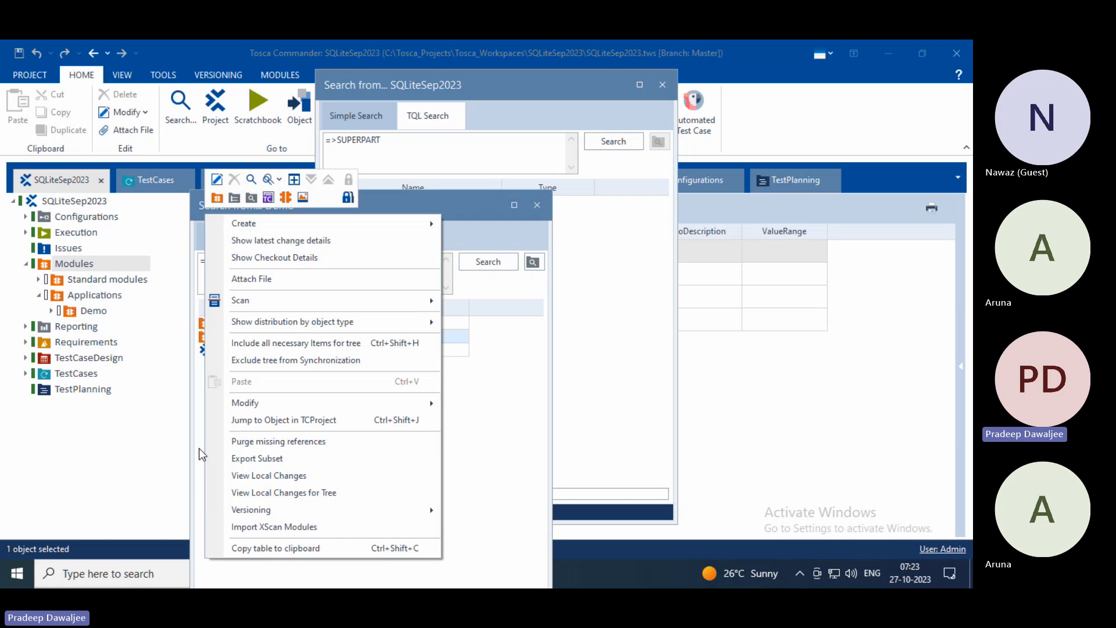
{"action": "left_click", "coordinate": [491, 441]}
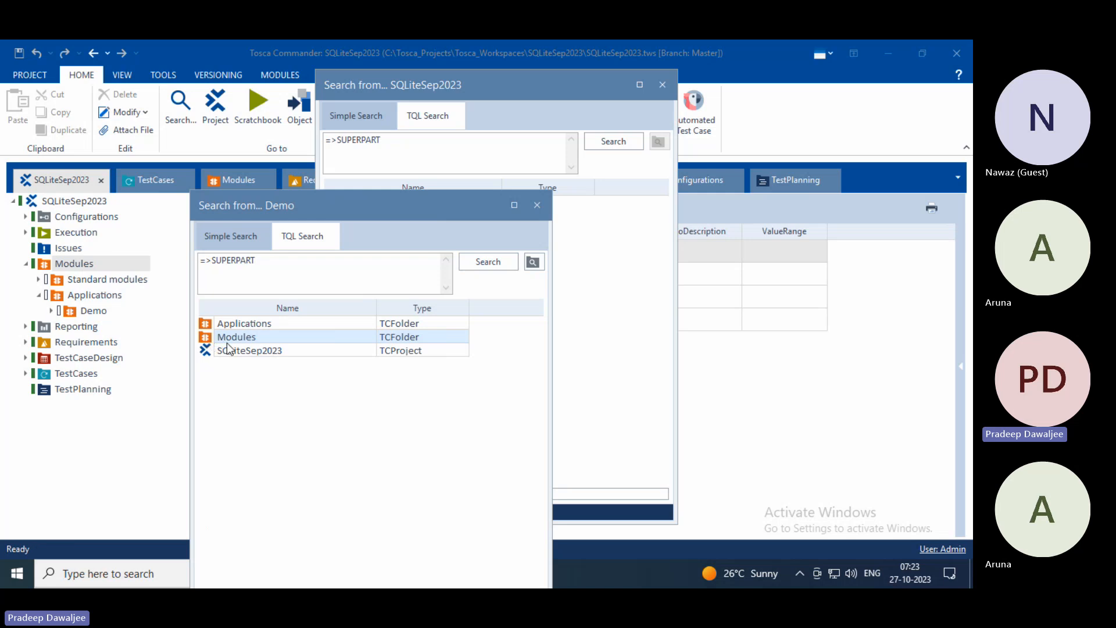
{"action": "left_click", "coordinate": [235, 324]}
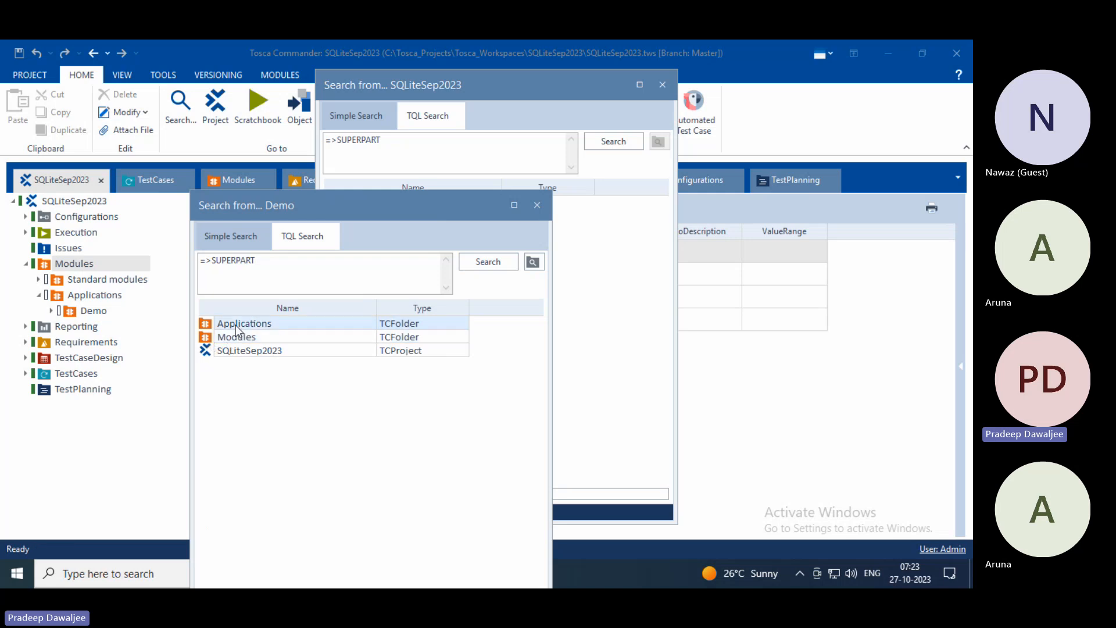
{"action": "double_click", "coordinate": [204, 325]}
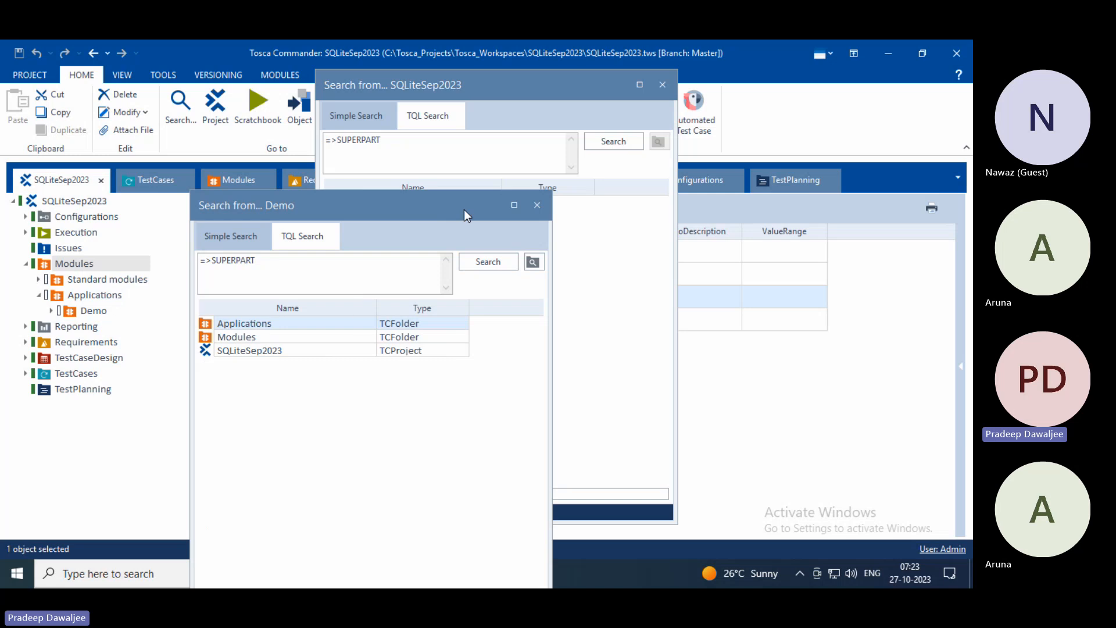
Step: Move the two search dialogs apart, check the Modules and Applications entries in Demo's results, and close the Demo search
{"action": "left_click_drag", "start_coordinate": [437, 201], "coordinate": [401, 300]}
{"action": "left_click_drag", "start_coordinate": [490, 91], "coordinate": [563, 99]}
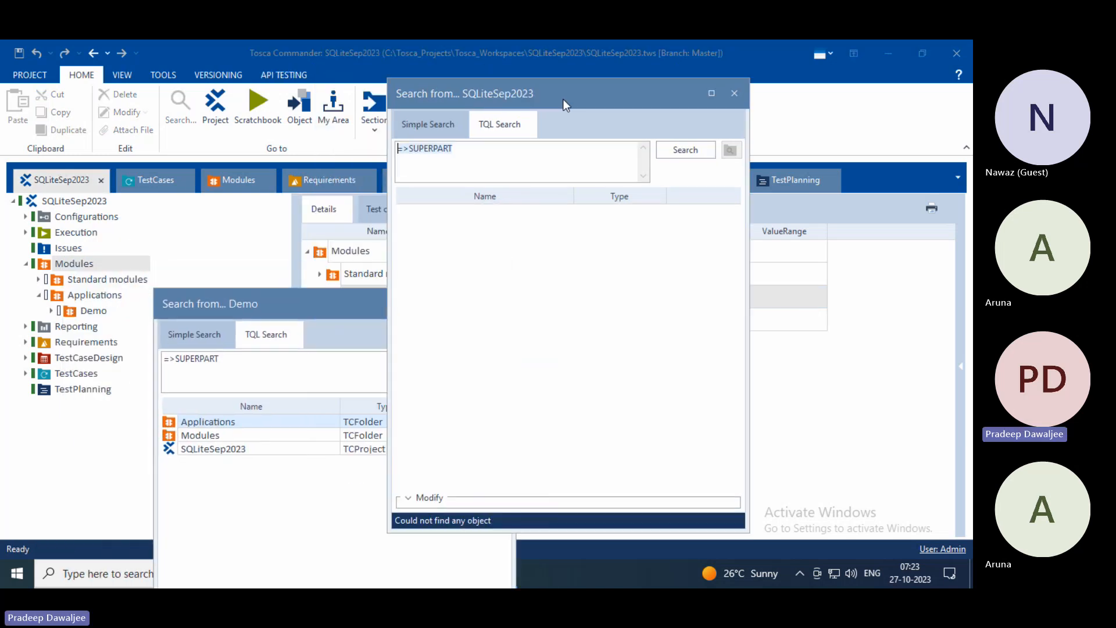
{"action": "left_click", "coordinate": [172, 437]}
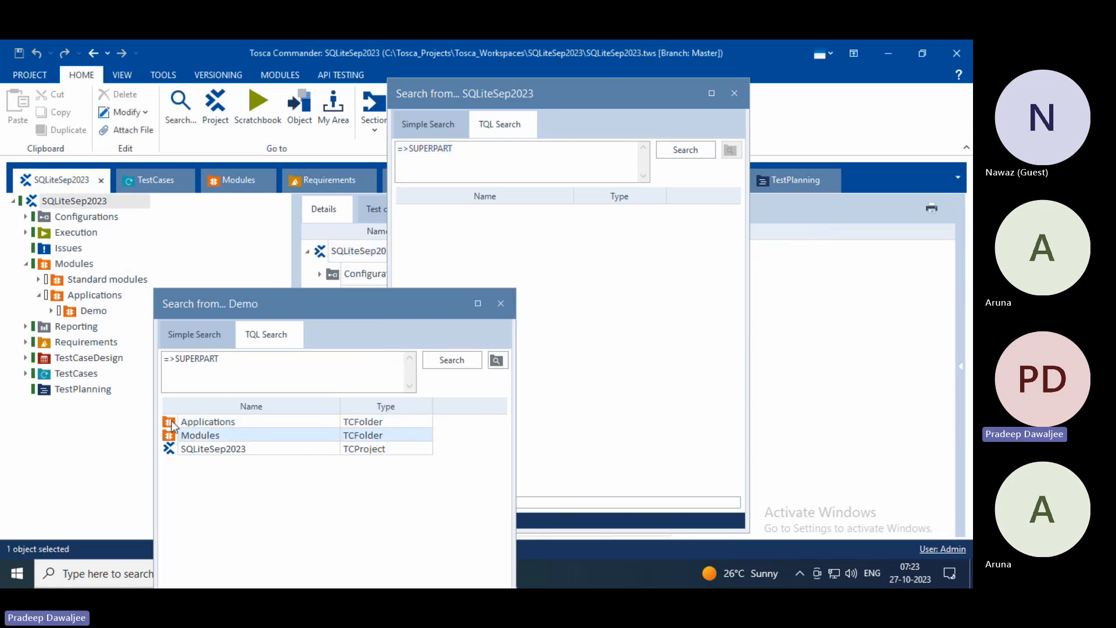
{"action": "left_click", "coordinate": [175, 422]}
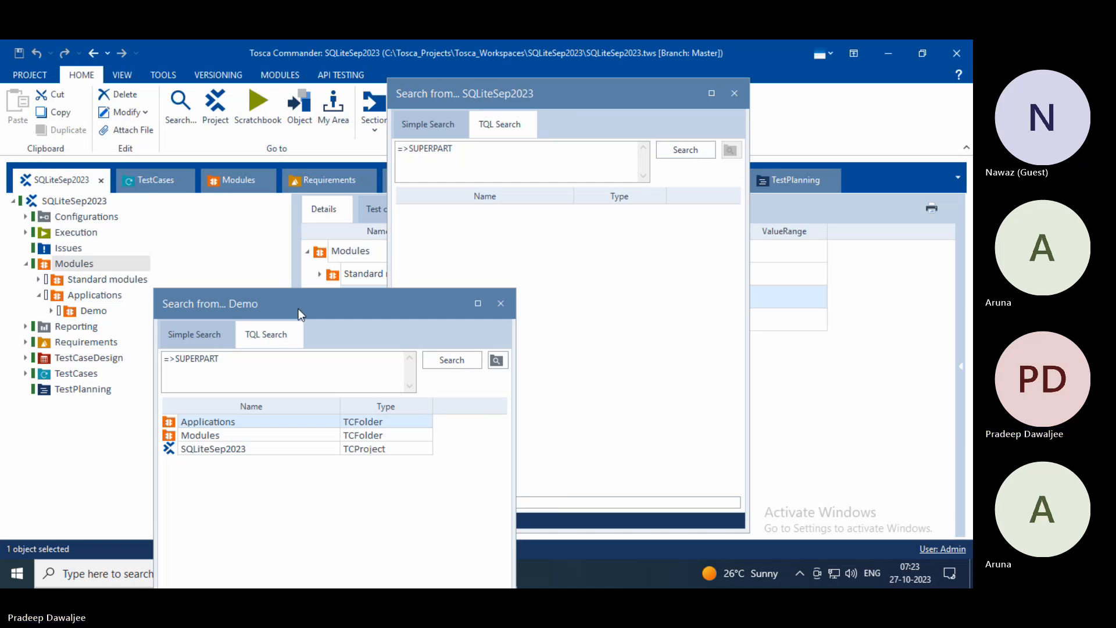
{"action": "left_click_drag", "start_coordinate": [298, 305], "coordinate": [230, 273]}
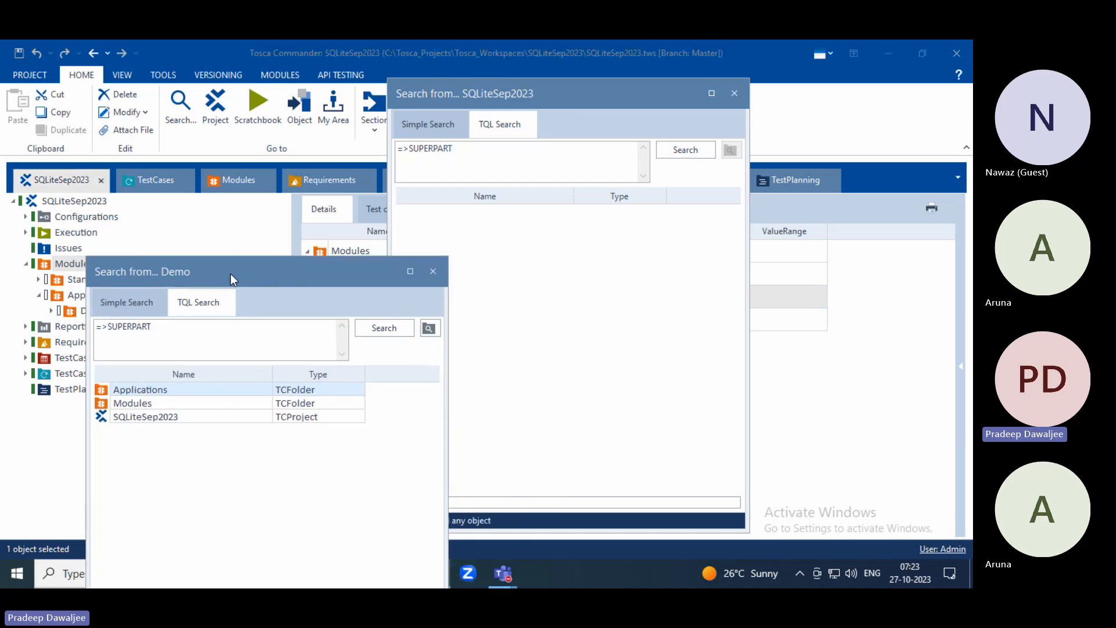
{"action": "left_click", "coordinate": [433, 271]}
Step: Replace SUPERPART with SUBPARTS in the SQLiteSep2023 root's TQL query and run =>SUBPARTS
{"action": "left_click", "coordinate": [481, 149]}
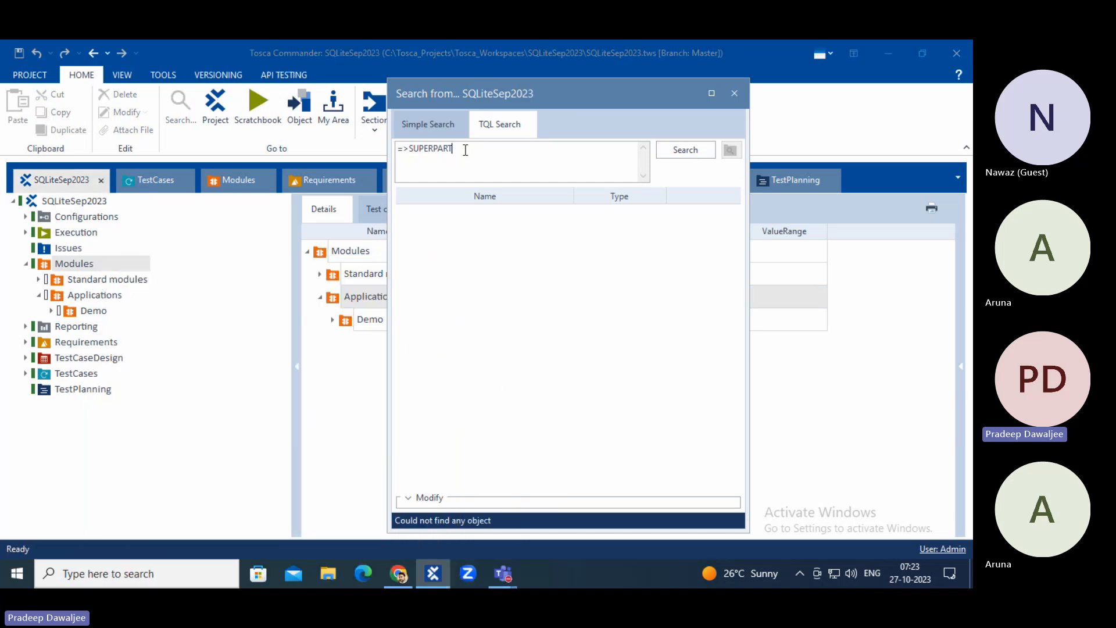
{"action": "left_click_drag", "start_coordinate": [453, 150], "coordinate": [417, 153]}
{"action": "left_click", "coordinate": [416, 150]}
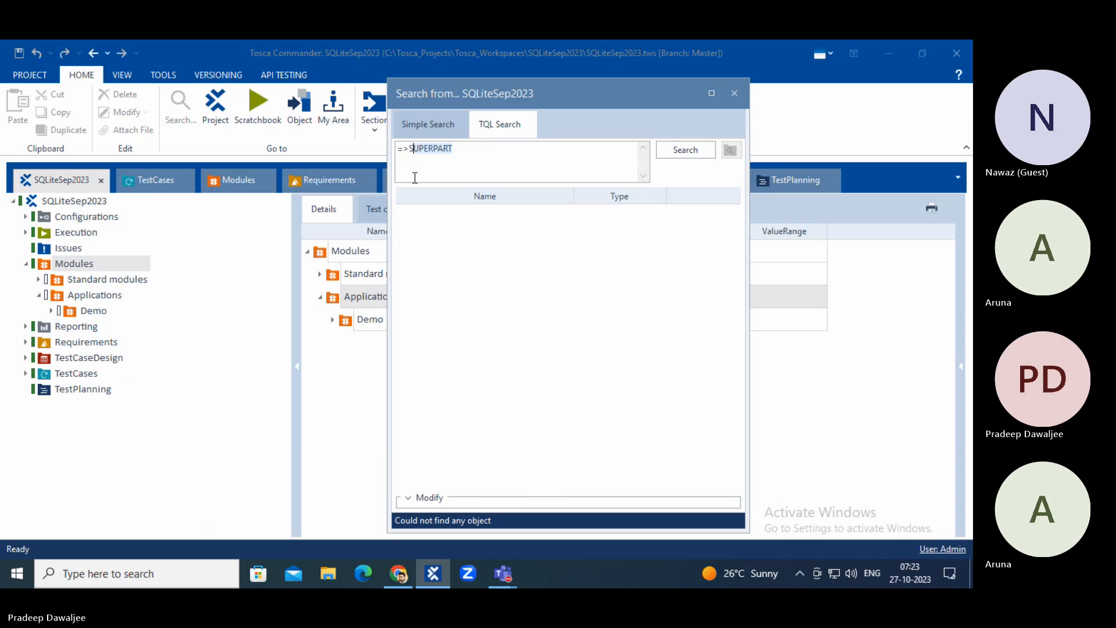
{"action": "key", "text": "BackSpace"}
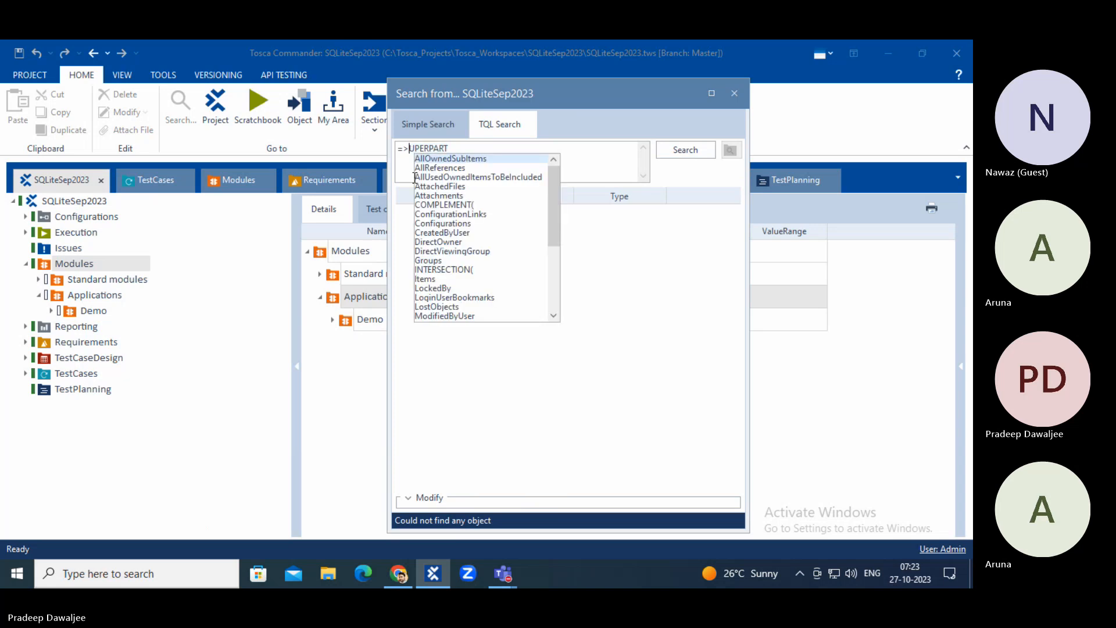
{"action": "left_click_drag", "start_coordinate": [554, 222], "coordinate": [554, 269]}
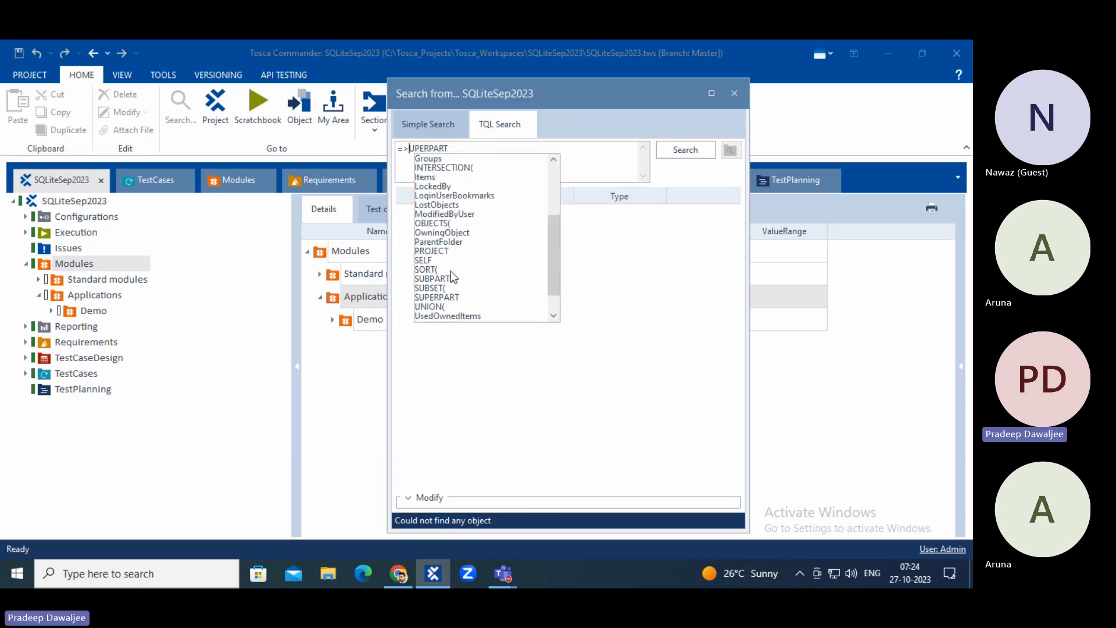
{"action": "left_click", "coordinate": [442, 280]}
{"action": "left_click_drag", "start_coordinate": [490, 156], "coordinate": [442, 154]}
{"action": "left_click", "coordinate": [441, 154]}
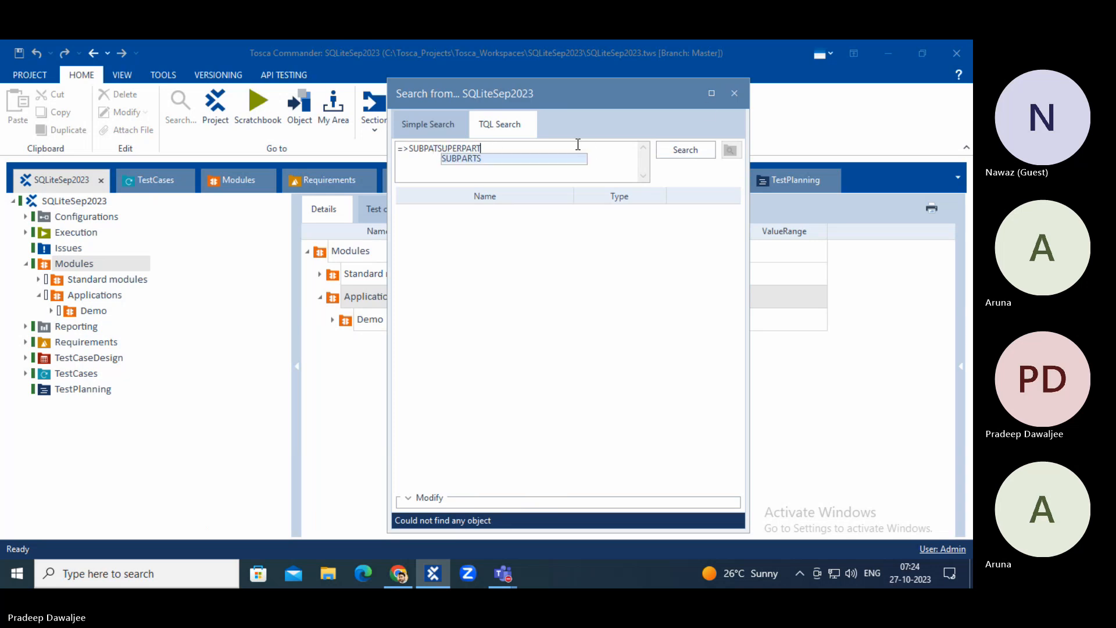
{"action": "key", "text": "BackSpace"}
{"action": "key", "text": "BackSpace"}
{"action": "key", "text": "BackSpace"}
{"action": "key", "text": "BackSpace"}
{"action": "key", "text": "BackSpace"}
{"action": "key", "text": "BackSpace"}
{"action": "key", "text": "BackSpace"}
{"action": "key", "text": "BackSpace"}
{"action": "key", "text": "BackSpace"}
{"action": "key", "text": "BackSpace"}
{"action": "key", "text": "BackSpace"}
{"action": "key", "text": "Return"}
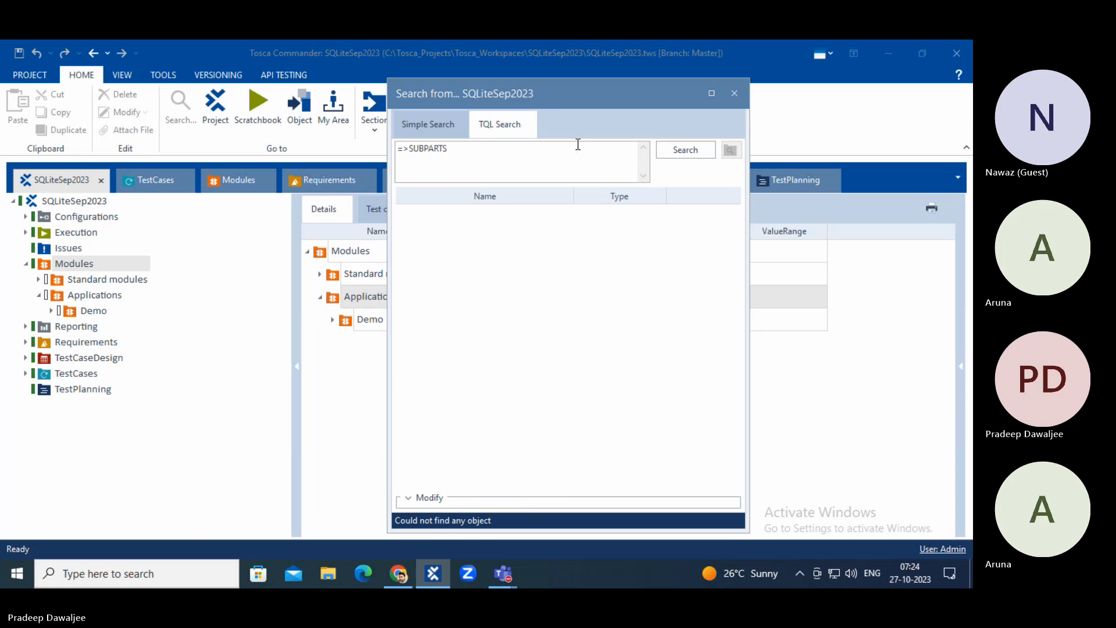
{"action": "key", "text": "Return"}
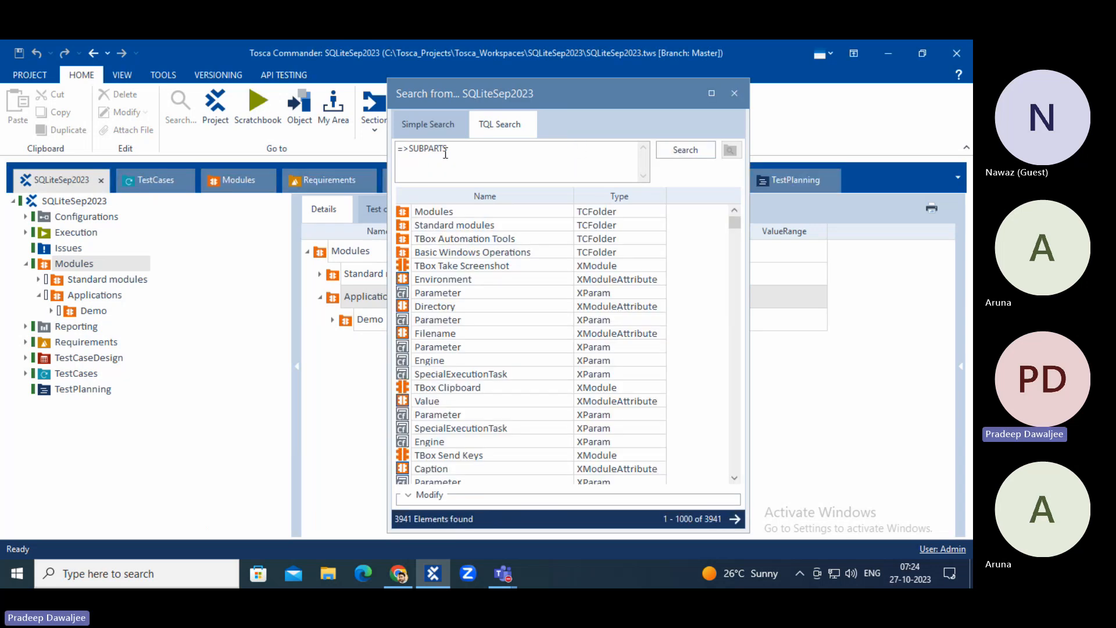
Step: Restrict the SQLiteSep2023 root's query to the TestCase object type and run =>SUBPARTS:TestCase
{"action": "left_click", "coordinate": [468, 148]}
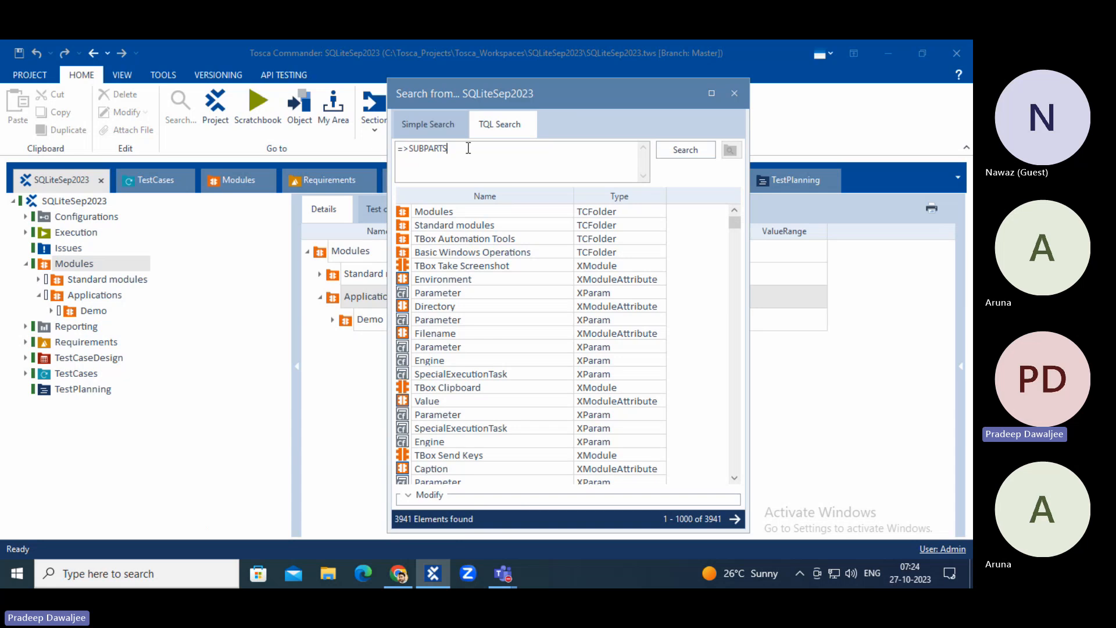
{"action": "type", "text": ":"}
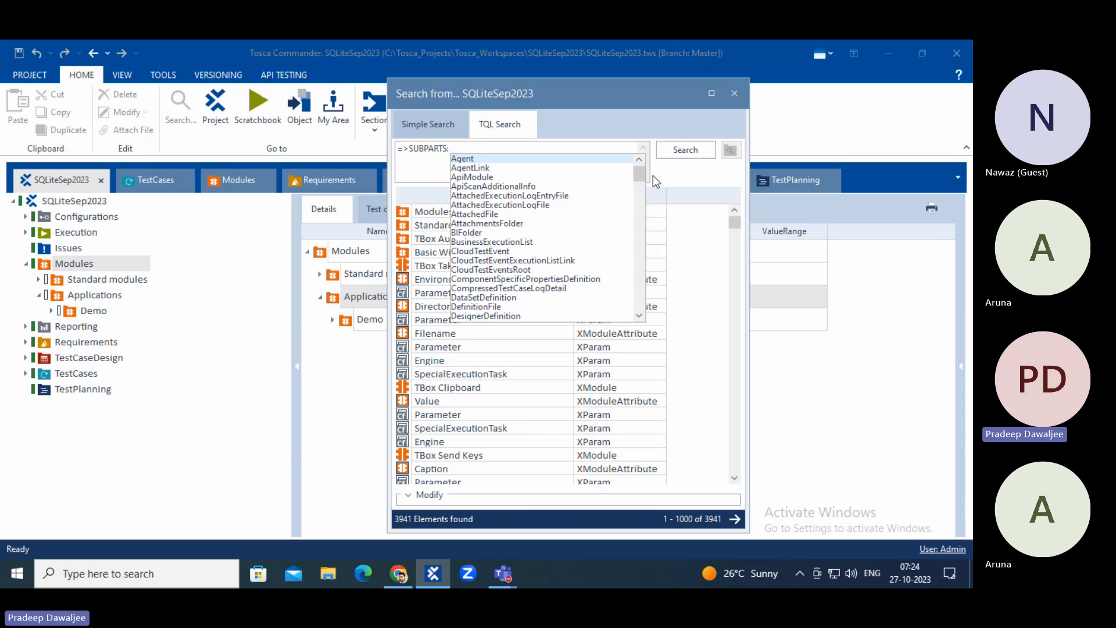
{"action": "left_click_drag", "start_coordinate": [640, 171], "coordinate": [637, 189]}
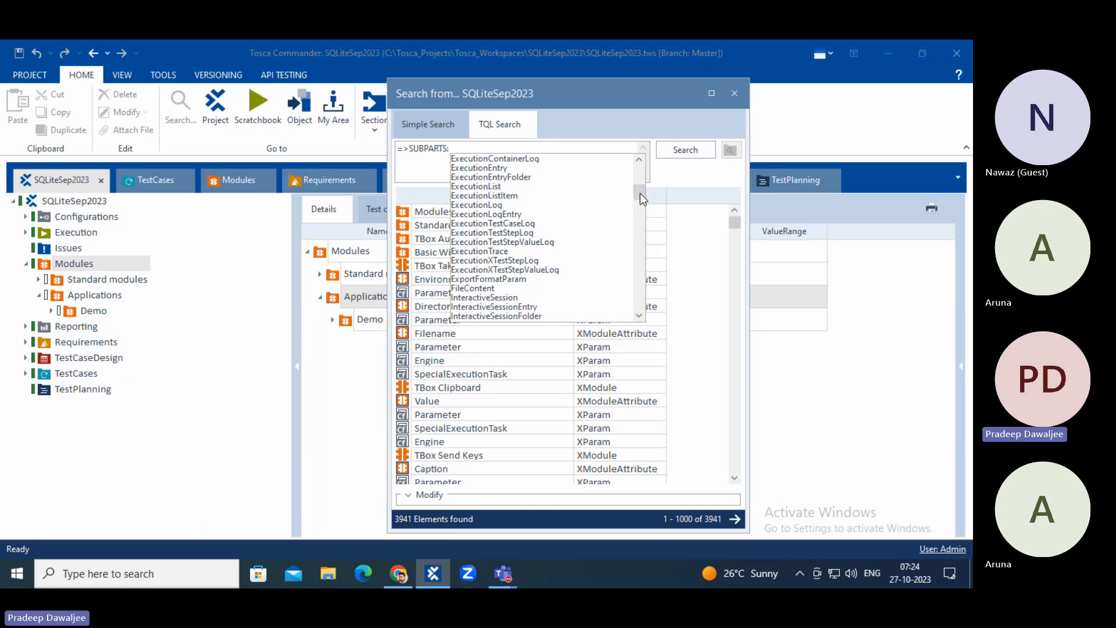
{"action": "left_click_drag", "start_coordinate": [640, 193], "coordinate": [639, 284]}
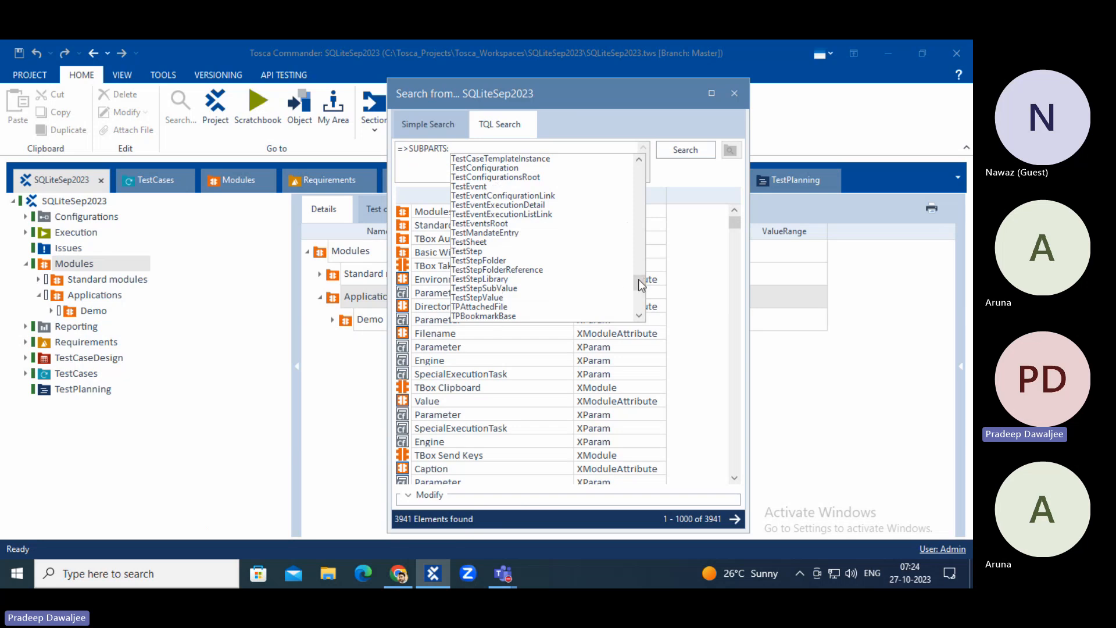
{"action": "mouse_move", "coordinate": [639, 283]}
{"action": "left_mouse_down"}
{"action": "mouse_move", "coordinate": [639, 306]}
{"action": "mouse_move", "coordinate": [634, 193]}
{"action": "mouse_move", "coordinate": [634, 271]}
{"action": "left_mouse_up"}
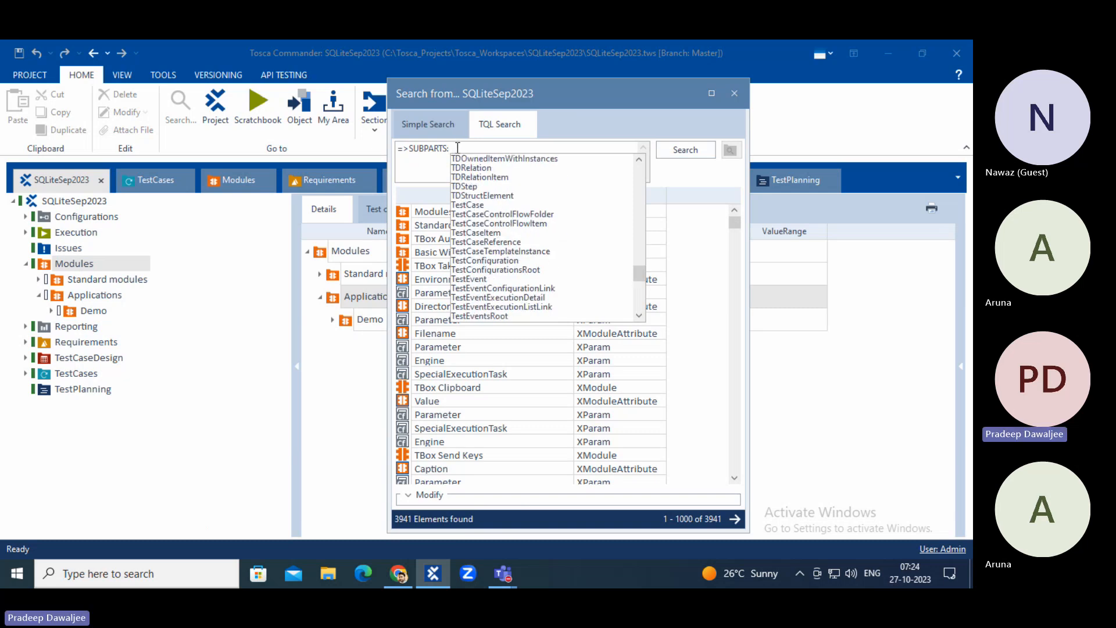
{"action": "type", "text": "Test"}
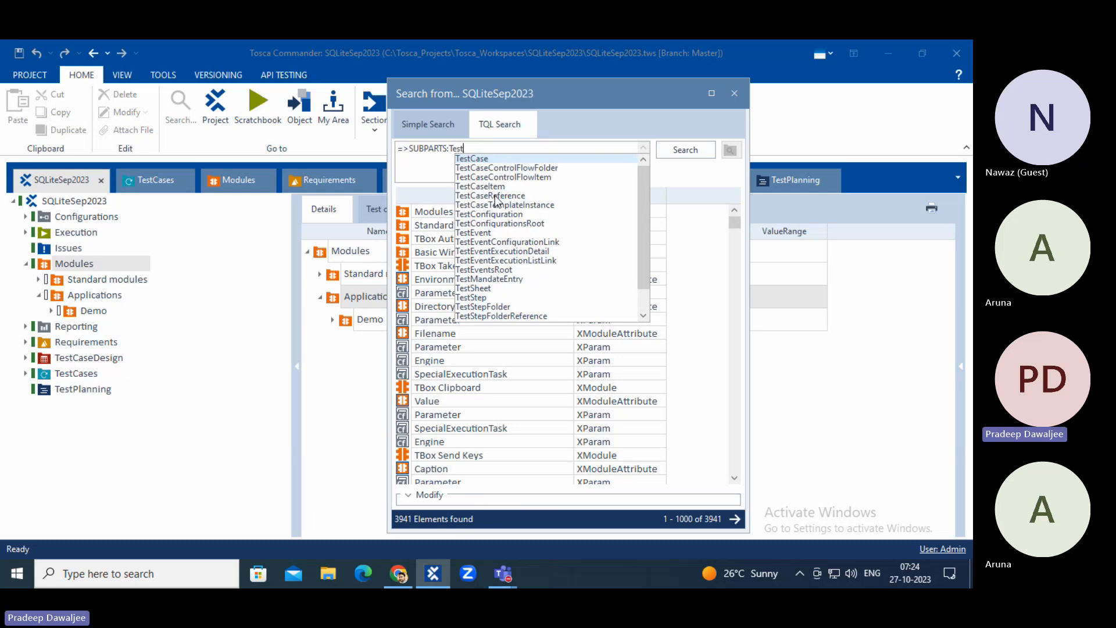
{"action": "key", "text": "Return"}
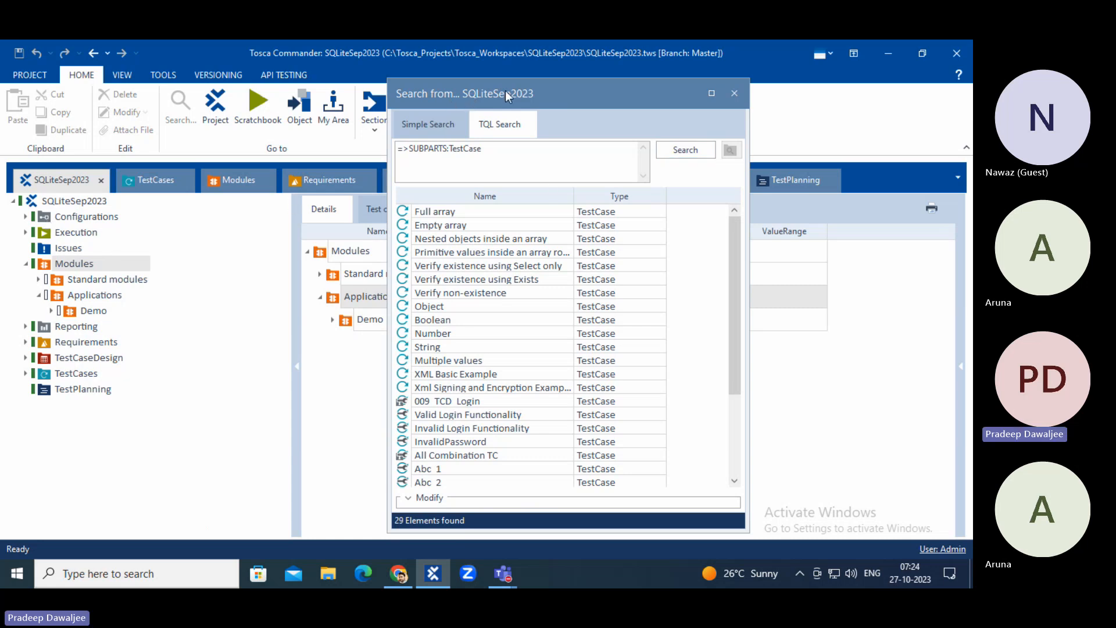
Step: Collapse Modules in the project tree, review the TestCase results, and compare them with the folders under TestCases
{"action": "left_click", "coordinate": [26, 264]}
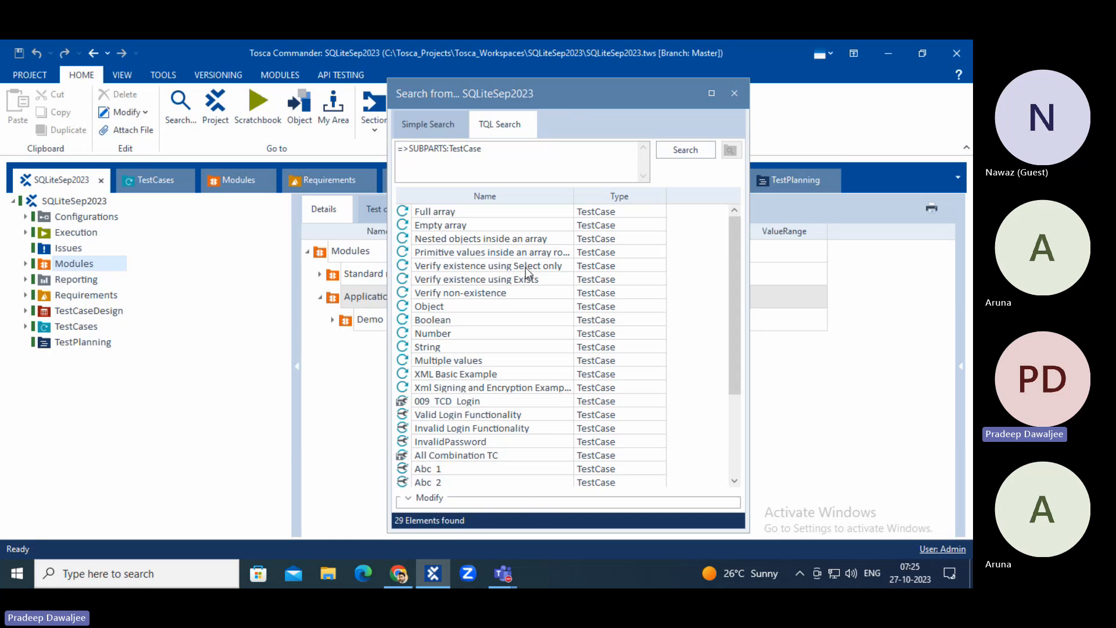
{"action": "left_click", "coordinate": [484, 150]}
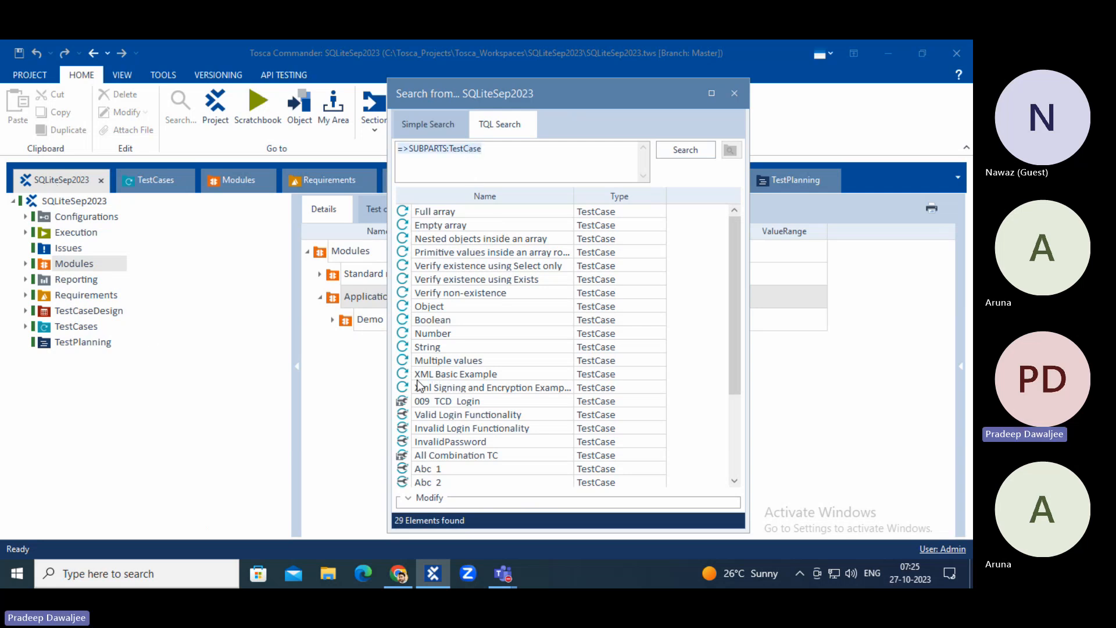
{"action": "scroll", "coordinate": [475, 388], "scroll_direction": "down", "scroll_amount": 3}
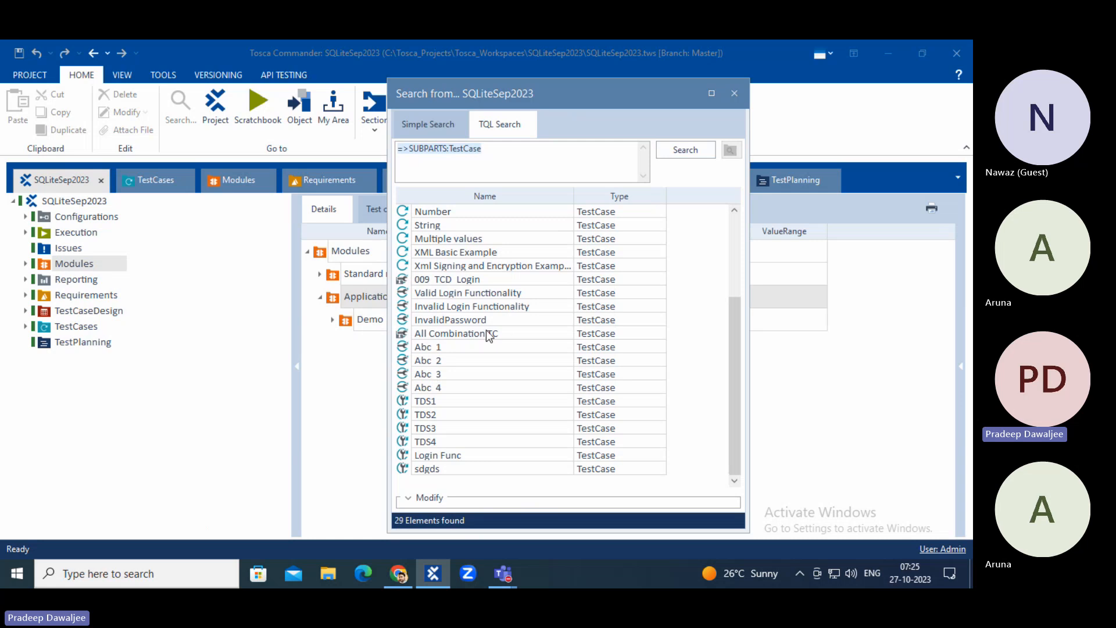
{"action": "scroll", "coordinate": [486, 329], "scroll_direction": "up", "scroll_amount": 3}
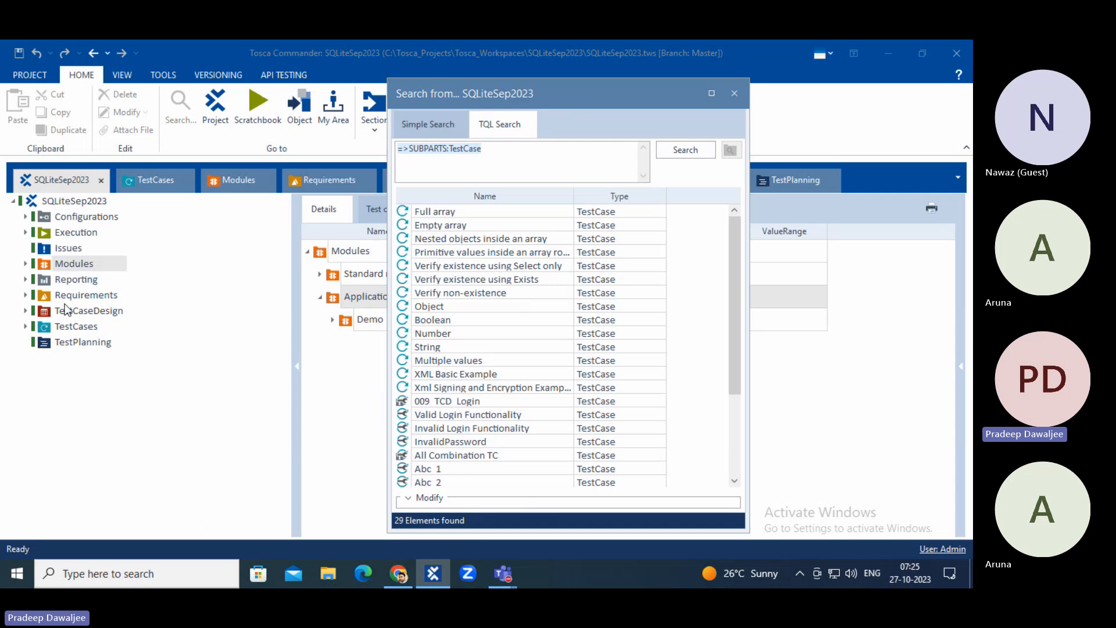
{"action": "left_click", "coordinate": [26, 326]}
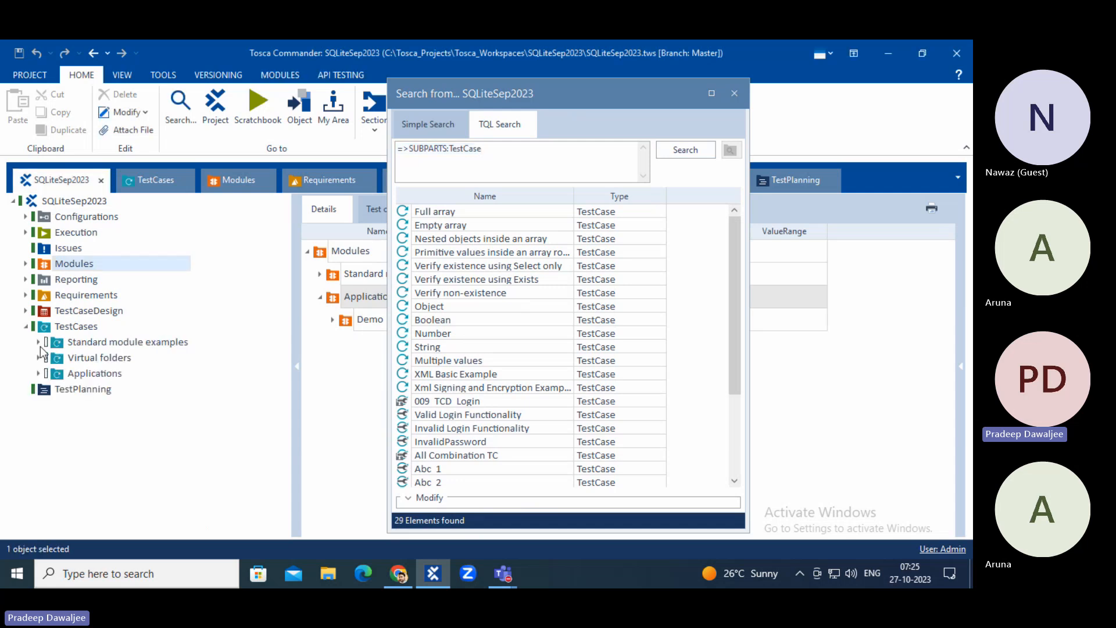
{"action": "left_click", "coordinate": [38, 343]}
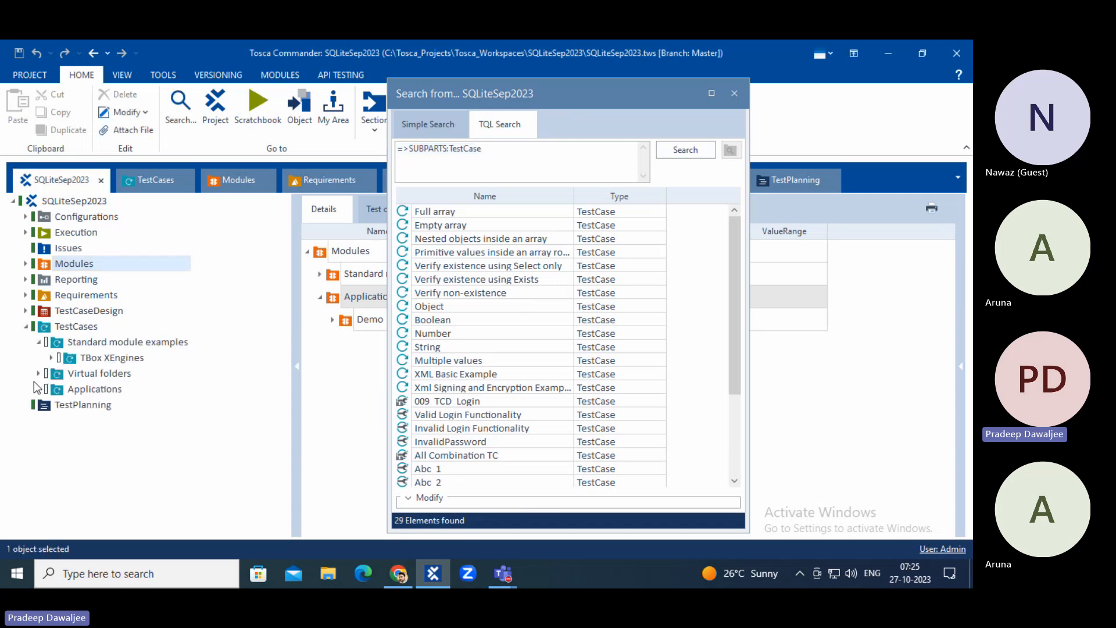
{"action": "left_click", "coordinate": [39, 342]}
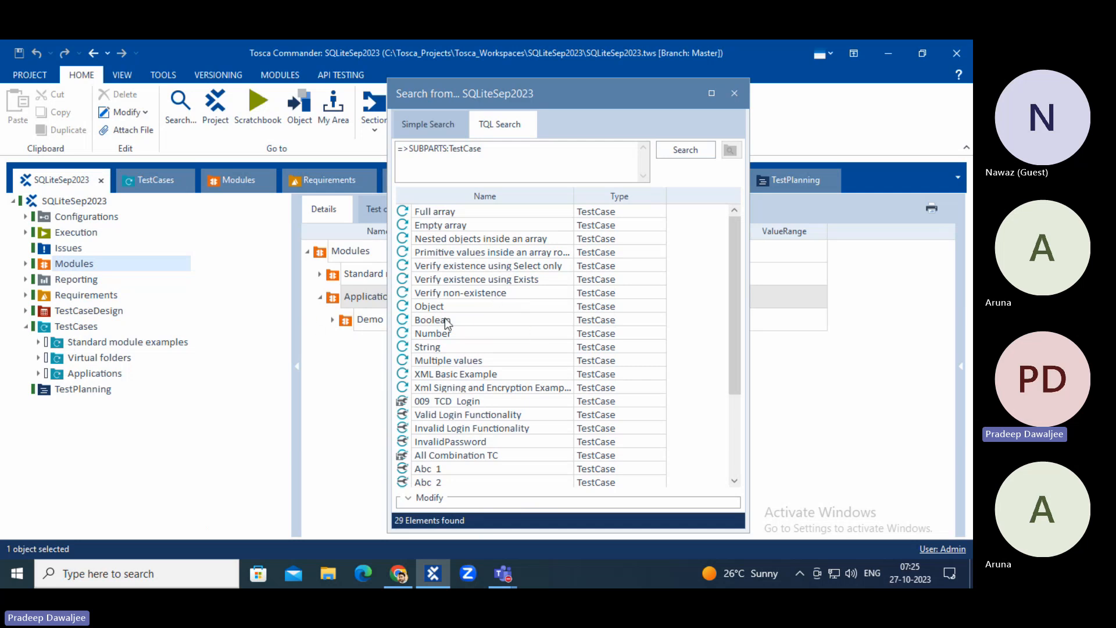
Step: Locate the Abc_1 and Object test cases in the project from the search results, and check the commands available for Object
{"action": "scroll", "coordinate": [493, 376], "scroll_direction": "down", "scroll_amount": 2}
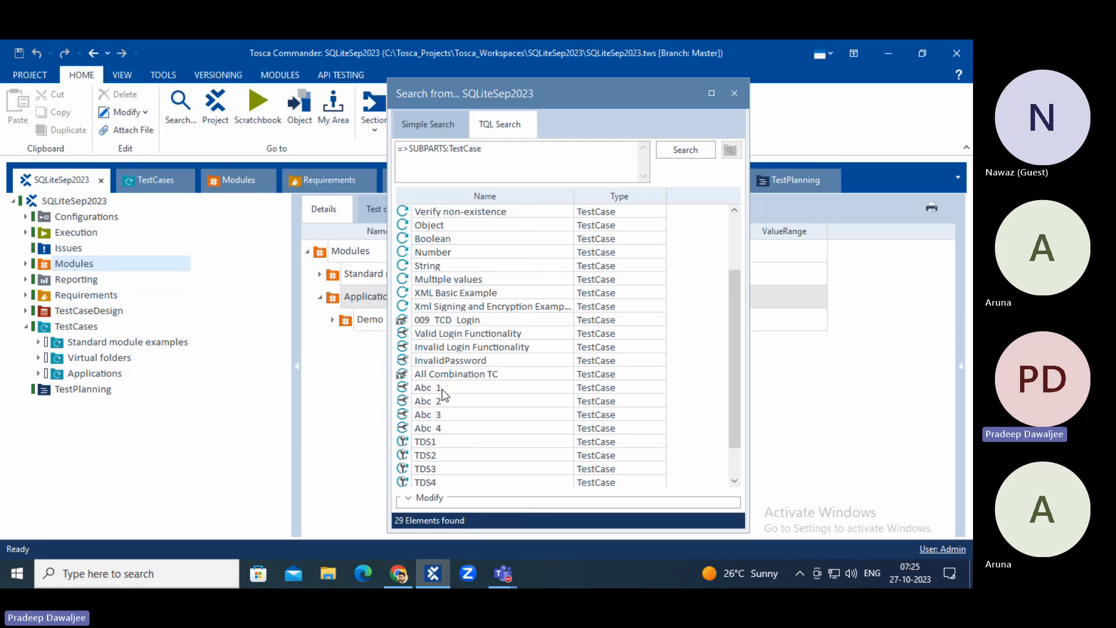
{"action": "double_click", "coordinate": [403, 389]}
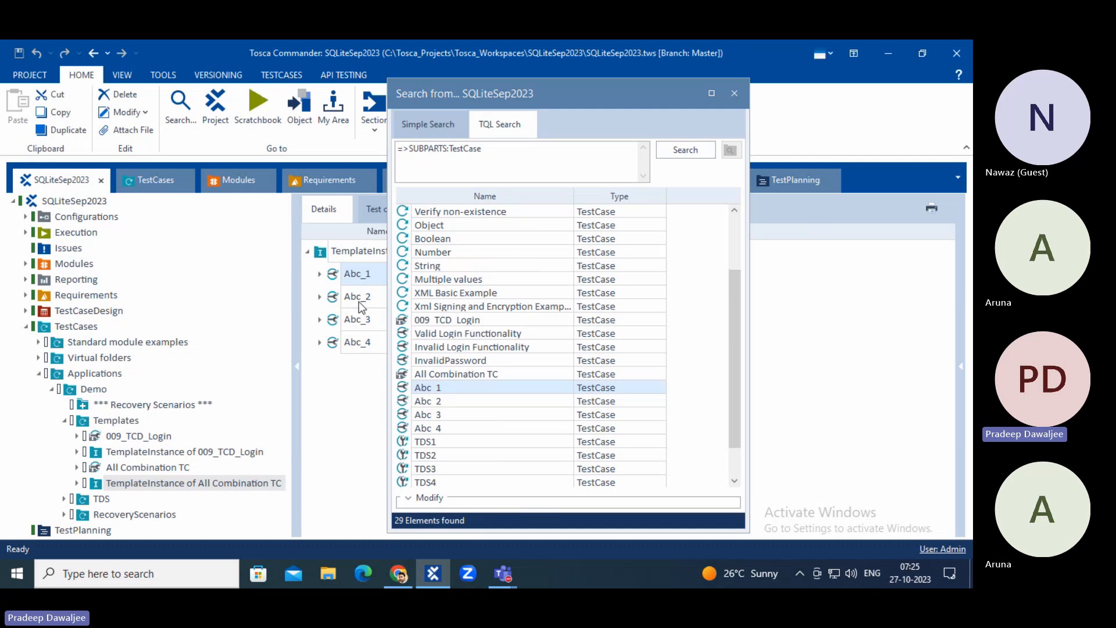
{"action": "left_click", "coordinate": [411, 228]}
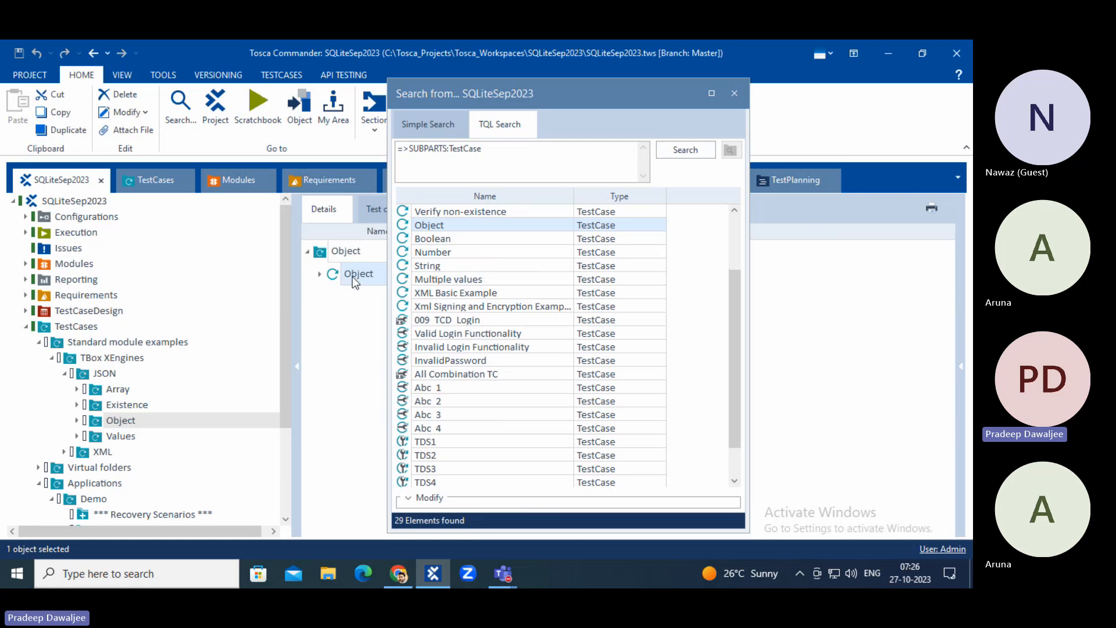
{"action": "scroll", "coordinate": [451, 332], "scroll_direction": "up", "scroll_amount": 2}
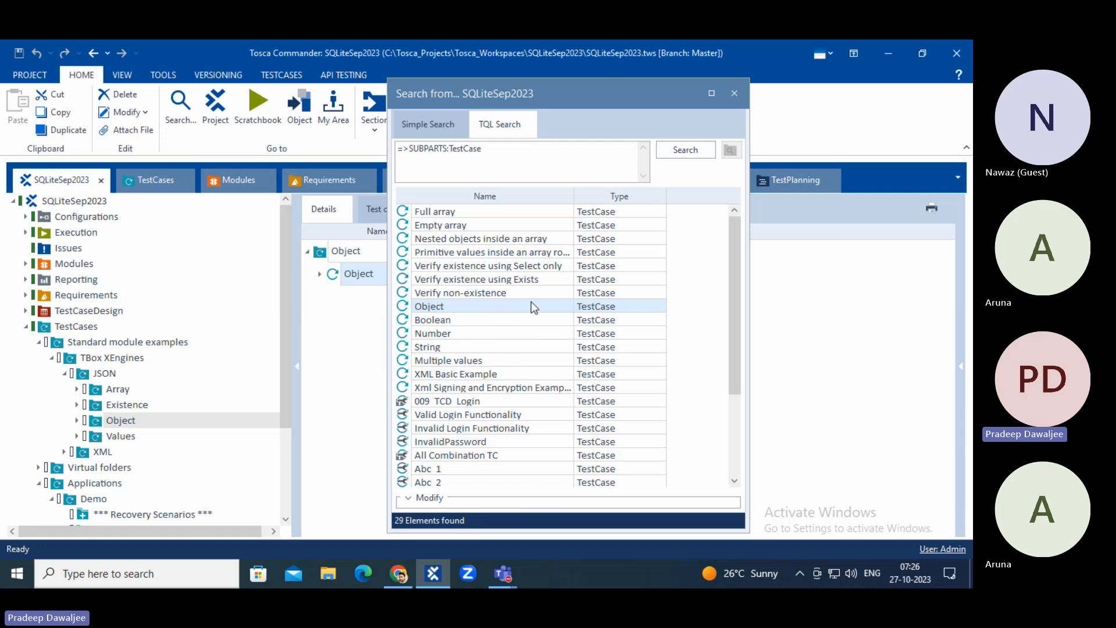
{"action": "left_click", "coordinate": [521, 151]}
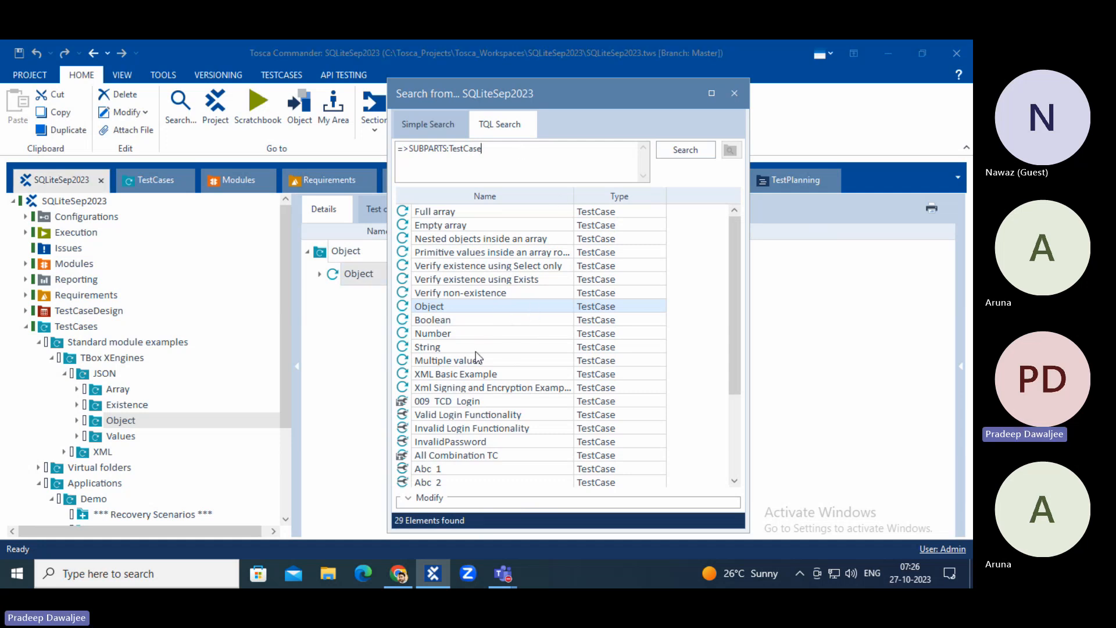
{"action": "right_click", "coordinate": [402, 307]}
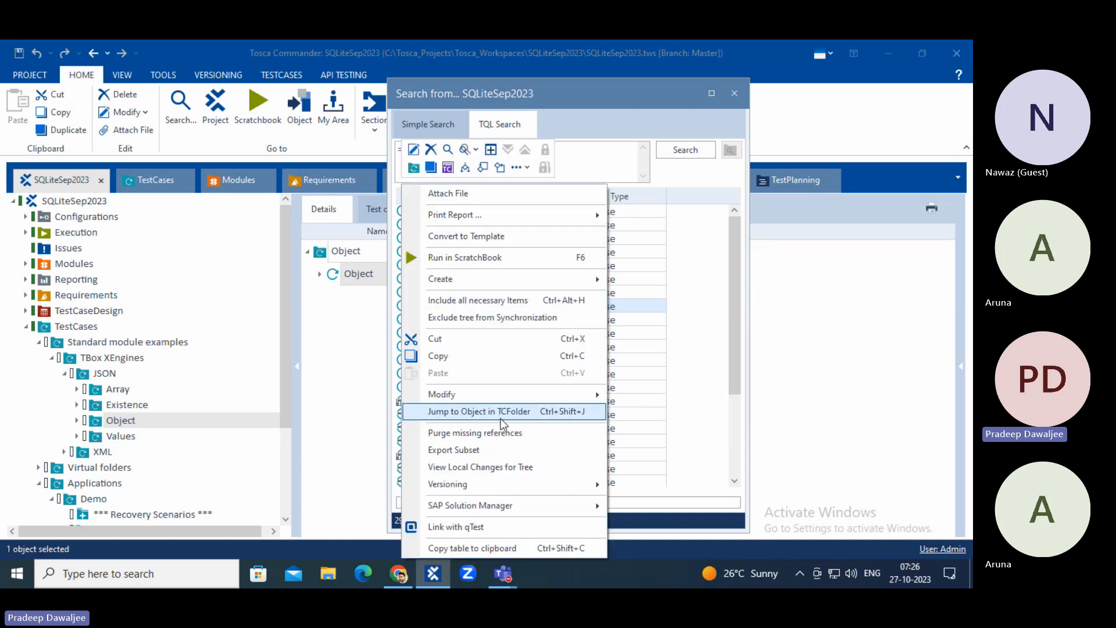
{"action": "left_click", "coordinate": [697, 279]}
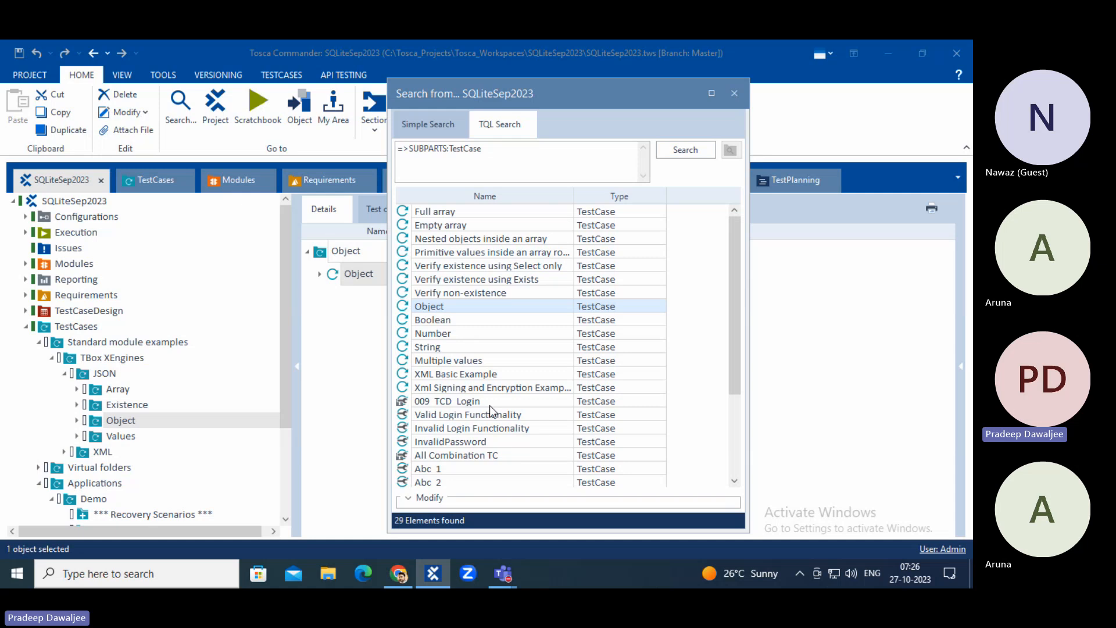
Step: Locate TDS1 in the project from the search results and move the search dialog clear of the WorkState column
{"action": "scroll", "coordinate": [490, 412], "scroll_direction": "down", "scroll_amount": 3}
{"action": "left_click", "coordinate": [405, 401]}
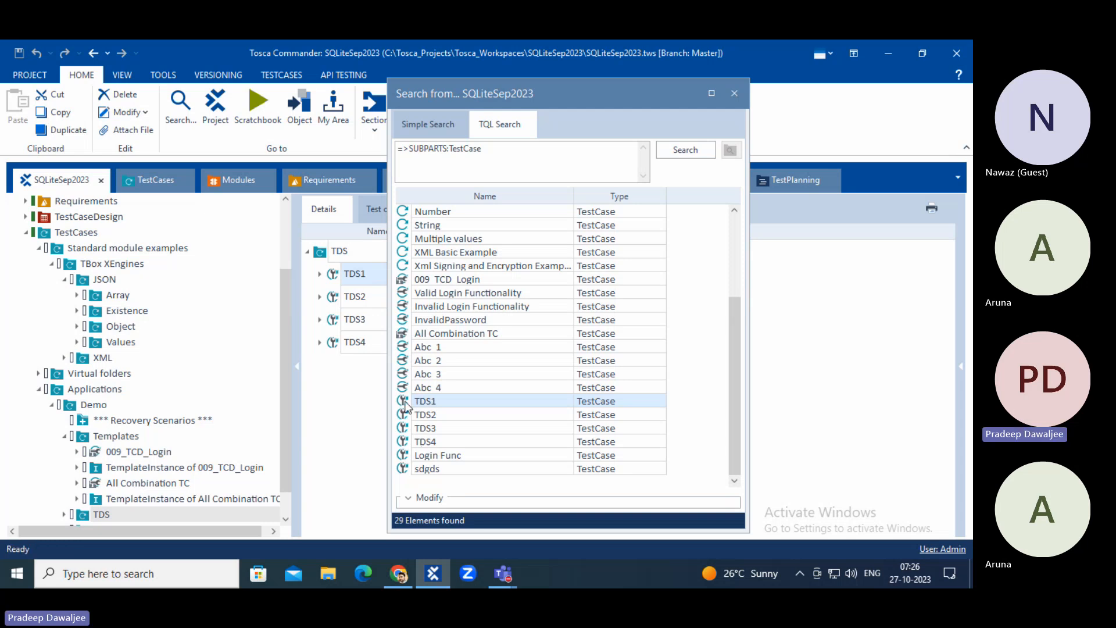
{"action": "left_click_drag", "start_coordinate": [584, 101], "coordinate": [313, 363]}
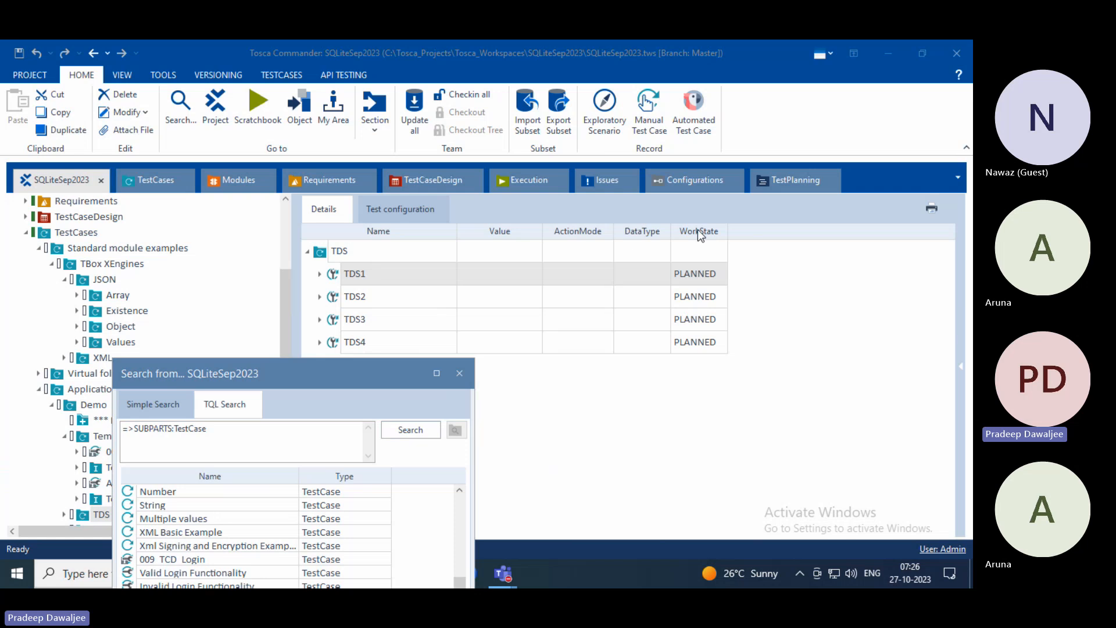
{"action": "left_click_drag", "start_coordinate": [260, 365], "coordinate": [284, 99]}
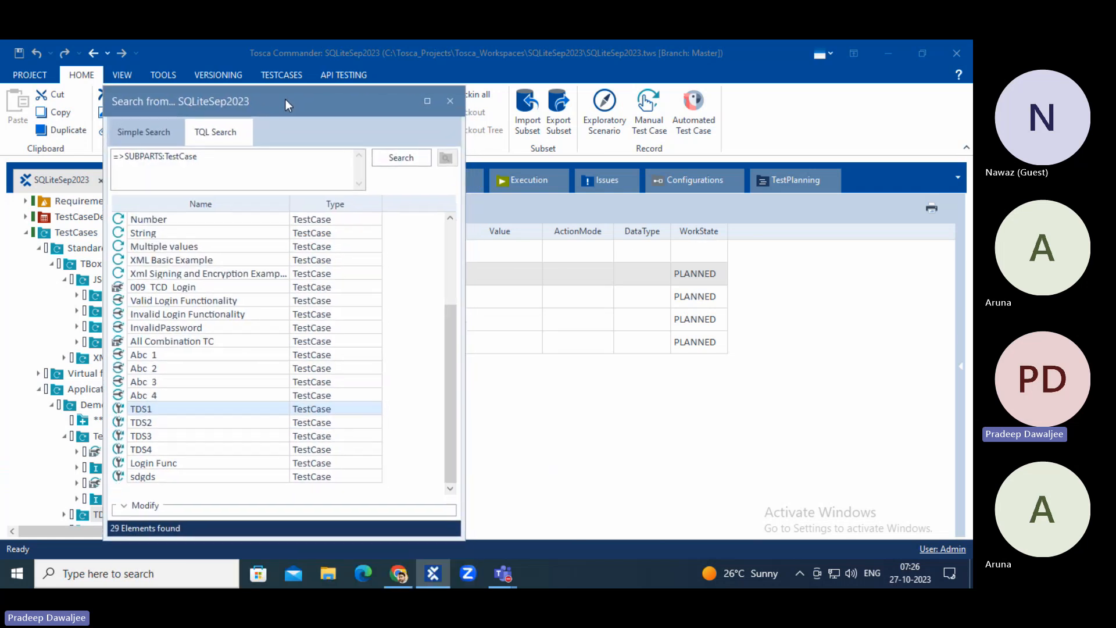
Step: Set the TestCaseWorkState attribute of TDS1 to COMPLETED from the search results
{"action": "right_click", "coordinate": [121, 407]}
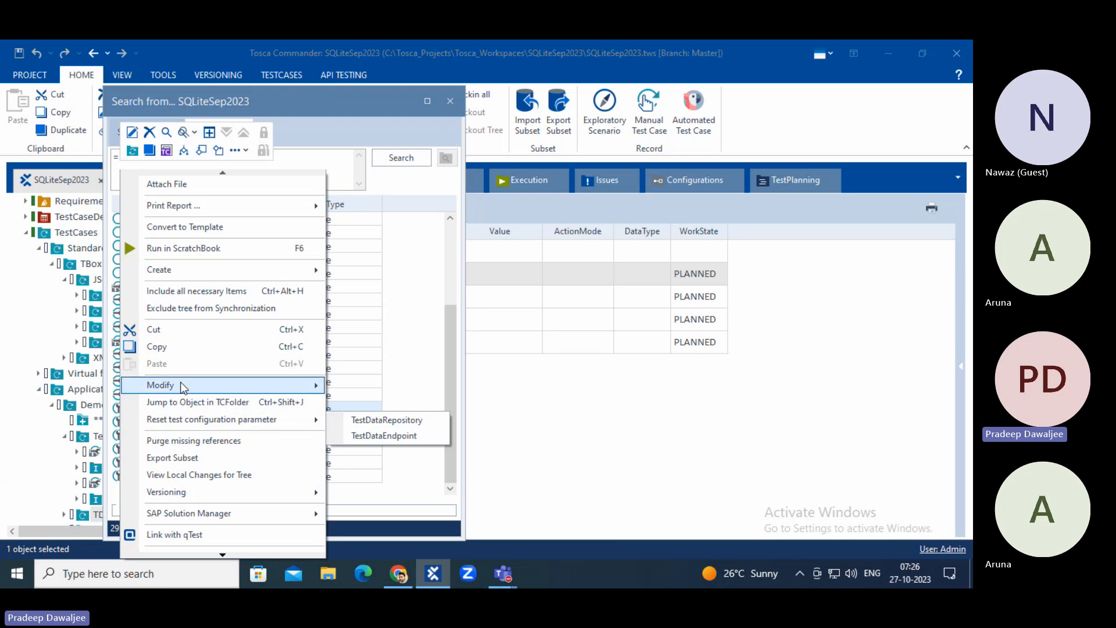
{"action": "mouse_move", "coordinate": [183, 386]}
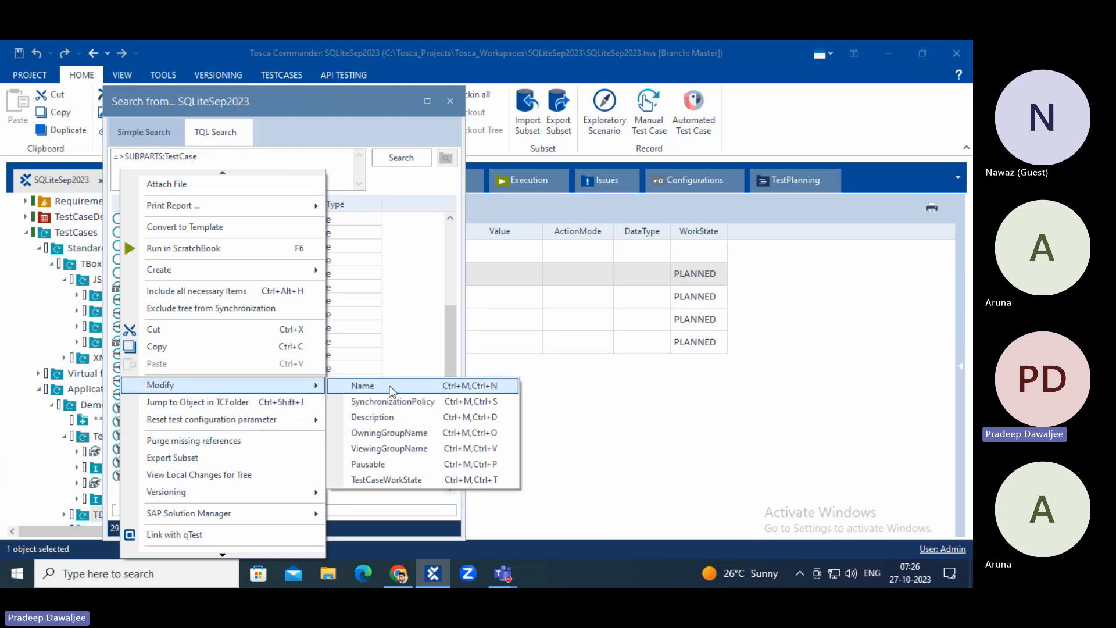
{"action": "left_click", "coordinate": [400, 481]}
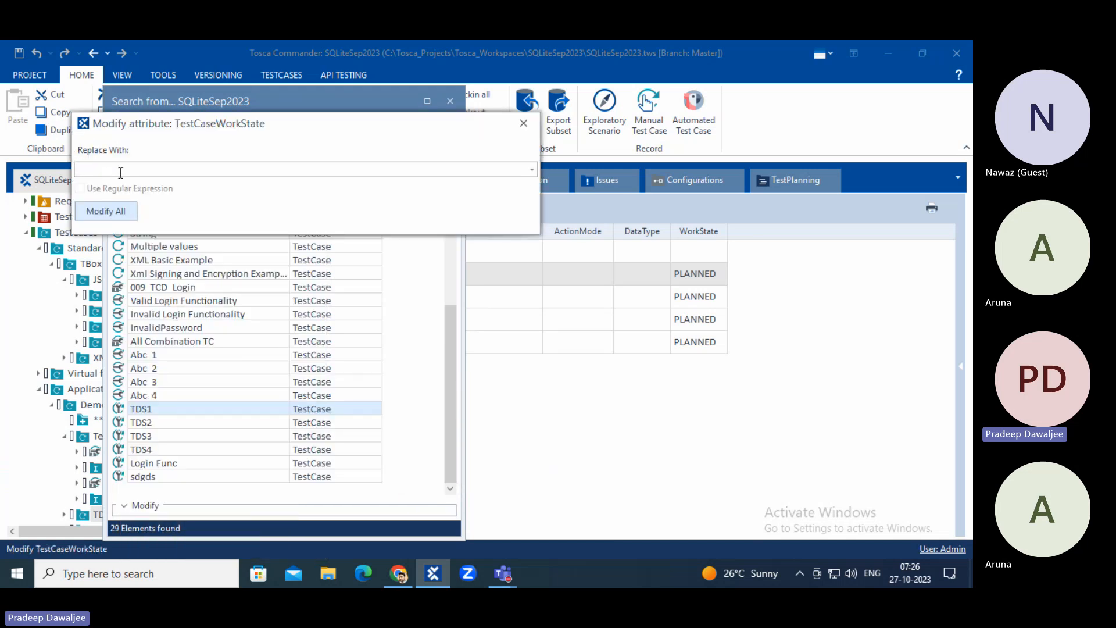
{"action": "type", "text": "COMPLETED"}
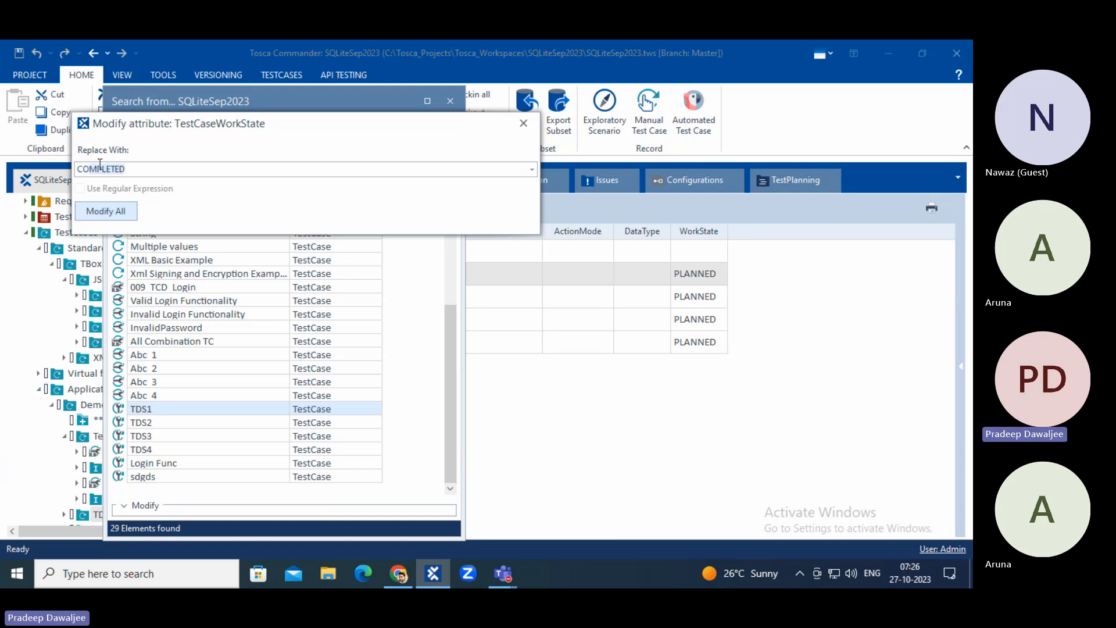
{"action": "left_click", "coordinate": [133, 172]}
{"action": "left_click", "coordinate": [115, 210]}
{"action": "left_click", "coordinate": [114, 212]}
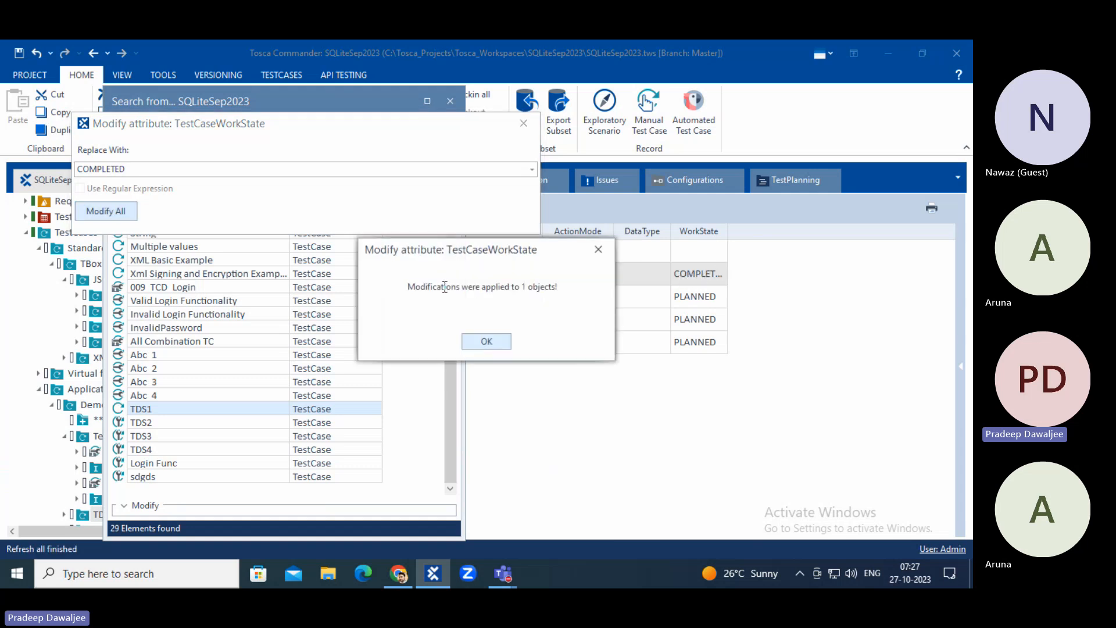
{"action": "left_click_drag", "start_coordinate": [428, 287], "coordinate": [551, 288]}
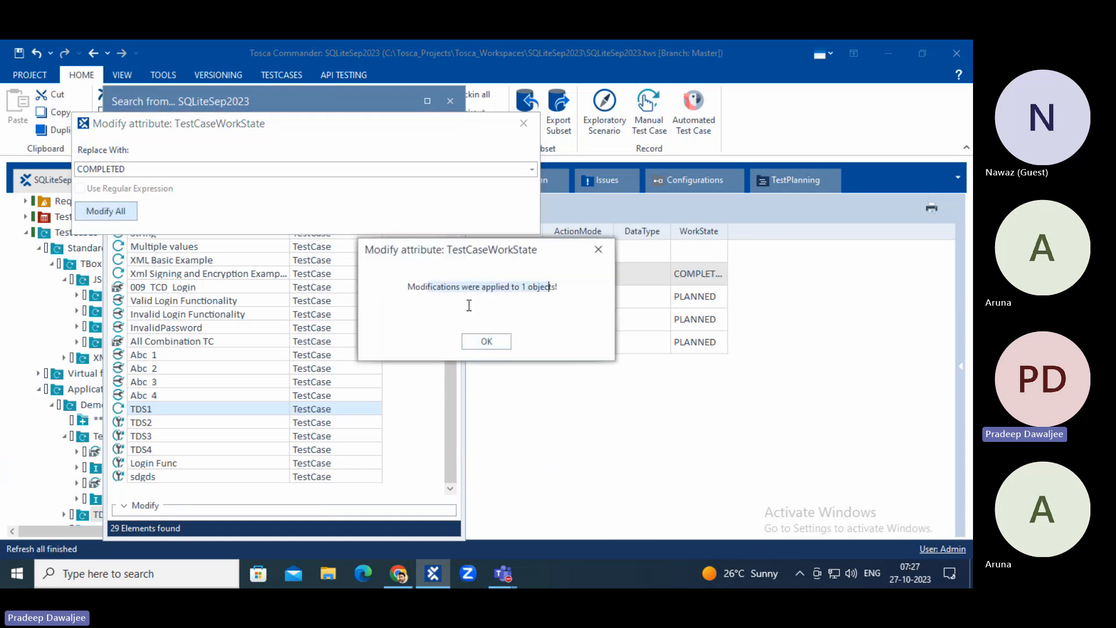
{"action": "left_click", "coordinate": [491, 344]}
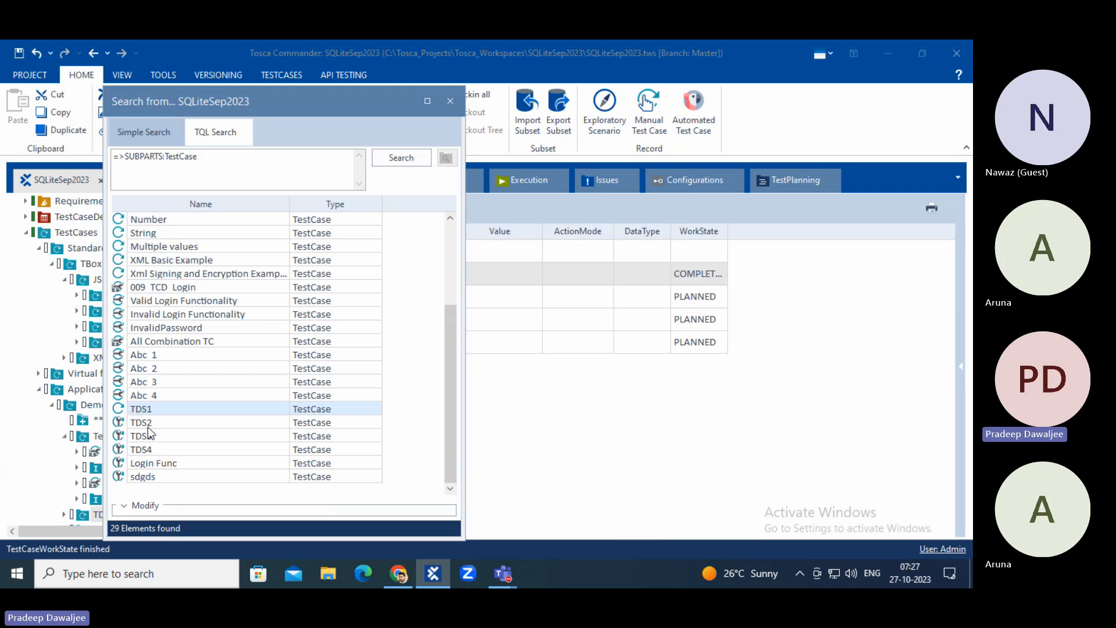
Step: Set the TestCaseWorkState attribute of TDS2, TDS3 and TDS4 to IN_WORK together from the search results
{"action": "left_click", "coordinate": [148, 428]}
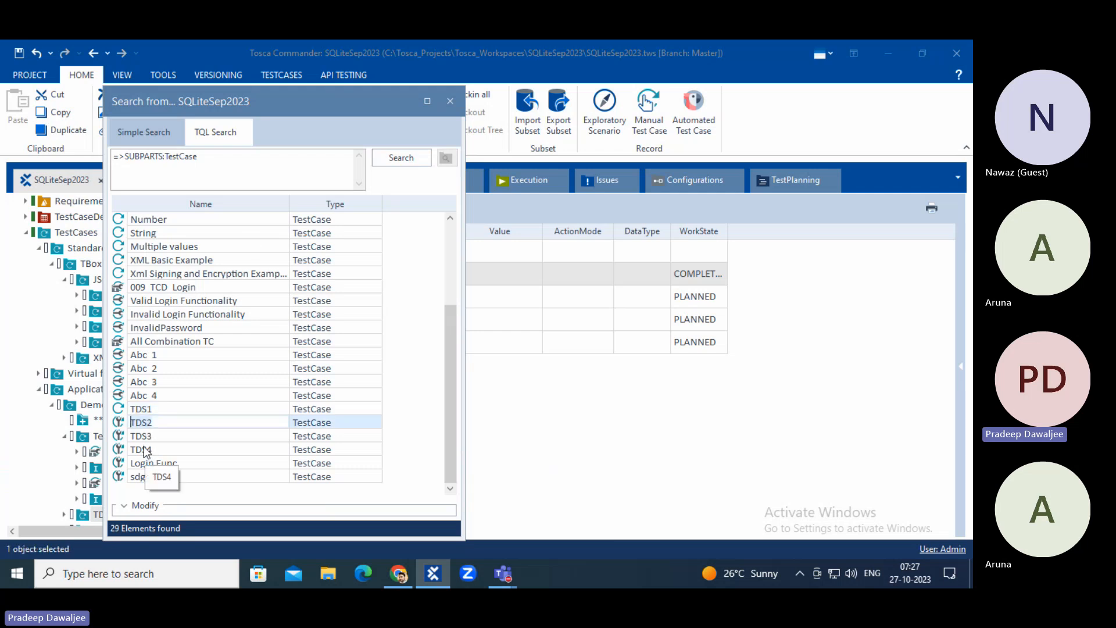
{"action": "left_click", "coordinate": [145, 451], "text": "shift"}
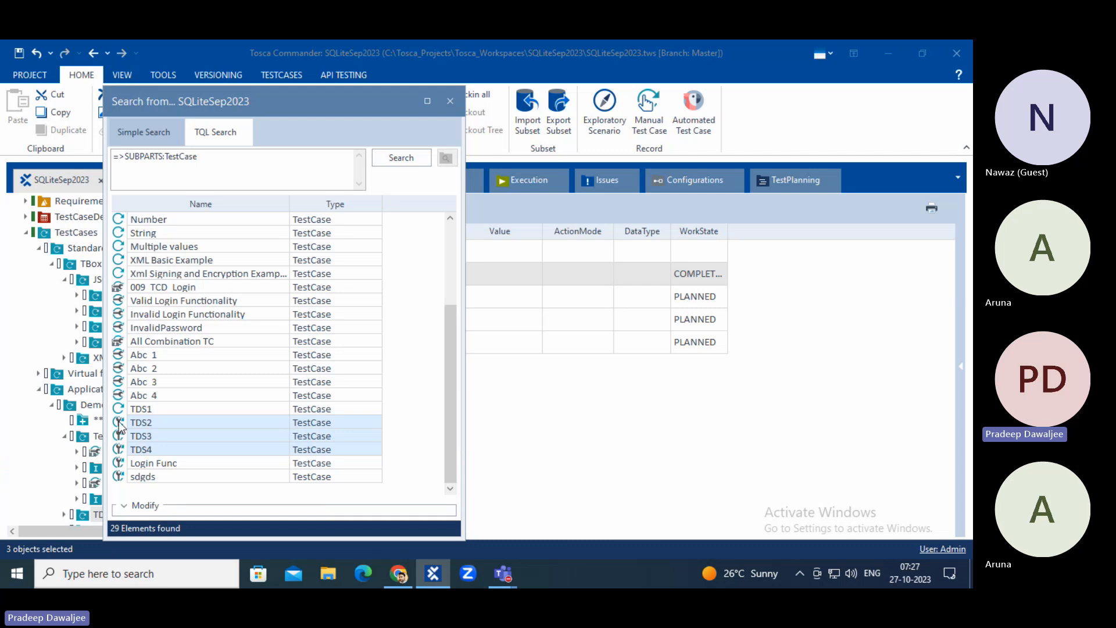
{"action": "right_click", "coordinate": [133, 420]}
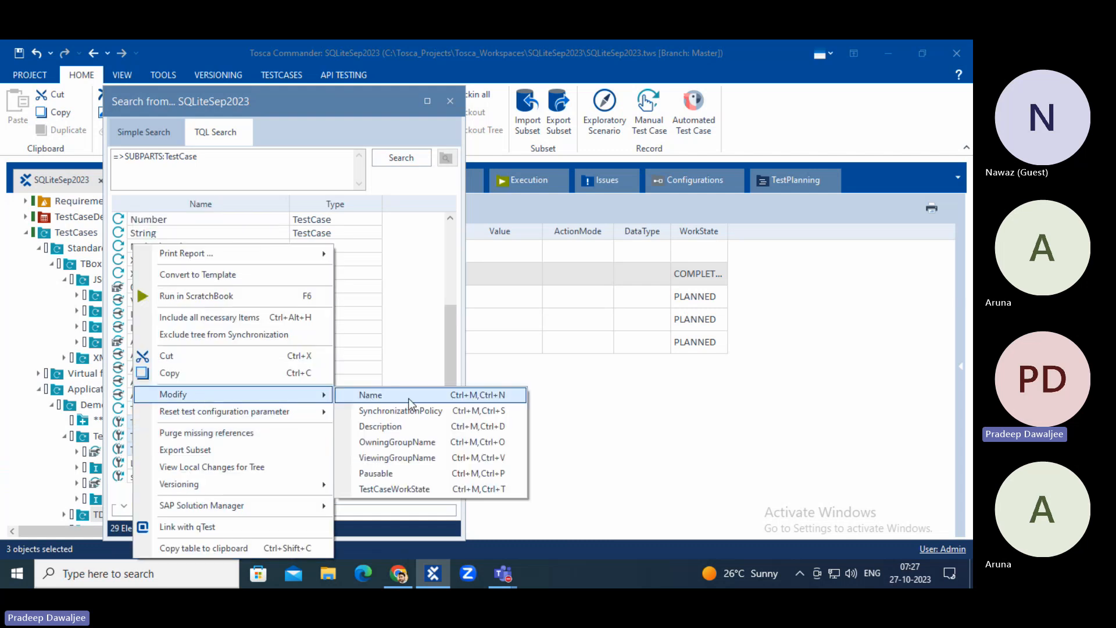
{"action": "left_click", "coordinate": [389, 489]}
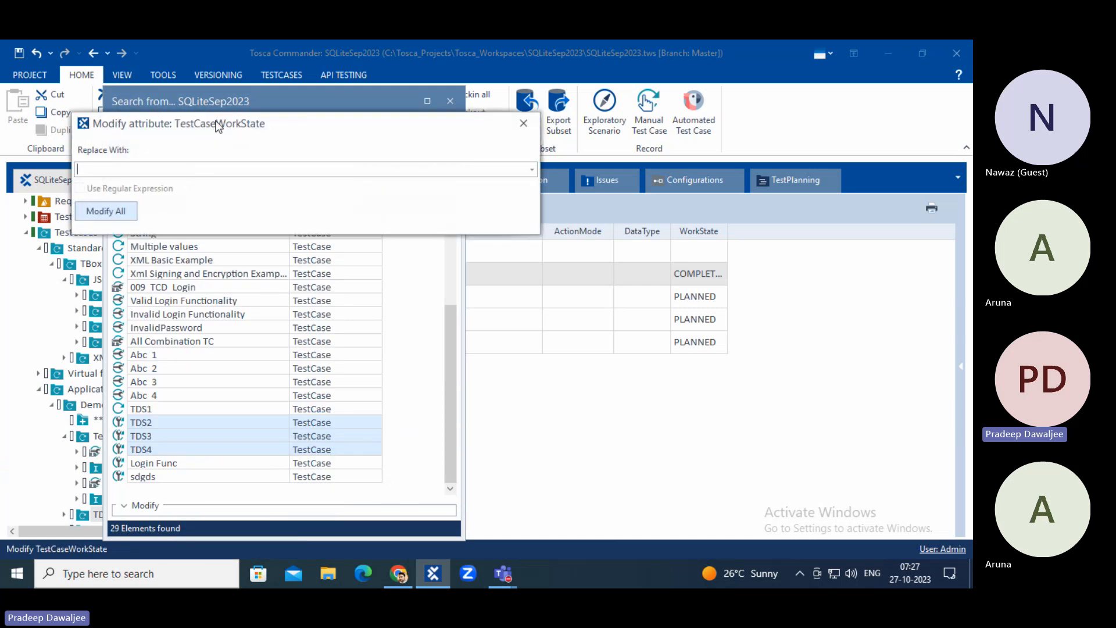
{"action": "left_click_drag", "start_coordinate": [215, 132], "coordinate": [282, 139]}
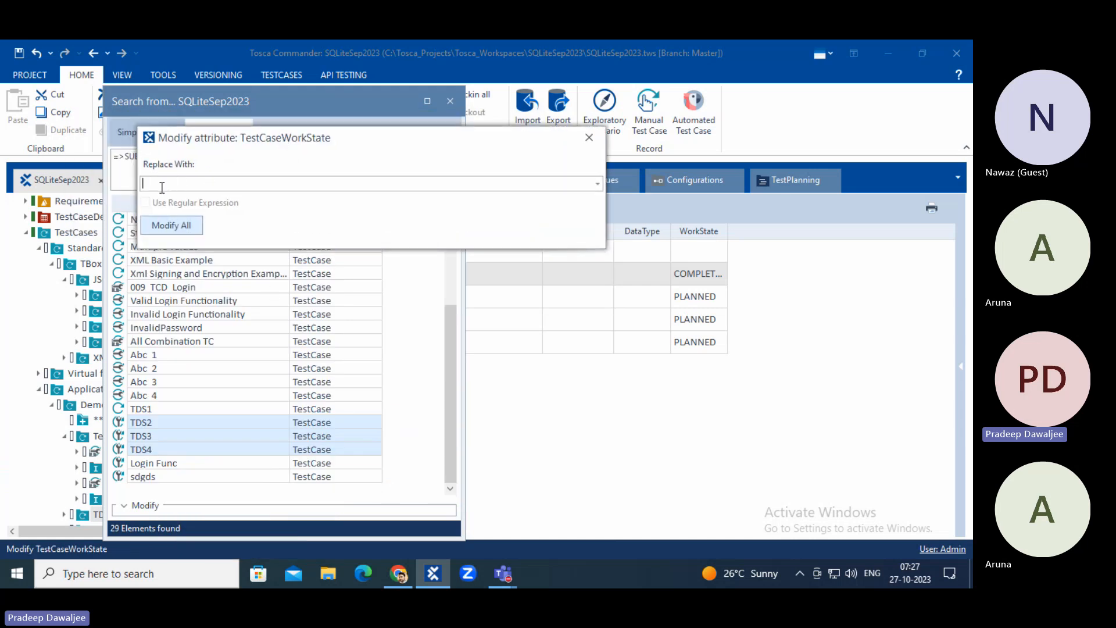
{"action": "type", "text": "IN_WORK"}
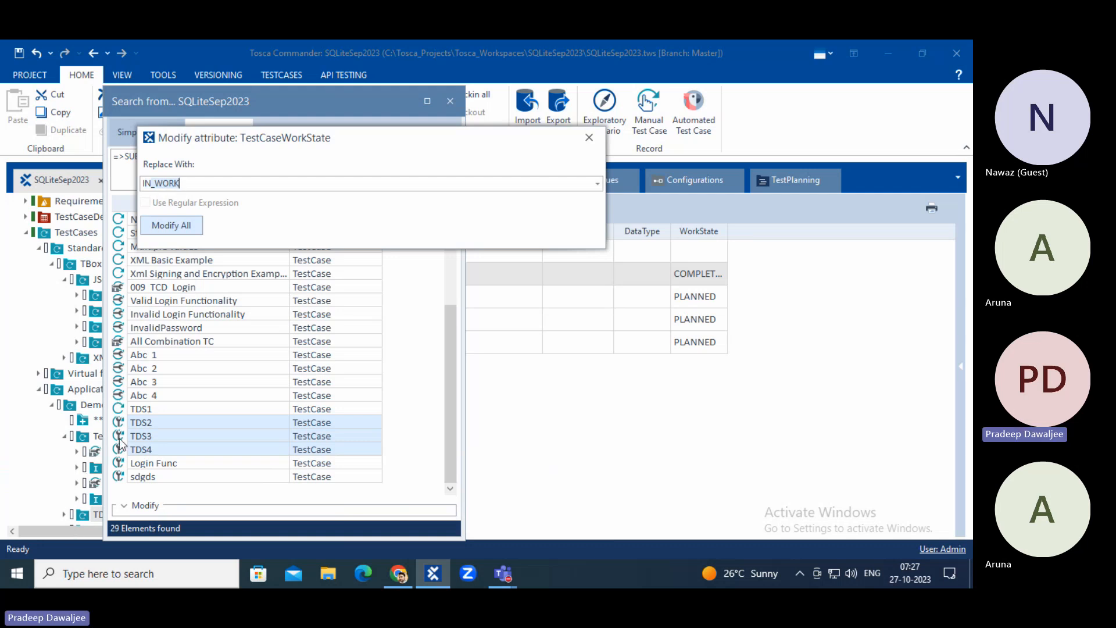
{"action": "left_click", "coordinate": [168, 225]}
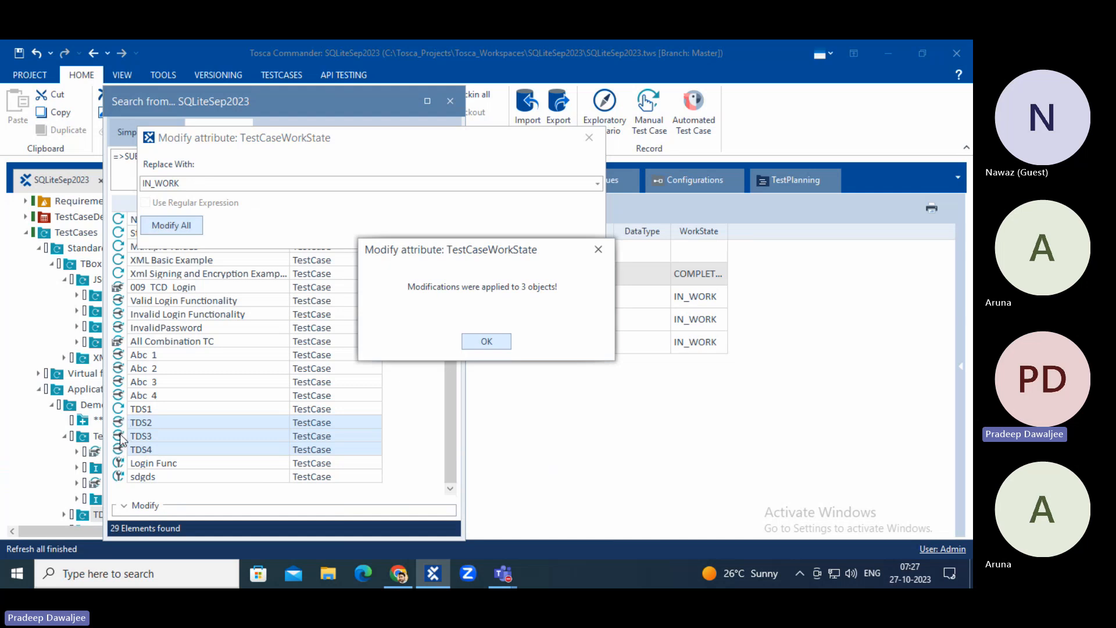
{"action": "left_click_drag", "start_coordinate": [482, 287], "coordinate": [491, 286]}
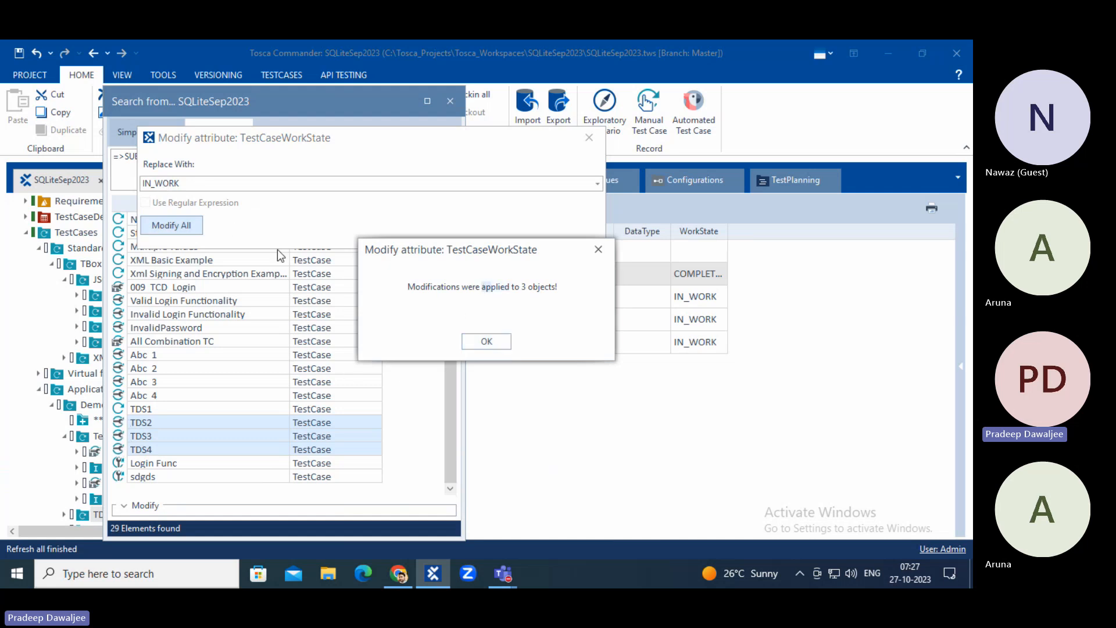
{"action": "left_click", "coordinate": [490, 339]}
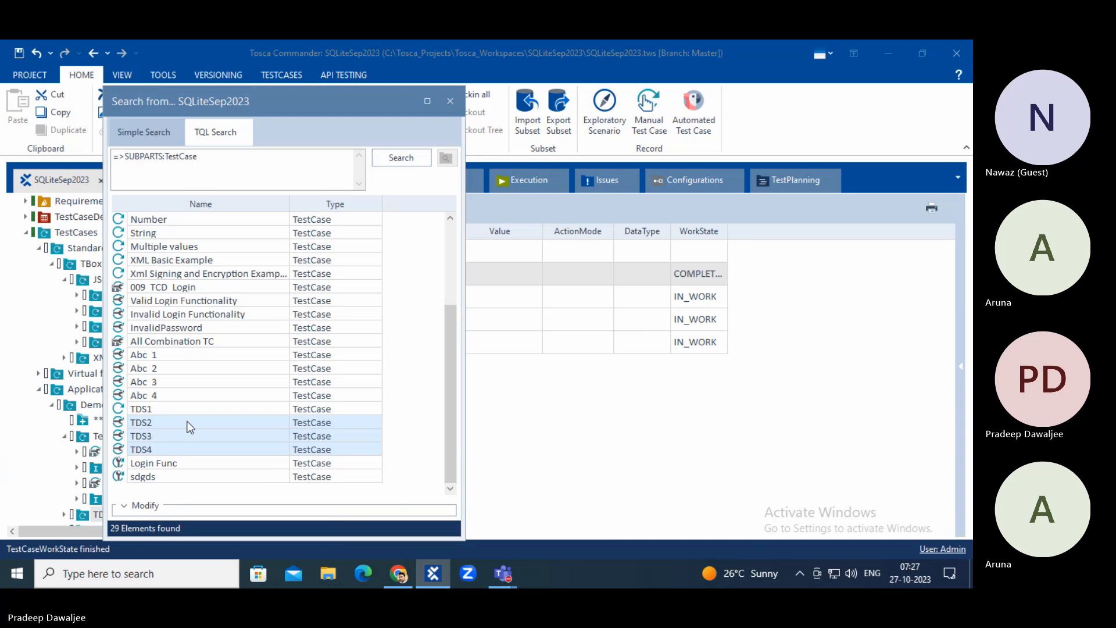
Step: Review the full list of TestCase results and move the search dialog clear of the project tree
{"action": "scroll", "coordinate": [223, 336], "scroll_direction": "up", "scroll_amount": 3}
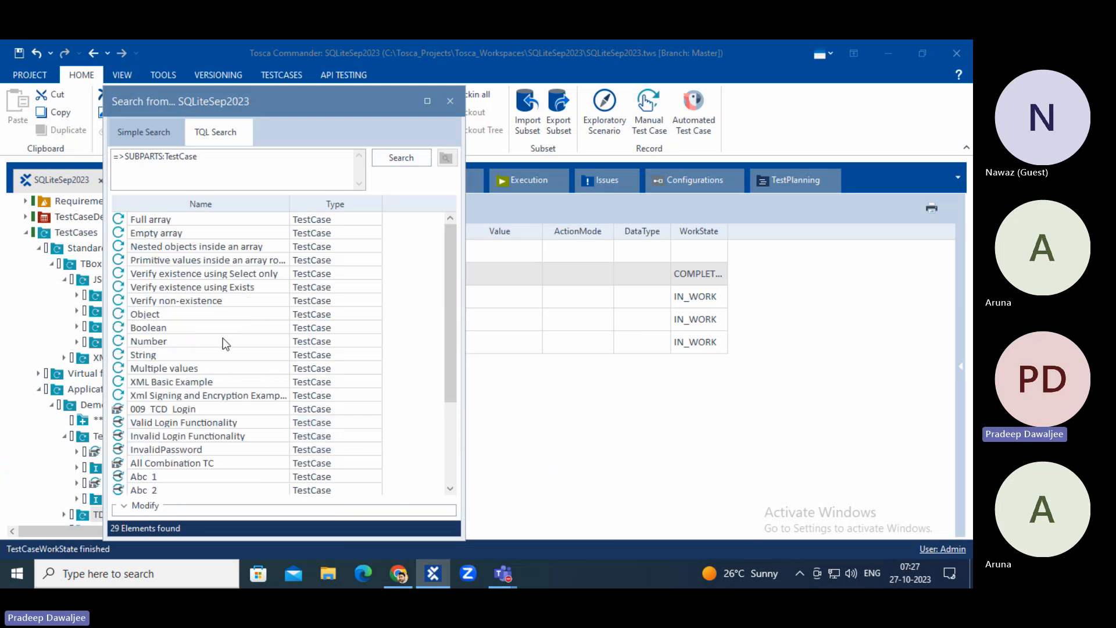
{"action": "left_click", "coordinate": [220, 162]}
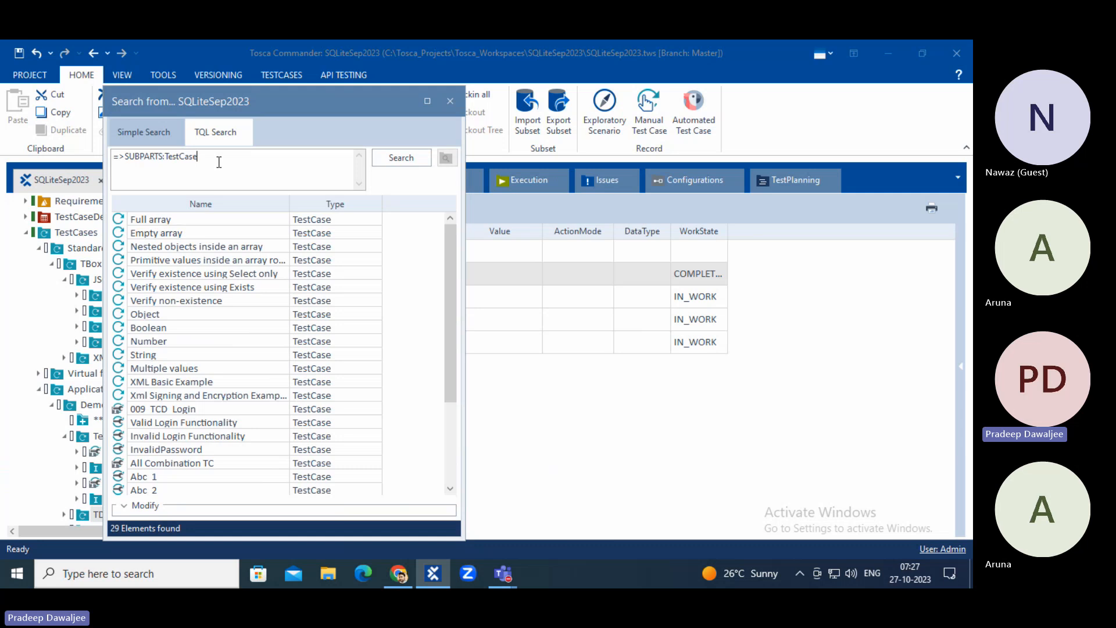
{"action": "scroll", "coordinate": [164, 388], "scroll_direction": "down", "scroll_amount": 3}
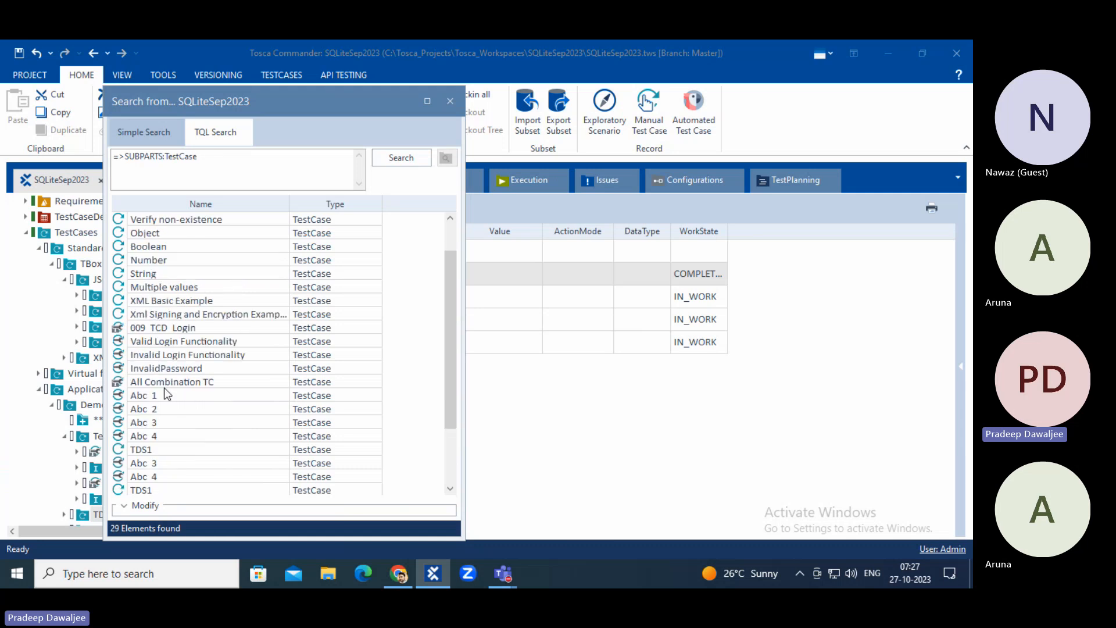
{"action": "scroll", "coordinate": [224, 377], "scroll_direction": "up", "scroll_amount": 3}
{"action": "scroll", "coordinate": [217, 327], "scroll_direction": "down", "scroll_amount": 3}
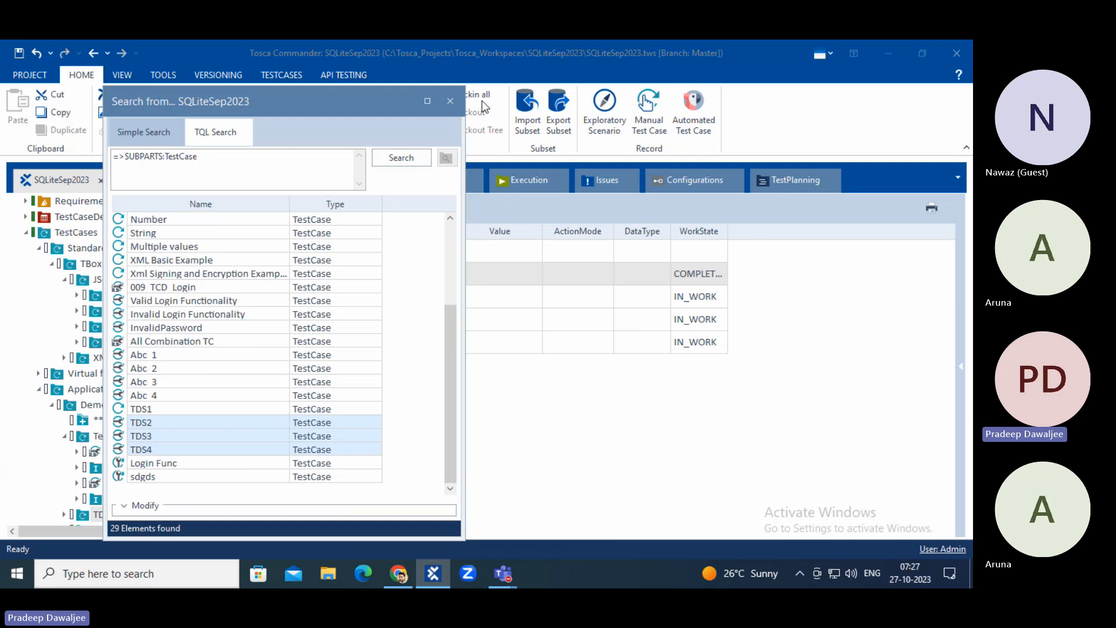
{"action": "left_click_drag", "start_coordinate": [292, 106], "coordinate": [521, 124]}
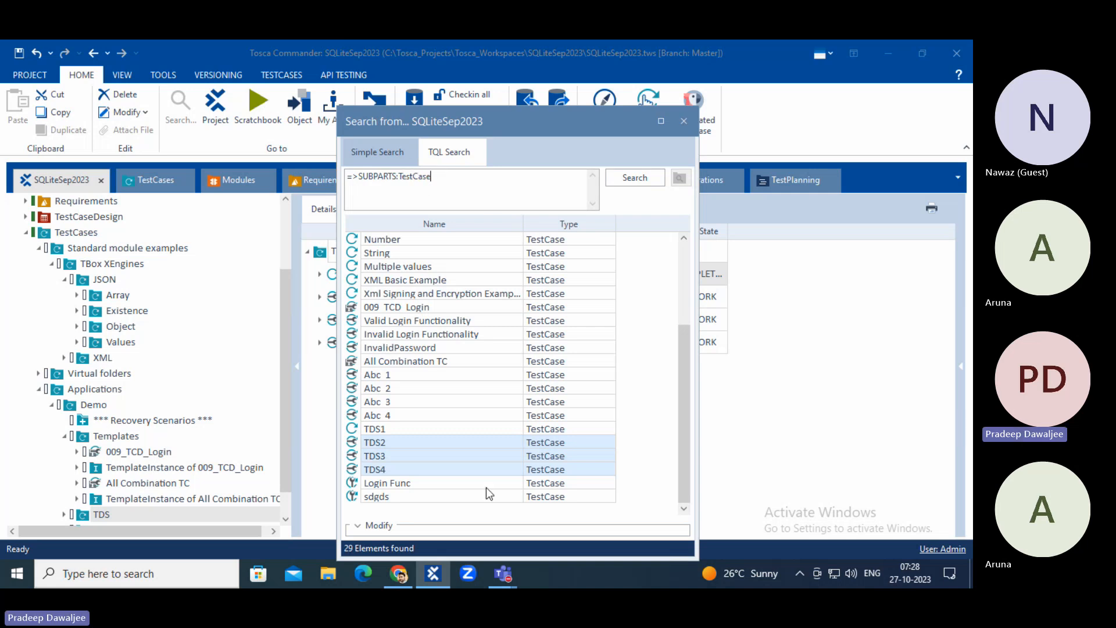
Step: Switch to Chrome and copy the [Name=="Test001"] condition from the TQL query example in the Tosca manual
{"action": "left_click", "coordinate": [399, 575]}
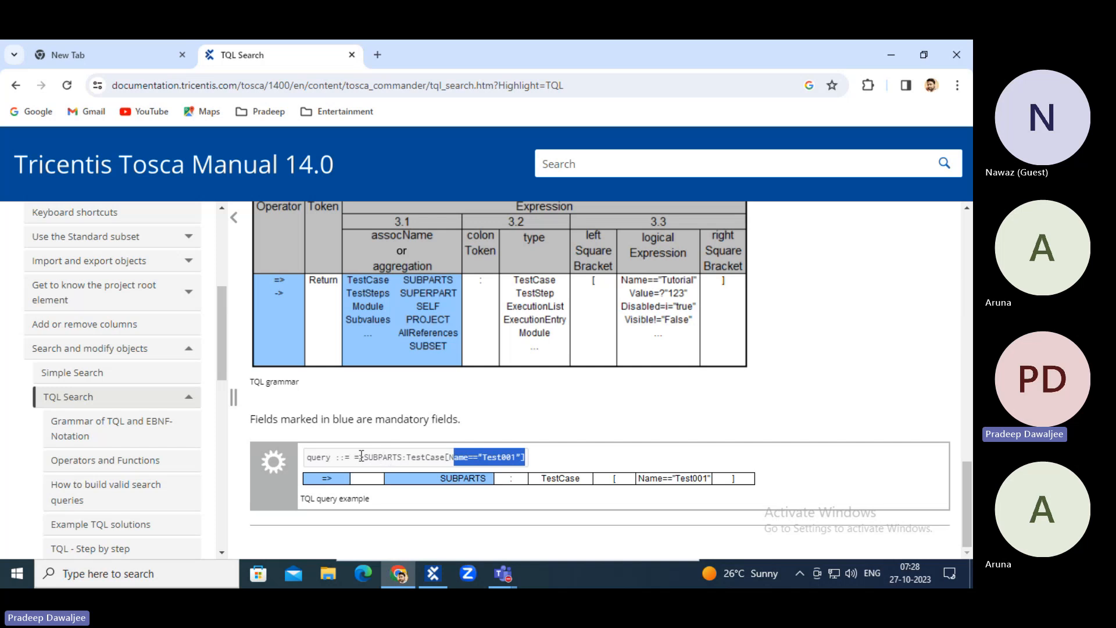
{"action": "left_click_drag", "start_coordinate": [368, 462], "coordinate": [535, 462]}
{"action": "key", "text": "ctrl+c"}
{"action": "left_click", "coordinate": [459, 457]}
Step: Return to Tosca Commander, append the copied [Name=="Test001"] condition to the =>SUBPARTS:TestCase query and run the search
{"action": "left_click", "coordinate": [433, 573]}
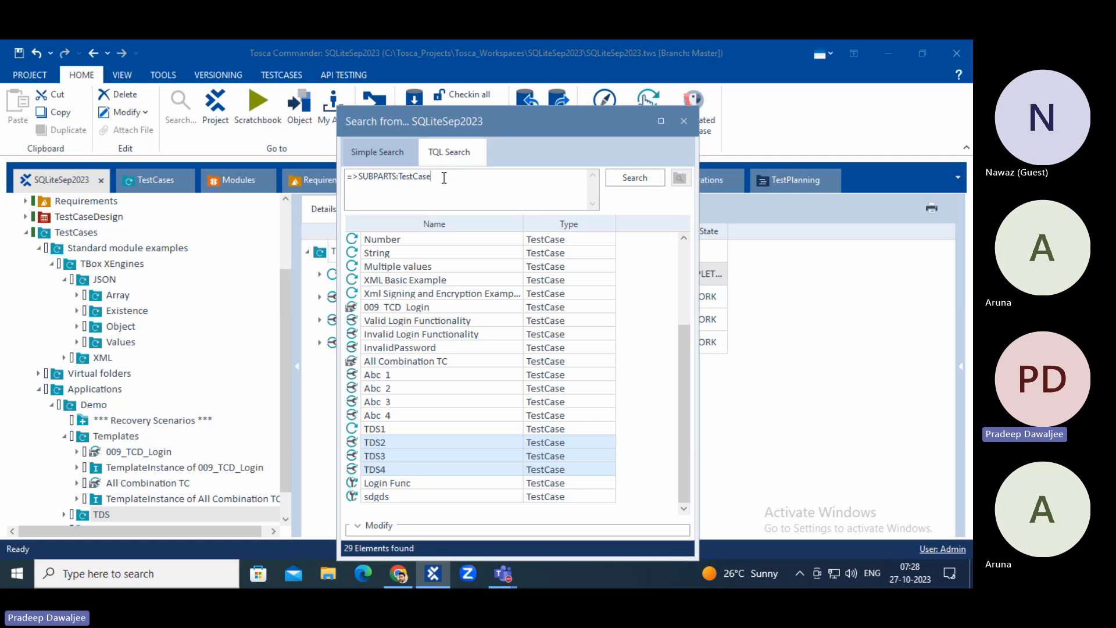
{"action": "key", "text": "ctrl+v"}
{"action": "mouse_move", "coordinate": [473, 177]}
{"action": "left_mouse_down"}
{"action": "mouse_move", "coordinate": [494, 178]}
{"action": "mouse_move", "coordinate": [468, 177]}
{"action": "left_mouse_up"}
{"action": "left_click", "coordinate": [626, 178]}
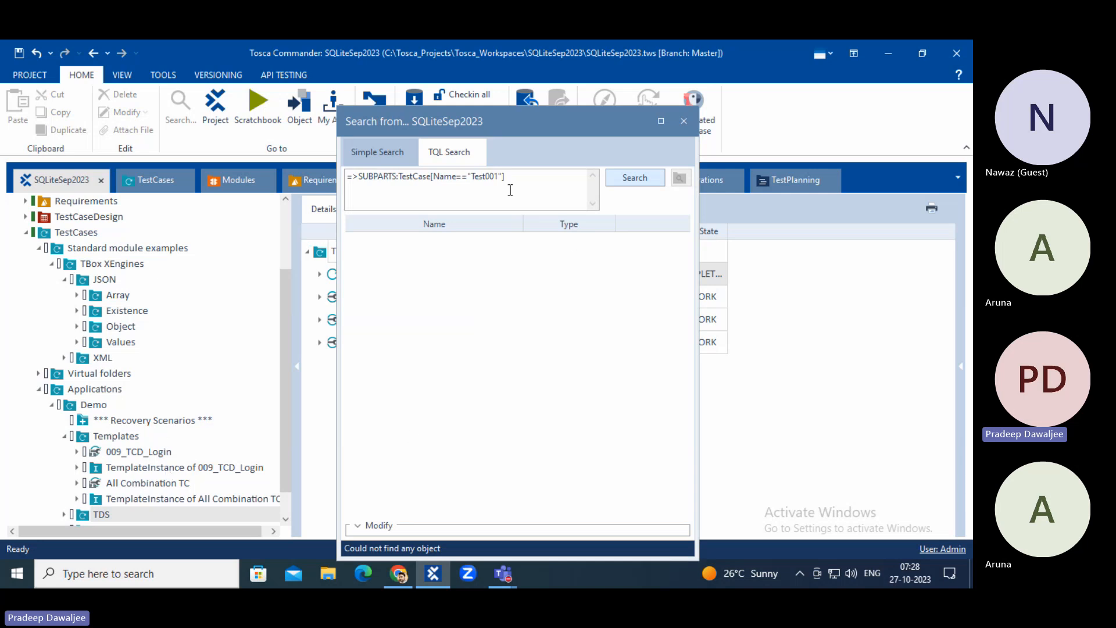
Step: Search with =>SUBPARTS:TestCase[Name=="TDS1"] and select the TDS1 test case in the results
{"action": "left_click_drag", "start_coordinate": [498, 176], "coordinate": [477, 179]}
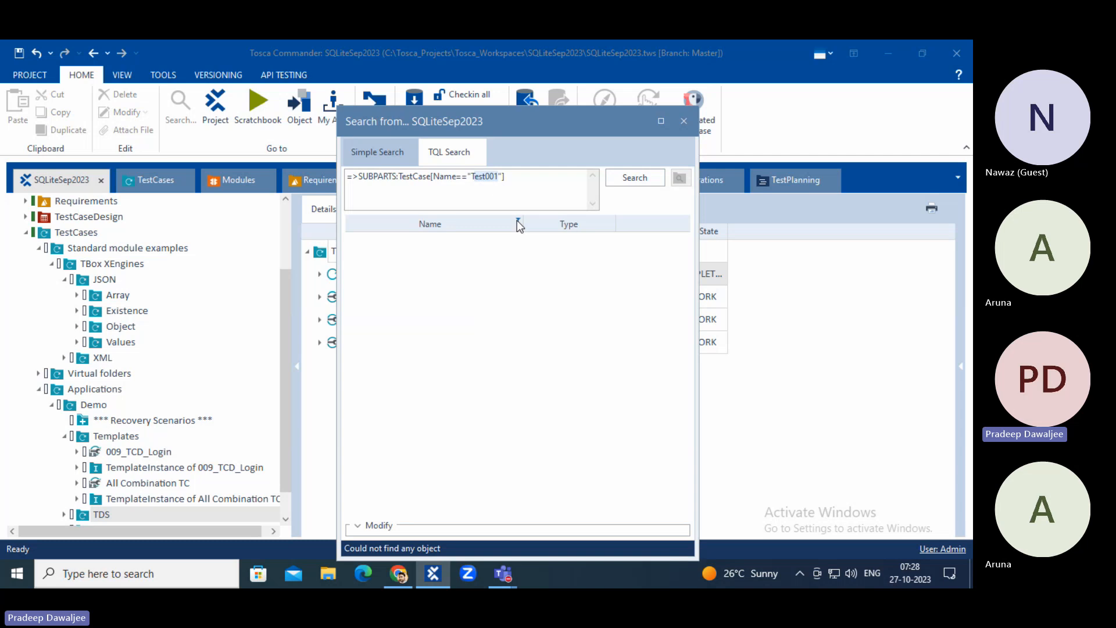
{"action": "type", "text": "DS1"}
{"action": "left_click", "coordinate": [626, 181]}
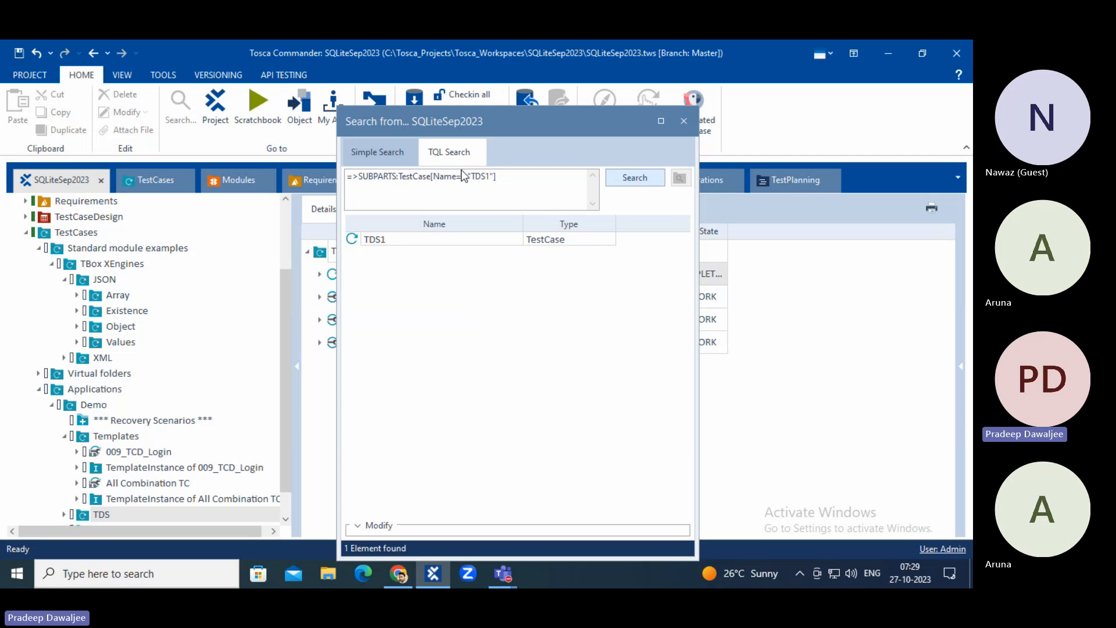
{"action": "left_click", "coordinate": [352, 243]}
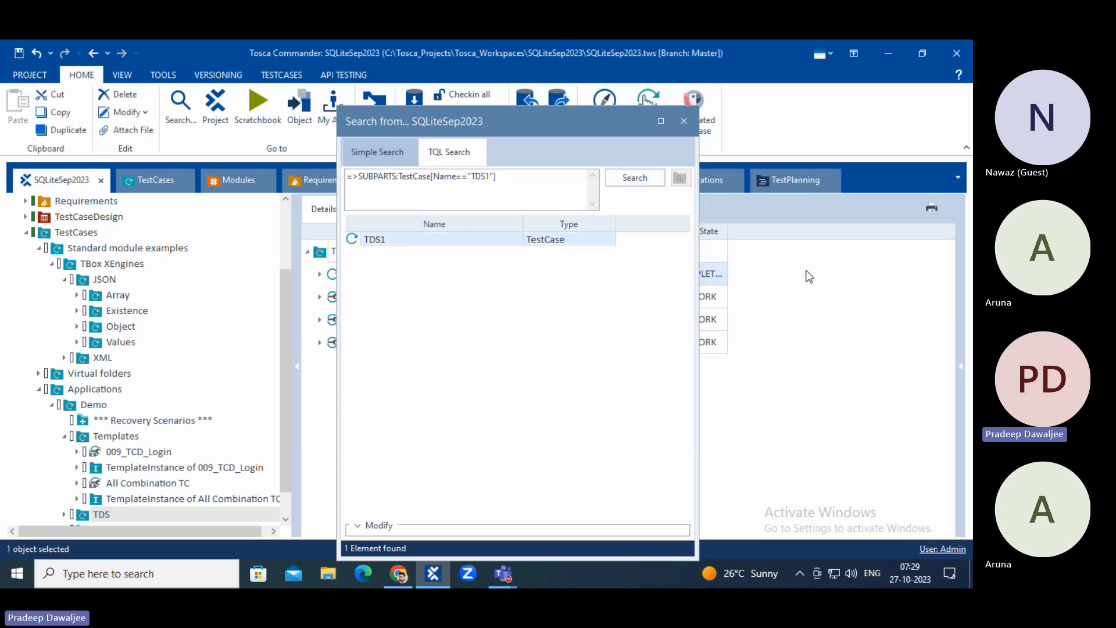
Step: Expand the RecoveryScenarios folder in the project tree to see its test cases
{"action": "left_click", "coordinate": [493, 177]}
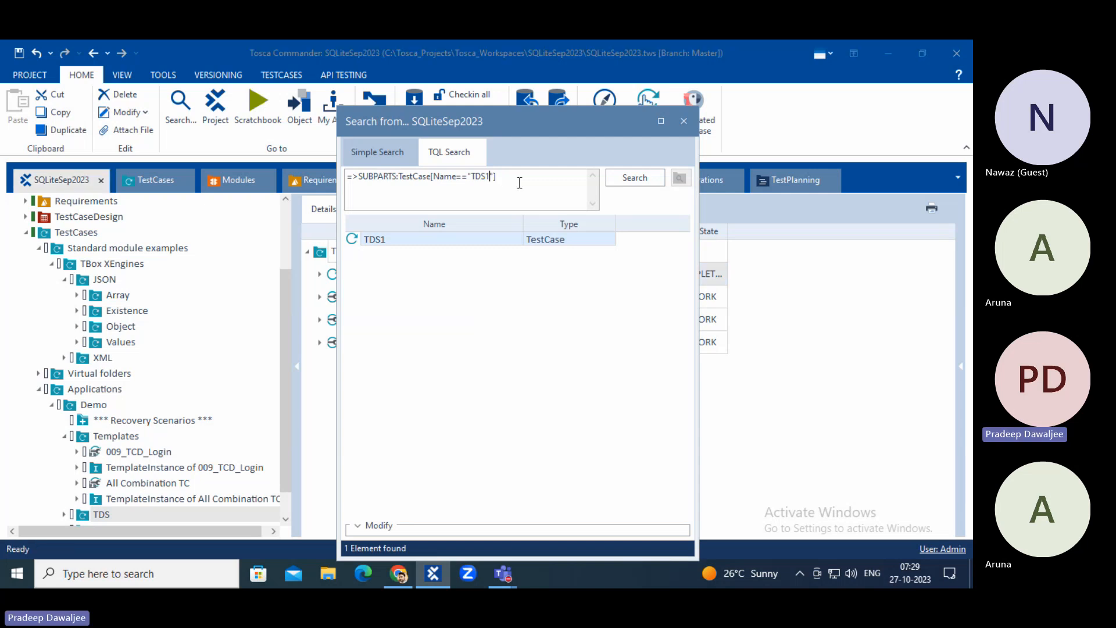
{"action": "scroll", "coordinate": [113, 447], "scroll_direction": "down", "scroll_amount": 1}
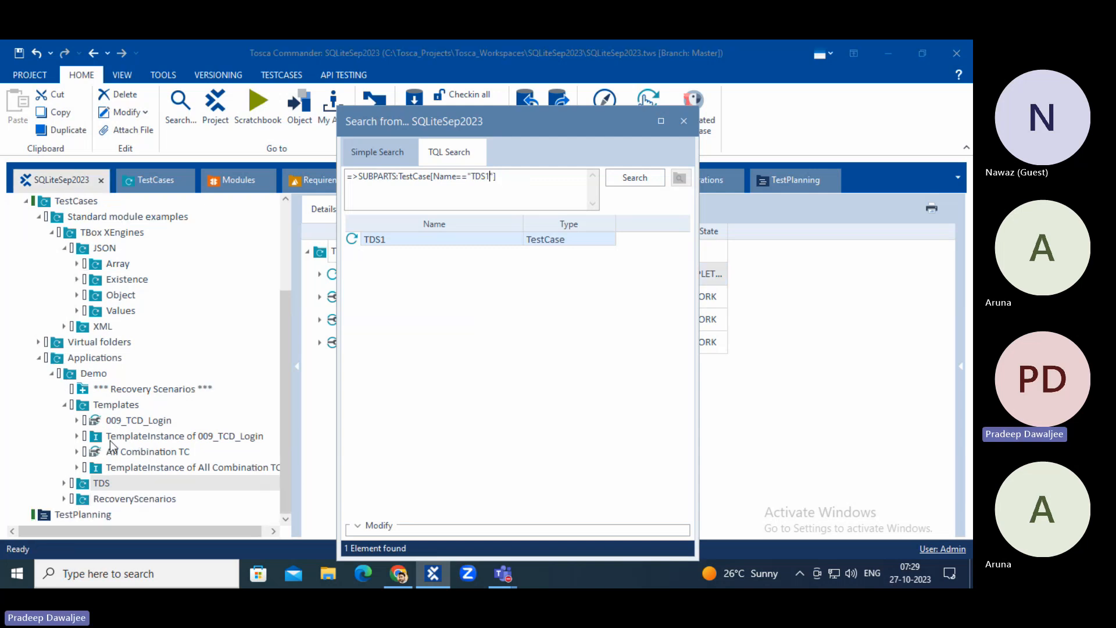
{"action": "left_click", "coordinate": [64, 499]}
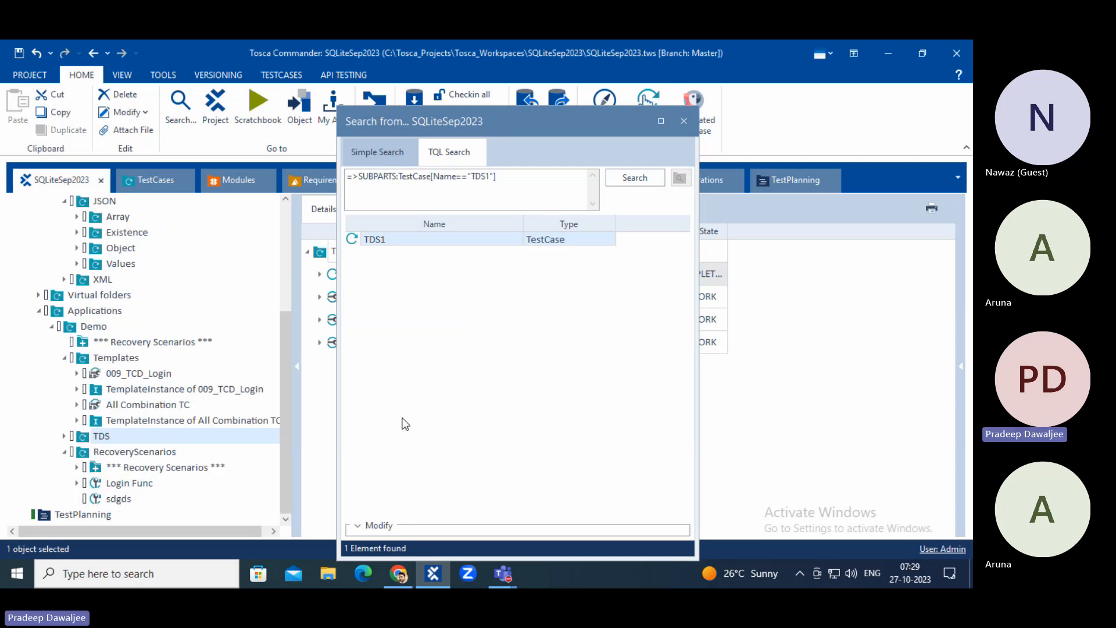
Step: Search for test cases whose name contains Login with the query =>SUBPARTS:TestCase[Name=?"Login"]
{"action": "left_click", "coordinate": [490, 176]}
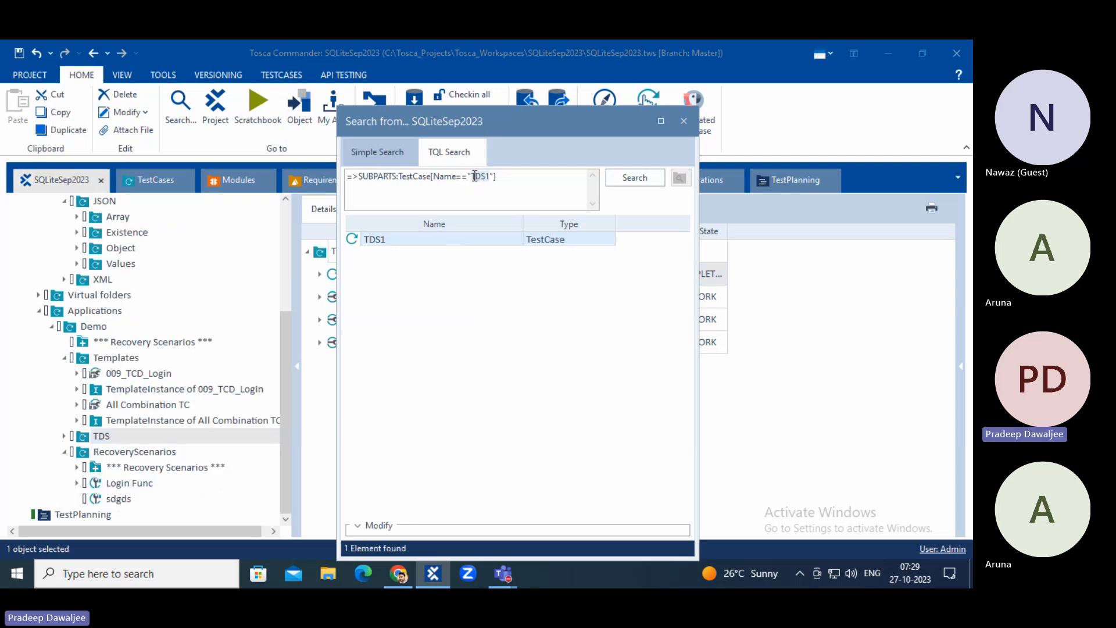
{"action": "type", "text": "Logi"}
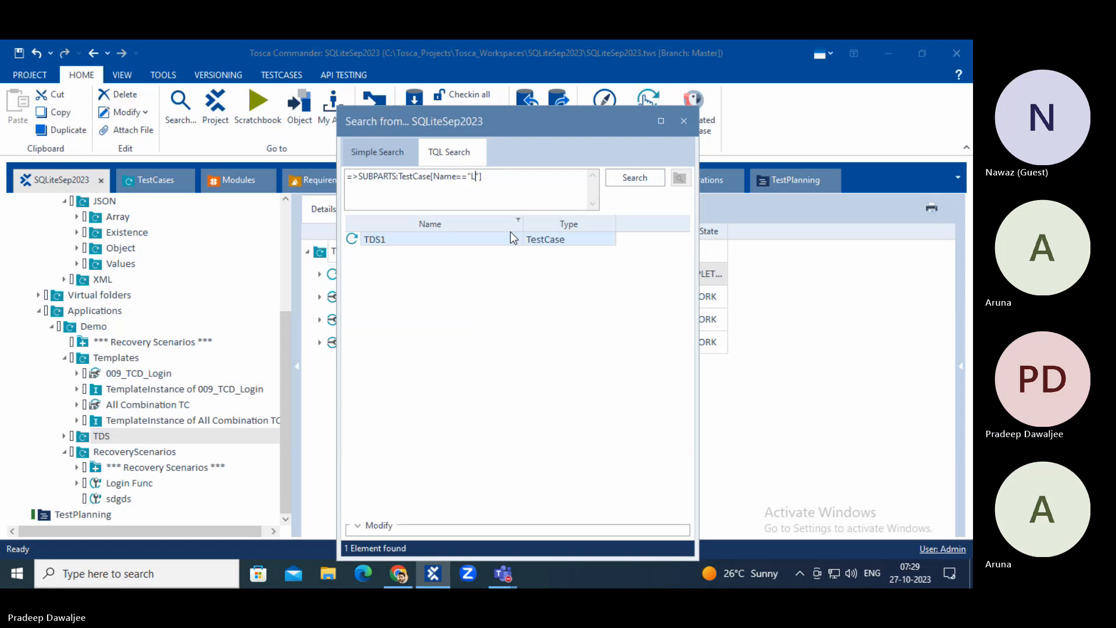
{"action": "type", "text": "n"}
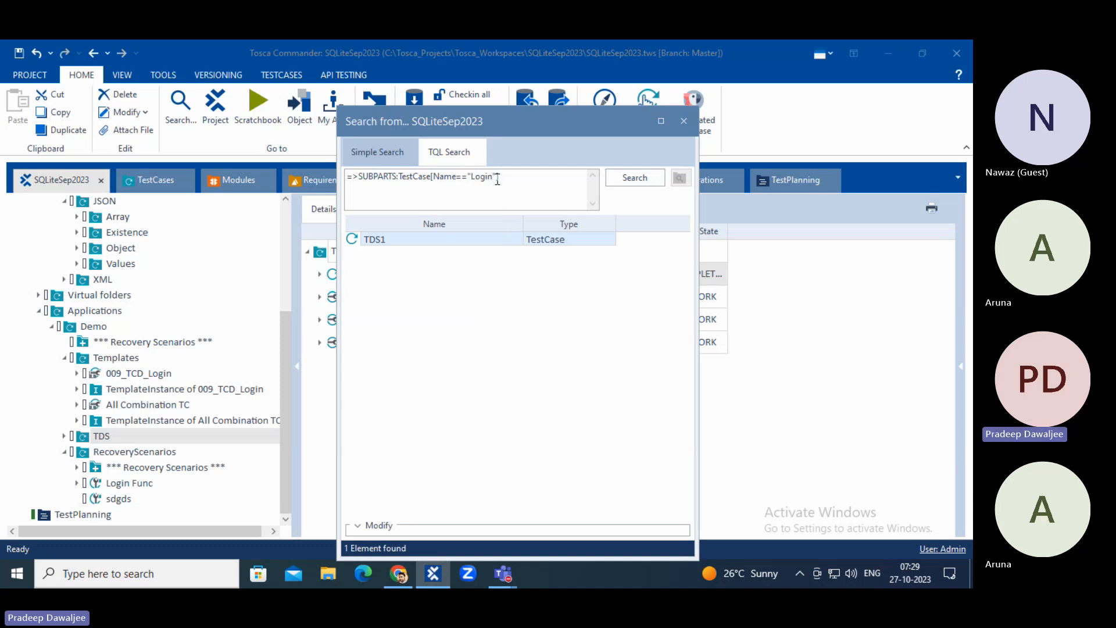
{"action": "key", "text": "BackSpace"}
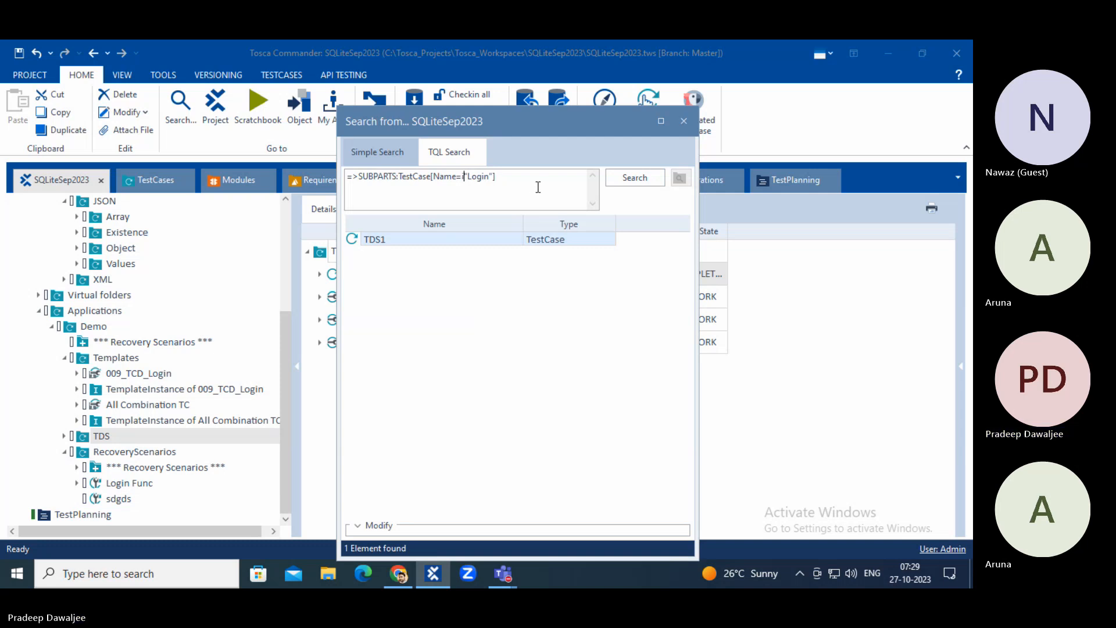
{"action": "key", "text": "Delete"}
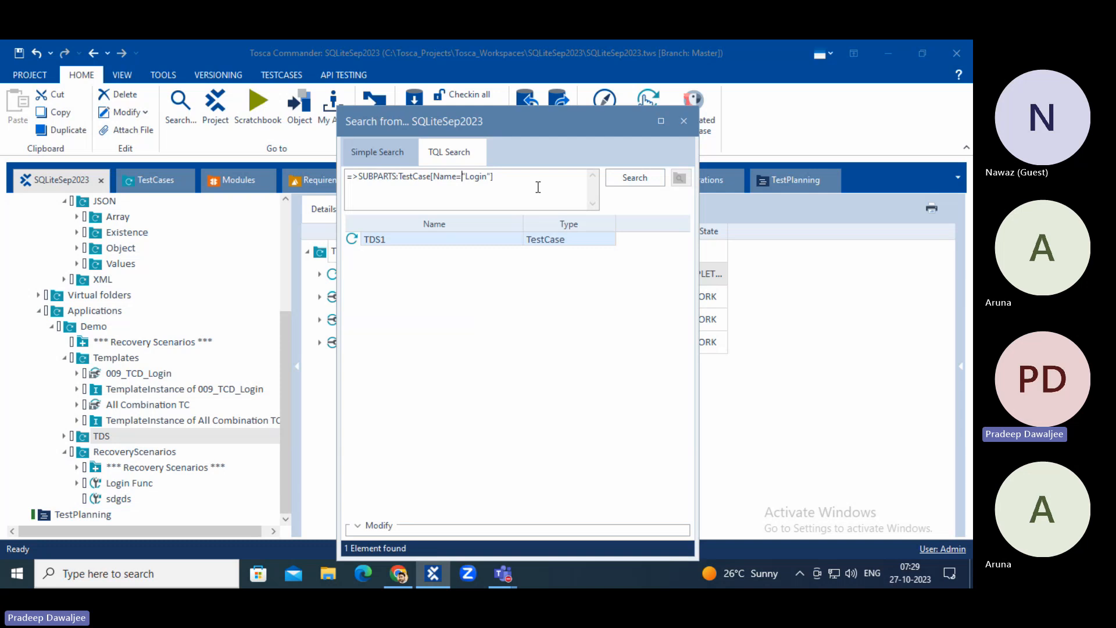
{"action": "type", "text": "?"}
{"action": "left_click", "coordinate": [635, 177]}
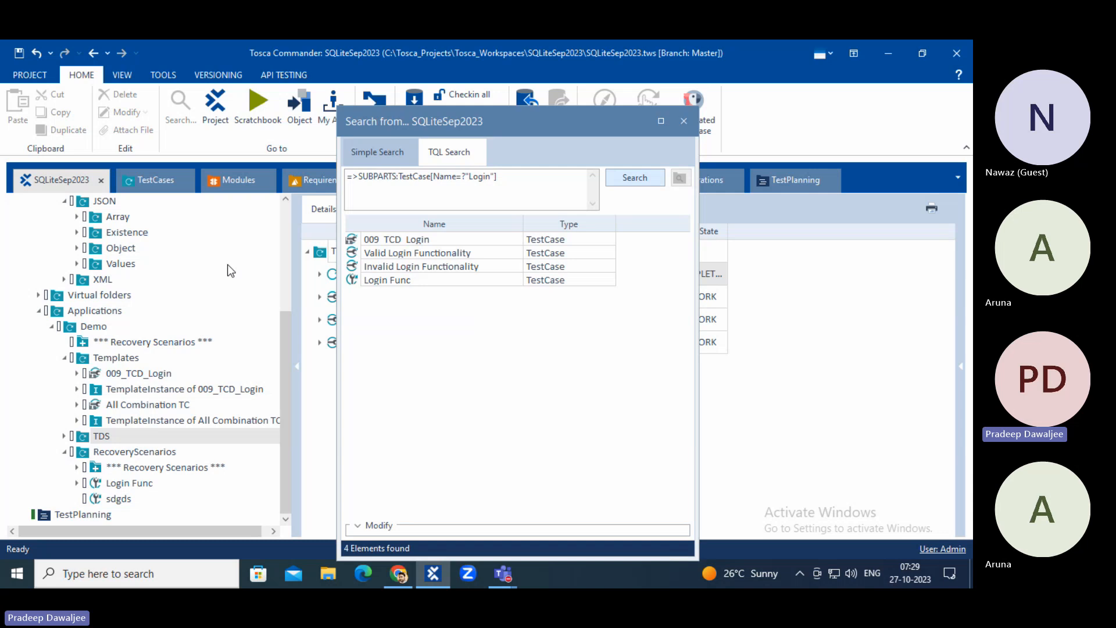
Step: Compare the =?"Login" condition with the name of each test case in the search results
{"action": "left_click_drag", "start_coordinate": [465, 177], "coordinate": [451, 175]}
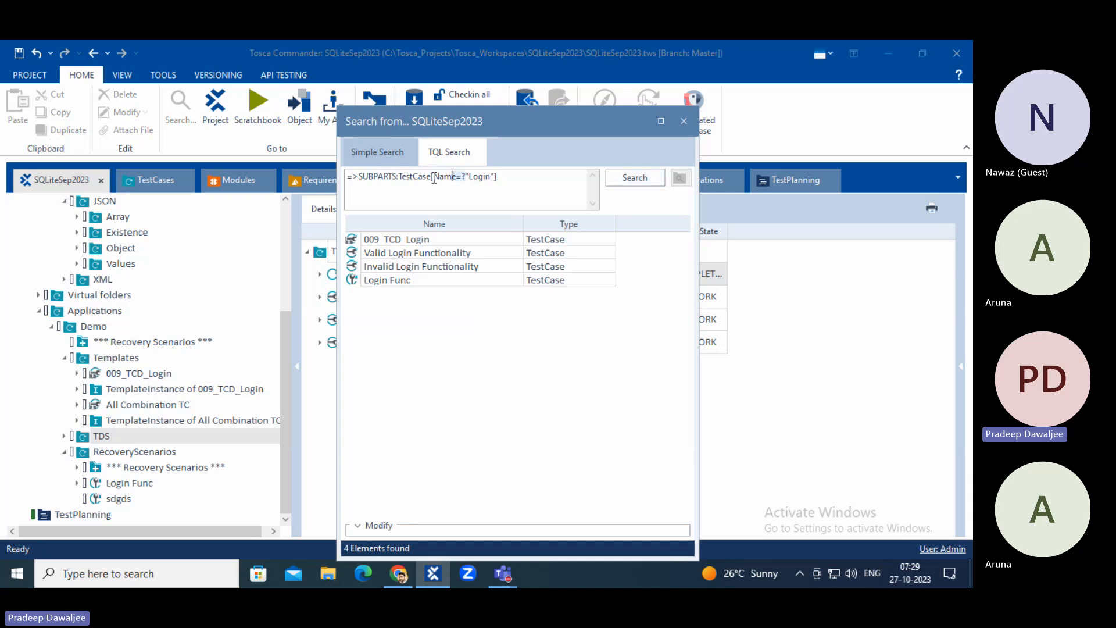
{"action": "double_click", "coordinate": [474, 176]}
{"action": "left_click", "coordinate": [355, 241]}
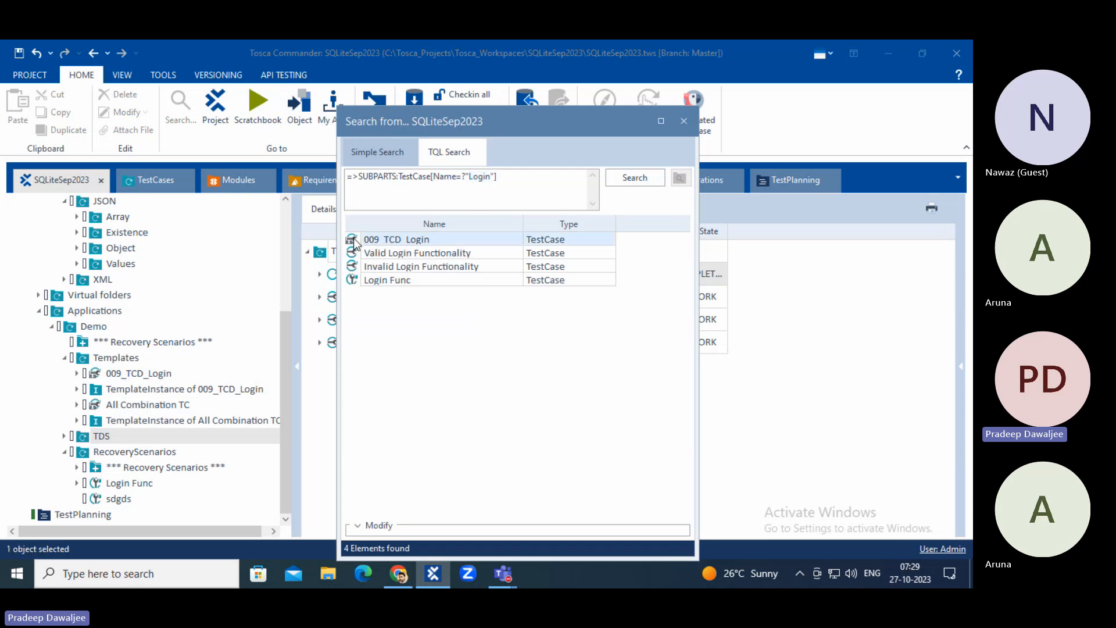
{"action": "left_click", "coordinate": [419, 256]}
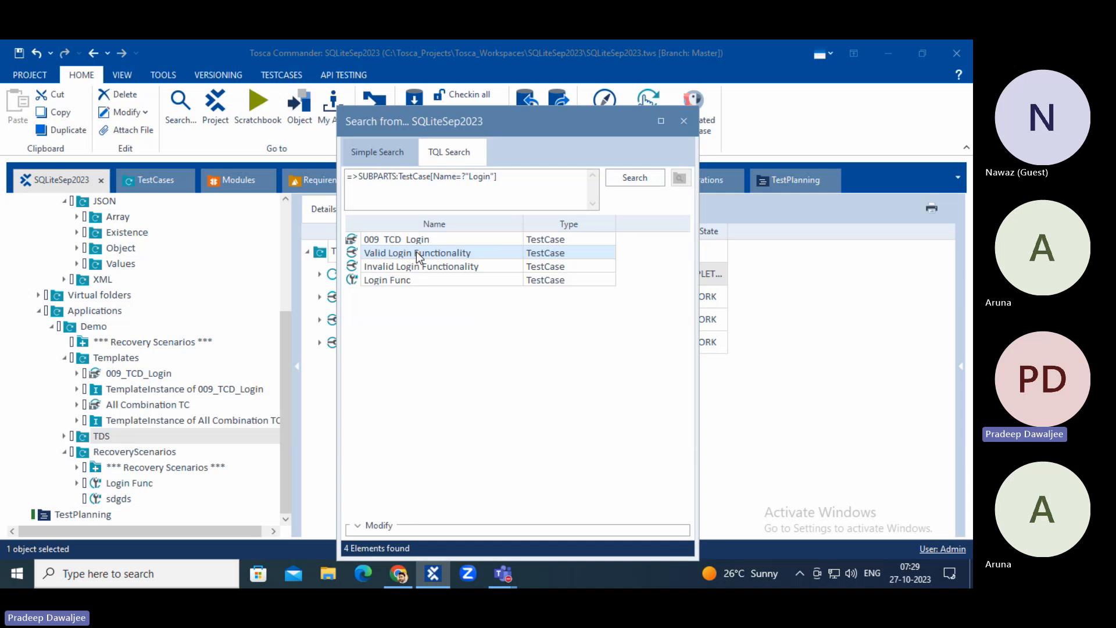
{"action": "left_click", "coordinate": [355, 268]}
{"action": "left_click", "coordinate": [355, 282]}
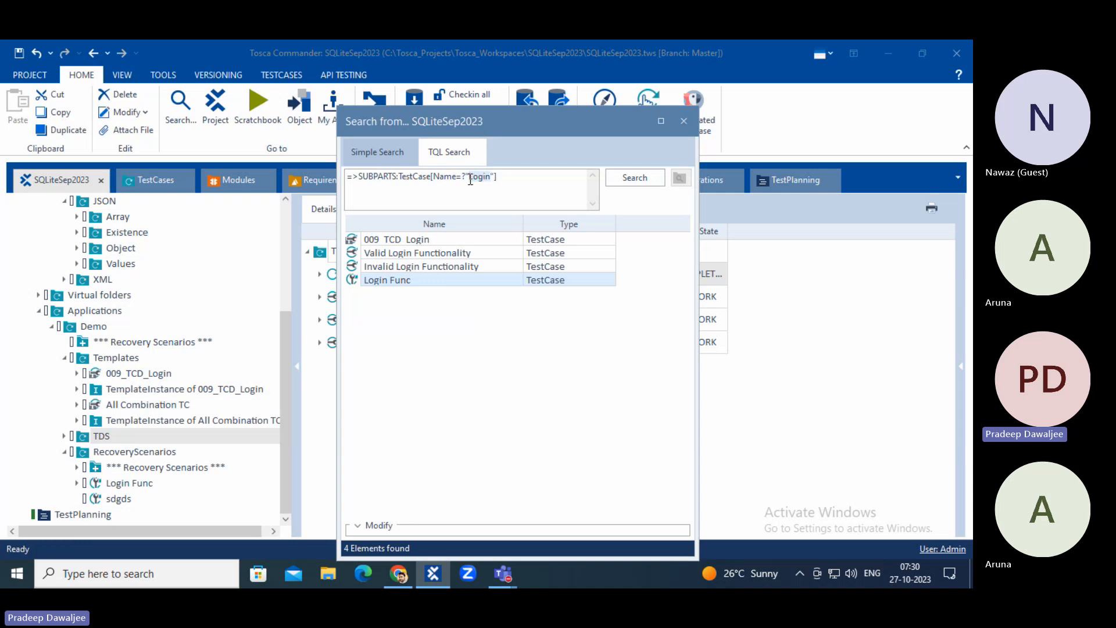
Step: Search for test cases whose name contains dgd with the query =>SUBPARTS:TestCase[Name=?"dgd"]
{"action": "type", "text": "dgd"}
{"action": "left_click", "coordinate": [637, 178]}
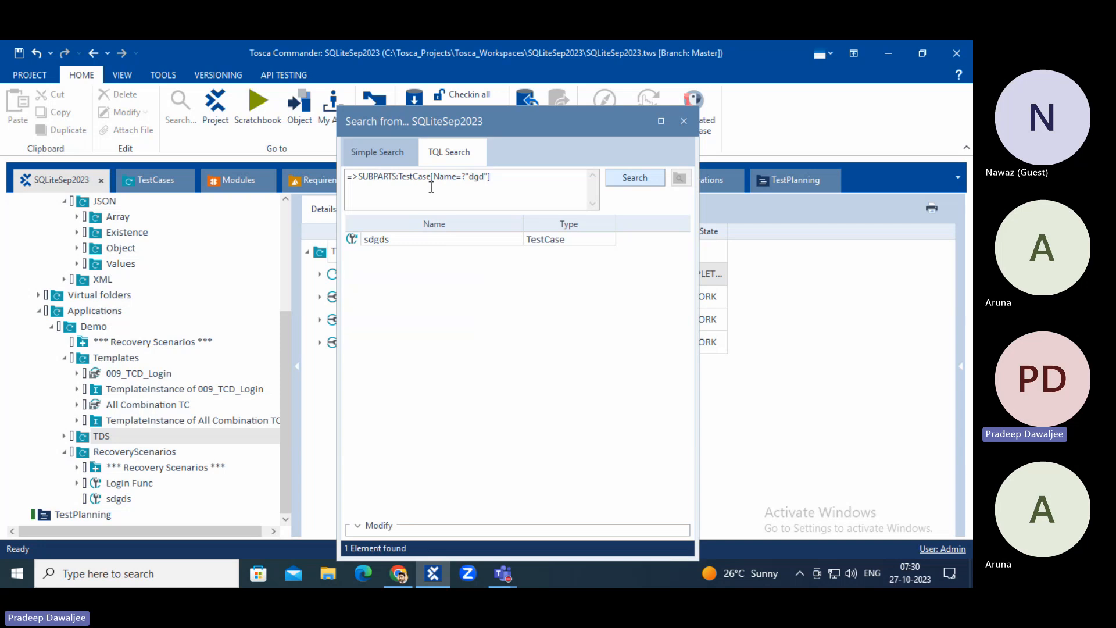
{"action": "left_click", "coordinate": [410, 182]}
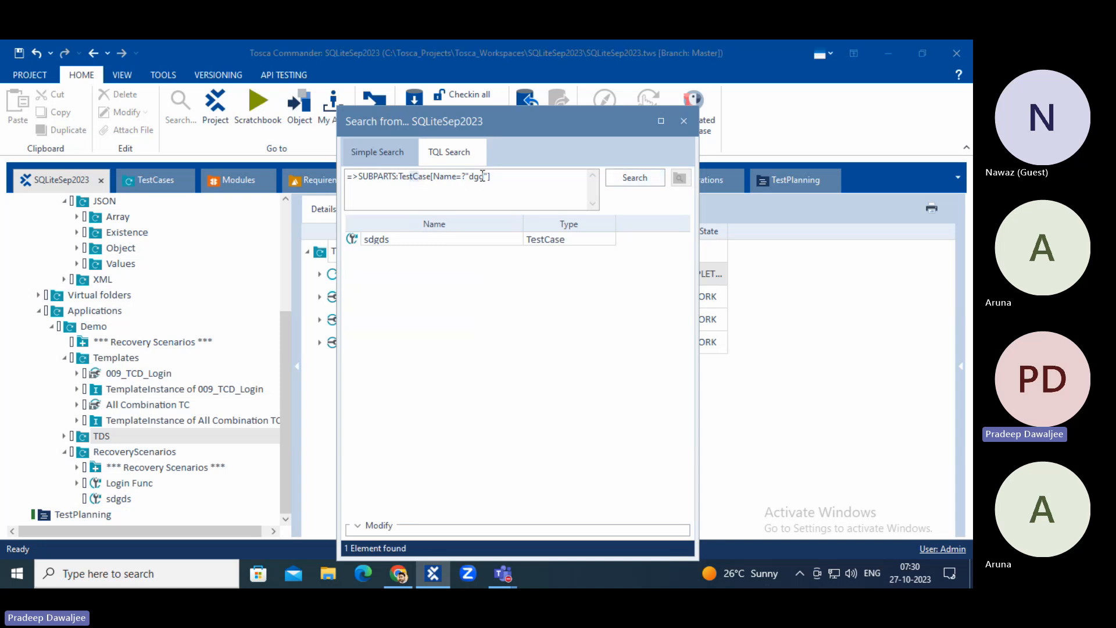
Step: Compare the Name=?"dgd" condition with the test case name in the search results
{"action": "left_click", "coordinate": [470, 176]}
{"action": "left_click_drag", "start_coordinate": [436, 176], "coordinate": [500, 174]}
{"action": "left_click", "coordinate": [486, 186]}
{"action": "left_click", "coordinate": [357, 236]}
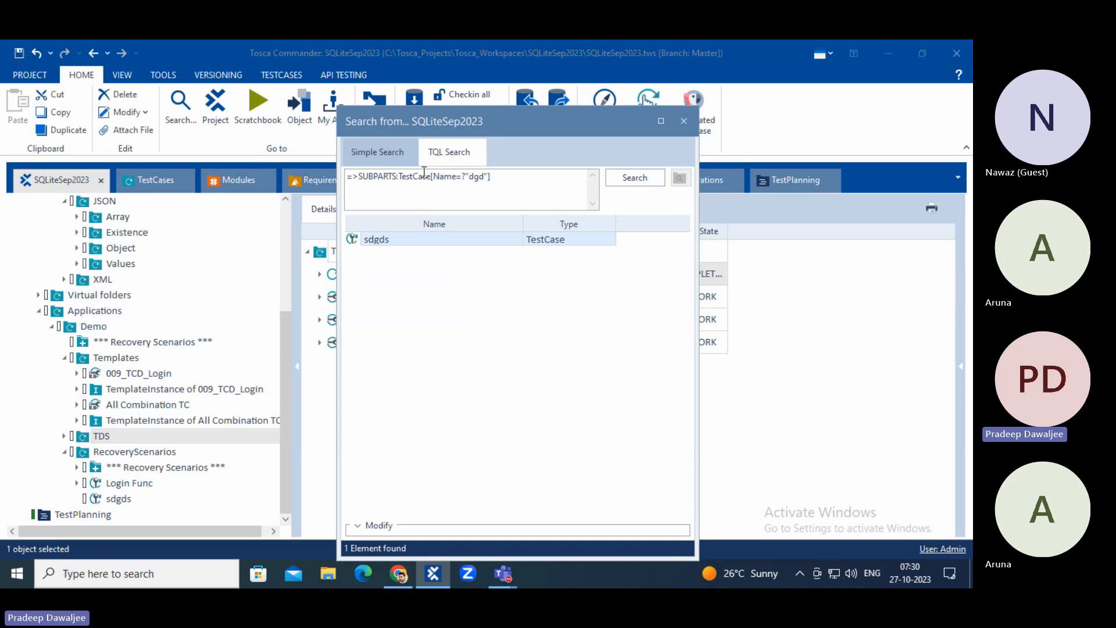
Step: Search for all test case items with the unfiltered query =>SUBPARTS:TestCaseItem and look through the results
{"action": "left_click_drag", "start_coordinate": [516, 177], "coordinate": [451, 176]}
{"action": "left_click", "coordinate": [431, 176]}
{"action": "key", "text": "BackSpace"}
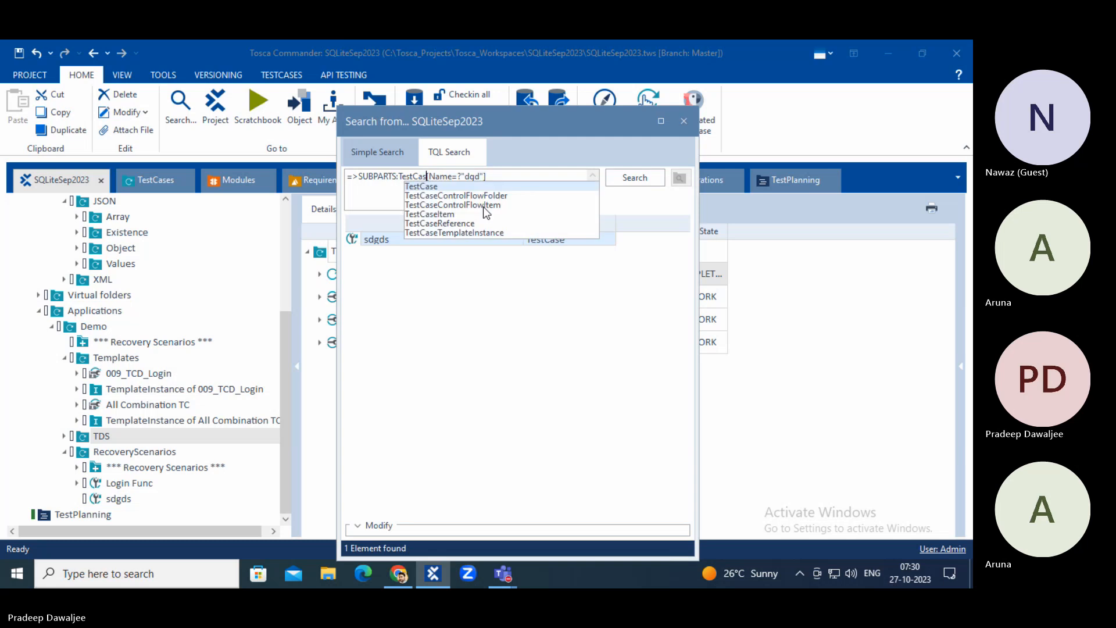
{"action": "left_click", "coordinate": [435, 215]}
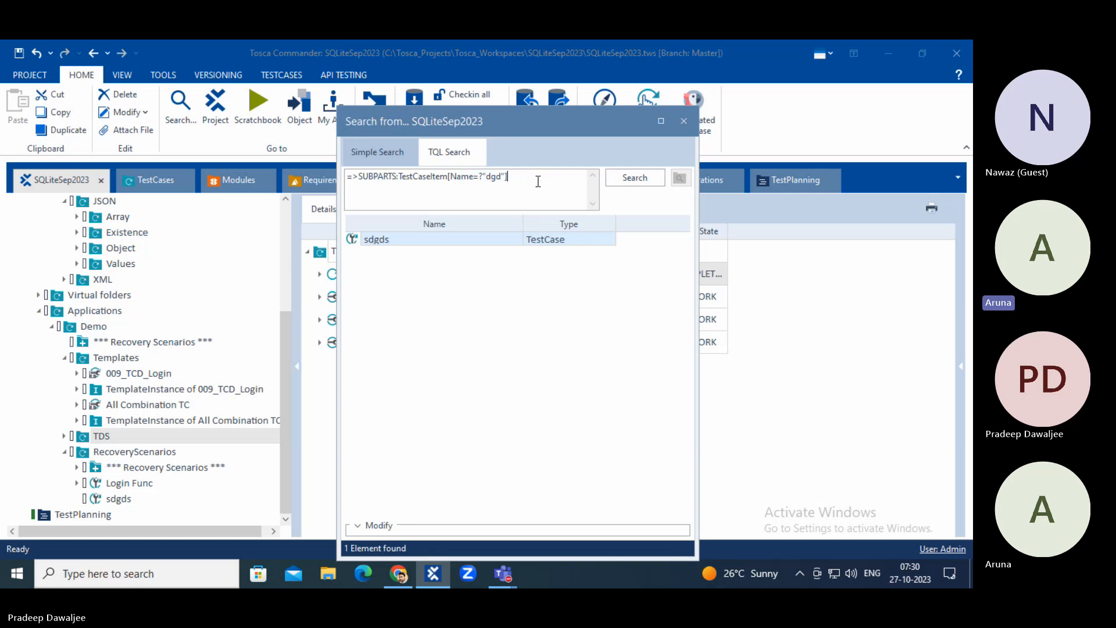
{"action": "key", "text": "BackSpace"}
{"action": "key", "text": "BackSpace"}
{"action": "key", "text": "BackSpace"}
{"action": "key", "text": "BackSpace"}
{"action": "key", "text": "BackSpace"}
{"action": "key", "text": "BackSpace"}
{"action": "key", "text": "BackSpace"}
{"action": "key", "text": "BackSpace"}
{"action": "key", "text": "BackSpace"}
{"action": "key", "text": "BackSpace"}
{"action": "key", "text": "BackSpace"}
{"action": "key", "text": "BackSpace"}
{"action": "key", "text": "BackSpace"}
{"action": "left_click", "coordinate": [628, 180]}
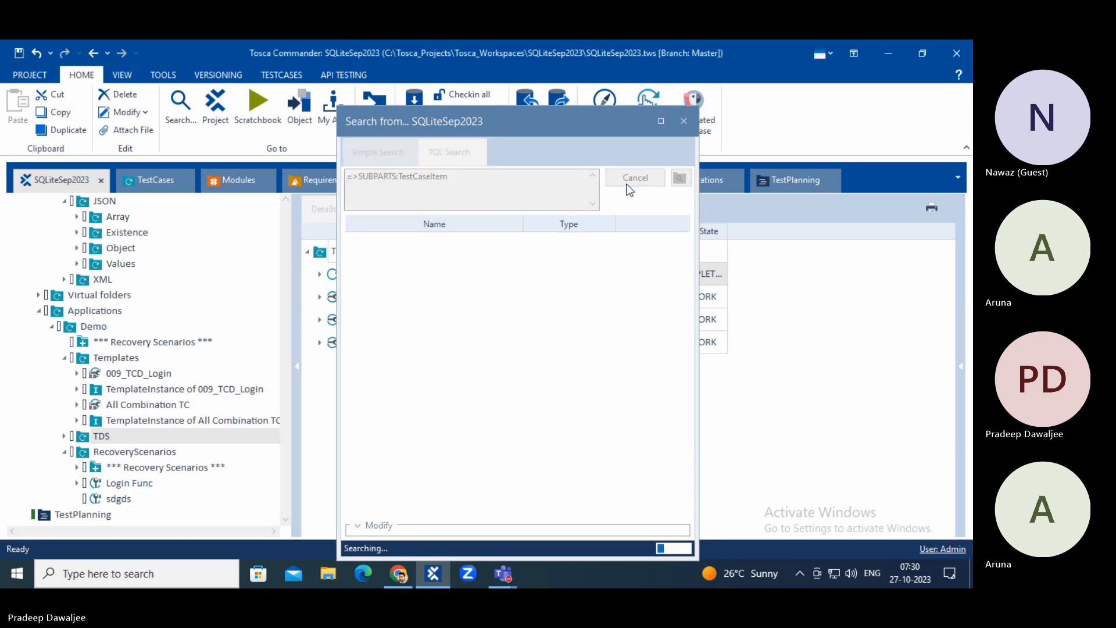
{"action": "scroll", "coordinate": [448, 346], "scroll_direction": "down", "scroll_amount": 3}
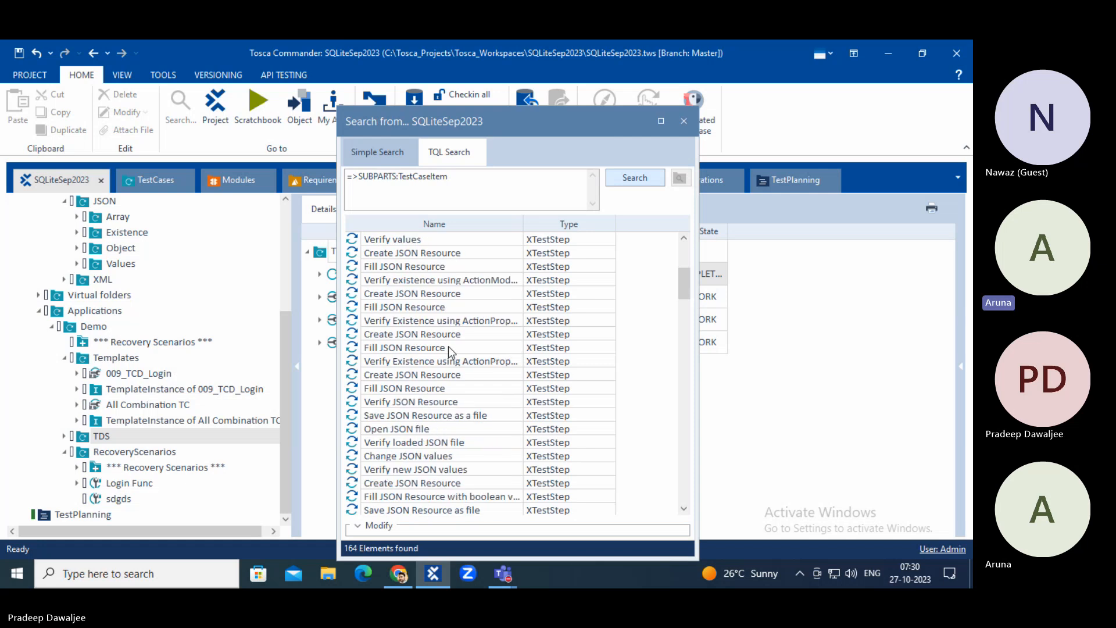
{"action": "scroll", "coordinate": [448, 347], "scroll_direction": "down", "scroll_amount": 5}
Step: Switch to the Tosca manual in Chrome, open the Grammar of TQL and EBNF-Notation page and examine its EBNF notation table
{"action": "left_click", "coordinate": [398, 574]}
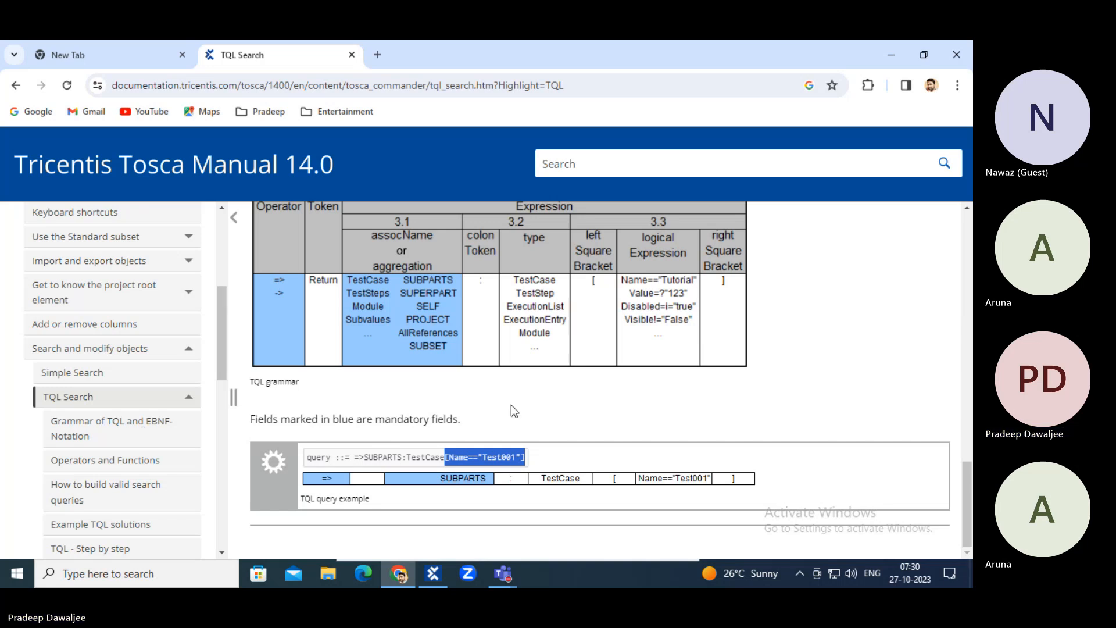
{"action": "left_click", "coordinate": [87, 432]}
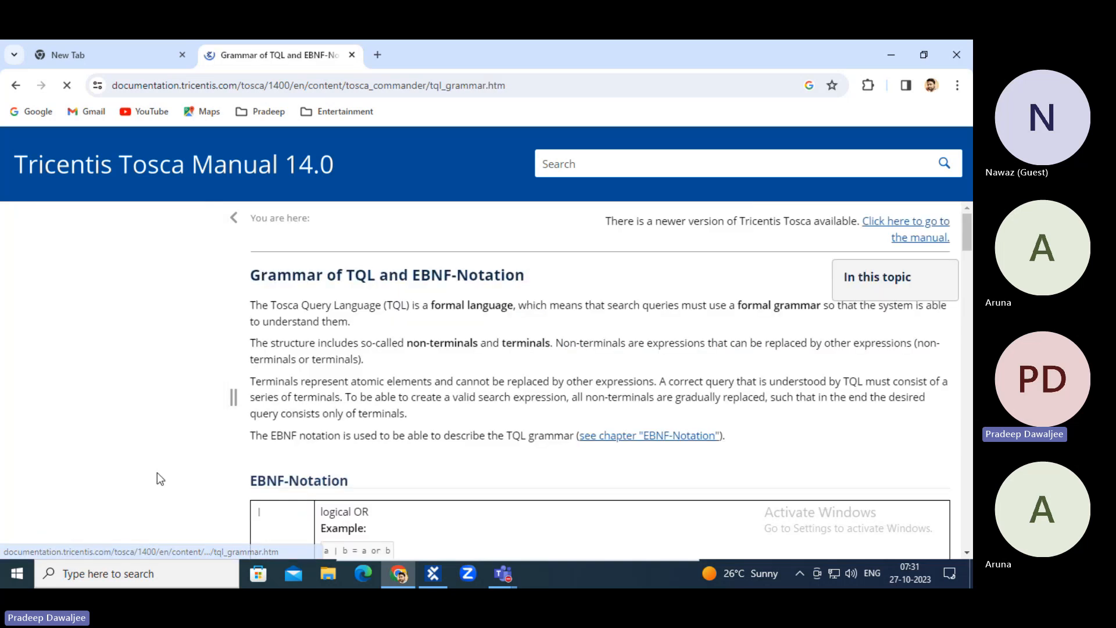
{"action": "left_click_drag", "start_coordinate": [292, 274], "coordinate": [511, 274]}
{"action": "scroll", "coordinate": [511, 274], "scroll_direction": "down", "scroll_amount": 2}
{"action": "left_click_drag", "start_coordinate": [322, 369], "coordinate": [365, 369]}
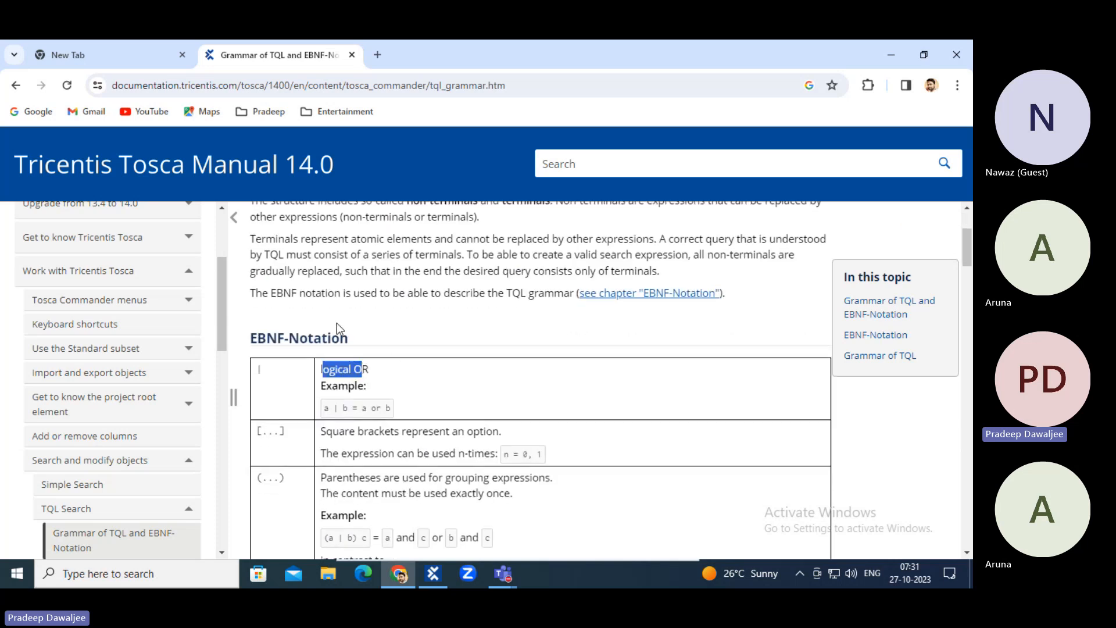
{"action": "scroll", "coordinate": [349, 331], "scroll_direction": "down", "scroll_amount": 10}
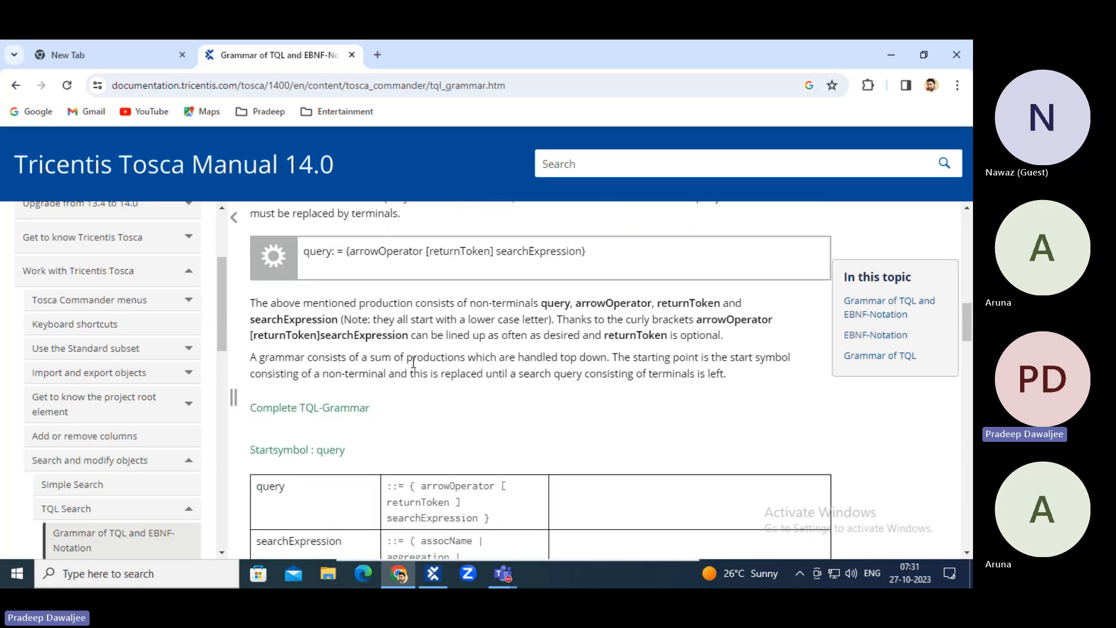
Step: Examine the example query production and the query and searchExpression rows of the Complete TQL-Grammar table
{"action": "left_click_drag", "start_coordinate": [322, 250], "coordinate": [547, 256]}
{"action": "scroll", "coordinate": [473, 459], "scroll_direction": "down", "scroll_amount": 2}
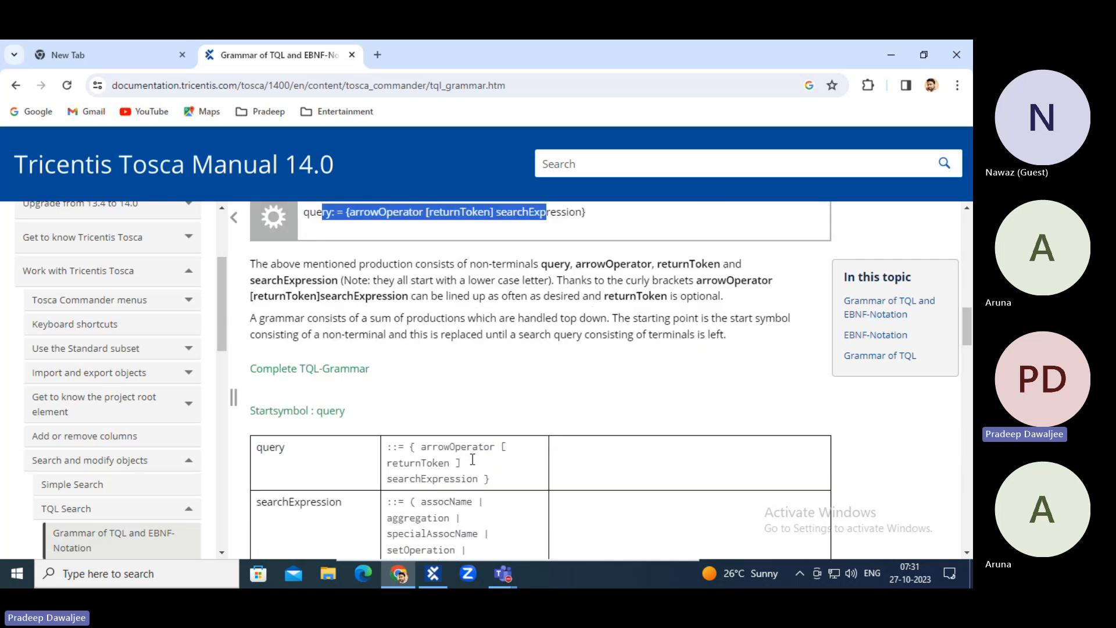
{"action": "left_click_drag", "start_coordinate": [261, 343], "coordinate": [465, 446]}
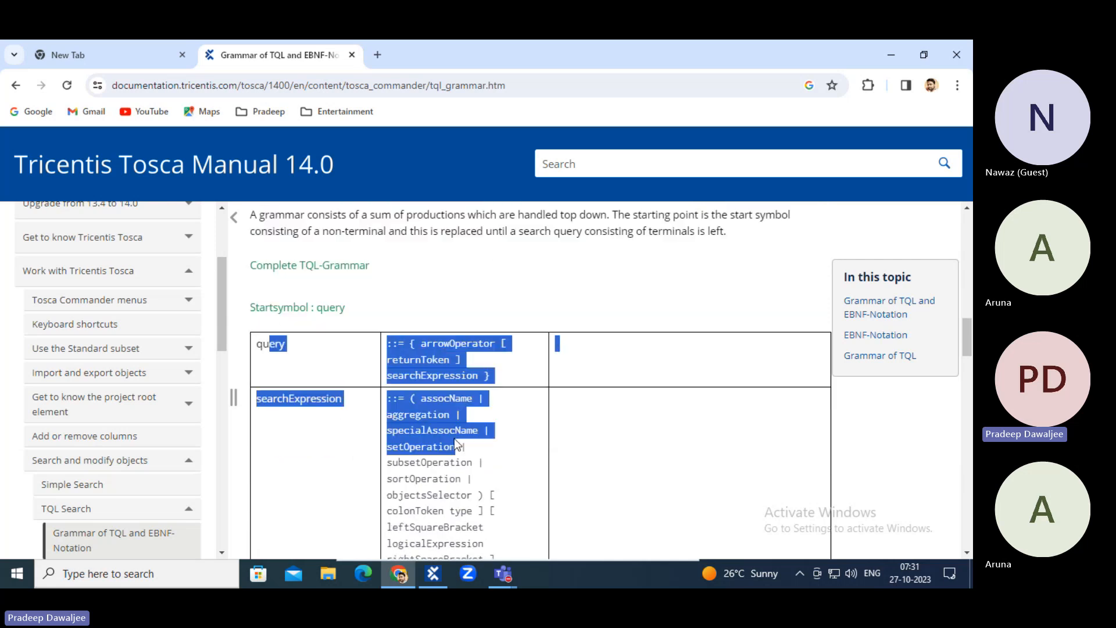
{"action": "scroll", "coordinate": [389, 297], "scroll_direction": "down", "scroll_amount": 4}
{"action": "scroll", "coordinate": [389, 297], "scroll_direction": "up", "scroll_amount": 2}
{"action": "left_click", "coordinate": [492, 303]}
{"action": "left_click_drag", "start_coordinate": [427, 272], "coordinate": [456, 435]}
{"action": "scroll", "coordinate": [456, 436], "scroll_direction": "down", "scroll_amount": 1}
{"action": "left_click", "coordinate": [460, 344]}
Step: Look through the remaining TQL grammar rows, from comparisonExpression down to quantifierOperator
{"action": "scroll", "coordinate": [461, 344], "scroll_direction": "down", "scroll_amount": 3}
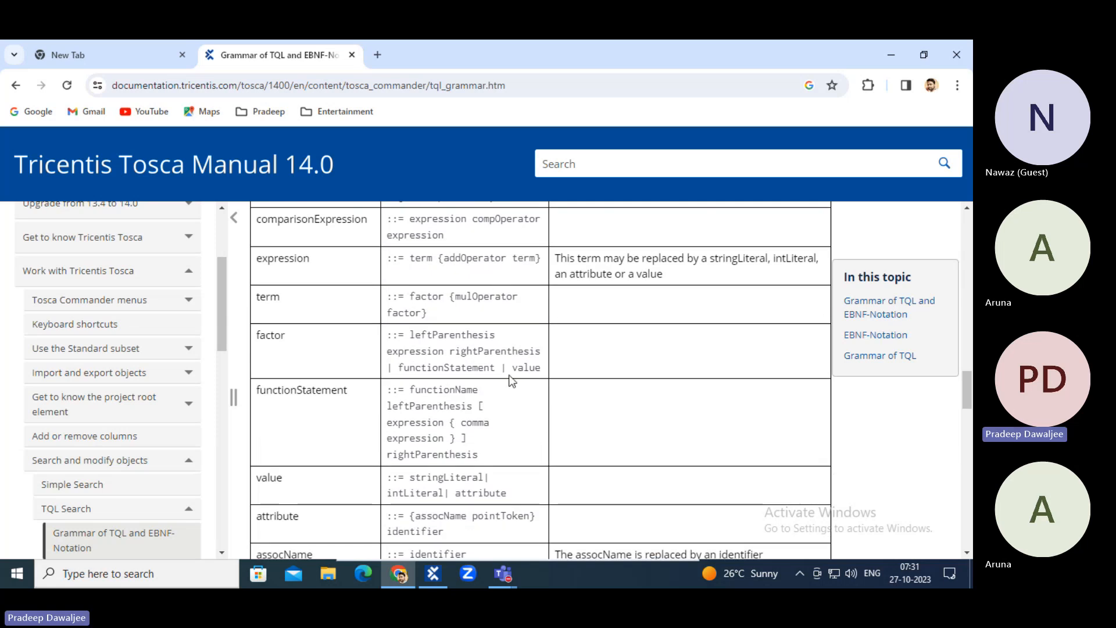
{"action": "scroll", "coordinate": [523, 369], "scroll_direction": "down", "scroll_amount": 5}
{"action": "scroll", "coordinate": [524, 370], "scroll_direction": "down", "scroll_amount": 2}
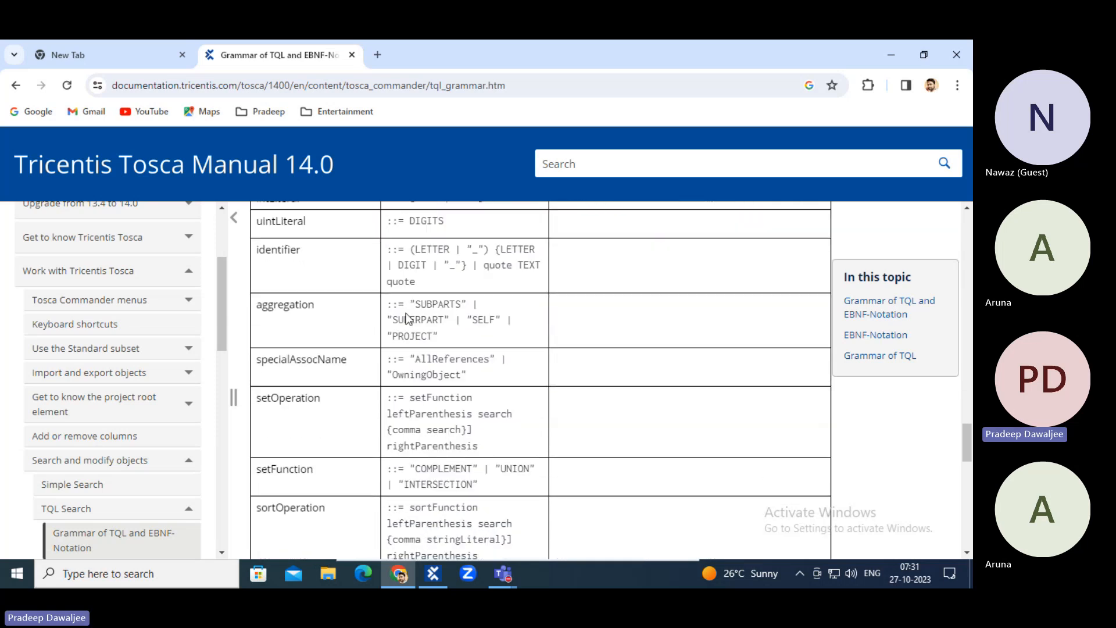
{"action": "scroll", "coordinate": [447, 409], "scroll_direction": "down", "scroll_amount": 4}
{"action": "scroll", "coordinate": [446, 408], "scroll_direction": "down", "scroll_amount": 10}
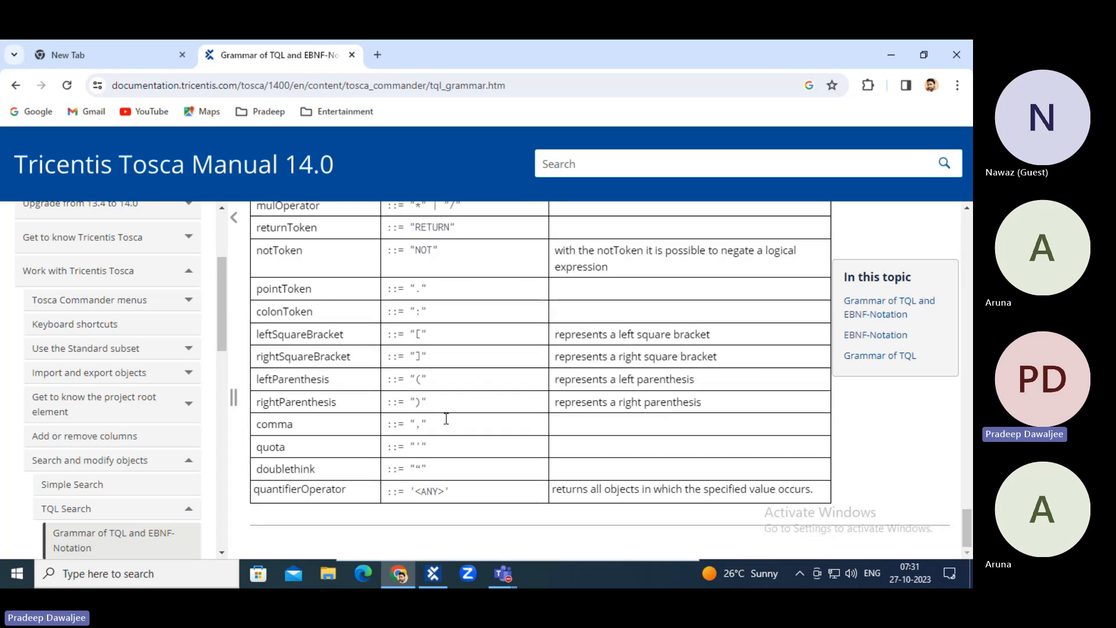
Step: Open the manual's Operators and Functions page and find its arrow and relational operator tables
{"action": "scroll", "coordinate": [112, 415], "scroll_direction": "down", "scroll_amount": 3}
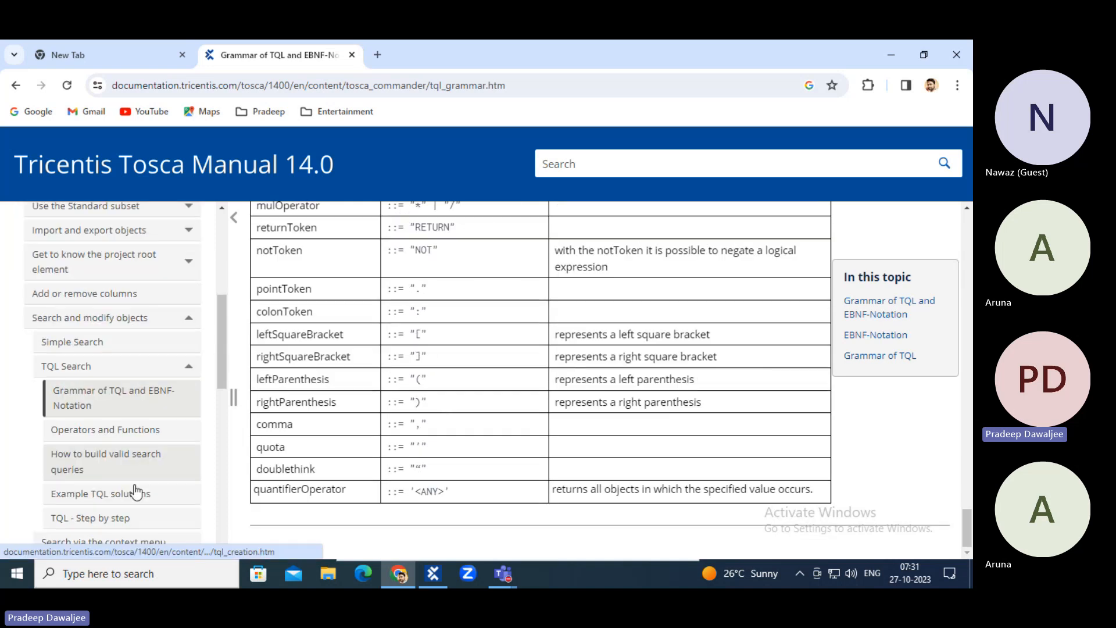
{"action": "left_click", "coordinate": [90, 431]}
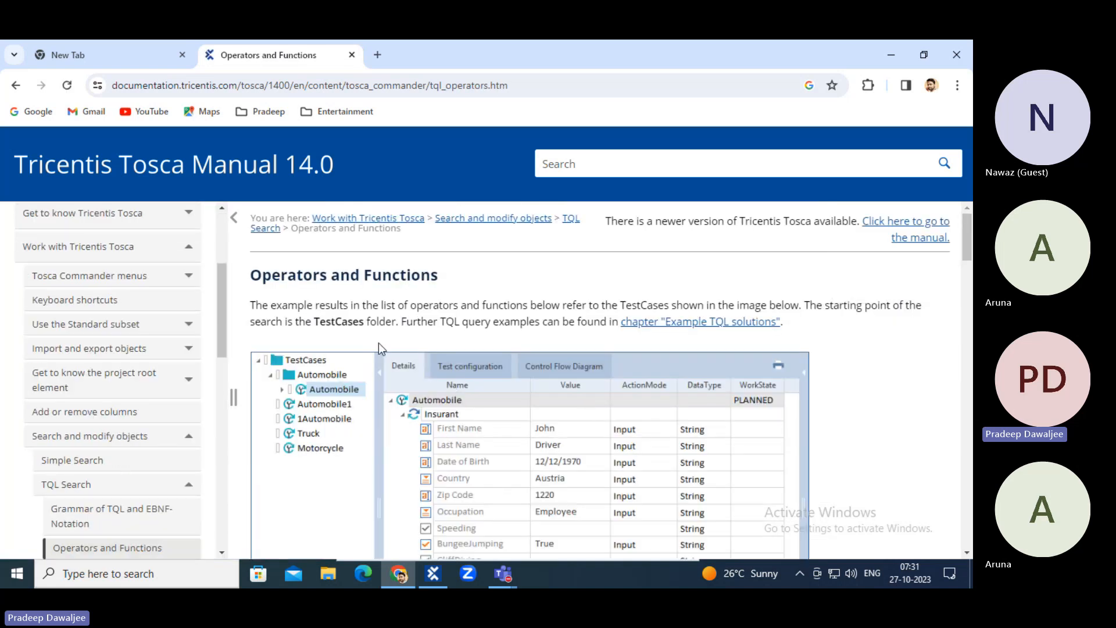
{"action": "scroll", "coordinate": [527, 392], "scroll_direction": "down", "scroll_amount": 15}
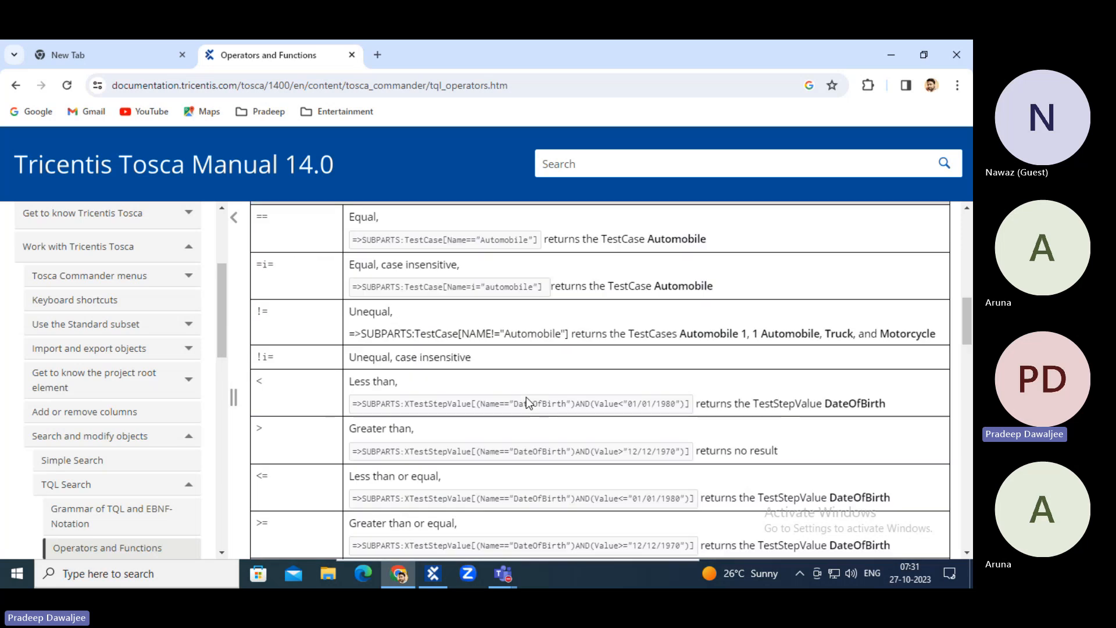
{"action": "scroll", "coordinate": [407, 407], "scroll_direction": "up", "scroll_amount": 4}
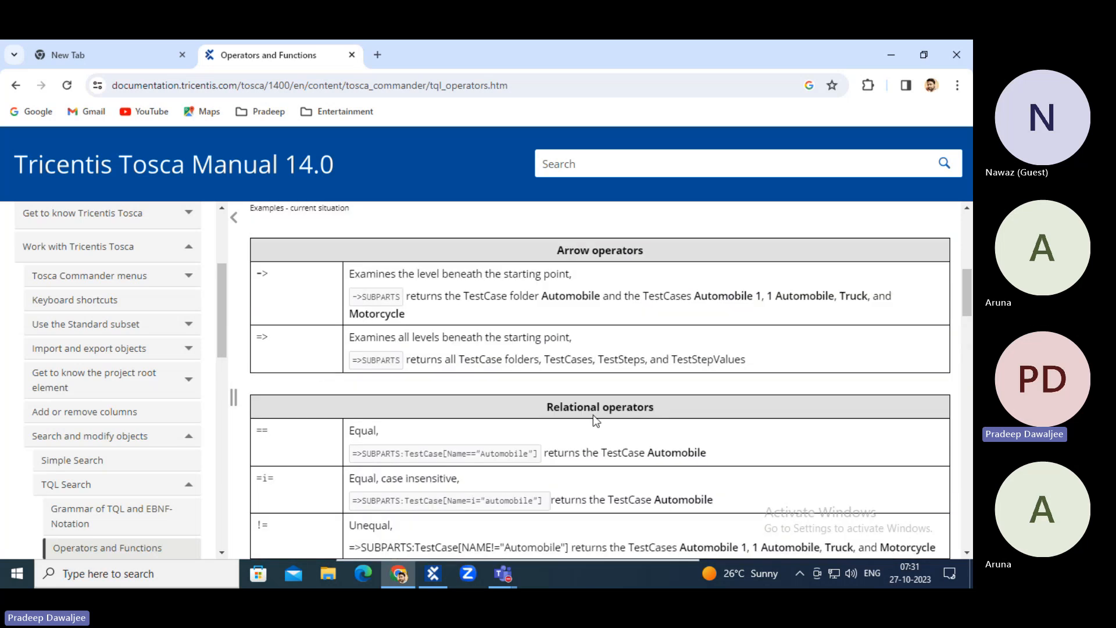
Step: Examine the == and case-insensitive =i= operators with the =i= example query for automobile
{"action": "left_click_drag", "start_coordinate": [355, 430], "coordinate": [401, 432]}
{"action": "left_click_drag", "start_coordinate": [257, 478], "coordinate": [275, 478]}
{"action": "left_click_drag", "start_coordinate": [355, 478], "coordinate": [443, 478]}
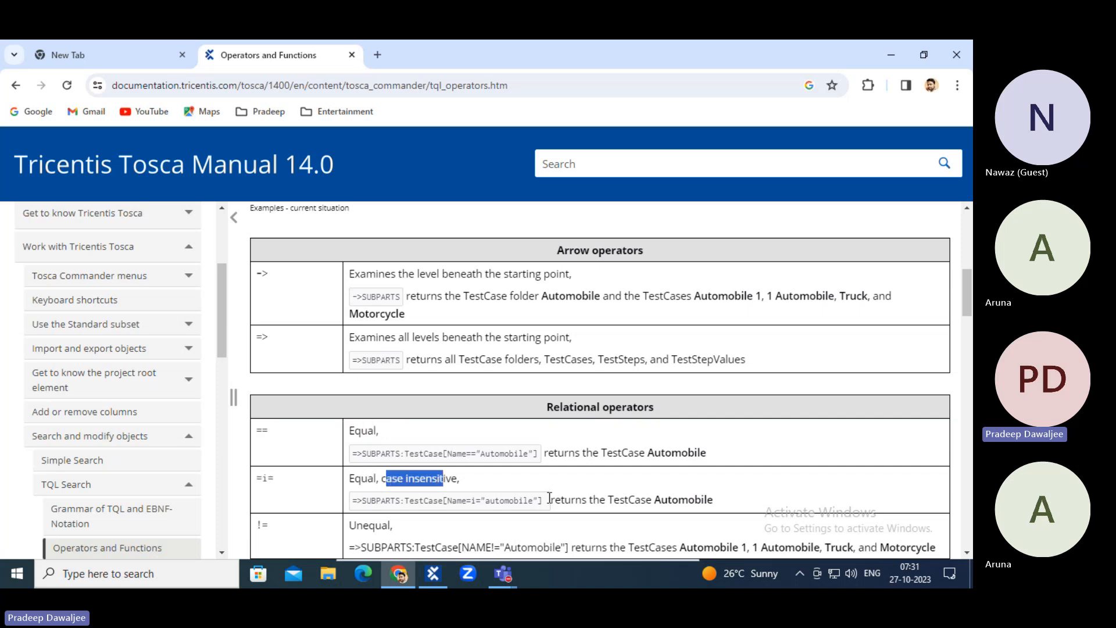
{"action": "scroll", "coordinate": [549, 499], "scroll_direction": "down", "scroll_amount": 1}
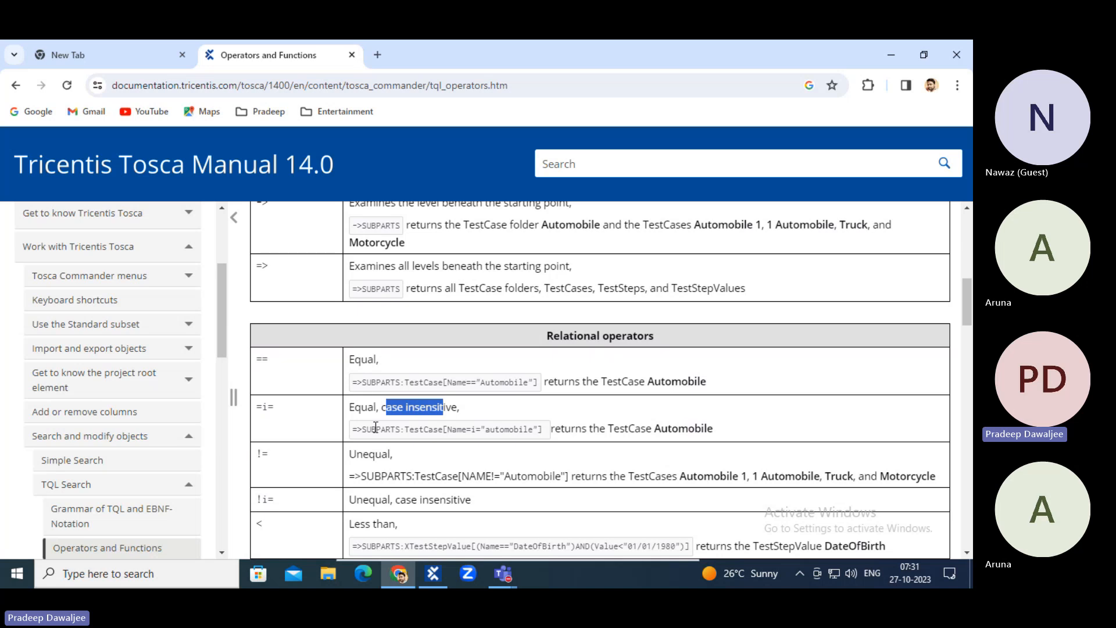
{"action": "left_click_drag", "start_coordinate": [366, 429], "coordinate": [635, 430]}
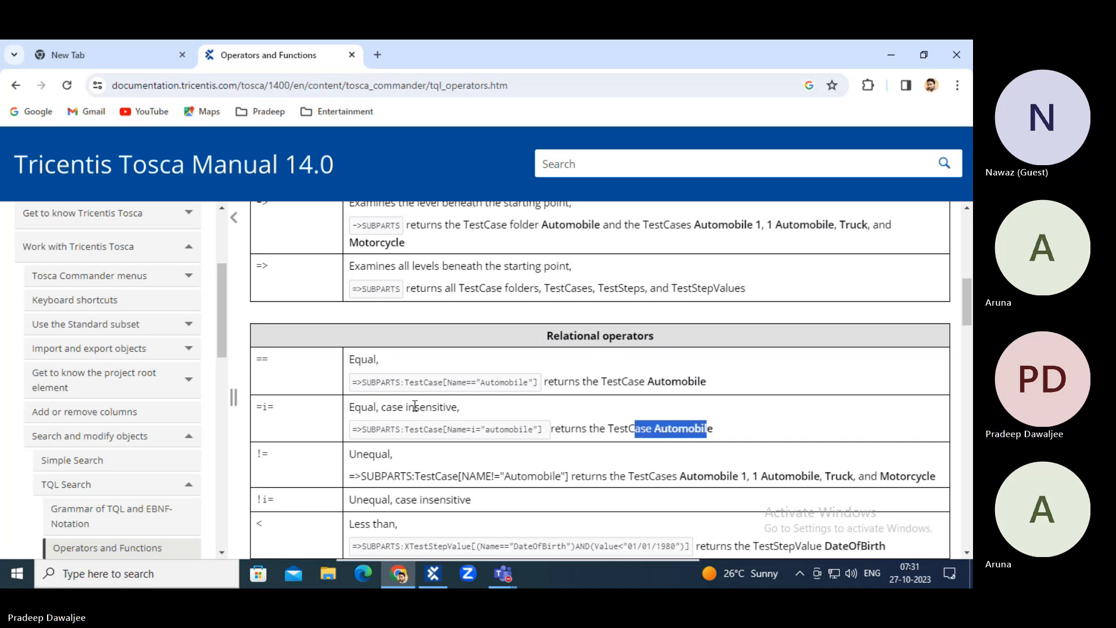
{"action": "left_click_drag", "start_coordinate": [415, 407], "coordinate": [461, 406]}
Step: Examine the != operator, its example query on Automobile and the test cases it returns
{"action": "scroll", "coordinate": [413, 379], "scroll_direction": "down", "scroll_amount": 2}
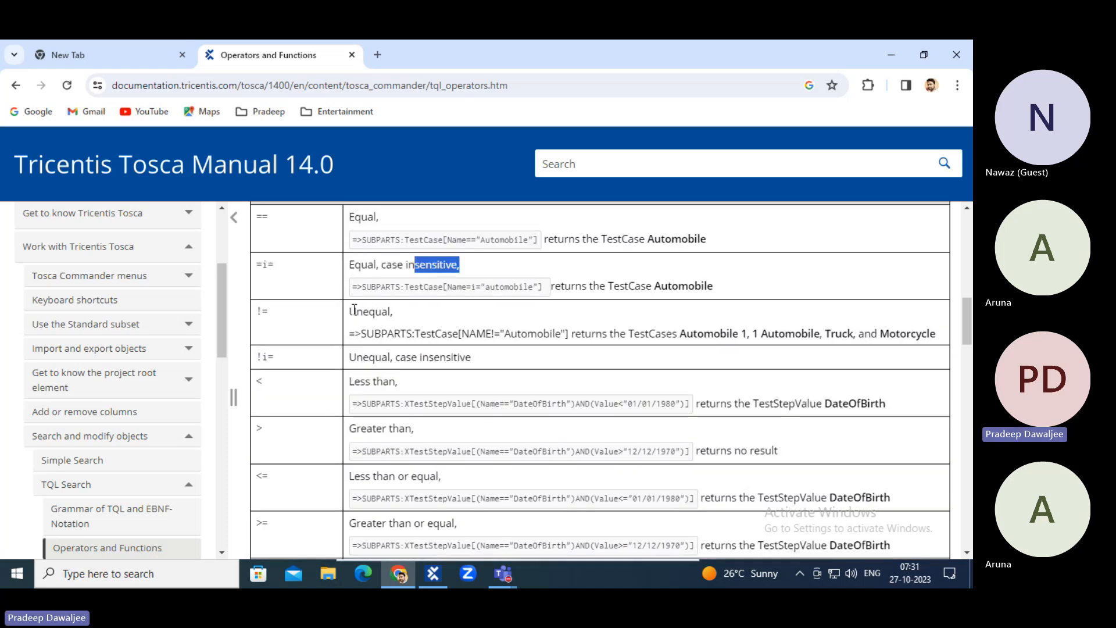
{"action": "left_click_drag", "start_coordinate": [350, 311], "coordinate": [376, 312]}
{"action": "left_click_drag", "start_coordinate": [275, 315], "coordinate": [252, 312]}
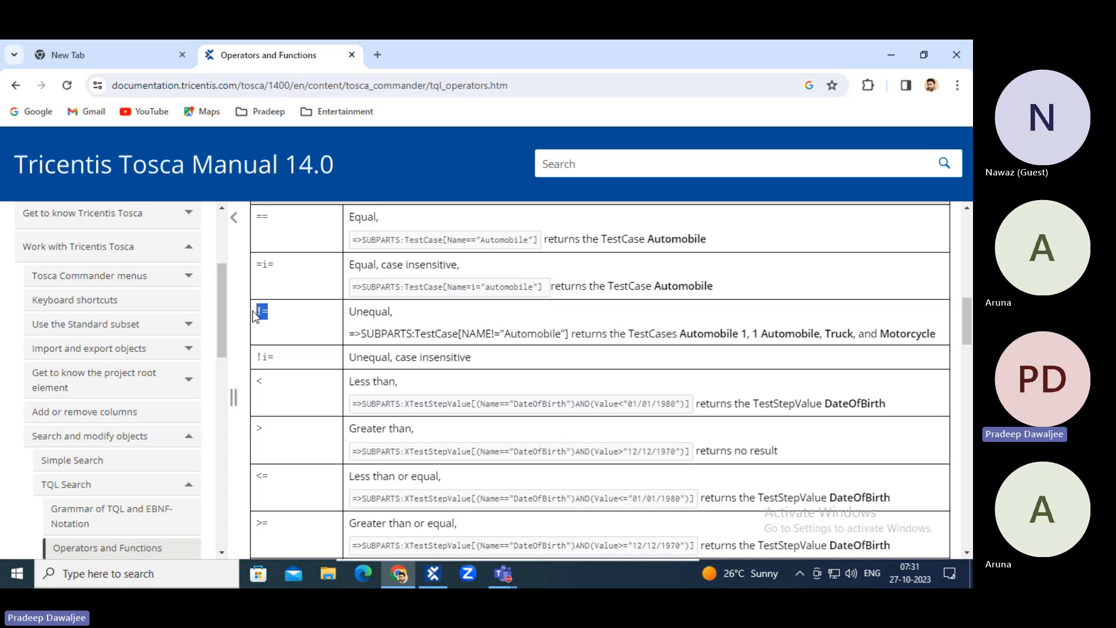
{"action": "left_click_drag", "start_coordinate": [355, 333], "coordinate": [575, 347]}
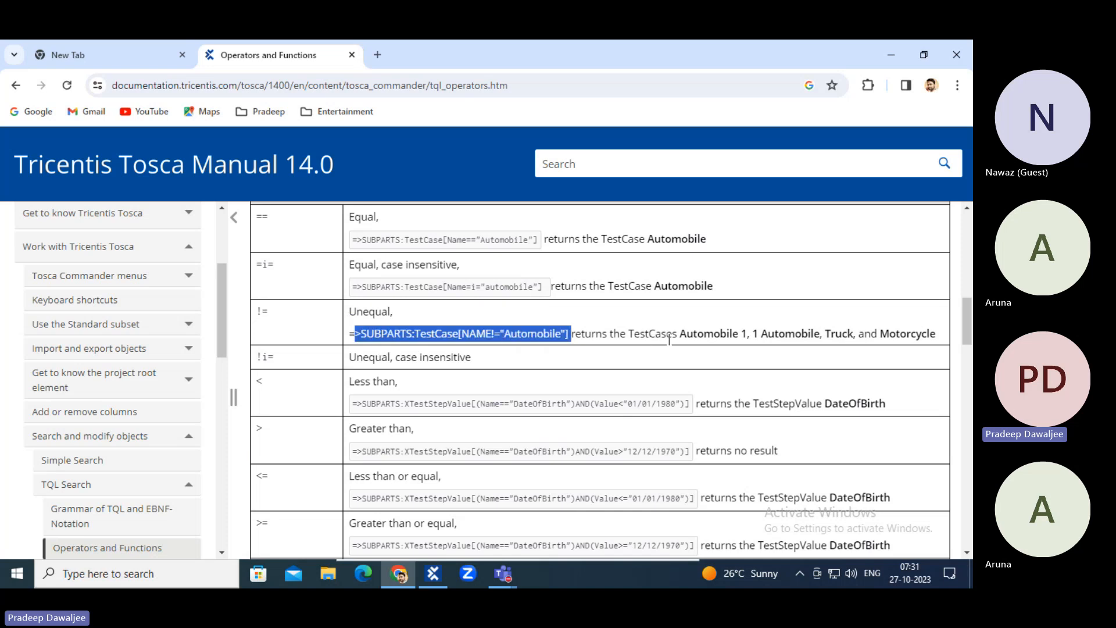
{"action": "left_click_drag", "start_coordinate": [704, 333], "coordinate": [917, 333]}
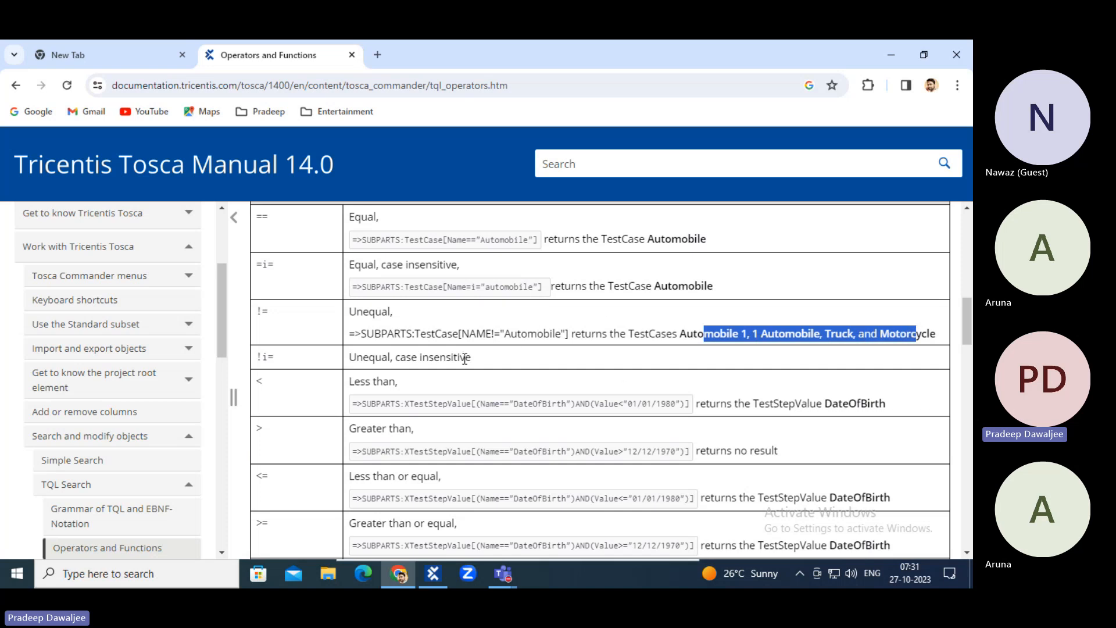
Step: Look through the remaining relational operators, the logical operators and the other terminal symbols down to the SUBSET function
{"action": "scroll", "coordinate": [415, 332], "scroll_direction": "down", "scroll_amount": 4}
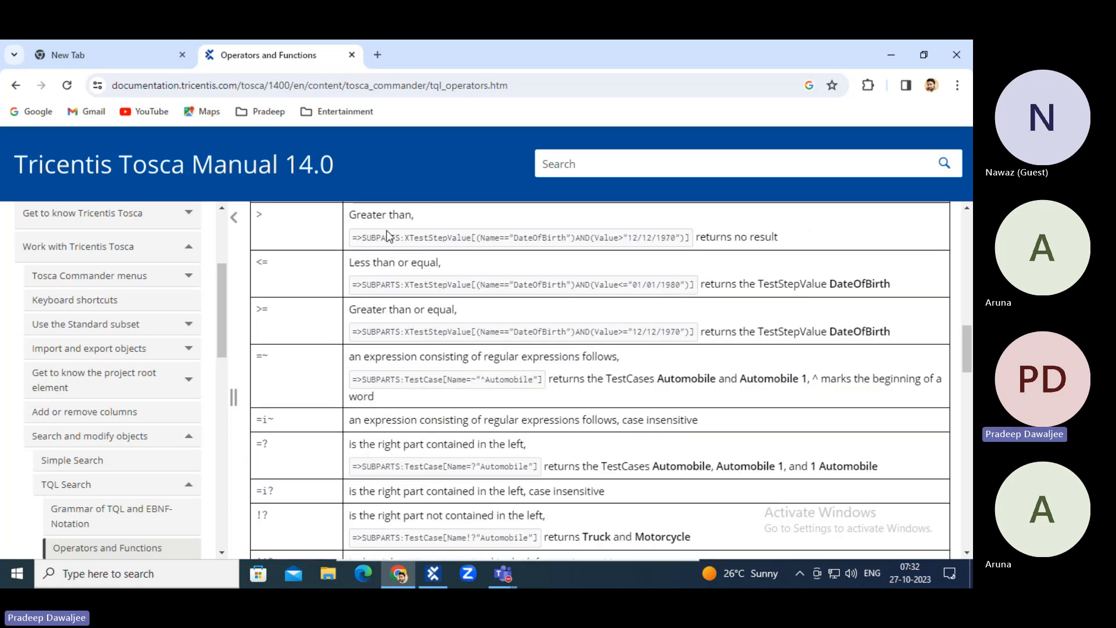
{"action": "scroll", "coordinate": [389, 235], "scroll_direction": "down", "scroll_amount": 3}
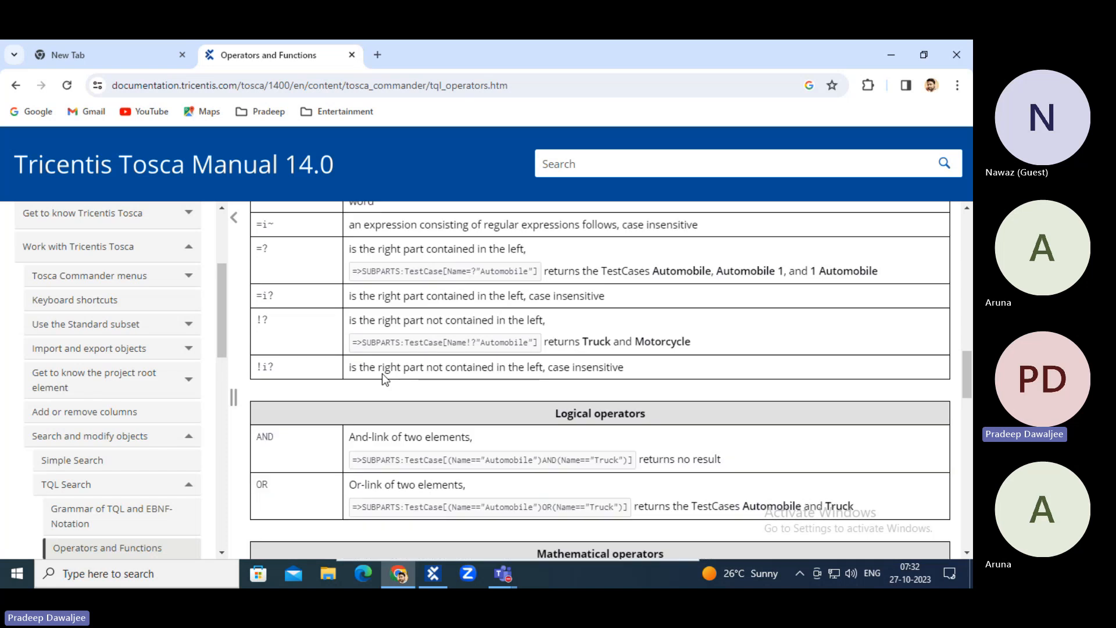
{"action": "scroll", "coordinate": [383, 375], "scroll_direction": "down", "scroll_amount": 1}
{"action": "scroll", "coordinate": [505, 353], "scroll_direction": "down", "scroll_amount": 4}
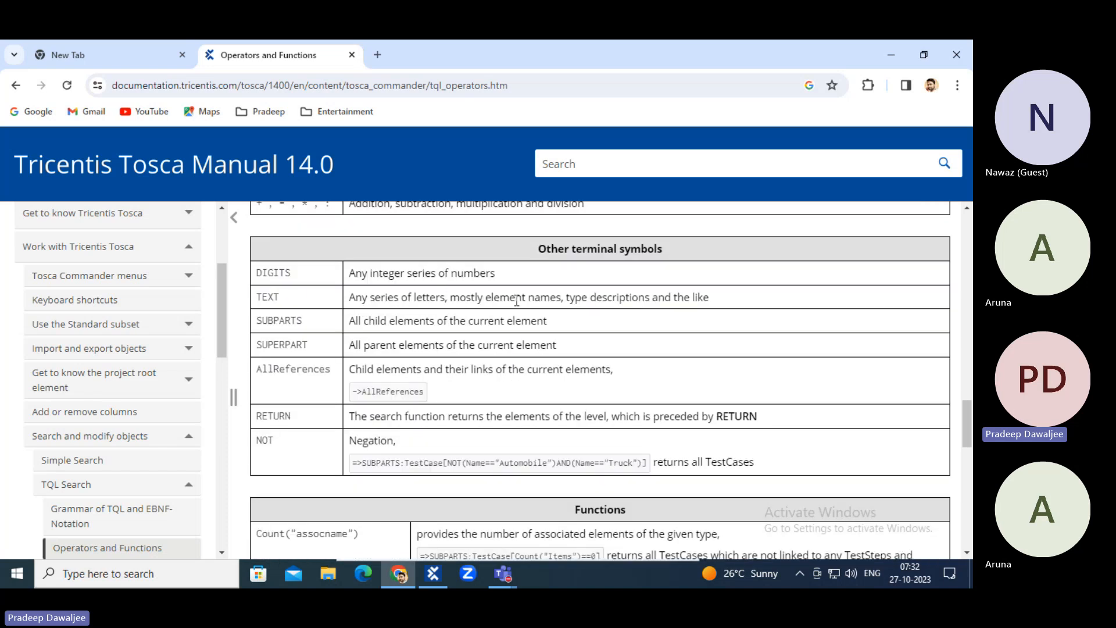
{"action": "scroll", "coordinate": [459, 355], "scroll_direction": "down", "scroll_amount": 6}
{"action": "scroll", "coordinate": [470, 357], "scroll_direction": "down", "scroll_amount": 5}
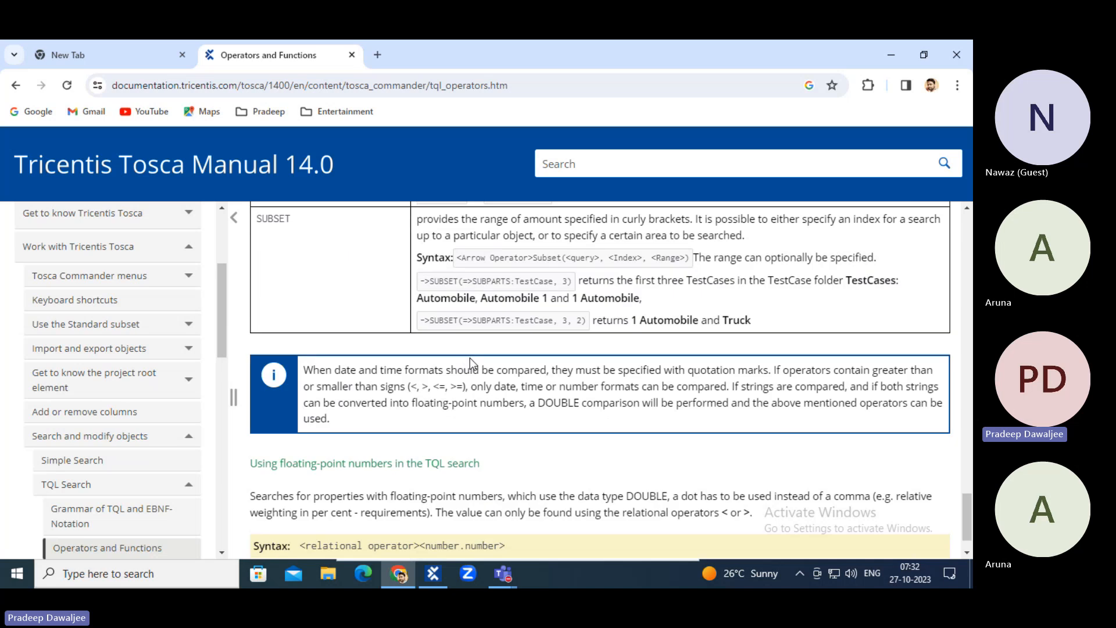
Step: Review the Functions table from SELF to SUBSET and the section on floating-point numbers in TQL search
{"action": "scroll", "coordinate": [470, 357], "scroll_direction": "up", "scroll_amount": 5}
{"action": "scroll", "coordinate": [300, 364], "scroll_direction": "up", "scroll_amount": 4}
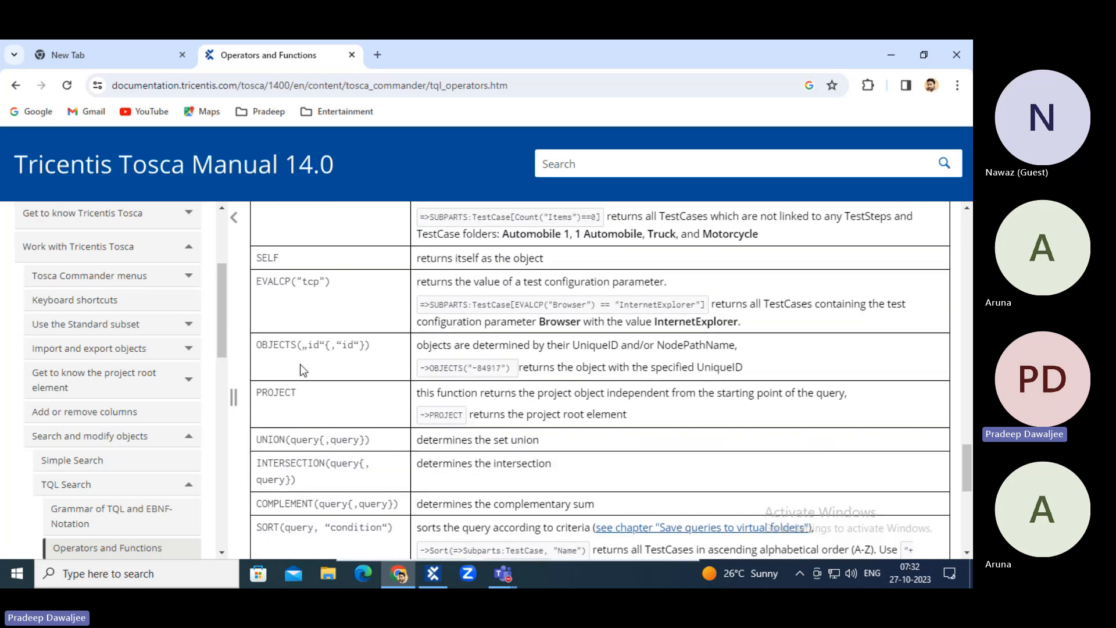
{"action": "scroll", "coordinate": [302, 340], "scroll_direction": "down", "scroll_amount": 3}
{"action": "scroll", "coordinate": [627, 386], "scroll_direction": "down", "scroll_amount": 1}
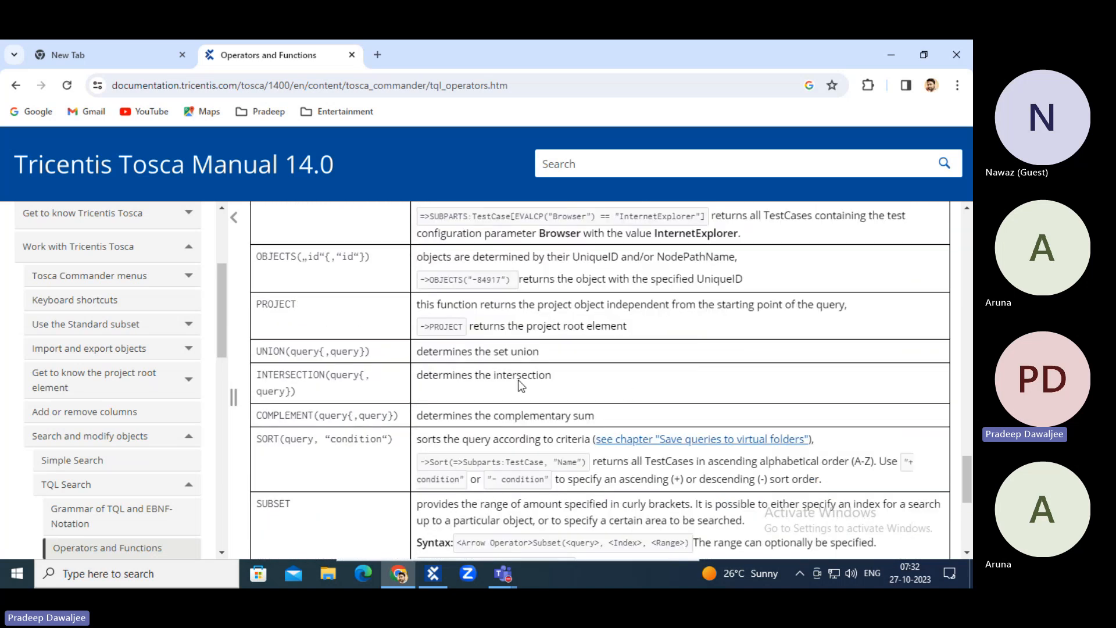
{"action": "scroll", "coordinate": [553, 385], "scroll_direction": "down", "scroll_amount": 5}
{"action": "scroll", "coordinate": [552, 385], "scroll_direction": "down", "scroll_amount": 1}
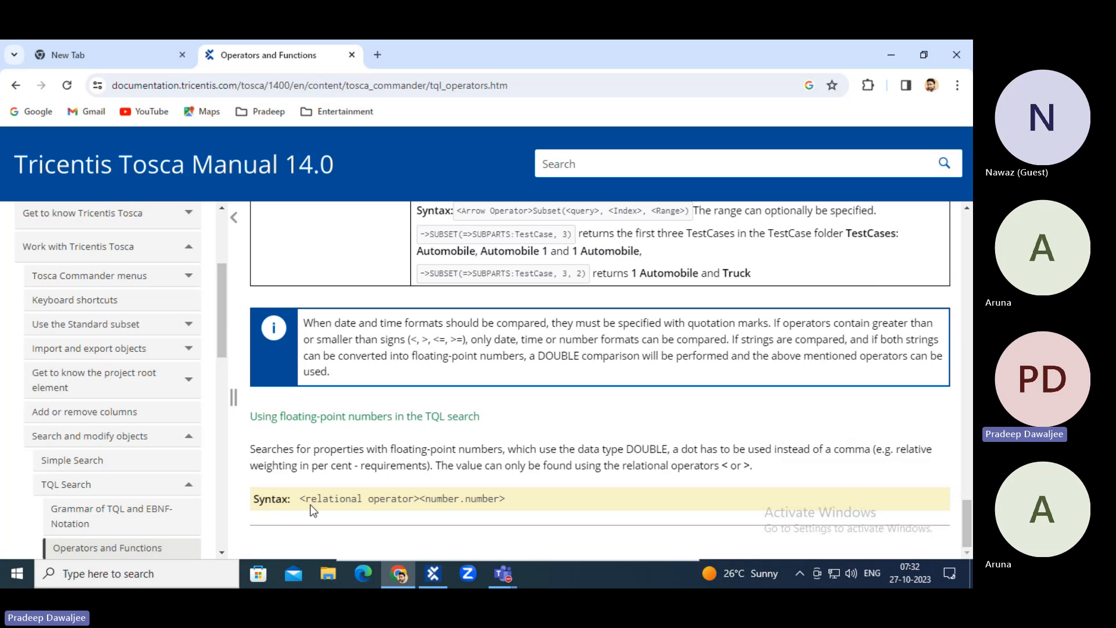
Step: Open the How to build valid search queries page and read its task on SUBPARTS of the TestCases folder
{"action": "scroll", "coordinate": [140, 473], "scroll_direction": "down", "scroll_amount": 3}
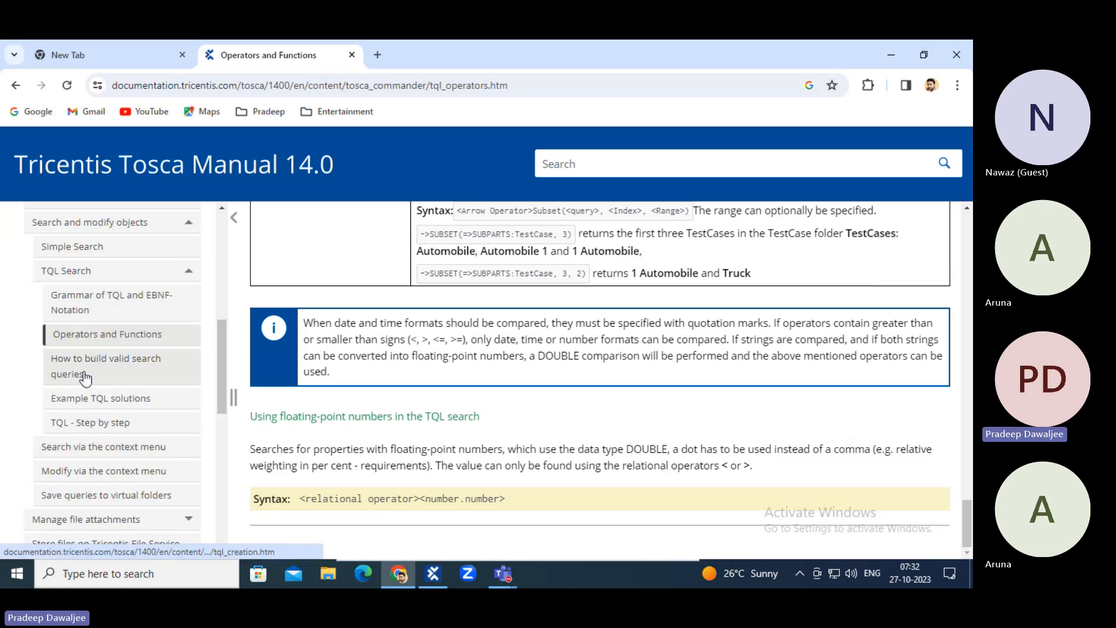
{"action": "left_click", "coordinate": [140, 372]}
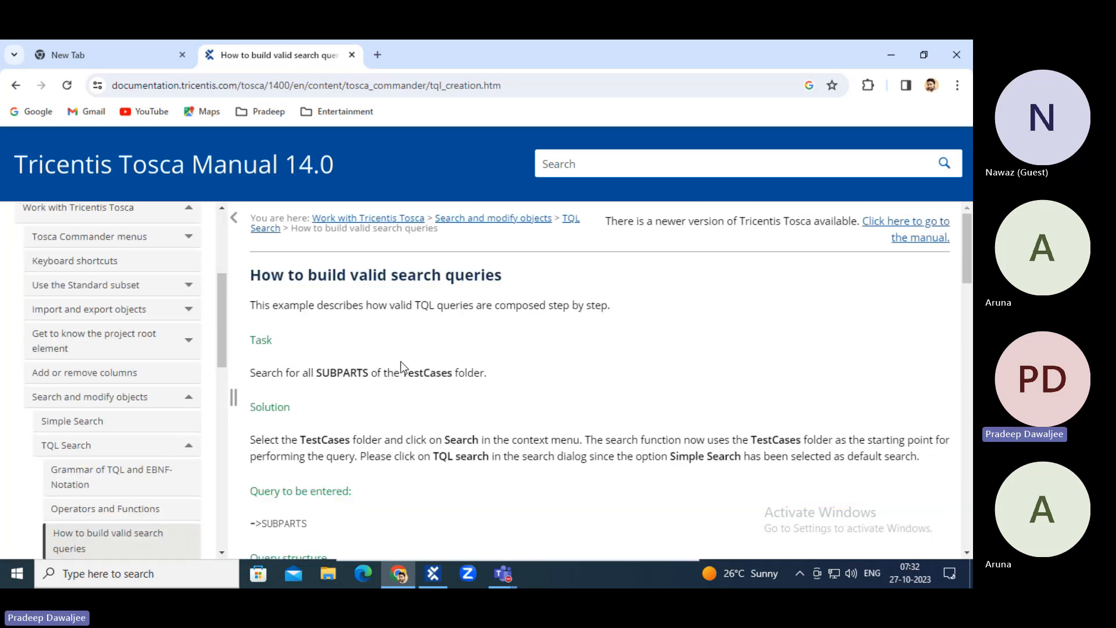
{"action": "left_click_drag", "start_coordinate": [256, 367], "coordinate": [471, 371]}
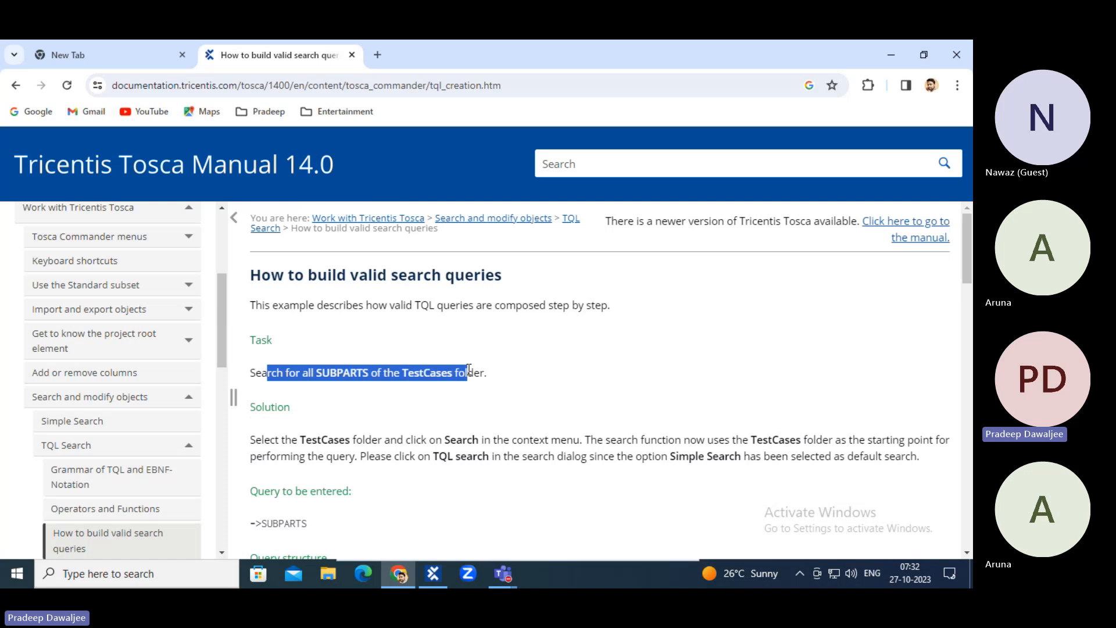
Step: Read the query building page from the query structure through auto completion to the ->SUBPARTS search result example
{"action": "scroll", "coordinate": [458, 399], "scroll_direction": "down", "scroll_amount": 4}
{"action": "scroll", "coordinate": [394, 341], "scroll_direction": "down", "scroll_amount": 6}
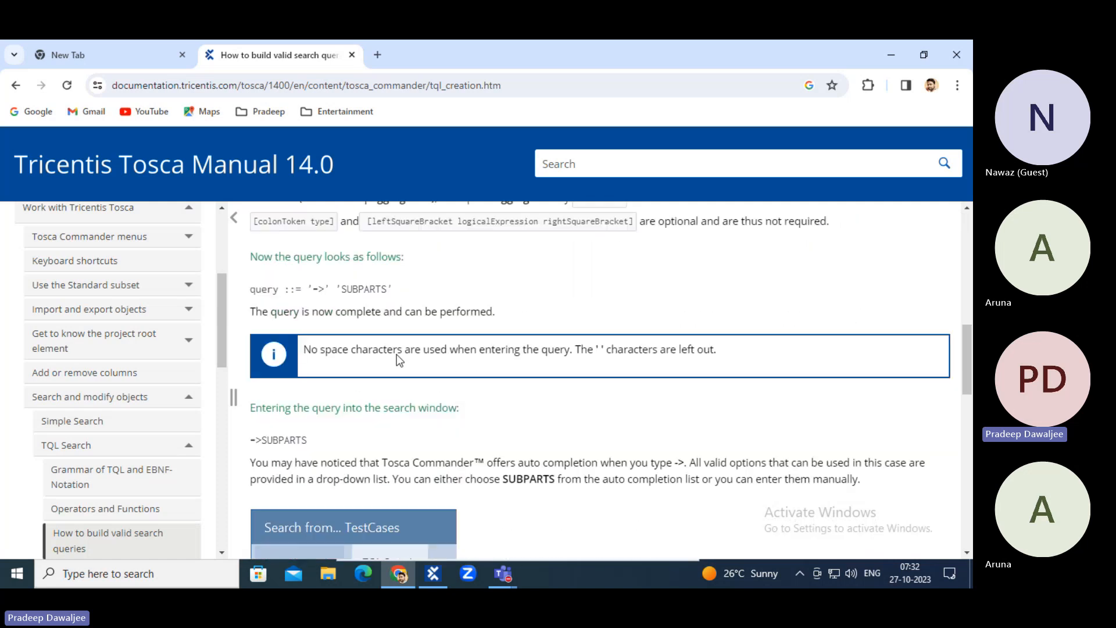
{"action": "scroll", "coordinate": [397, 353], "scroll_direction": "up", "scroll_amount": 2}
{"action": "scroll", "coordinate": [379, 336], "scroll_direction": "down", "scroll_amount": 4}
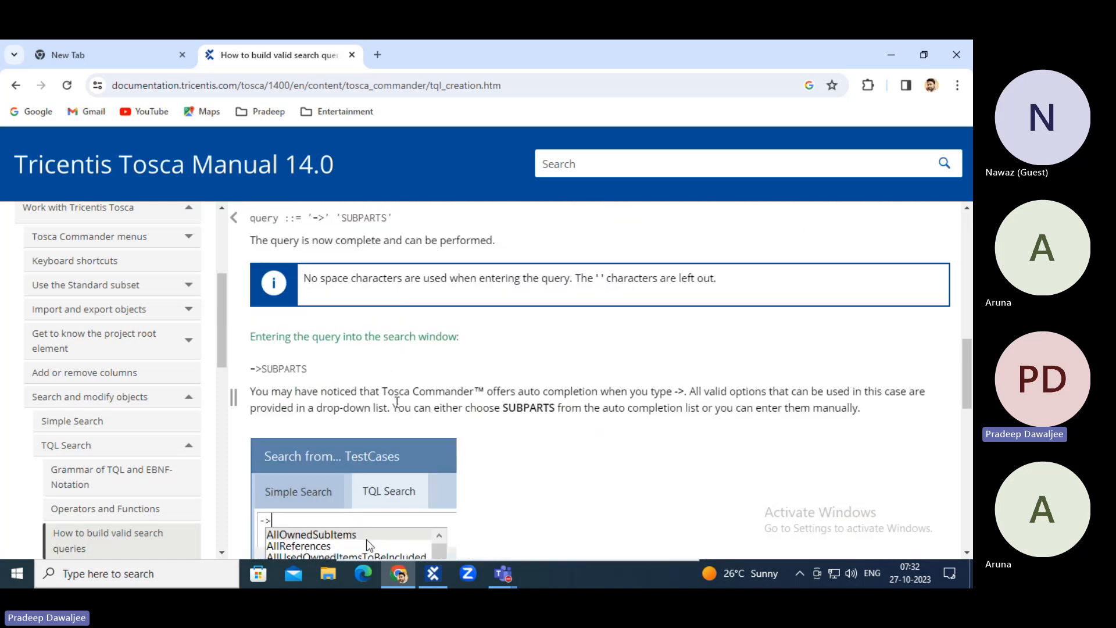
{"action": "scroll", "coordinate": [391, 433], "scroll_direction": "down", "scroll_amount": 4}
{"action": "scroll", "coordinate": [366, 396], "scroll_direction": "down", "scroll_amount": 7}
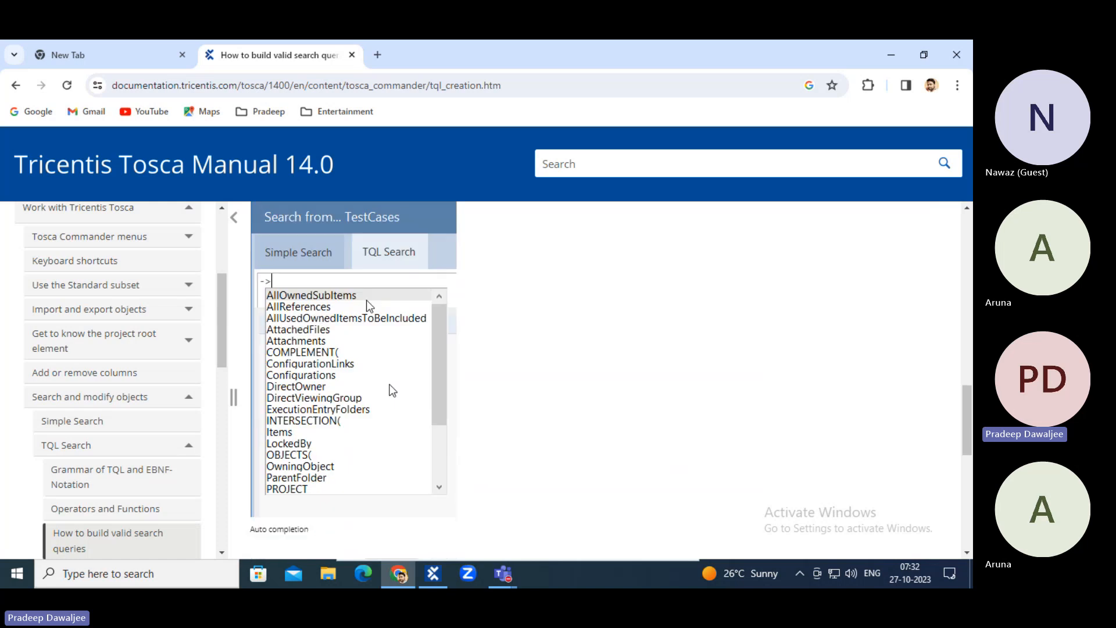
{"action": "scroll", "coordinate": [402, 419], "scroll_direction": "down", "scroll_amount": 1}
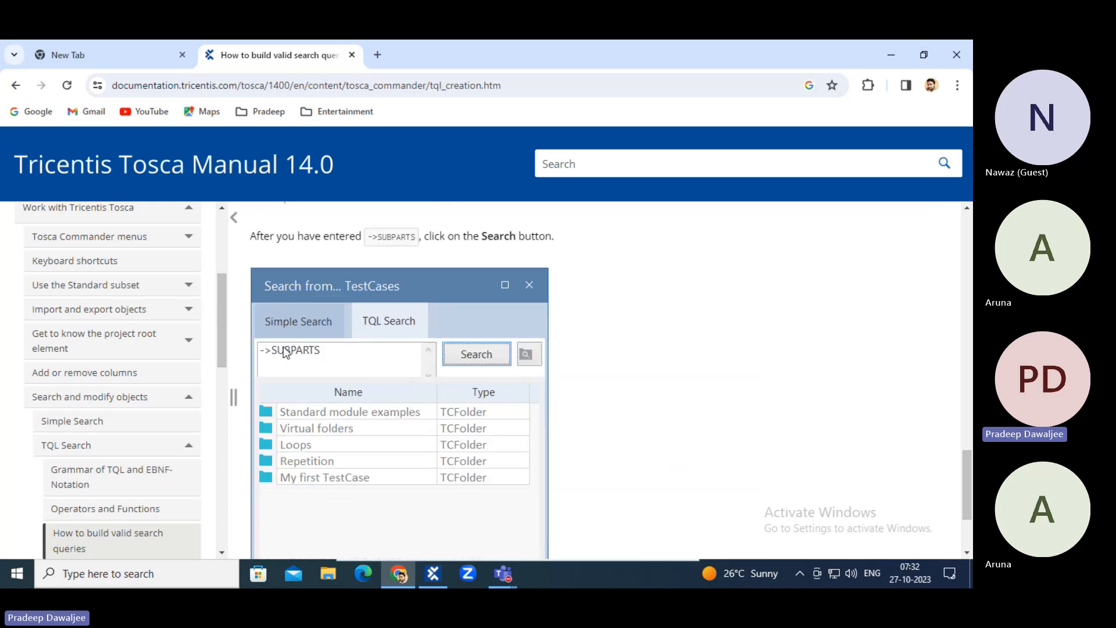
{"action": "scroll", "coordinate": [362, 230], "scroll_direction": "down", "scroll_amount": 3}
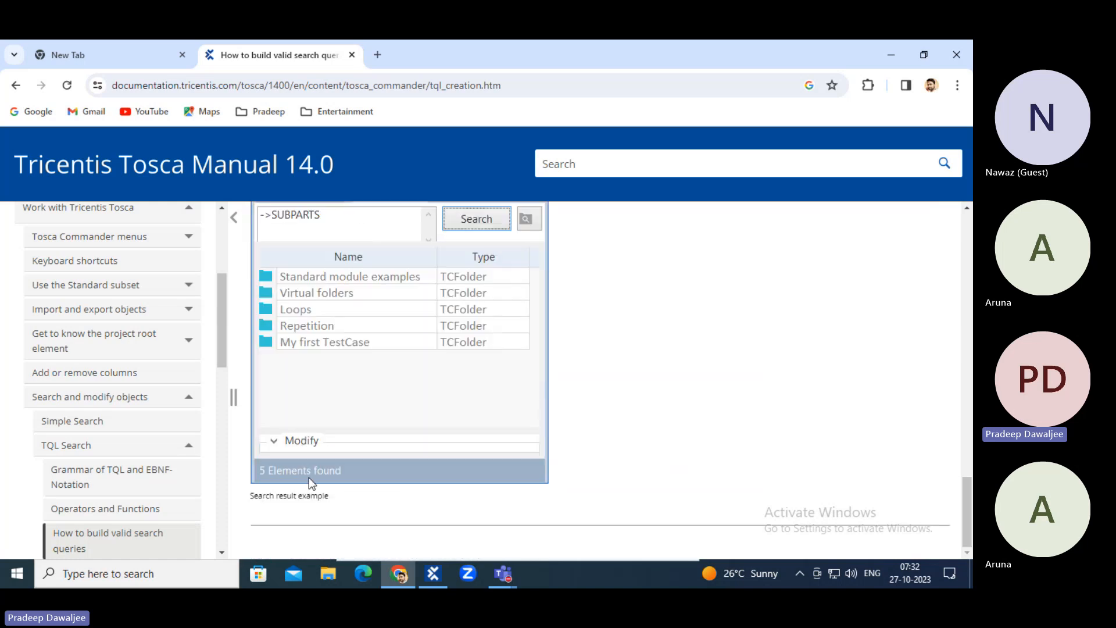
Step: Open the Example TQL solutions page and examine the TestCase name query that searches for Data Source Excel
{"action": "scroll", "coordinate": [174, 430], "scroll_direction": "down", "scroll_amount": 6}
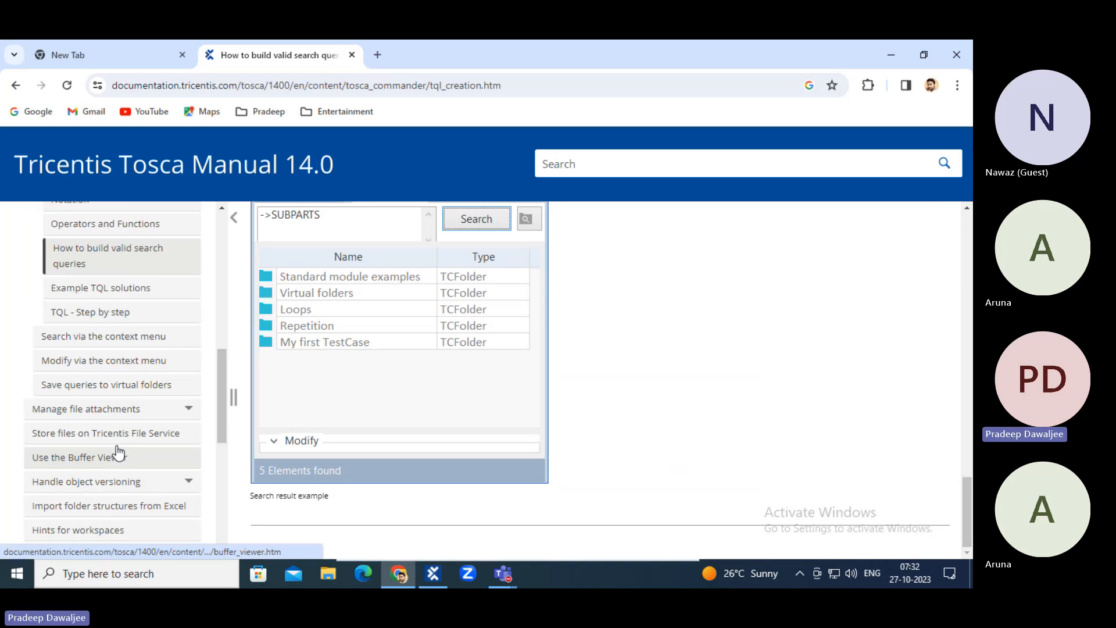
{"action": "left_click", "coordinate": [95, 288]}
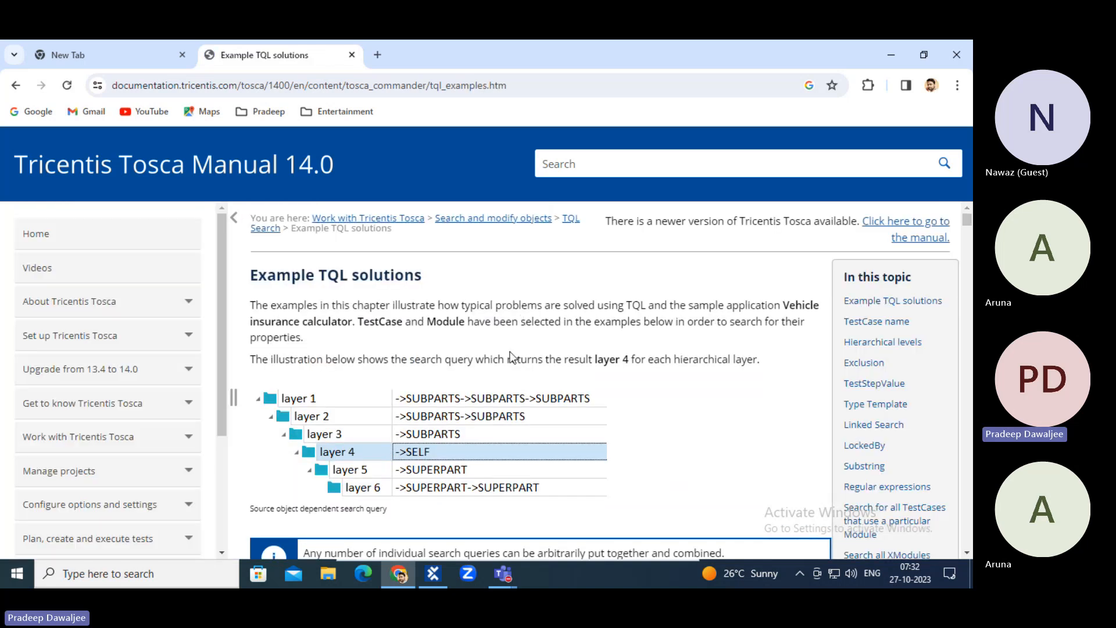
{"action": "scroll", "coordinate": [362, 323], "scroll_direction": "down", "scroll_amount": 8}
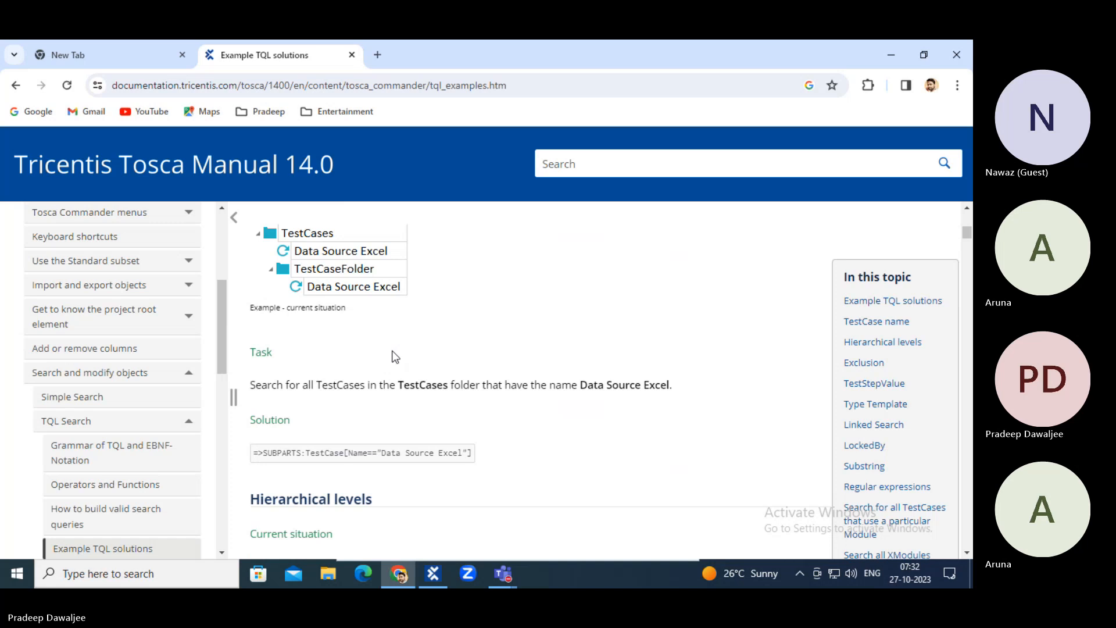
{"action": "scroll", "coordinate": [396, 357], "scroll_direction": "down", "scroll_amount": 1}
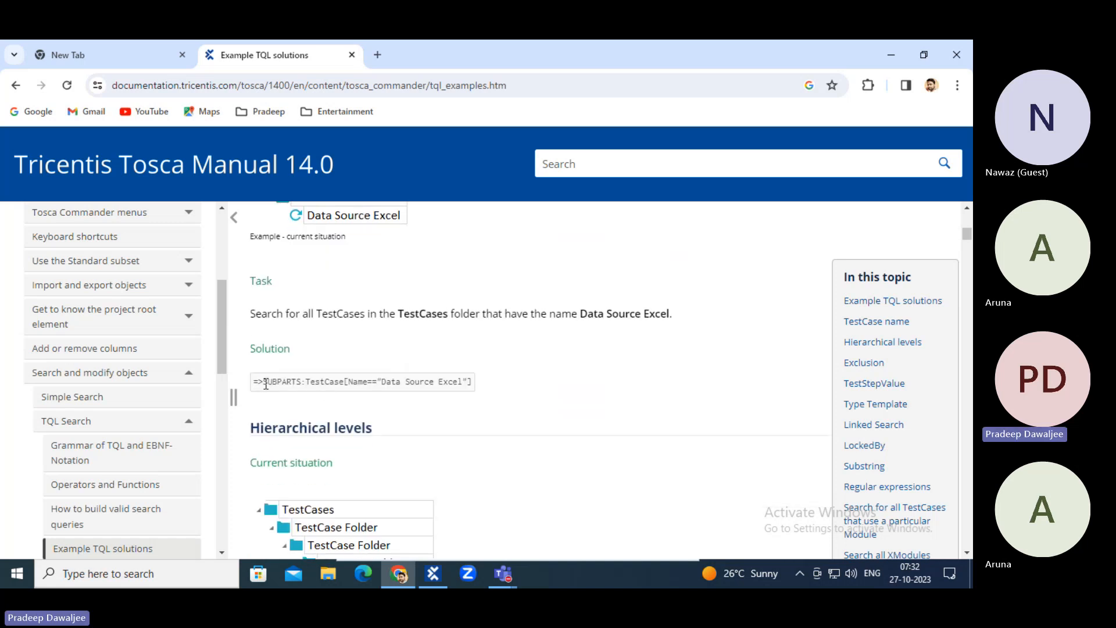
{"action": "double_click", "coordinate": [266, 382]}
{"action": "left_click", "coordinate": [319, 381]}
{"action": "left_click_drag", "start_coordinate": [381, 382], "coordinate": [464, 380]}
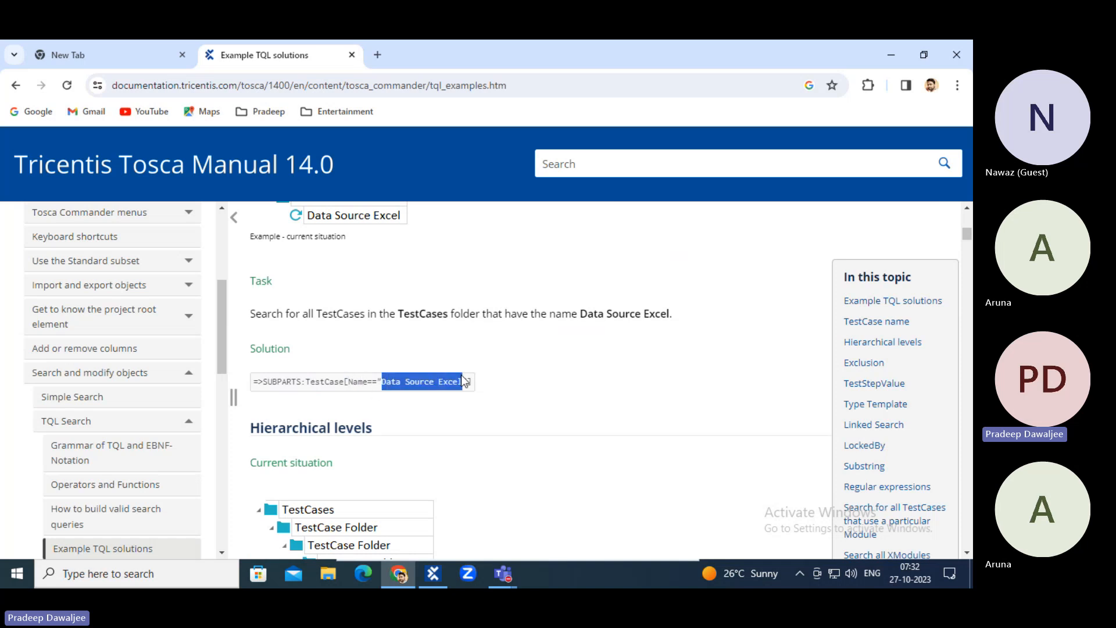
Step: Look through the Hierarchical levels and Exclusion examples down to the Type Template example
{"action": "scroll", "coordinate": [427, 375], "scroll_direction": "down", "scroll_amount": 4}
{"action": "scroll", "coordinate": [427, 374], "scroll_direction": "down", "scroll_amount": 5}
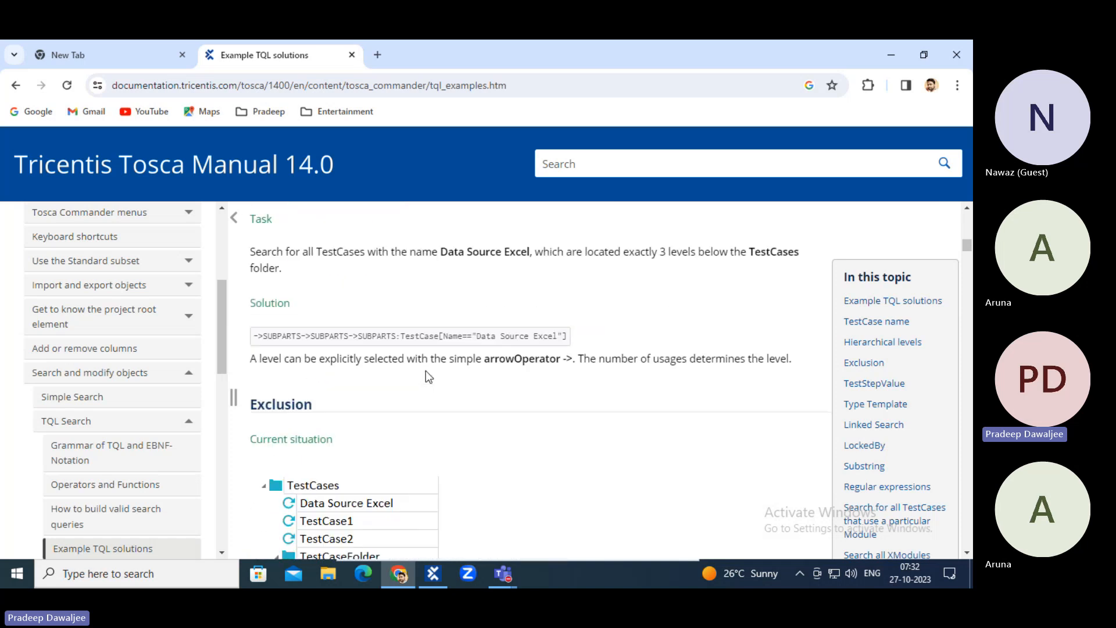
{"action": "scroll", "coordinate": [427, 375], "scroll_direction": "down", "scroll_amount": 4}
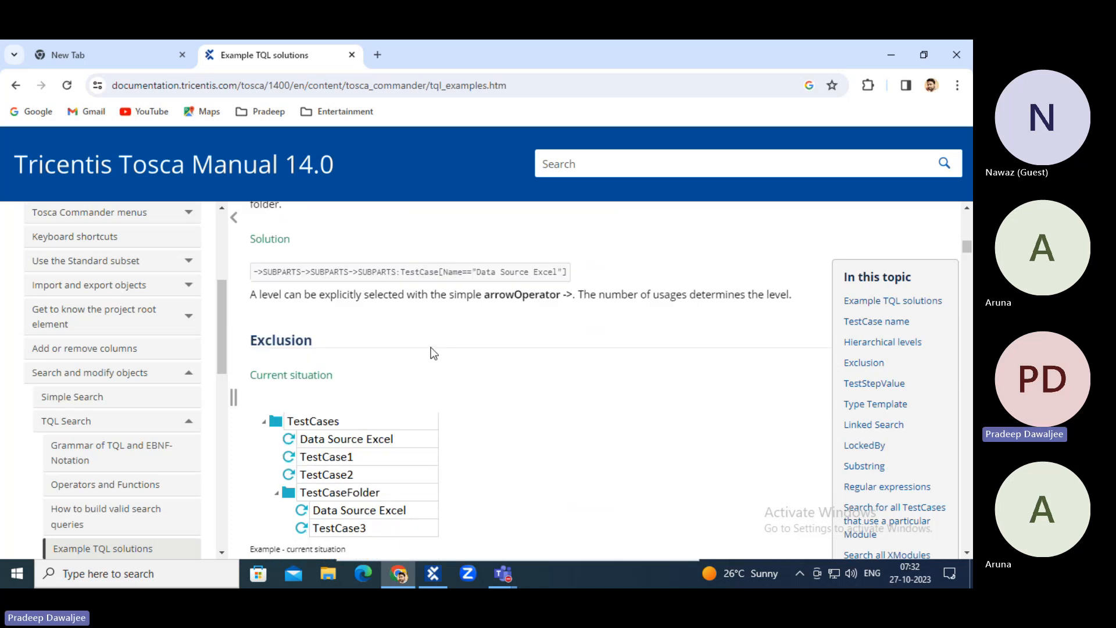
{"action": "scroll", "coordinate": [428, 351], "scroll_direction": "down", "scroll_amount": 6}
{"action": "scroll", "coordinate": [427, 351], "scroll_direction": "down", "scroll_amount": 10}
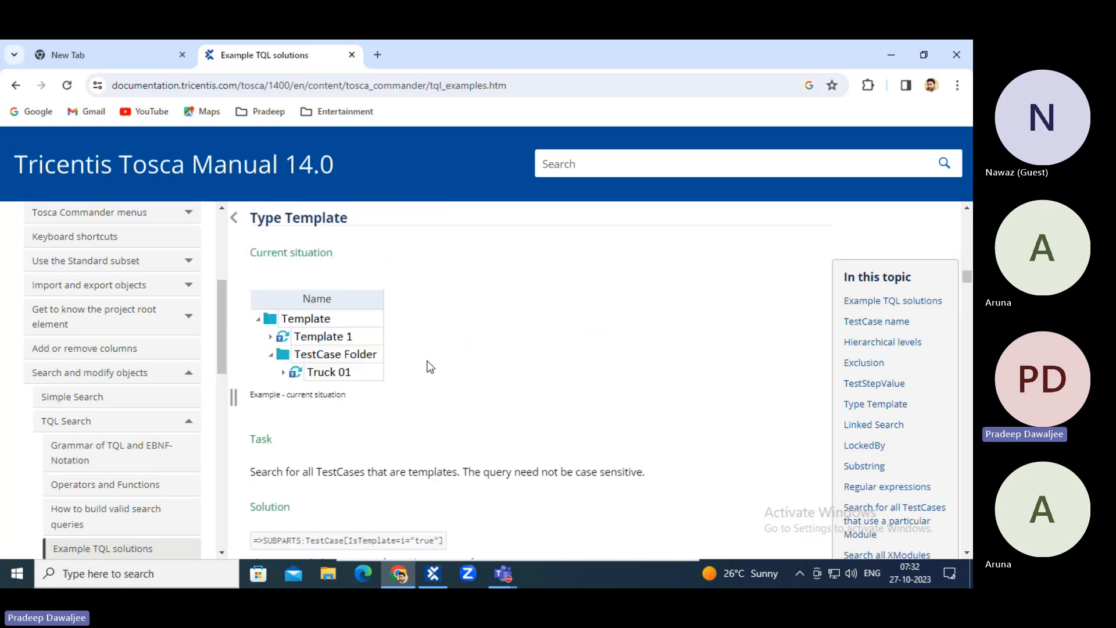
Step: Examine the TestStepValue query for Motorcycle and skim the remaining examples down to Search all XModules
{"action": "scroll", "coordinate": [428, 360], "scroll_direction": "up", "scroll_amount": 5}
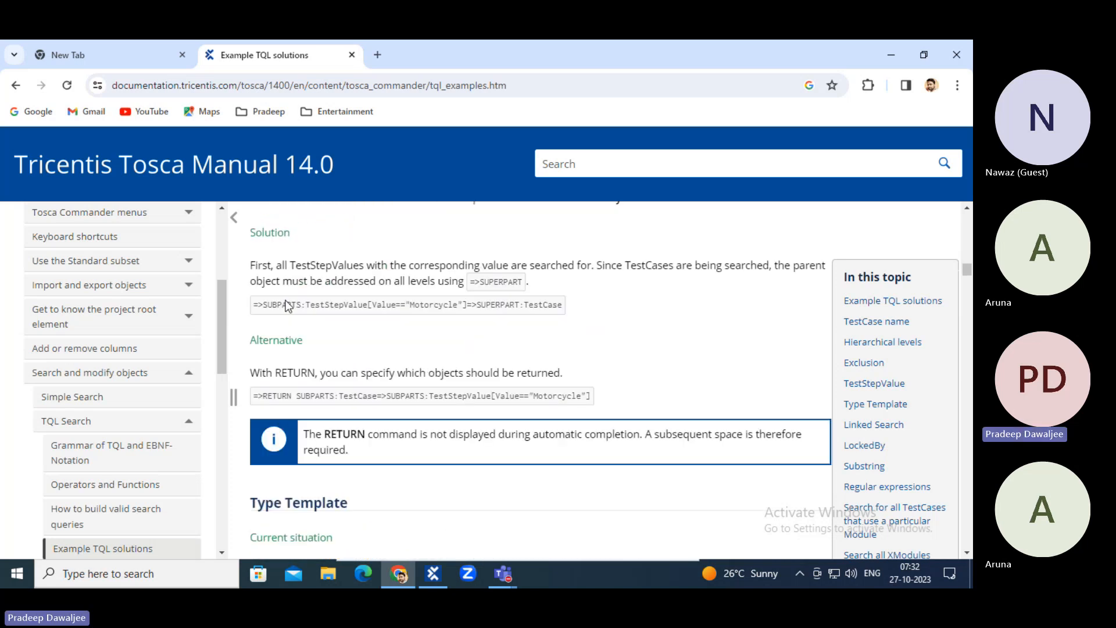
{"action": "left_click_drag", "start_coordinate": [286, 305], "coordinate": [510, 305]}
{"action": "scroll", "coordinate": [496, 401], "scroll_direction": "down", "scroll_amount": 20}
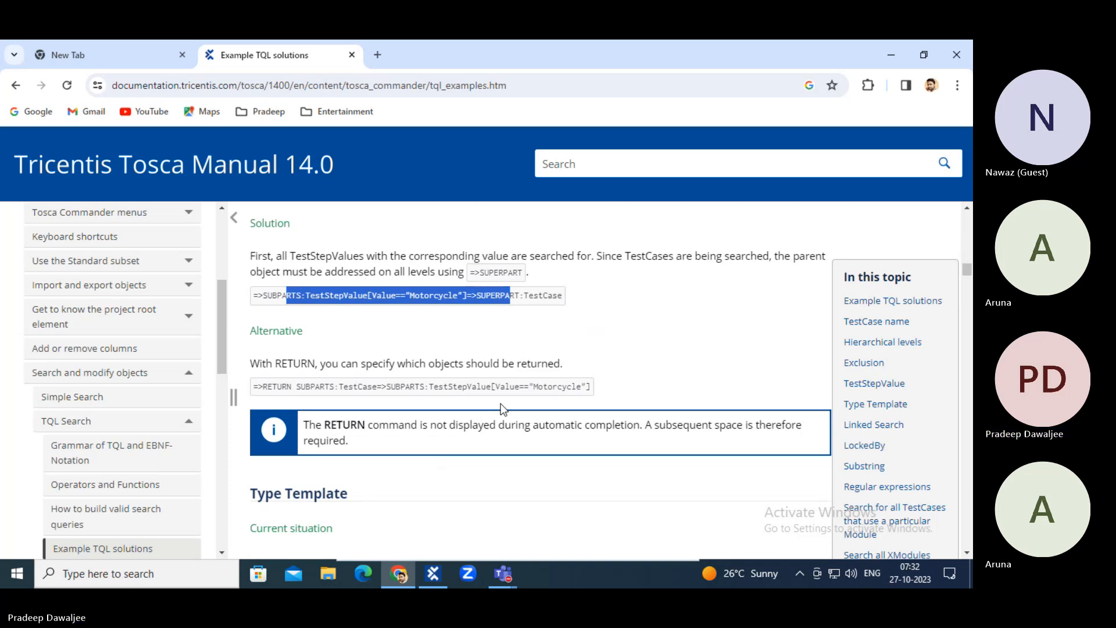
{"action": "scroll", "coordinate": [503, 411], "scroll_direction": "down", "scroll_amount": 12}
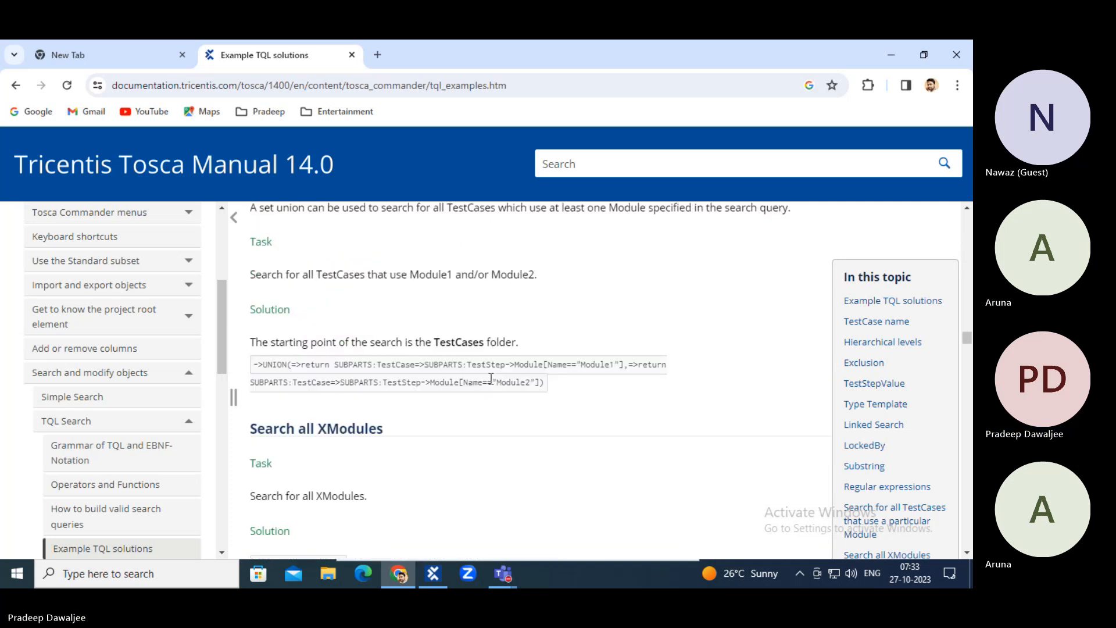
{"action": "scroll", "coordinate": [353, 377], "scroll_direction": "down", "scroll_amount": 2}
Step: Open the TQL - Step by step article and study the diagram of the structure of a TQL search
{"action": "scroll", "coordinate": [110, 378], "scroll_direction": "down", "scroll_amount": 4}
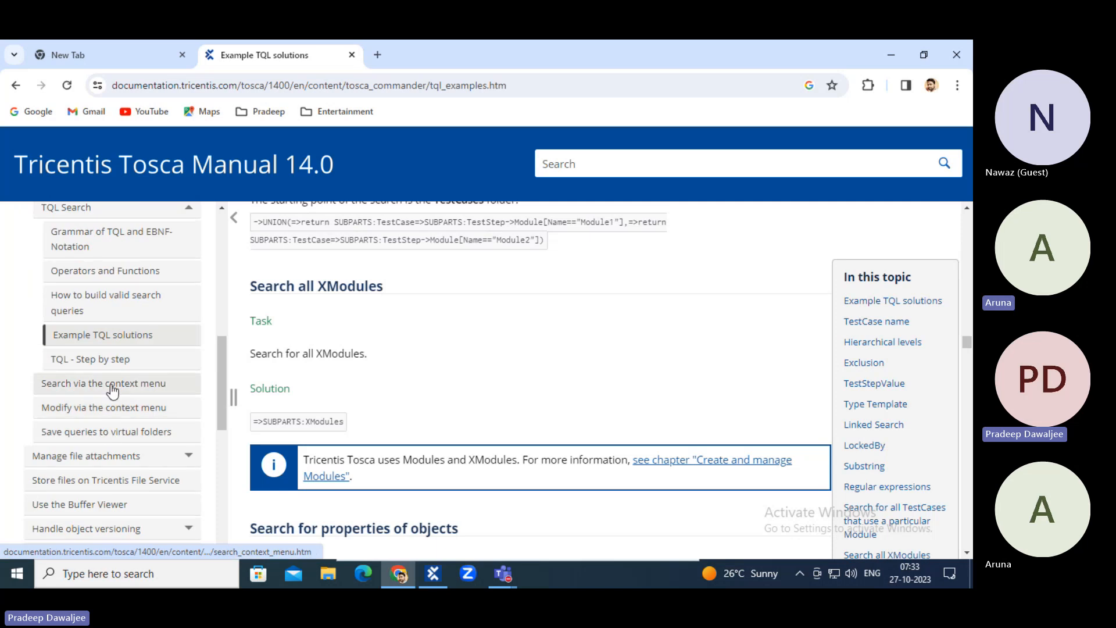
{"action": "left_click", "coordinate": [90, 358]}
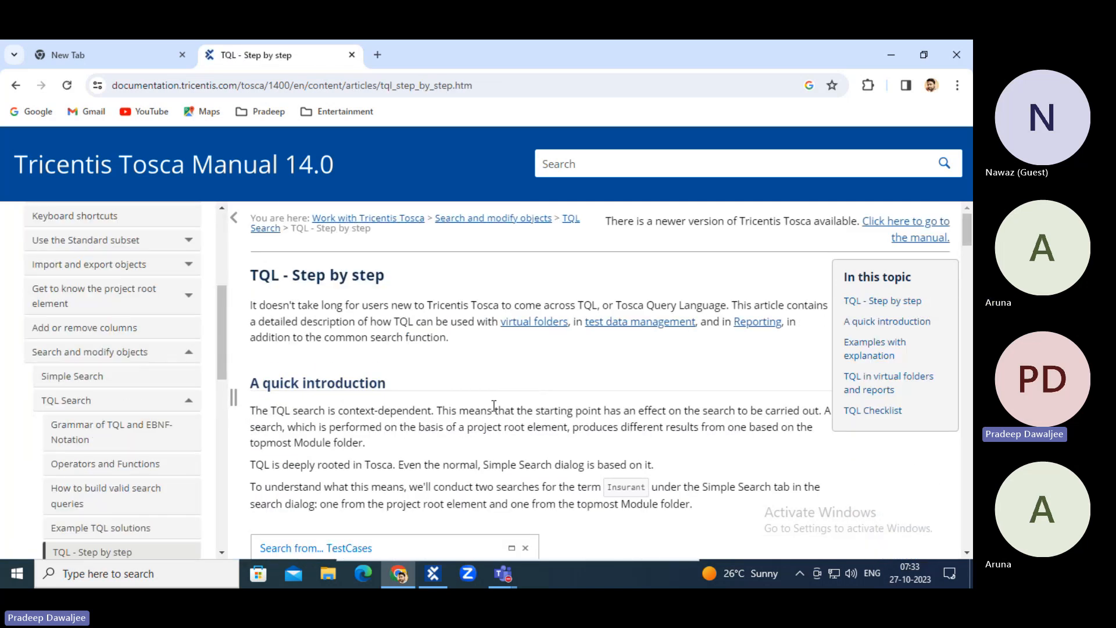
{"action": "scroll", "coordinate": [498, 401], "scroll_direction": "down", "scroll_amount": 6}
{"action": "scroll", "coordinate": [498, 401], "scroll_direction": "down", "scroll_amount": 10}
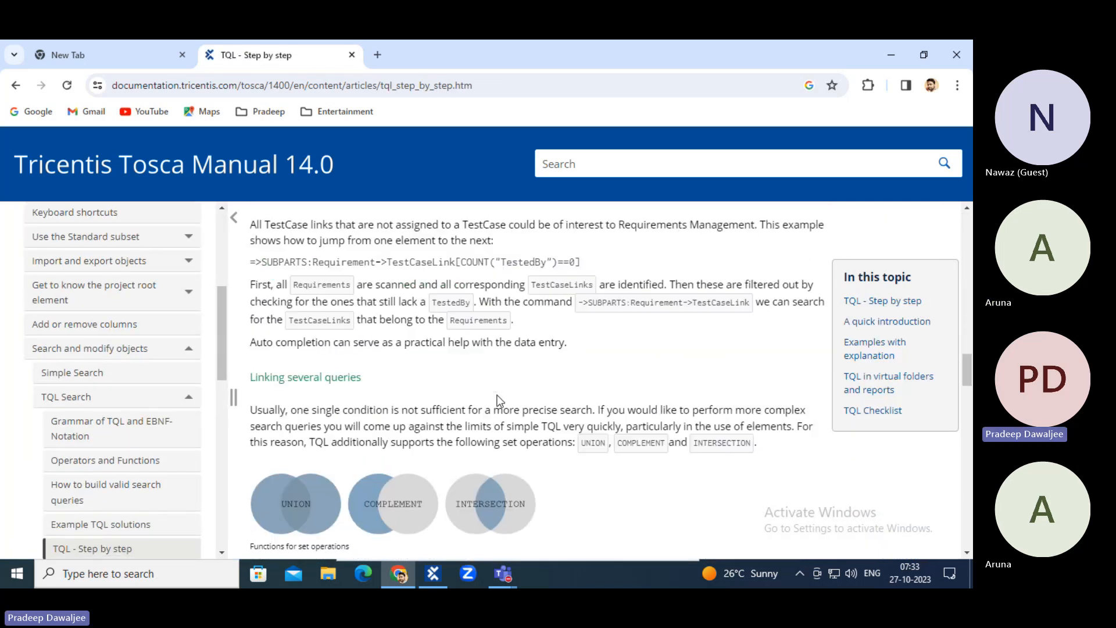
{"action": "scroll", "coordinate": [498, 401], "scroll_direction": "up", "scroll_amount": 5}
{"action": "scroll", "coordinate": [499, 401], "scroll_direction": "up", "scroll_amount": 4}
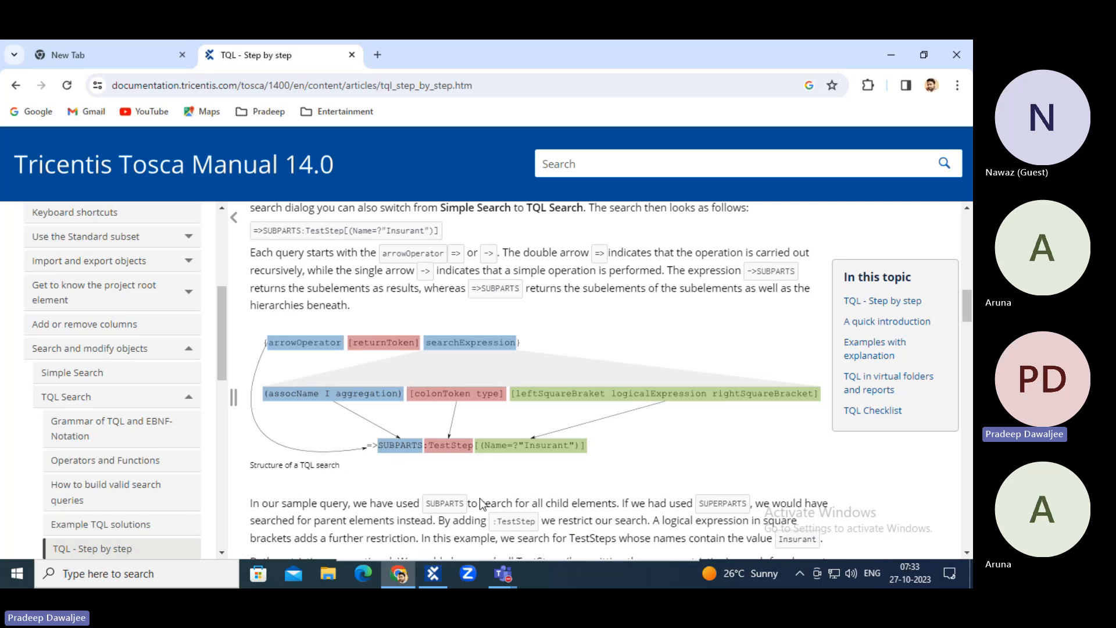
{"action": "scroll", "coordinate": [581, 420], "scroll_direction": "down", "scroll_amount": 3}
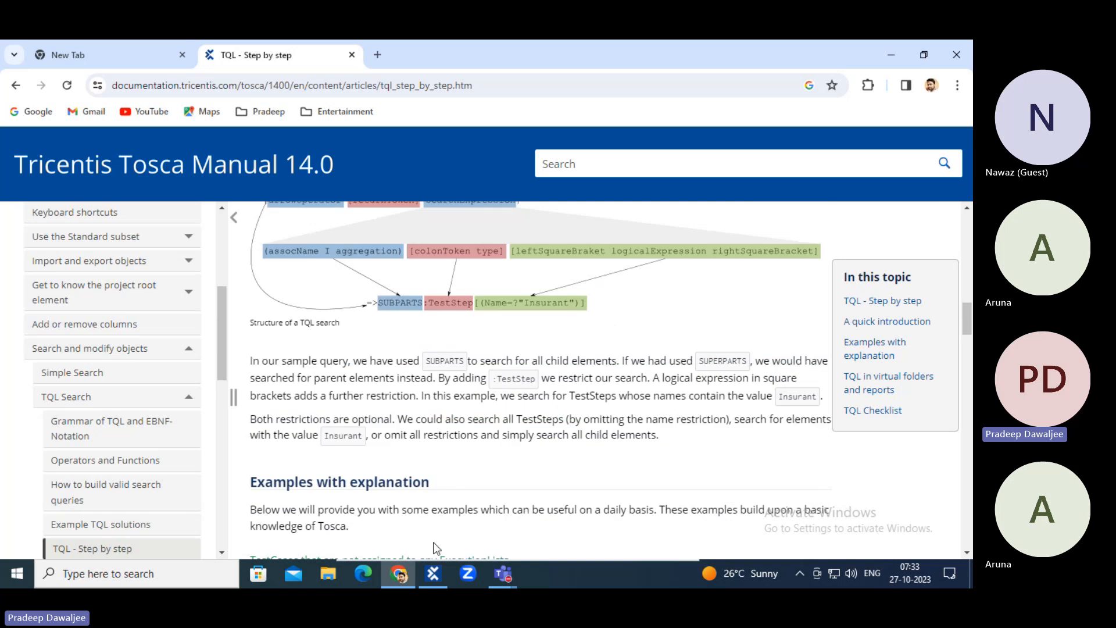
Step: Switch to Tosca Commander, examine the parts of the =>SUBPARTS:TestCaseItem query and run the search again
{"action": "left_click", "coordinate": [434, 574]}
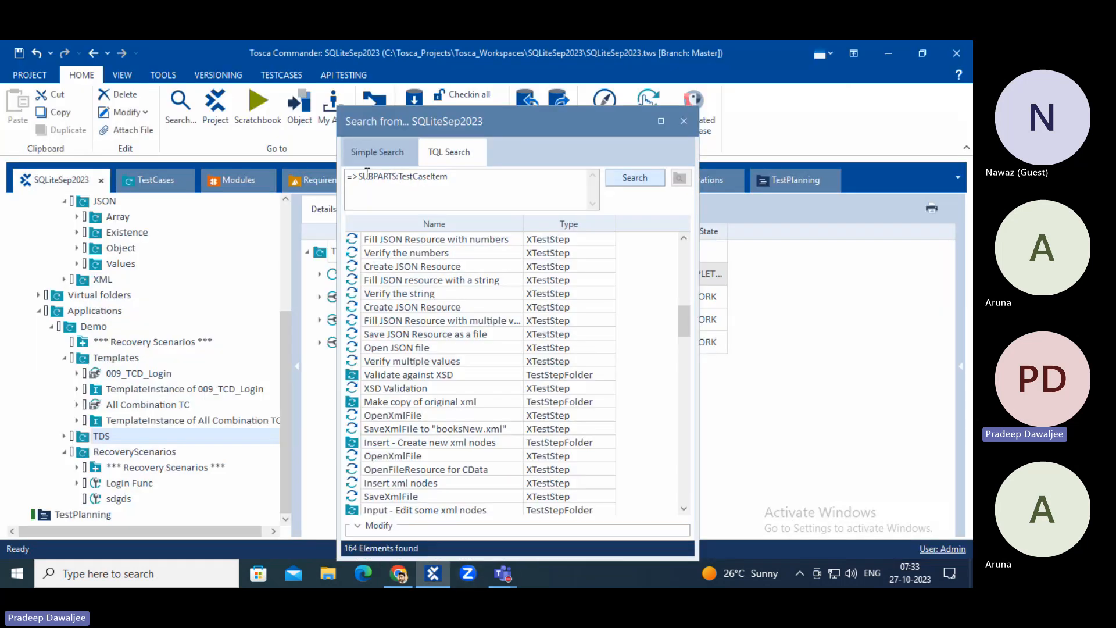
{"action": "double_click", "coordinate": [400, 176]}
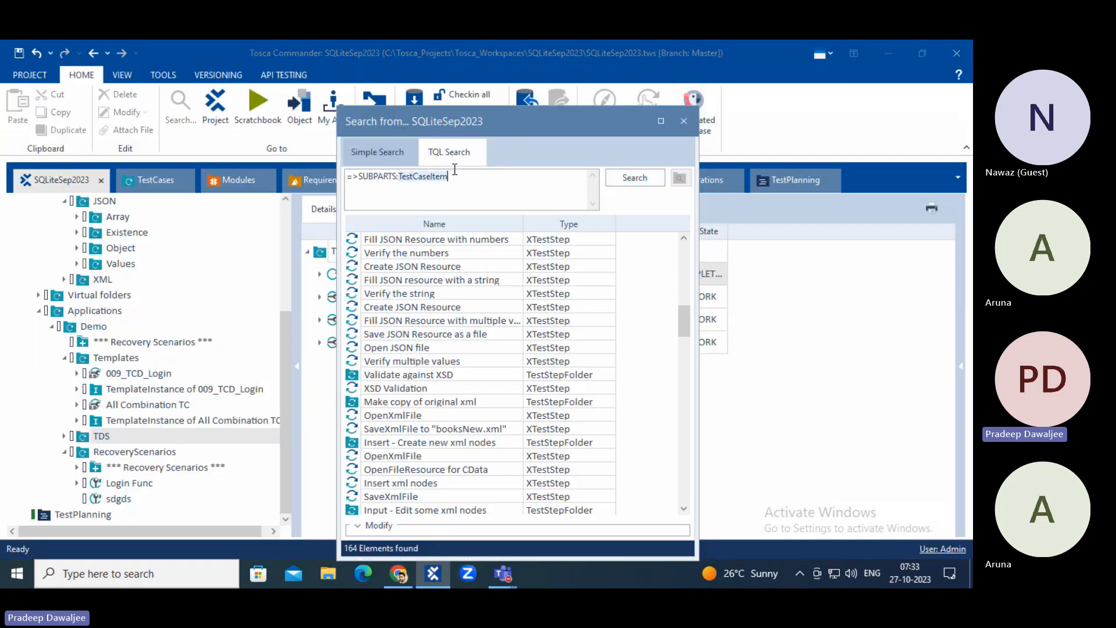
{"action": "left_click", "coordinate": [361, 179]}
{"action": "left_click", "coordinate": [632, 181]}
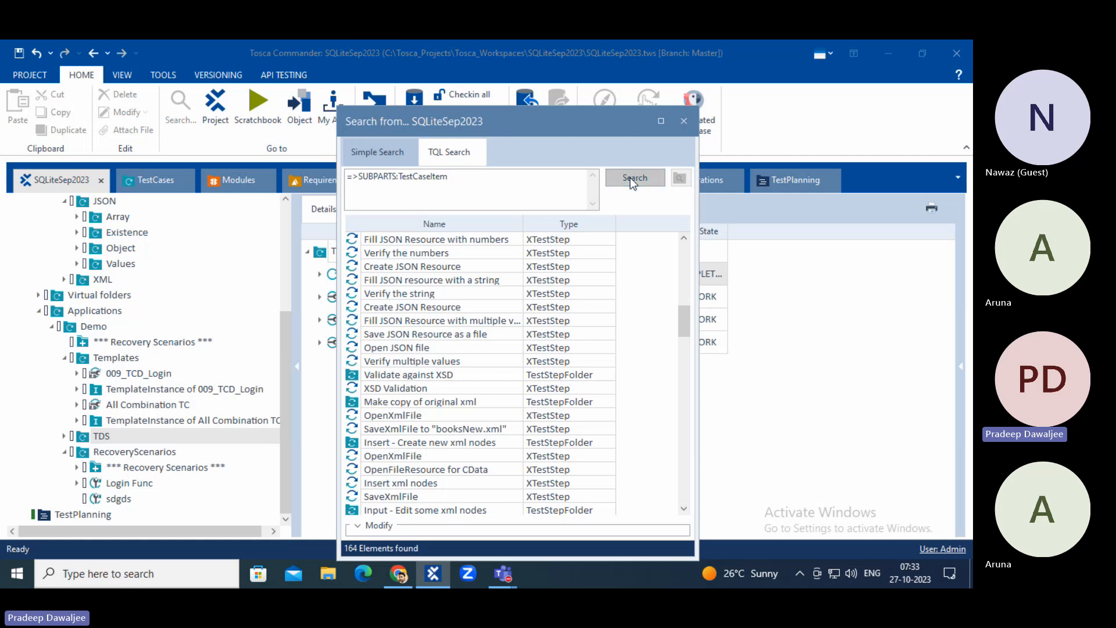
Step: Change the query to =>SUBPARTS:TestCaseTemplateInstance using the suggested object type and run the search
{"action": "left_click", "coordinate": [483, 182]}
{"action": "key", "text": "BackSpace"}
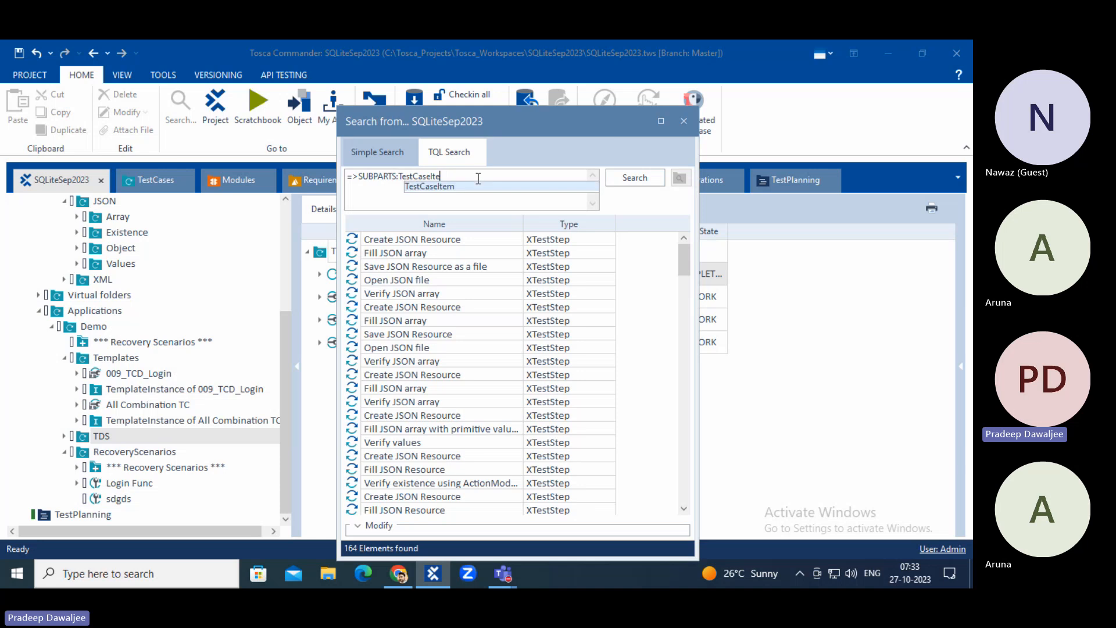
{"action": "key", "text": "BackSpace"}
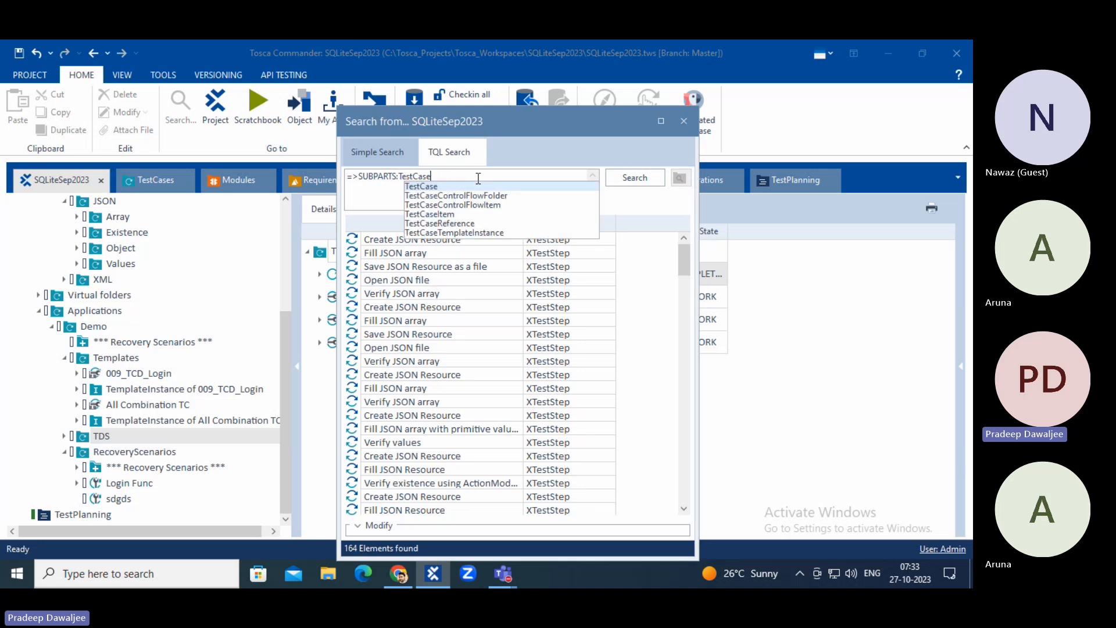
{"action": "left_click", "coordinate": [454, 234]}
{"action": "key", "text": "Return"}
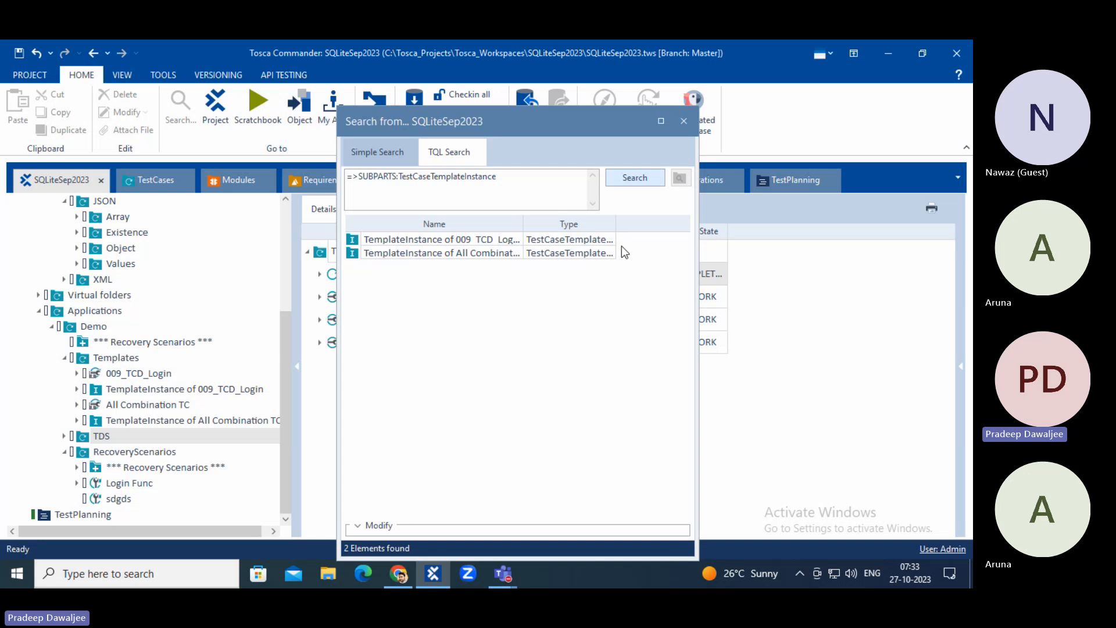
{"action": "left_click", "coordinate": [531, 179]}
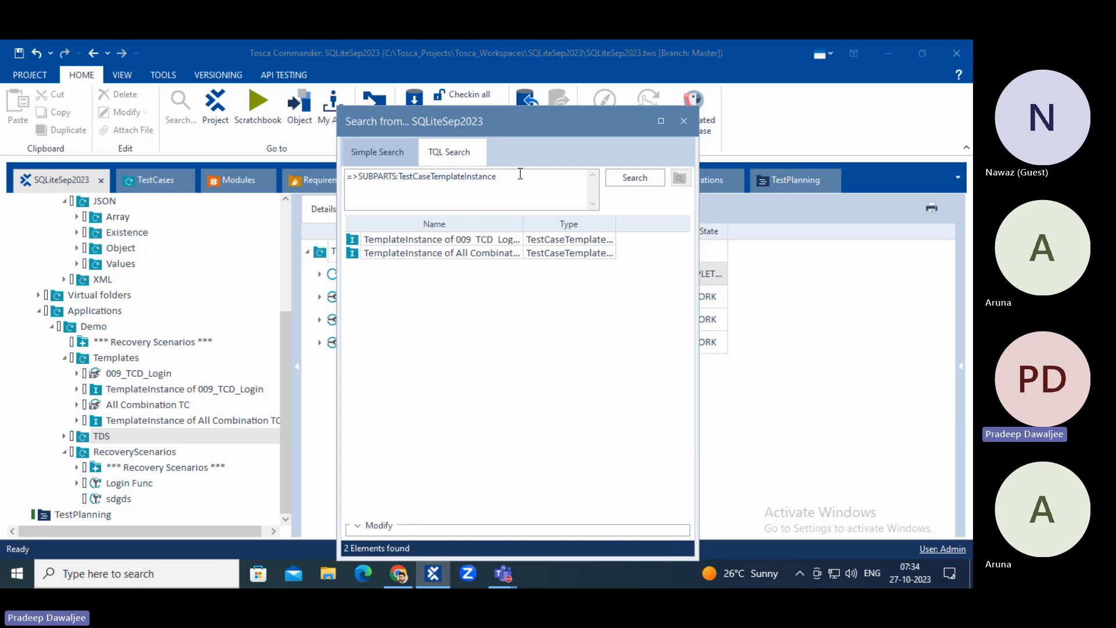
{"action": "type", "text": "[]"}
Step: Return to the Tosca manual in the browser and look through the article's linked queries, virtual folders and checklist sections
{"action": "left_click", "coordinate": [398, 574]}
{"action": "scroll", "coordinate": [404, 359], "scroll_direction": "down", "scroll_amount": 15}
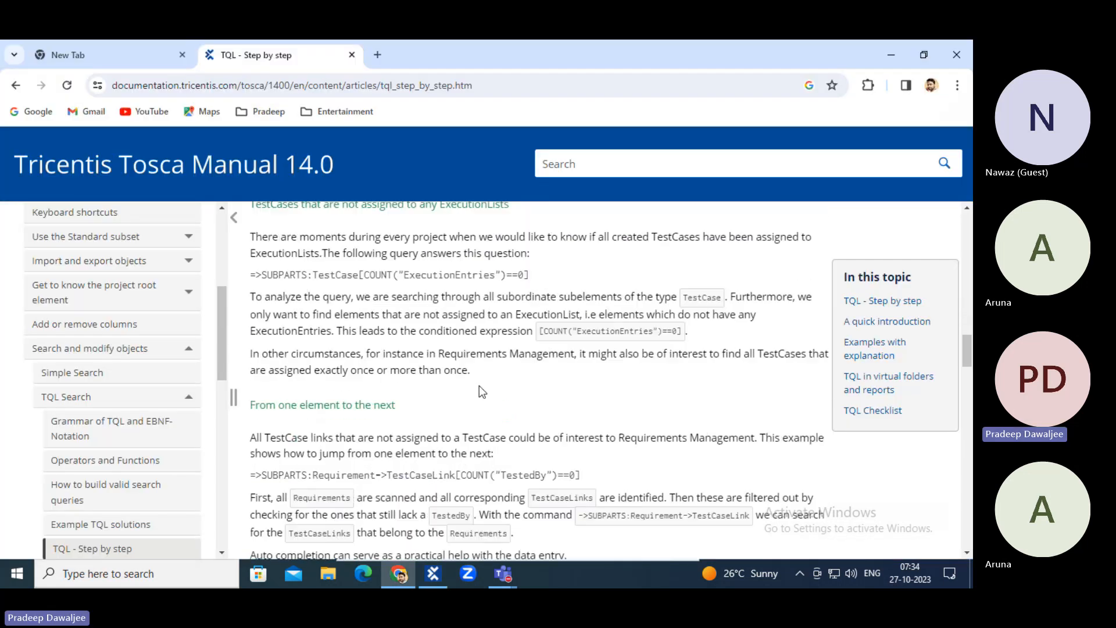
{"action": "scroll", "coordinate": [513, 364], "scroll_direction": "down", "scroll_amount": 4}
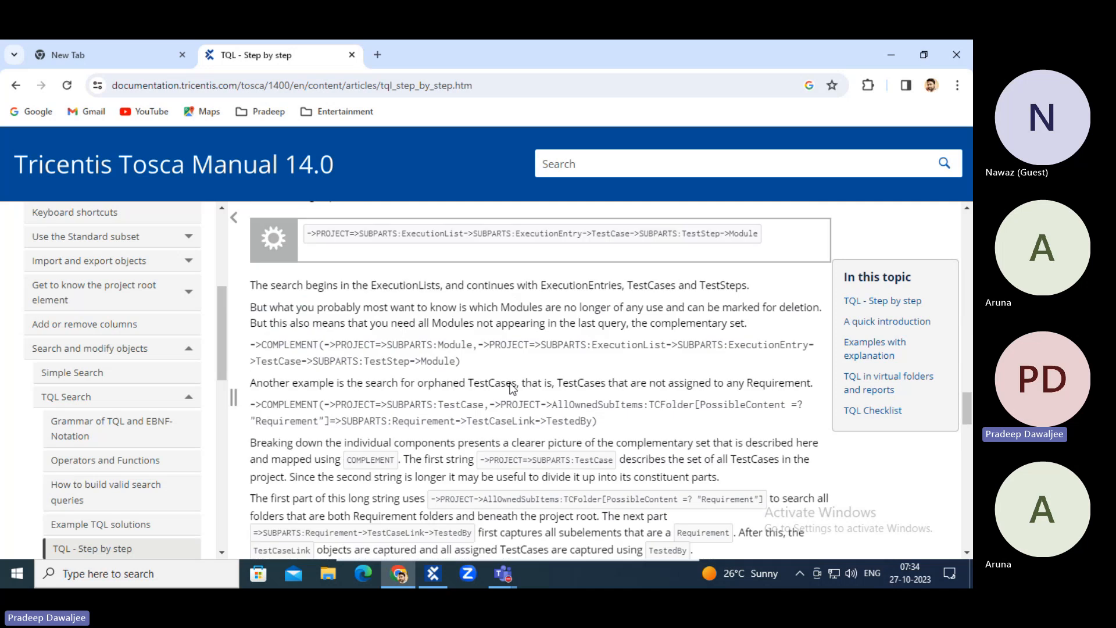
{"action": "scroll", "coordinate": [473, 401], "scroll_direction": "down", "scroll_amount": 3}
{"action": "scroll", "coordinate": [473, 401], "scroll_direction": "down", "scroll_amount": 7}
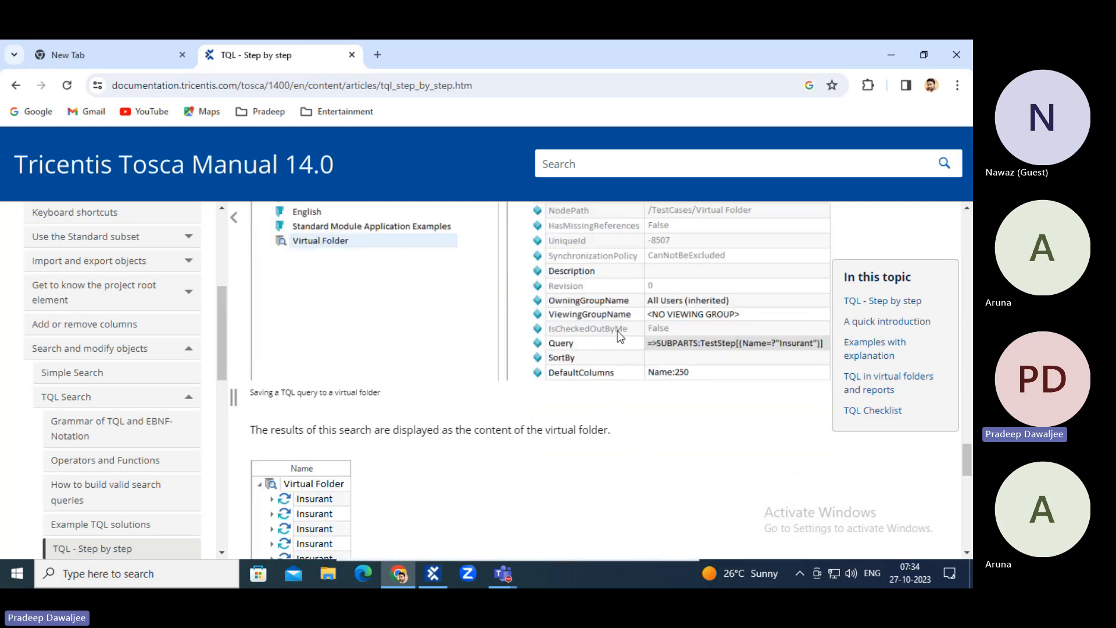
{"action": "scroll", "coordinate": [620, 337], "scroll_direction": "down", "scroll_amount": 4}
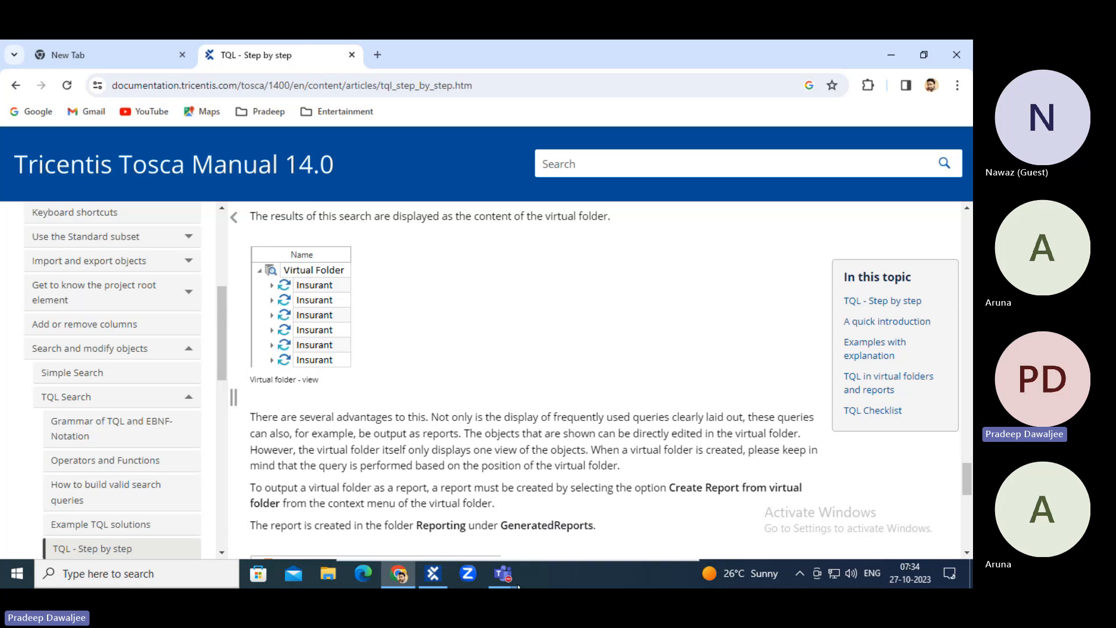
{"action": "scroll", "coordinate": [495, 411], "scroll_direction": "down", "scroll_amount": 8}
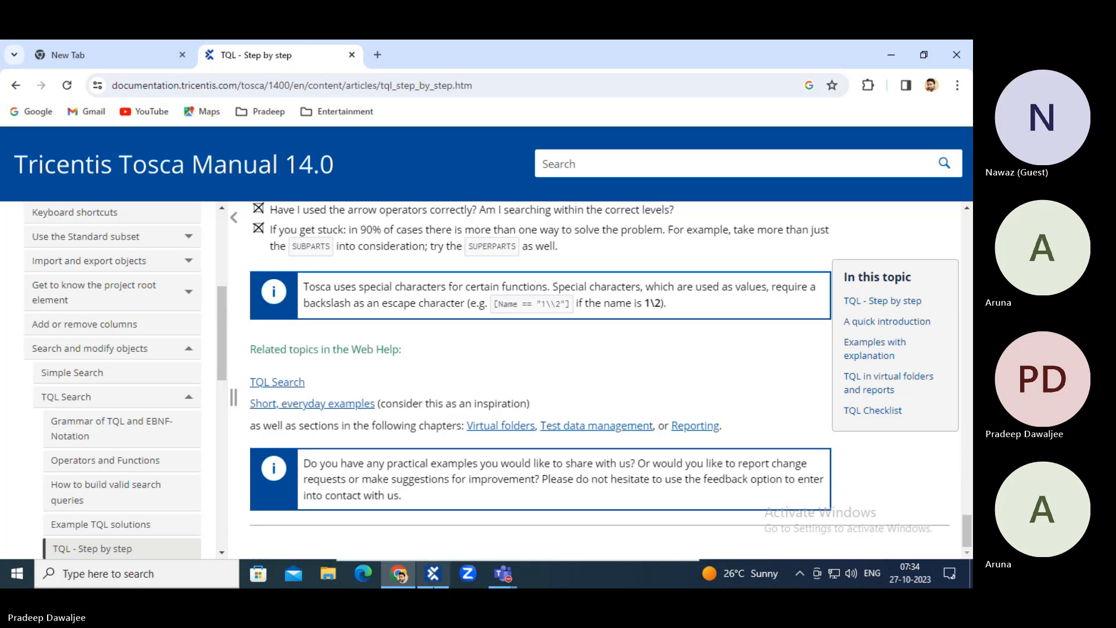
Step: Switch back to Tosca Commander and move the TQL search dialog slightly higher over the workspace
{"action": "left_click", "coordinate": [438, 578]}
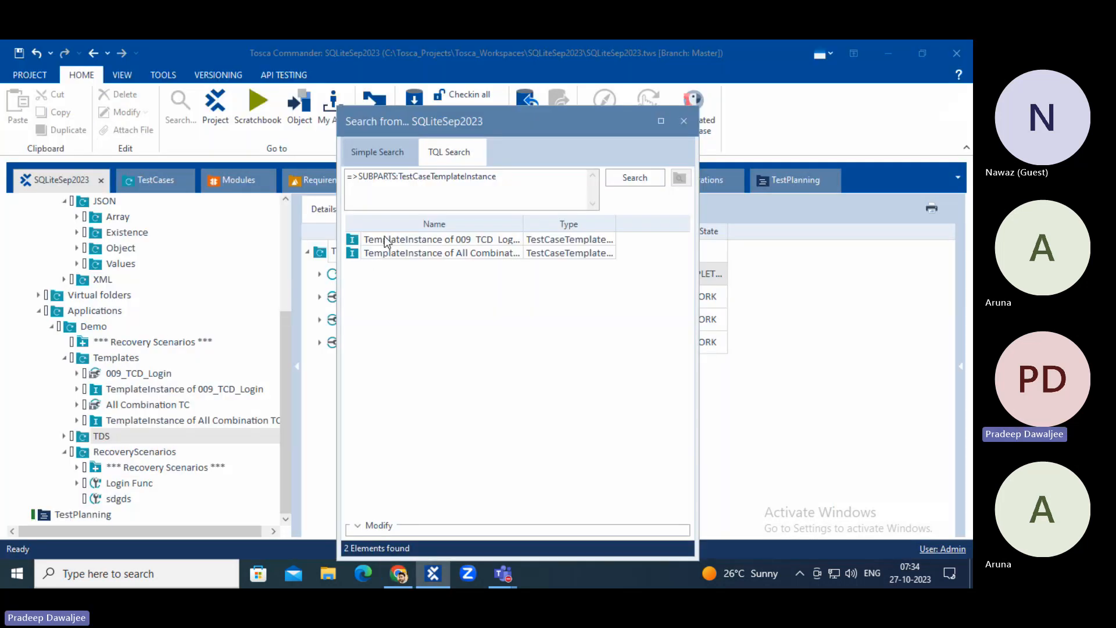
{"action": "left_click_drag", "start_coordinate": [466, 114], "coordinate": [448, 98]}
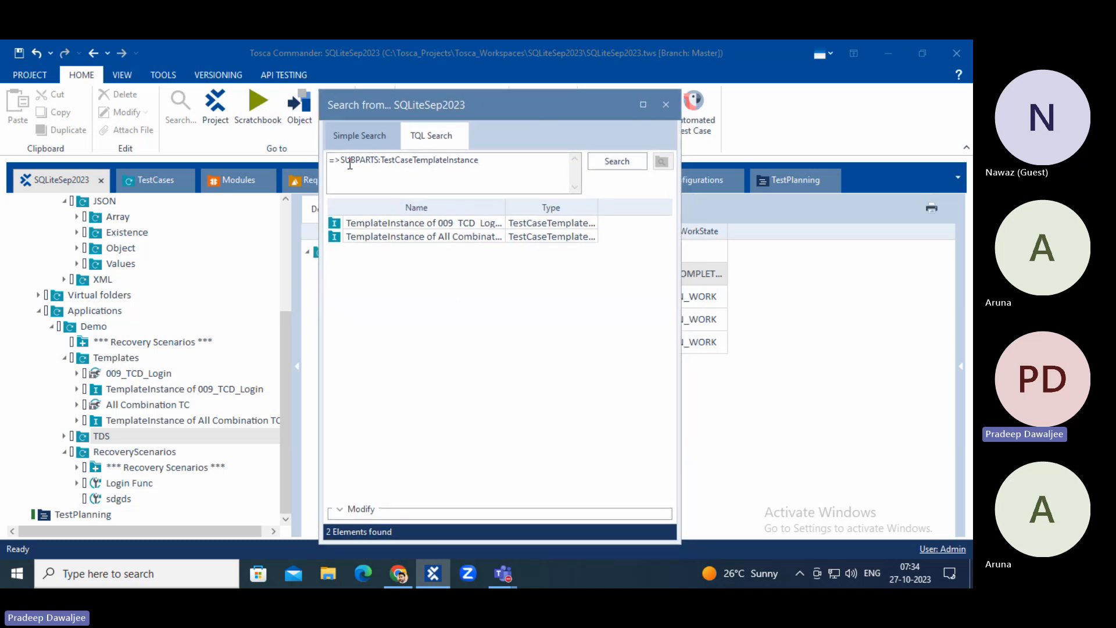
Step: Collapse the Standard module examples folder and open a TQL search from the TestCases folder
{"action": "scroll", "coordinate": [67, 363], "scroll_direction": "up", "scroll_amount": 4}
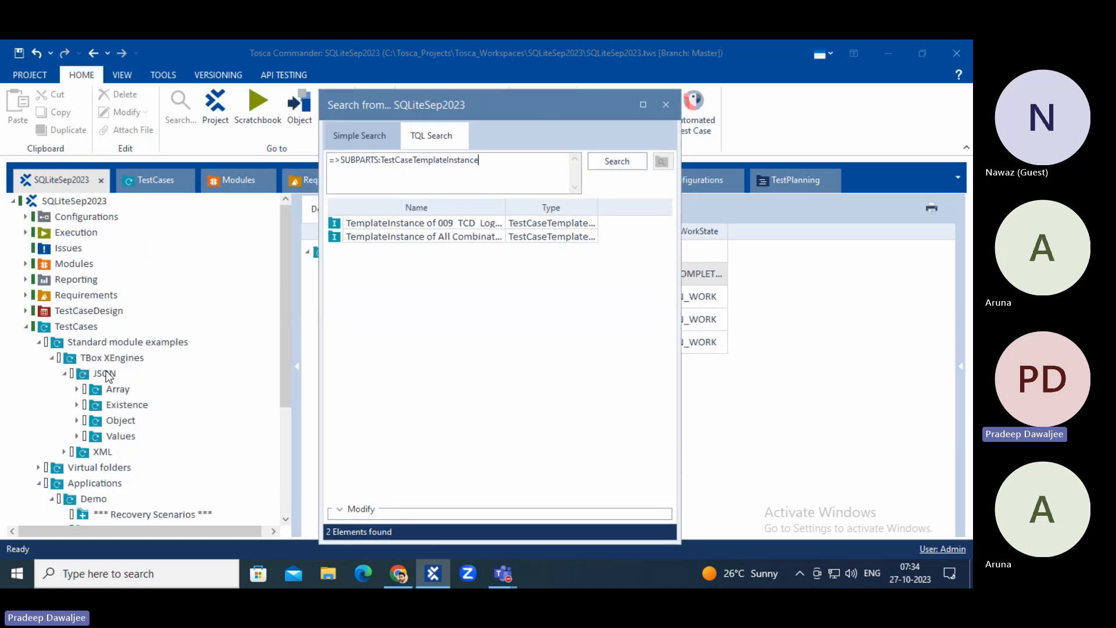
{"action": "scroll", "coordinate": [116, 407], "scroll_direction": "down", "scroll_amount": 3}
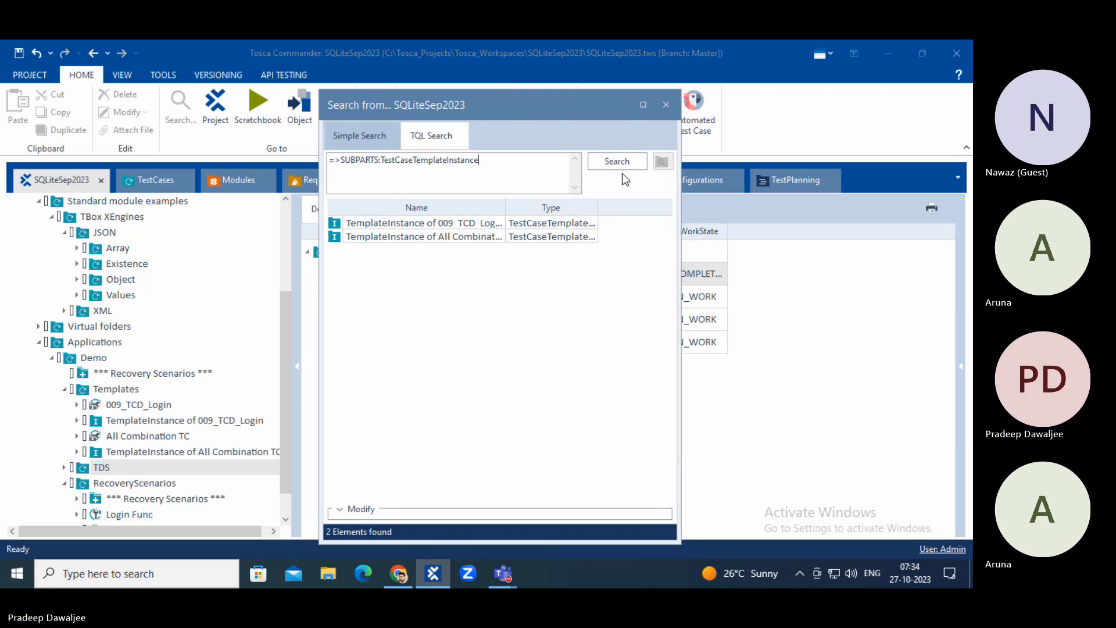
{"action": "scroll", "coordinate": [98, 275], "scroll_direction": "up", "scroll_amount": 3}
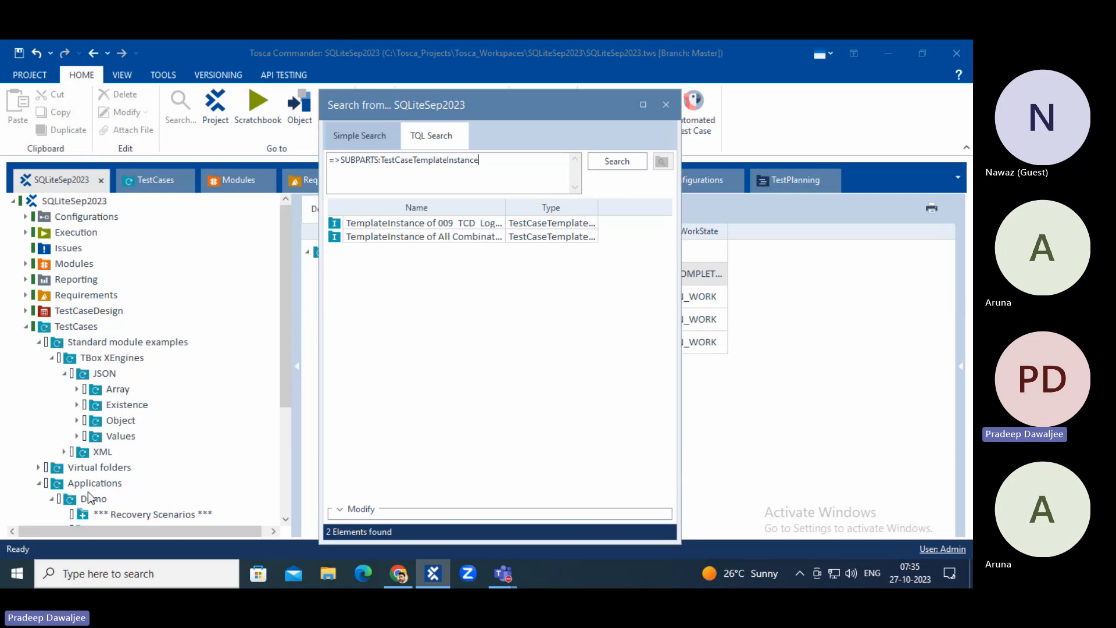
{"action": "left_click", "coordinate": [38, 341]}
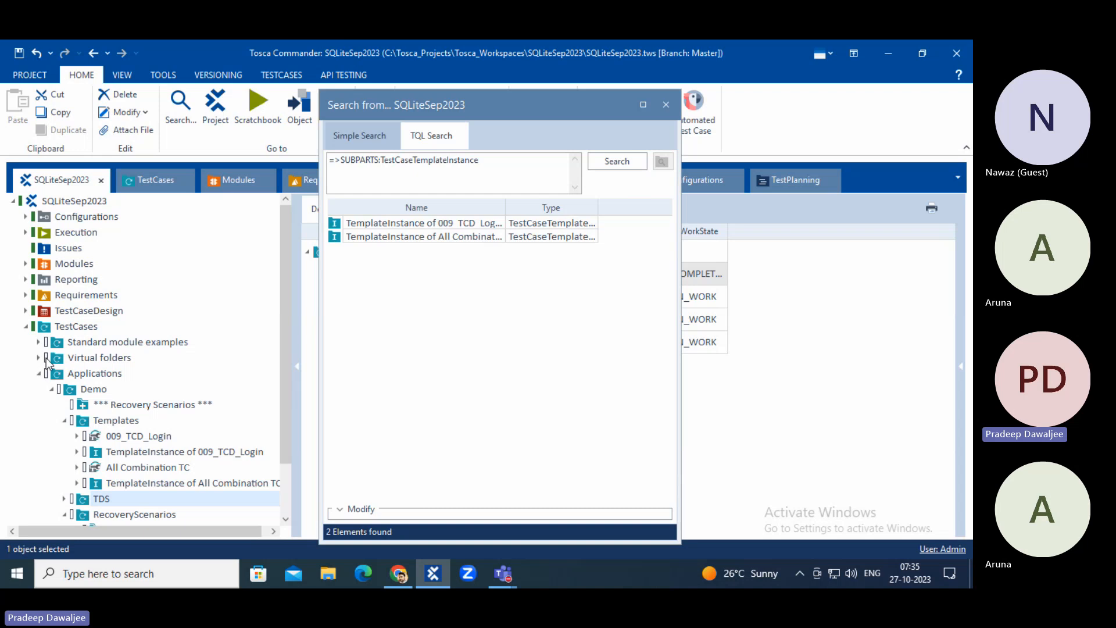
{"action": "left_click", "coordinate": [76, 326]}
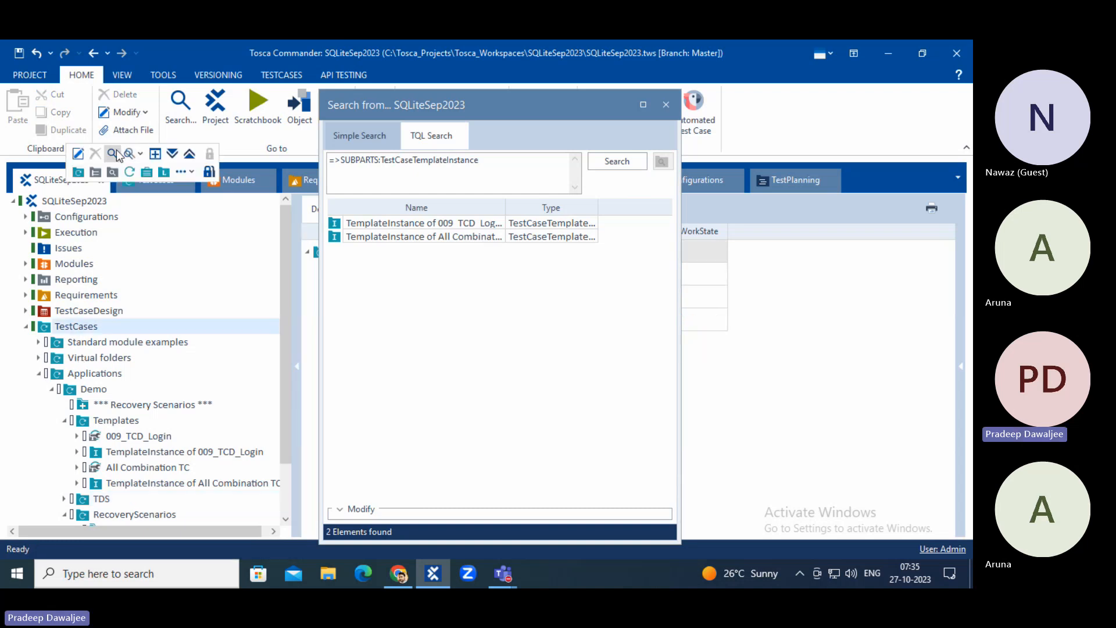
{"action": "left_click", "coordinate": [114, 154]}
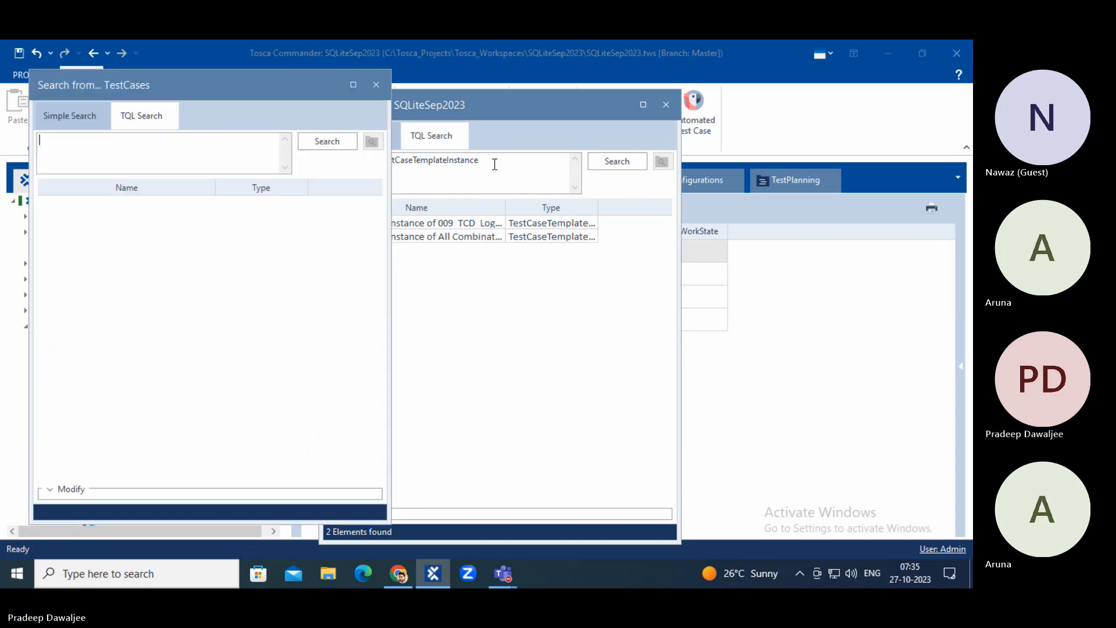
Step: Copy the =>SUBPARTS:TestCaseTemplateInstance query from the project search into the TestCases search, run it and move that dialog lower
{"action": "key", "text": "ctrl+a"}
{"action": "key", "text": "ctrl+c"}
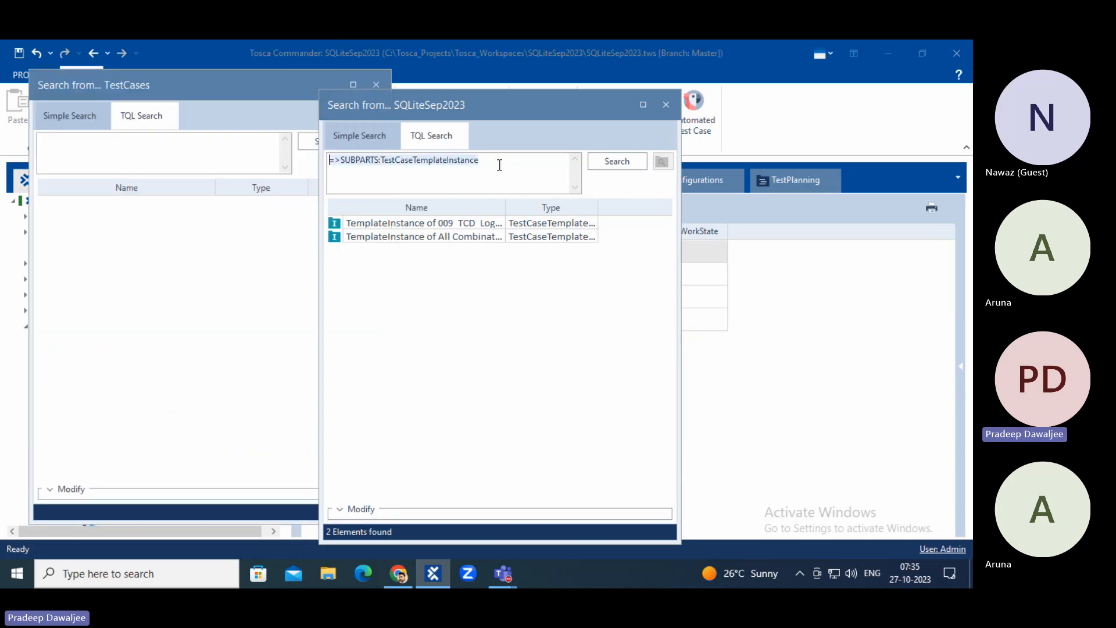
{"action": "left_click", "coordinate": [210, 143]}
{"action": "key", "text": "ctrl+v"}
{"action": "left_click", "coordinate": [335, 145]}
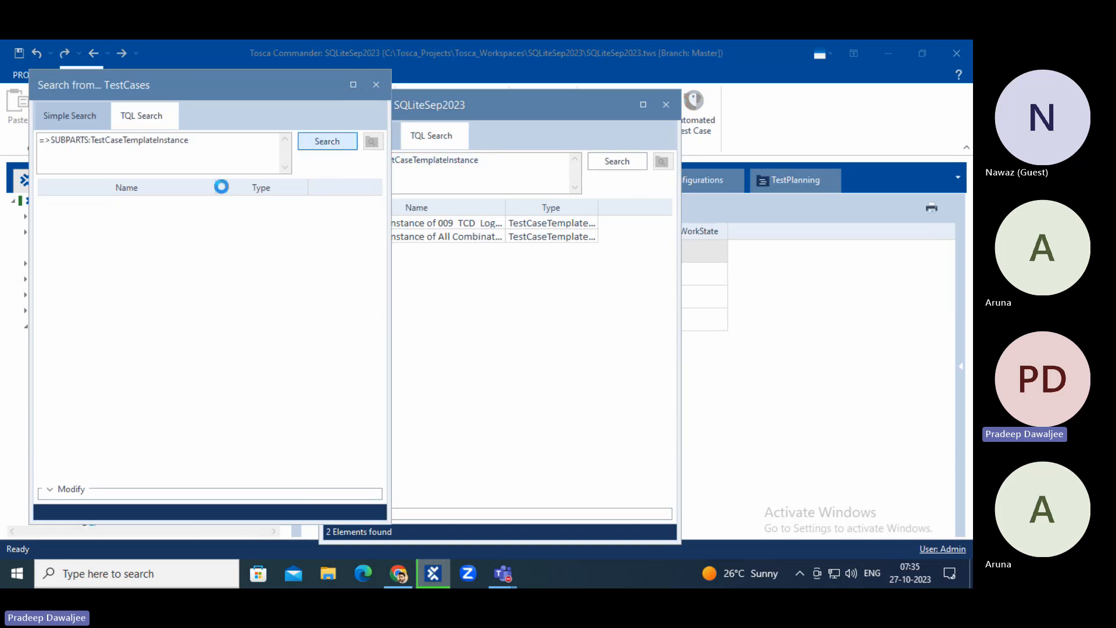
{"action": "left_click_drag", "start_coordinate": [188, 85], "coordinate": [261, 218]}
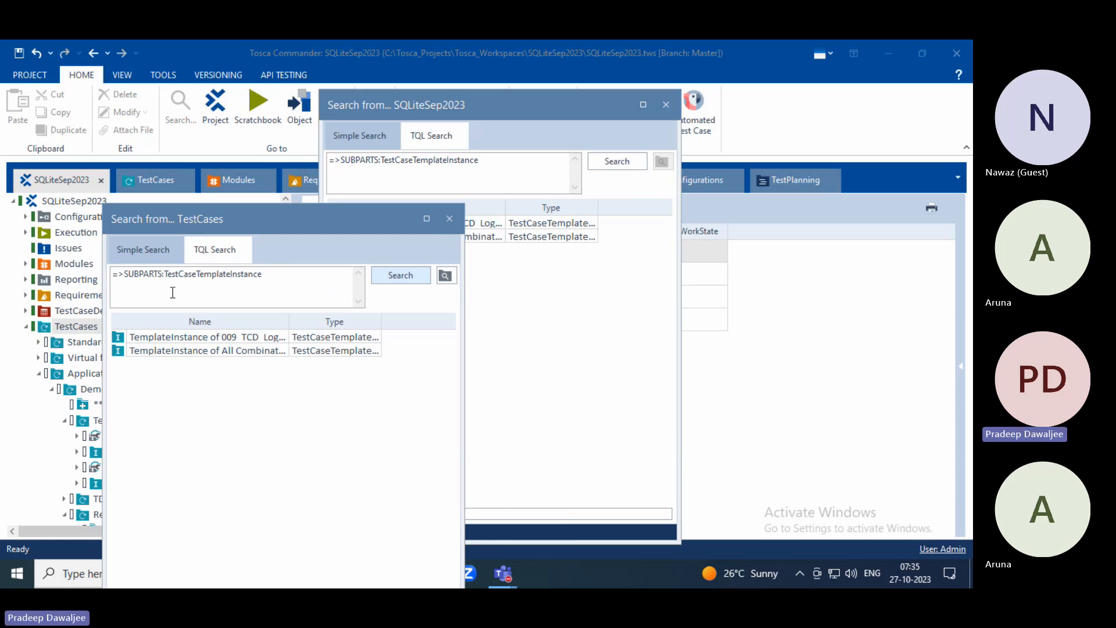
Step: Compare the query and results of the TestCases search with those of the project-level search
{"action": "left_click_drag", "start_coordinate": [114, 274], "coordinate": [261, 287]}
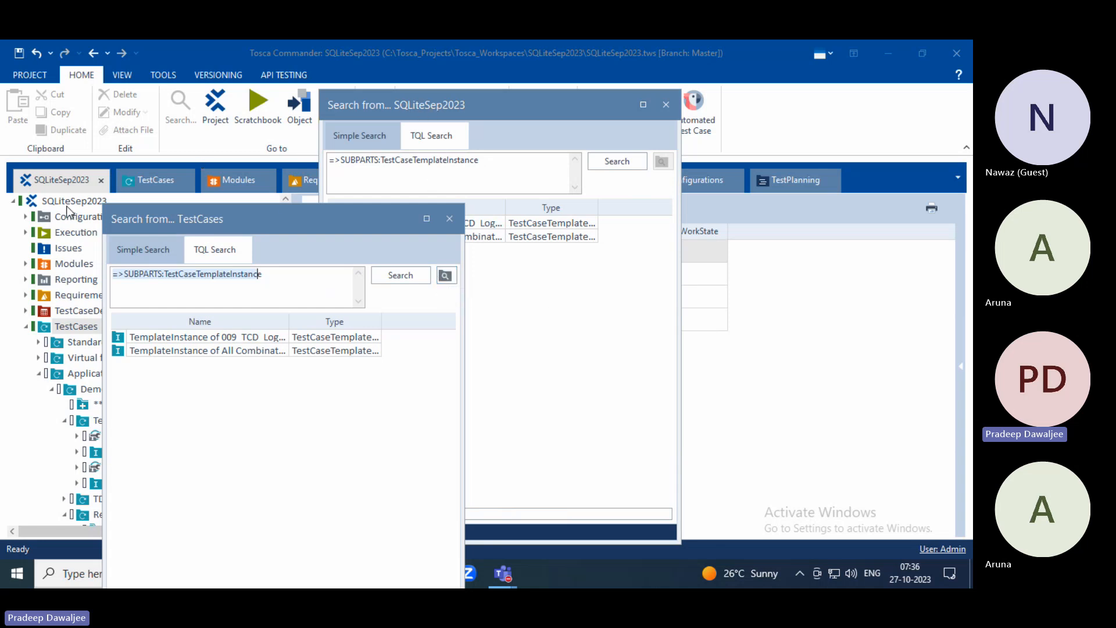
{"action": "left_click", "coordinate": [619, 166]}
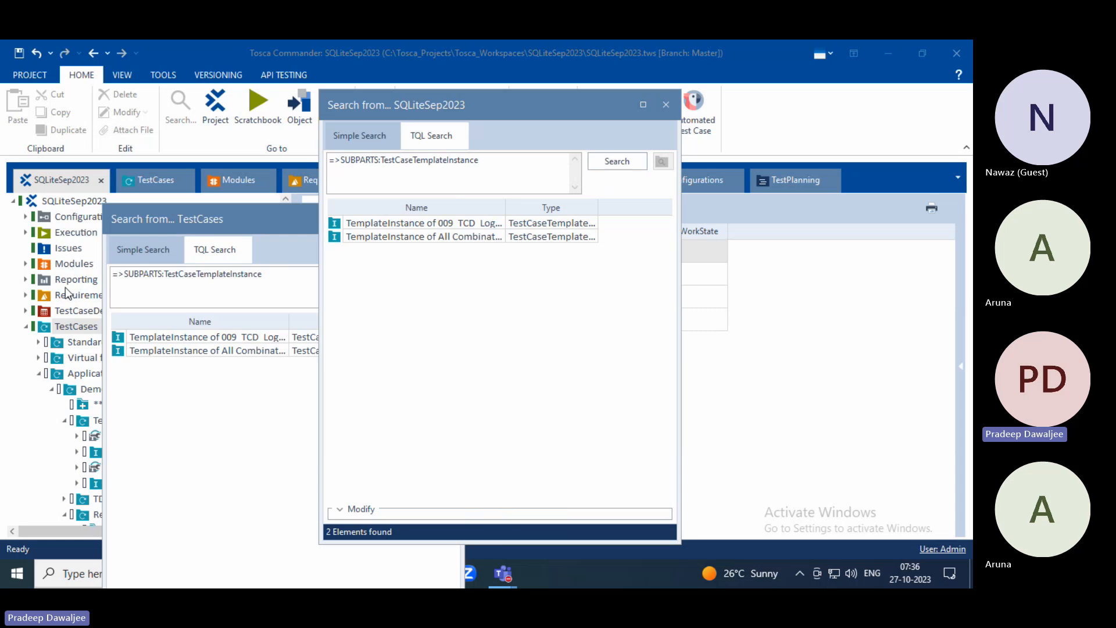
{"action": "left_click", "coordinate": [281, 243]}
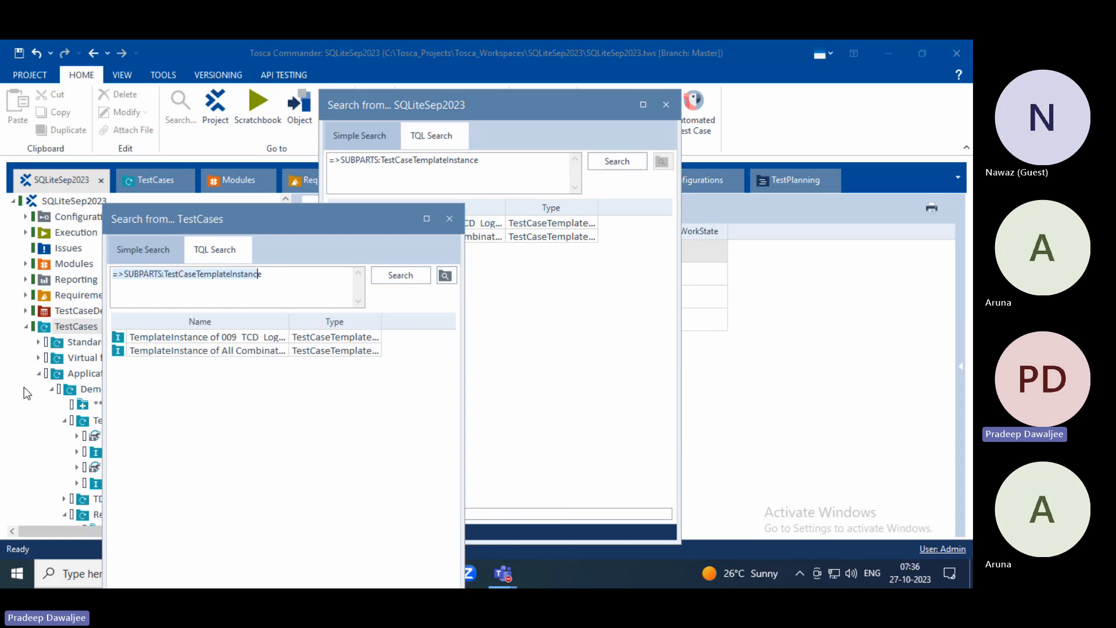
Step: Save the TestCases search as a virtual folder named ToGetTemplates
{"action": "left_click", "coordinate": [446, 277]}
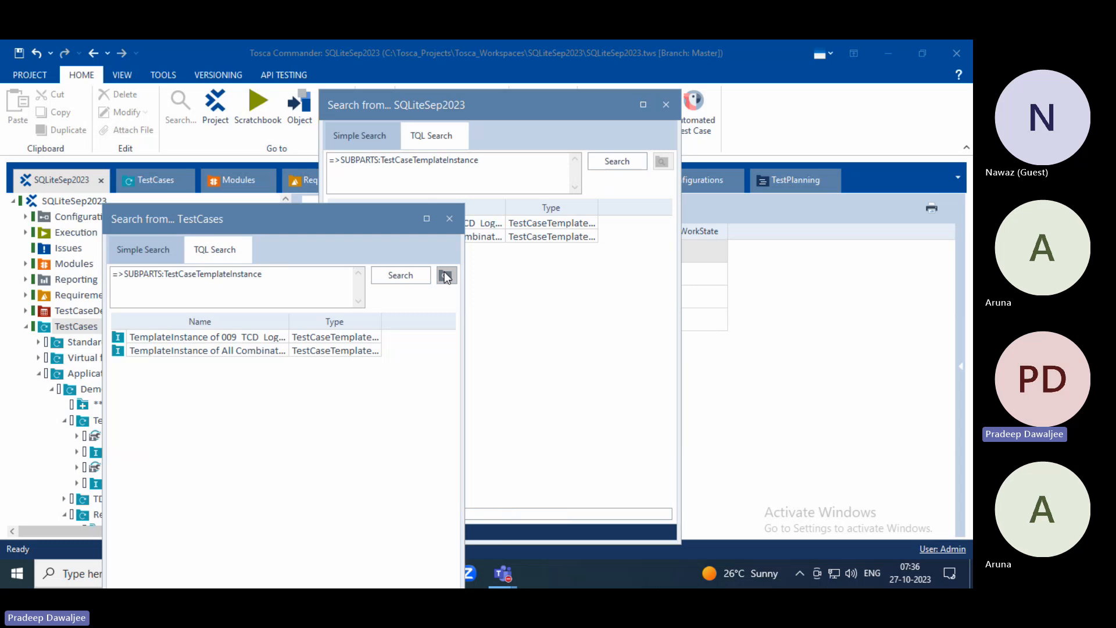
{"action": "left_click", "coordinate": [539, 304]}
{"action": "left_click_drag", "start_coordinate": [575, 303], "coordinate": [369, 306]}
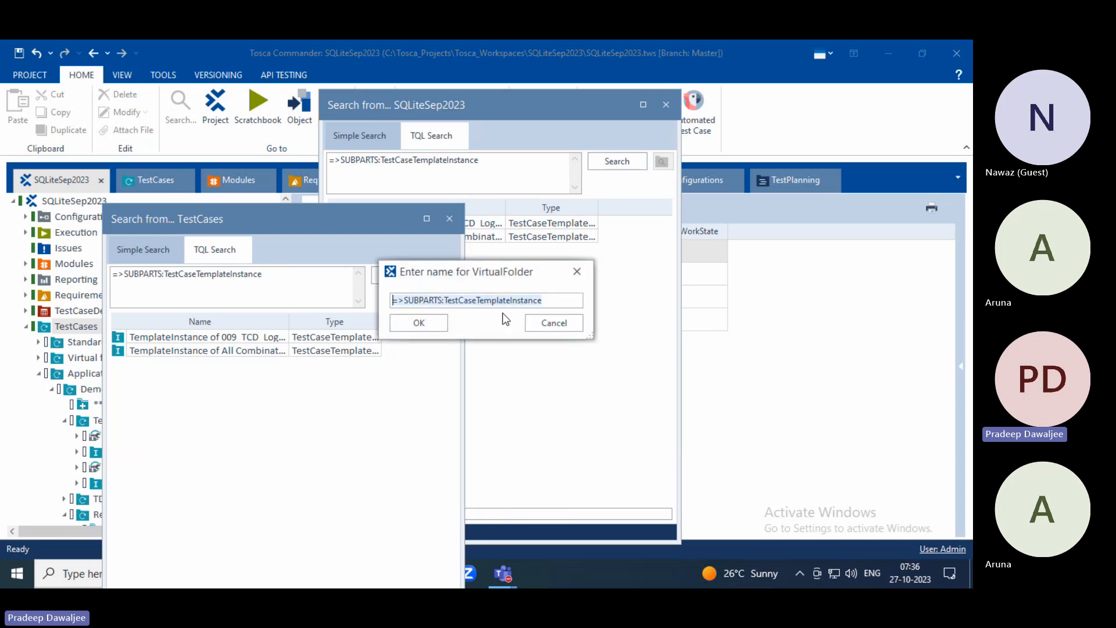
{"action": "type", "text": "To"}
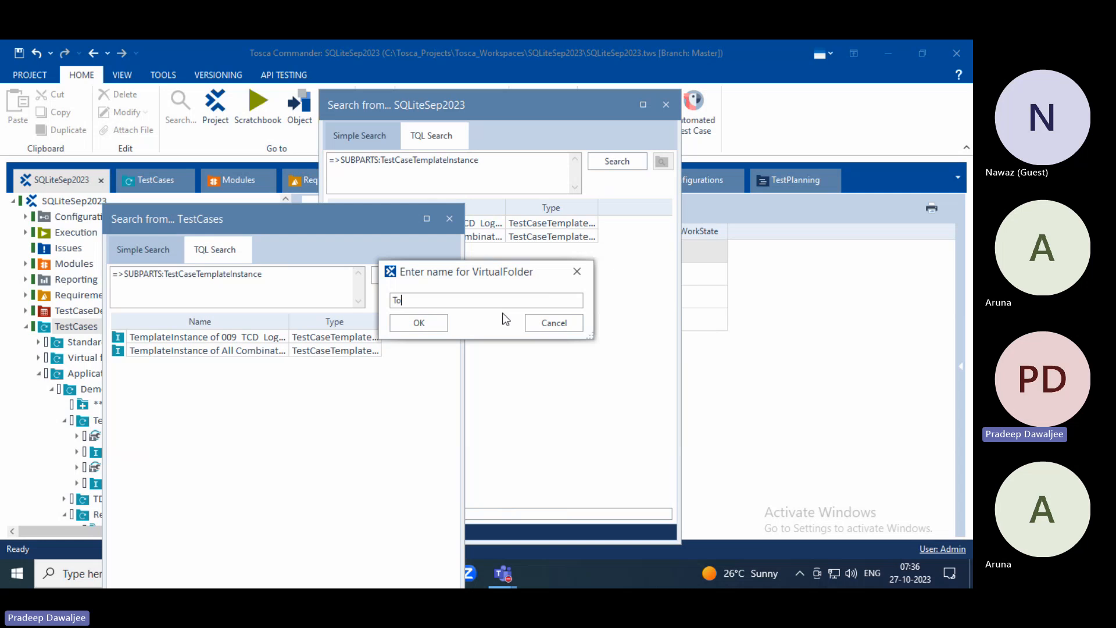
{"action": "type", "text": "GetTempl"}
{"action": "key", "text": "BackSpace"}
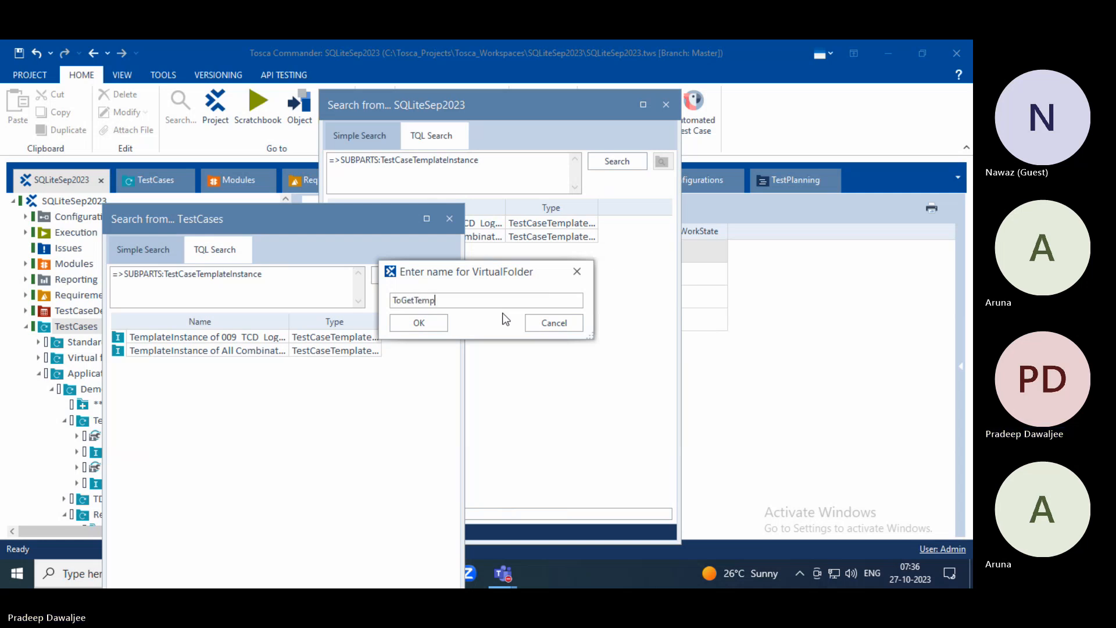
{"action": "type", "text": "lates"}
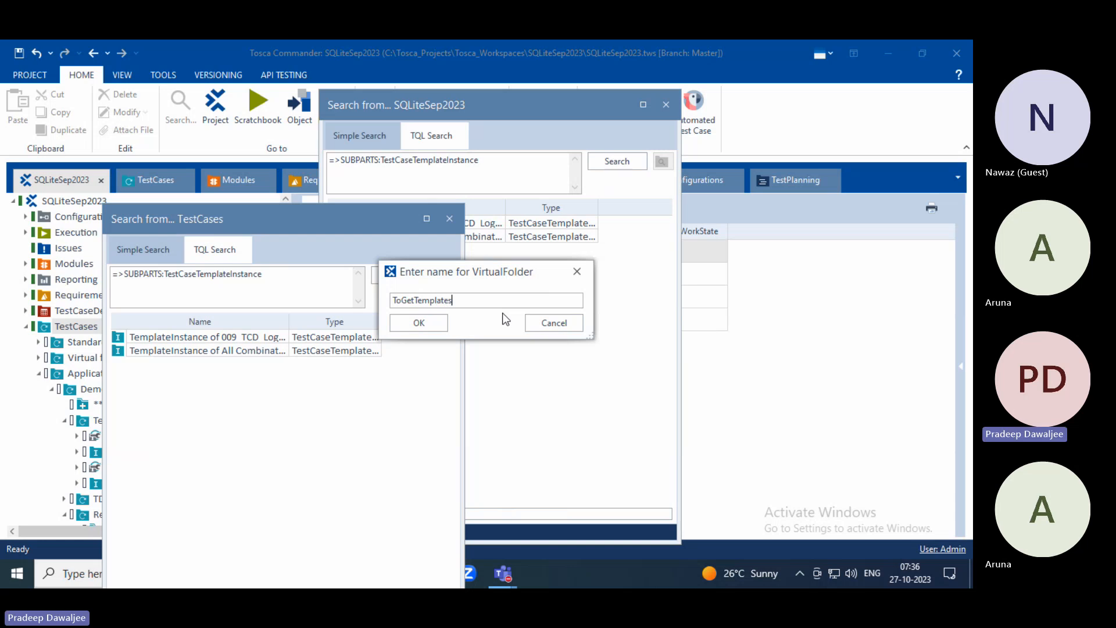
{"action": "left_click", "coordinate": [437, 325]}
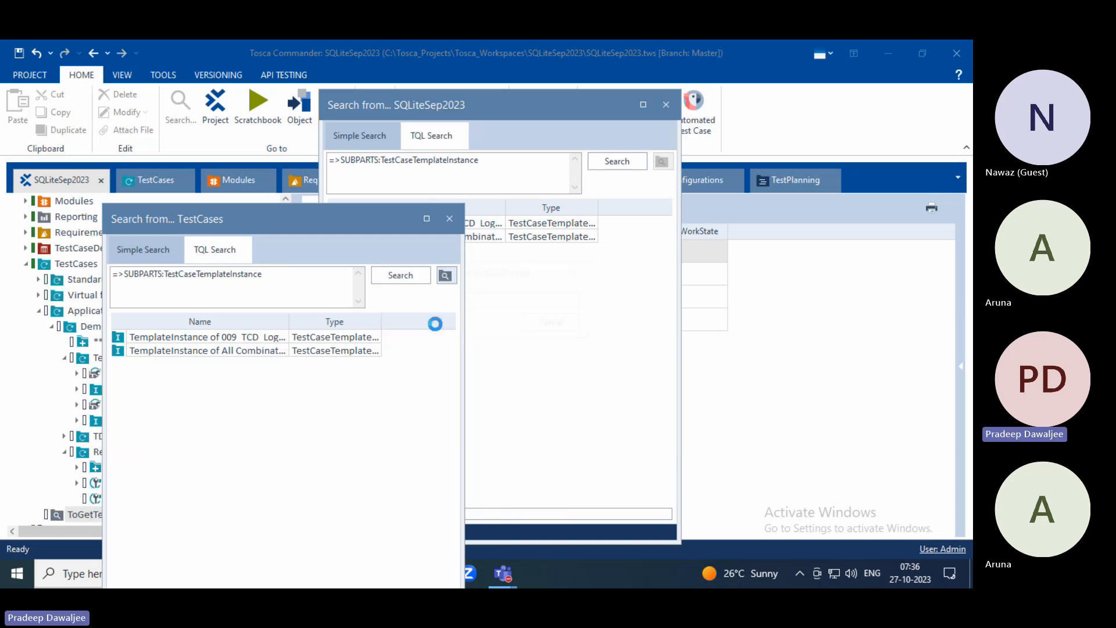
Step: Close the TestCases search and select the ToGetTemplates virtual folder, collapsing the Applications folder above it
{"action": "left_click", "coordinate": [455, 225]}
{"action": "left_click", "coordinate": [39, 311]}
{"action": "left_click", "coordinate": [42, 312]}
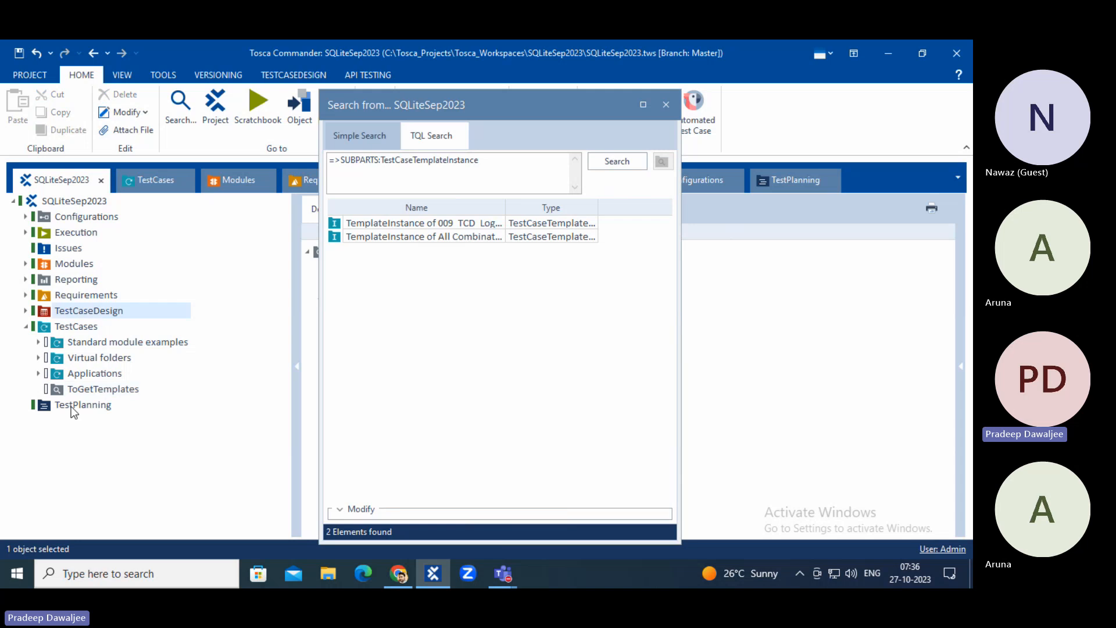
{"action": "left_click", "coordinate": [65, 390]}
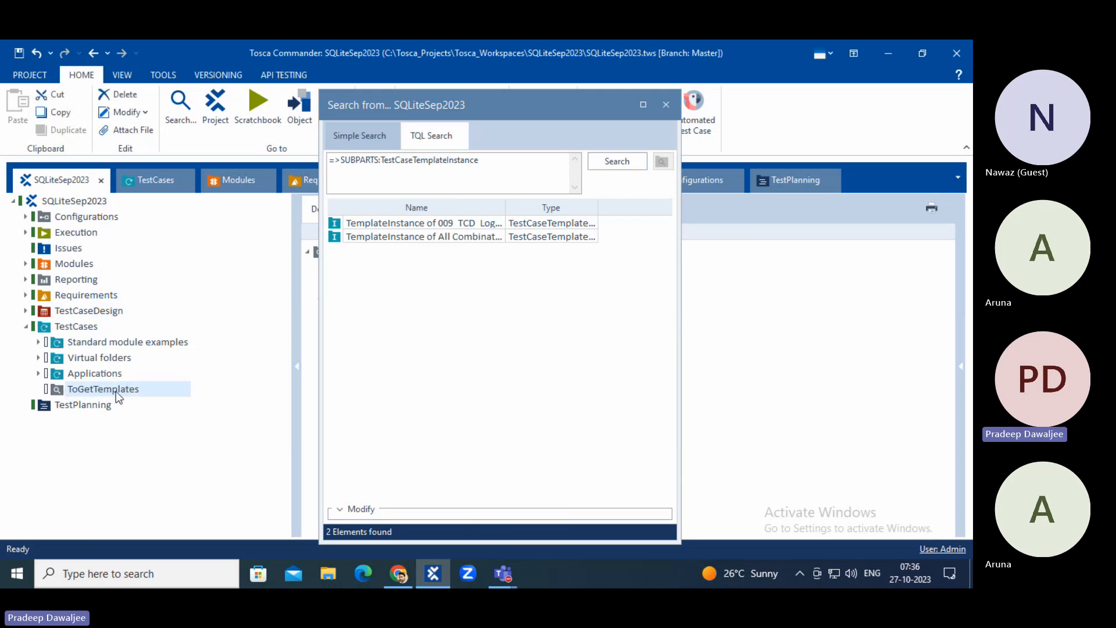
Step: Open the ToGetTemplates folder's query for editing, examine its SUBPARTS and object type parts, and close it with the query as is
{"action": "right_click", "coordinate": [95, 388]}
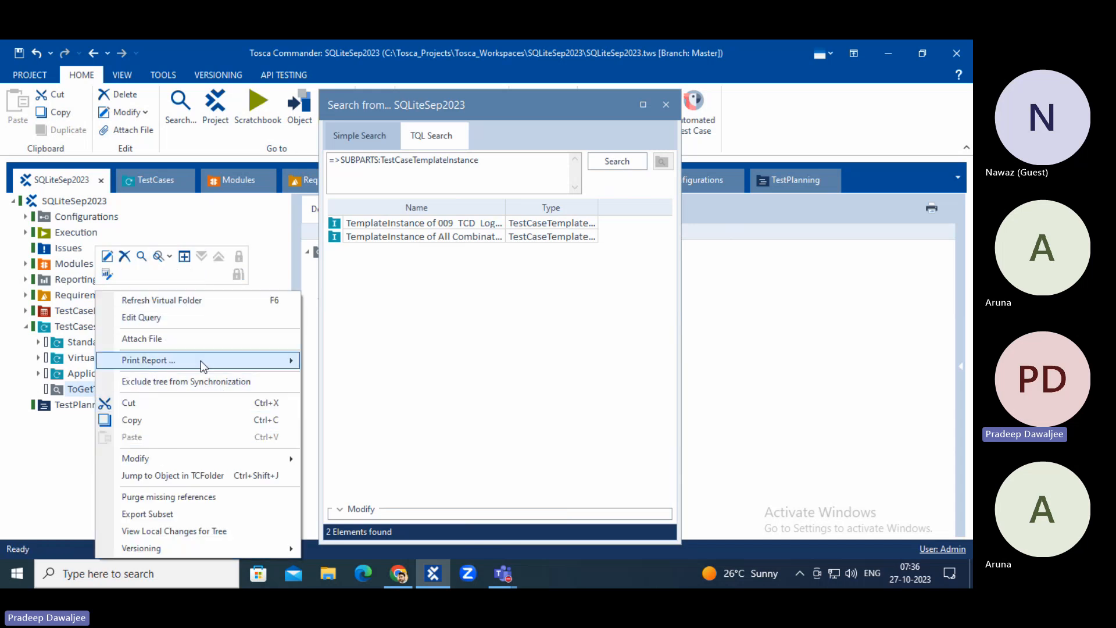
{"action": "left_click", "coordinate": [160, 329]}
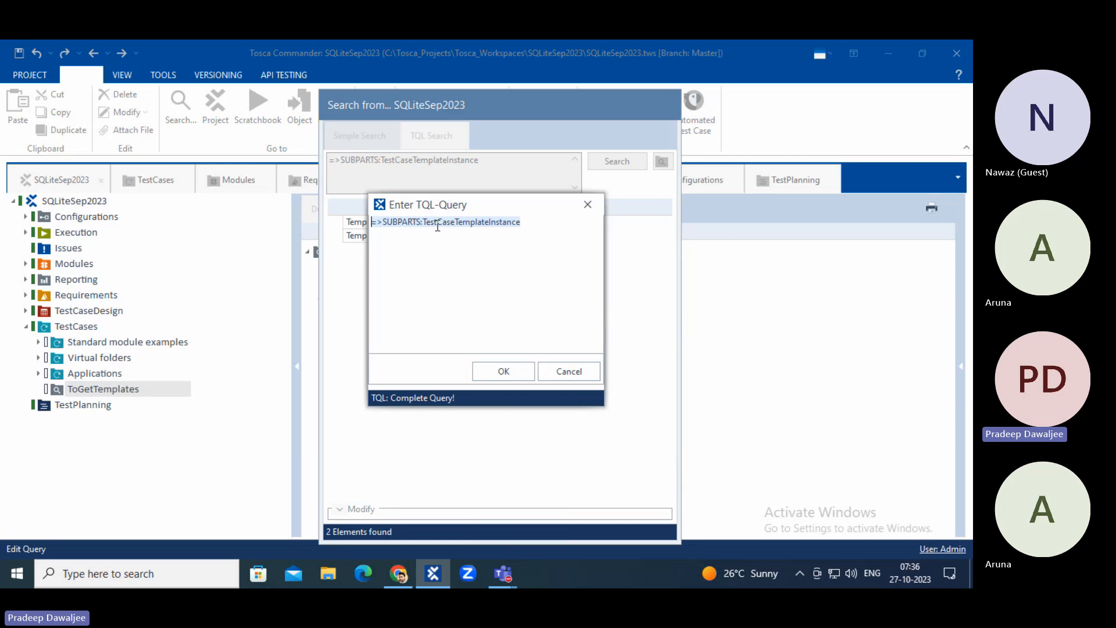
{"action": "left_click", "coordinate": [428, 229]}
{"action": "left_click_drag", "start_coordinate": [380, 227], "coordinate": [473, 234]}
{"action": "left_click", "coordinate": [537, 227]}
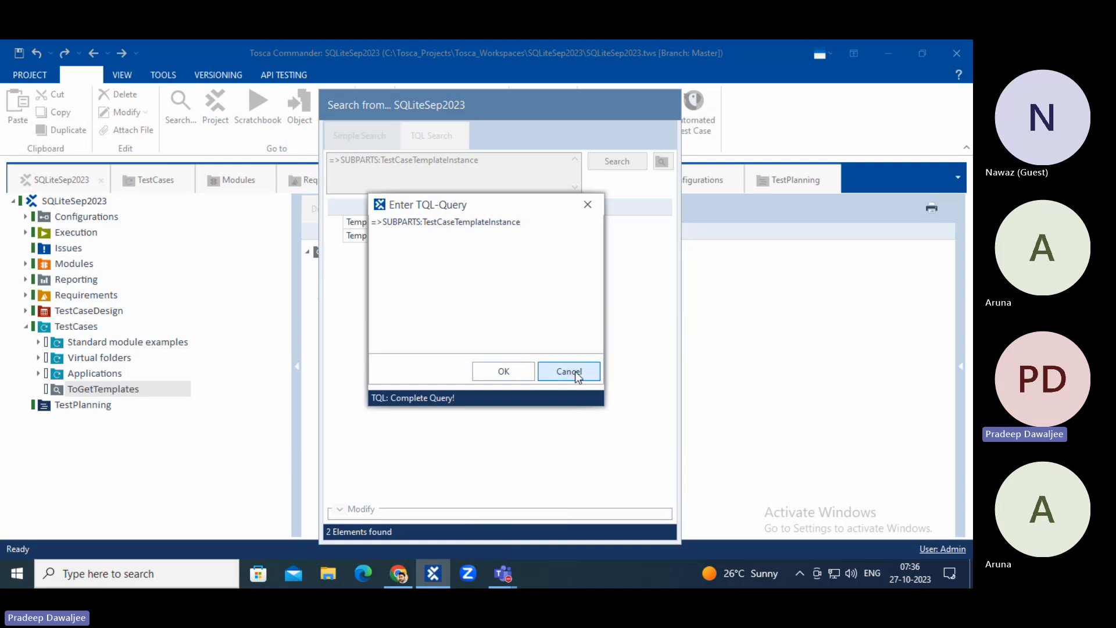
{"action": "left_click", "coordinate": [526, 376]}
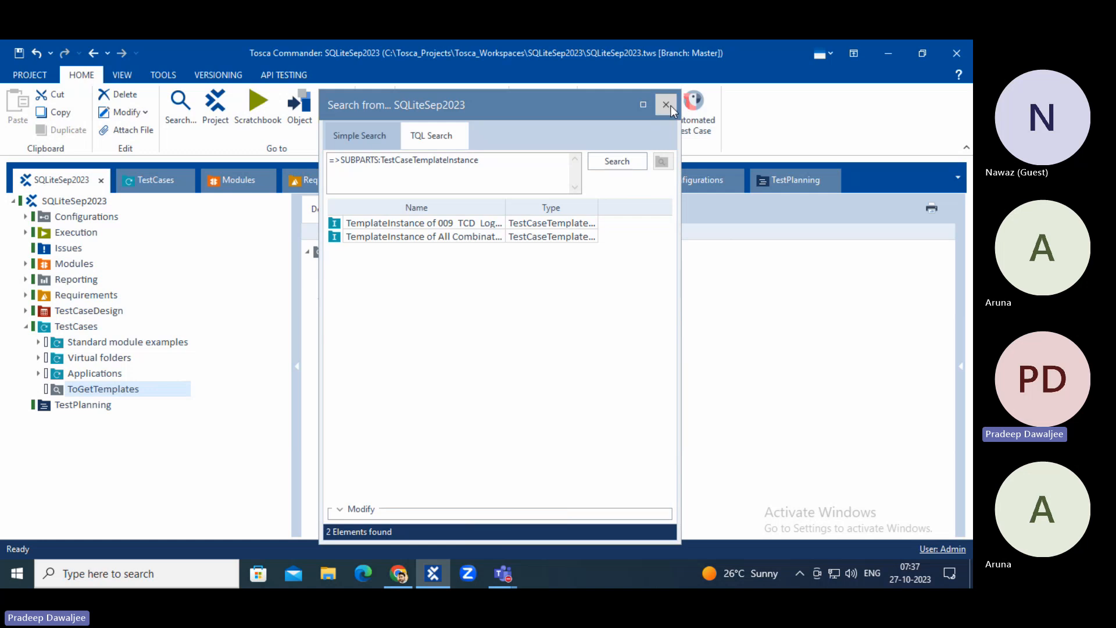
Step: Move the project search dialog aside, inspect the template instances in ToGetTemplates and collapse the All Combination TC instance
{"action": "left_click_drag", "start_coordinate": [650, 109], "coordinate": [795, 209]}
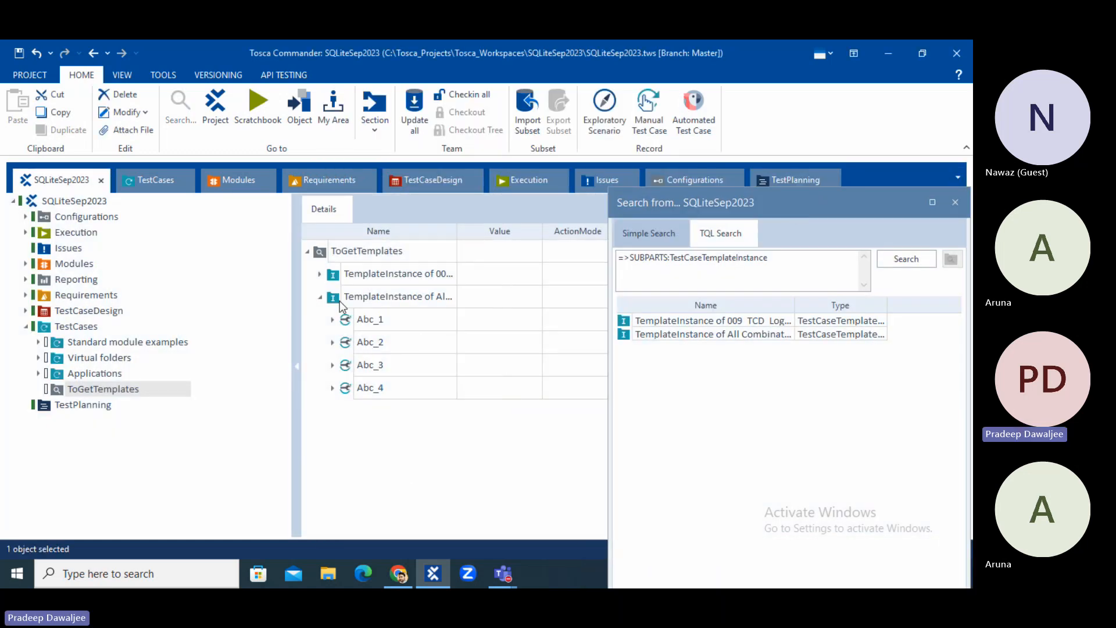
{"action": "left_click", "coordinate": [337, 281]}
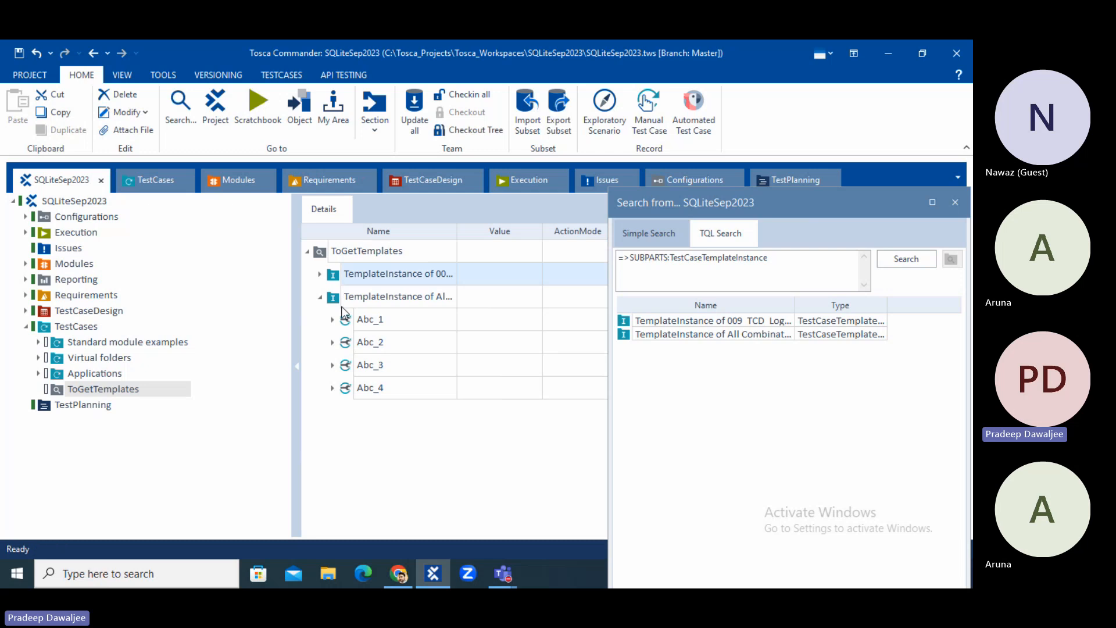
{"action": "left_click", "coordinate": [341, 305]}
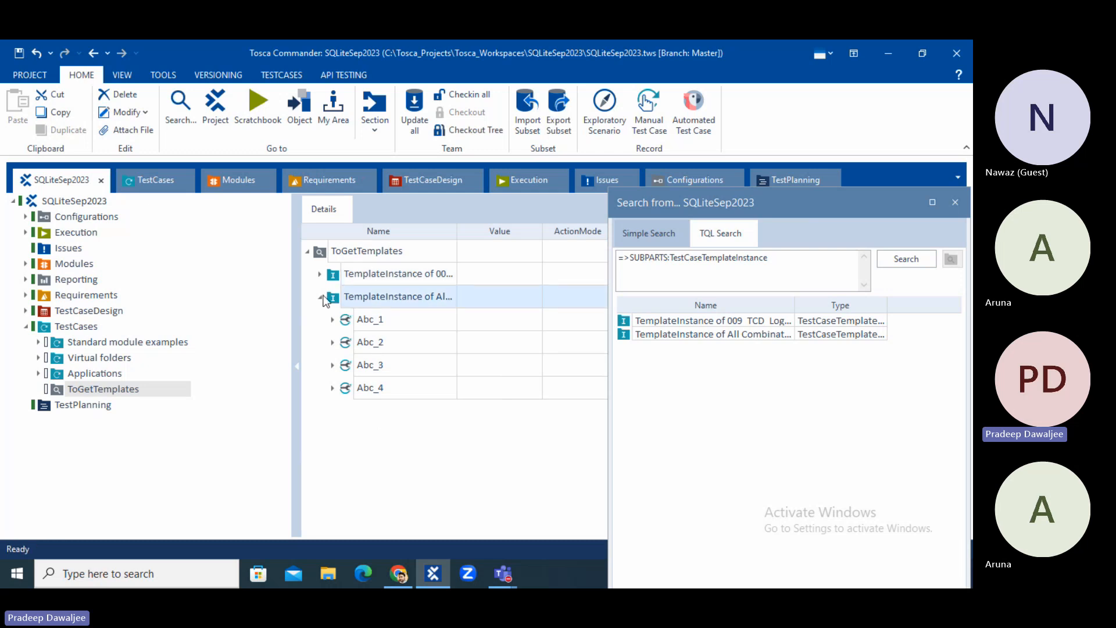
{"action": "left_click", "coordinate": [321, 297]}
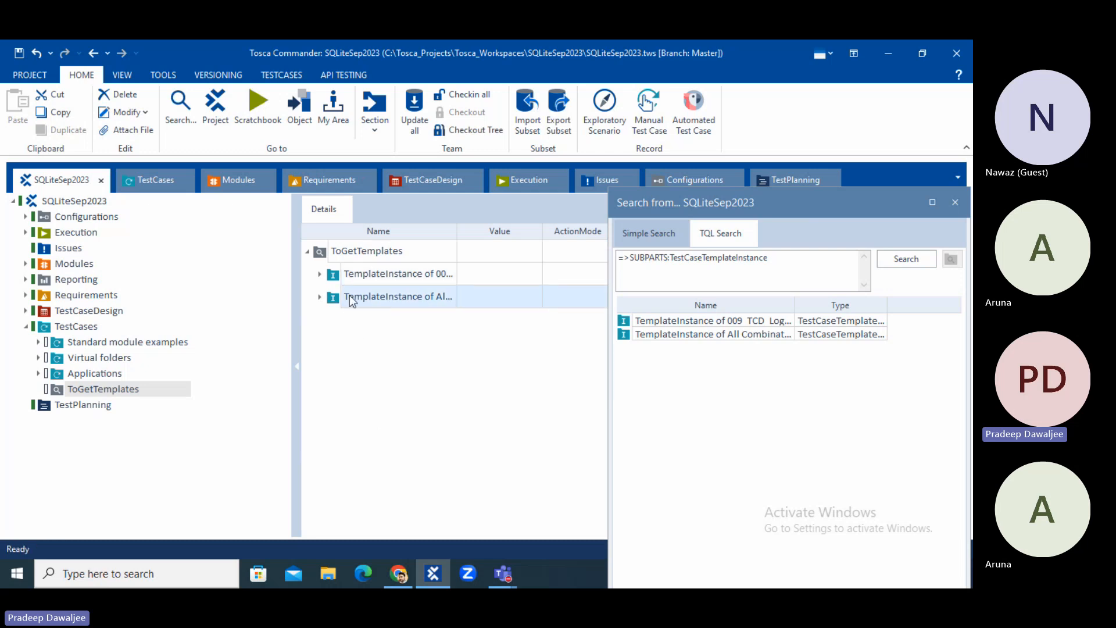
{"action": "right_click", "coordinate": [107, 390]}
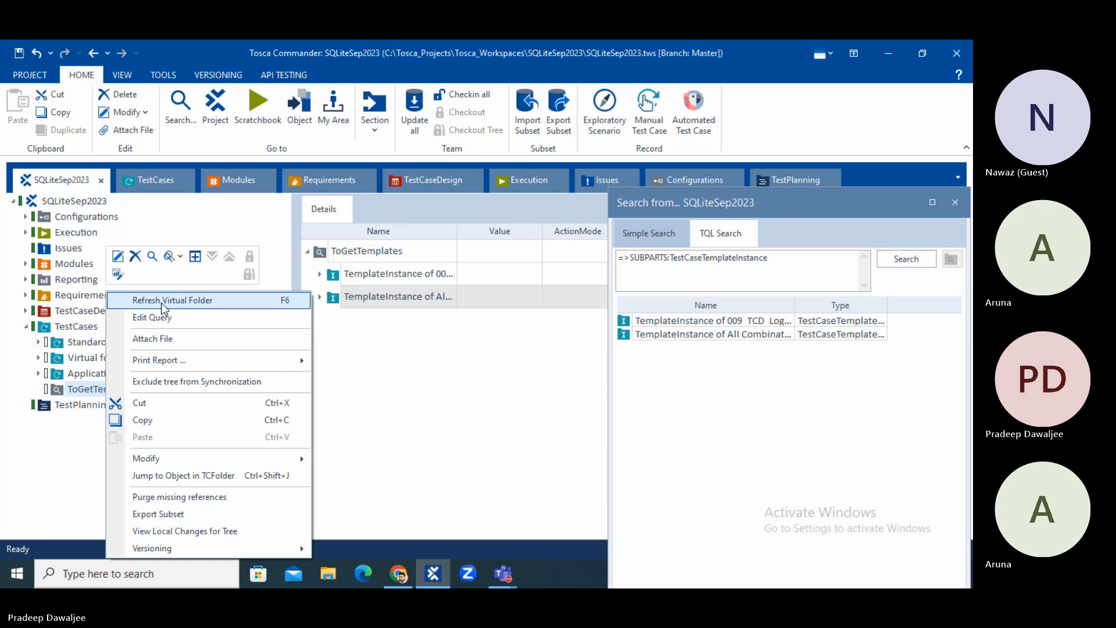
{"action": "left_click", "coordinate": [46, 384]}
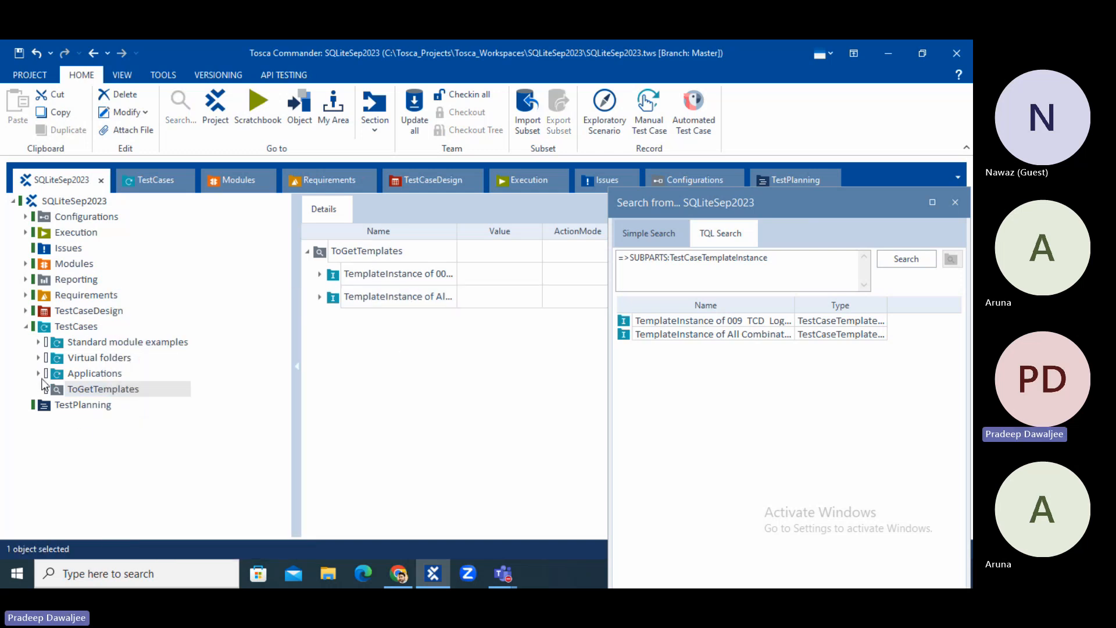
Step: Expand the Applications folder and paste a copy of the 009_TCD_Login template into Demo's Templates folder
{"action": "left_click", "coordinate": [38, 373]}
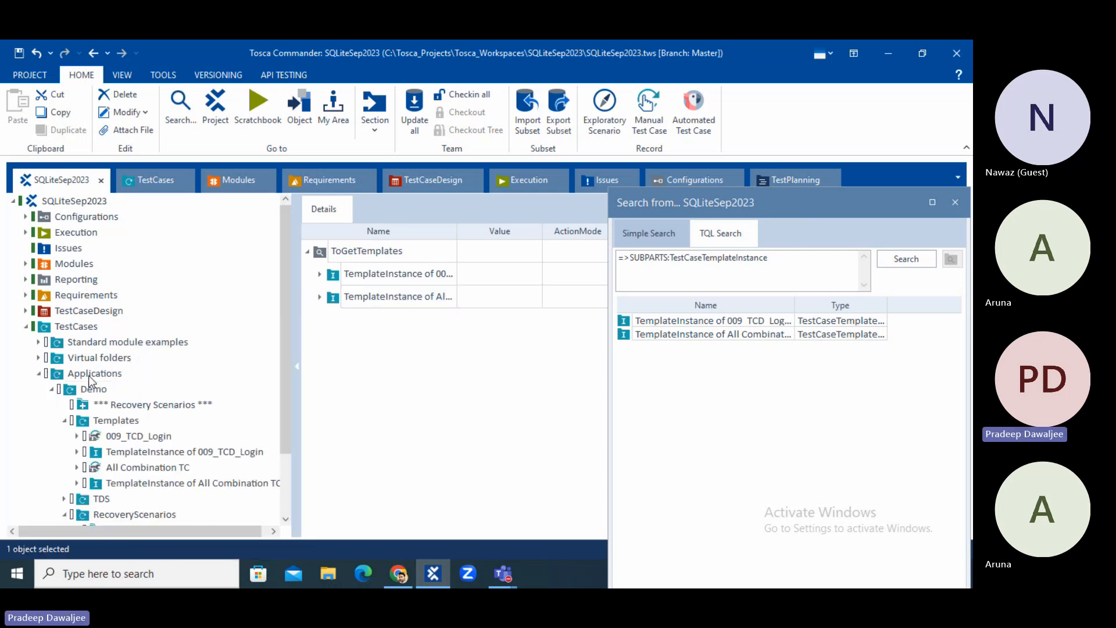
{"action": "left_click", "coordinate": [114, 438]}
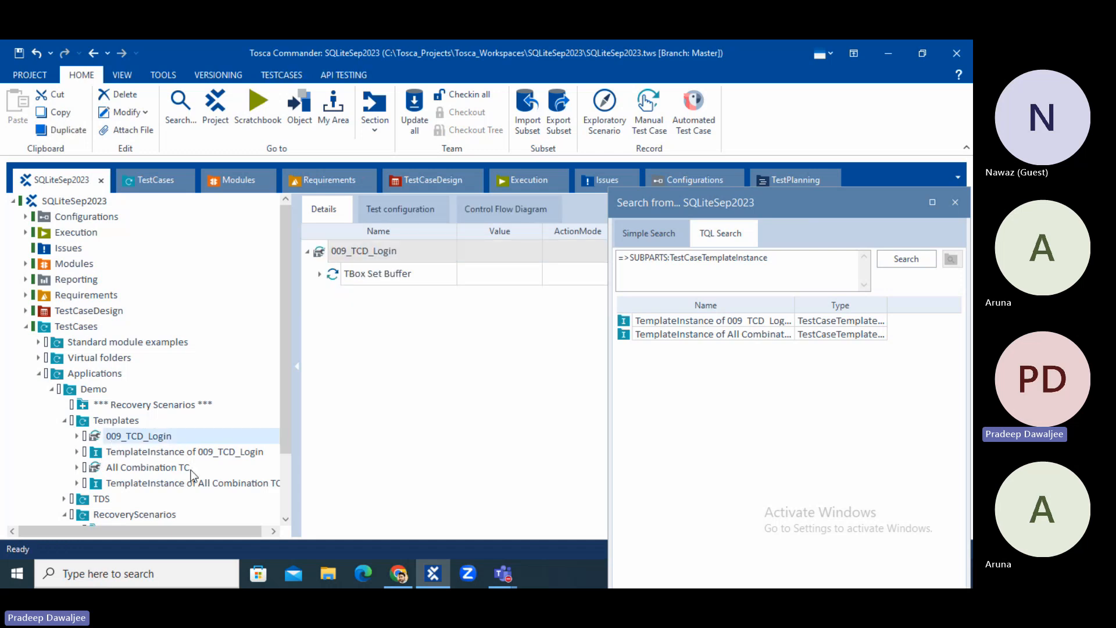
{"action": "key", "text": "ctrl+c"}
{"action": "left_click", "coordinate": [103, 424]}
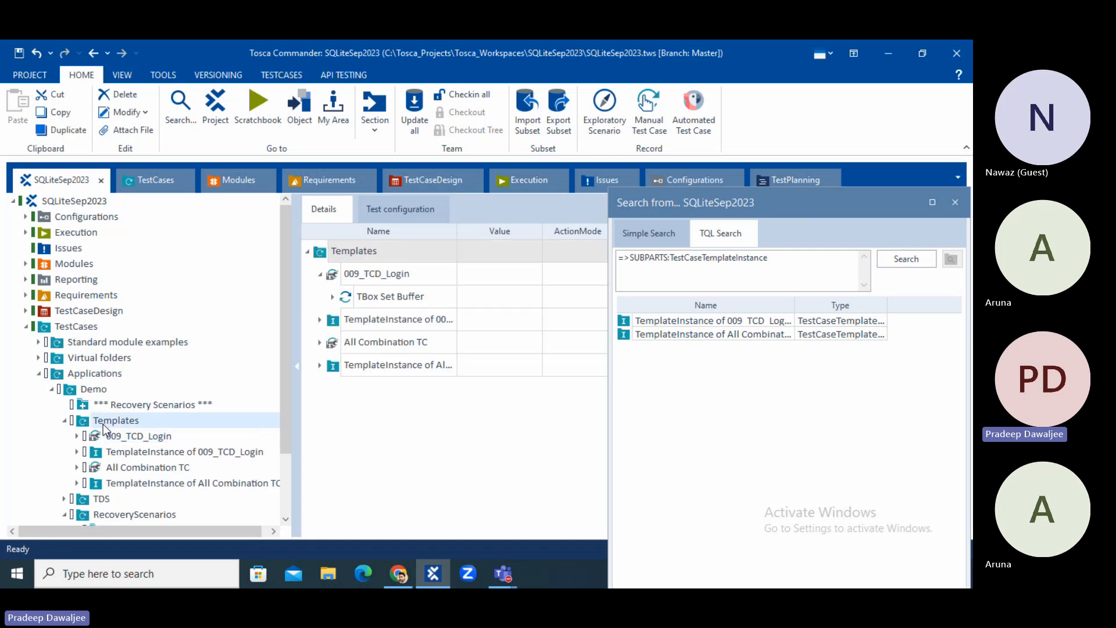
{"action": "key", "text": "ctrl+v"}
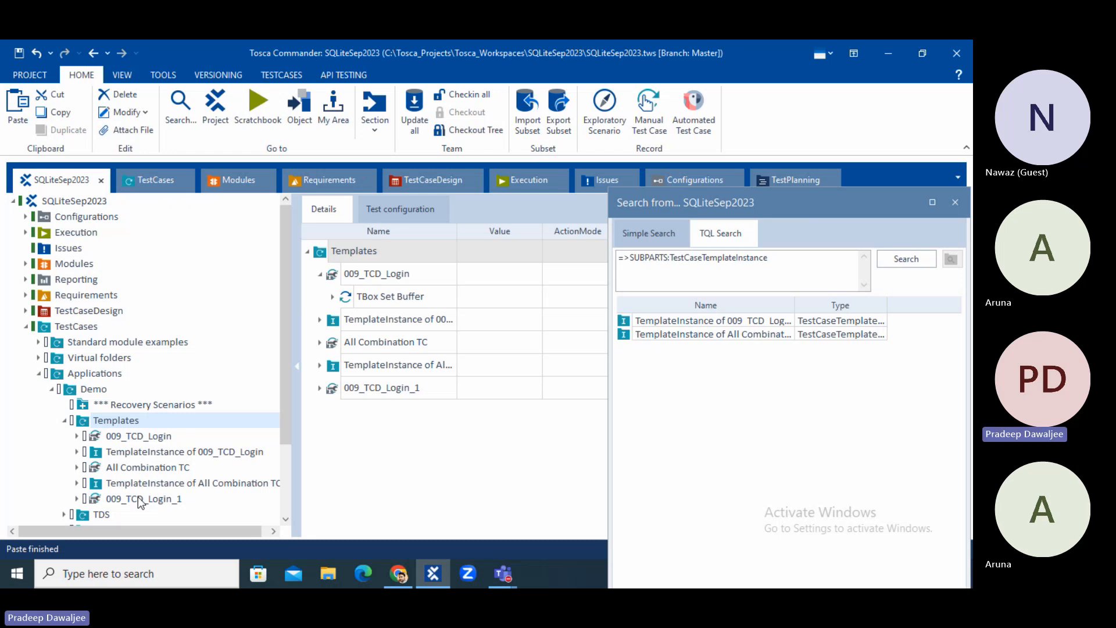
Step: Rename the pasted 009_TCD_Login_1 template in Demo's Templates folder as "Check Temp 2"
{"action": "left_click", "coordinate": [383, 256]}
{"action": "type", "text": "Chec"}
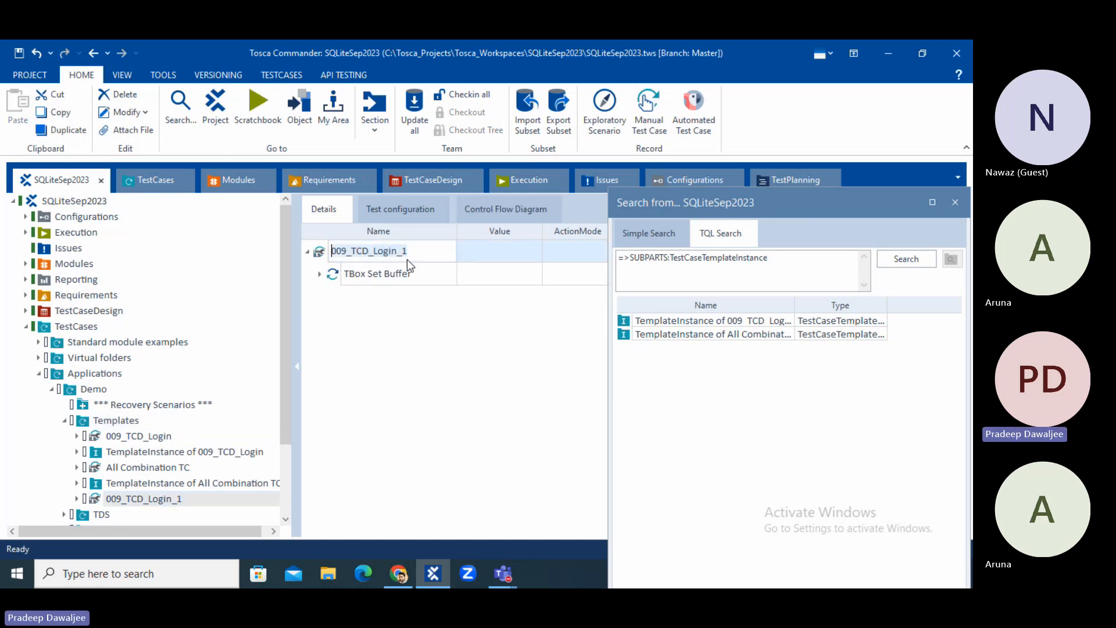
{"action": "type", "text": "k Temp 2"}
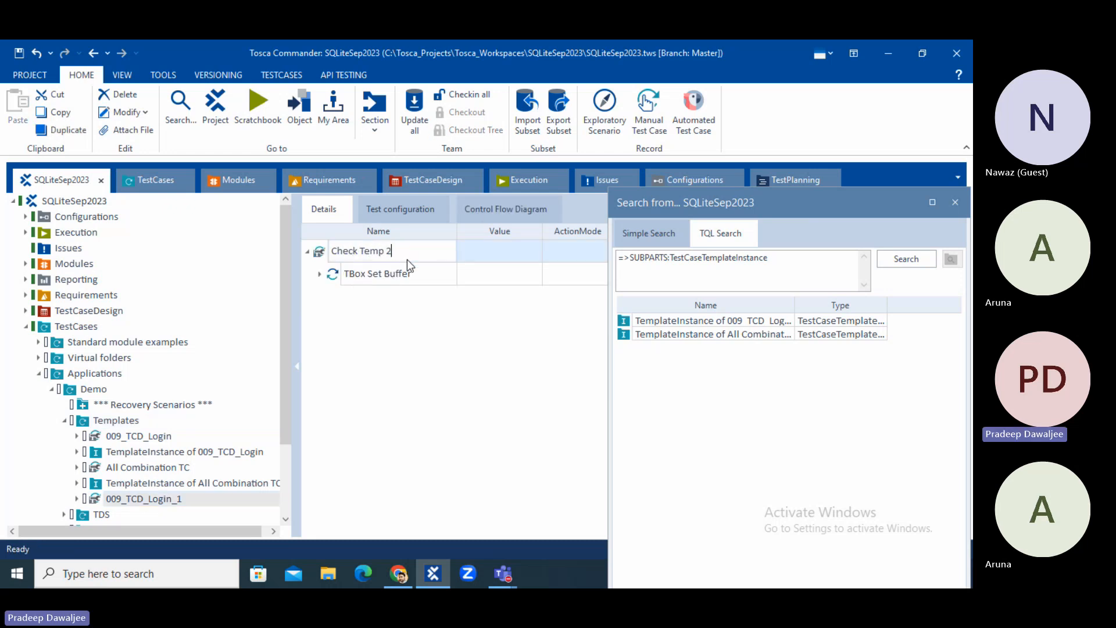
{"action": "key", "text": "Return"}
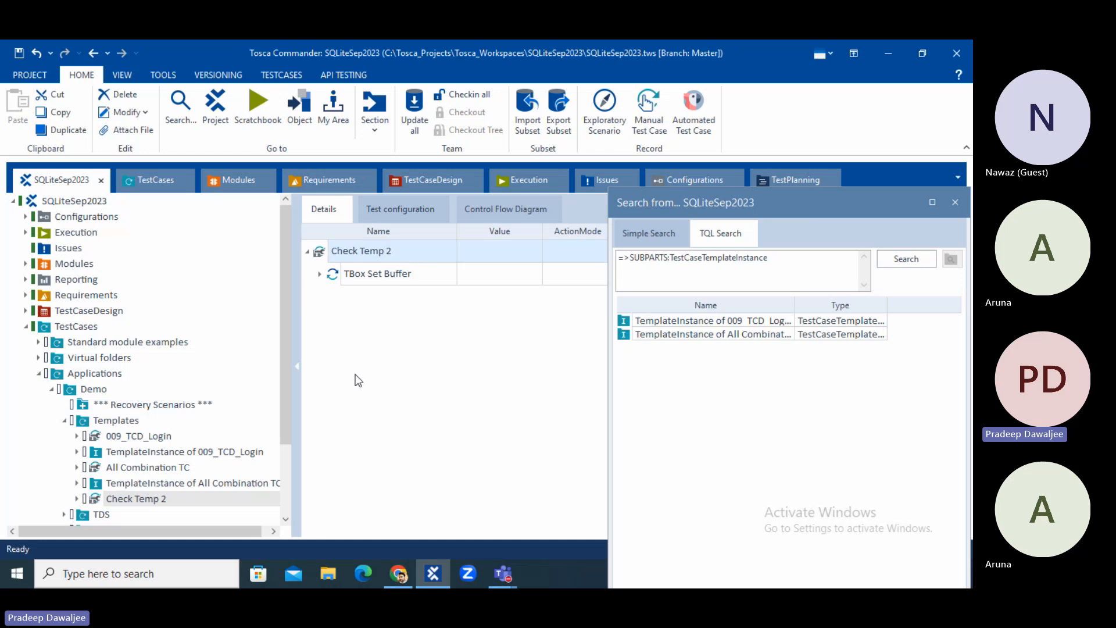
Step: Collapse the Demo folder and refresh the ToGetTemplates virtual folder
{"action": "left_click", "coordinate": [51, 389]}
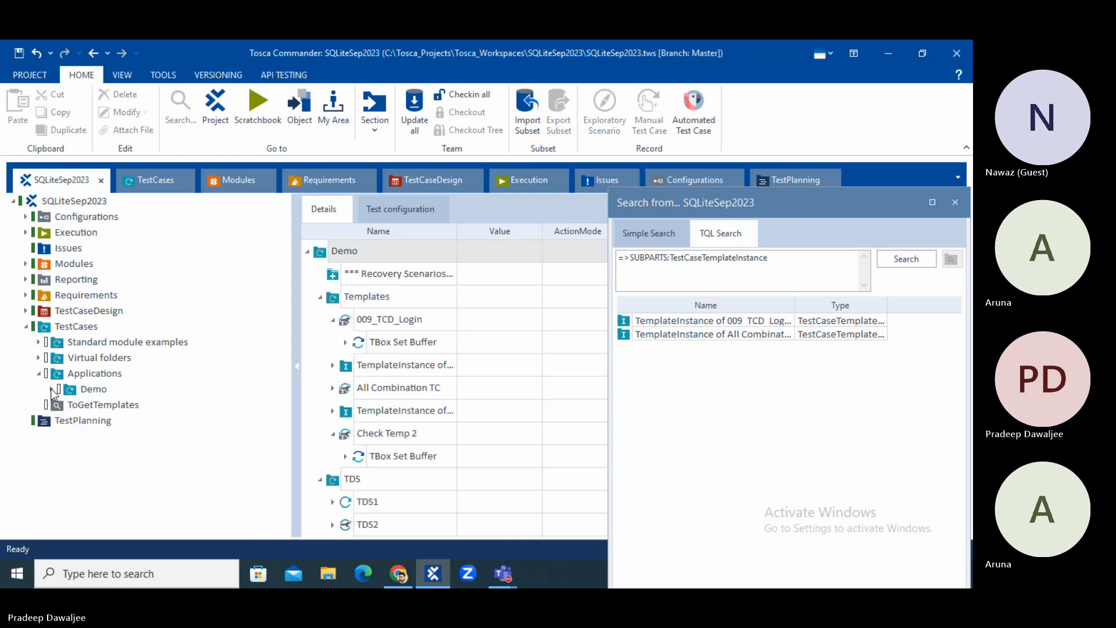
{"action": "left_click", "coordinate": [86, 419]}
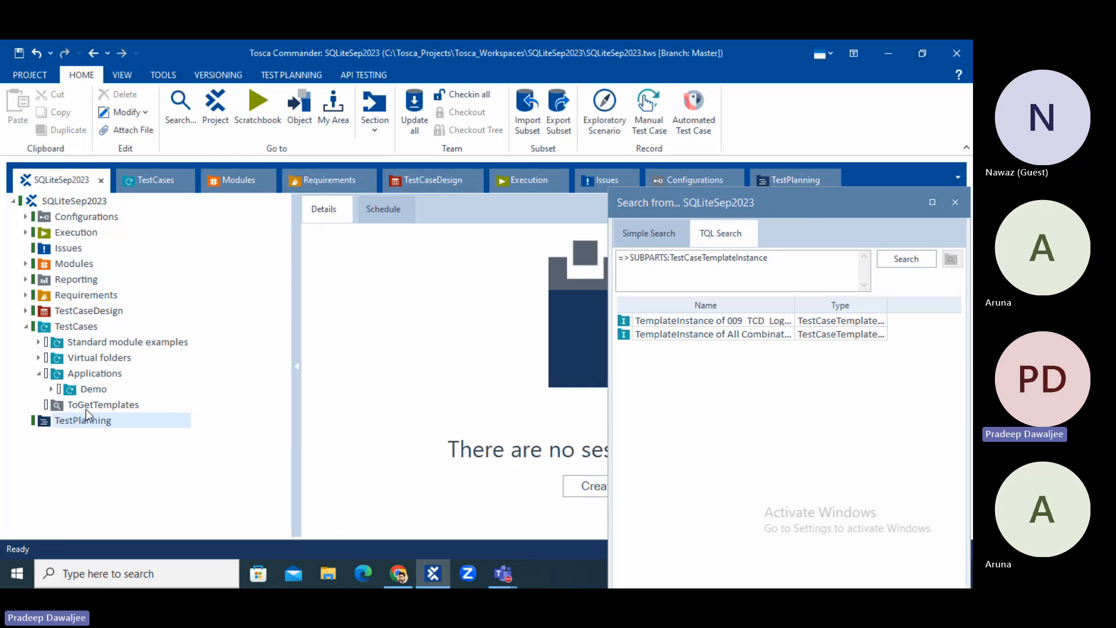
{"action": "left_click", "coordinate": [93, 402]}
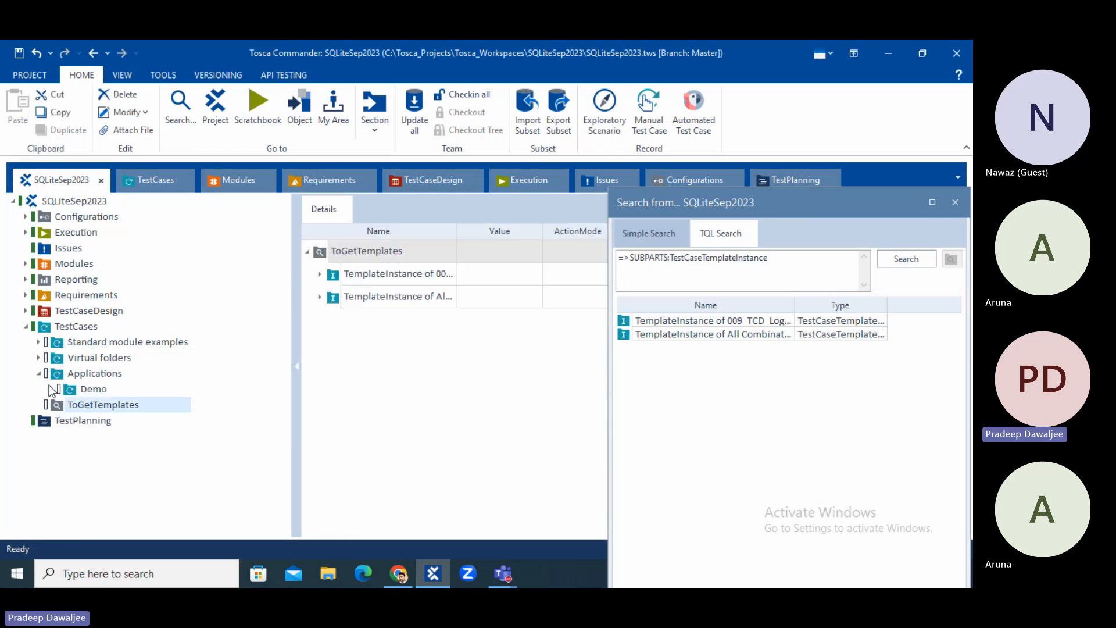
{"action": "right_click", "coordinate": [331, 251]}
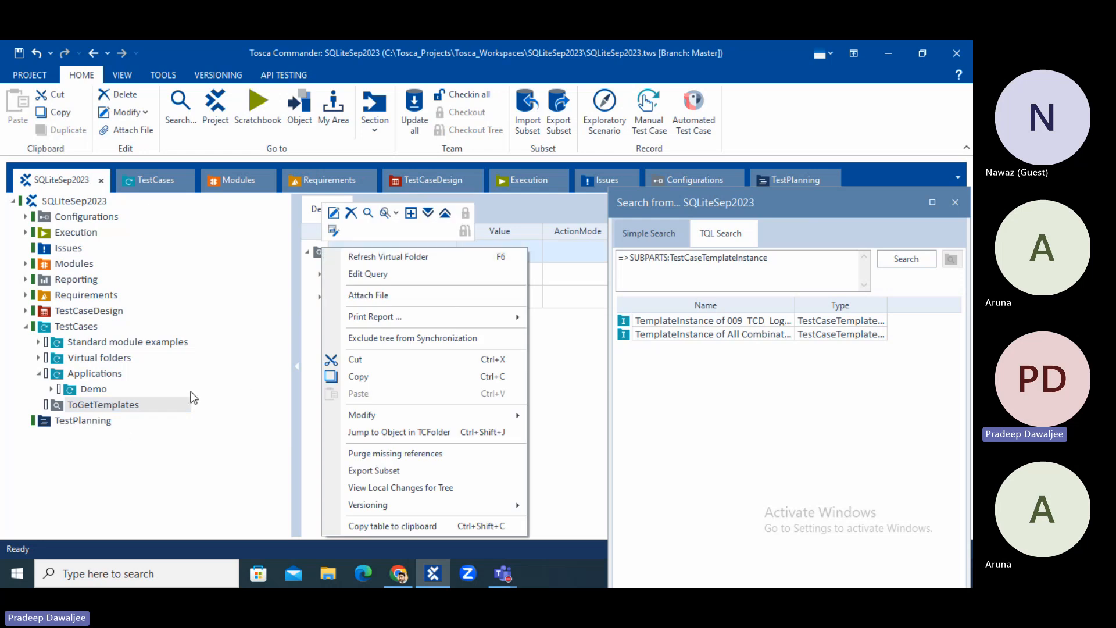
{"action": "left_click", "coordinate": [395, 258]}
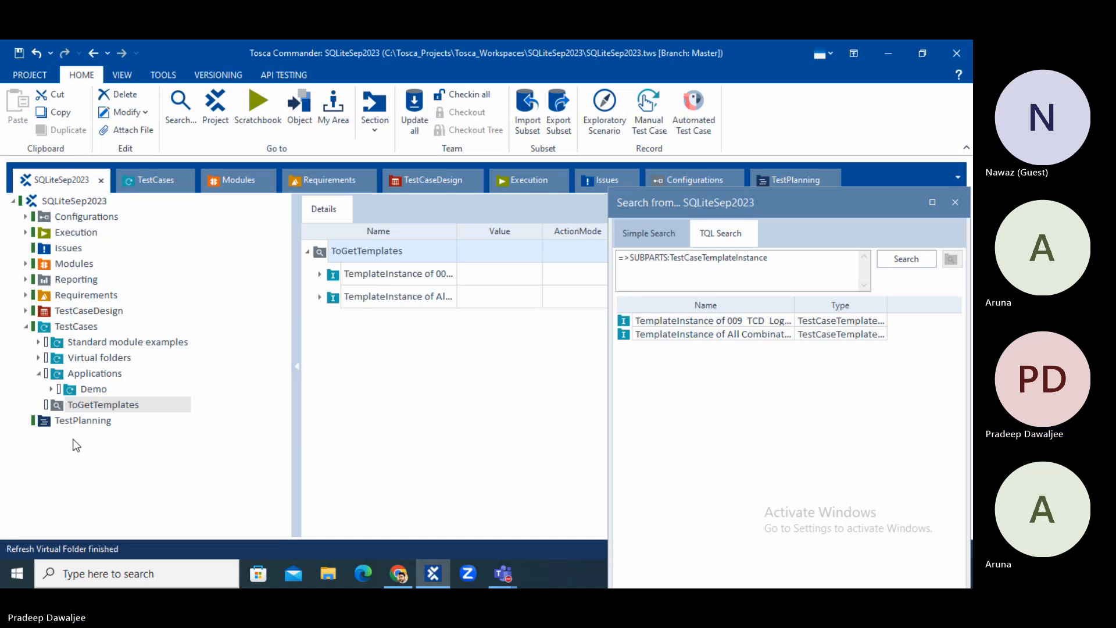
Step: Open the ToGetTemplates query for editing, accept it as is, and inspect the 009_TCD_Login template instance in the folder
{"action": "right_click", "coordinate": [331, 253]}
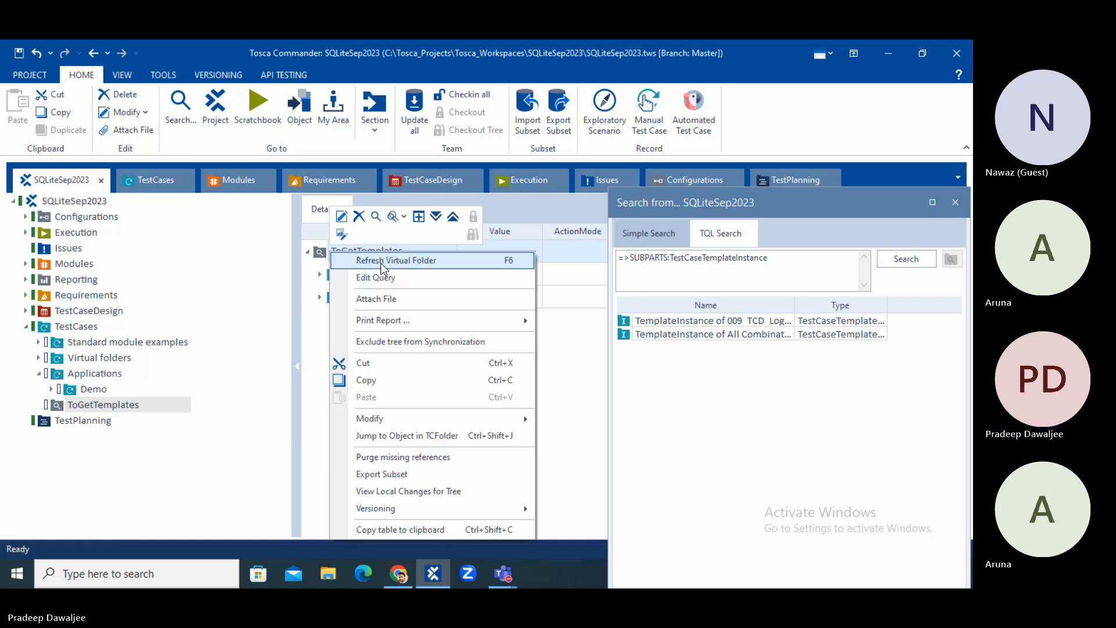
{"action": "left_click", "coordinate": [375, 277]}
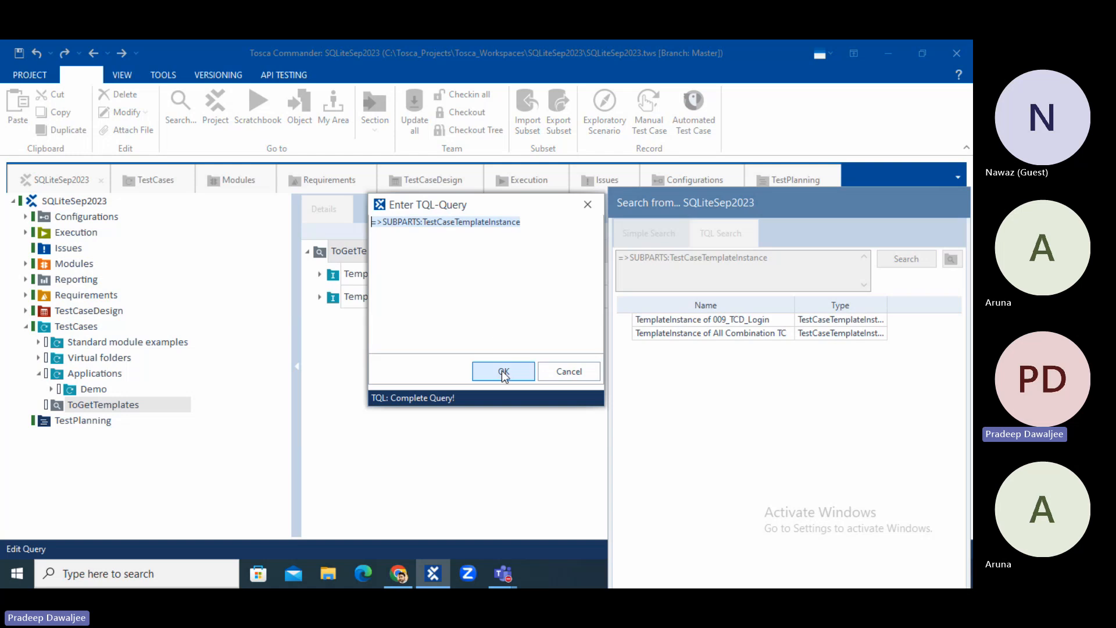
{"action": "left_click", "coordinate": [503, 370]}
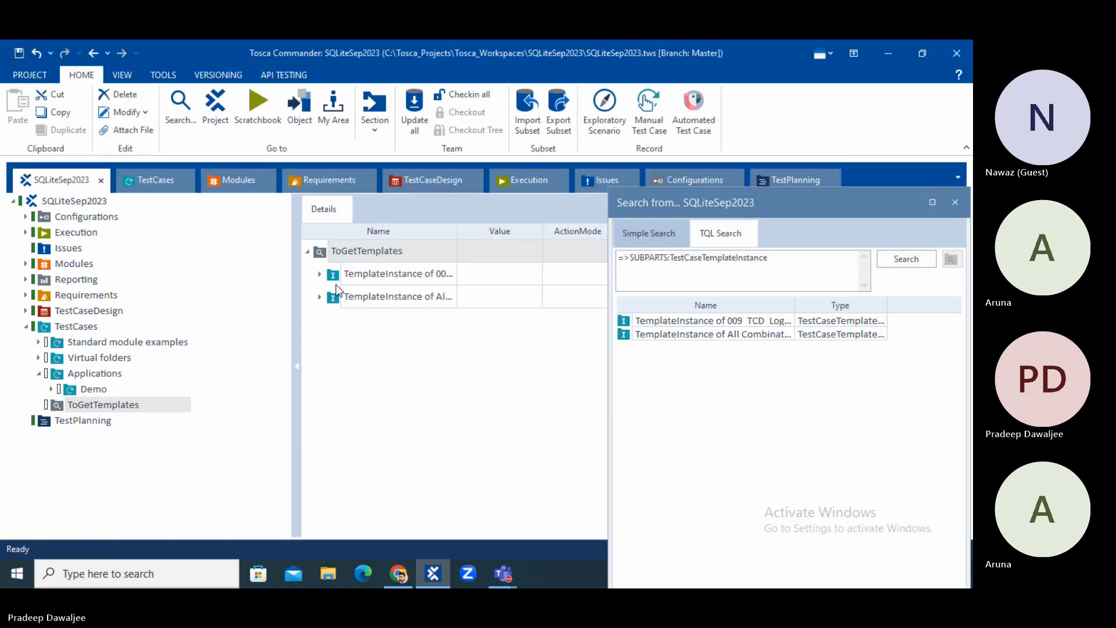
{"action": "left_click", "coordinate": [319, 274]}
{"action": "left_click", "coordinate": [319, 275]}
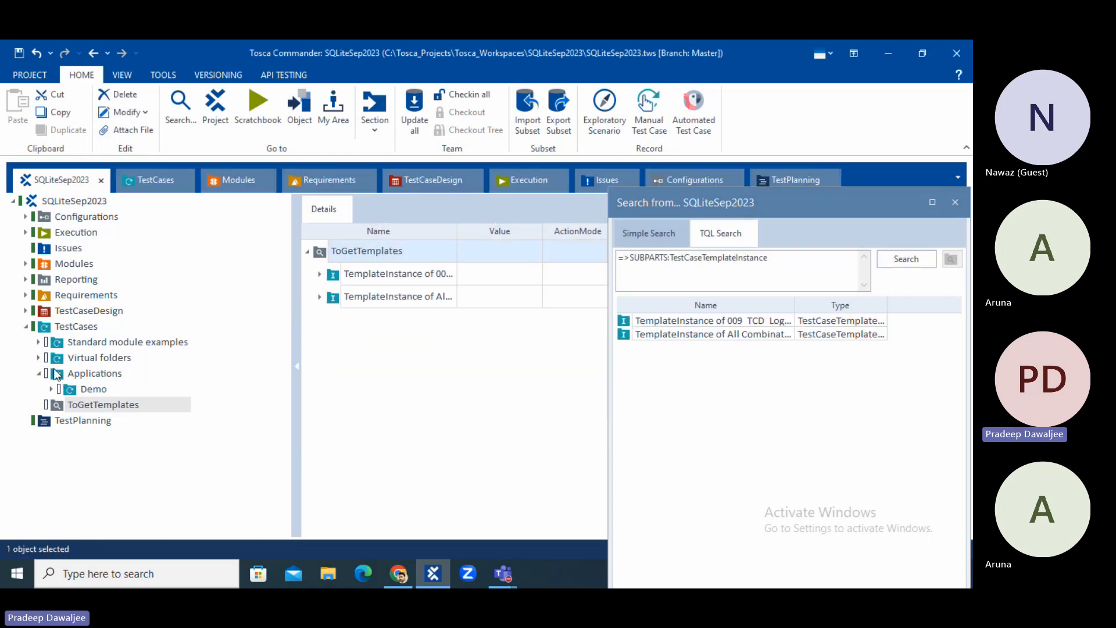
Step: Expand the Demo folder and create a TemplateInstance from the Check Temp 2 template
{"action": "left_click", "coordinate": [51, 389]}
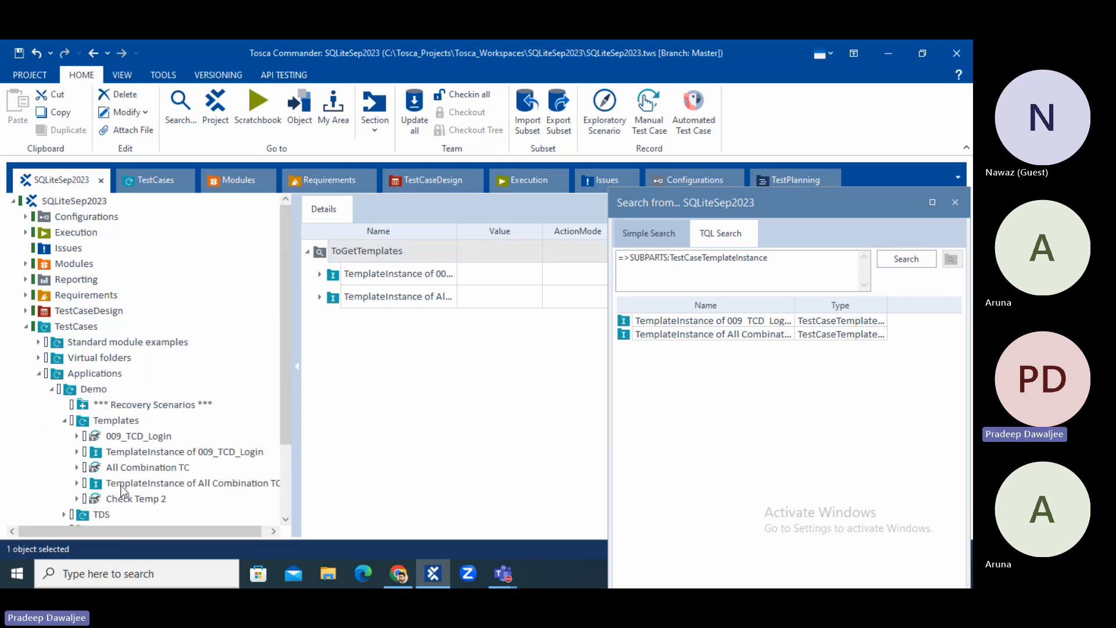
{"action": "right_click", "coordinate": [127, 497]}
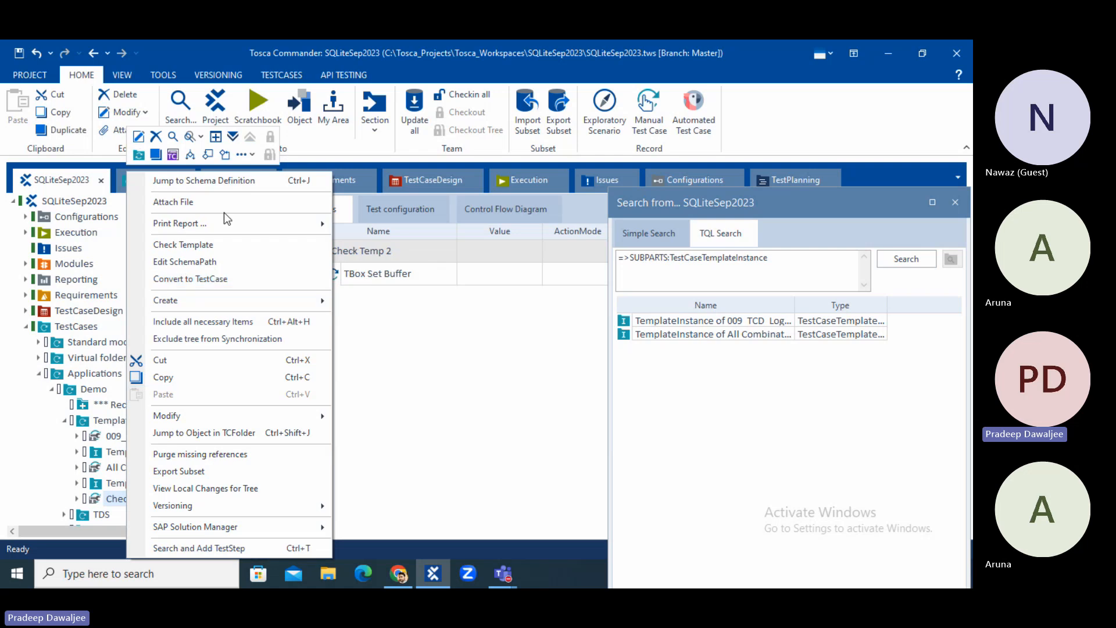
{"action": "left_click", "coordinate": [243, 154]}
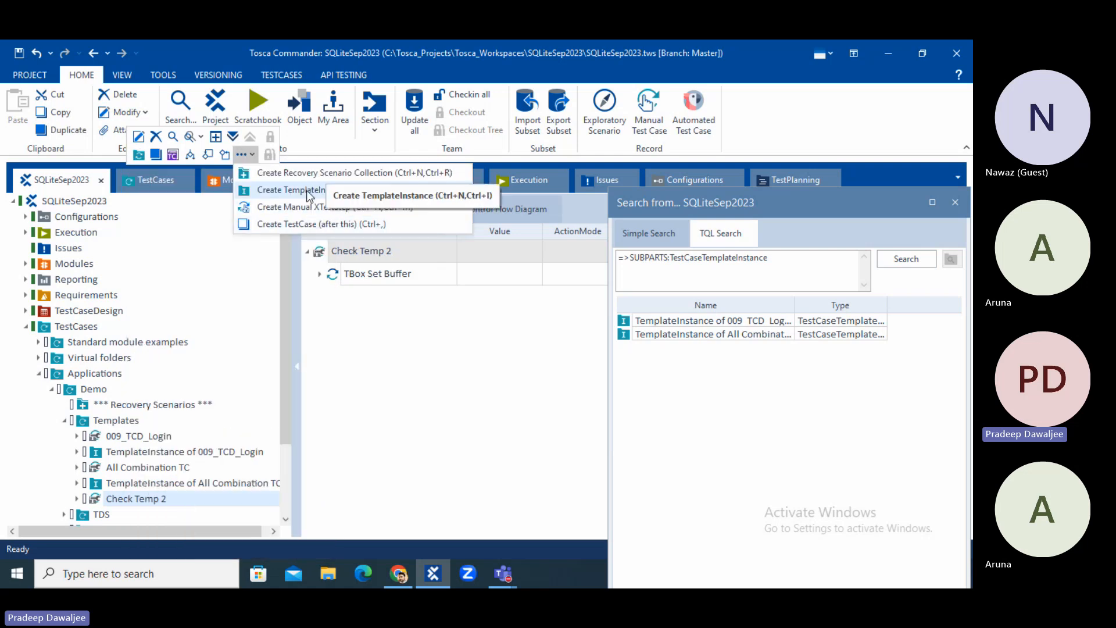
{"action": "left_click", "coordinate": [299, 189]}
{"action": "left_click", "coordinate": [460, 346]}
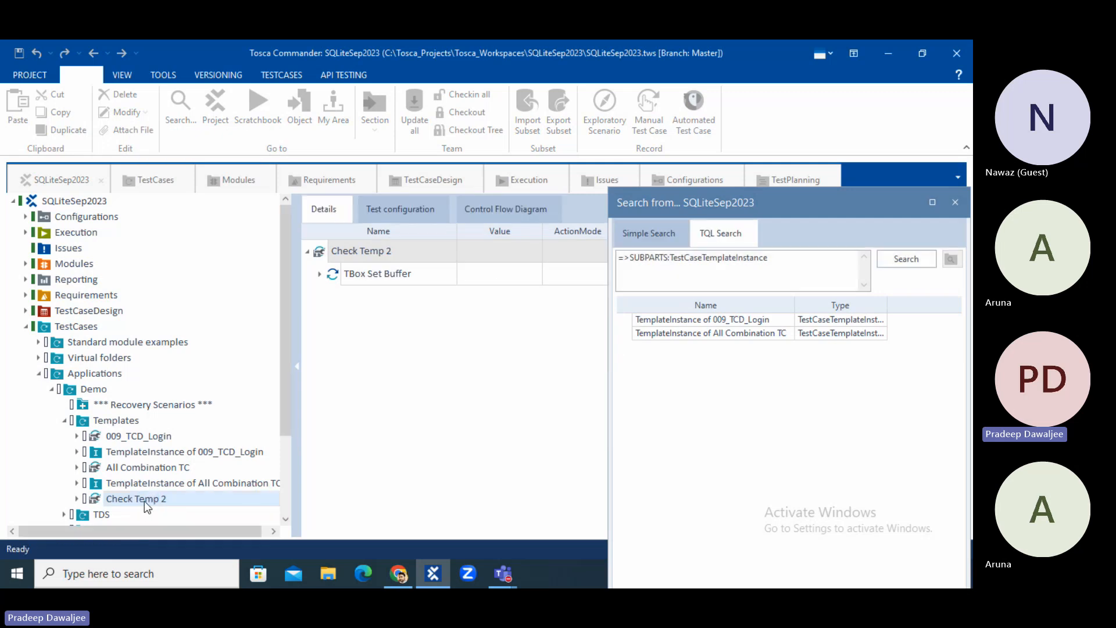
Step: Refresh the ToGetTemplates virtual folder and rerun the =>SUBPARTS:TestCaseTemplateInstance search on the SQLiteSep2023 project
{"action": "left_click", "coordinate": [65, 420]}
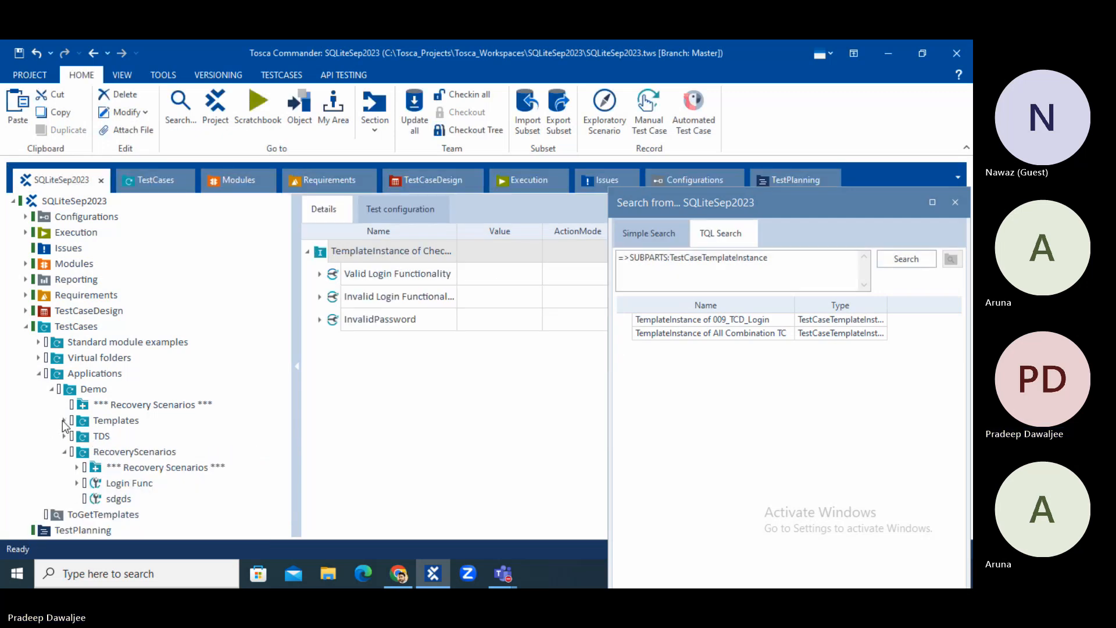
{"action": "left_click", "coordinate": [54, 388]}
{"action": "left_click", "coordinate": [90, 406]}
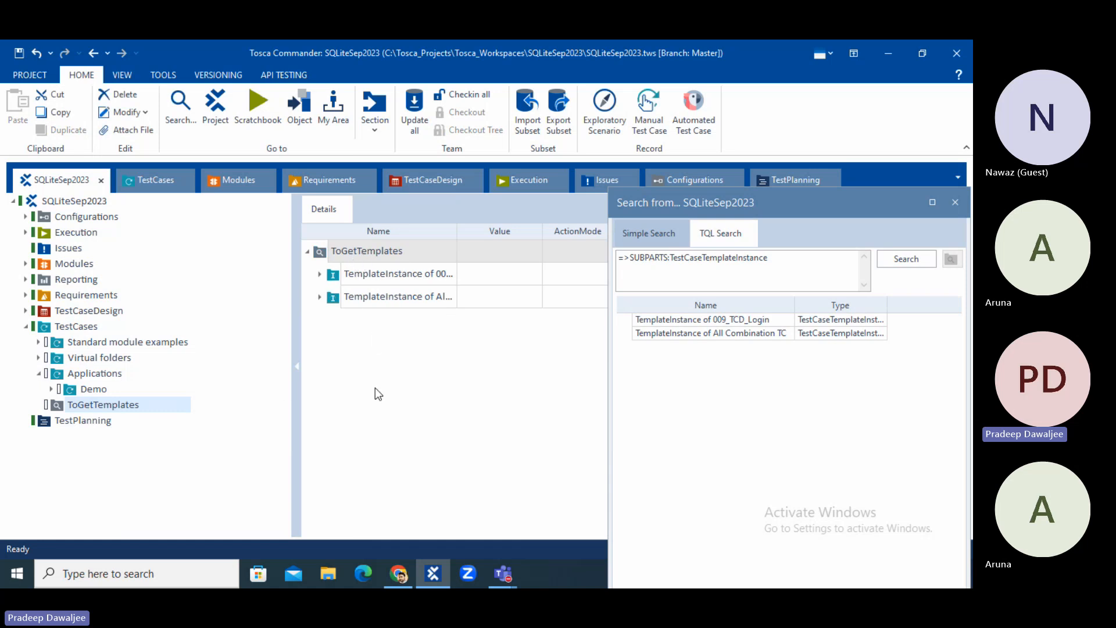
{"action": "right_click", "coordinate": [323, 251]}
{"action": "left_click", "coordinate": [366, 260]}
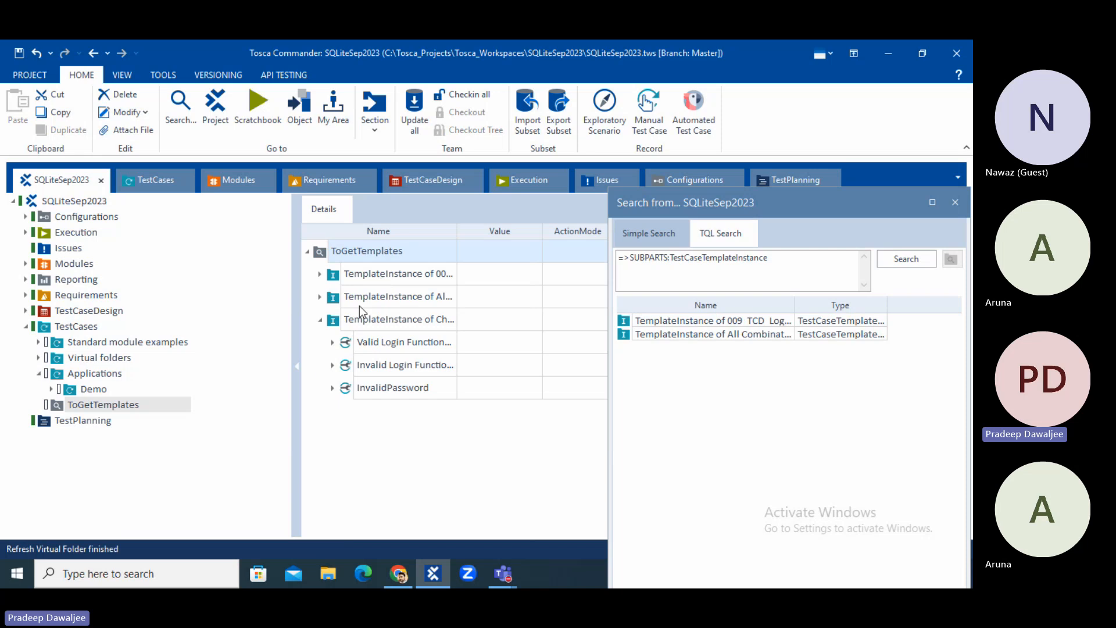
{"action": "left_click", "coordinate": [324, 319]}
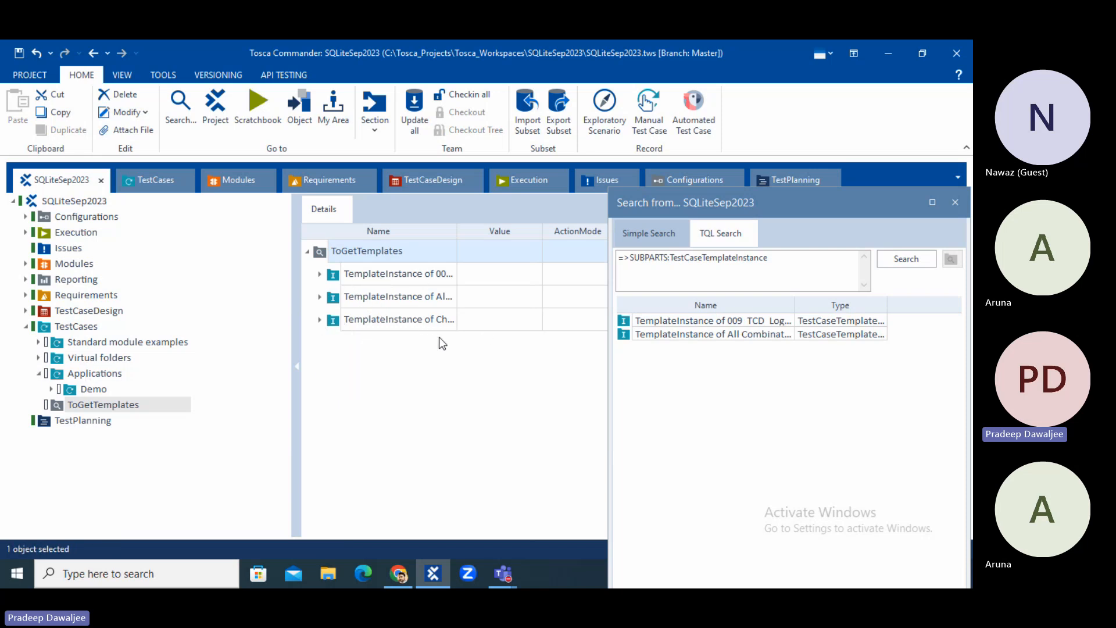
{"action": "left_click", "coordinate": [906, 258]}
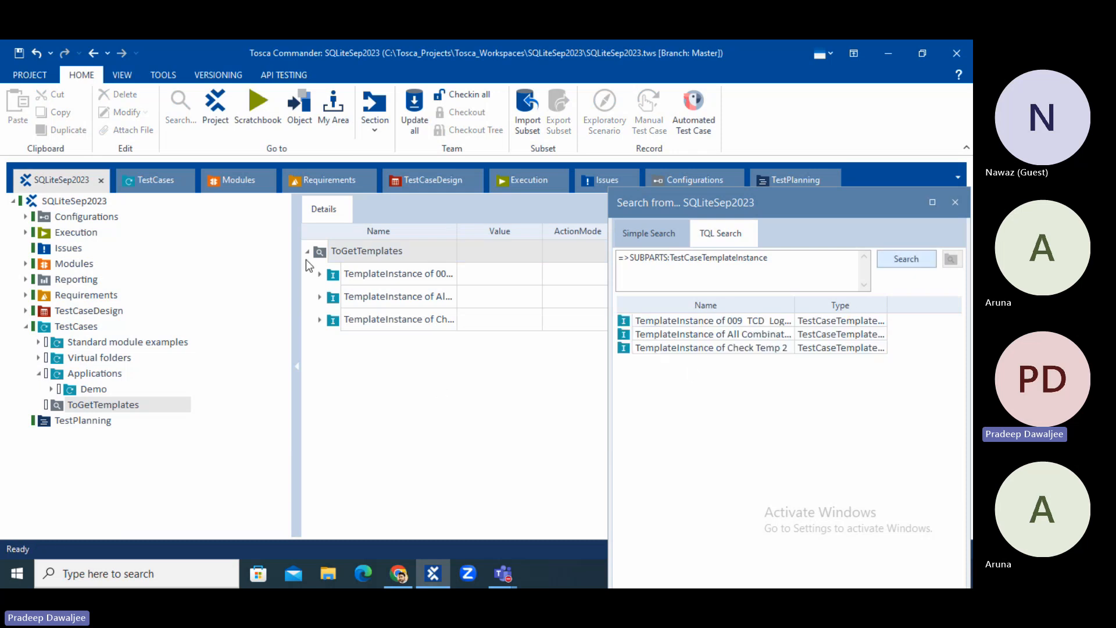
{"action": "left_click", "coordinate": [395, 255]}
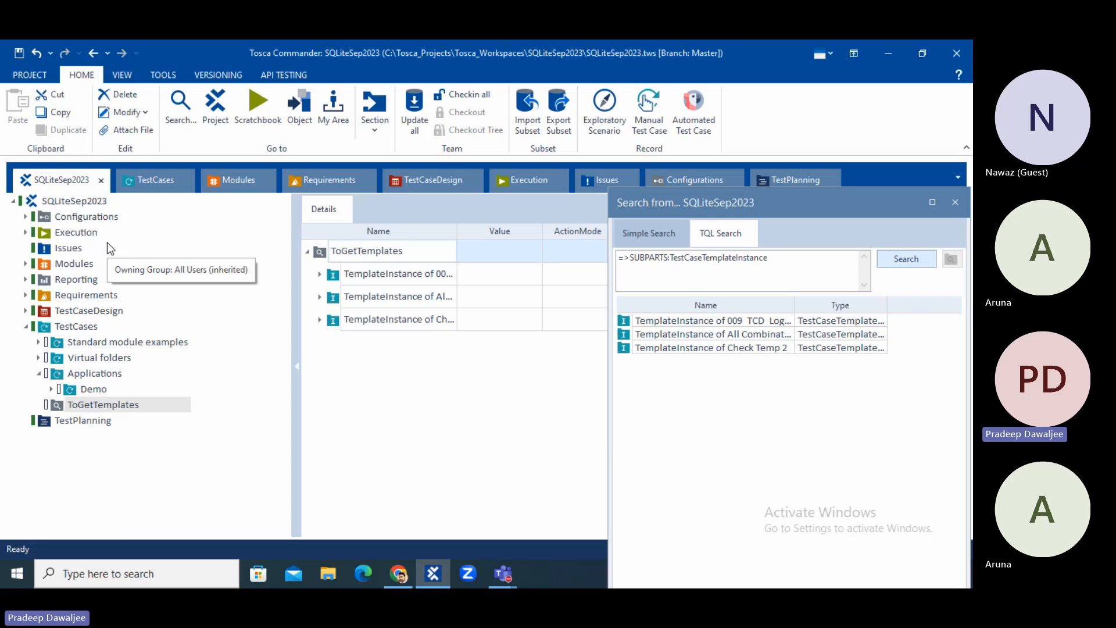
Step: Start a TQL search from the Execution folder and run the query =>SUBPARTS
{"action": "left_click", "coordinate": [75, 234]}
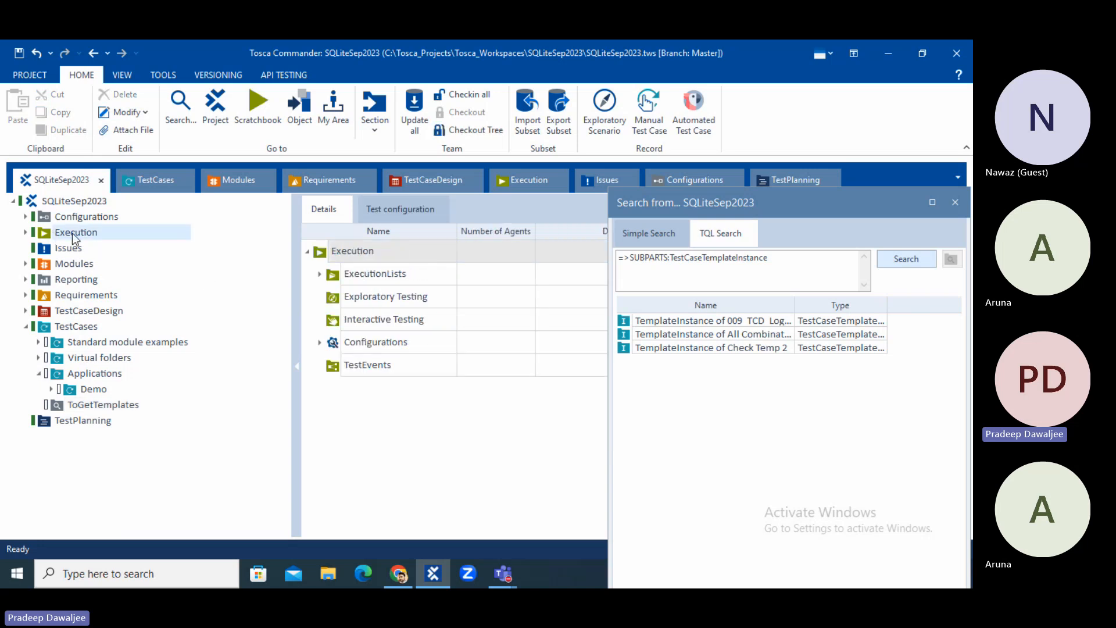
{"action": "right_click", "coordinate": [74, 236]}
{"action": "left_click", "coordinate": [244, 256]}
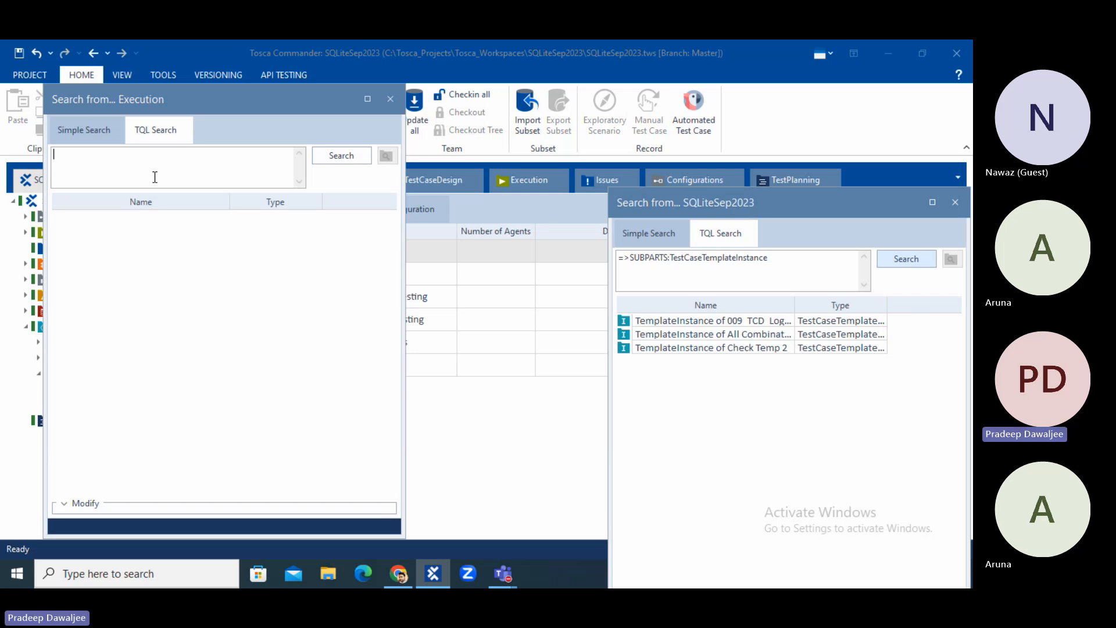
{"action": "type", "text": "=>"}
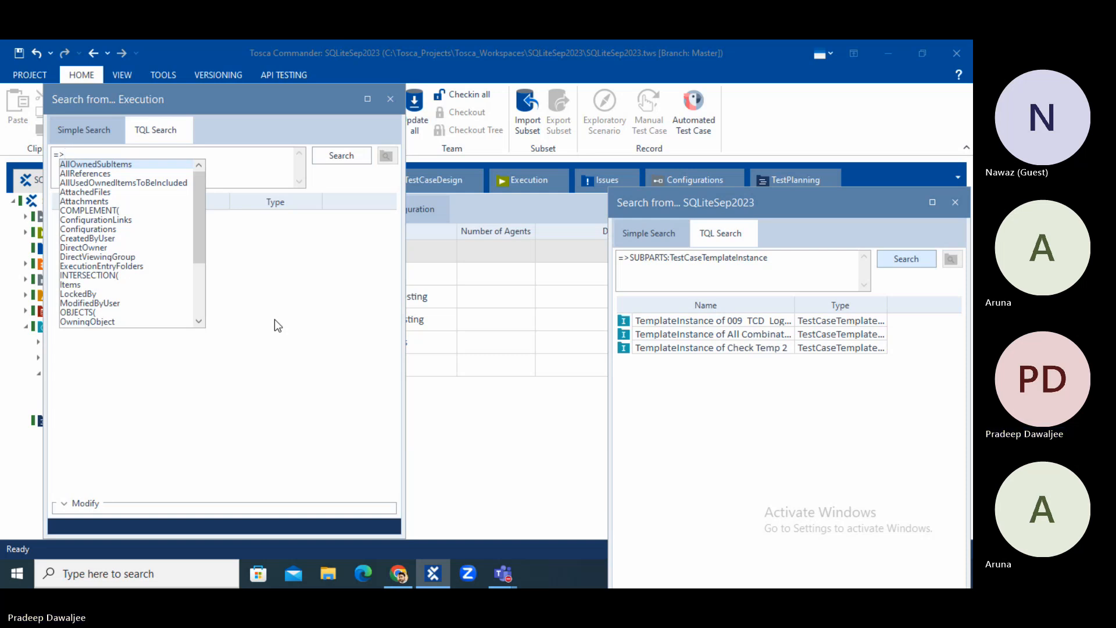
{"action": "type", "text": "SUBPARTS"}
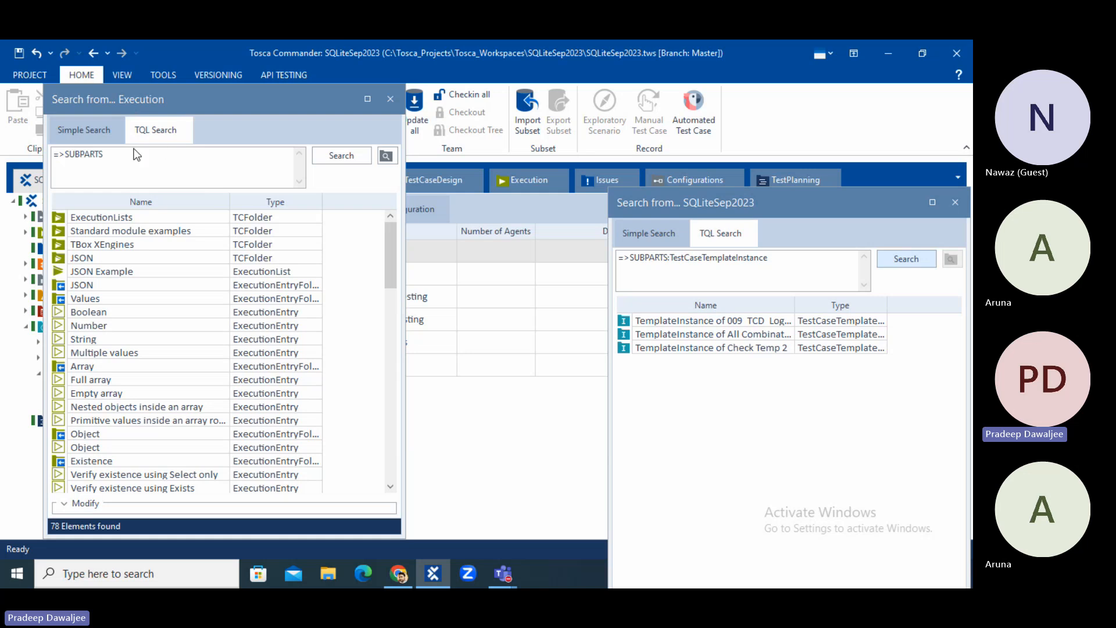
{"action": "scroll", "coordinate": [286, 355], "scroll_direction": "down", "scroll_amount": 2}
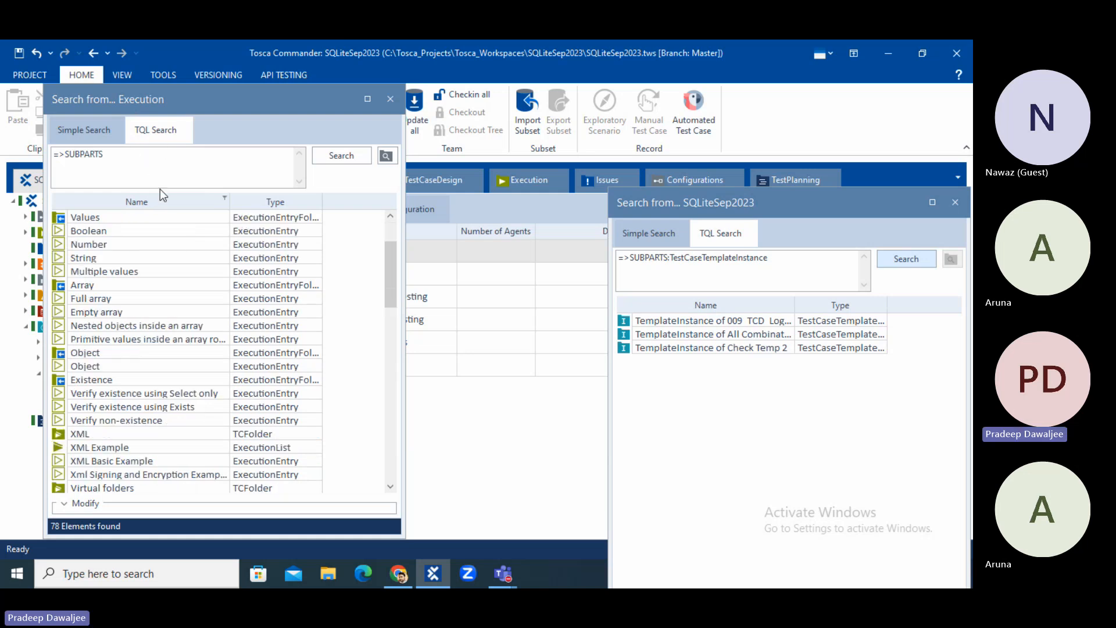
Step: Narrow the Execution query to =>SUBPARTS:ExecutionEntry and run it
{"action": "left_click", "coordinate": [136, 156]}
{"action": "type", "text": ":"}
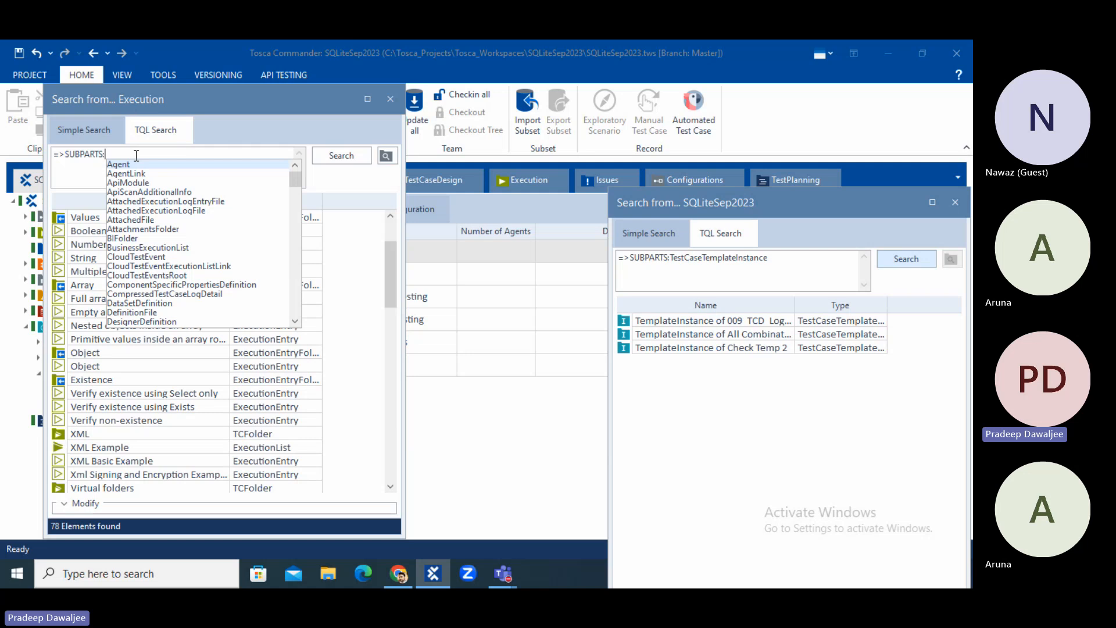
{"action": "type", "text": "Exe"}
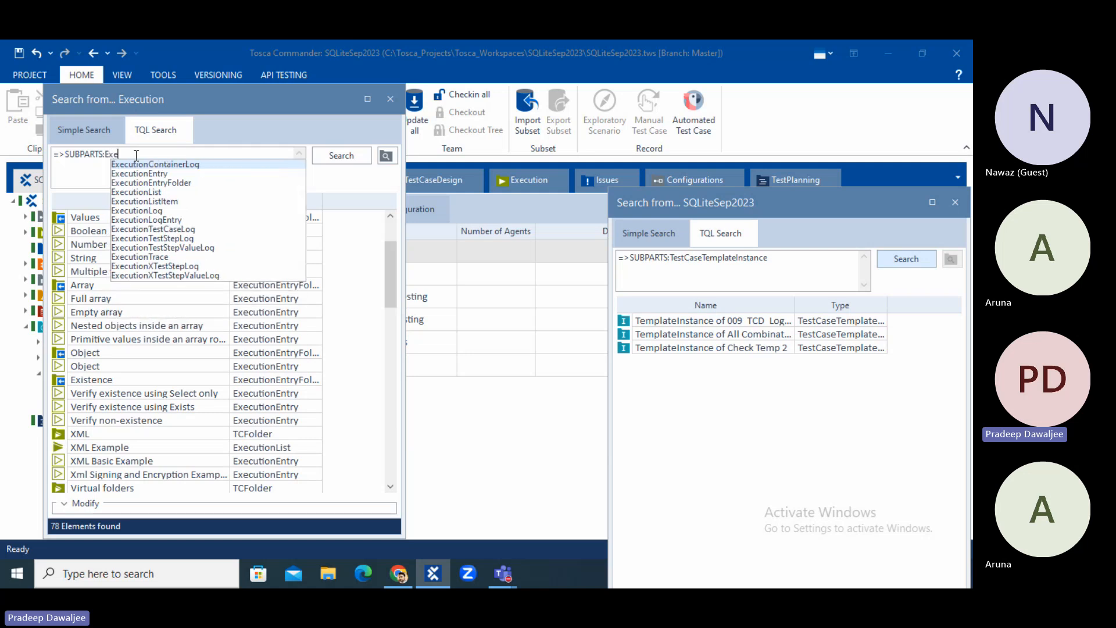
{"action": "key", "text": "Return"}
{"action": "key", "text": "Return"}
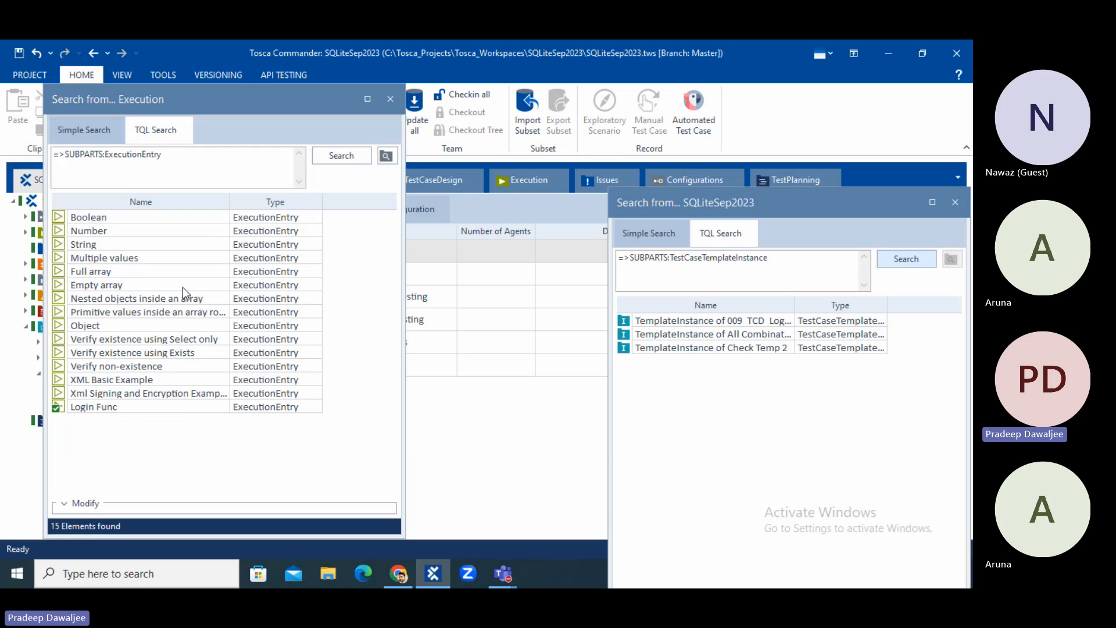
Step: Add the condition [ActualResult=="Passed"] to the ExecutionEntry query and run the search
{"action": "left_click", "coordinate": [200, 160]}
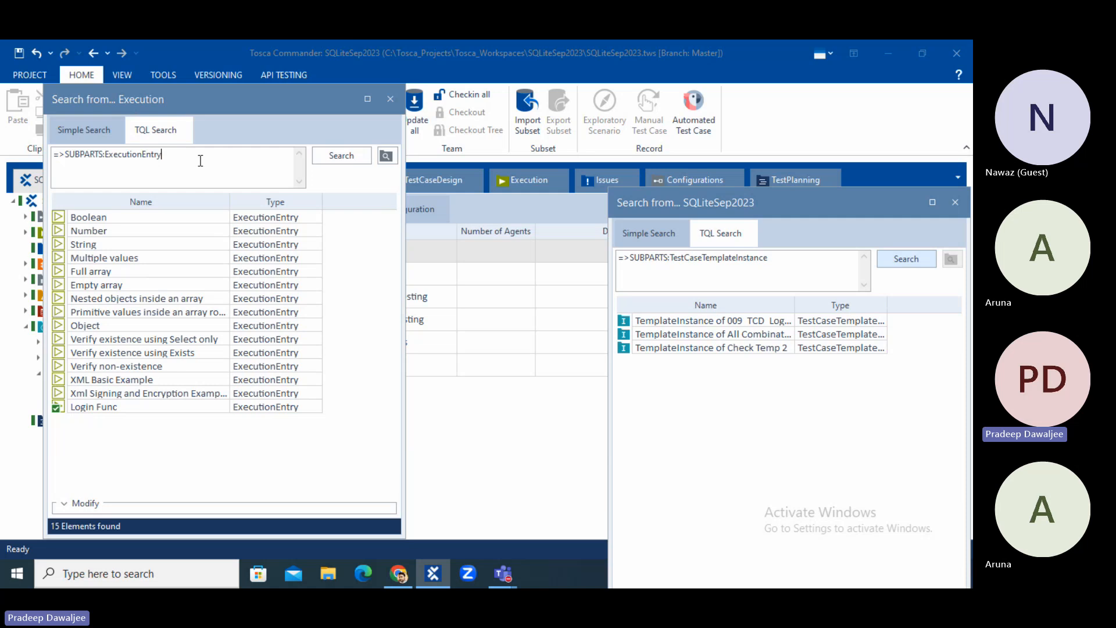
{"action": "type", "text": "[]"}
{"action": "key", "text": "BackSpace"}
{"action": "type", "text": "a"}
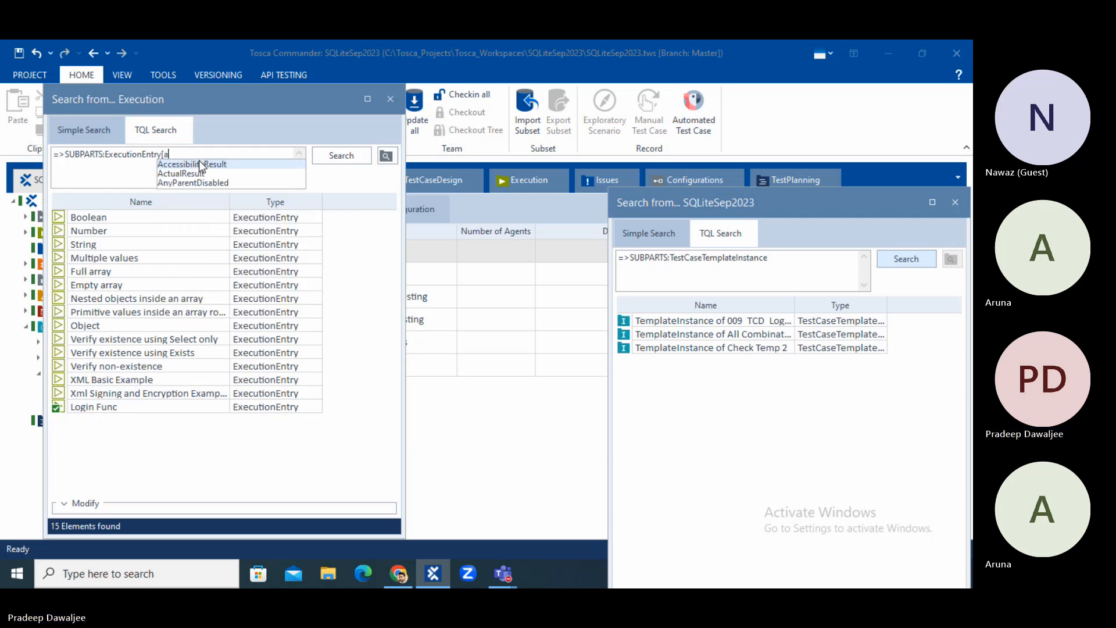
{"action": "key", "text": "Down"}
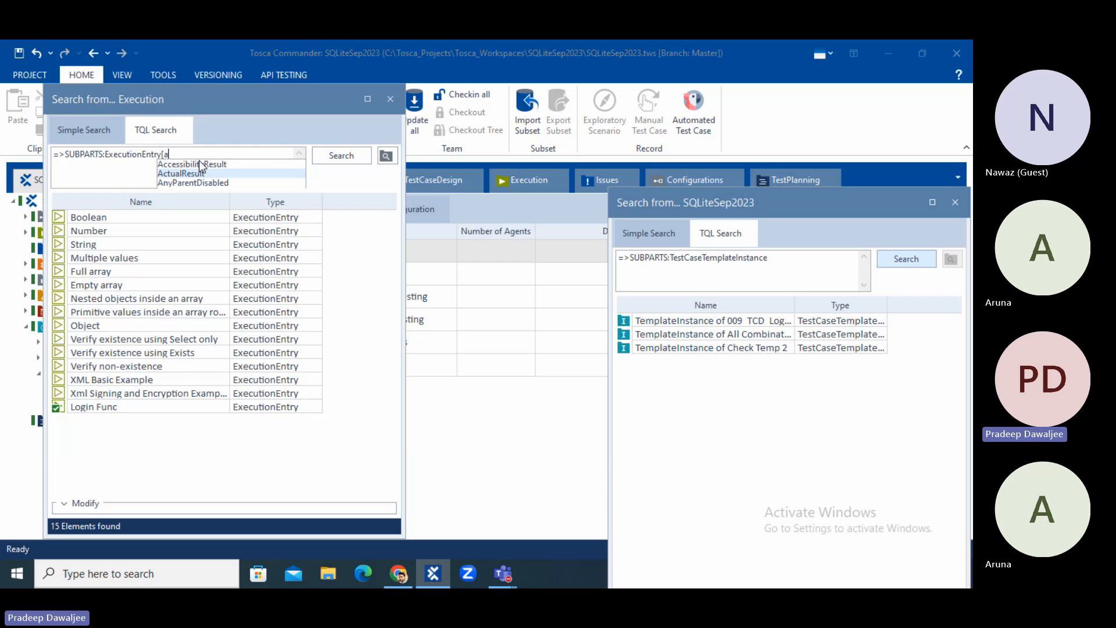
{"action": "key", "text": "Return"}
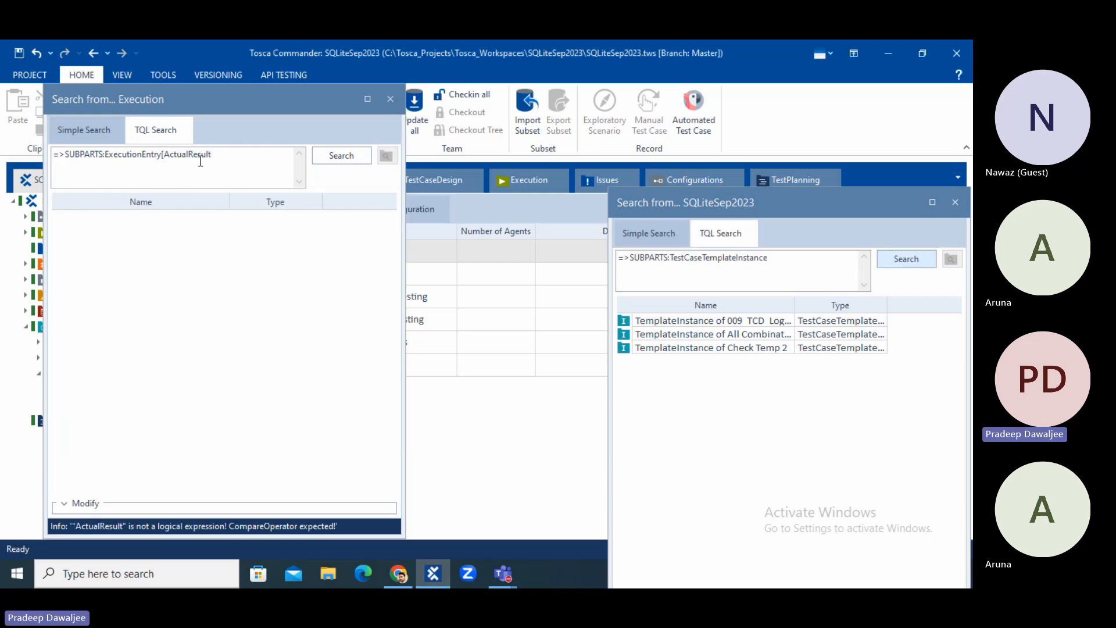
{"action": "left_click", "coordinate": [229, 159]}
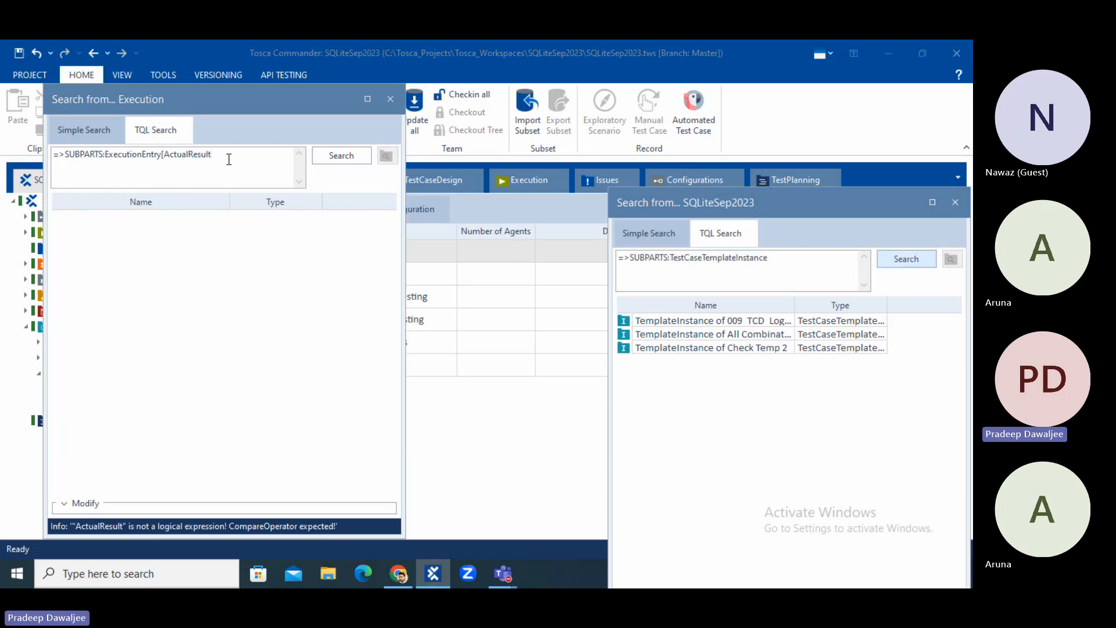
{"action": "type", "text": "==\"Passed\""}
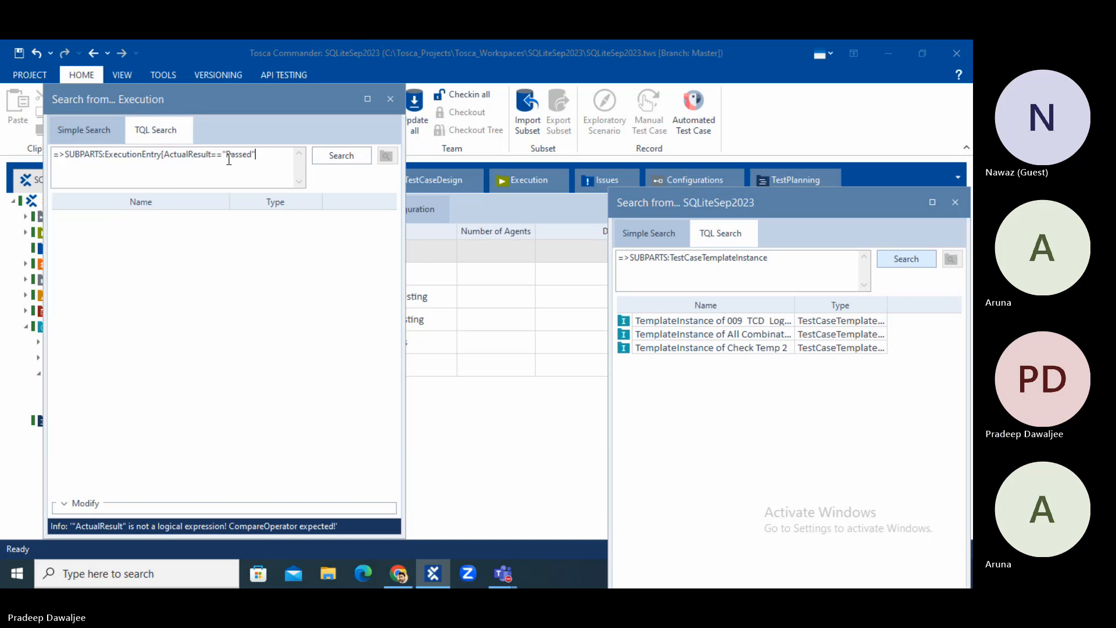
{"action": "type", "text": "]"}
{"action": "left_click", "coordinate": [370, 153]}
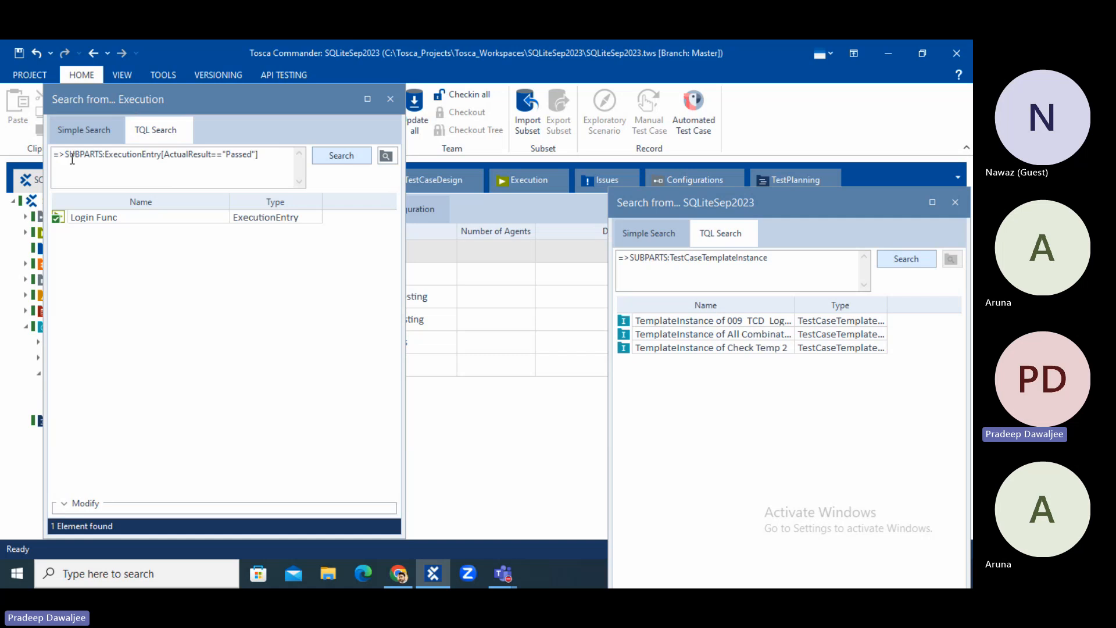
{"action": "left_click_drag", "start_coordinate": [146, 153], "coordinate": [111, 155]}
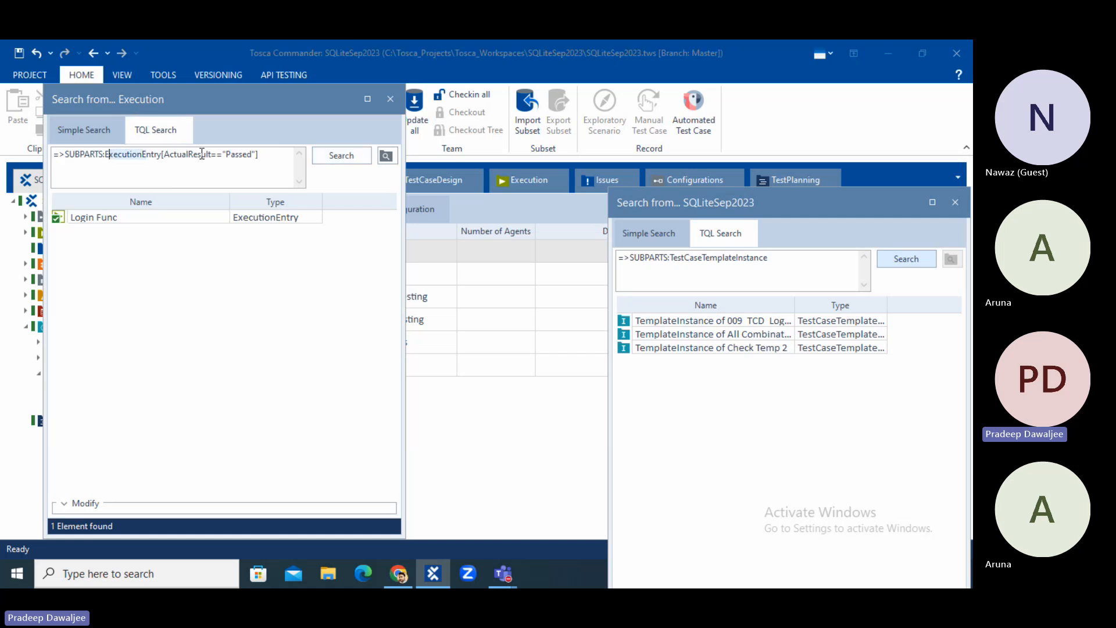
{"action": "left_click_drag", "start_coordinate": [201, 154], "coordinate": [174, 154]}
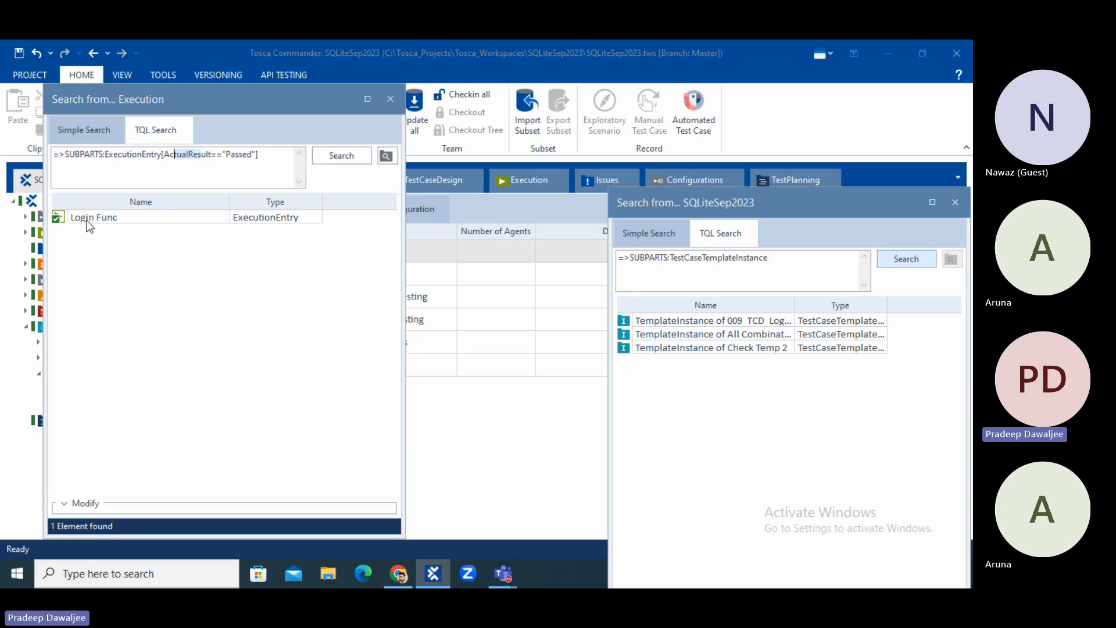
Step: Uncover the project tree and expand Execution, ExecutionLists and the Sample execution list
{"action": "left_click_drag", "start_coordinate": [337, 107], "coordinate": [388, 133]}
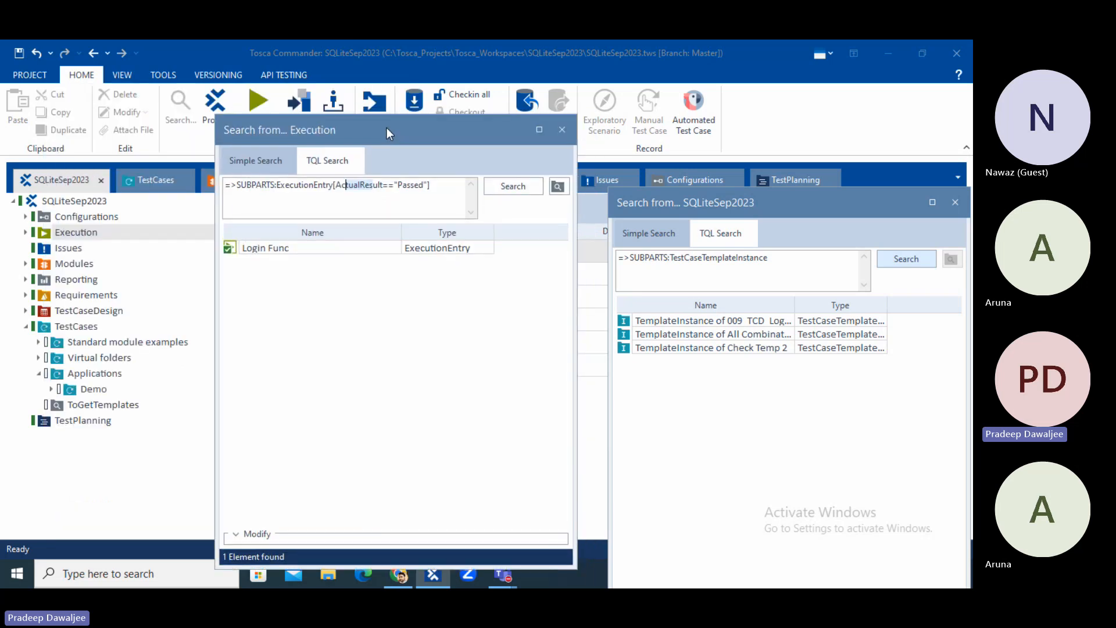
{"action": "left_click", "coordinate": [25, 233]}
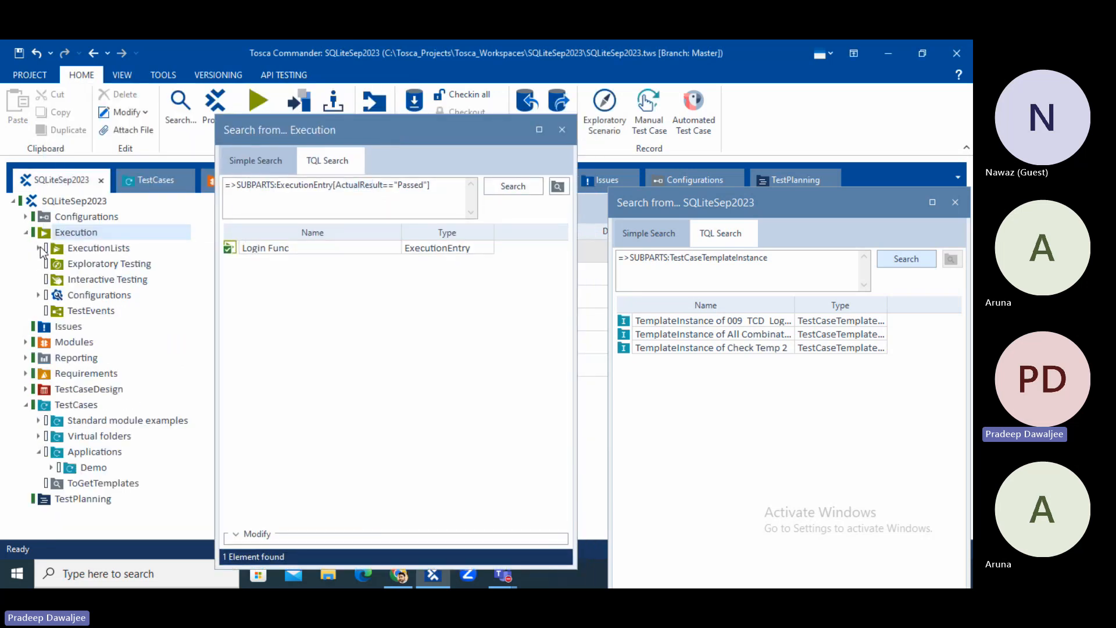
{"action": "left_click", "coordinate": [39, 247]}
{"action": "left_click", "coordinate": [51, 295]}
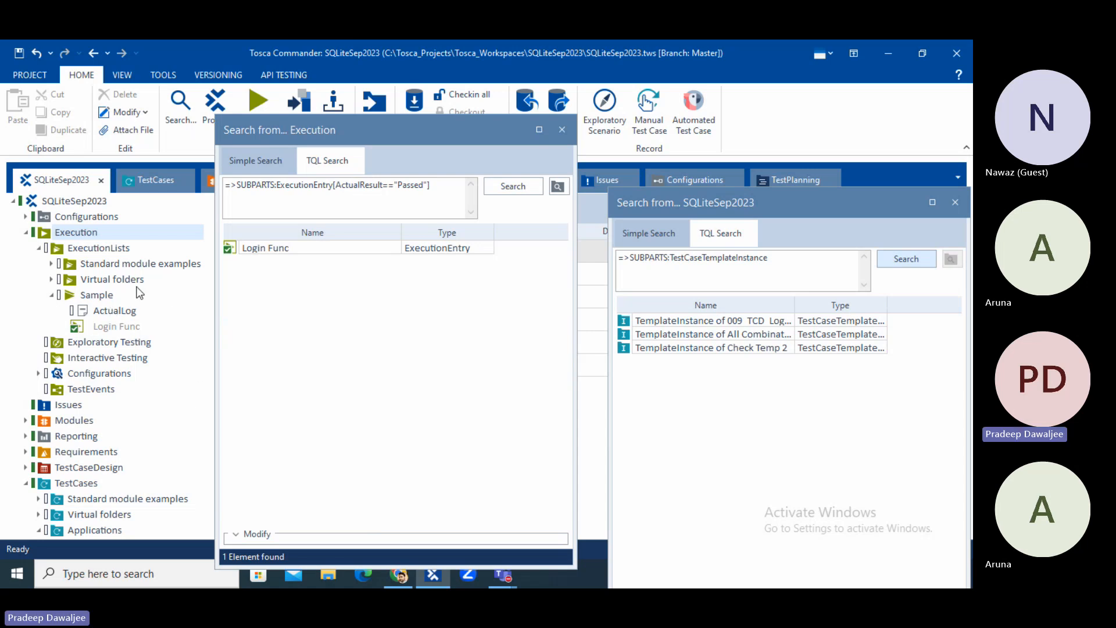
Step: Try to duplicate the Login Func entry within the Sample execution list
{"action": "left_click", "coordinate": [103, 329]}
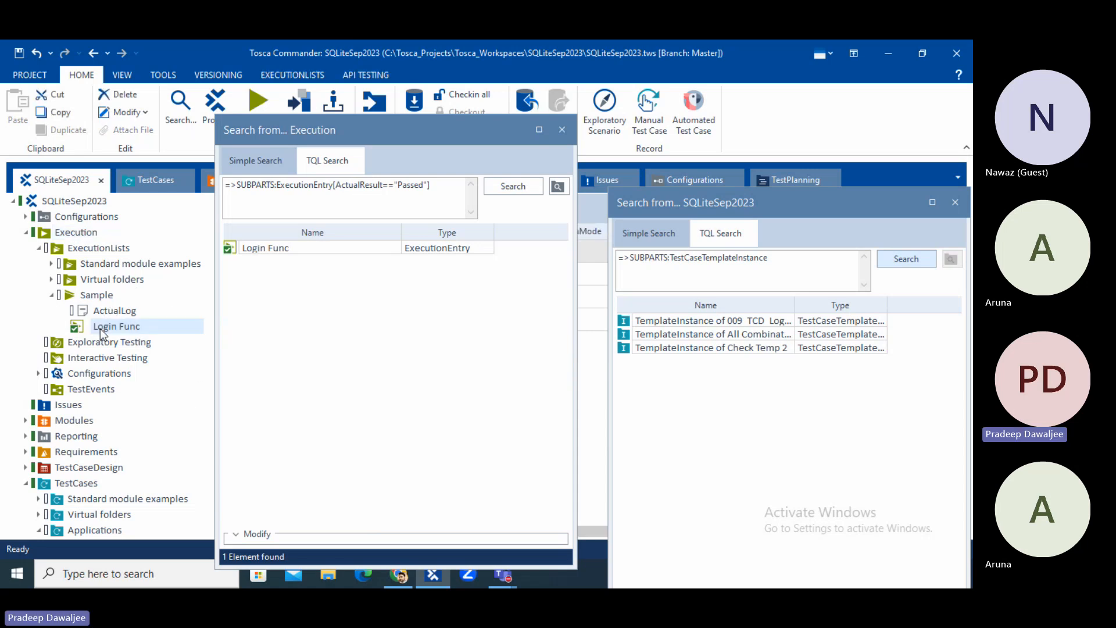
{"action": "key", "text": "ctrl+c"}
{"action": "left_click", "coordinate": [92, 296]}
{"action": "key", "text": "ctrl+v"}
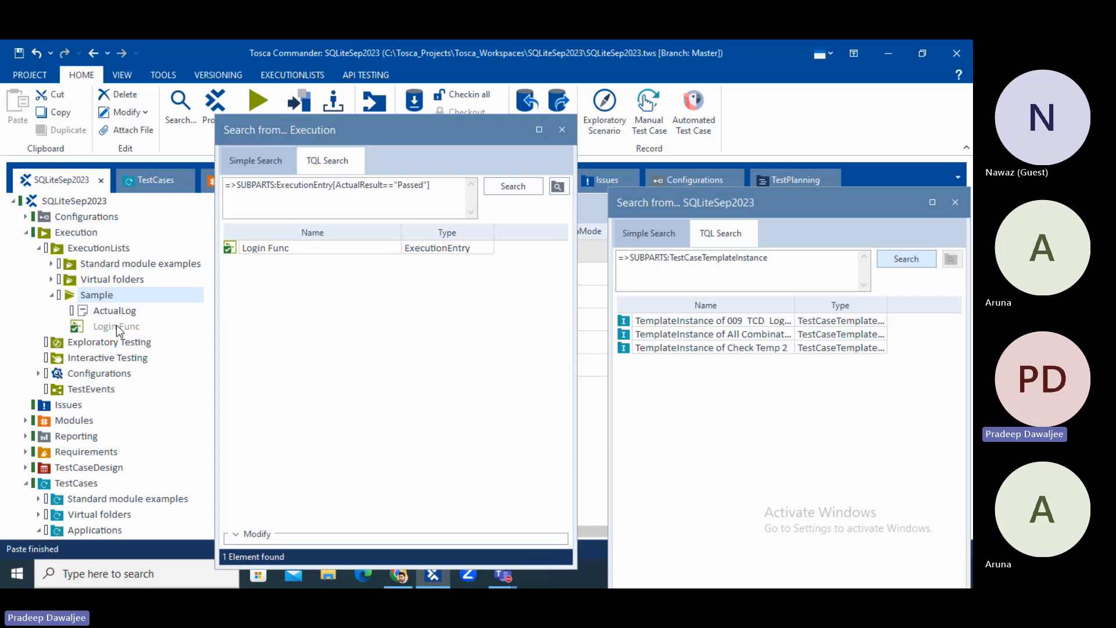
{"action": "right_click", "coordinate": [74, 298]}
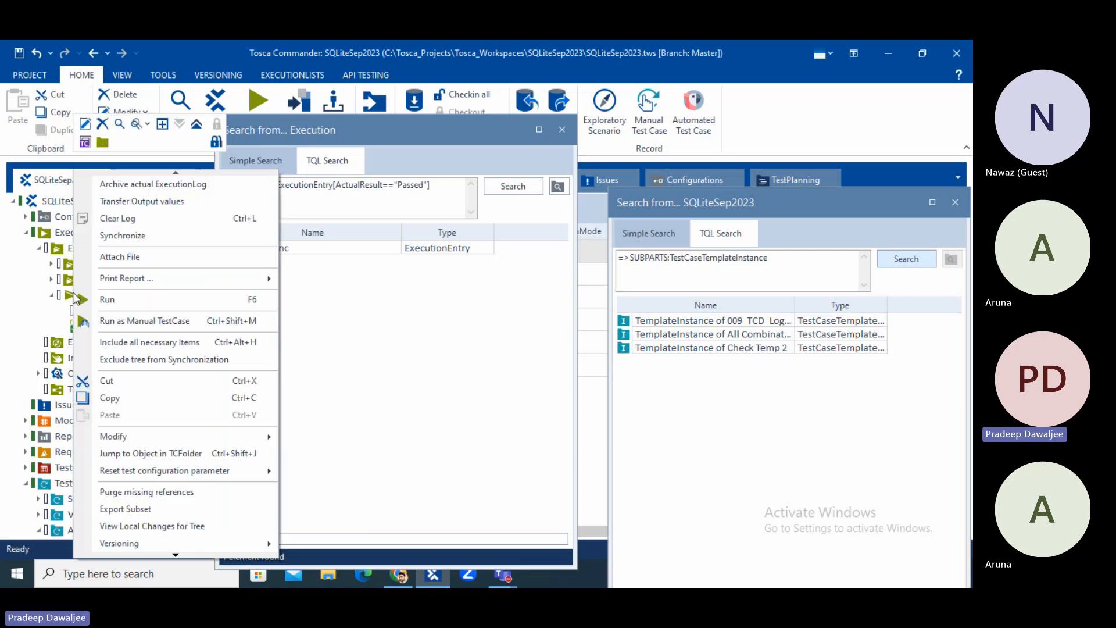
{"action": "left_click", "coordinate": [21, 516]}
Step: Add the sdgds test case from the Demo folder to the Sample execution list
{"action": "scroll", "coordinate": [52, 505], "scroll_direction": "down", "scroll_amount": 1}
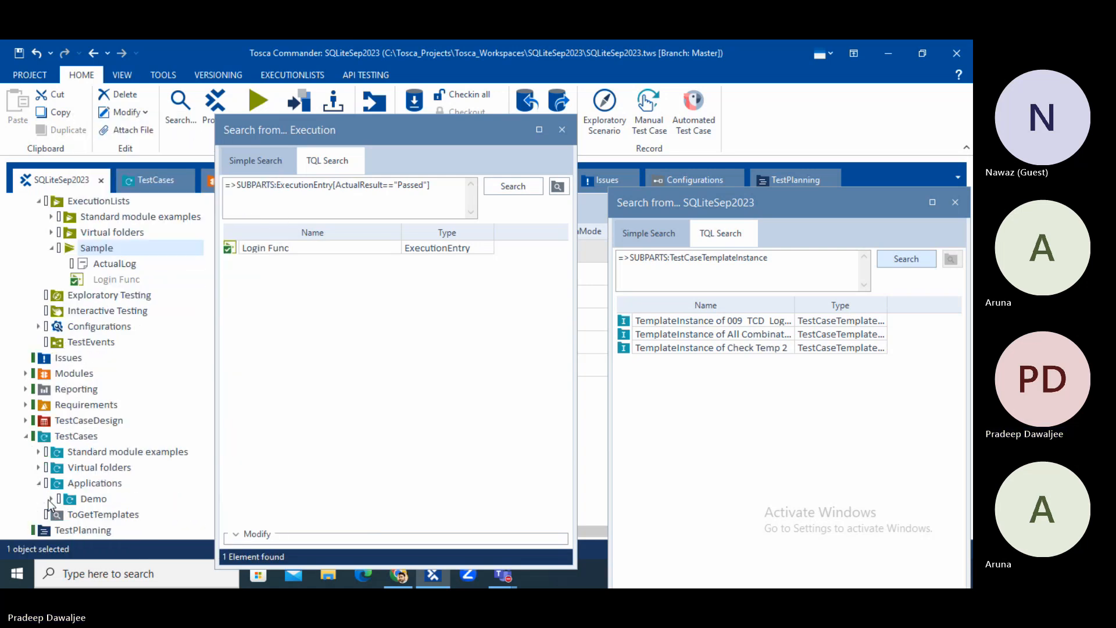
{"action": "left_click", "coordinate": [51, 499]}
{"action": "left_click_drag", "start_coordinate": [97, 498], "coordinate": [93, 263]}
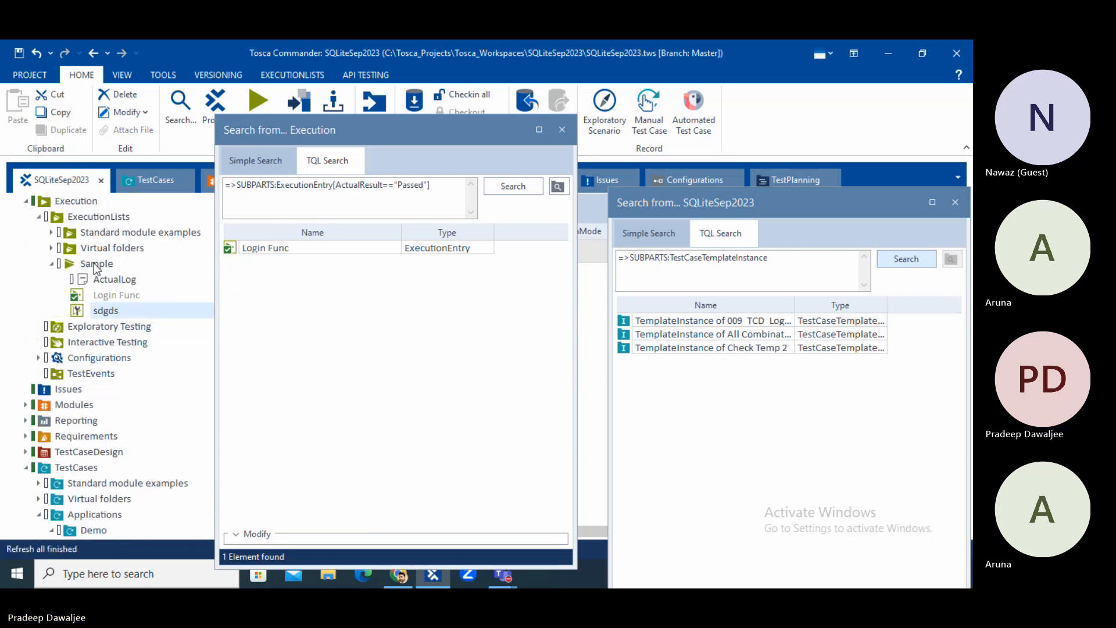
Step: Set the result of the sdgds execution entry to Passed, leaving the result comment empty
{"action": "right_click", "coordinate": [93, 308]}
{"action": "left_click", "coordinate": [76, 315]}
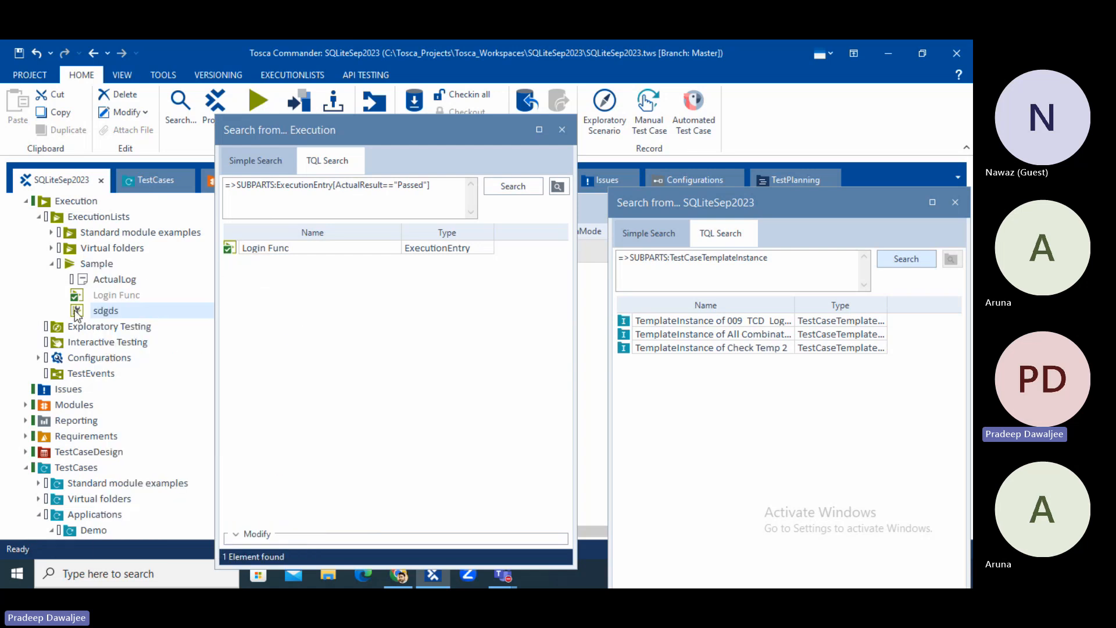
{"action": "right_click", "coordinate": [77, 314]}
{"action": "mouse_move", "coordinate": [133, 323]}
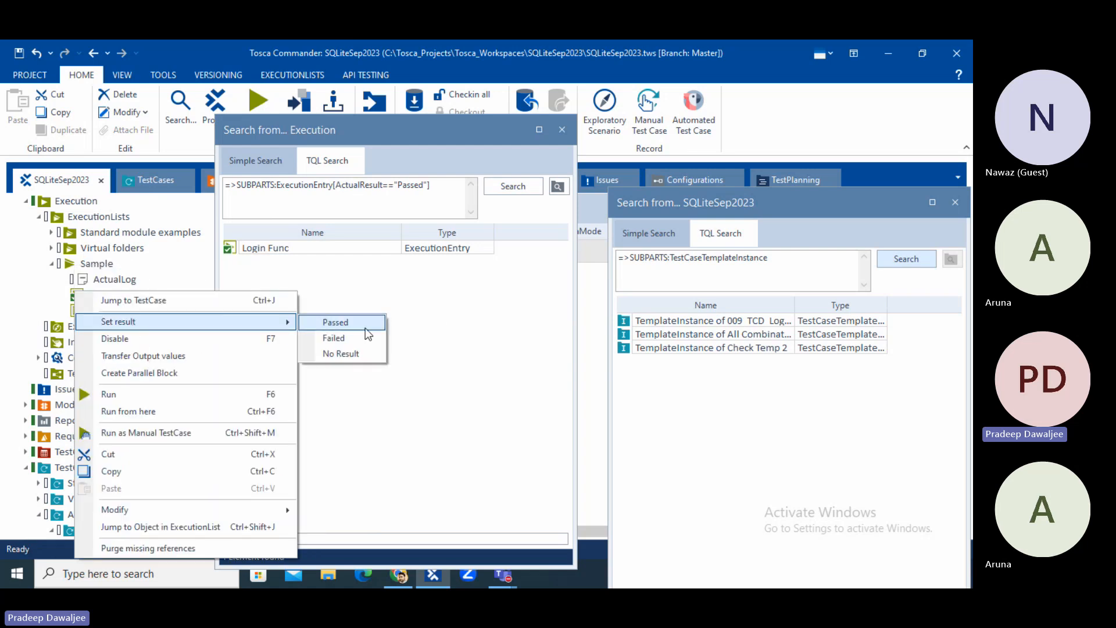
{"action": "left_click", "coordinate": [349, 323]}
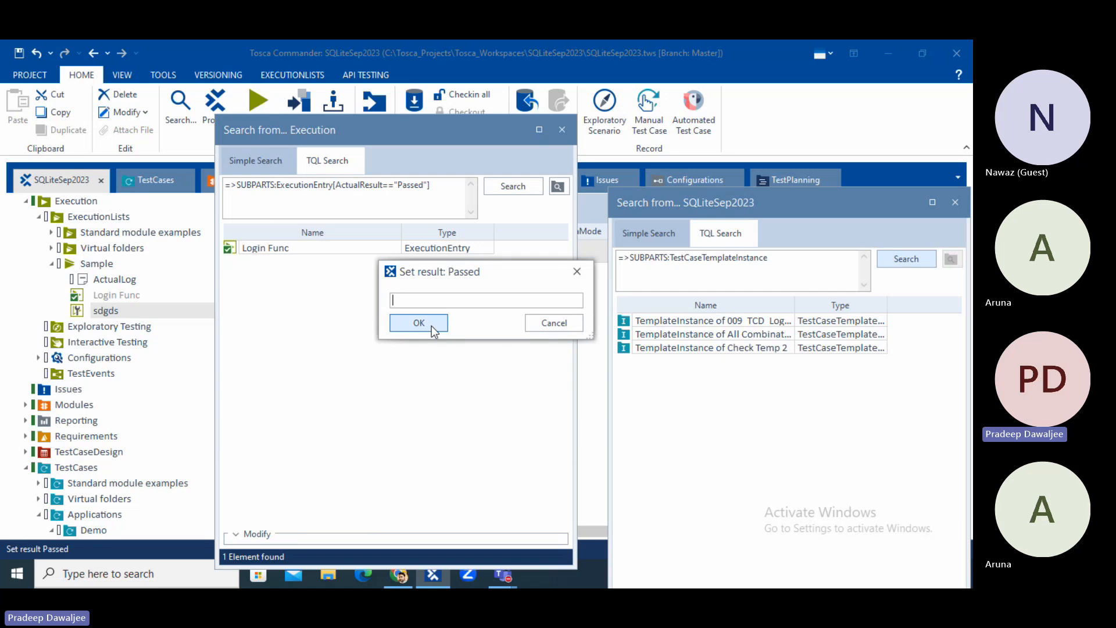
{"action": "left_click", "coordinate": [418, 323]}
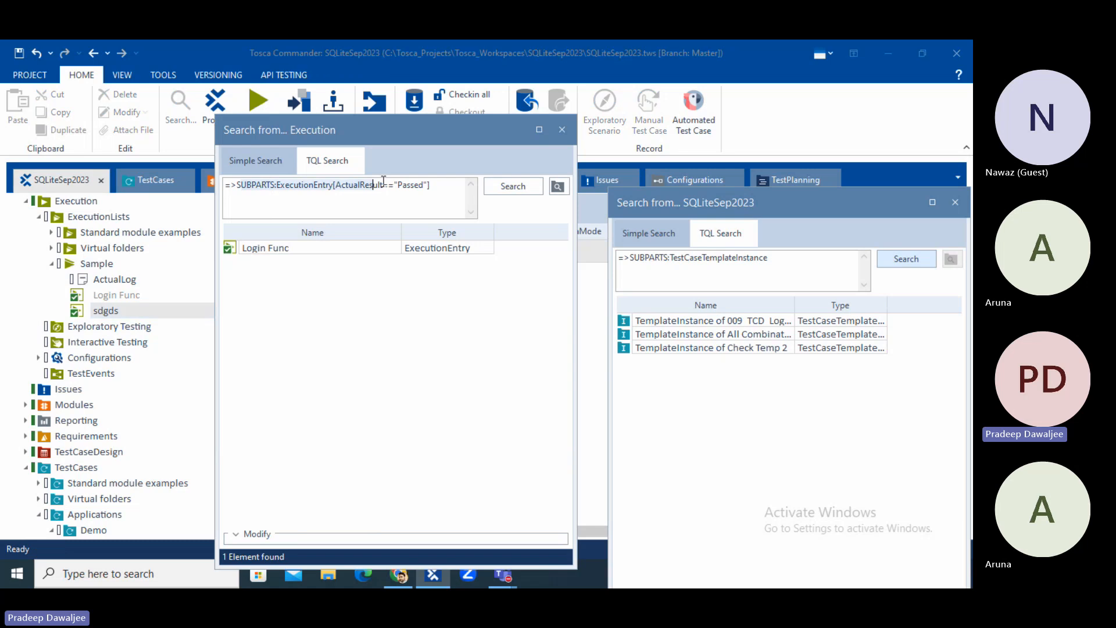
Step: Rerun the Execution TQL search for Passed entries, and search again with the ActualResult condition changed to "Failed"
{"action": "left_click", "coordinate": [508, 186]}
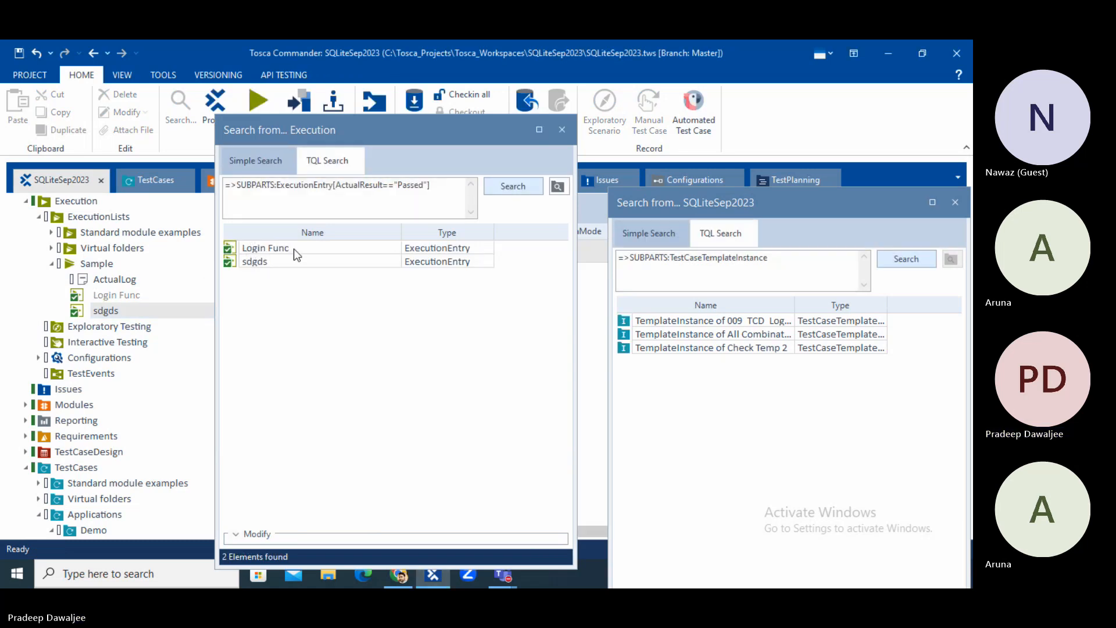
{"action": "left_click_drag", "start_coordinate": [424, 186], "coordinate": [402, 187]}
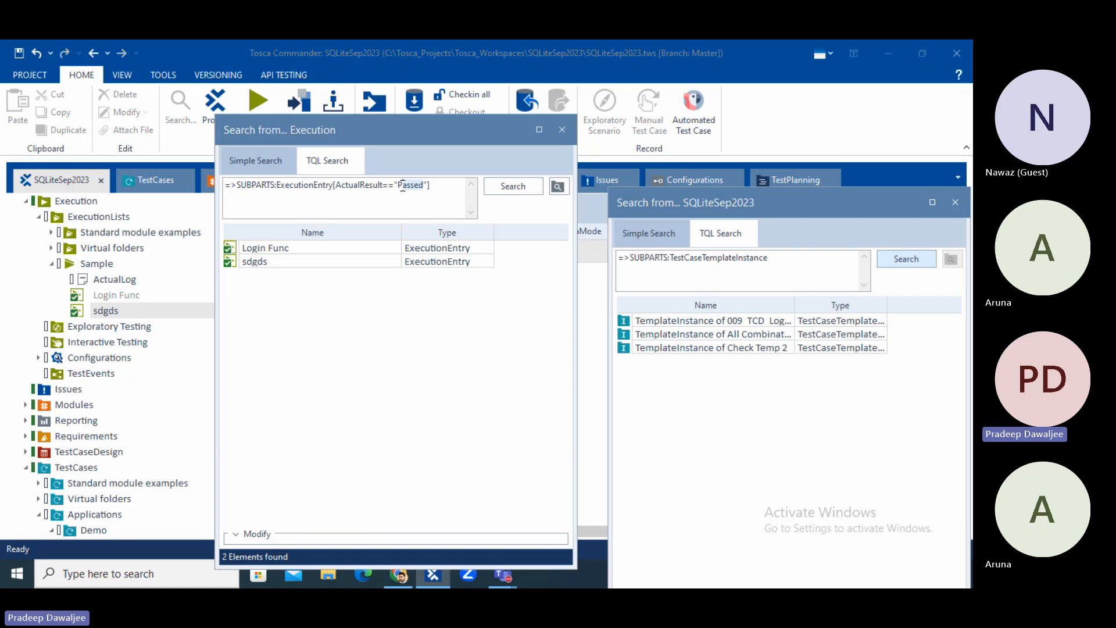
{"action": "type", "text": "Failed"}
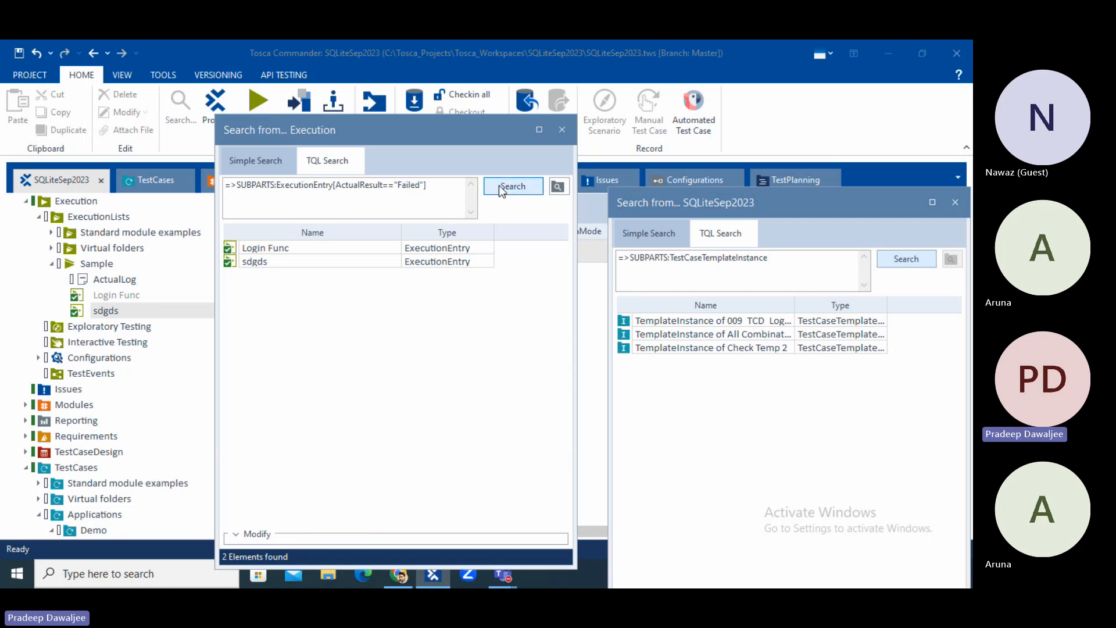
{"action": "left_click", "coordinate": [499, 185]}
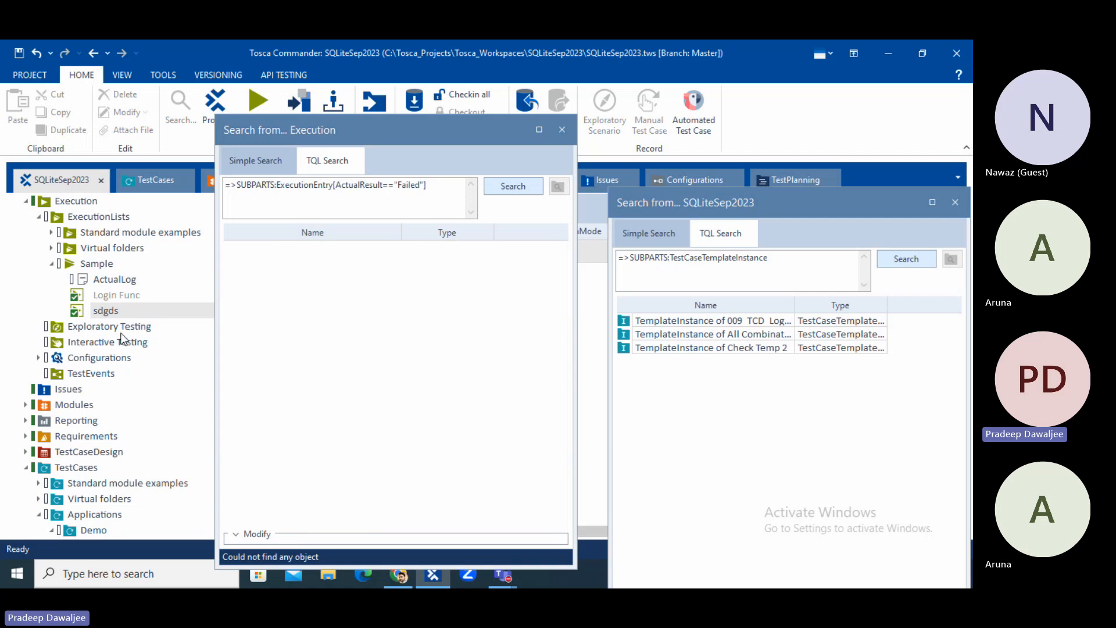
Step: Add TDS2 from the TDS folder under Demo to the Sample execution list
{"action": "scroll", "coordinate": [132, 471], "scroll_direction": "down", "scroll_amount": 3}
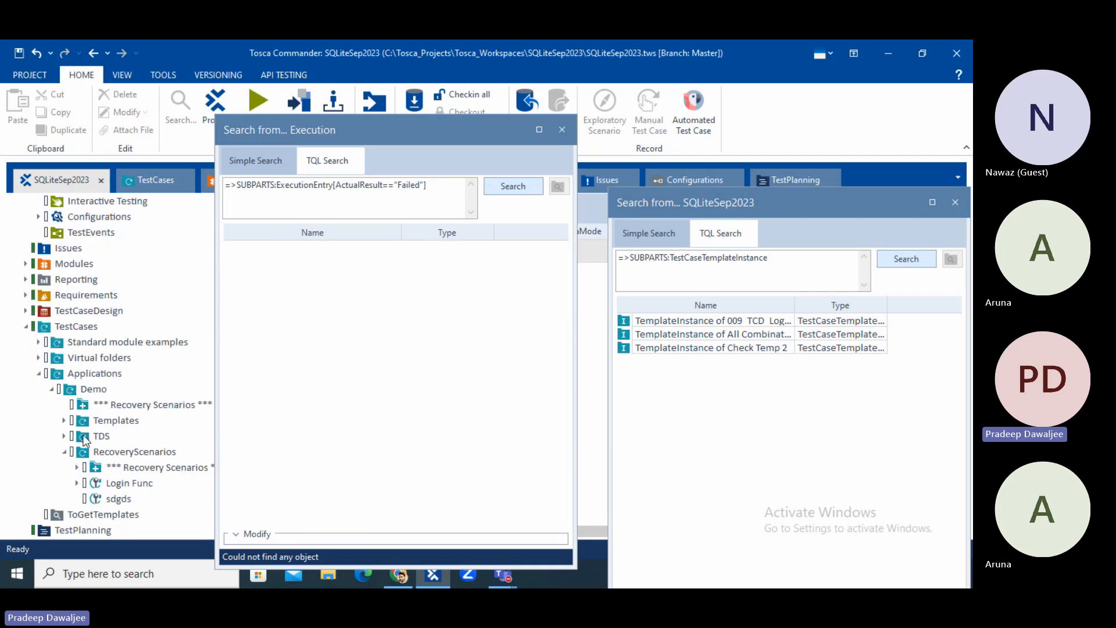
{"action": "left_click", "coordinate": [64, 436]}
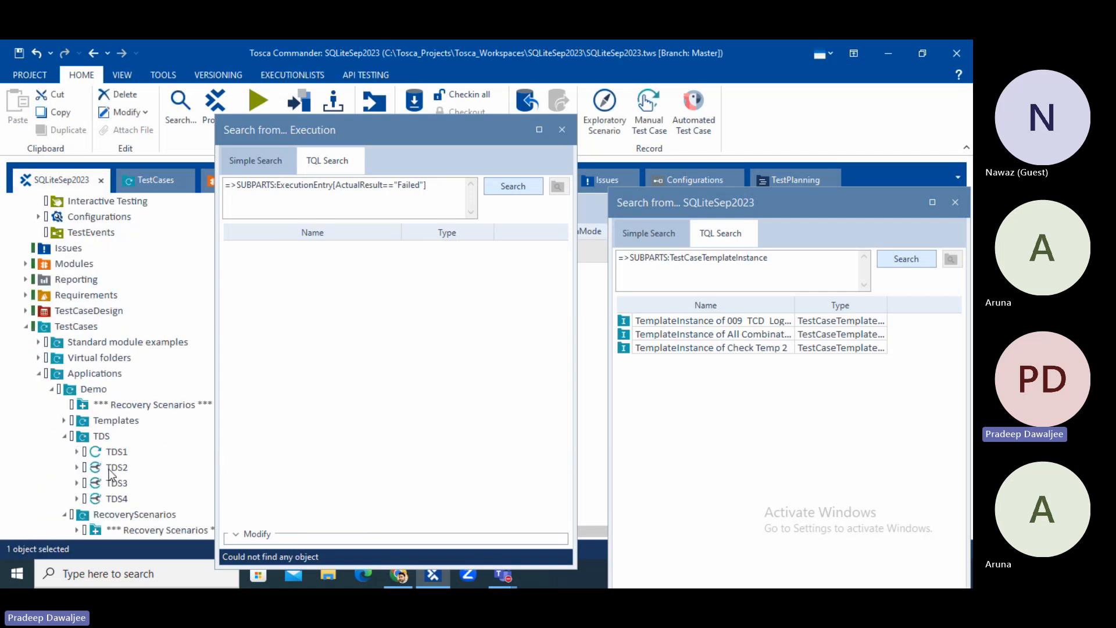
{"action": "left_click_drag", "start_coordinate": [111, 468], "coordinate": [87, 282]}
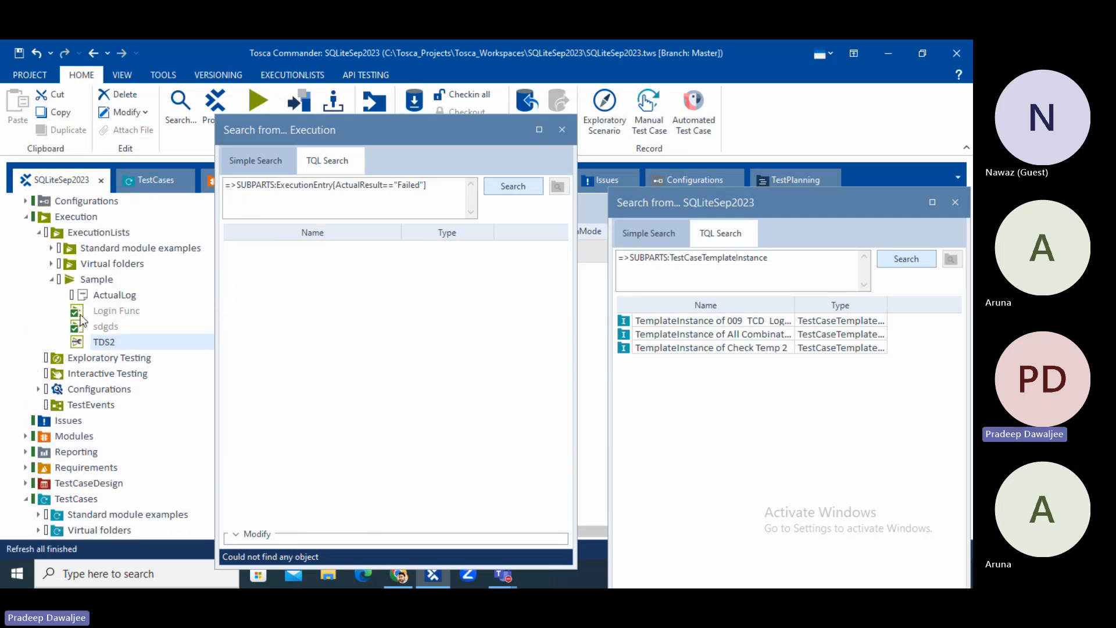
Step: Set the result of the TDS2 execution entry to Failed, leaving the result comment empty
{"action": "right_click", "coordinate": [100, 341]}
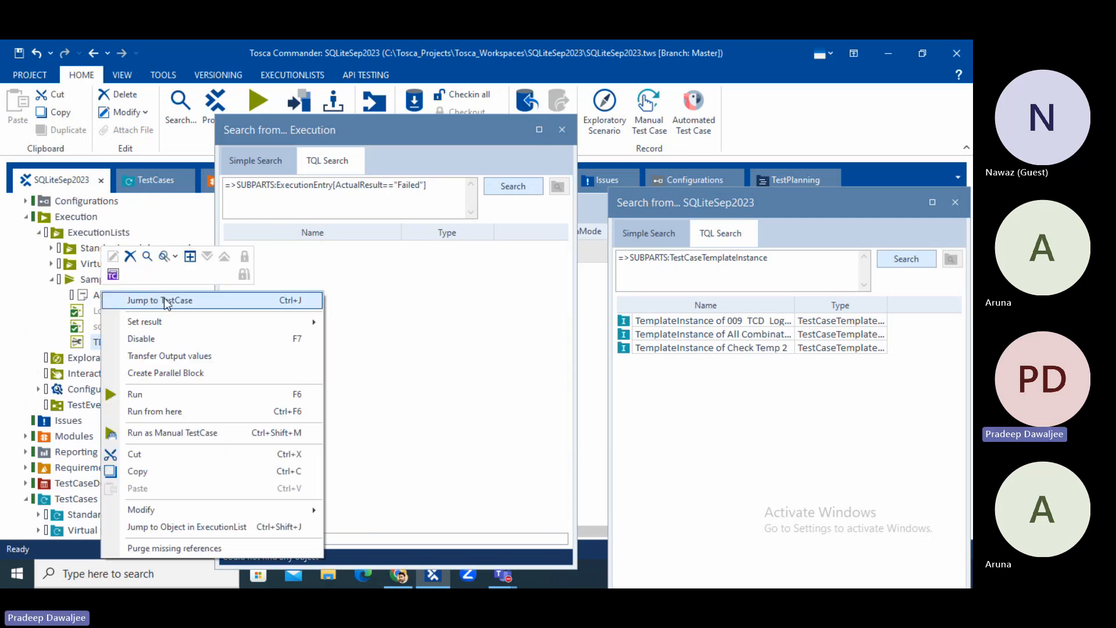
{"action": "mouse_move", "coordinate": [177, 321]}
{"action": "left_click", "coordinate": [371, 339]}
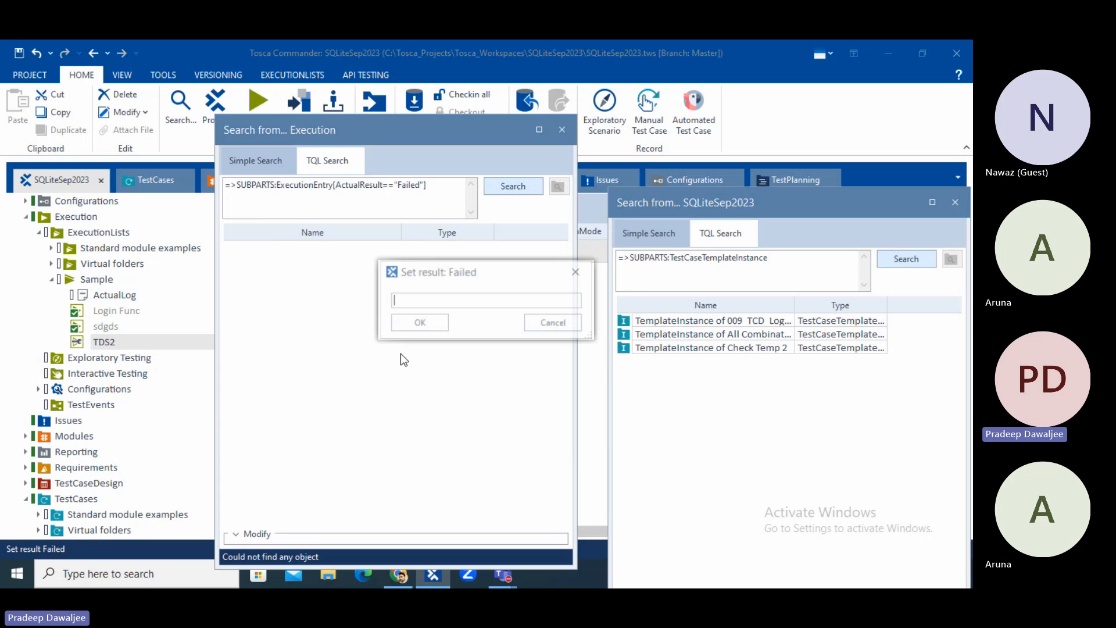
{"action": "left_click", "coordinate": [437, 327]}
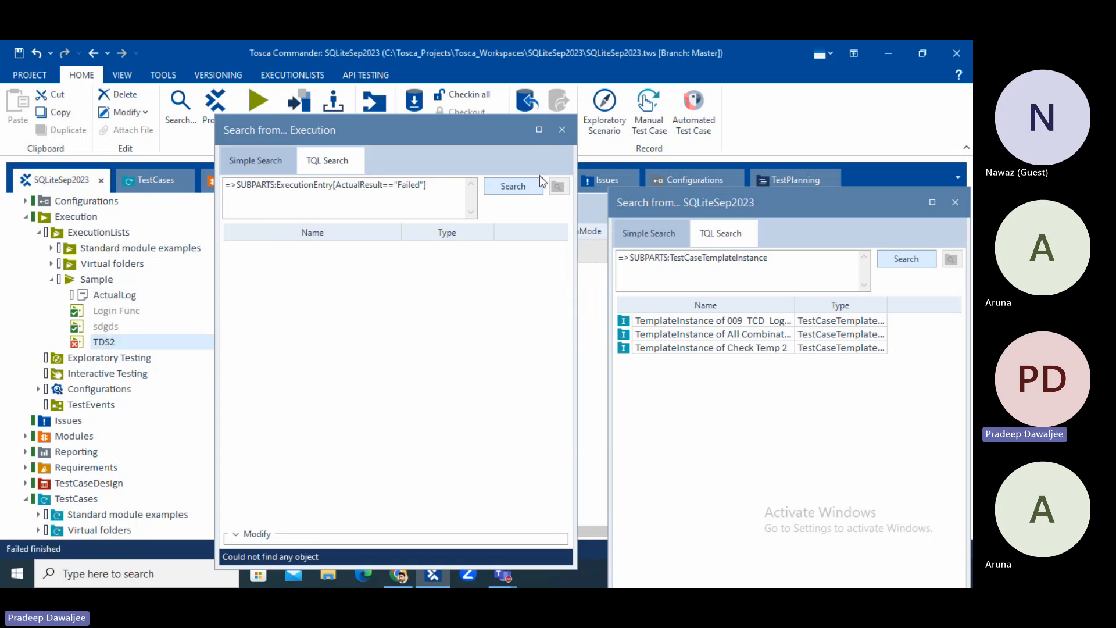
Step: Rerun the TQL search for Failed execution entries and select the TDS2 entry in the results
{"action": "left_click", "coordinate": [527, 188]}
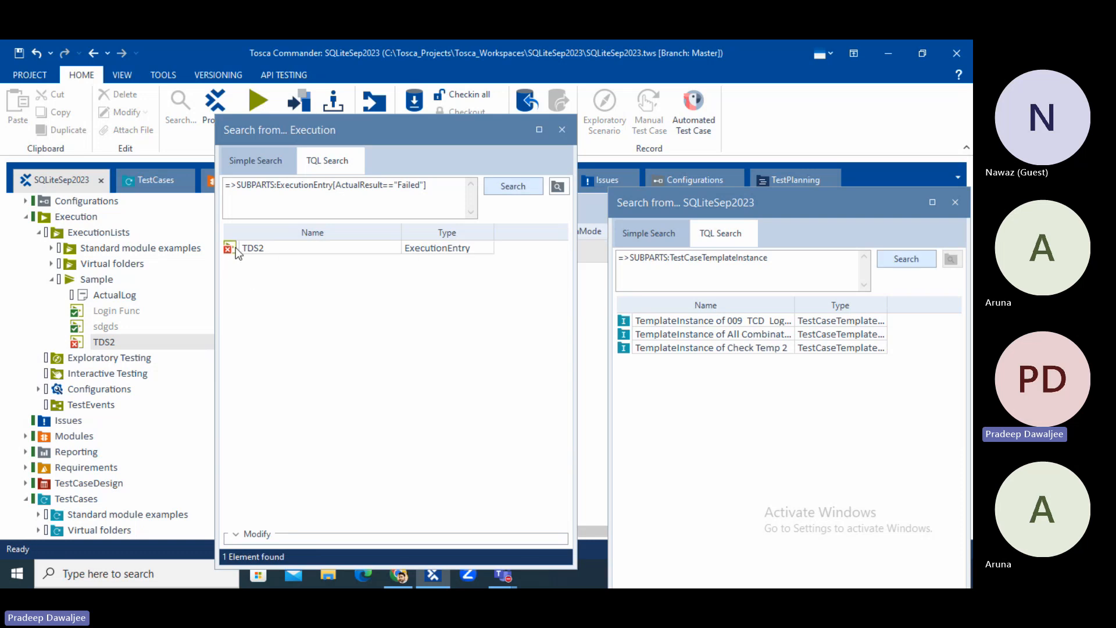
{"action": "left_click", "coordinate": [251, 249]}
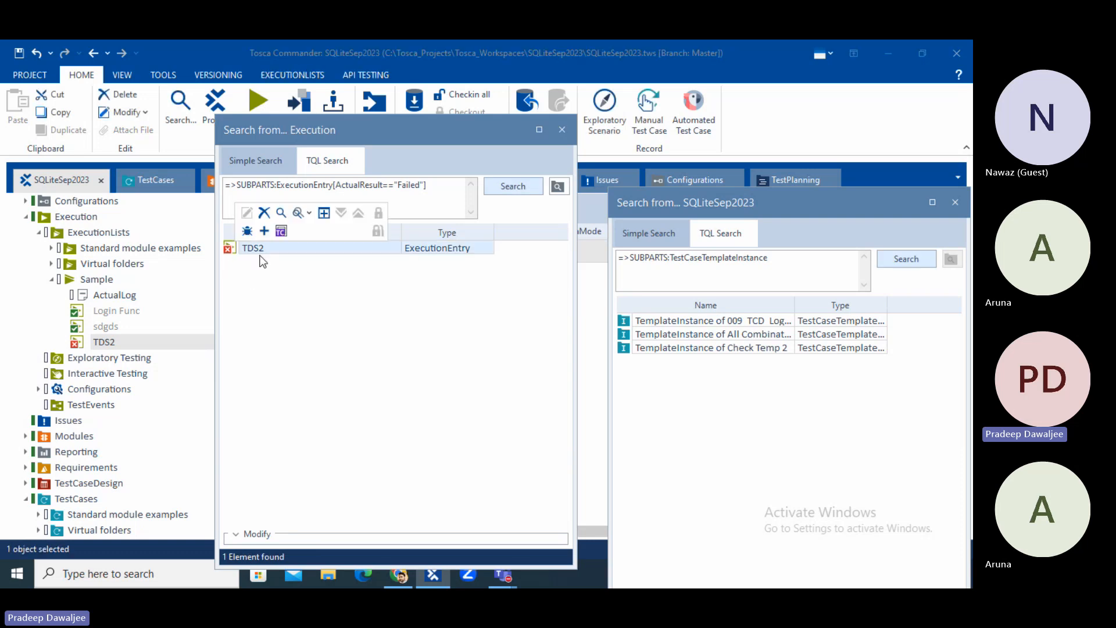
{"action": "right_click", "coordinate": [451, 253]}
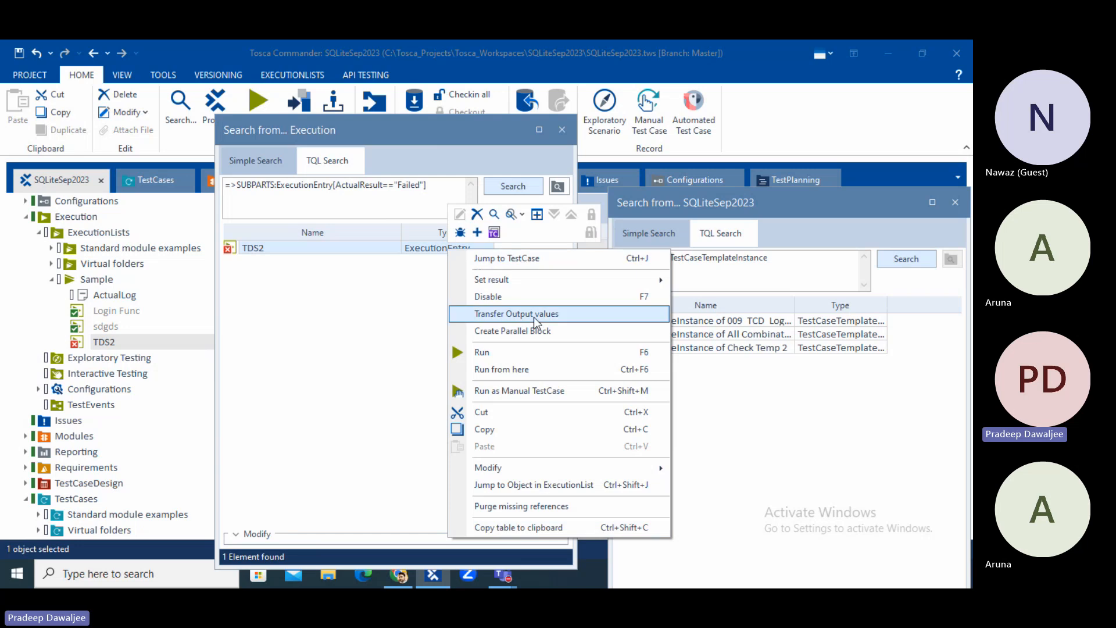
{"action": "left_click", "coordinate": [353, 347]}
Step: Add the ActualResult, CreatedAt and CreatedBy columns to the Execution search results with the Column Chooser
{"action": "right_click", "coordinate": [513, 235]}
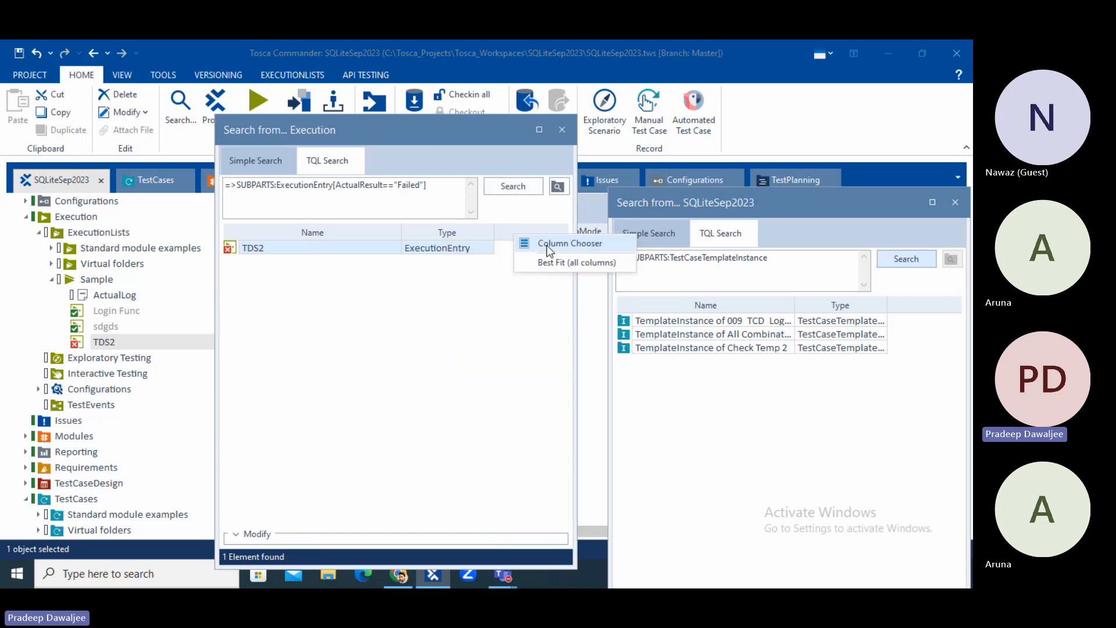
{"action": "left_click", "coordinate": [546, 245]}
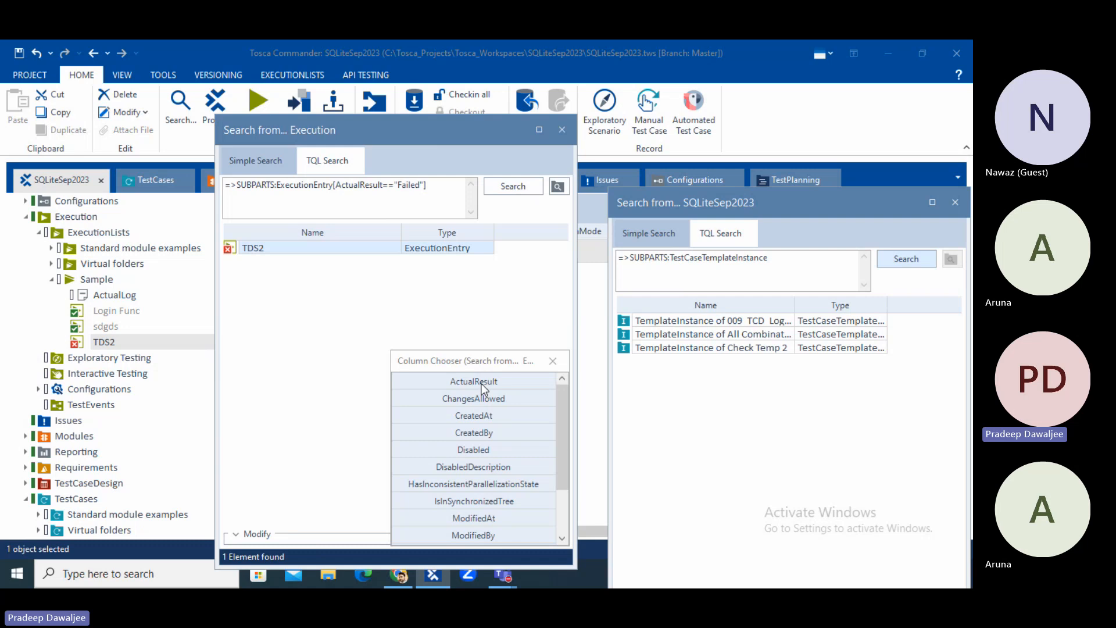
{"action": "left_click_drag", "start_coordinate": [481, 382], "coordinate": [512, 234]}
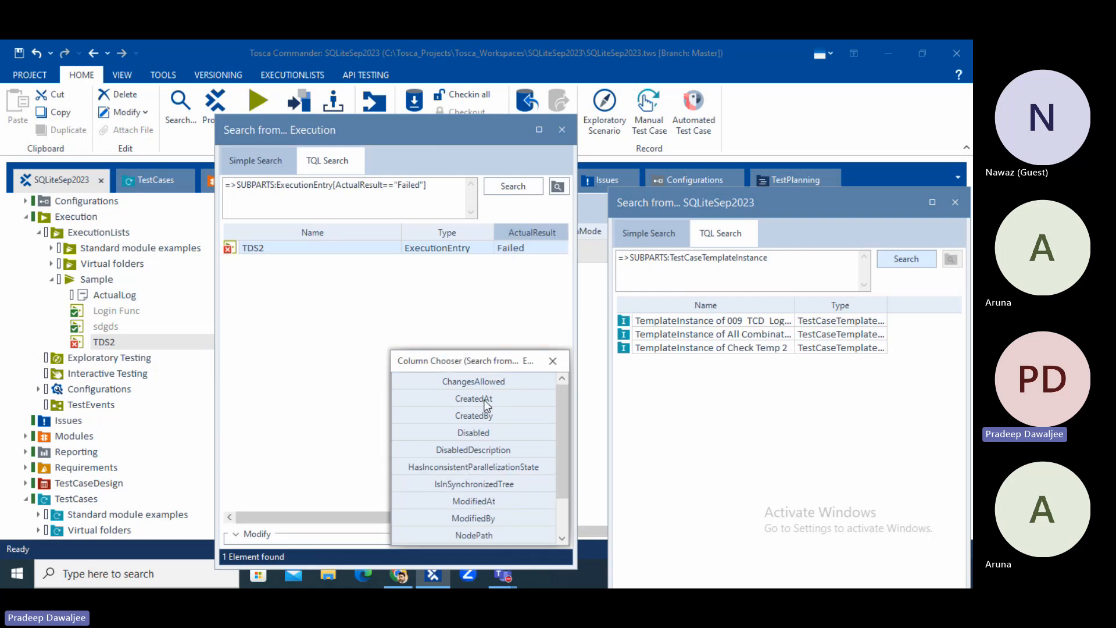
{"action": "left_click_drag", "start_coordinate": [475, 395], "coordinate": [503, 250]}
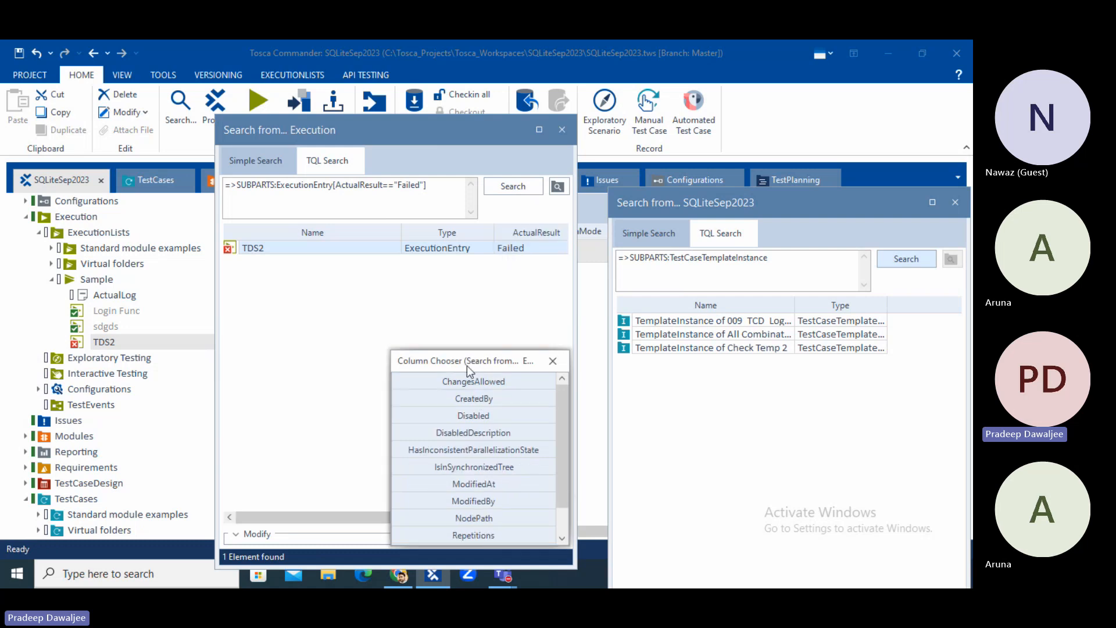
{"action": "left_click_drag", "start_coordinate": [329, 516], "coordinate": [403, 520]}
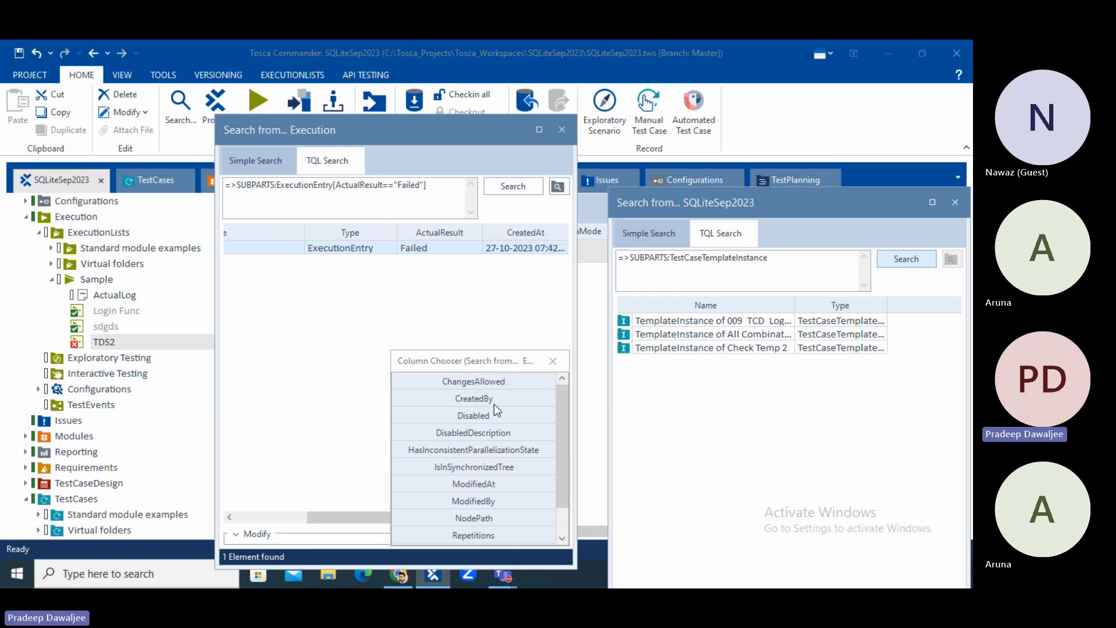
{"action": "double_click", "coordinate": [477, 400]}
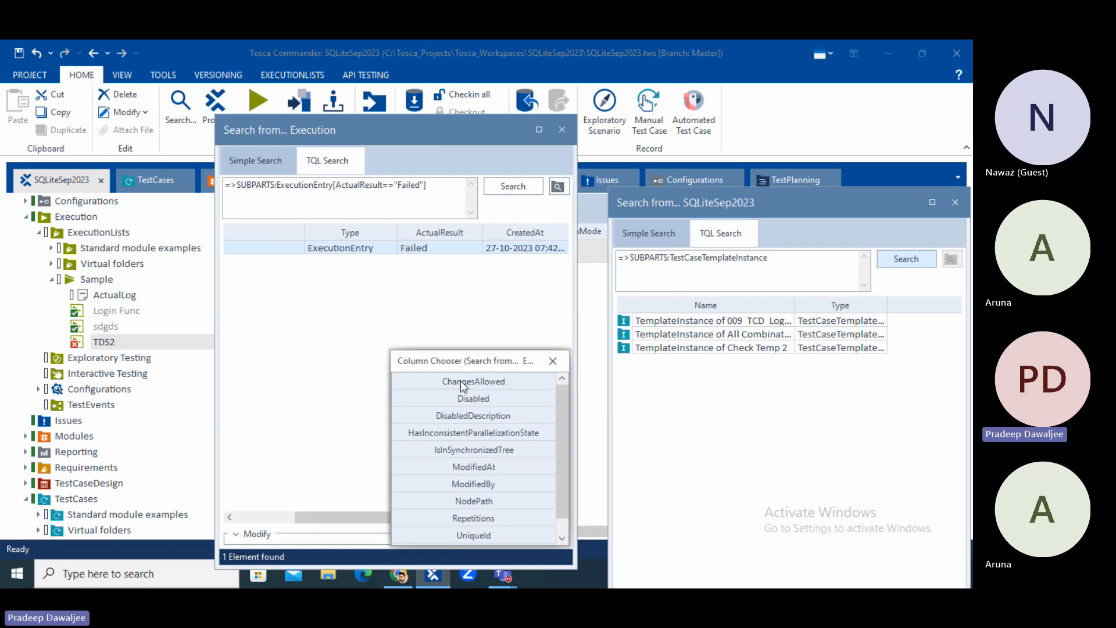
{"action": "left_click_drag", "start_coordinate": [352, 518], "coordinate": [435, 501]}
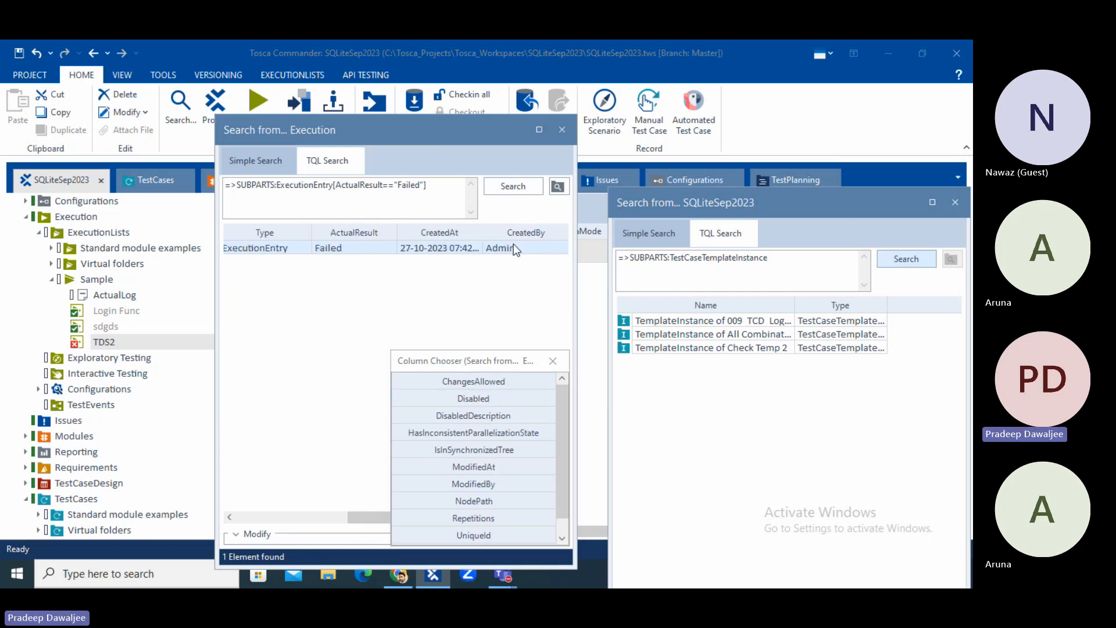
{"action": "scroll", "coordinate": [496, 437], "scroll_direction": "down", "scroll_amount": 1}
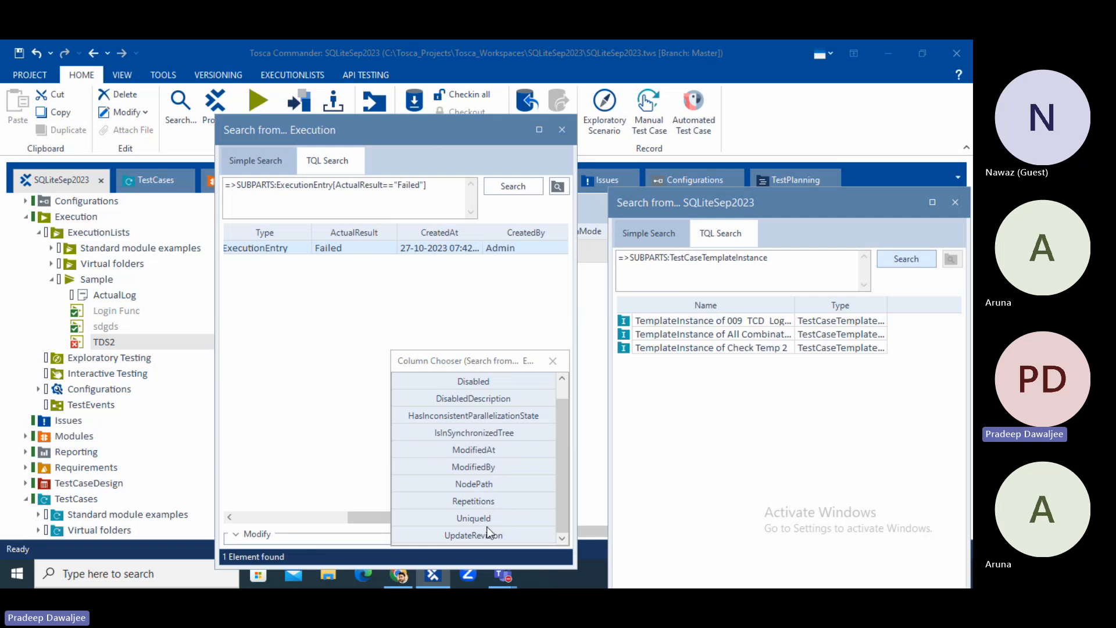
{"action": "scroll", "coordinate": [508, 453], "scroll_direction": "up", "scroll_amount": 1}
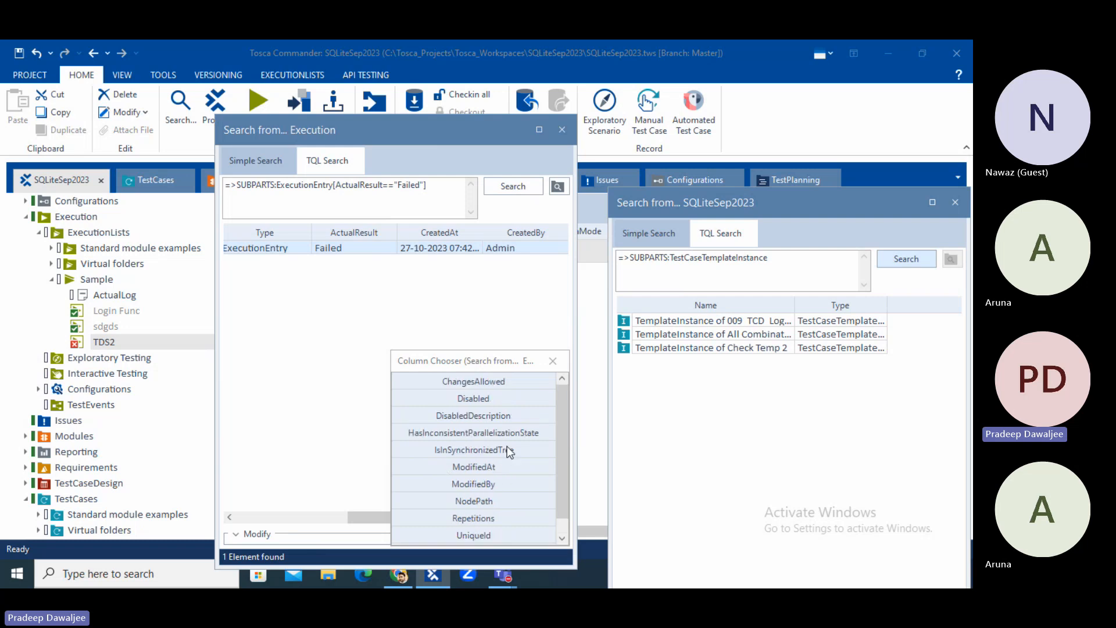
{"action": "left_click", "coordinate": [552, 361]}
Step: Review all columns of the Failed entry in the results and close the Execution search window
{"action": "left_click_drag", "start_coordinate": [357, 516], "coordinate": [260, 516]}
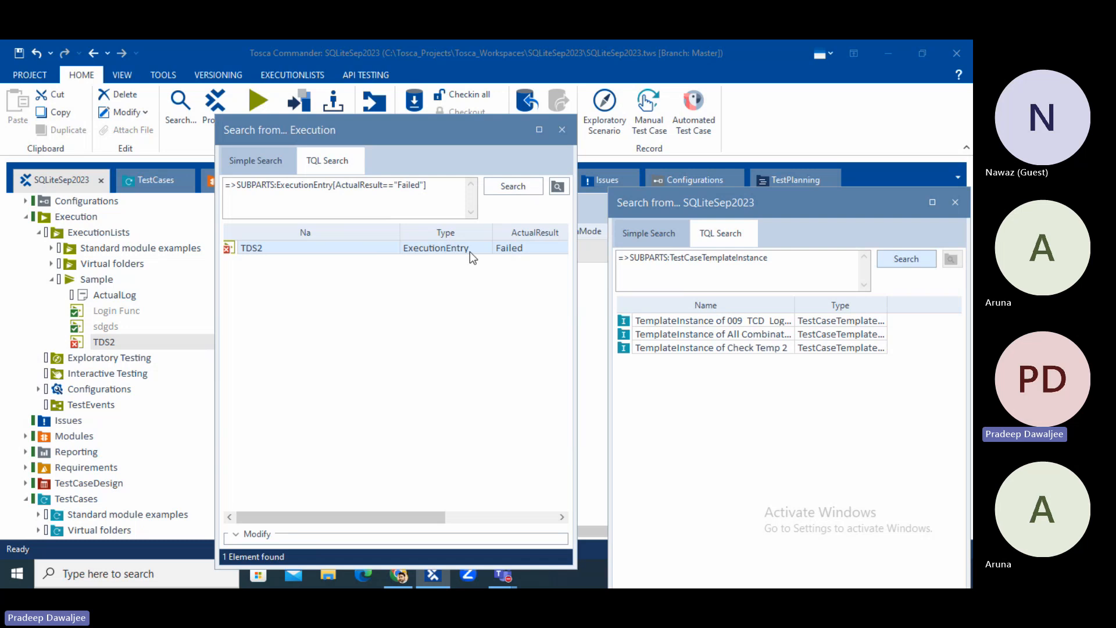
{"action": "left_click_drag", "start_coordinate": [366, 515], "coordinate": [520, 514]}
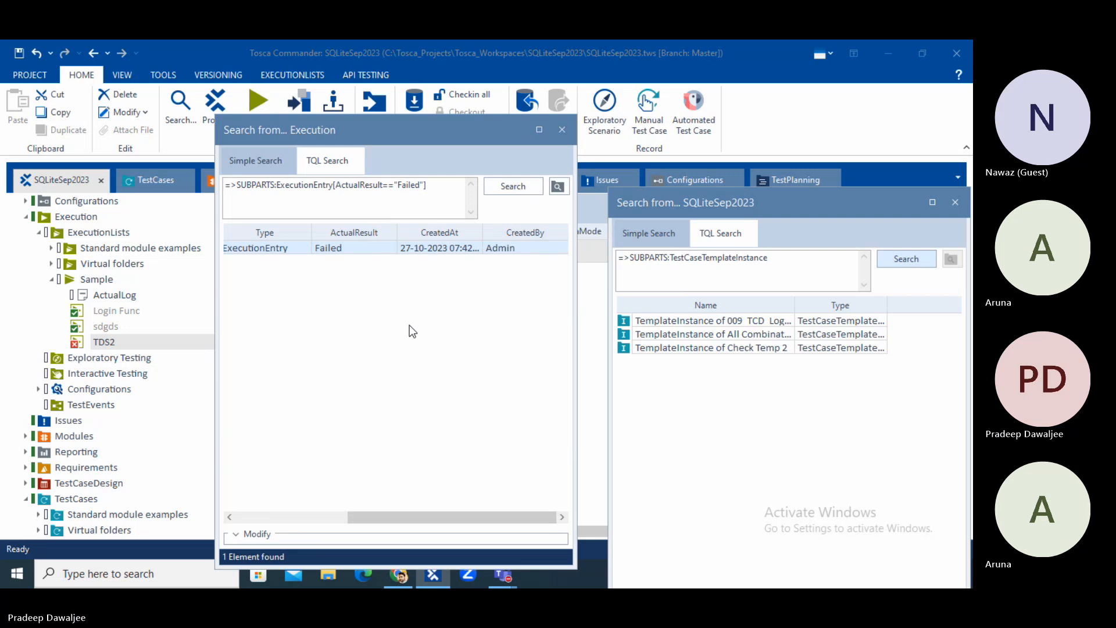
{"action": "left_click", "coordinate": [562, 131]}
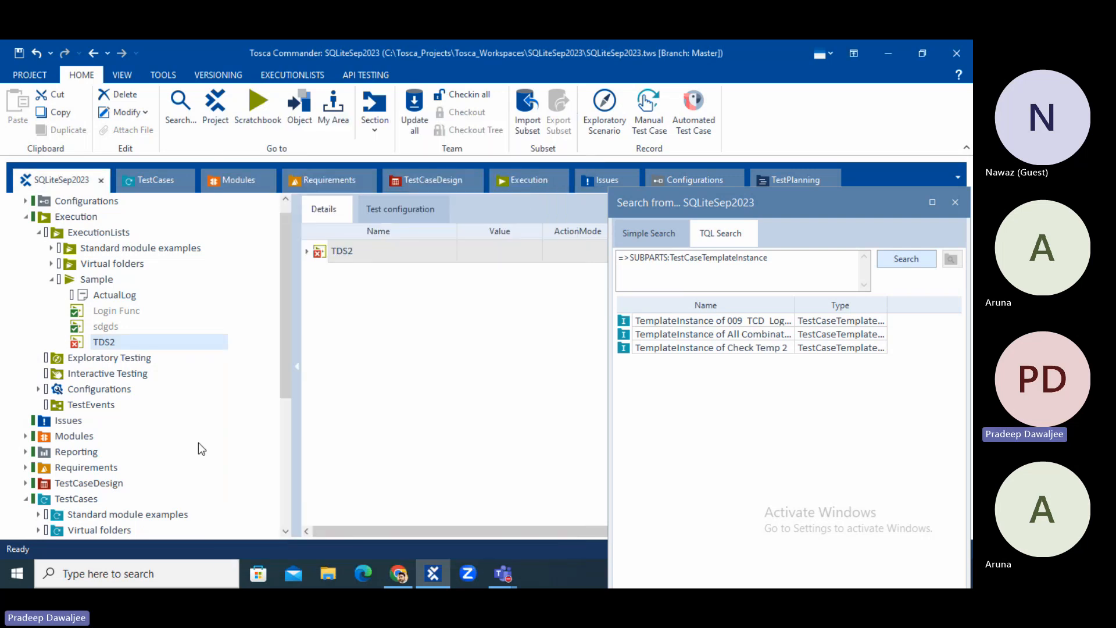
Step: Expand the Modules folder and run a simple search from it with an empty search term
{"action": "scroll", "coordinate": [105, 433], "scroll_direction": "down", "scroll_amount": 2}
{"action": "left_click", "coordinate": [25, 342]}
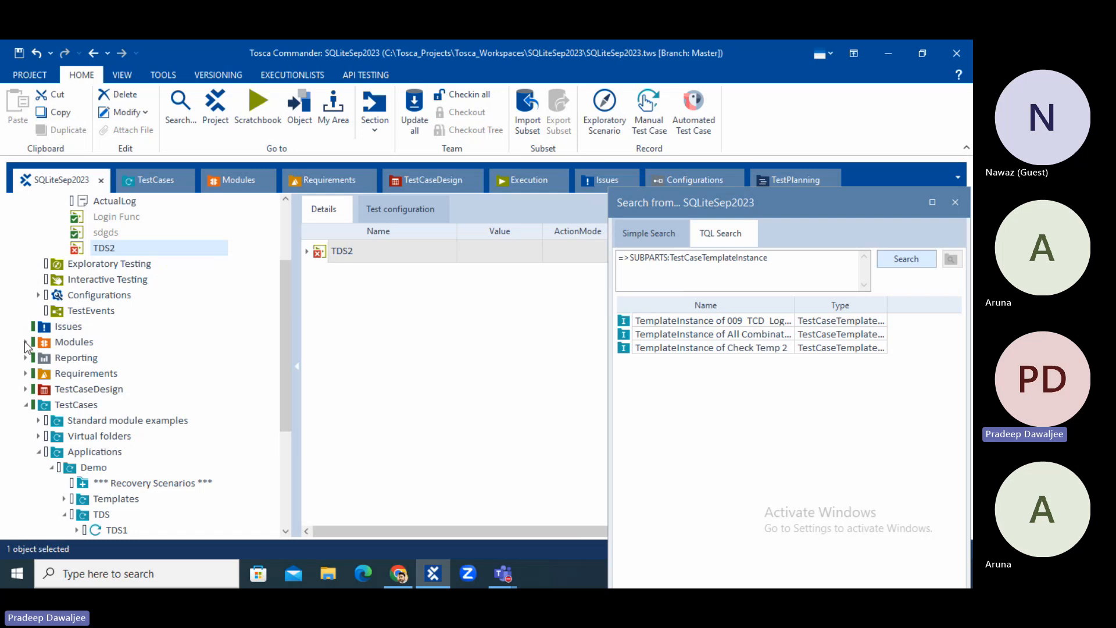
{"action": "left_click", "coordinate": [82, 344]}
{"action": "right_click", "coordinate": [75, 344]}
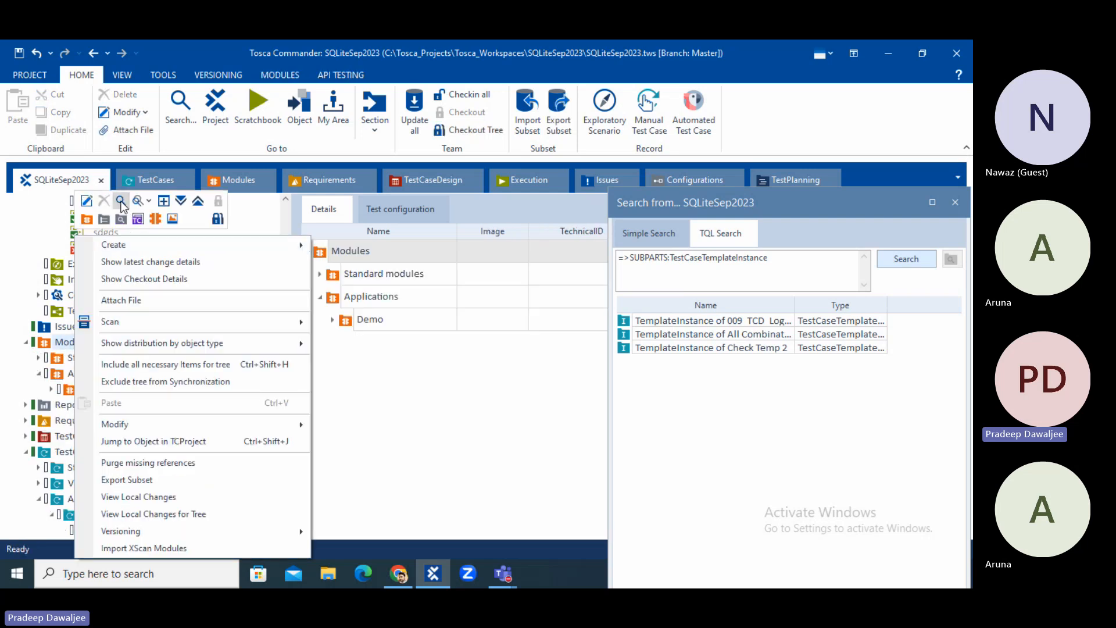
{"action": "left_click", "coordinate": [121, 201]}
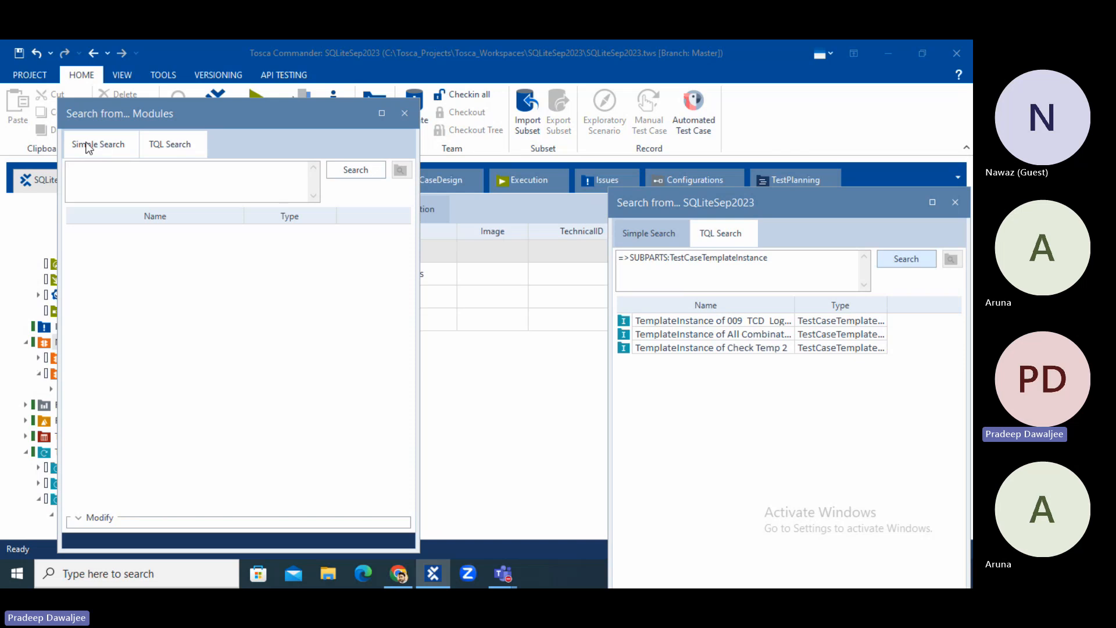
{"action": "left_click", "coordinate": [95, 145]}
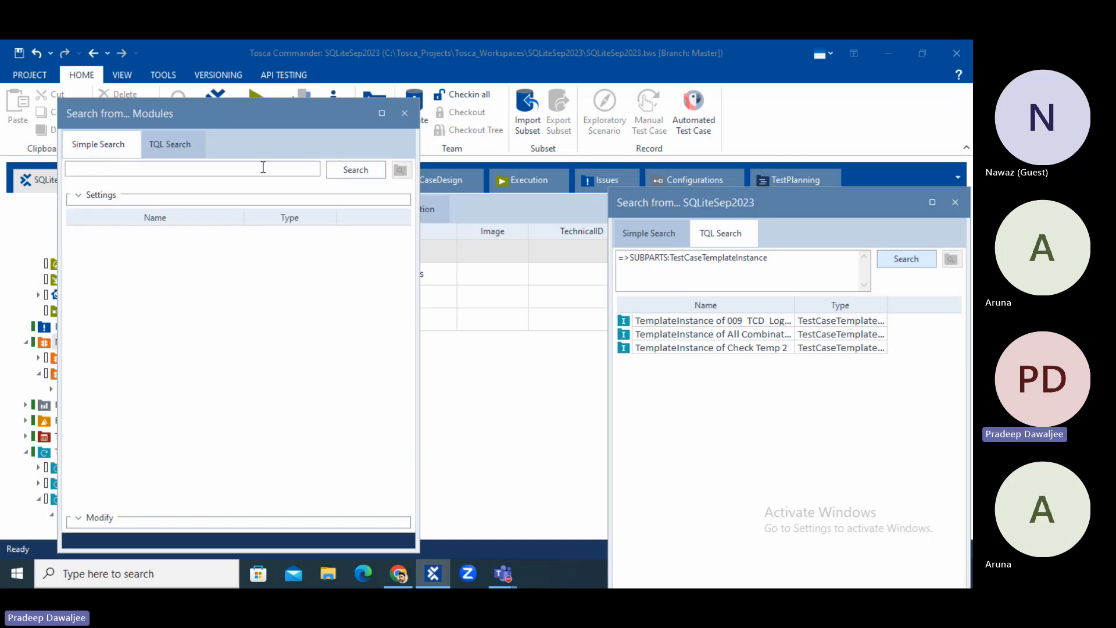
{"action": "left_click", "coordinate": [353, 168]}
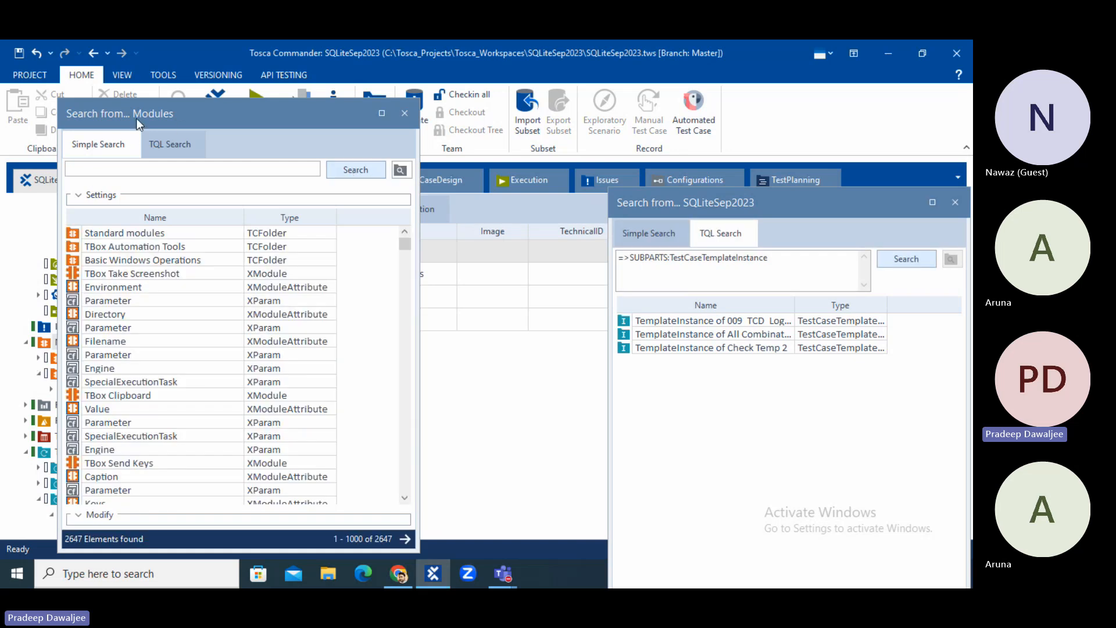
Step: Move the Modules search window clear of the project tree, skim its results and expand the search settings
{"action": "left_click_drag", "start_coordinate": [198, 113], "coordinate": [440, 81]}
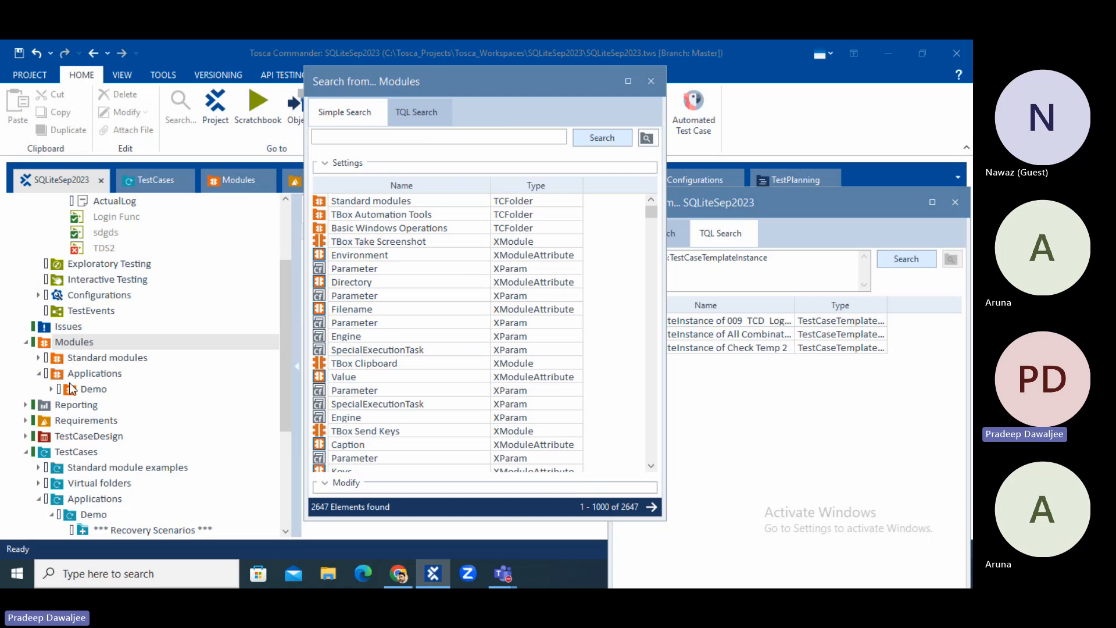
{"action": "scroll", "coordinate": [518, 290], "scroll_direction": "down", "scroll_amount": 5}
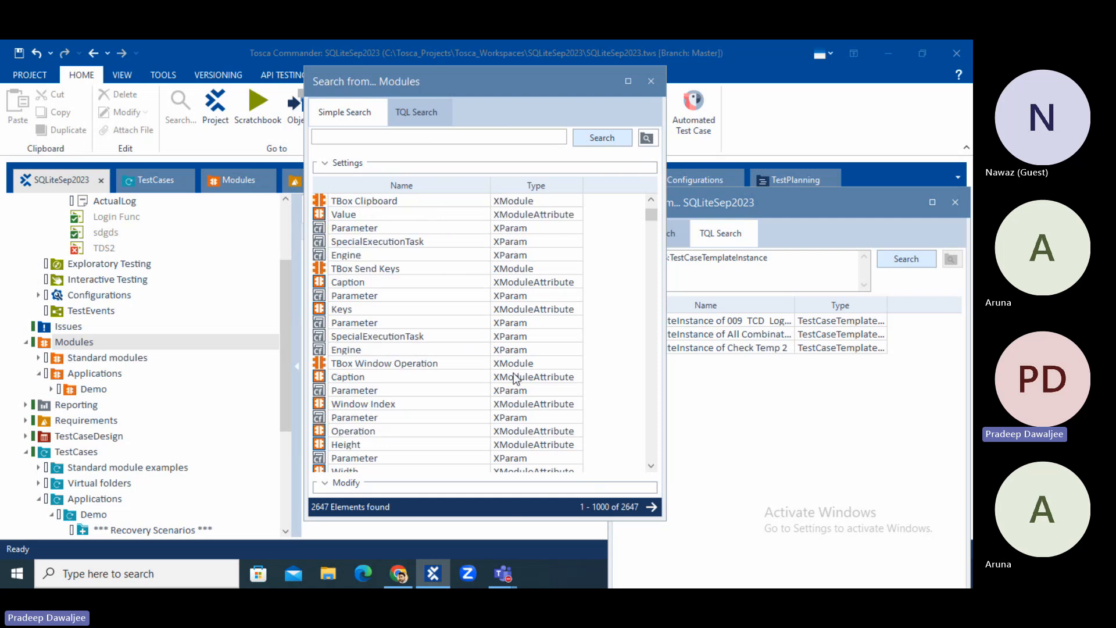
{"action": "scroll", "coordinate": [514, 419], "scroll_direction": "down", "scroll_amount": 2}
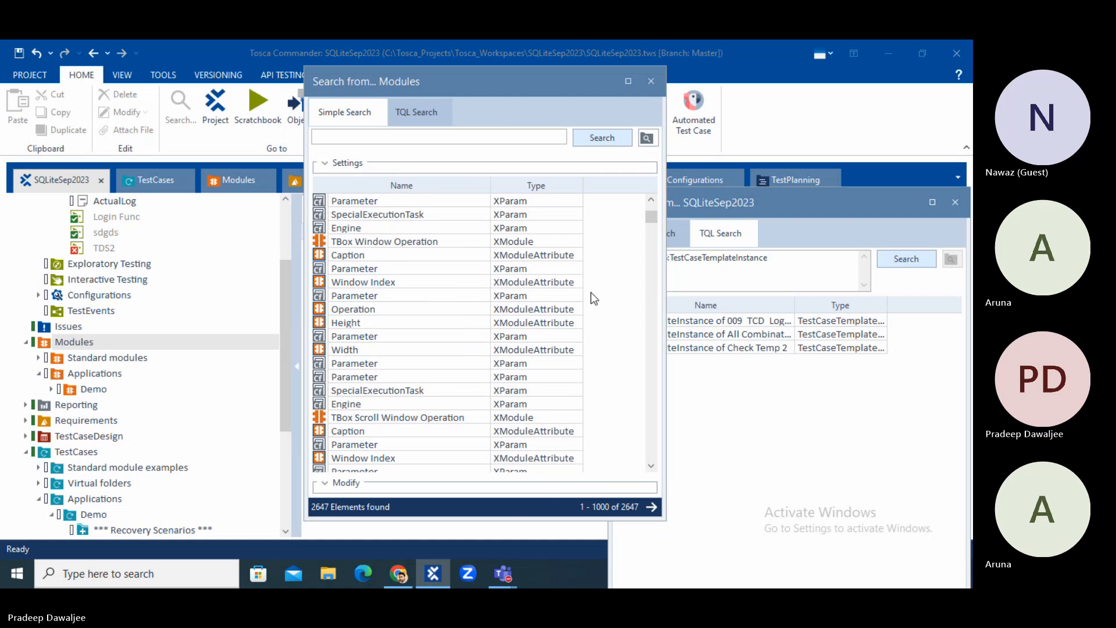
{"action": "scroll", "coordinate": [407, 308], "scroll_direction": "up", "scroll_amount": 7}
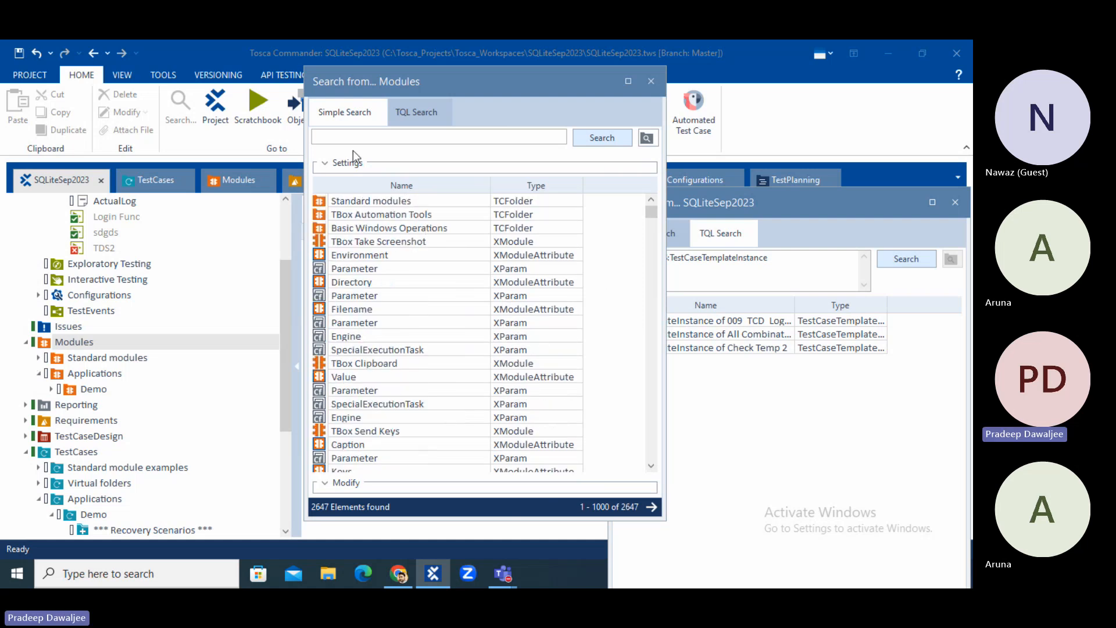
{"action": "left_click", "coordinate": [325, 164]}
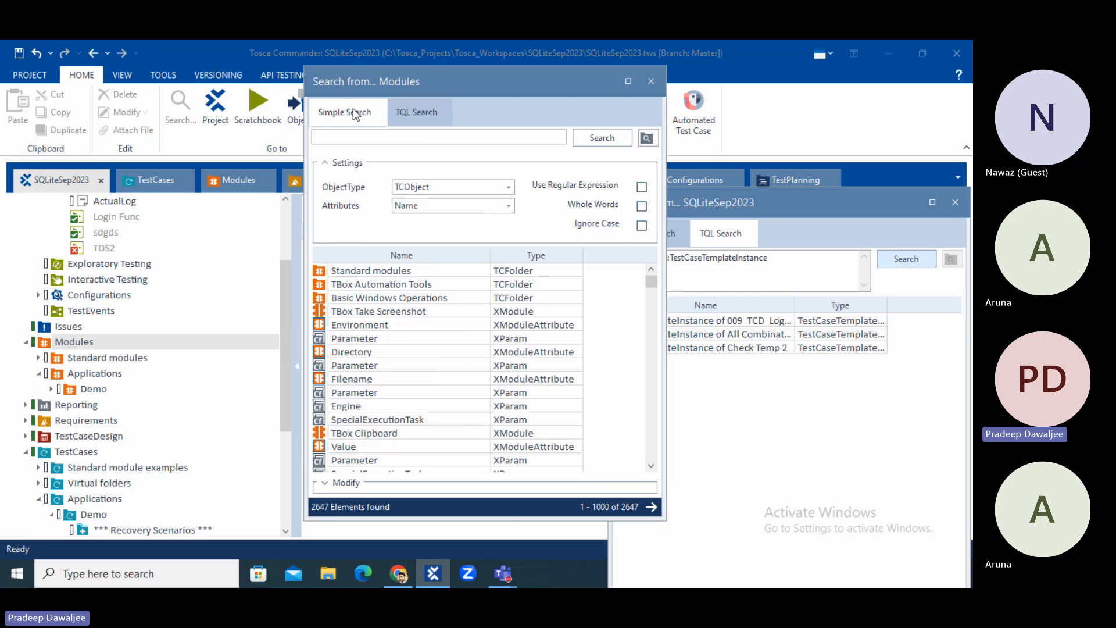
Step: Examine the names and types in the Modules search results, comparing them with the available object types
{"action": "scroll", "coordinate": [445, 366], "scroll_direction": "down", "scroll_amount": 10}
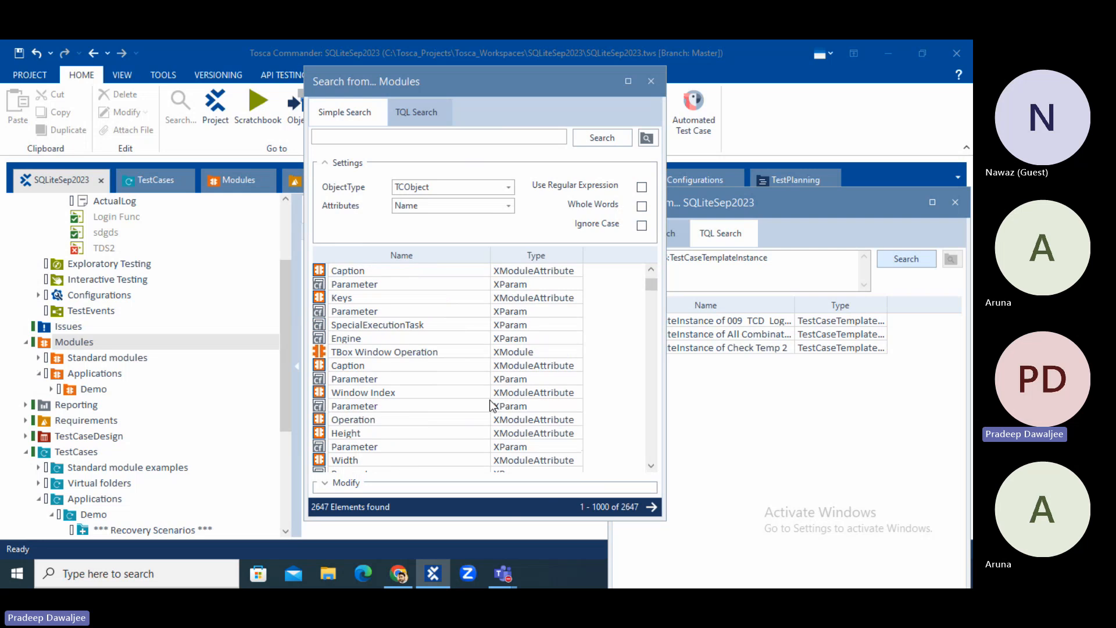
{"action": "scroll", "coordinate": [520, 389], "scroll_direction": "down", "scroll_amount": 3}
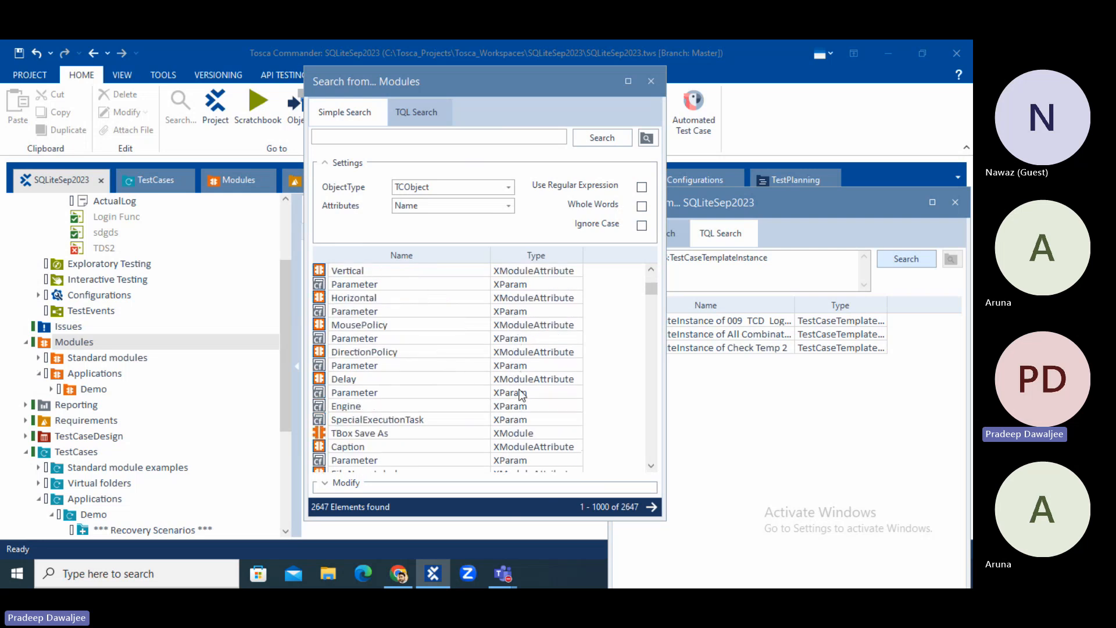
{"action": "scroll", "coordinate": [522, 395], "scroll_direction": "up", "scroll_amount": 10}
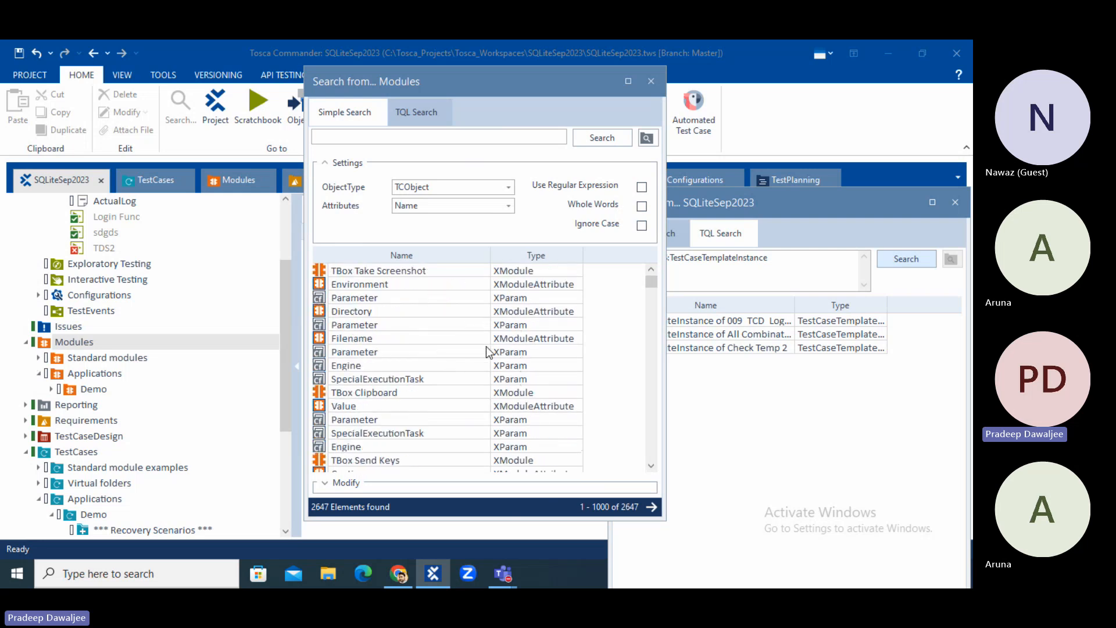
{"action": "scroll", "coordinate": [441, 342], "scroll_direction": "up", "scroll_amount": 1}
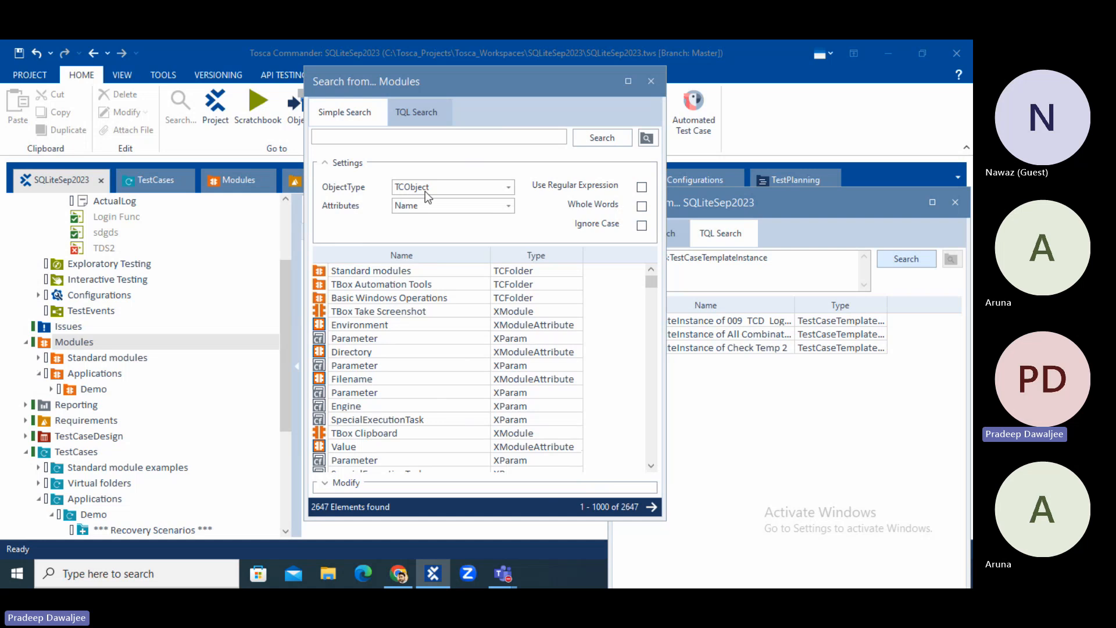
{"action": "left_click", "coordinate": [509, 186]}
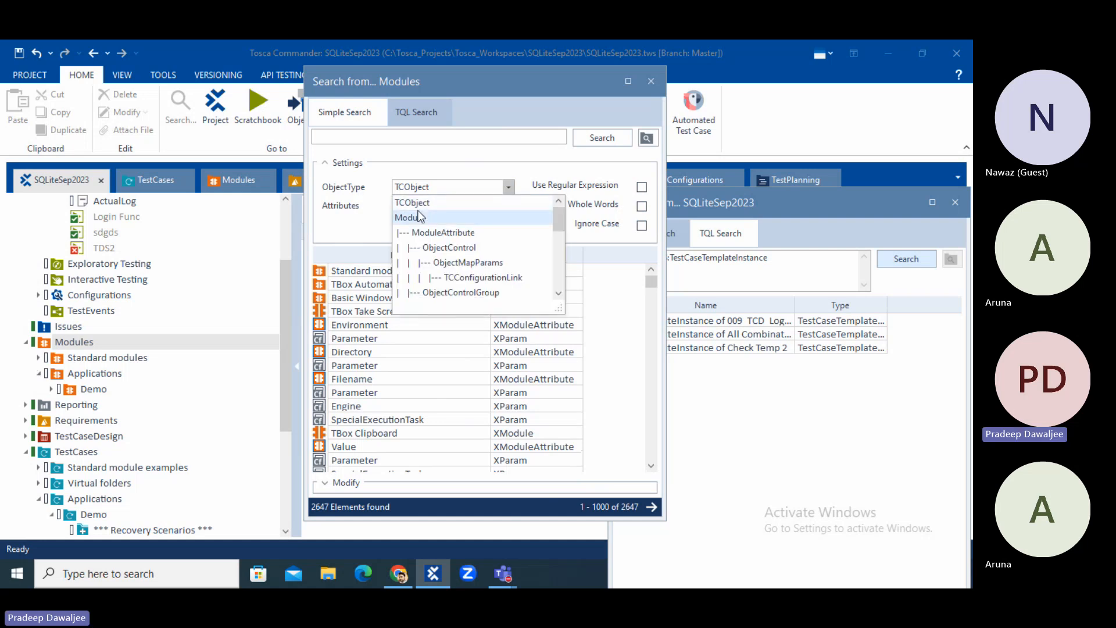
{"action": "left_click", "coordinate": [514, 339]}
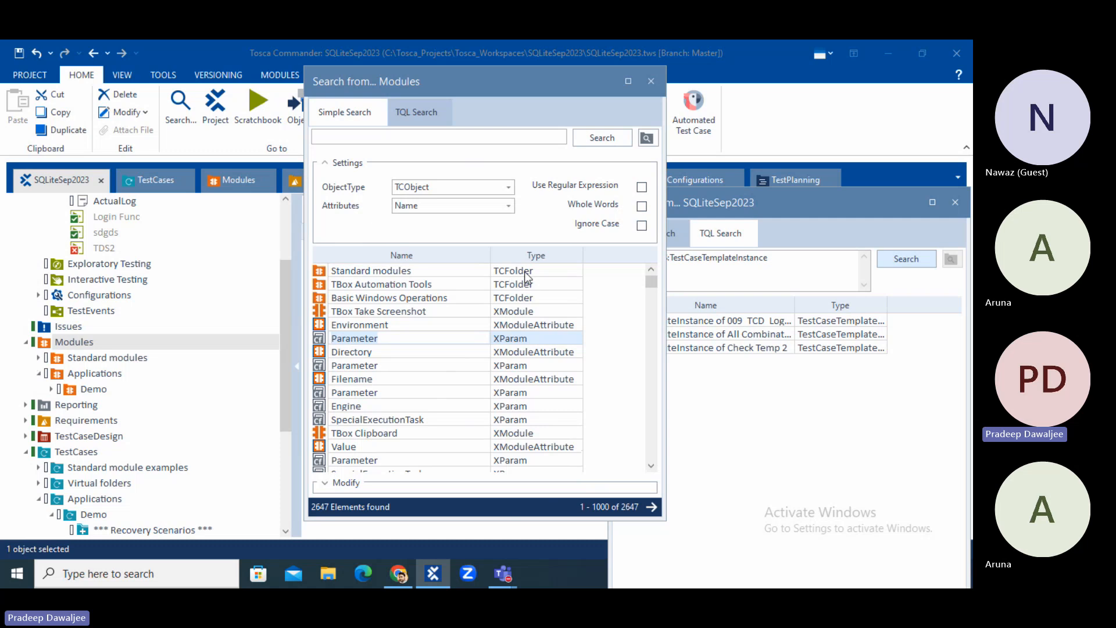
{"action": "left_click", "coordinate": [512, 312]}
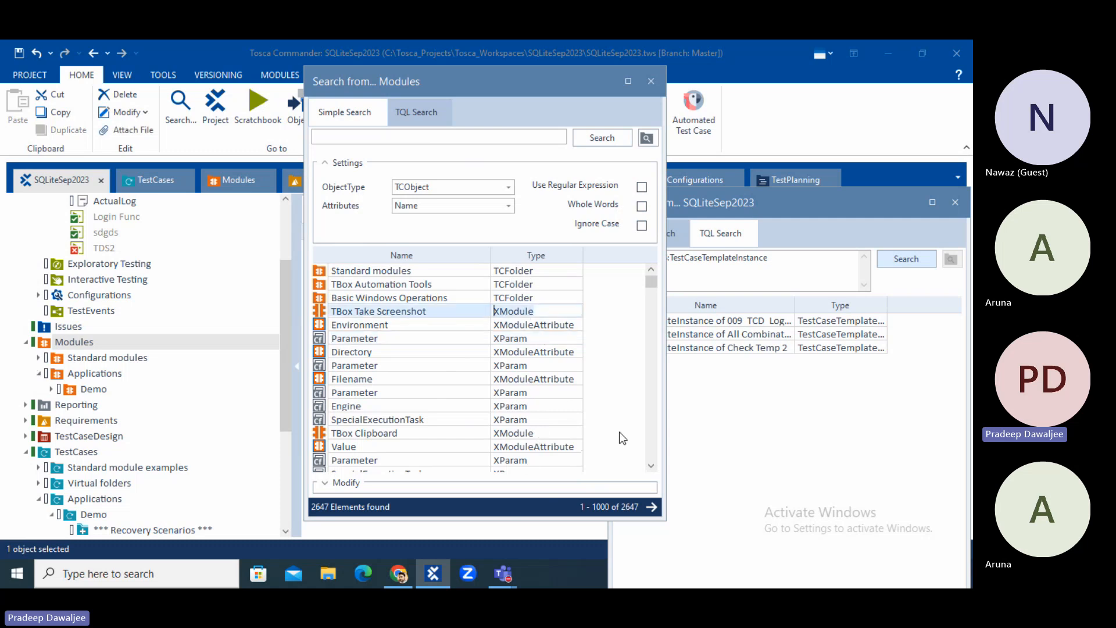
{"action": "scroll", "coordinate": [555, 364], "scroll_direction": "down", "scroll_amount": 10}
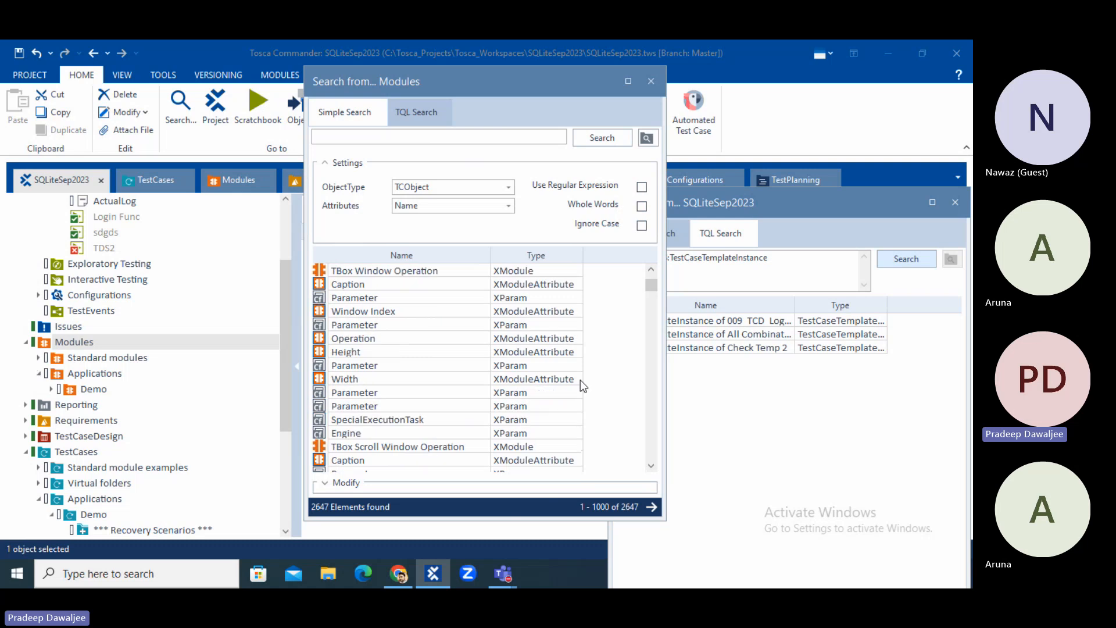
{"action": "scroll", "coordinate": [561, 324], "scroll_direction": "up", "scroll_amount": 10}
Step: Try an empty-term simple search with the object type Module and view the attributes available for it
{"action": "left_click", "coordinate": [507, 186]}
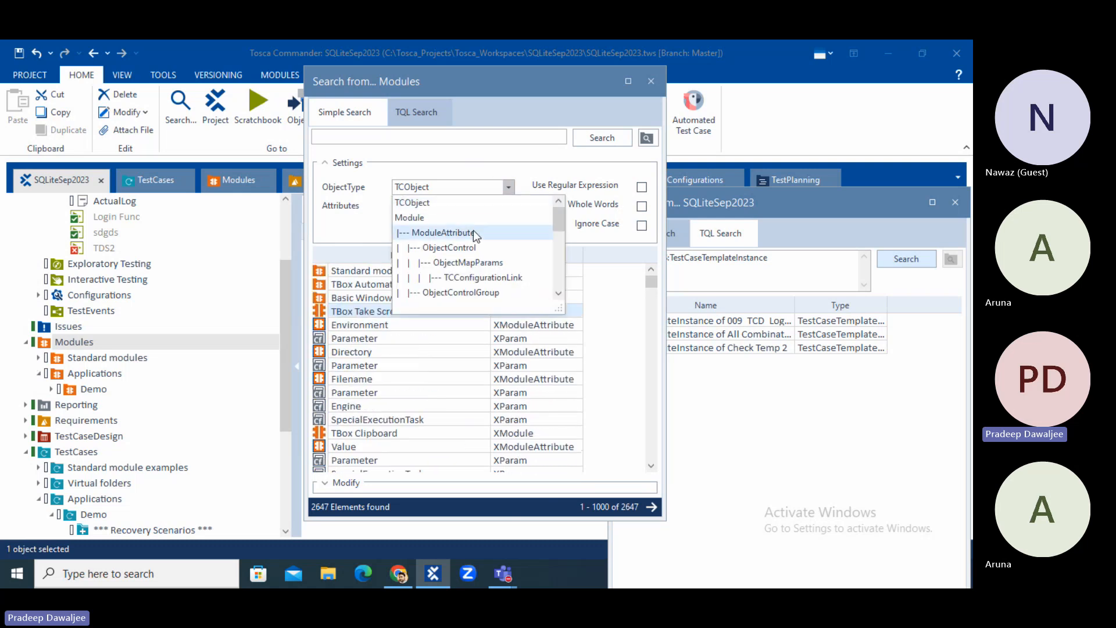
{"action": "left_click", "coordinate": [409, 218]}
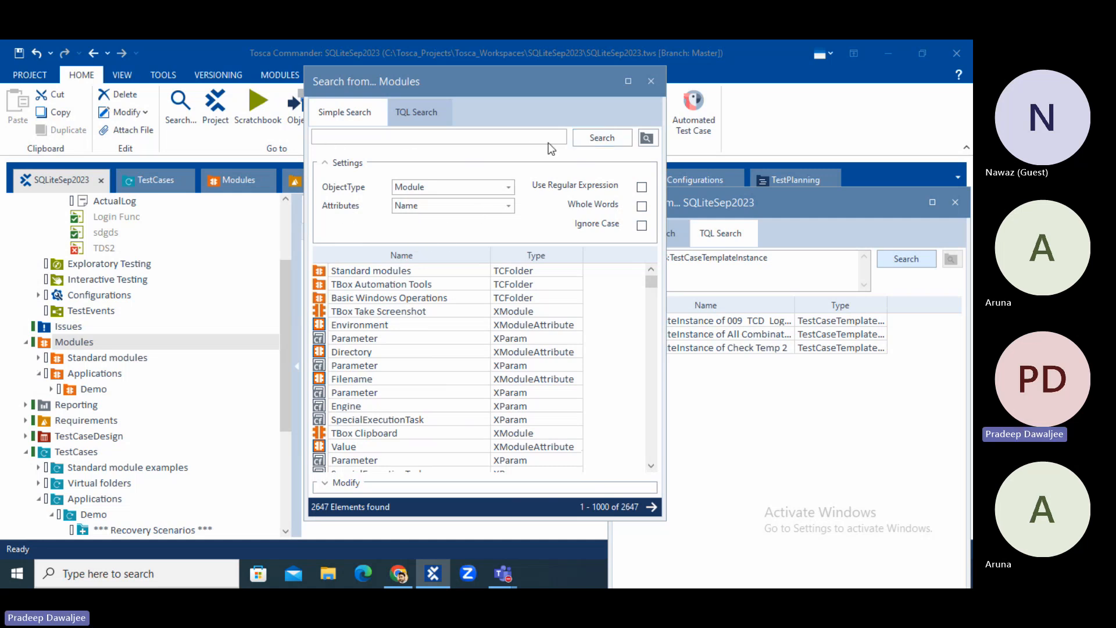
{"action": "left_click", "coordinate": [598, 138]}
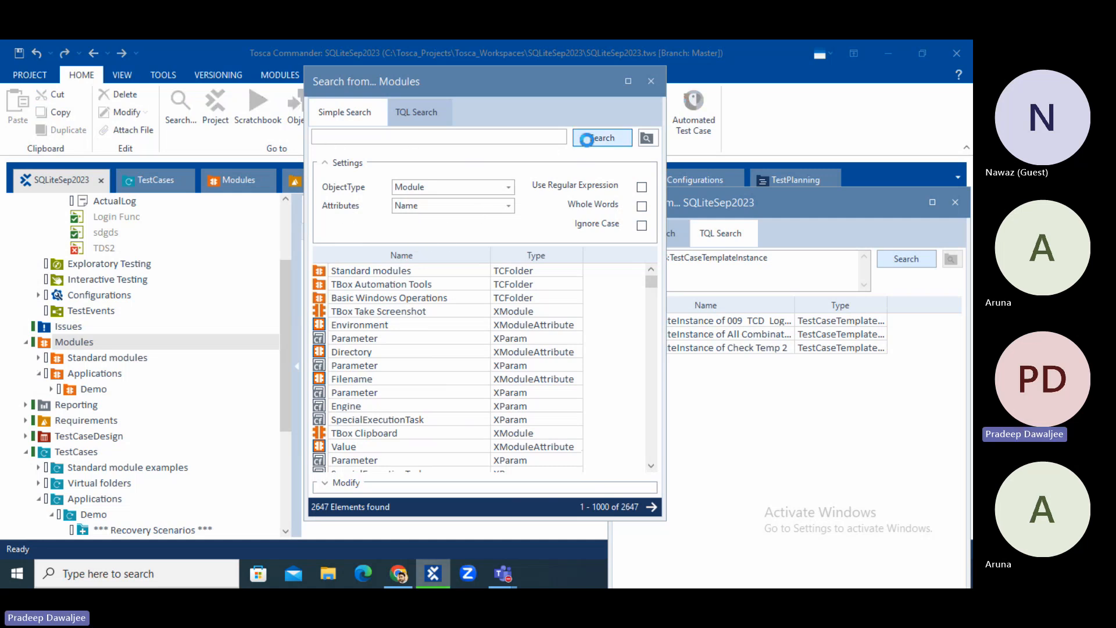
{"action": "left_click", "coordinate": [414, 204]}
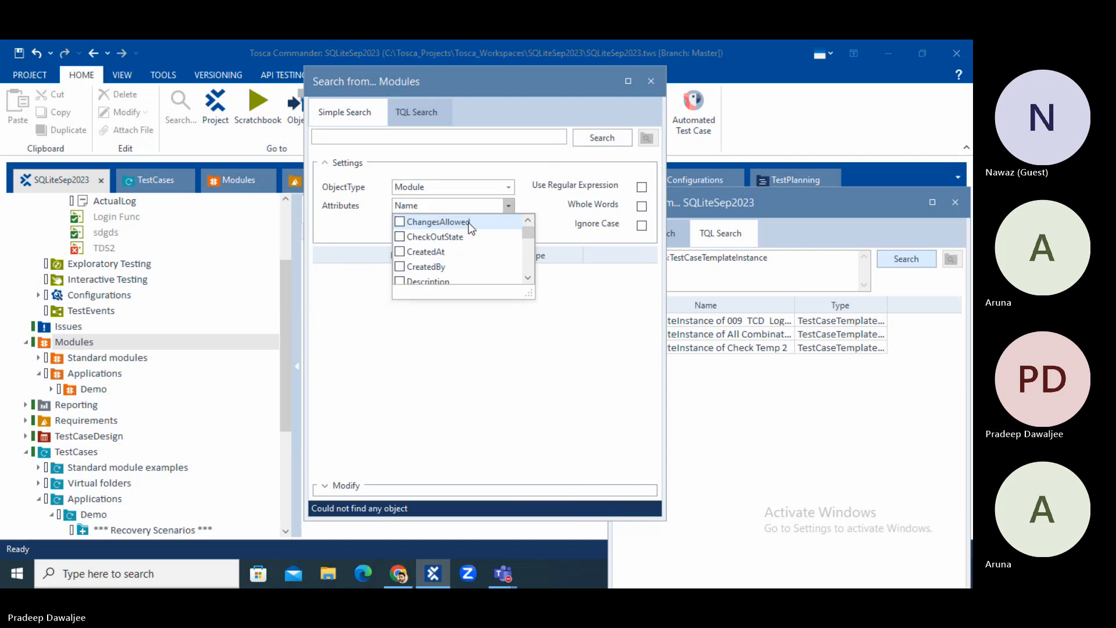
{"action": "left_click_drag", "start_coordinate": [529, 293], "coordinate": [705, 471]}
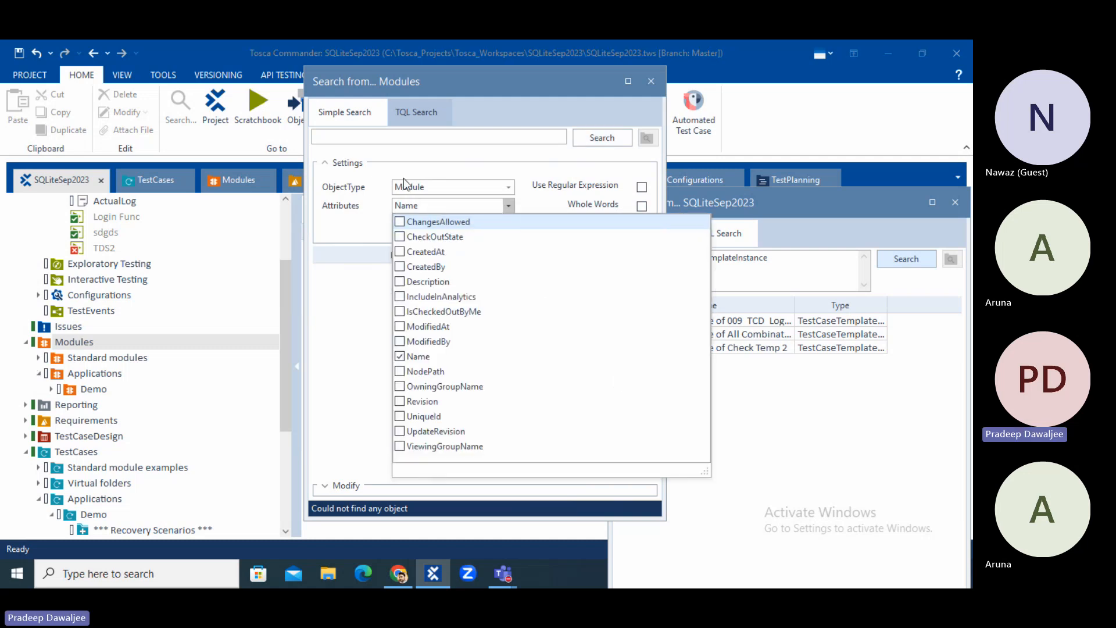
{"action": "left_click", "coordinate": [432, 188]}
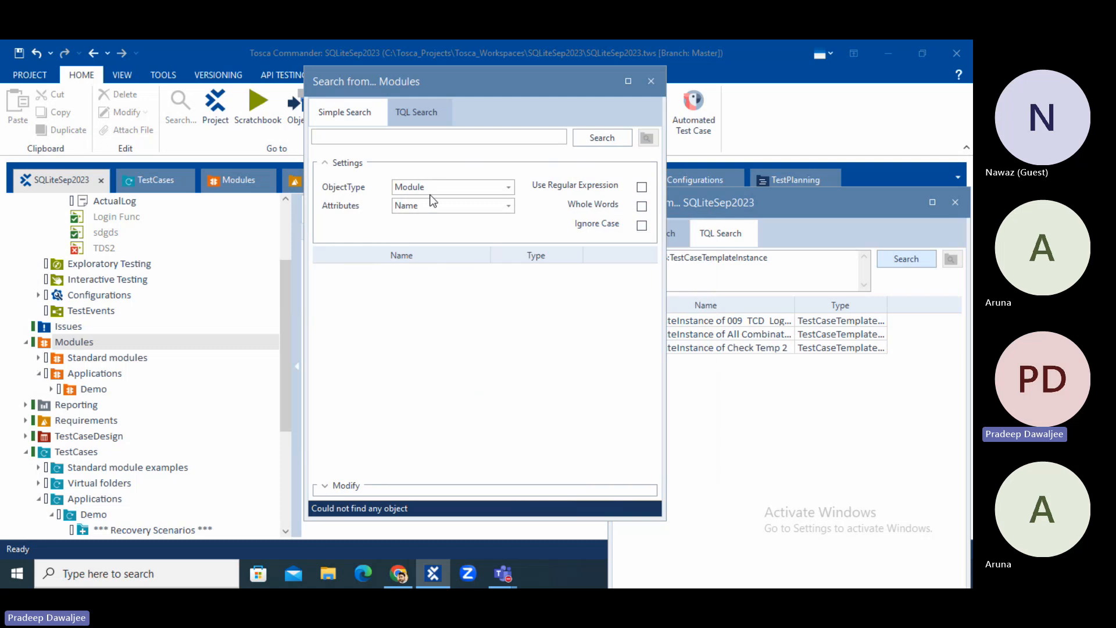
Step: Try the search with the object type ModuleAttribute, and run it again with the object type reset to TCObject
{"action": "left_click", "coordinate": [432, 188]}
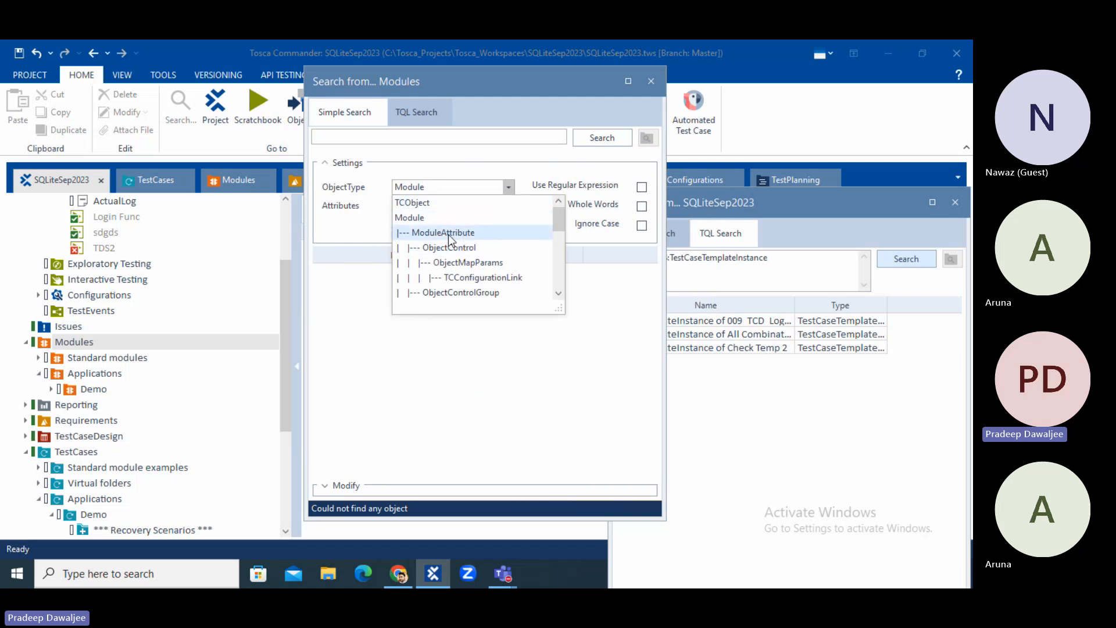
{"action": "left_click", "coordinate": [443, 233]}
{"action": "left_click", "coordinate": [602, 138]}
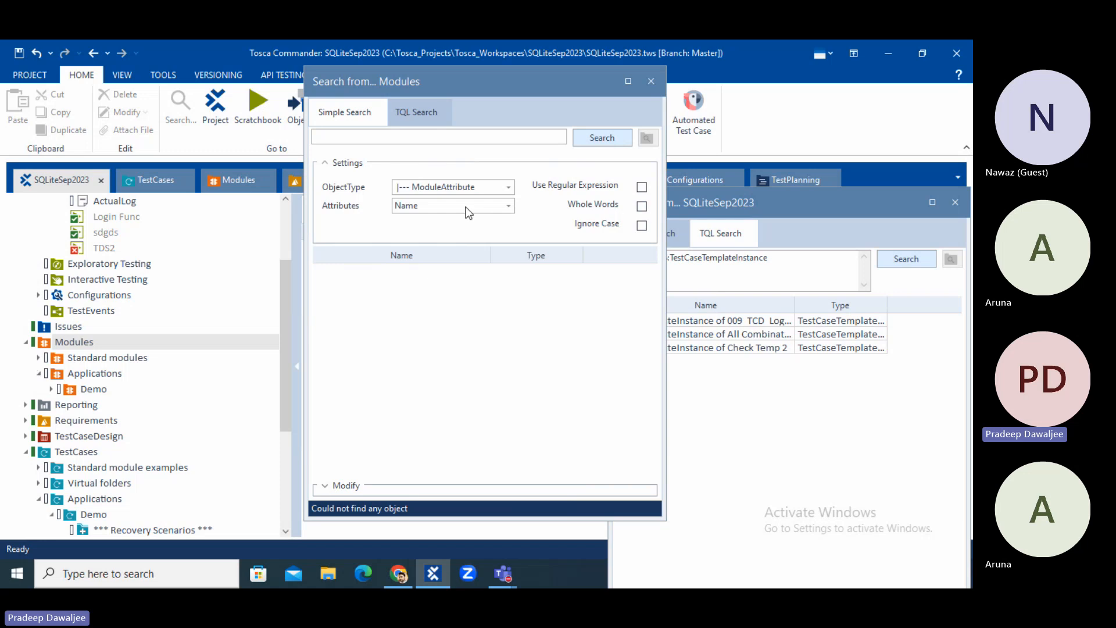
{"action": "left_click", "coordinate": [505, 187]}
{"action": "left_click", "coordinate": [425, 200]}
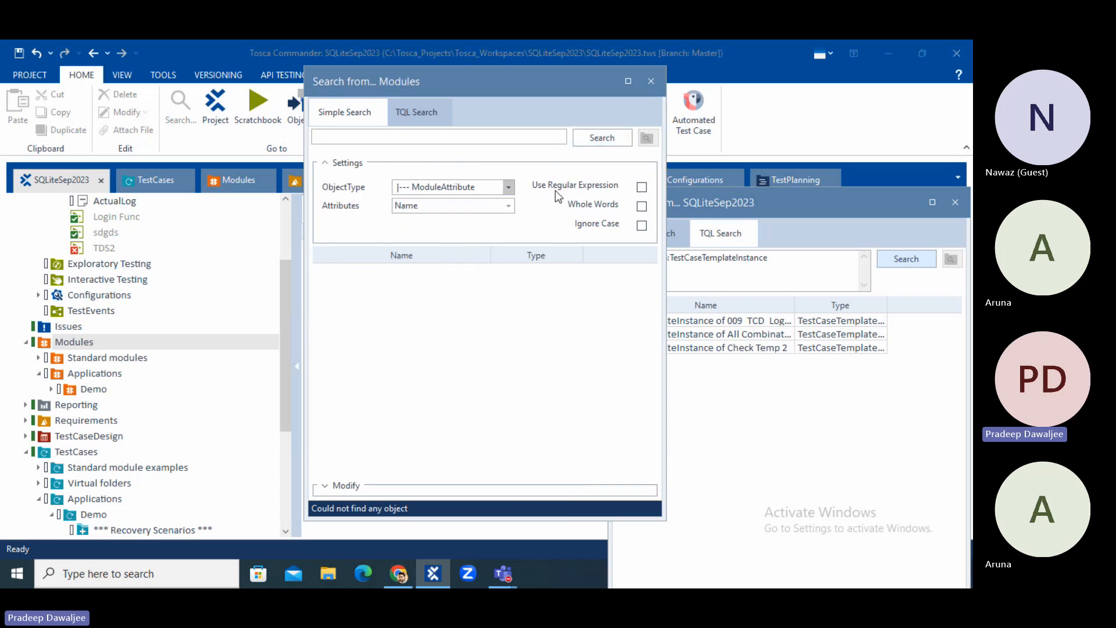
{"action": "left_click", "coordinate": [602, 139]}
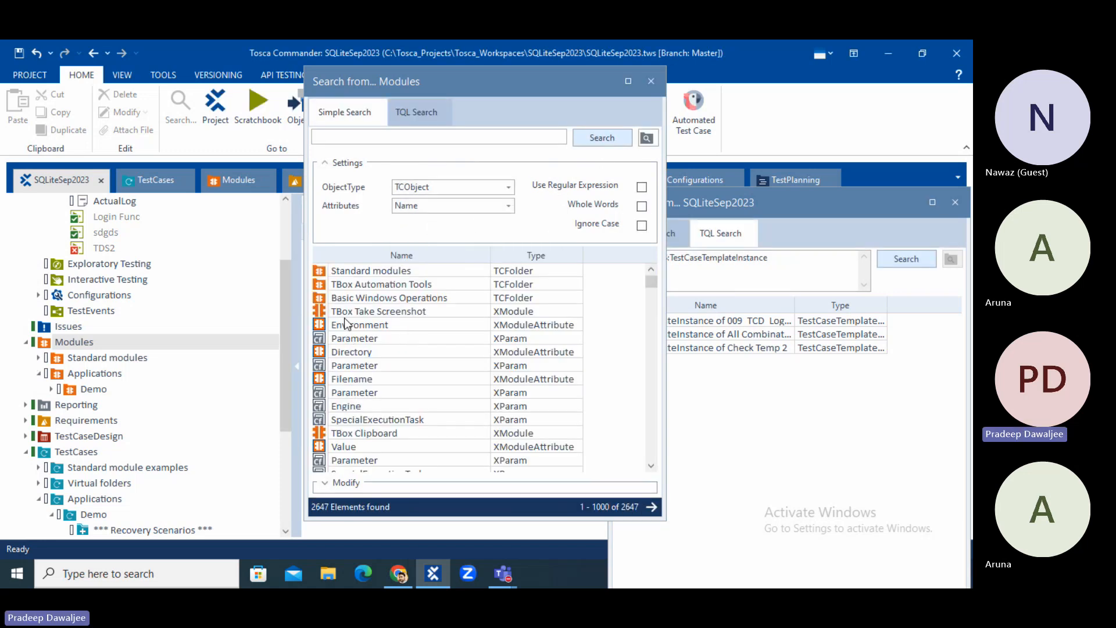
Step: Try a simple search for Tbox with the object type set to Module
{"action": "left_click", "coordinate": [411, 140]}
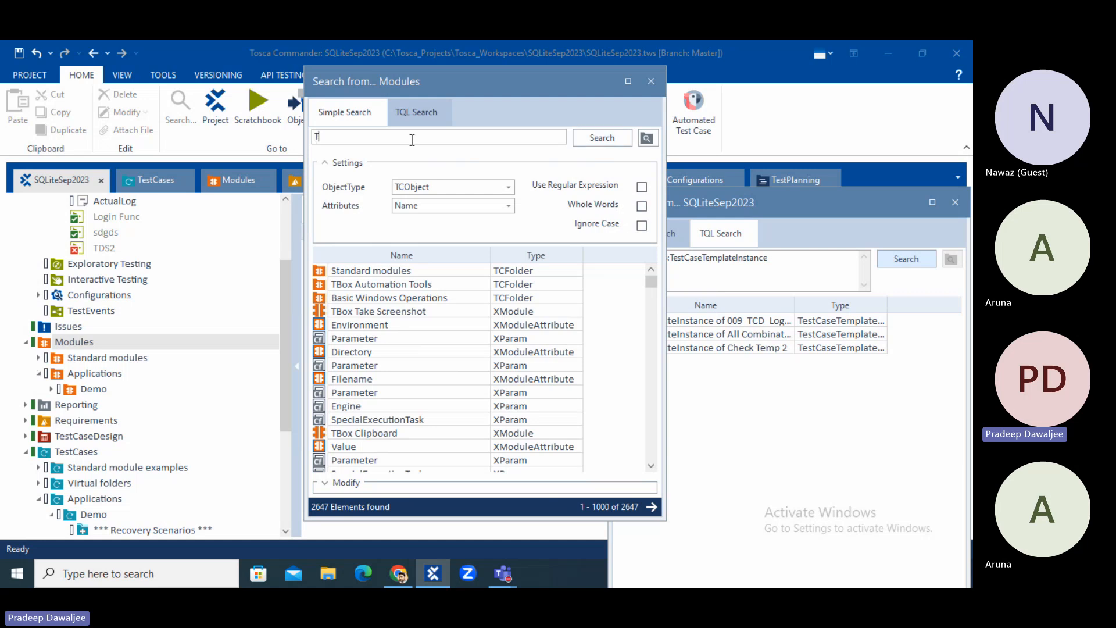
{"action": "type", "text": "Tbox"}
{"action": "left_click", "coordinate": [507, 187]}
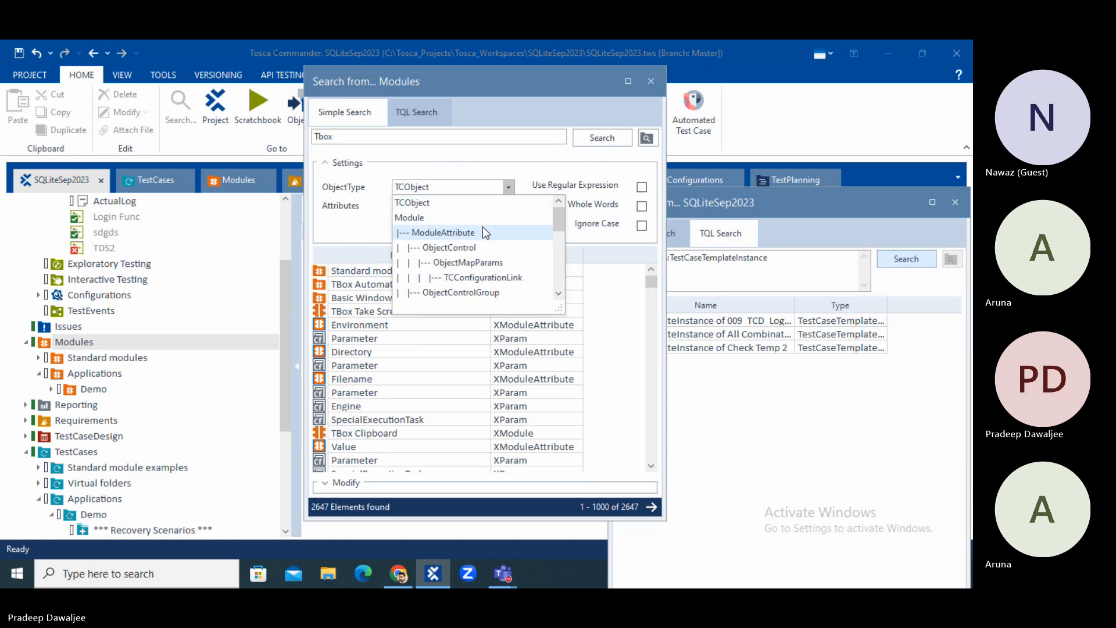
{"action": "left_click", "coordinate": [470, 220]}
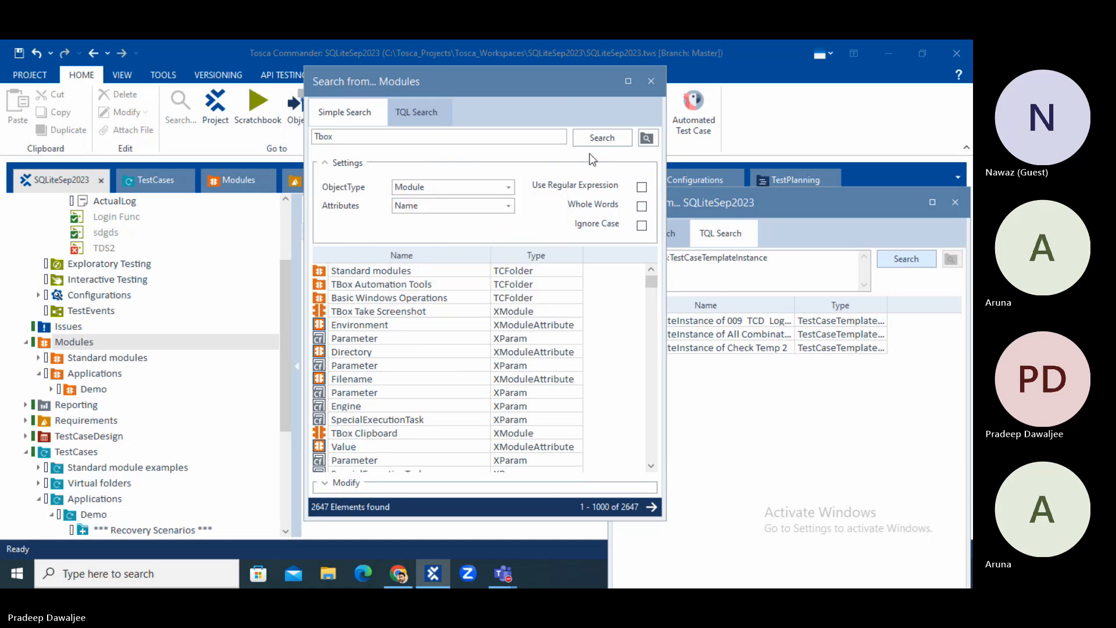
{"action": "left_click", "coordinate": [599, 138]}
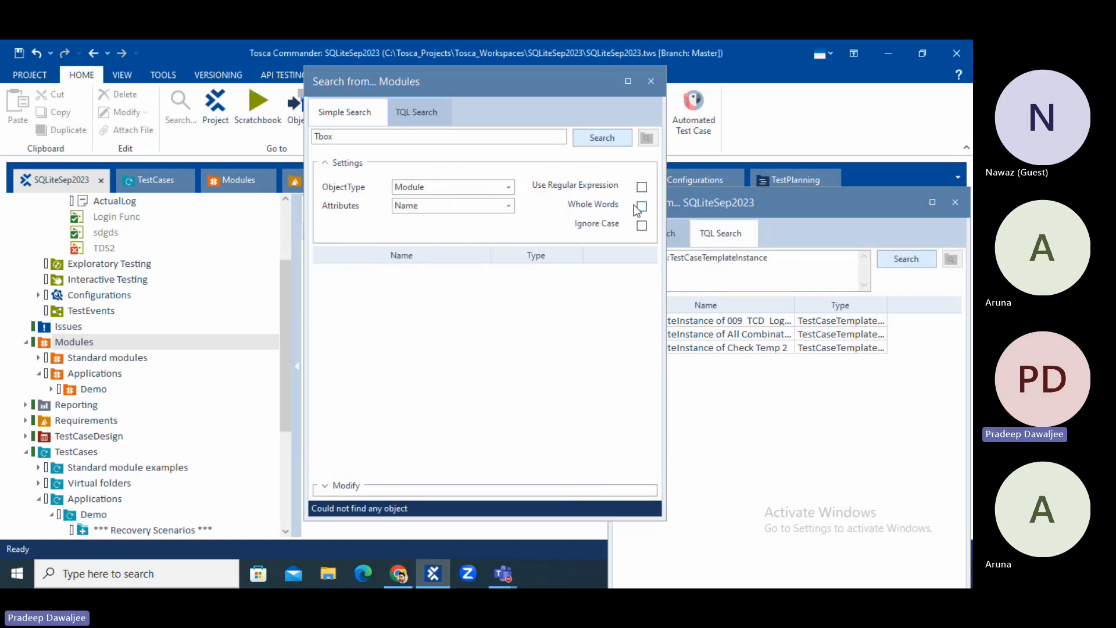
Step: Try the Tbox search with Whole Words enabled, and disable that option again
{"action": "left_click", "coordinate": [642, 206]}
{"action": "left_click", "coordinate": [617, 140]}
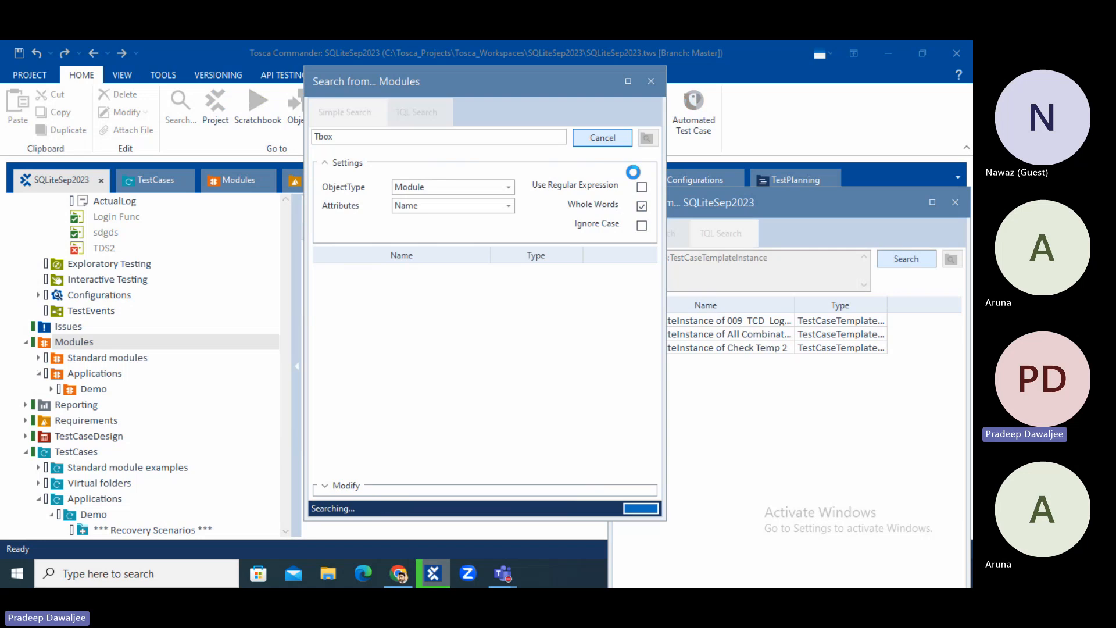
{"action": "left_click", "coordinate": [642, 205]}
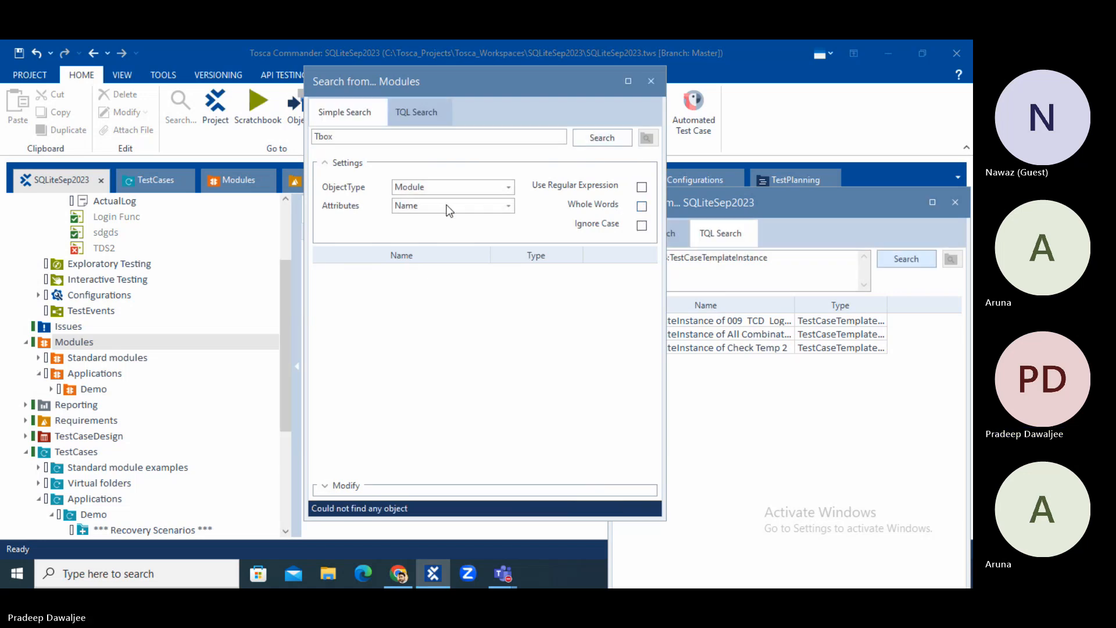
Step: Set the object type to XModule and repeat the Tbox search
{"action": "left_click", "coordinate": [451, 184]}
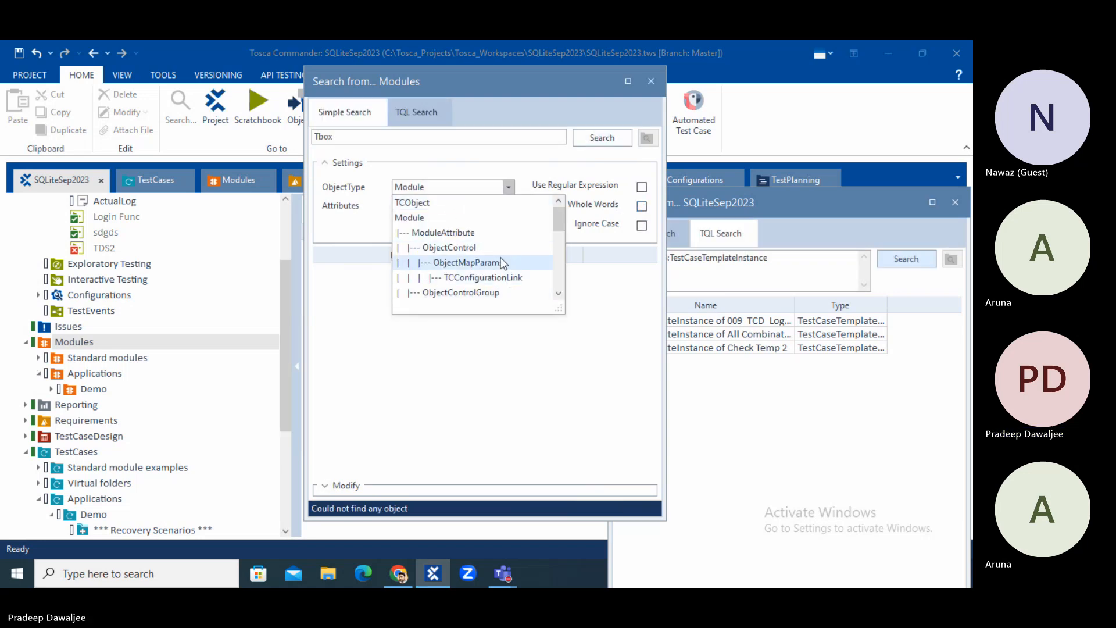
{"action": "left_click_drag", "start_coordinate": [563, 313], "coordinate": [813, 513]}
{"action": "scroll", "coordinate": [494, 367], "scroll_direction": "down", "scroll_amount": 1}
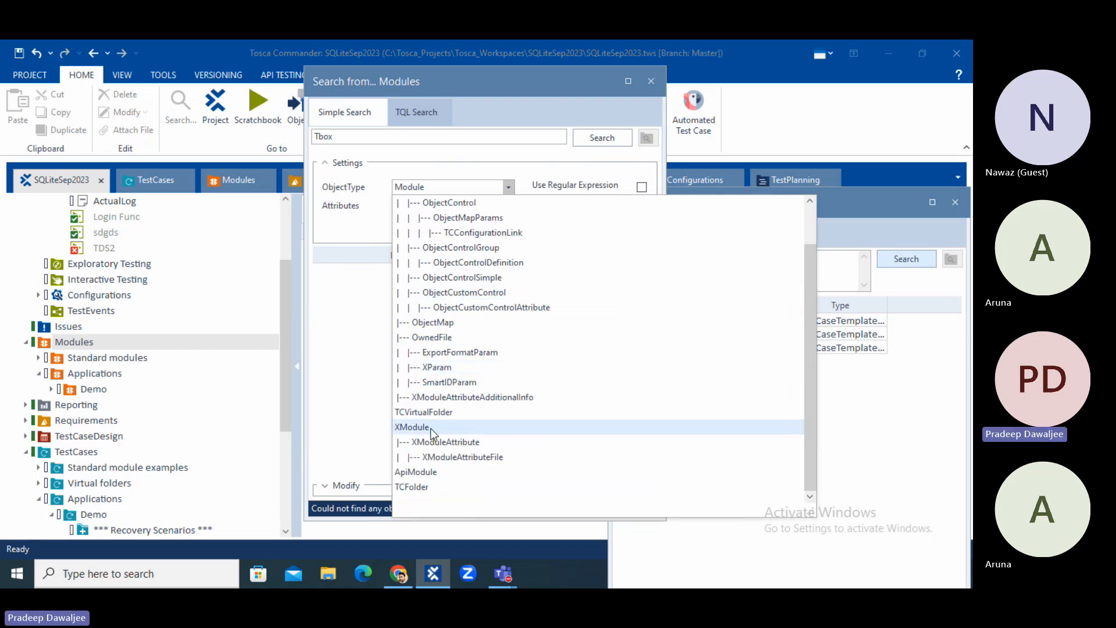
{"action": "left_click", "coordinate": [412, 429]}
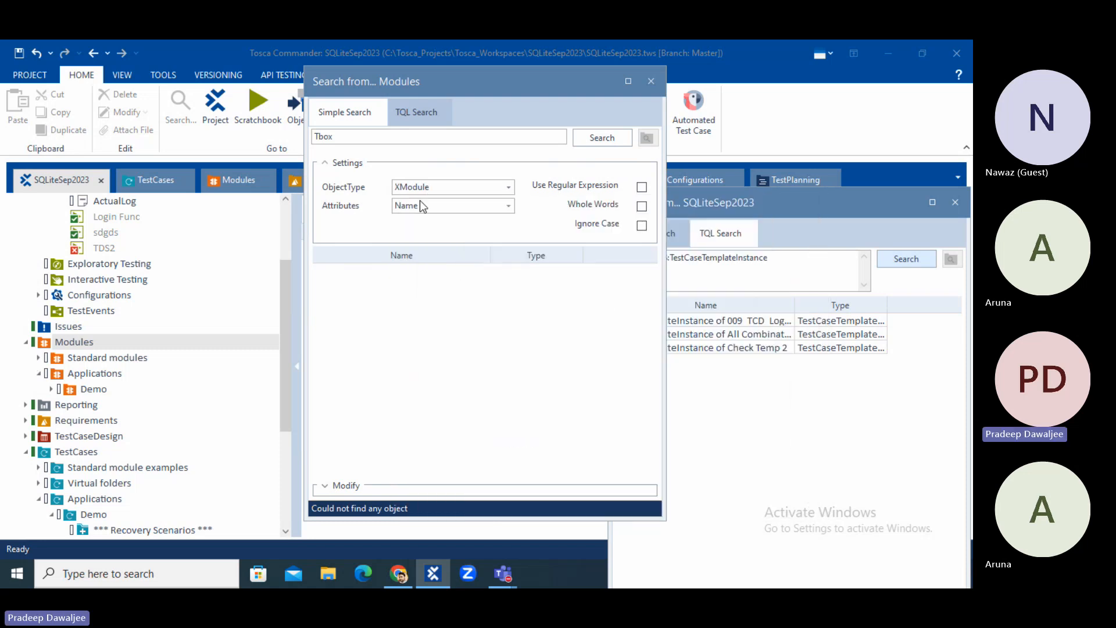
{"action": "left_click", "coordinate": [602, 137]}
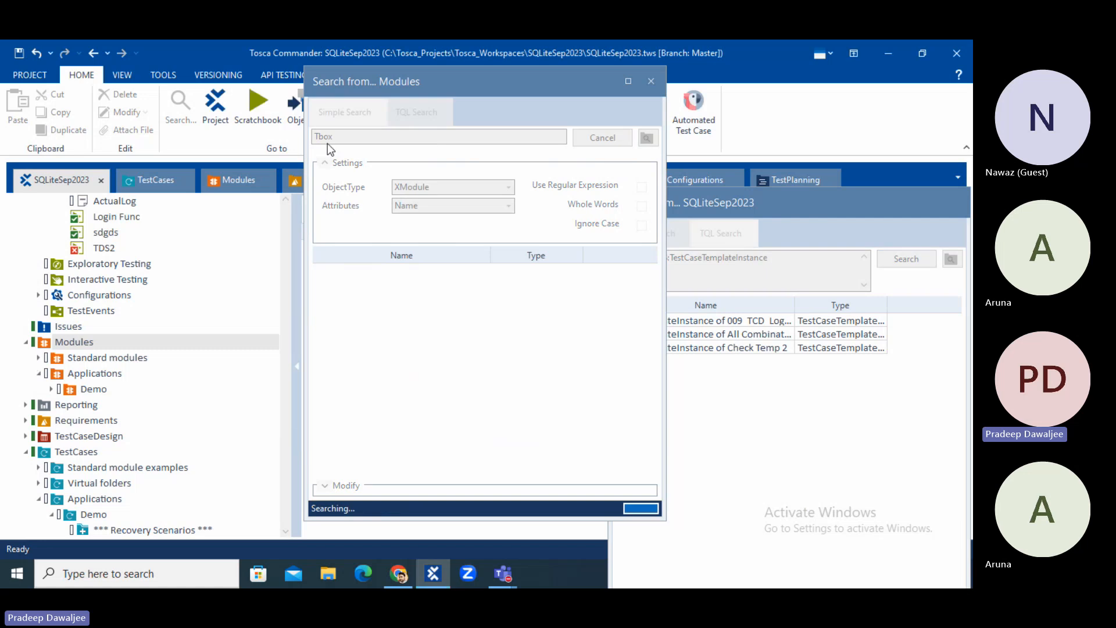
Step: Clear the search term, run the search for all XModule objects and review the results through to the end
{"action": "left_click", "coordinate": [438, 207]}
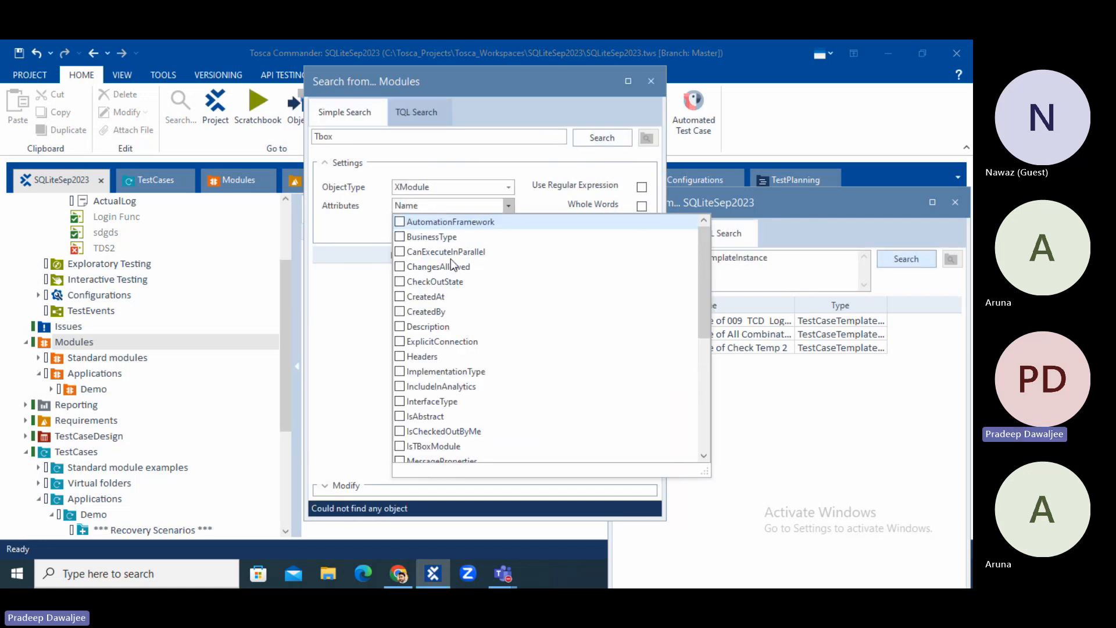
{"action": "left_click_drag", "start_coordinate": [346, 137], "coordinate": [295, 142]}
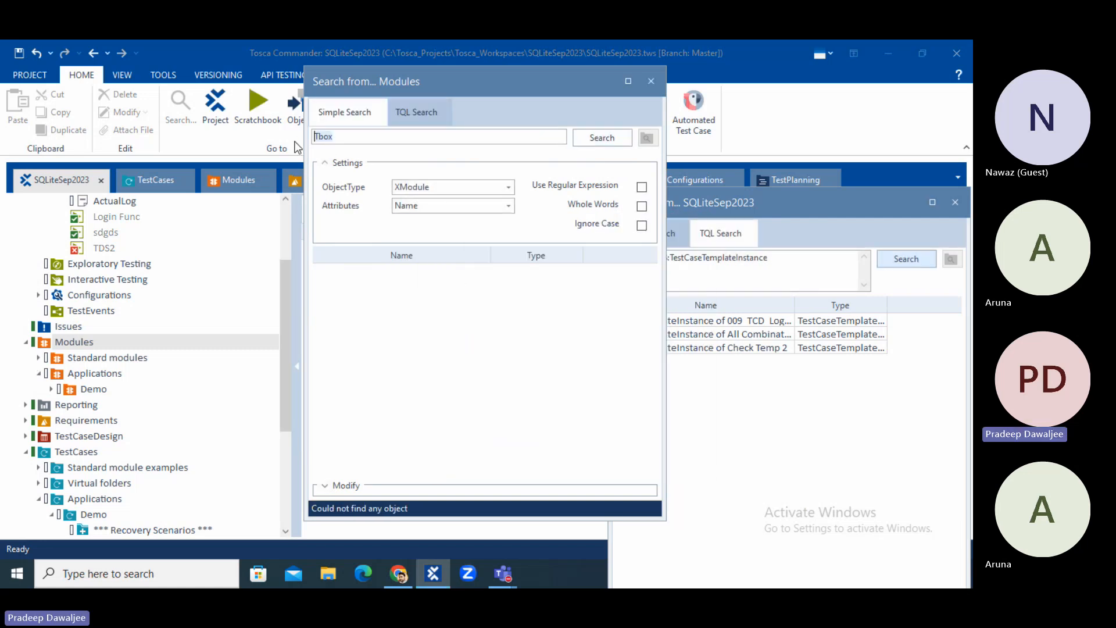
{"action": "key", "text": "BackSpace"}
{"action": "left_click", "coordinate": [602, 140]}
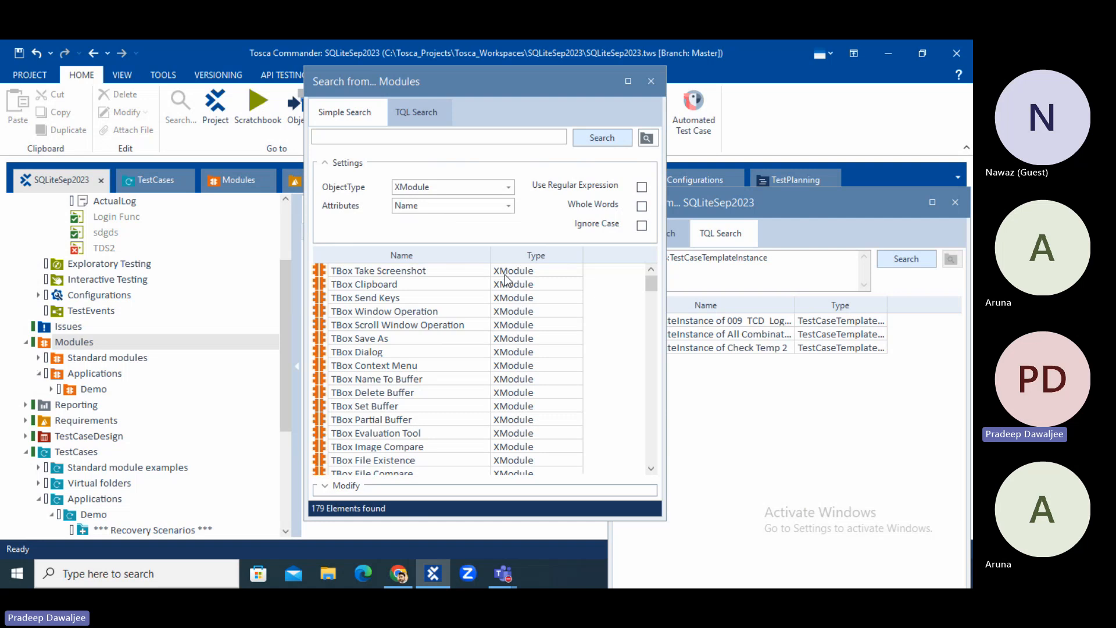
{"action": "left_click_drag", "start_coordinate": [649, 298], "coordinate": [657, 465]}
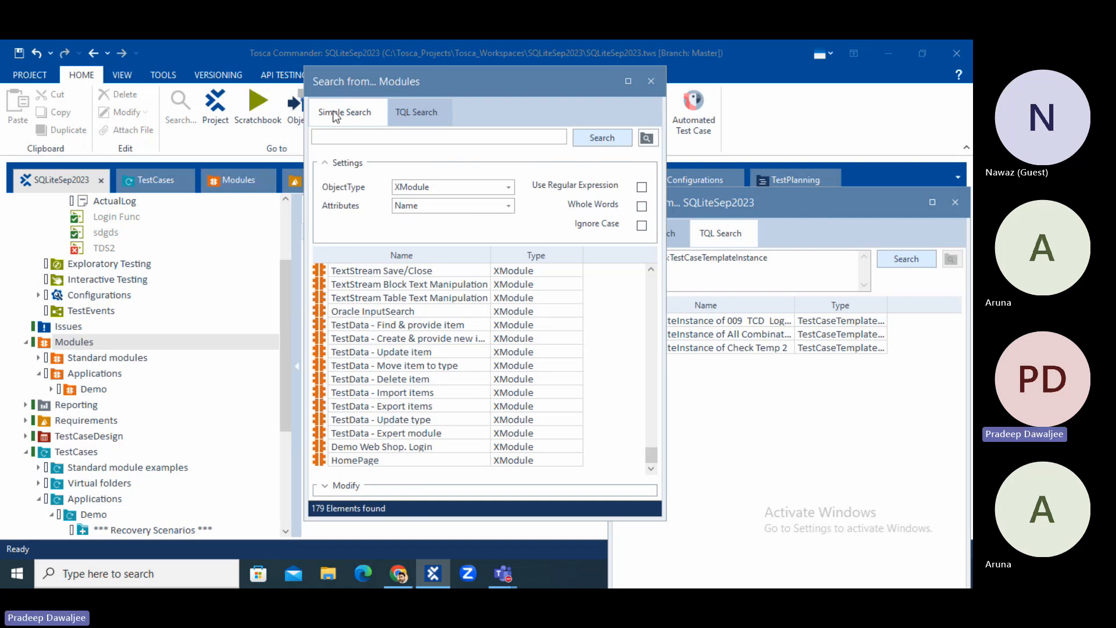
Step: Switch to the TQL search and examine the query generated from the XModule simple search
{"action": "left_click", "coordinate": [414, 112]}
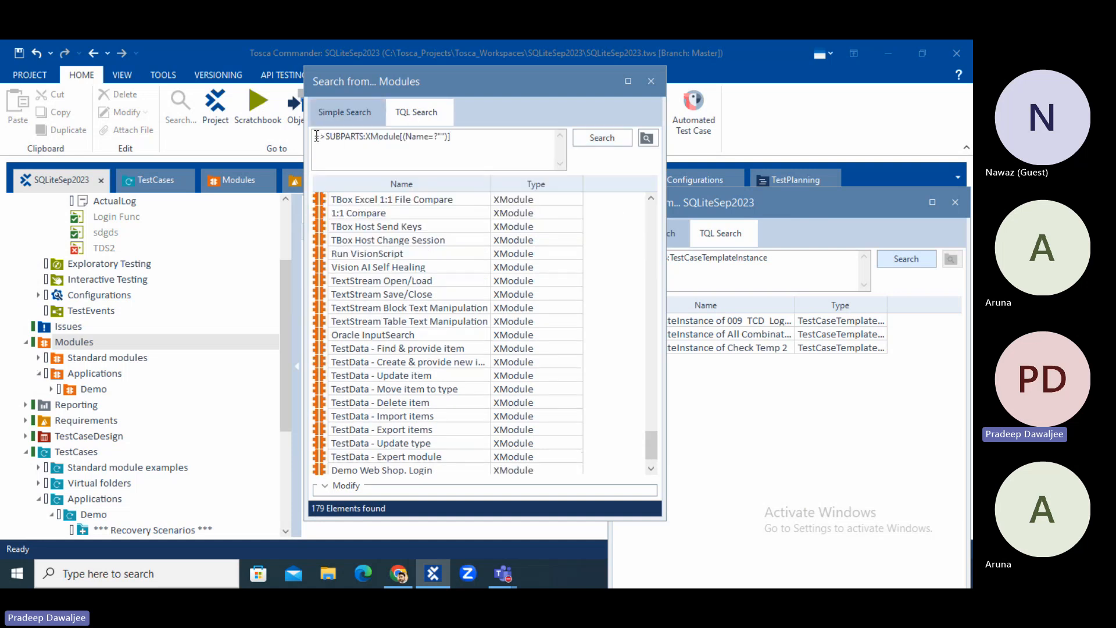
{"action": "left_click_drag", "start_coordinate": [314, 136], "coordinate": [459, 139]}
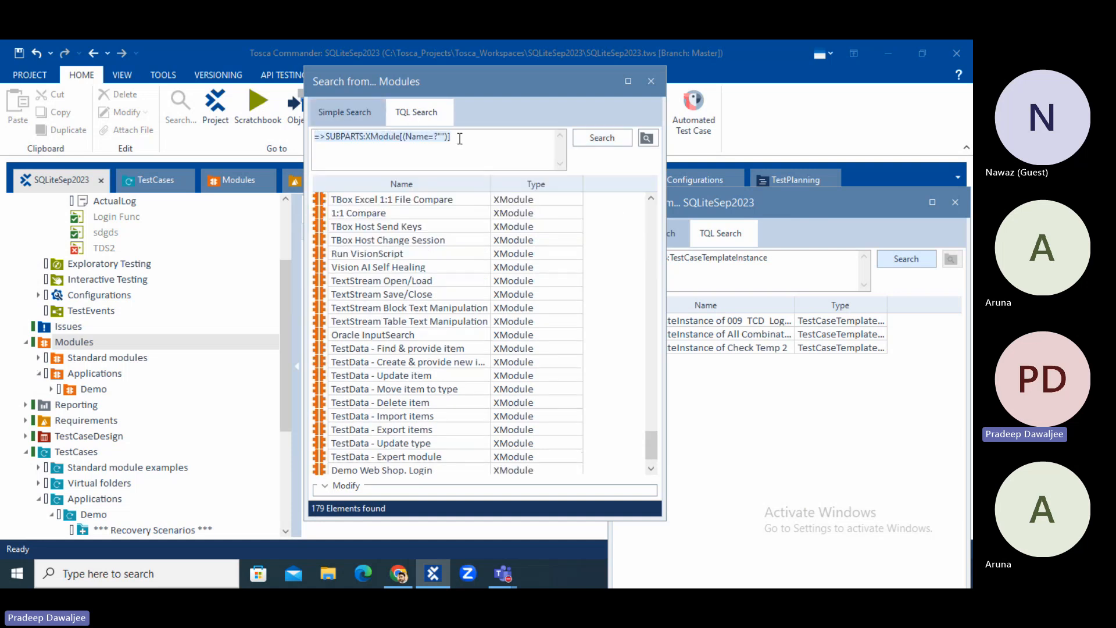
{"action": "left_click", "coordinate": [384, 140]}
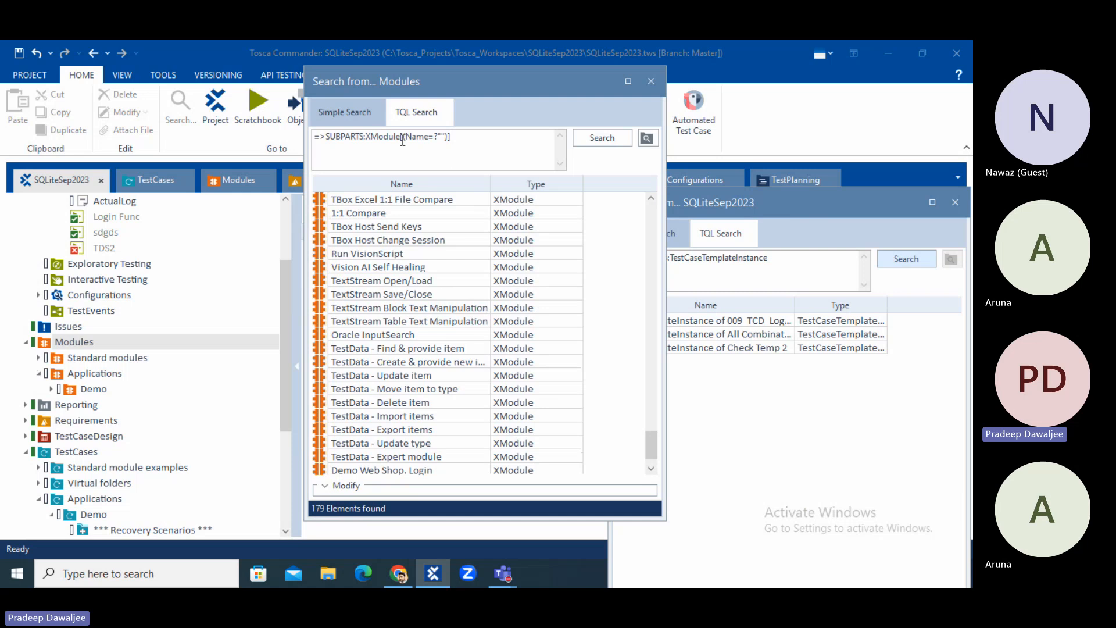
Step: Check the Name condition in the XModule query, and run a simple search for SAP among the XModule objects
{"action": "left_click_drag", "start_coordinate": [403, 140], "coordinate": [432, 138]}
{"action": "left_click", "coordinate": [439, 137]}
{"action": "left_click", "coordinate": [343, 113]}
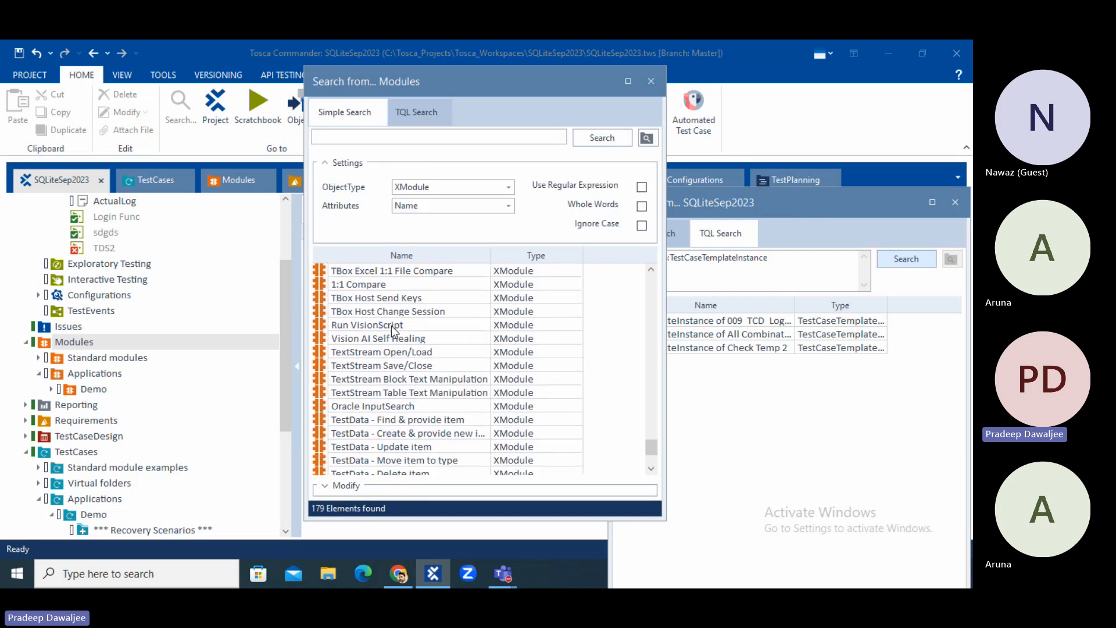
{"action": "scroll", "coordinate": [404, 346], "scroll_direction": "up", "scroll_amount": 5}
{"action": "scroll", "coordinate": [407, 341], "scroll_direction": "up", "scroll_amount": 5}
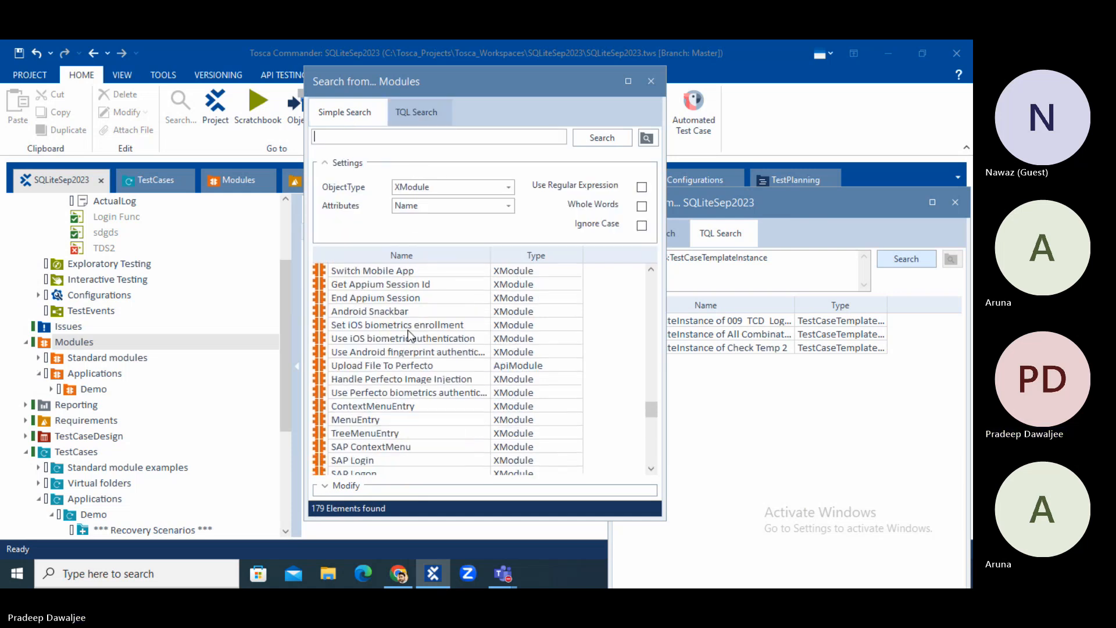
{"action": "scroll", "coordinate": [430, 424], "scroll_direction": "down", "scroll_amount": 1}
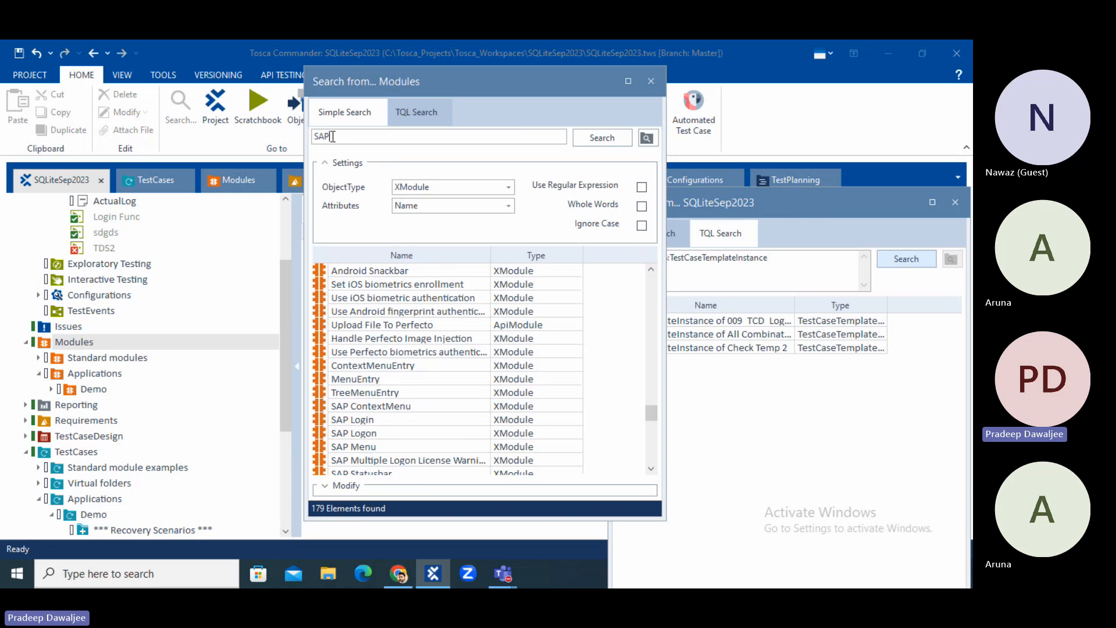
{"action": "left_click", "coordinate": [605, 139]}
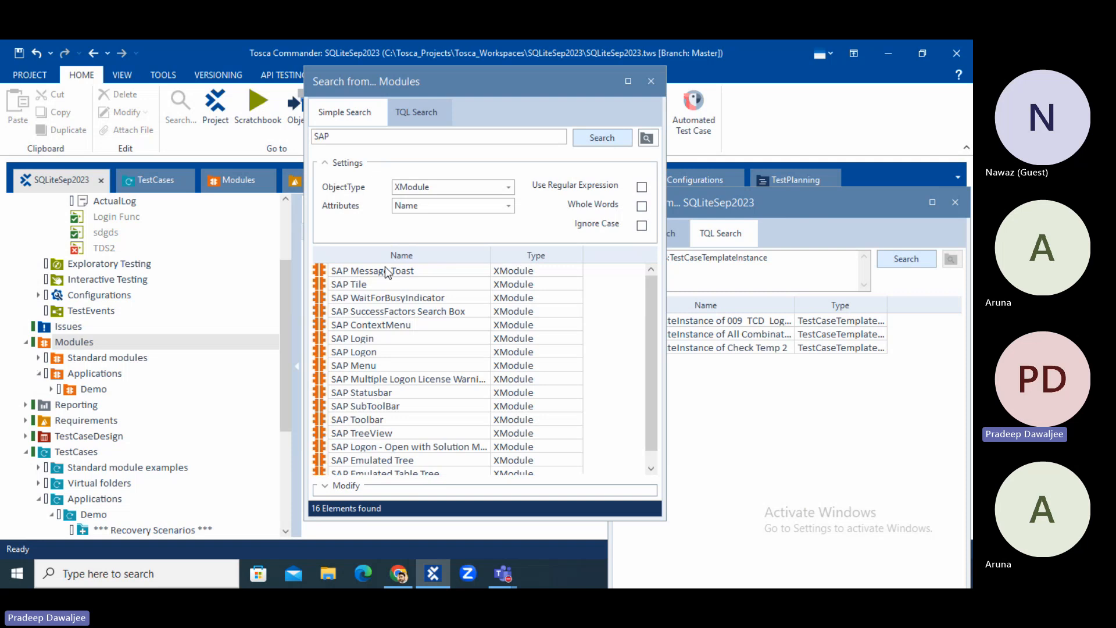
{"action": "scroll", "coordinate": [347, 312], "scroll_direction": "down", "scroll_amount": 1}
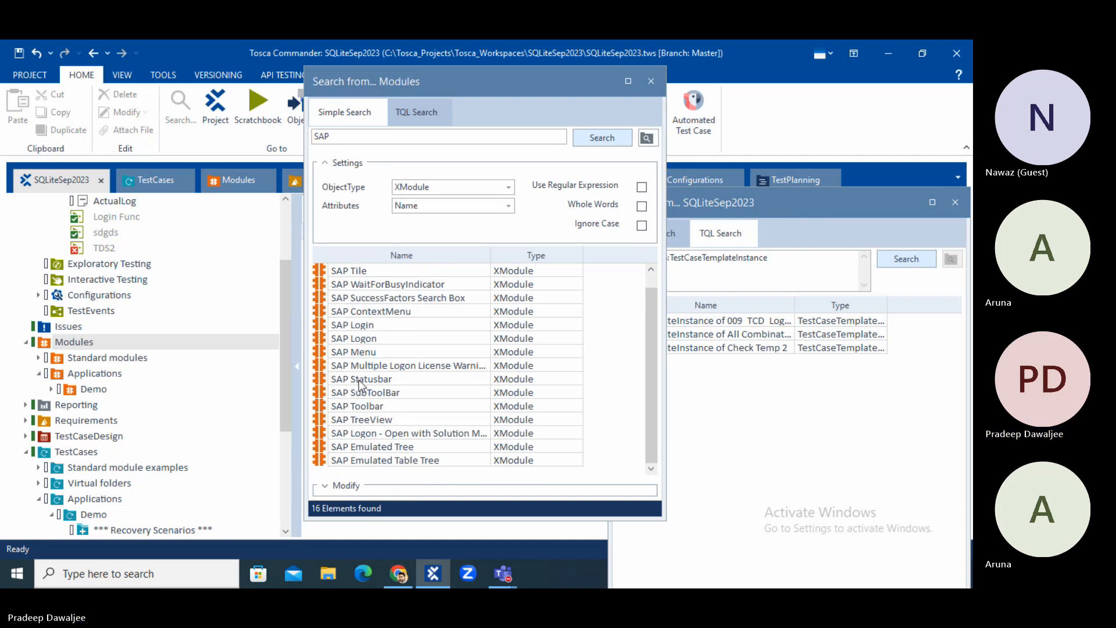
{"action": "scroll", "coordinate": [357, 433], "scroll_direction": "up", "scroll_amount": 1}
Step: Examine the TQL query generated from the SAP search and view the modifiable properties of the SAP Login module
{"action": "left_click", "coordinate": [398, 114]}
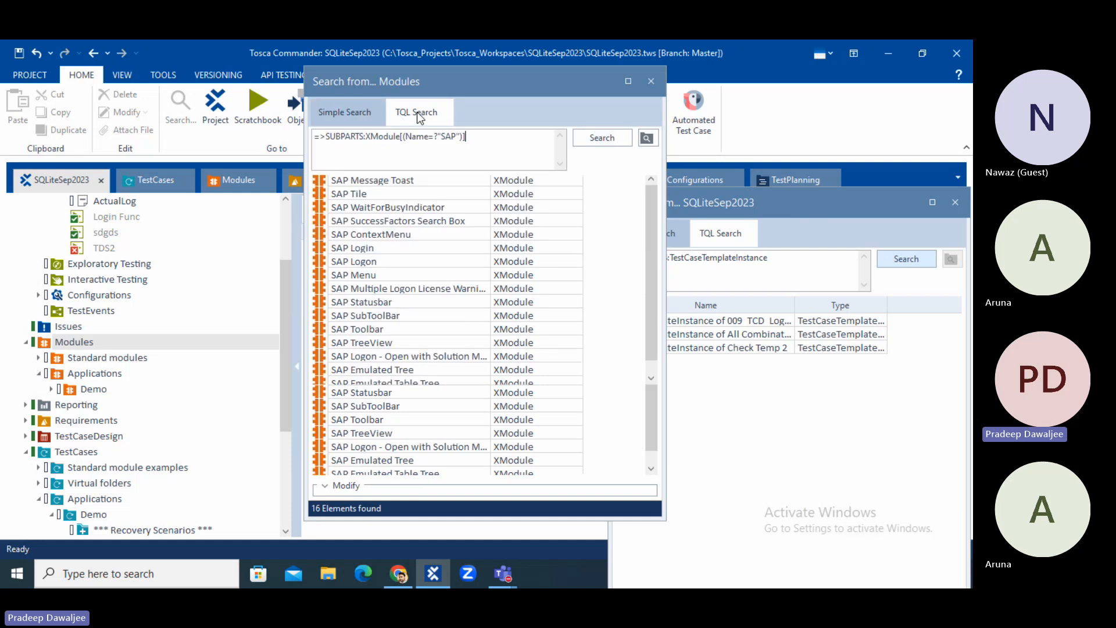
{"action": "left_click_drag", "start_coordinate": [328, 137], "coordinate": [440, 137]}
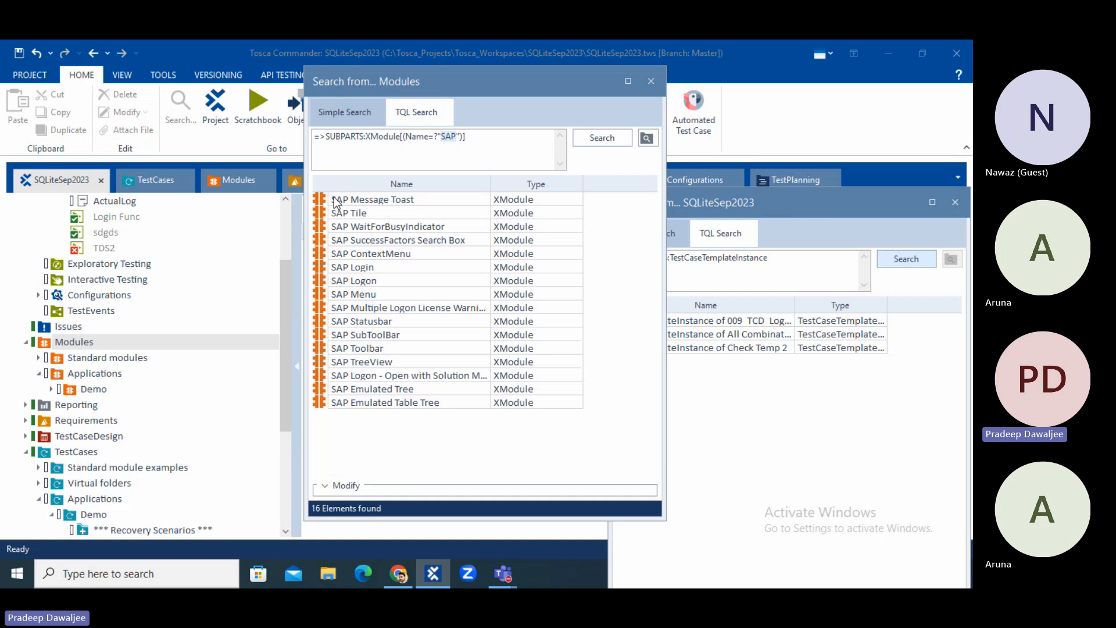
{"action": "right_click", "coordinate": [318, 269]}
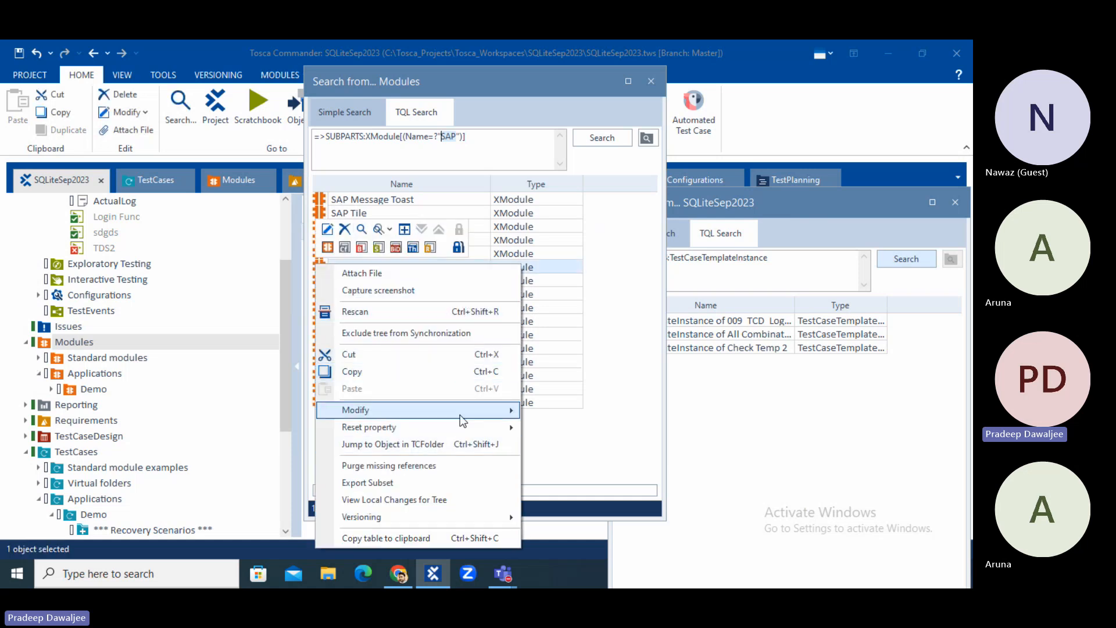
{"action": "mouse_move", "coordinate": [459, 411]}
{"action": "mouse_move", "coordinate": [510, 428]}
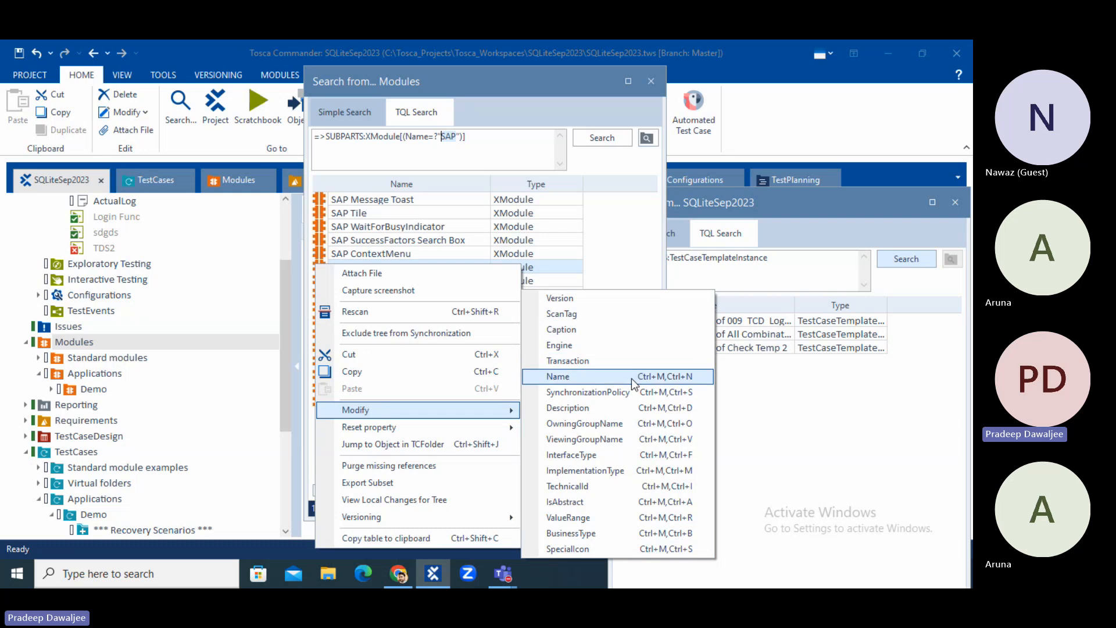
{"action": "key", "text": "Escape"}
{"action": "key", "text": "Escape"}
Step: Run a simple search for Login among the XModule objects and check the TQL query generated from it
{"action": "left_click", "coordinate": [344, 112]}
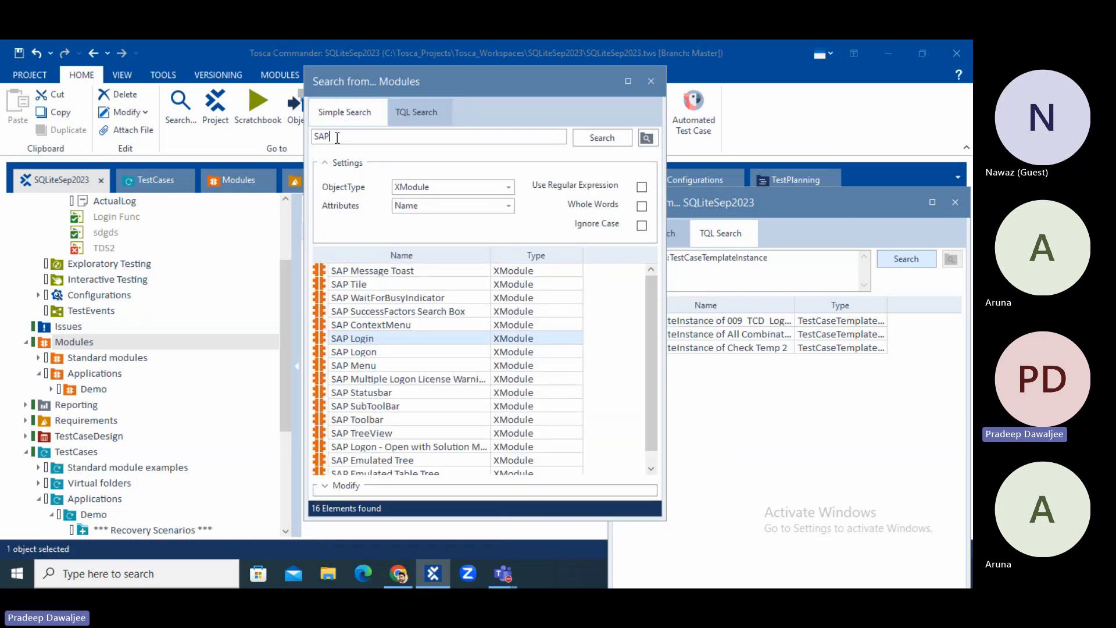
{"action": "left_click_drag", "start_coordinate": [337, 138], "coordinate": [294, 132]}
{"action": "type", "text": "Login"}
{"action": "key", "text": "Return"}
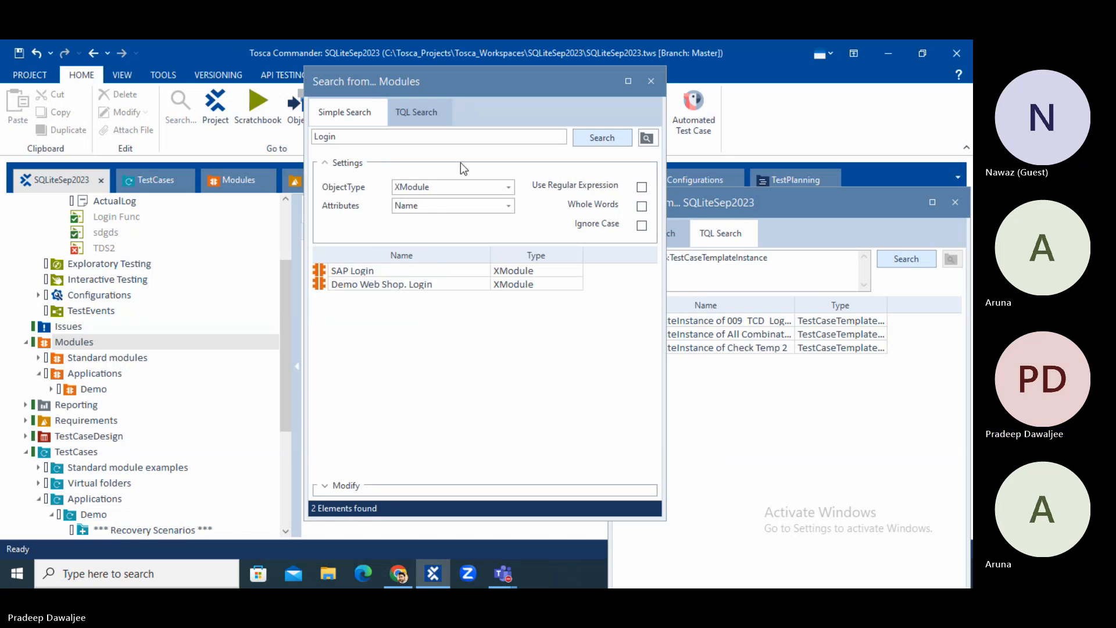
{"action": "left_click", "coordinate": [372, 136]}
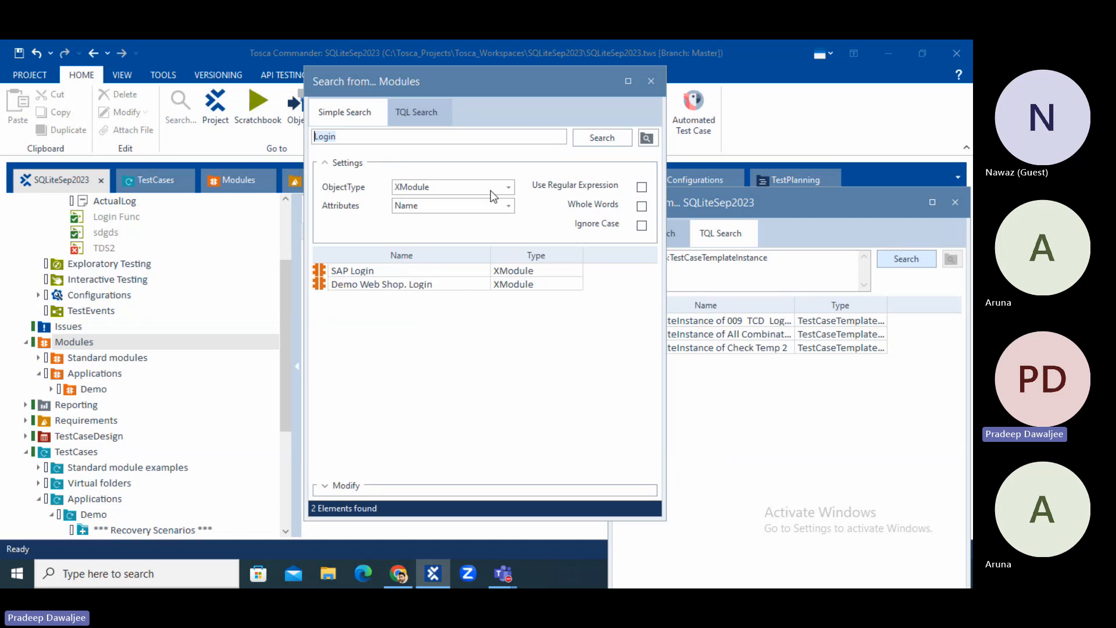
{"action": "left_click", "coordinate": [414, 113]}
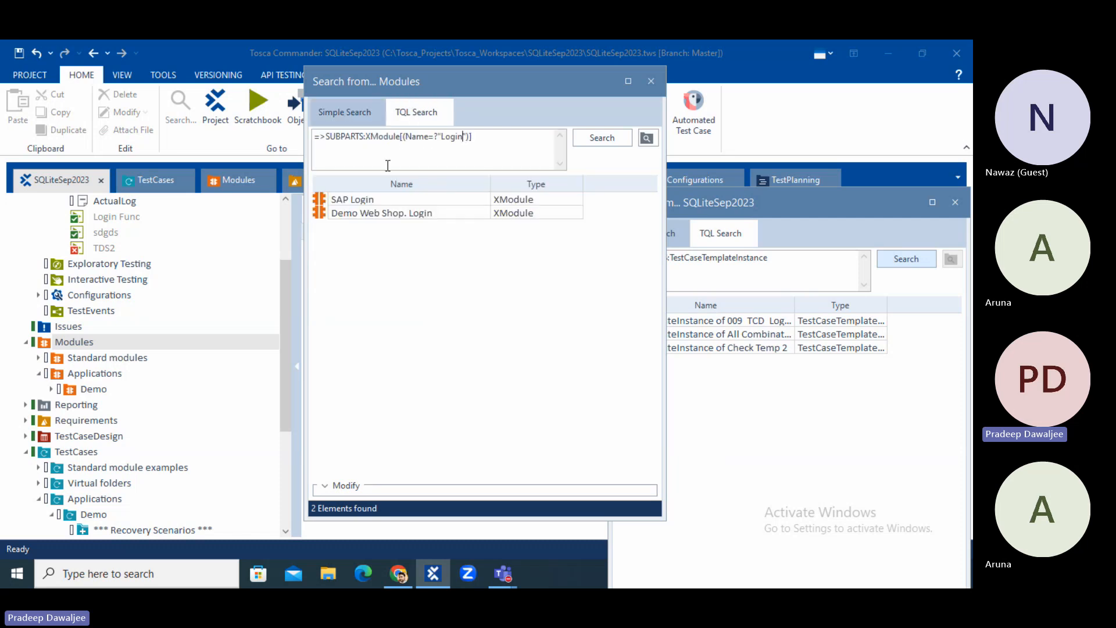
Step: Set the simple search's object type to XModuleAttribute and repeat the Login search
{"action": "left_click", "coordinate": [340, 116]}
{"action": "left_click", "coordinate": [431, 189]}
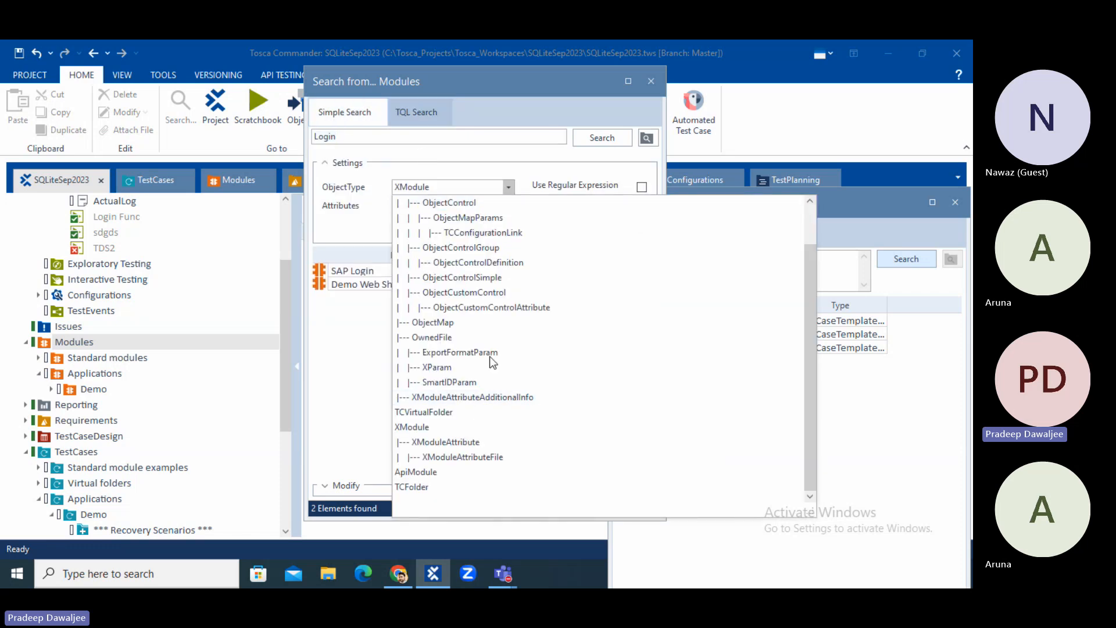
{"action": "left_click", "coordinate": [453, 448]}
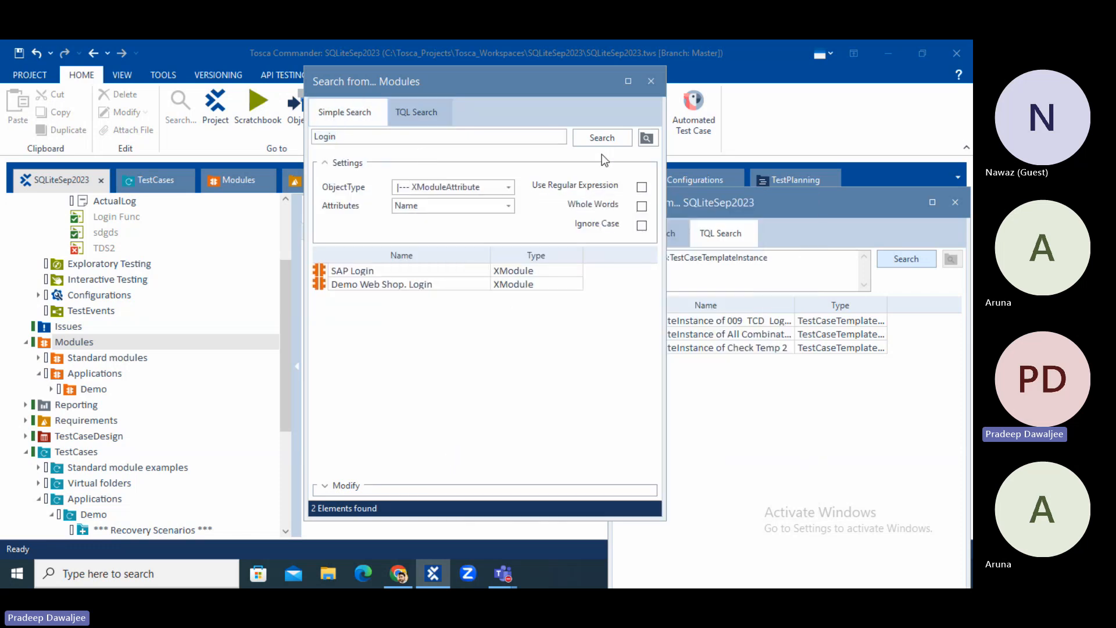
{"action": "left_click", "coordinate": [602, 137]}
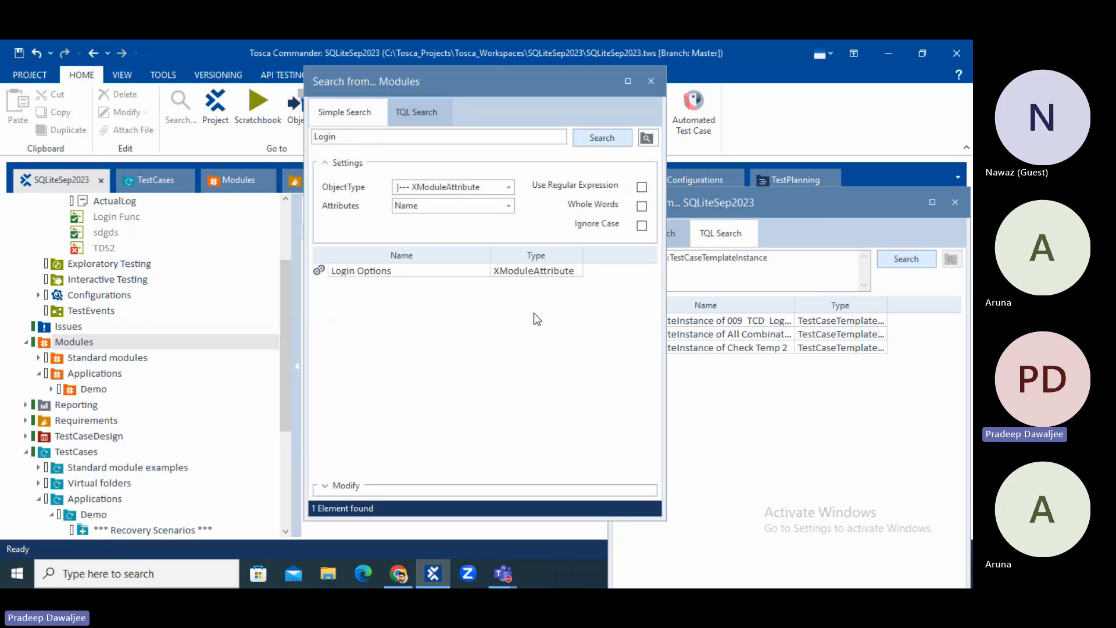
Step: Search the XModuleAttribute objects by name for email and for username
{"action": "left_click_drag", "start_coordinate": [354, 141], "coordinate": [309, 144]}
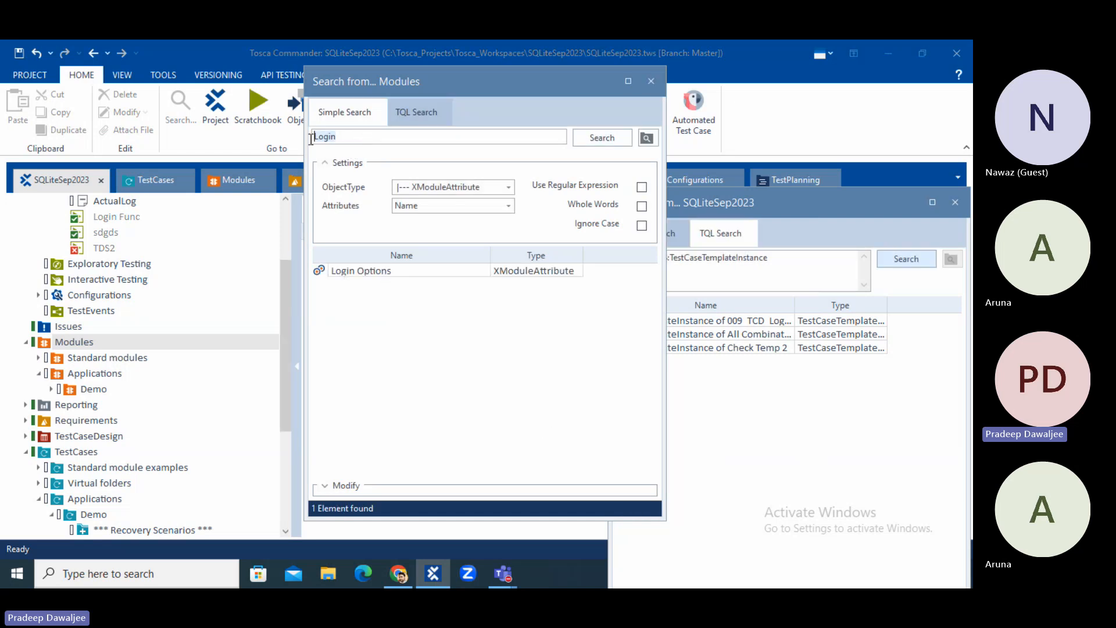
{"action": "type", "text": "email"}
{"action": "left_click", "coordinate": [583, 138]}
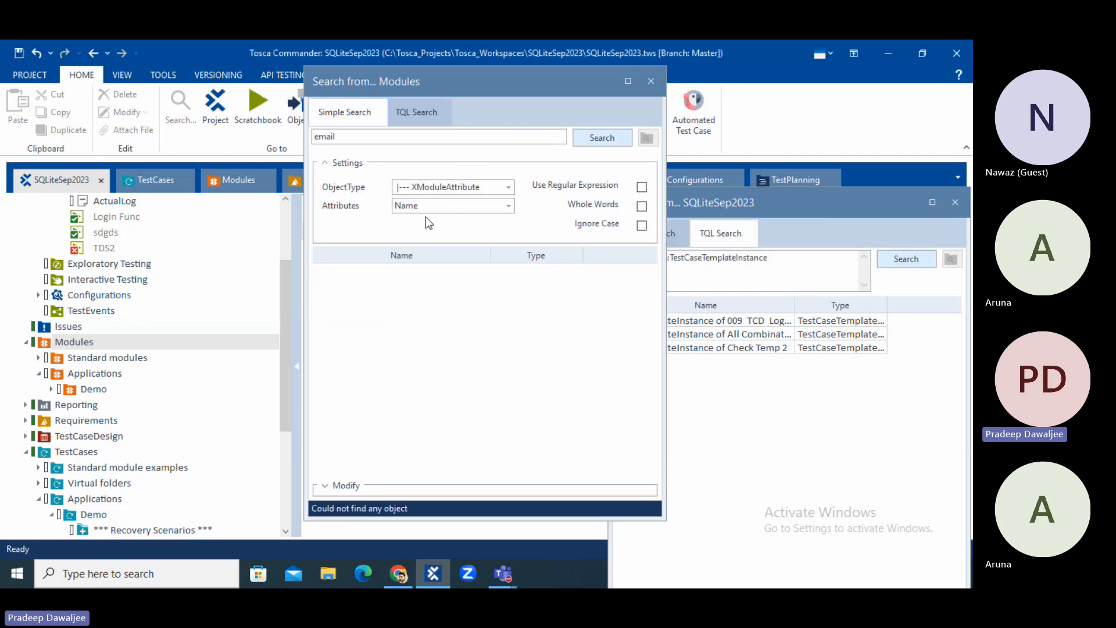
{"action": "double_click", "coordinate": [360, 137]}
{"action": "type", "text": "userna"}
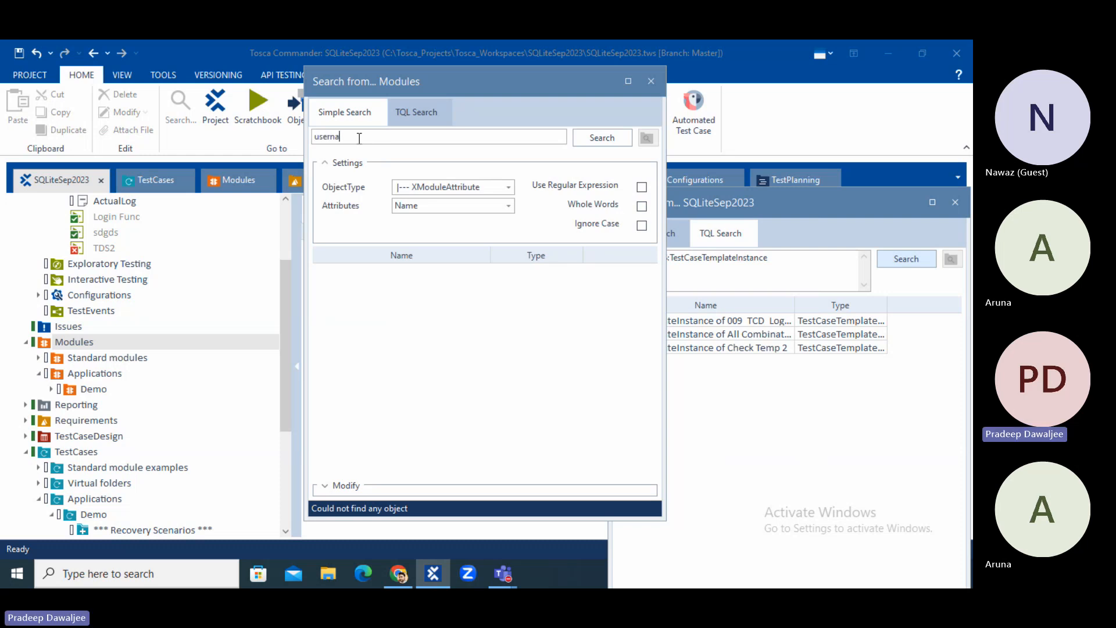
{"action": "type", "text": "me"}
{"action": "left_click", "coordinate": [604, 139]}
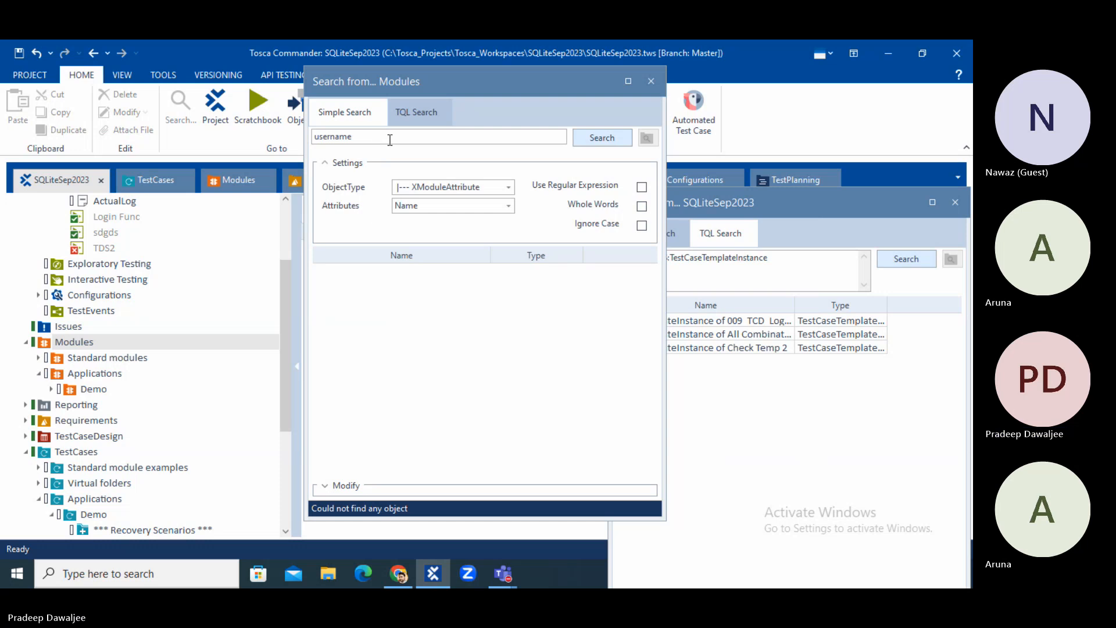
Step: Clear the search term, list all XModuleAttribute objects and review the results through to the end
{"action": "left_click_drag", "start_coordinate": [390, 142], "coordinate": [308, 139]}
{"action": "key", "text": "BackSpace"}
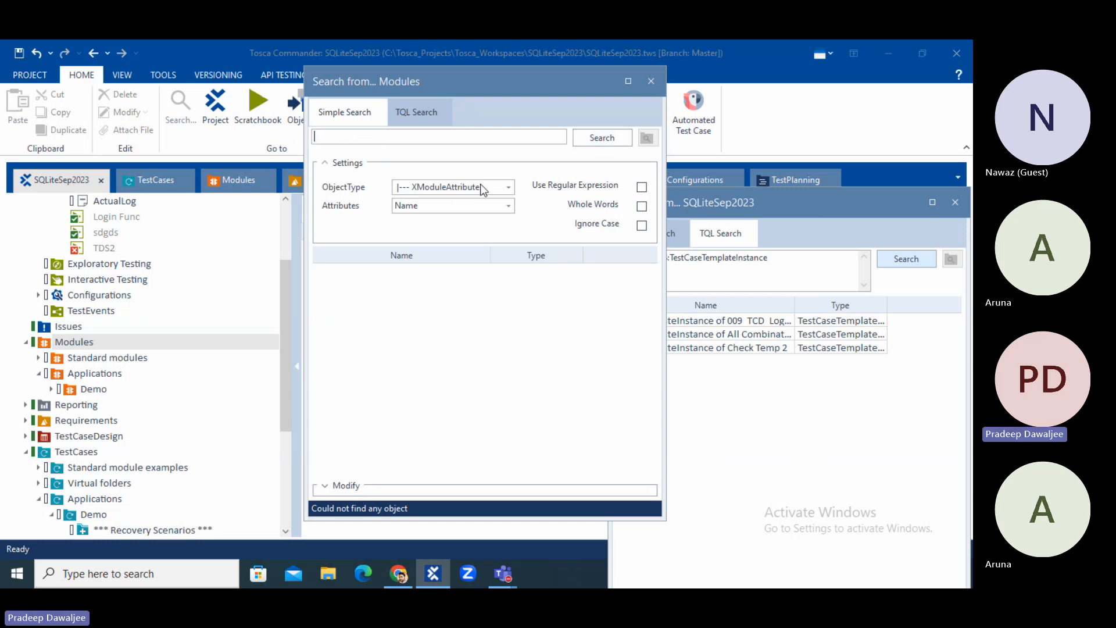
{"action": "left_click", "coordinate": [602, 138]}
{"action": "left_click", "coordinate": [506, 207]}
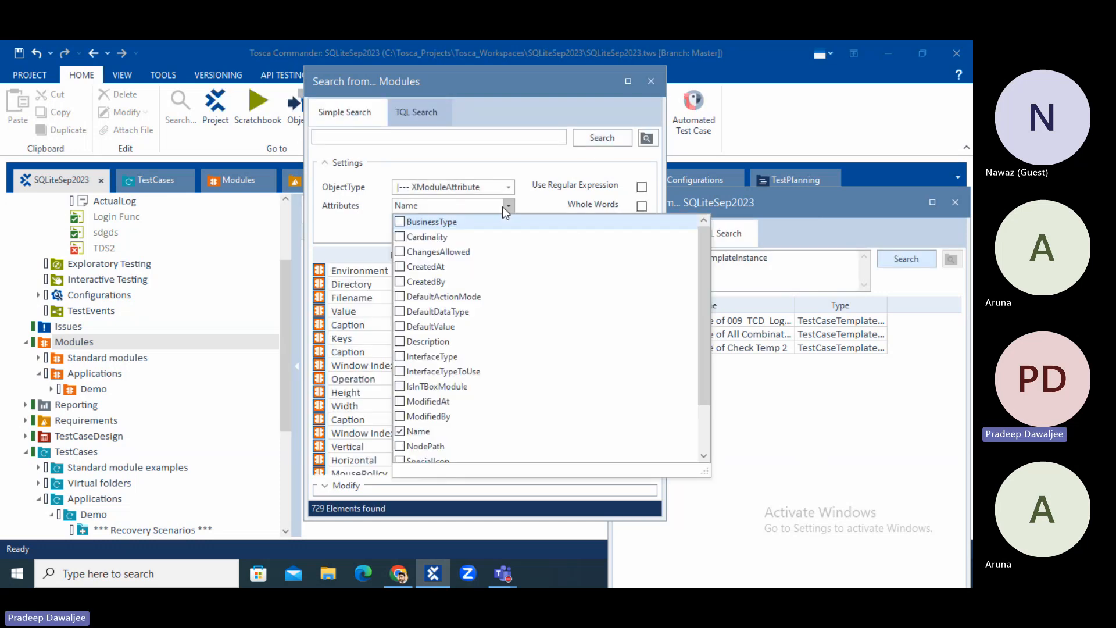
{"action": "left_click", "coordinate": [357, 233]}
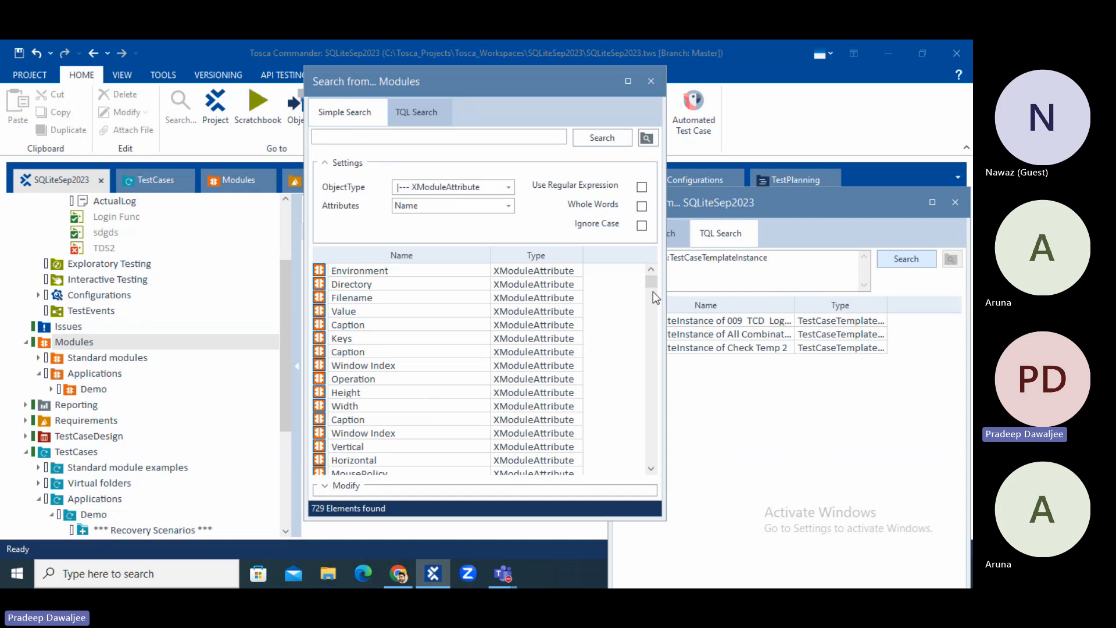
{"action": "left_click_drag", "start_coordinate": [651, 287], "coordinate": [646, 473]}
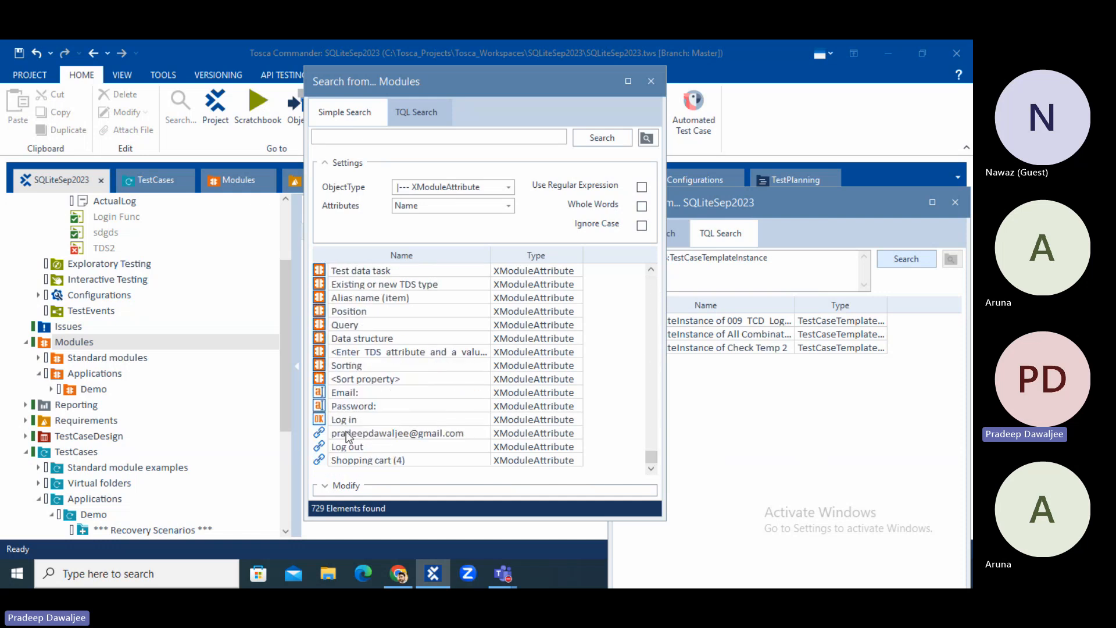
Step: Take the exact name of the Email: attribute from the results and search the XModuleAttribute objects for Email:
{"action": "left_click", "coordinate": [348, 393]}
{"action": "left_click", "coordinate": [381, 391]}
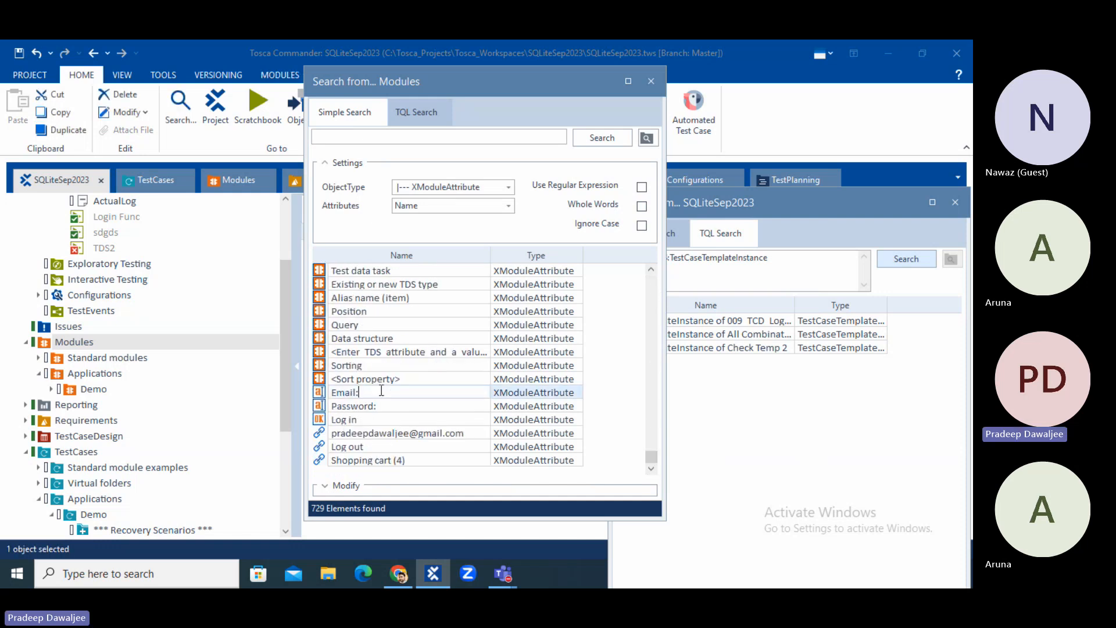
{"action": "key", "text": "Home"}
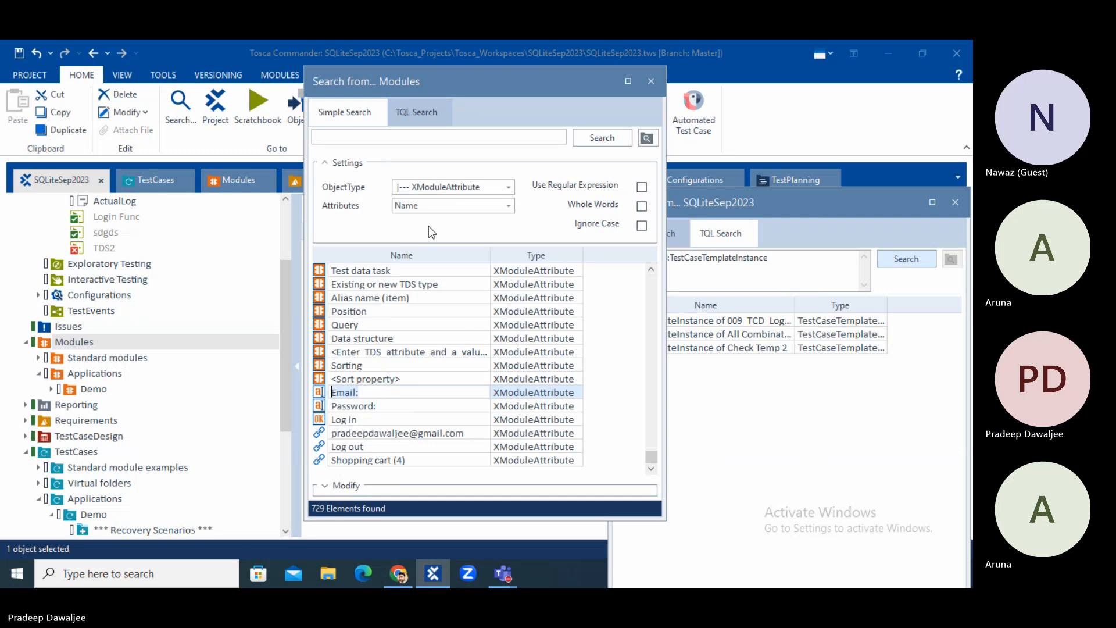
{"action": "left_click", "coordinate": [377, 137]}
{"action": "type", "text": "Email:"}
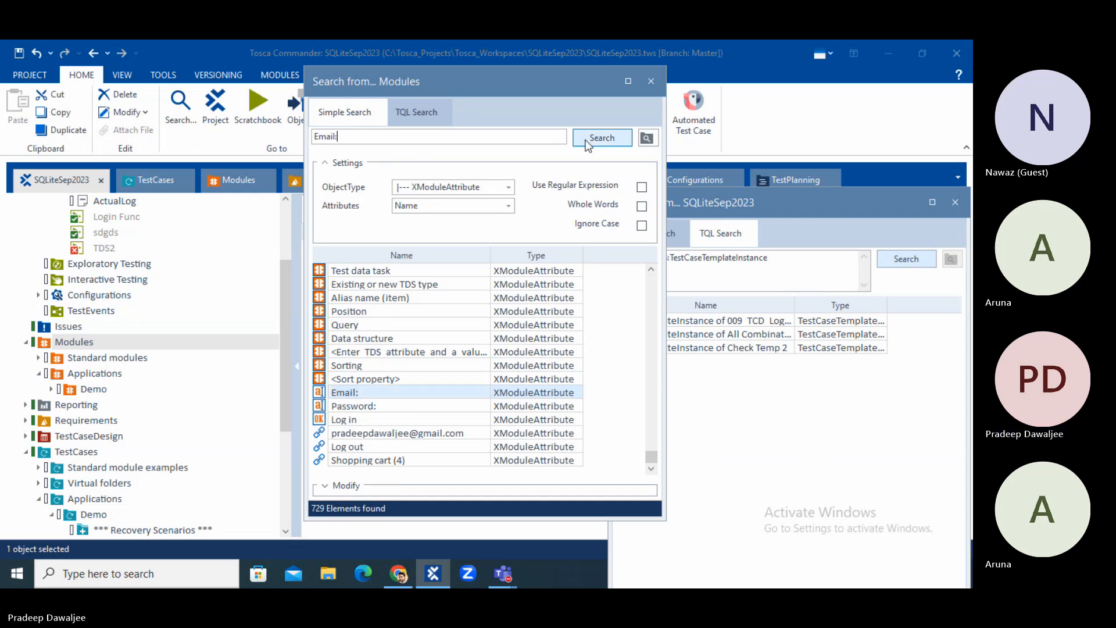
{"action": "left_click", "coordinate": [602, 138]}
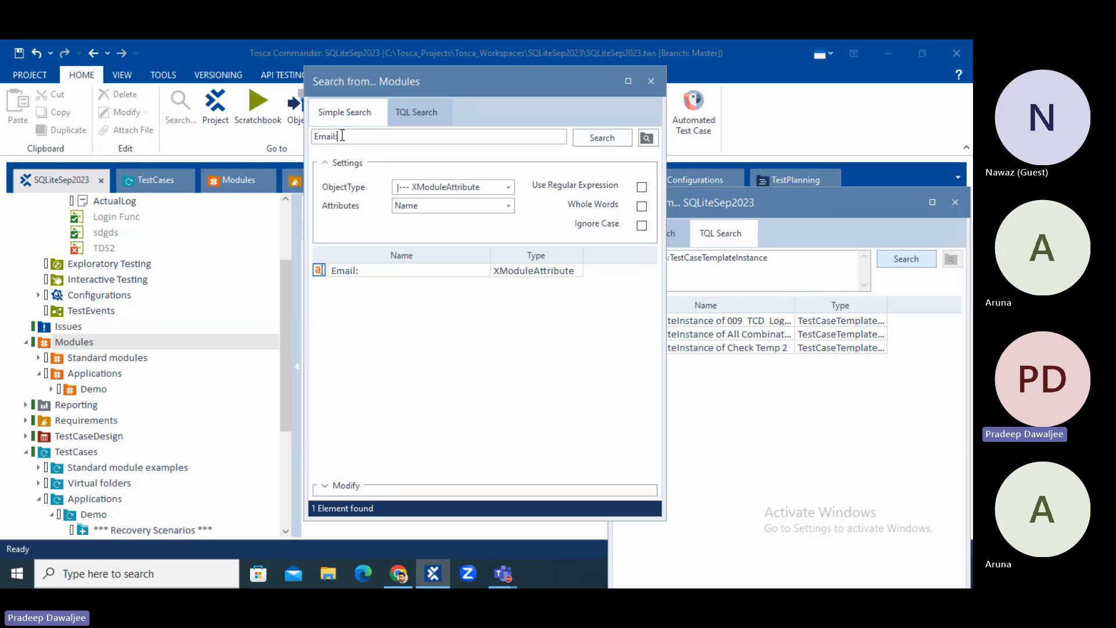
Step: Search for the lowercase term email:, and repeat the search with Ignore Case enabled
{"action": "left_click_drag", "start_coordinate": [352, 136], "coordinate": [316, 136]}
{"action": "left_click", "coordinate": [317, 138]}
{"action": "key", "text": "BackSpace"}
{"action": "type", "text": "e"}
{"action": "left_click", "coordinate": [586, 140]}
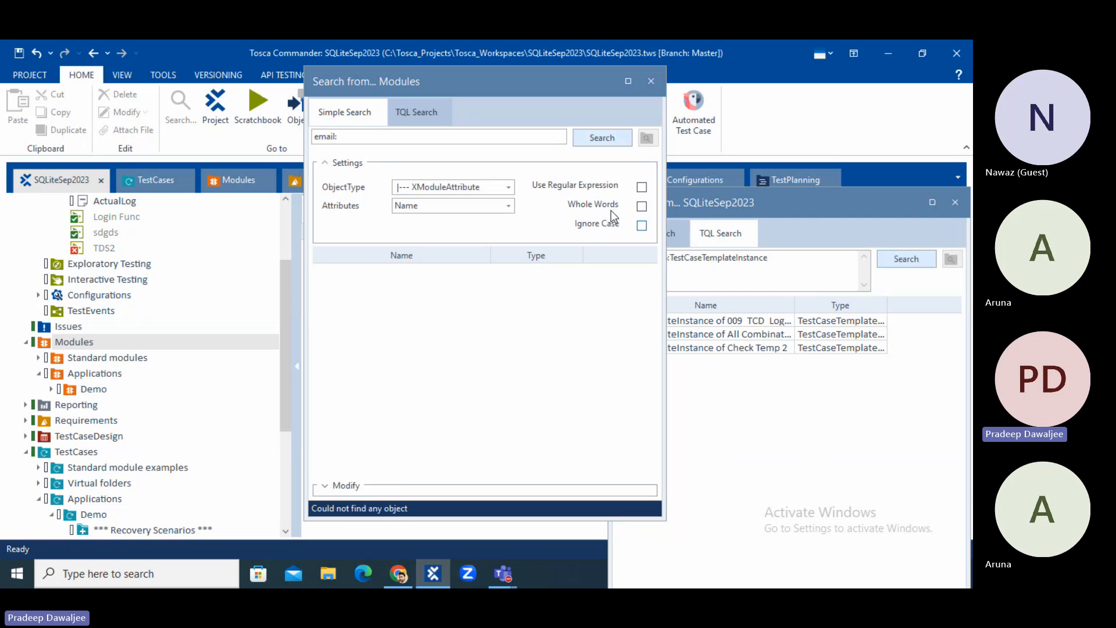
{"action": "left_click", "coordinate": [642, 226]}
{"action": "left_click", "coordinate": [613, 140]}
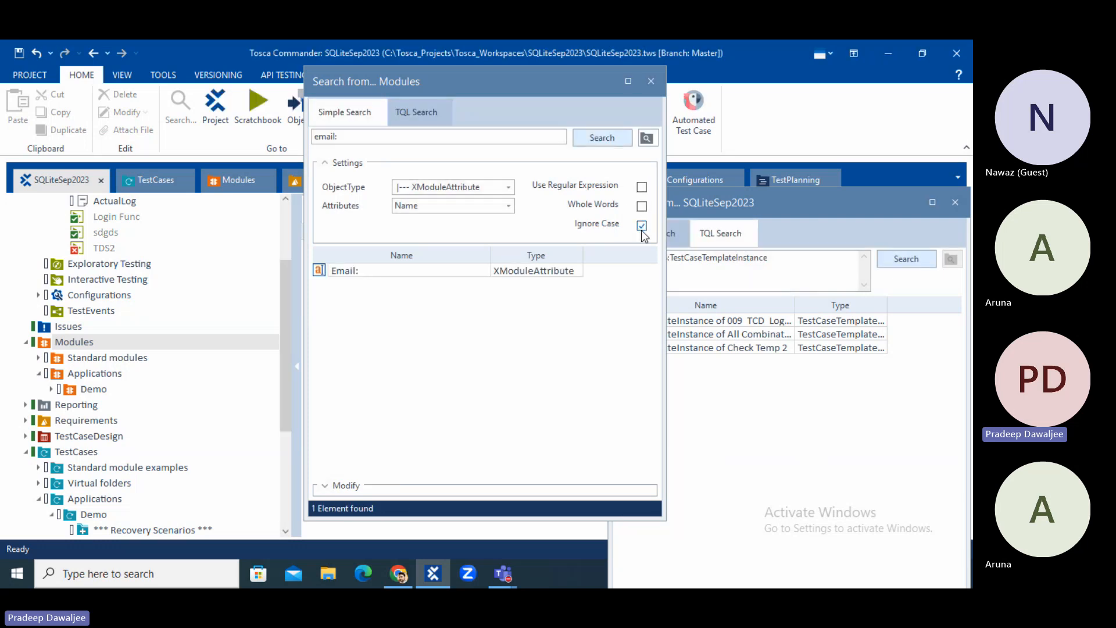
Step: Examine the object type and Name condition in the TQL query generated from the case-insensitive email: search
{"action": "double_click", "coordinate": [311, 141]}
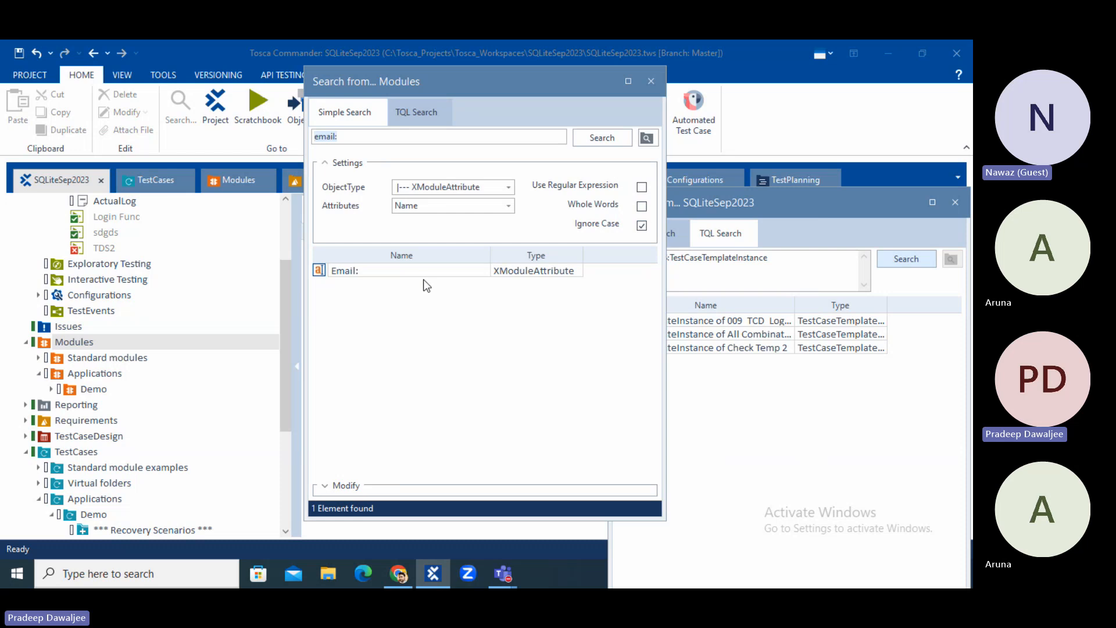
{"action": "left_click", "coordinate": [406, 118]}
{"action": "left_click_drag", "start_coordinate": [325, 137], "coordinate": [437, 140]}
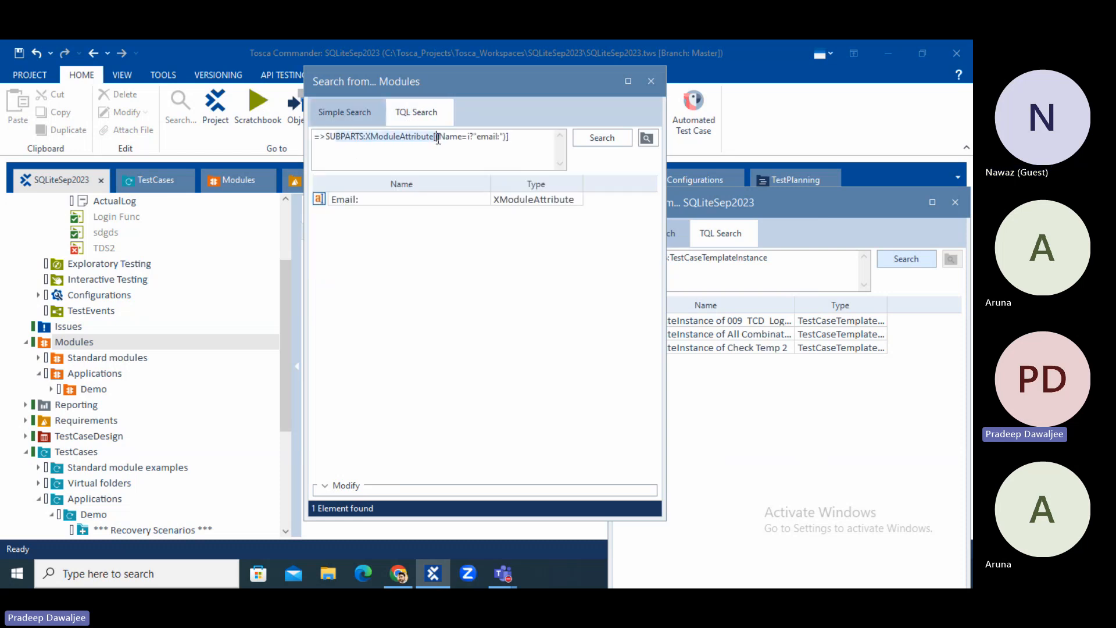
{"action": "left_click", "coordinate": [528, 142]}
{"action": "left_click_drag", "start_coordinate": [528, 143], "coordinate": [442, 137]}
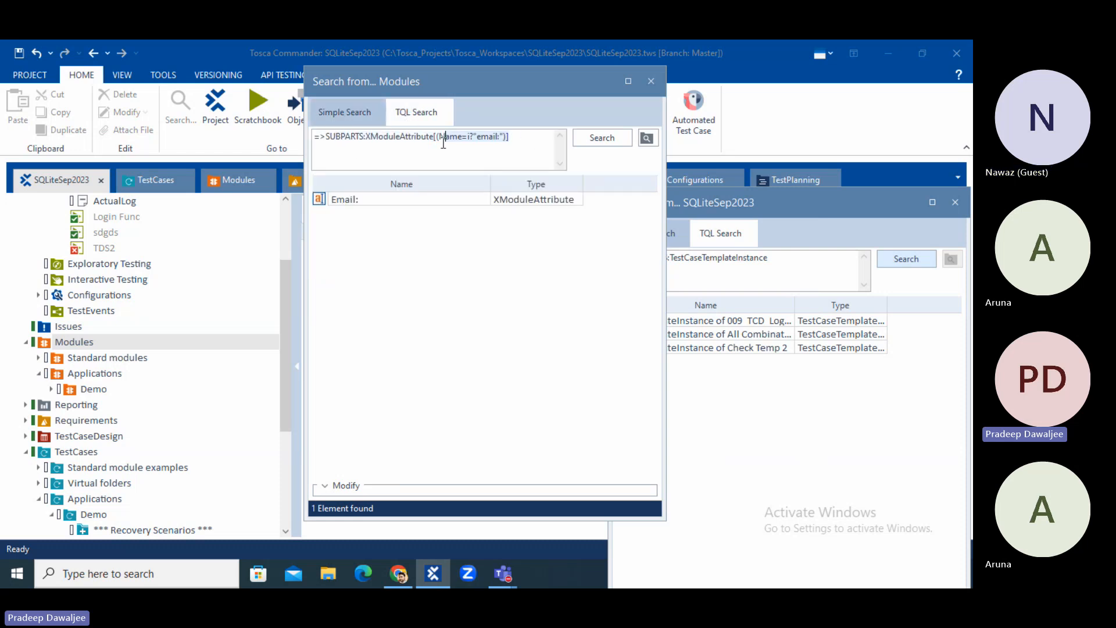
{"action": "left_click", "coordinate": [357, 116]}
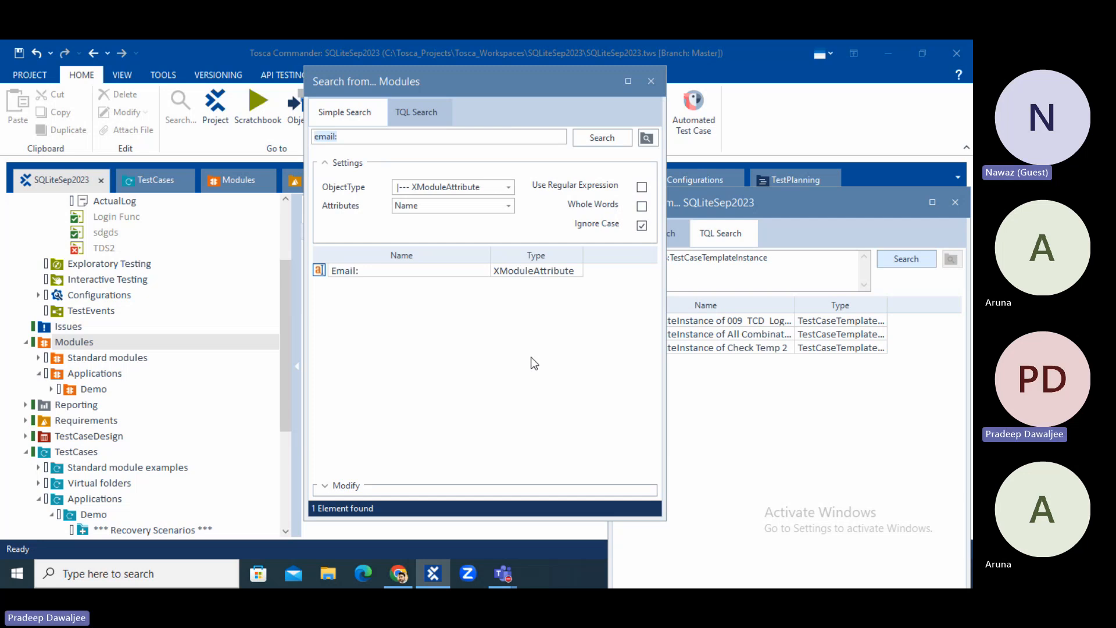
{"action": "left_click", "coordinate": [415, 115]}
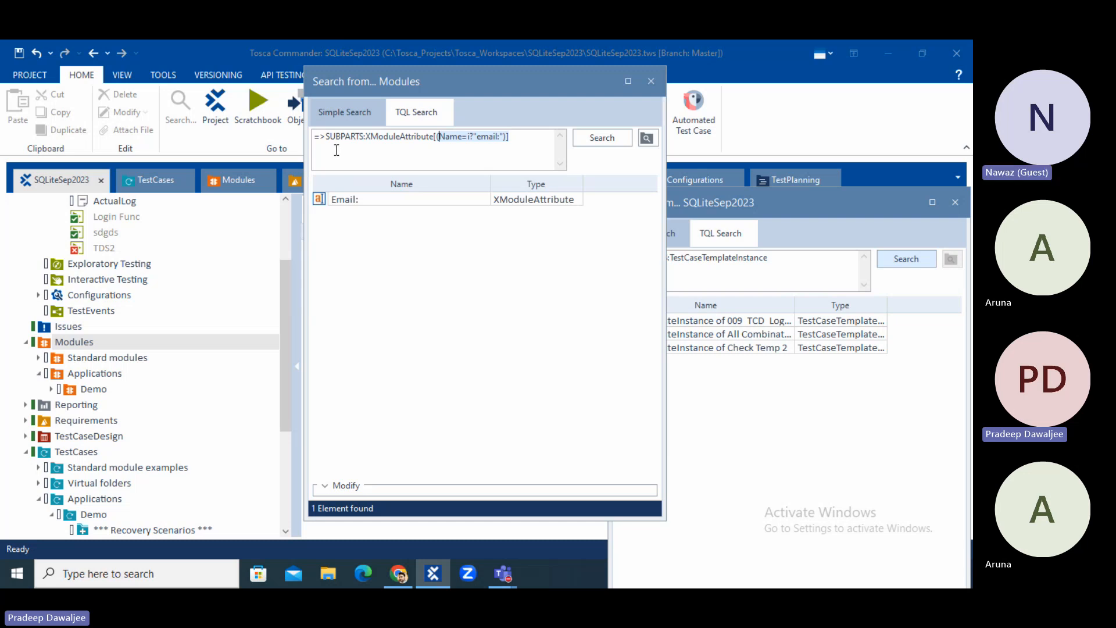
Step: Compare the simple search settings for email: with the TQL query generated from them
{"action": "left_click", "coordinate": [335, 117]}
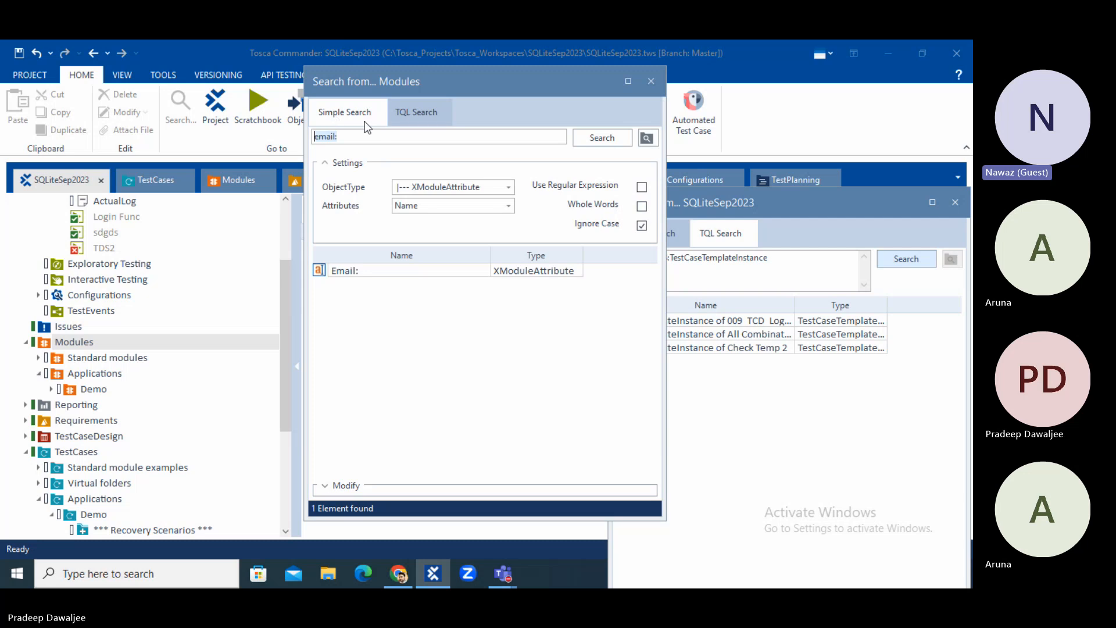
{"action": "left_click", "coordinate": [345, 137]}
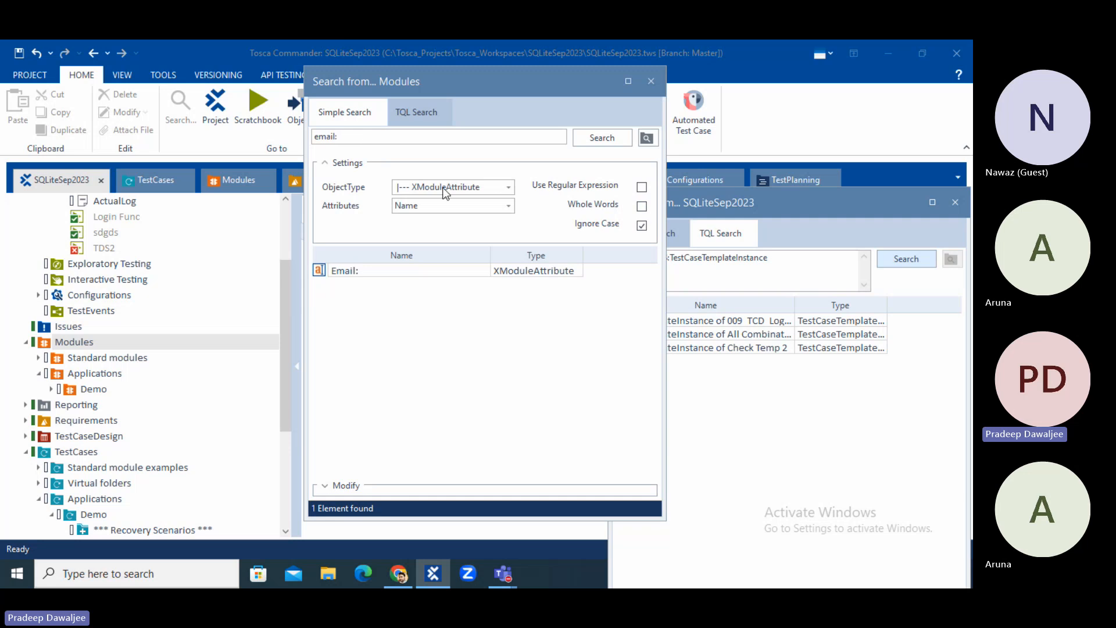
{"action": "left_click", "coordinate": [423, 119]}
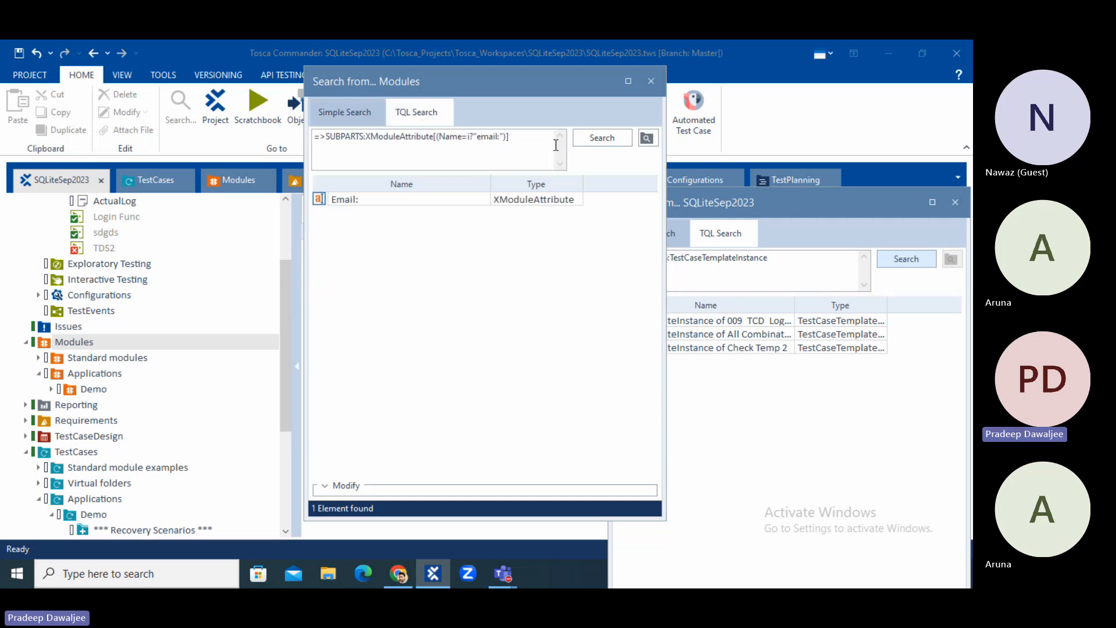
Step: Append => to the TQL query, look through the suggested continuations, and remove the appended text
{"action": "type", "text": "=>"}
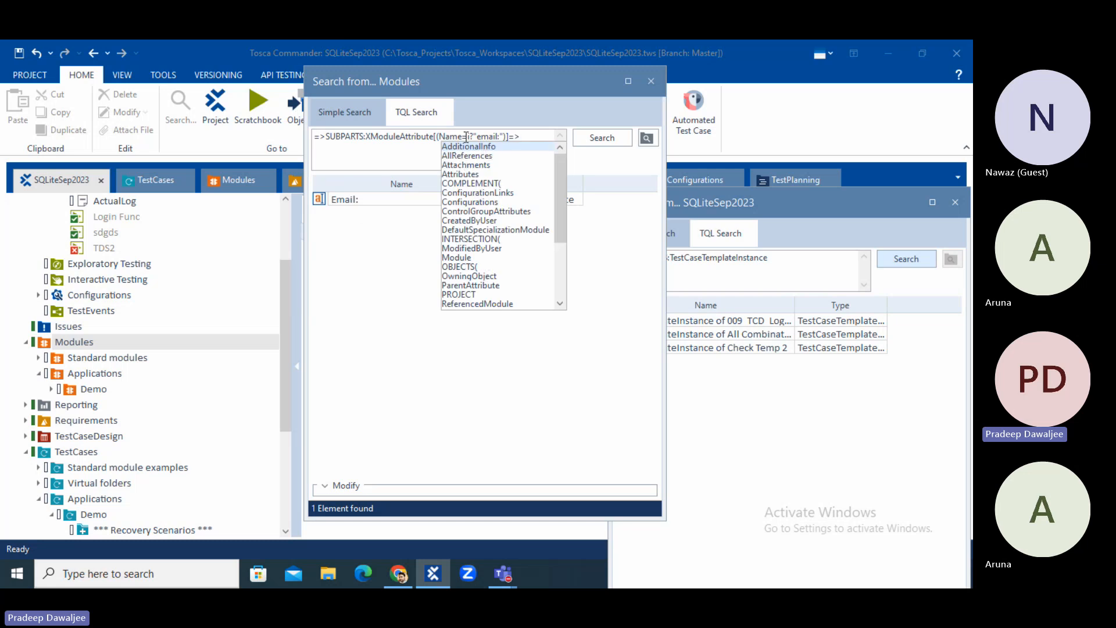
{"action": "left_click_drag", "start_coordinate": [564, 189], "coordinate": [559, 284]}
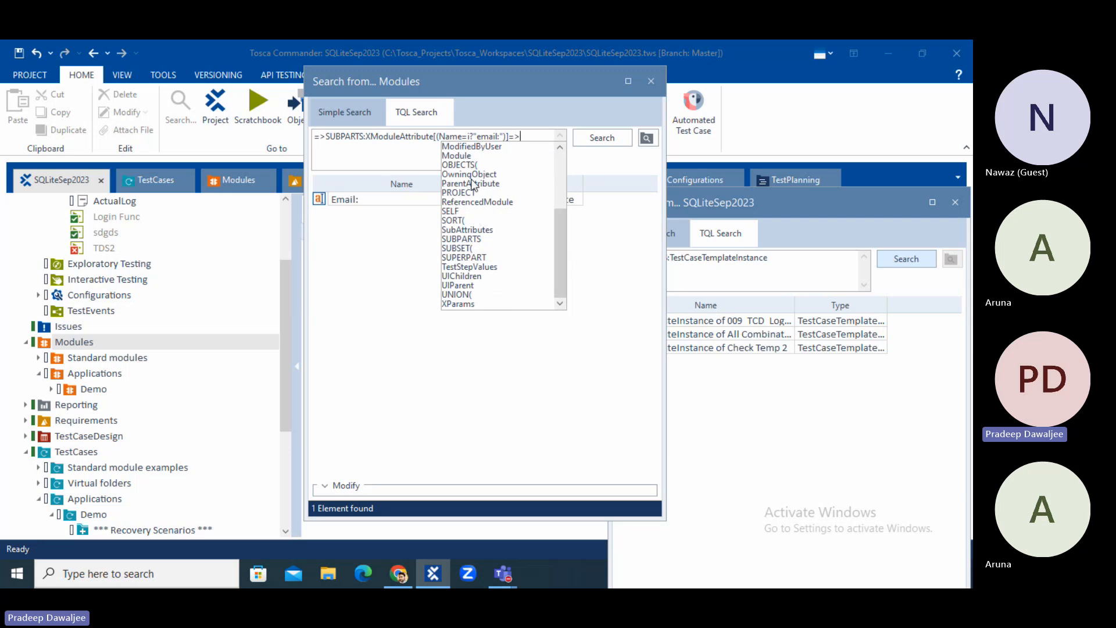
{"action": "left_click", "coordinate": [341, 114]}
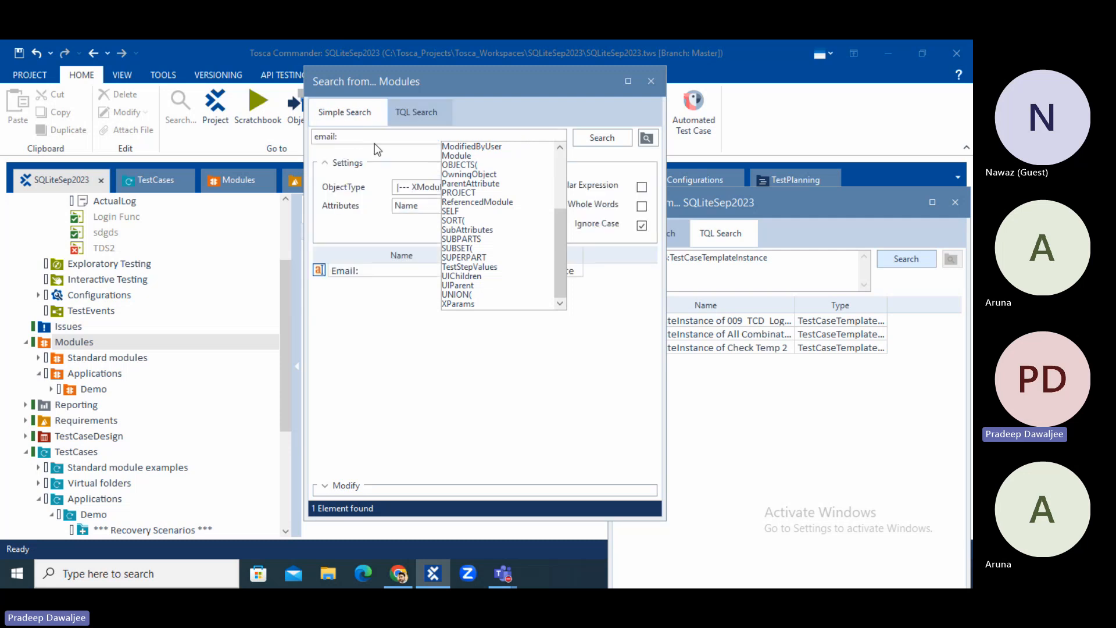
{"action": "left_click", "coordinate": [420, 115]}
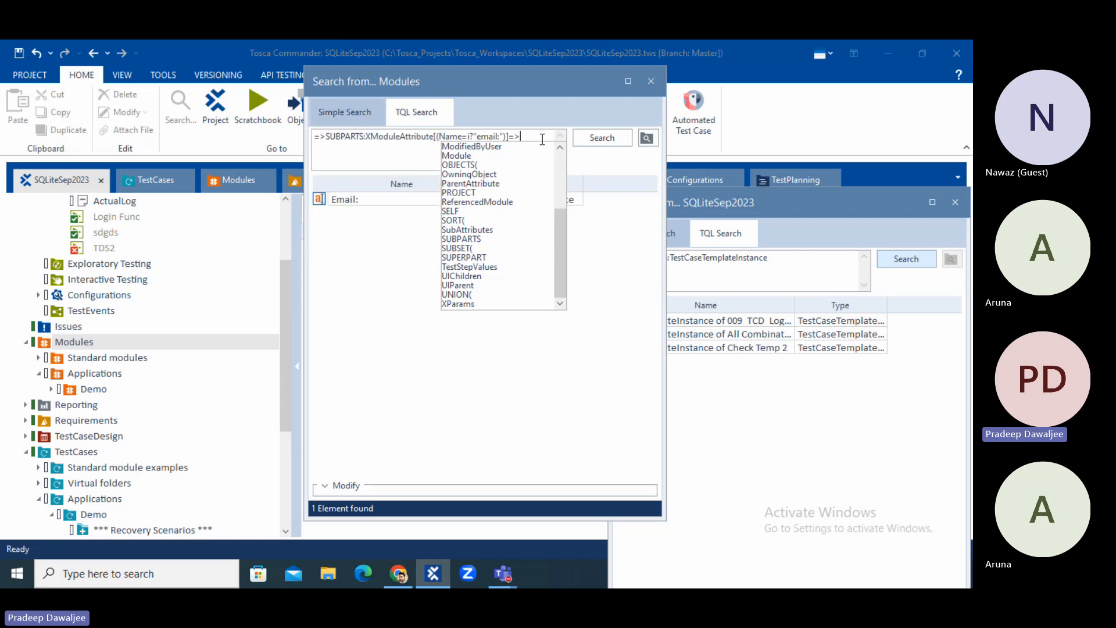
{"action": "key", "text": "BackSpace"}
{"action": "key", "text": "BackSpace"}
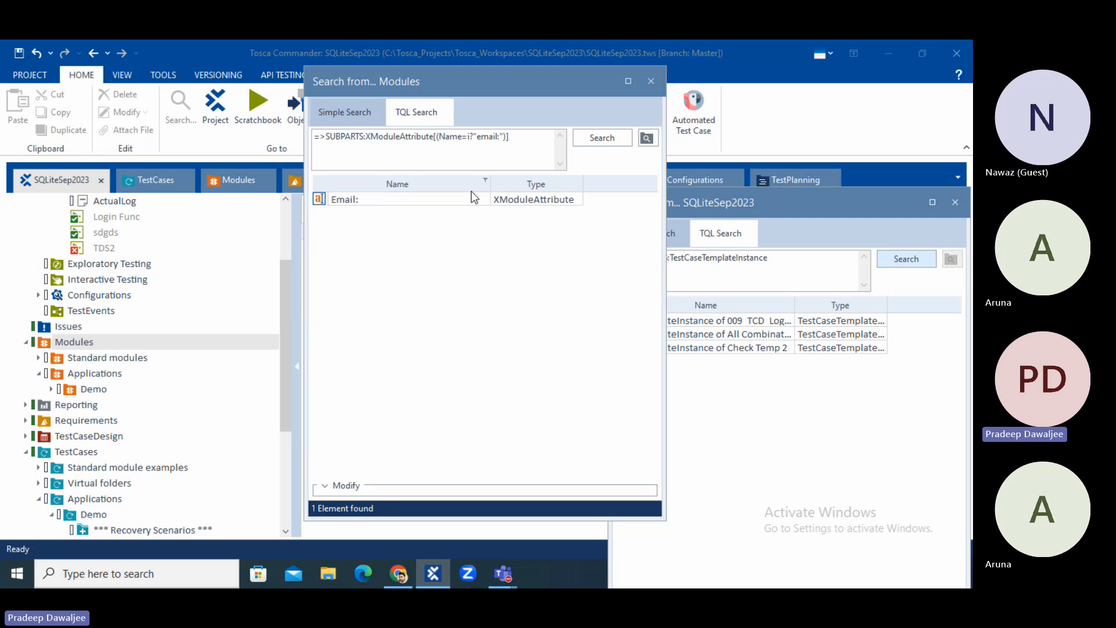
Step: Review the generated XModuleAttribute query and the object types available in the simple search, keeping the current choice
{"action": "left_click_drag", "start_coordinate": [519, 139], "coordinate": [338, 144]}
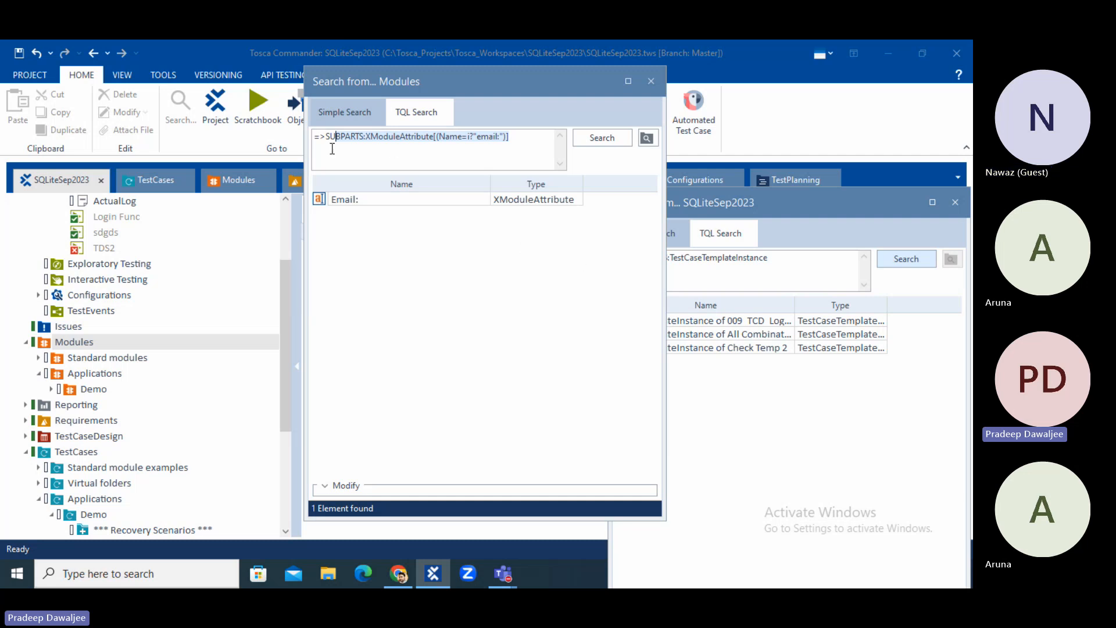
{"action": "left_click", "coordinate": [344, 116]}
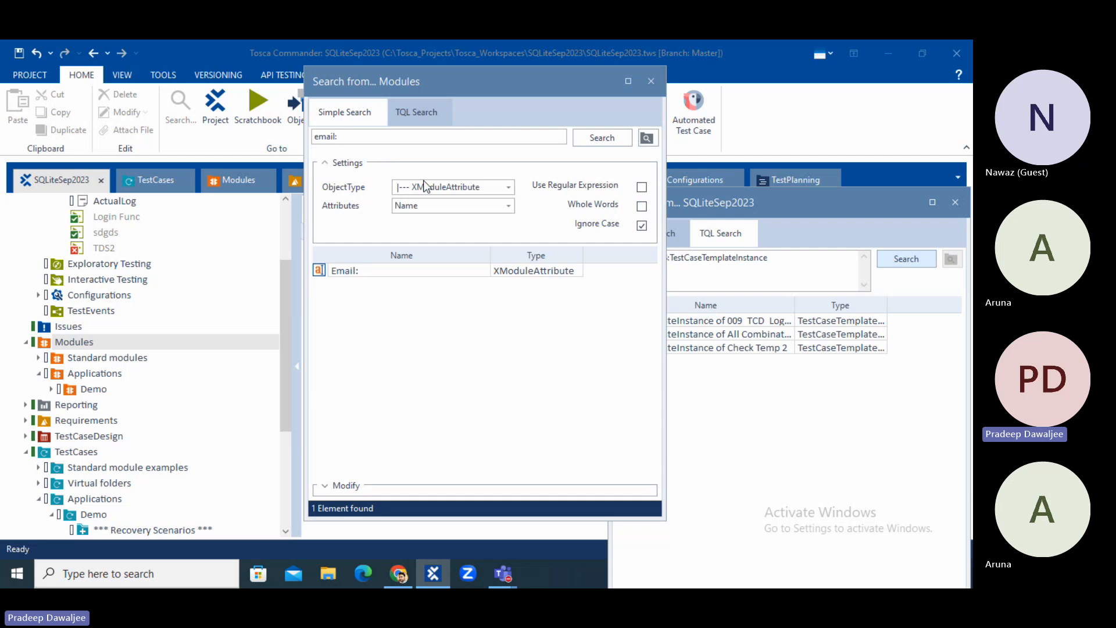
{"action": "left_click", "coordinate": [507, 186]}
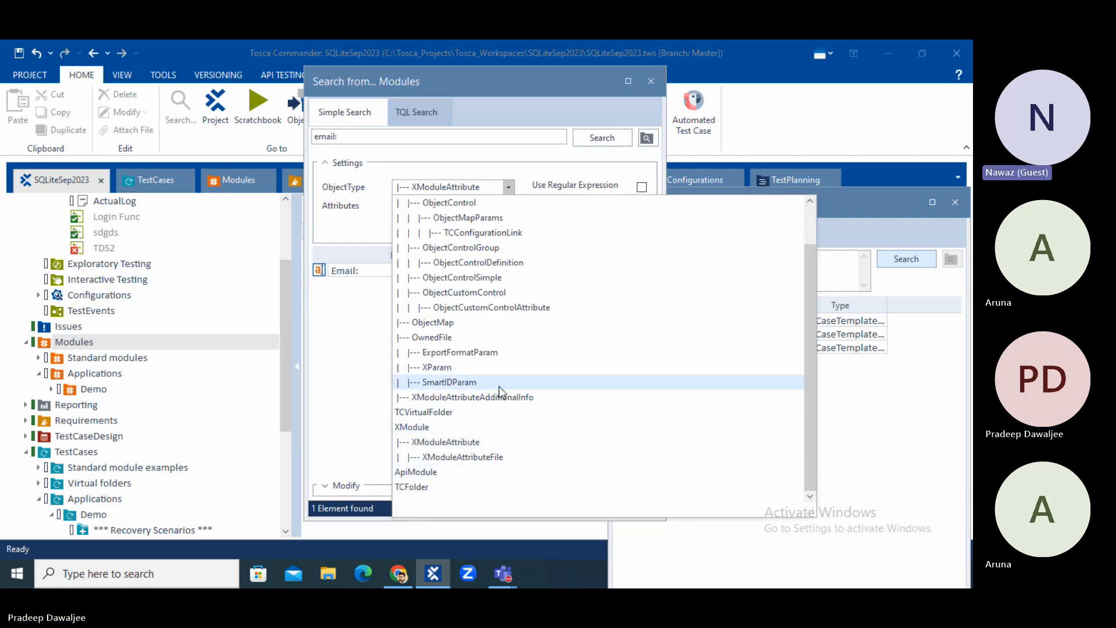
{"action": "left_click", "coordinate": [347, 361]}
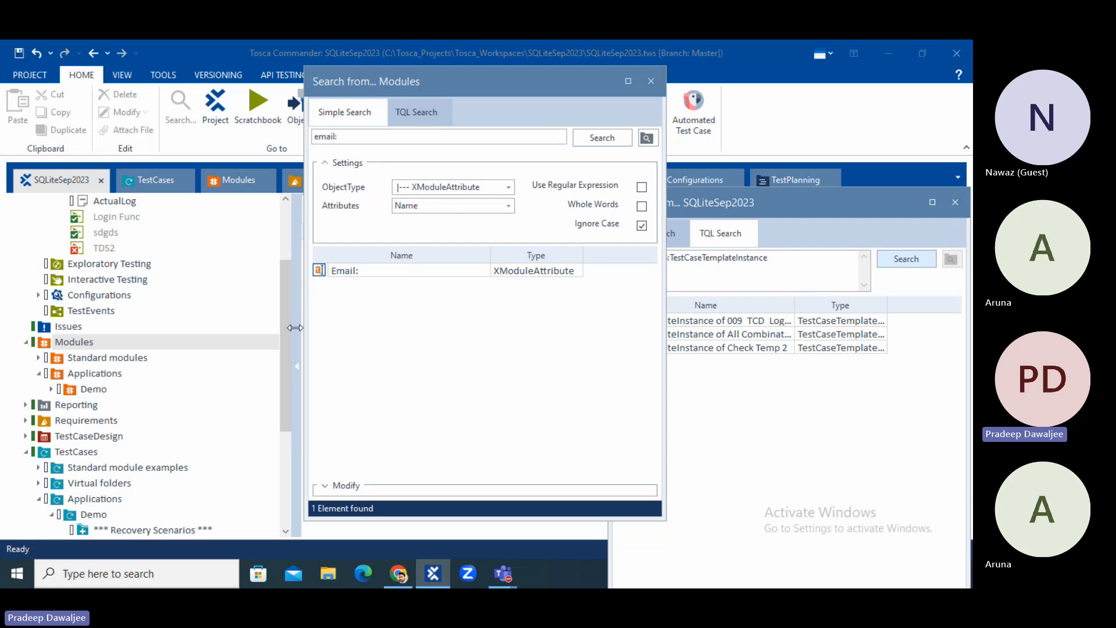
Step: Search the Modules section for login by Name with the object type Module
{"action": "left_click_drag", "start_coordinate": [346, 138], "coordinate": [308, 138]}
{"action": "type", "text": "login"}
{"action": "left_click", "coordinate": [490, 186]}
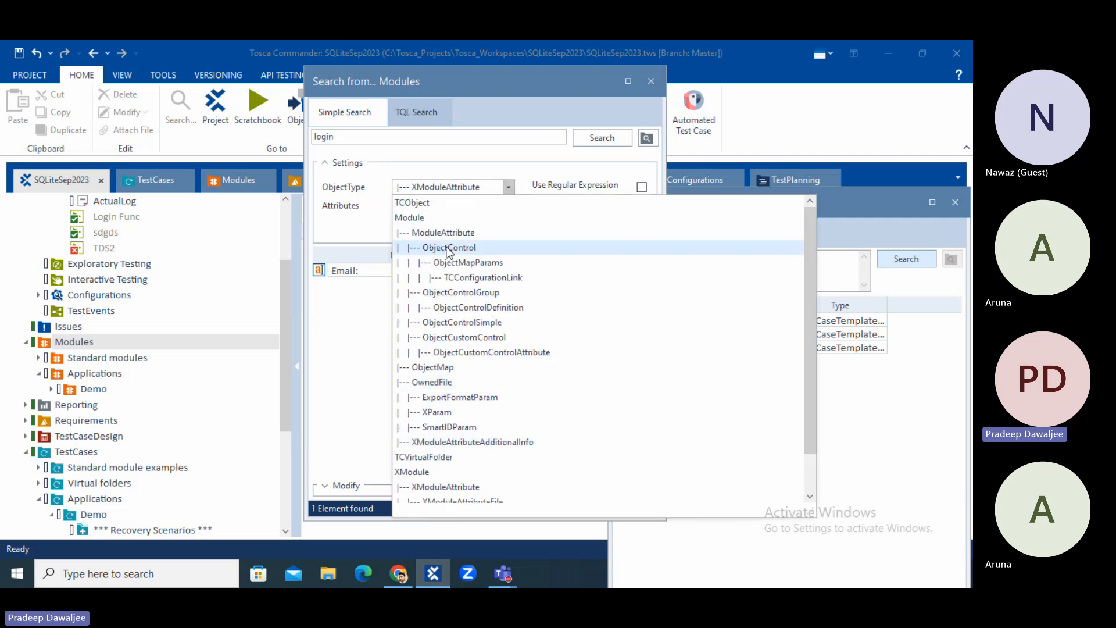
{"action": "left_click", "coordinate": [410, 219]}
{"action": "left_click", "coordinate": [602, 138]}
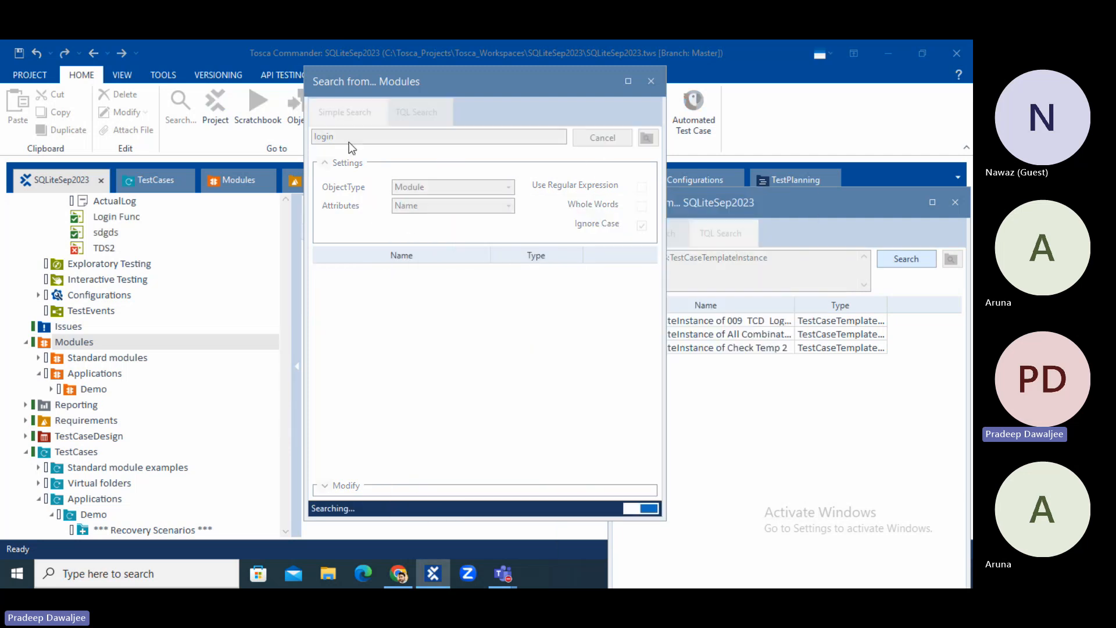
Step: Repeat the login search with the object type TCObject
{"action": "left_click", "coordinate": [494, 189]}
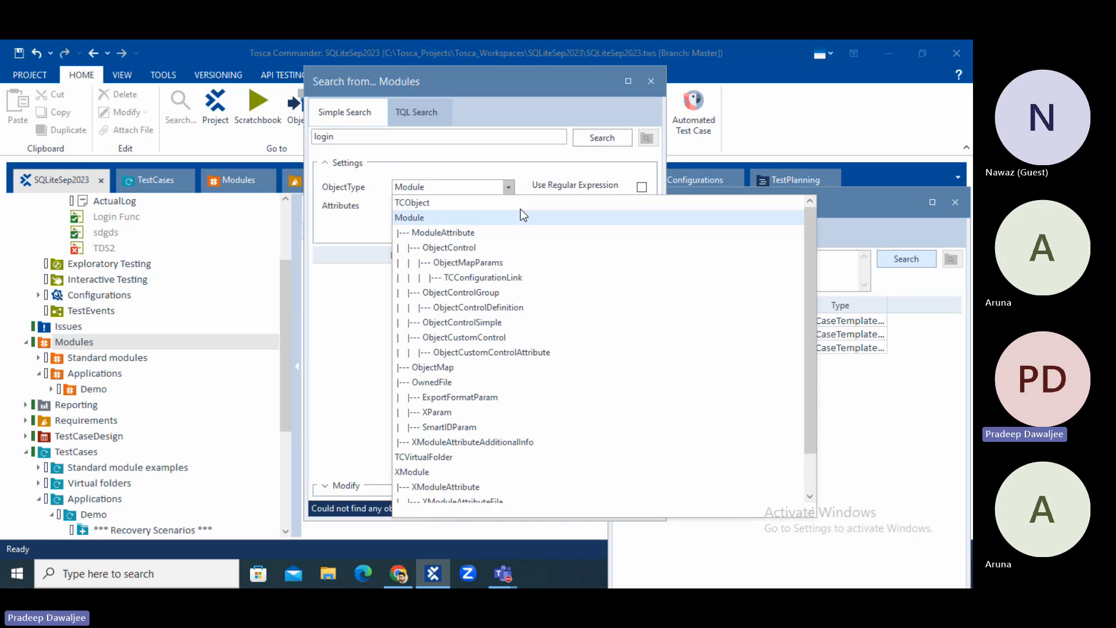
{"action": "left_click", "coordinate": [414, 203]}
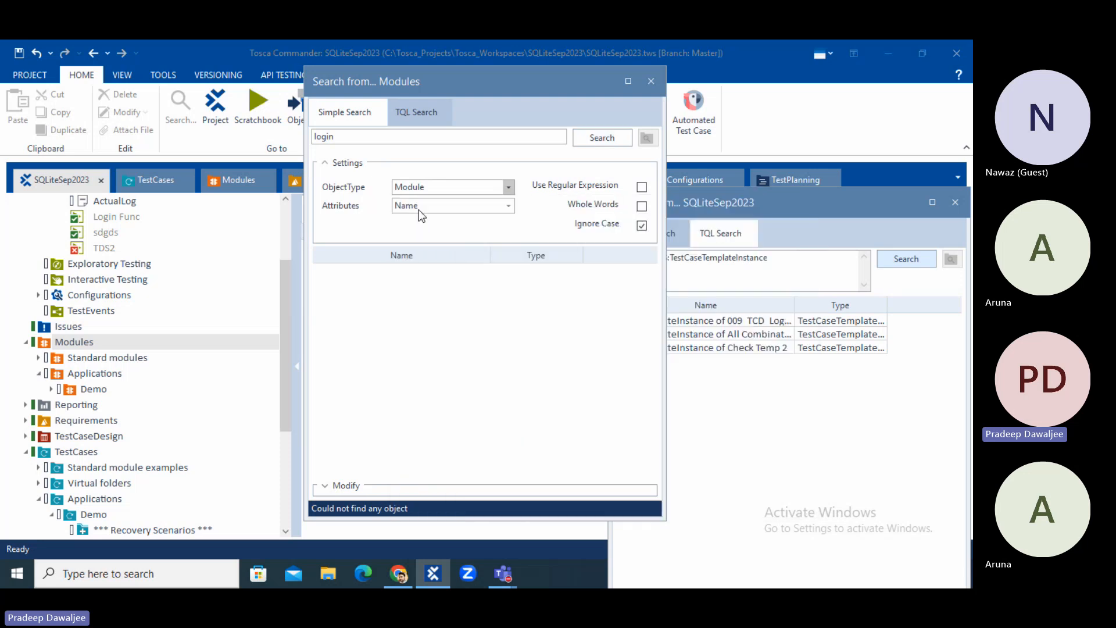
{"action": "left_click", "coordinate": [602, 138]}
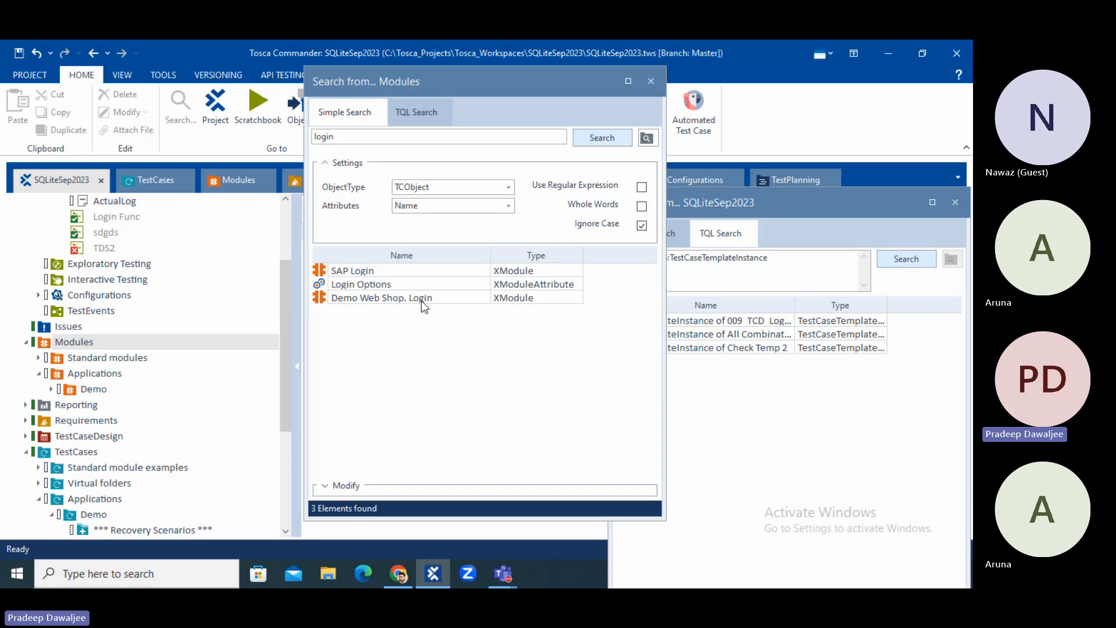
Step: Locate the Demo Web Shop. Login module in the project from the results, and expand it briefly to inspect its attributes
{"action": "left_click", "coordinate": [322, 297]}
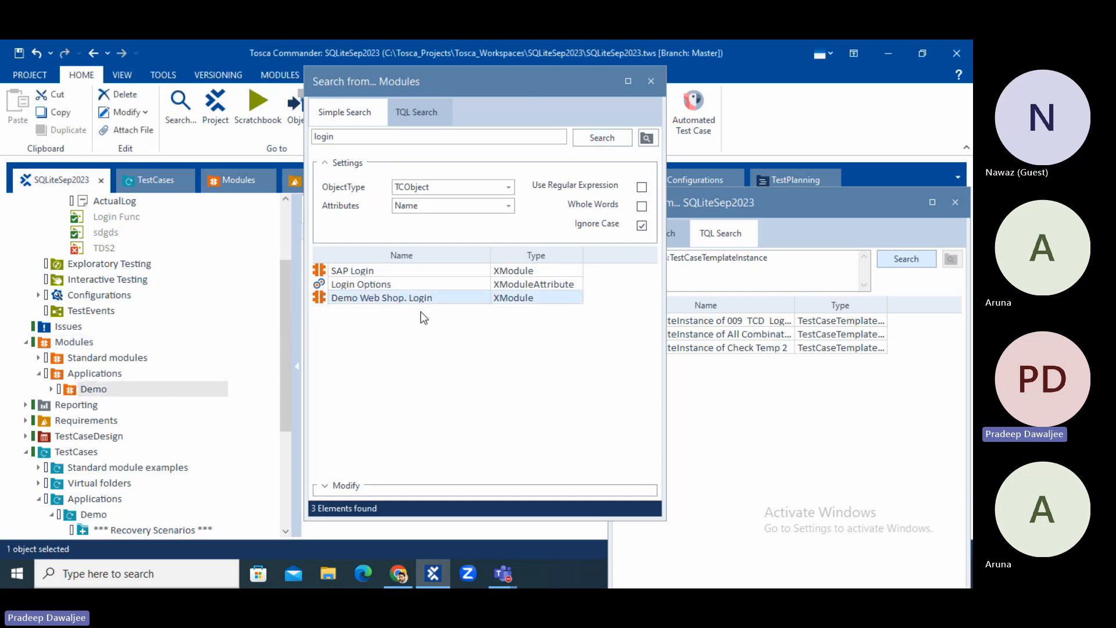
{"action": "left_click_drag", "start_coordinate": [525, 85], "coordinate": [695, 119]}
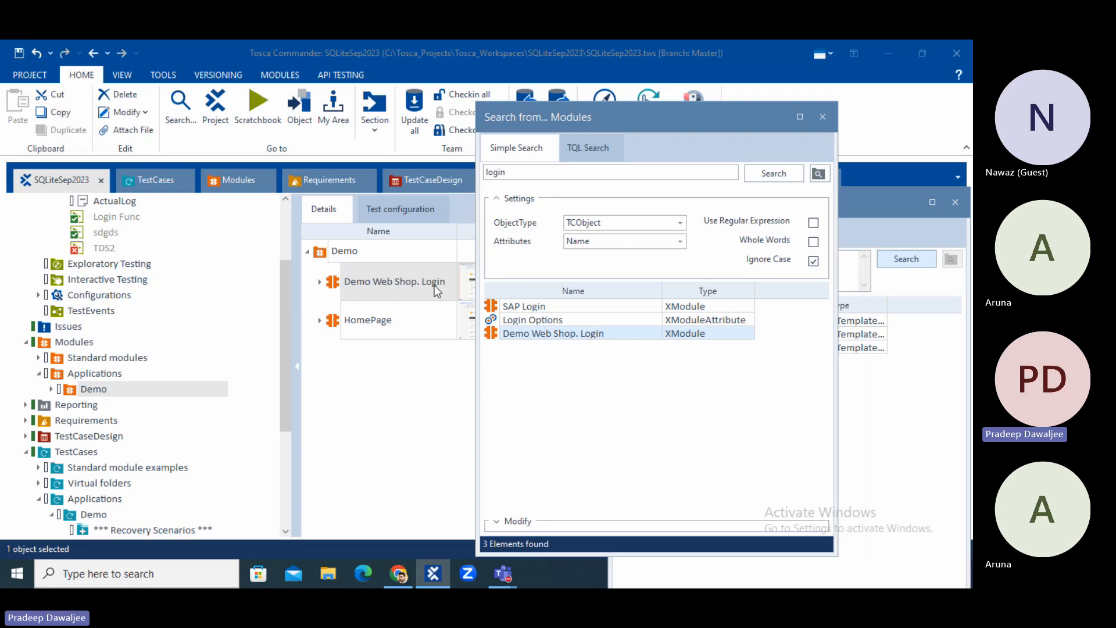
{"action": "left_click", "coordinate": [329, 274]}
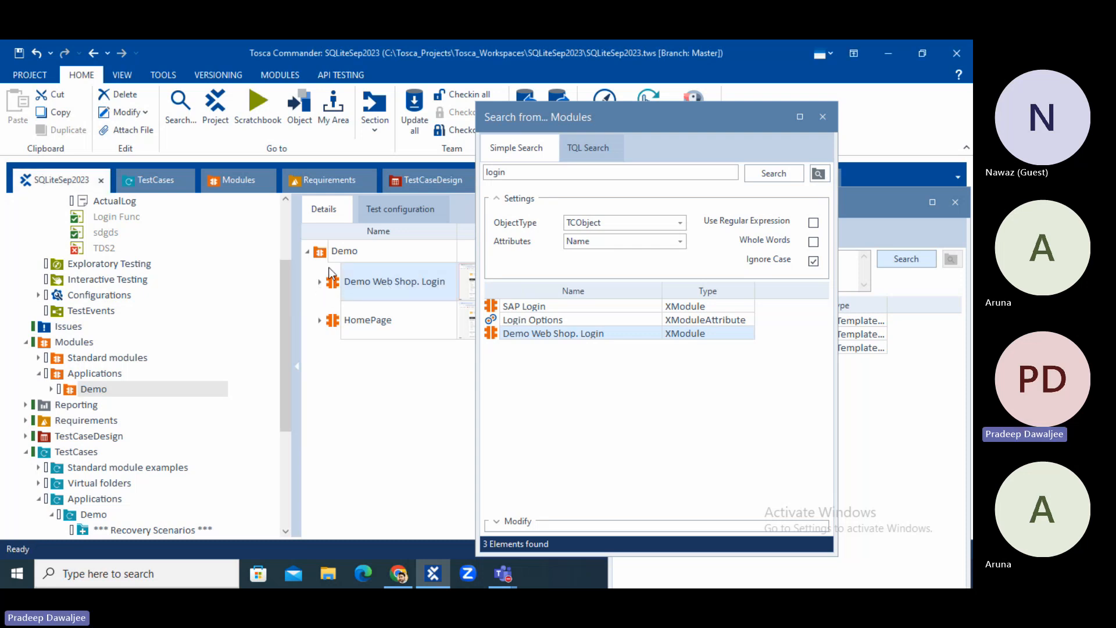
{"action": "left_click_drag", "start_coordinate": [329, 269], "coordinate": [359, 290]}
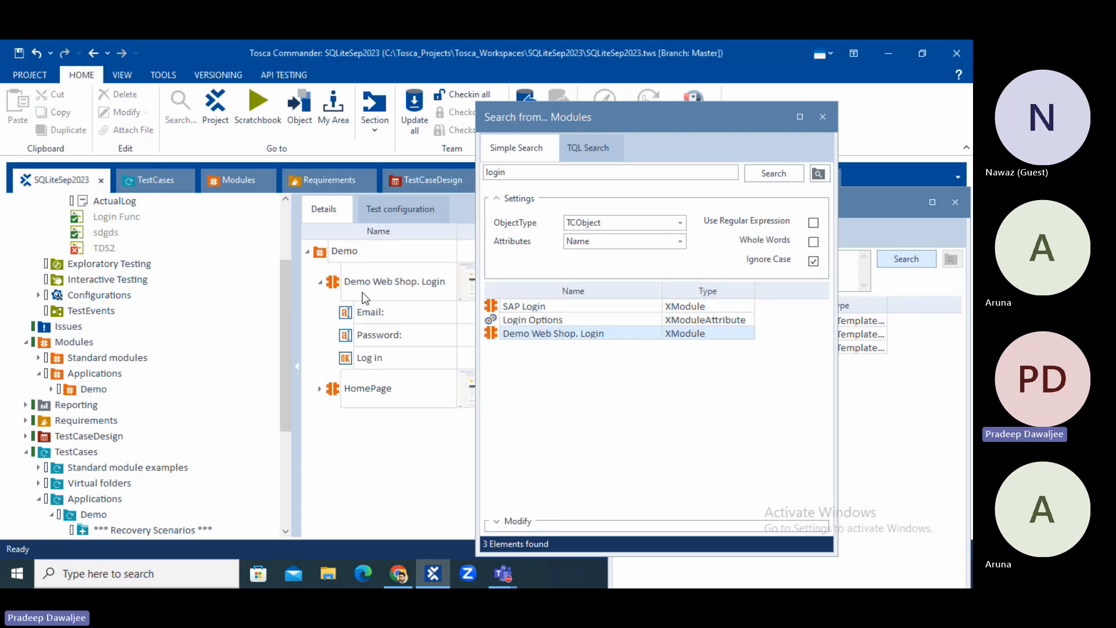
{"action": "left_click", "coordinate": [321, 281]}
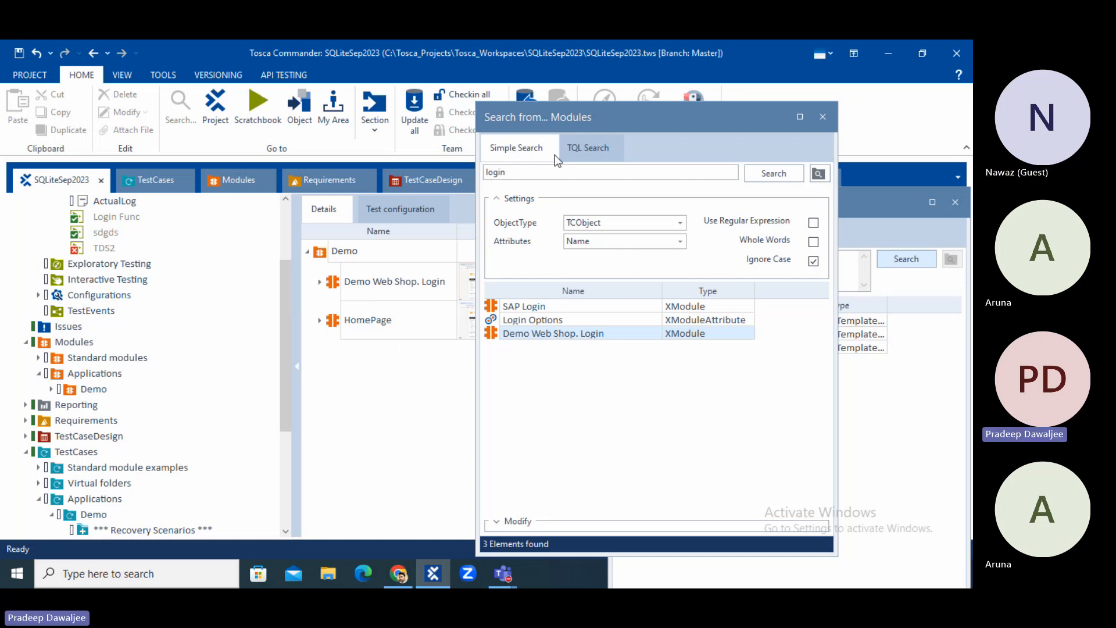
Step: Examine the TQL query generated from the login search and compare it with the simple search settings
{"action": "left_click", "coordinate": [584, 150]}
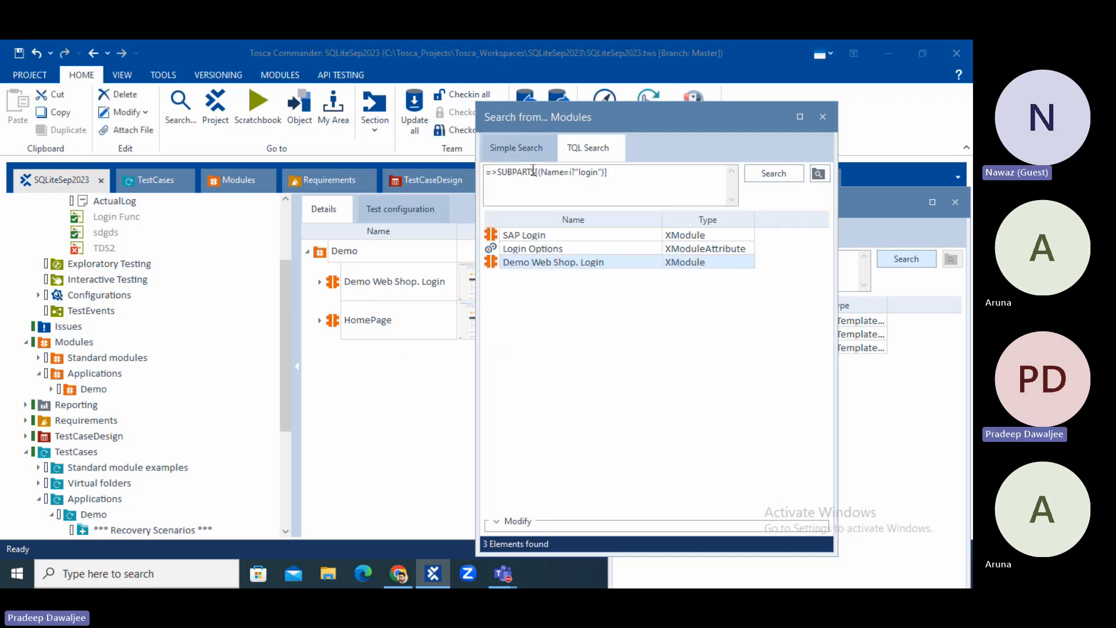
{"action": "left_click", "coordinate": [516, 149]}
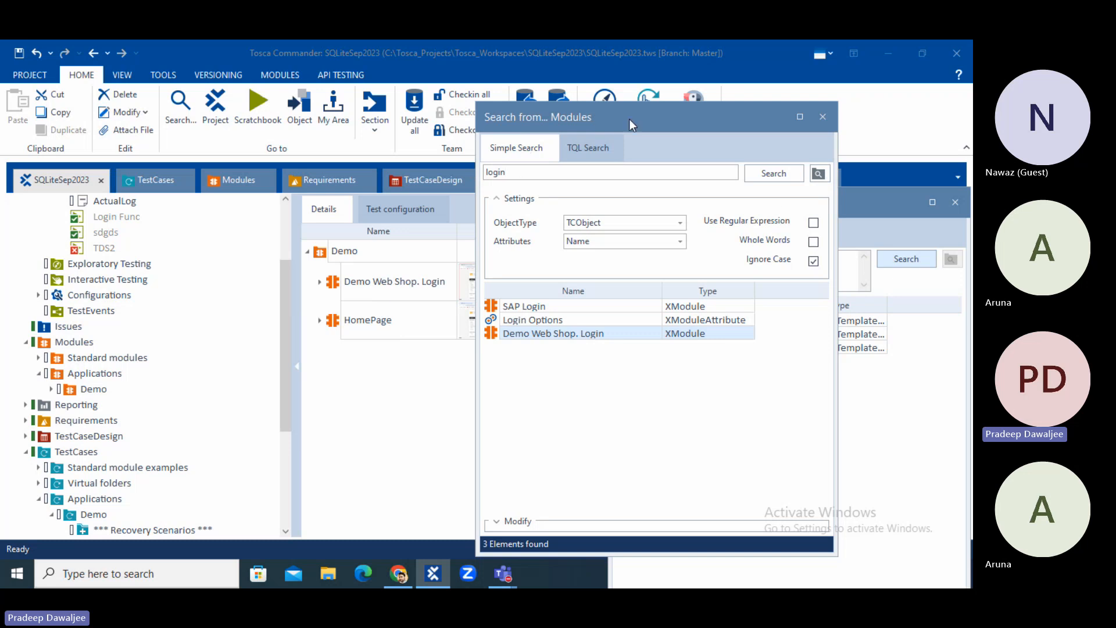
{"action": "mouse_move", "coordinate": [633, 117]}
{"action": "left_mouse_down"}
{"action": "mouse_move", "coordinate": [629, 145]}
{"action": "mouse_move", "coordinate": [631, 122]}
{"action": "left_mouse_up"}
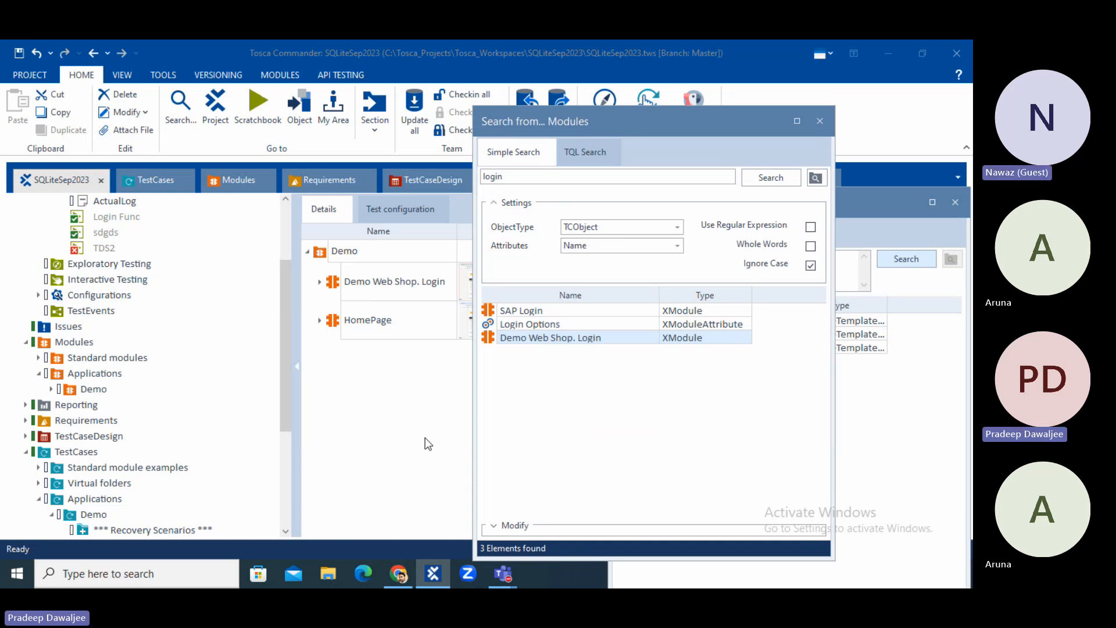
{"action": "left_click", "coordinate": [599, 163]}
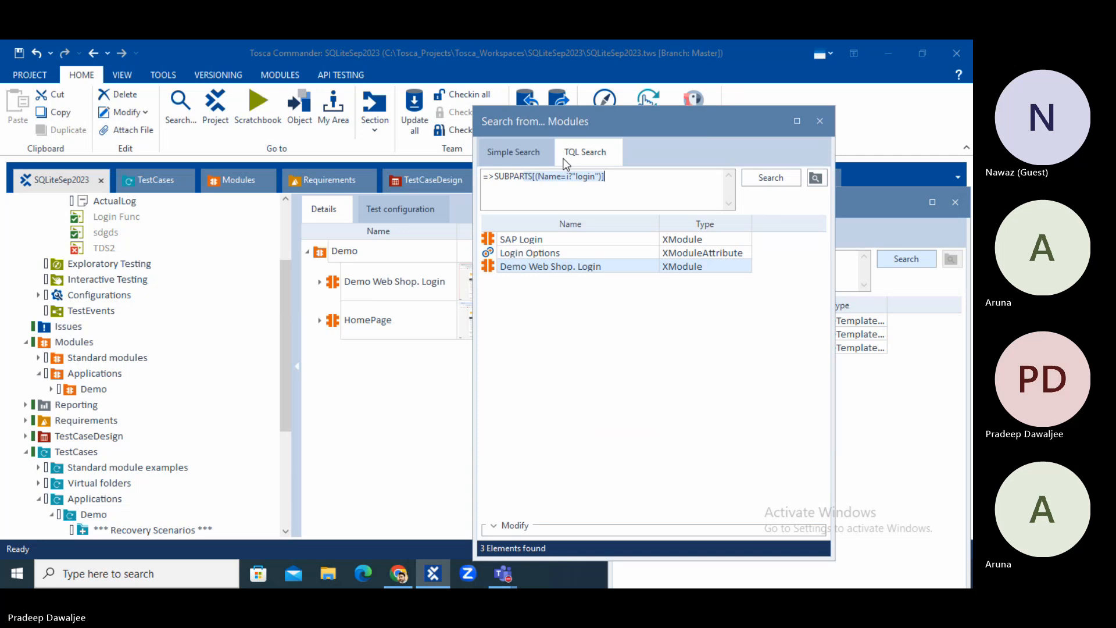
{"action": "left_click", "coordinate": [517, 154]}
{"action": "left_click", "coordinate": [588, 156]}
Step: Close the Modules search window and the SQLiteSep2023 search window
{"action": "left_click", "coordinate": [819, 121]}
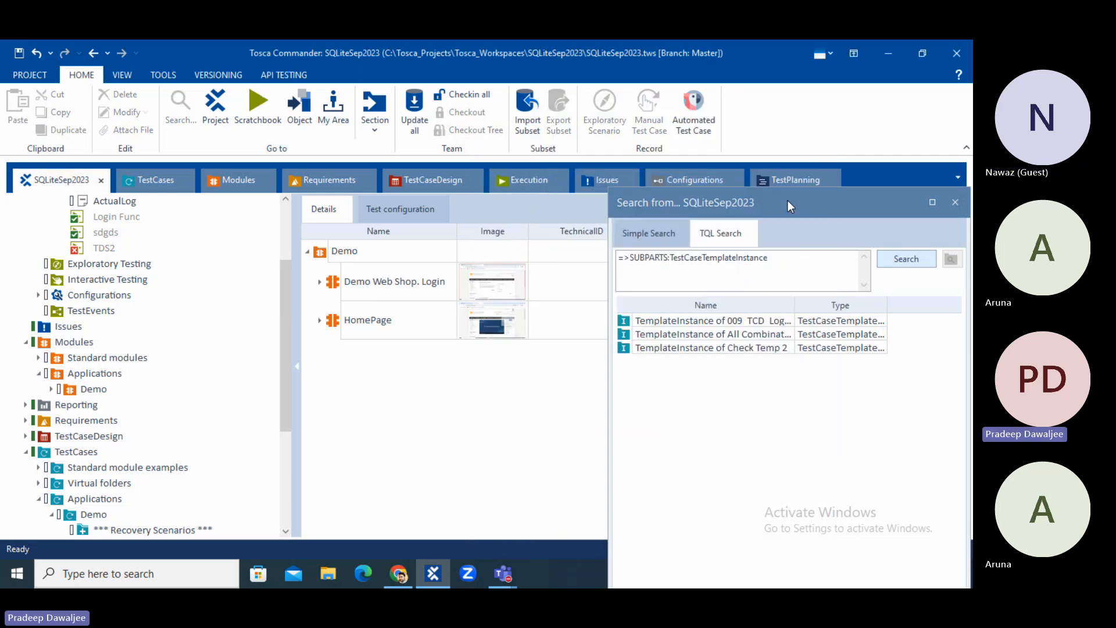
{"action": "left_click_drag", "start_coordinate": [792, 196], "coordinate": [777, 215]}
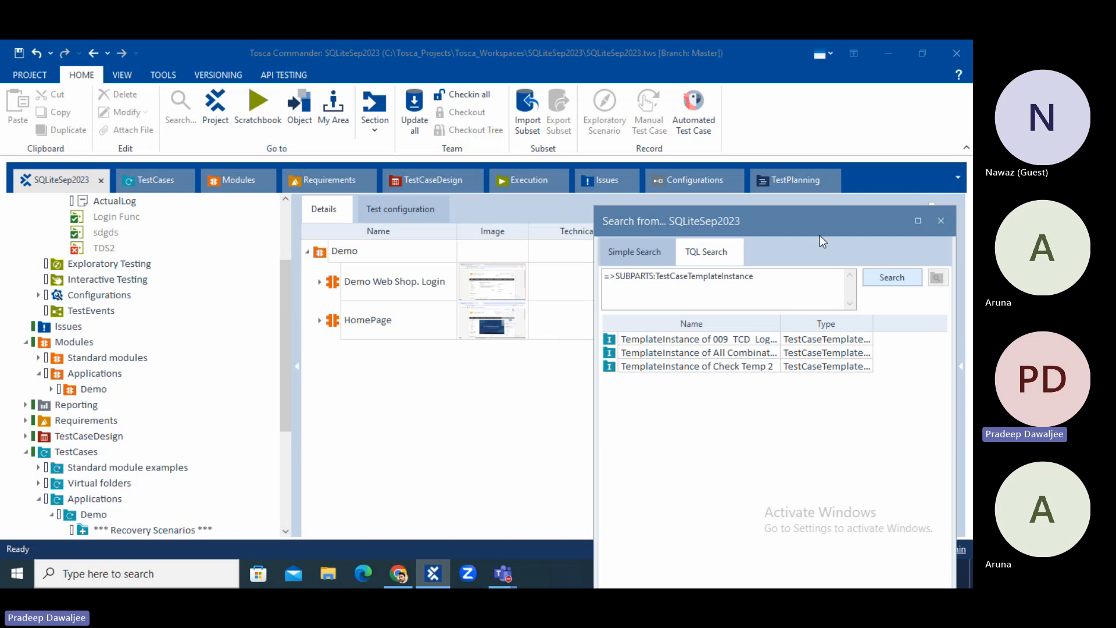
{"action": "left_click", "coordinate": [941, 222]}
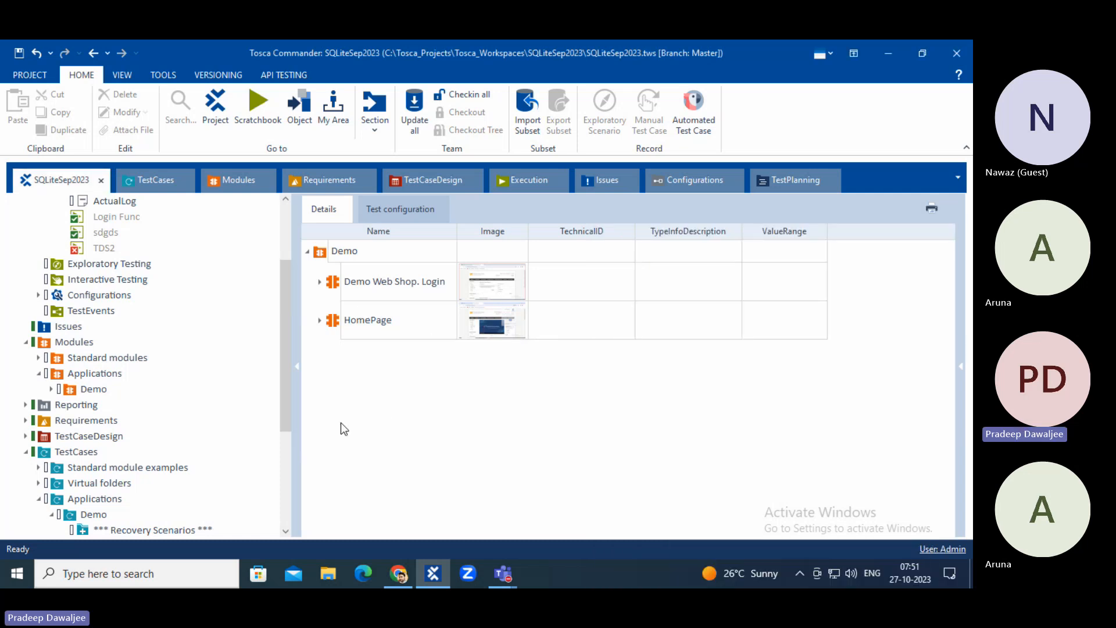
{"action": "scroll", "coordinate": [82, 404], "scroll_direction": "down", "scroll_amount": 2}
{"action": "scroll", "coordinate": [82, 403], "scroll_direction": "down", "scroll_amount": 2}
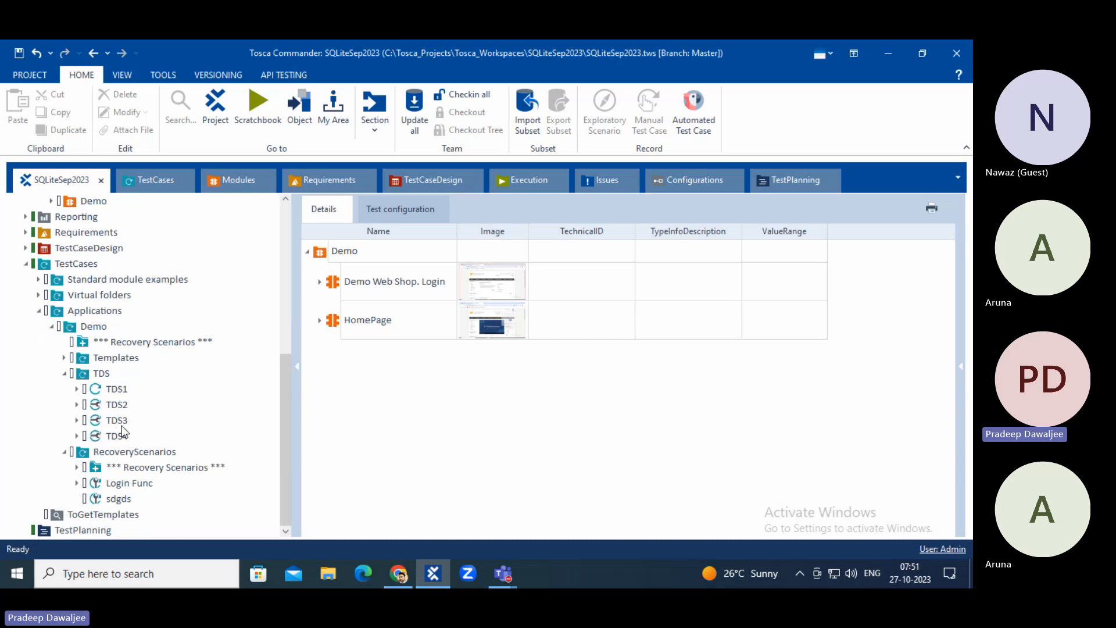
{"action": "scroll", "coordinate": [144, 407], "scroll_direction": "up", "scroll_amount": 6}
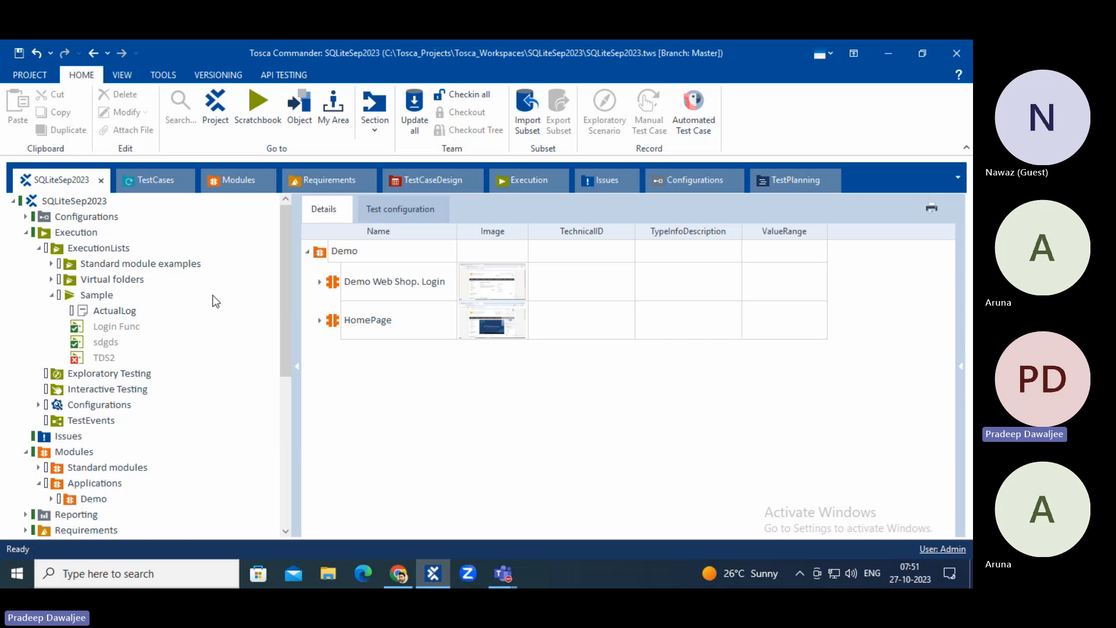
{"action": "scroll", "coordinate": [172, 315], "scroll_direction": "down", "scroll_amount": 4}
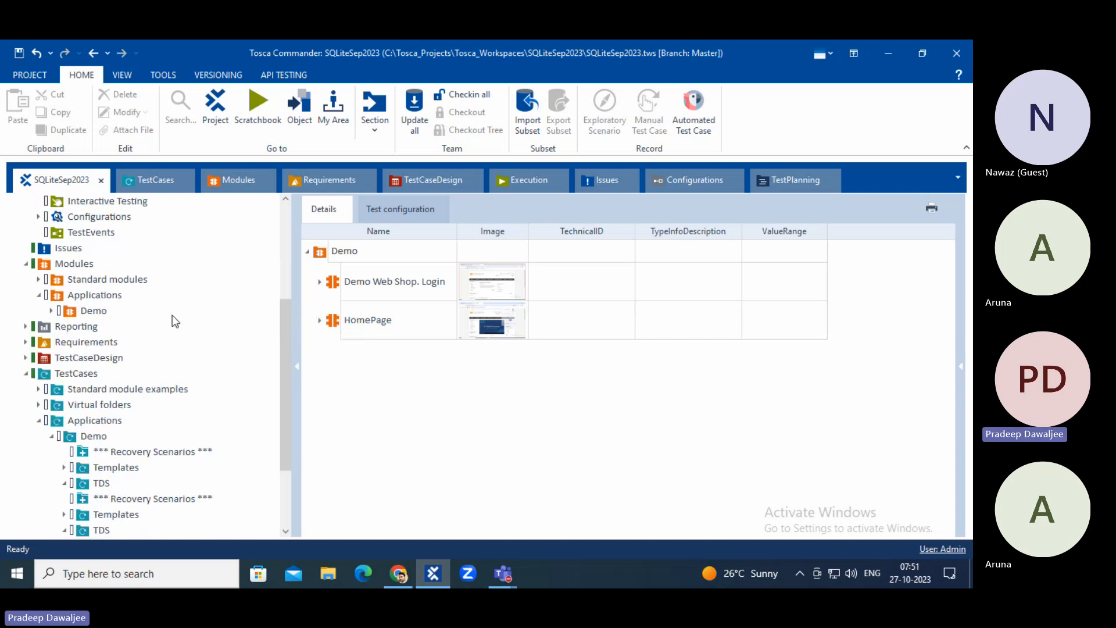
{"action": "scroll", "coordinate": [172, 315], "scroll_direction": "down", "scroll_amount": 1}
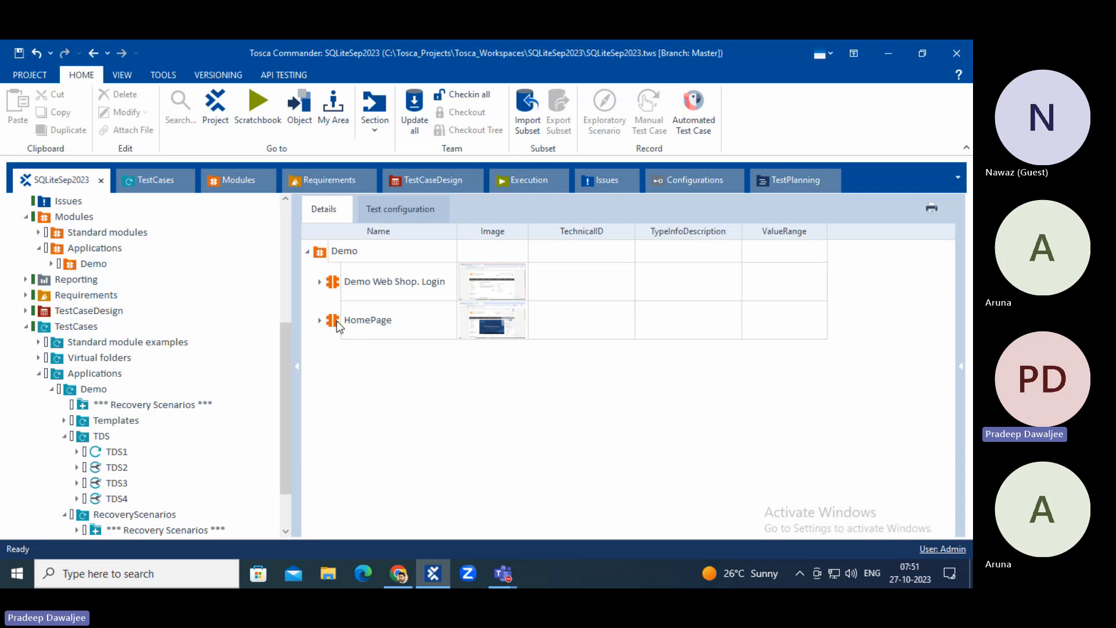
{"action": "left_click", "coordinate": [372, 328]}
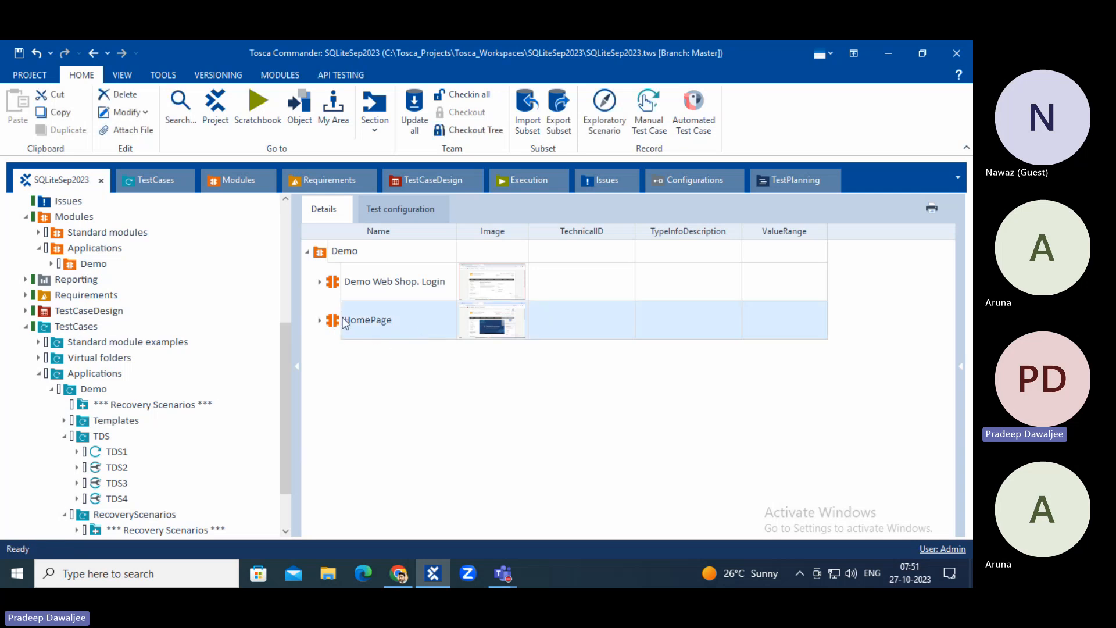
{"action": "scroll", "coordinate": [61, 296], "scroll_direction": "down", "scroll_amount": 2}
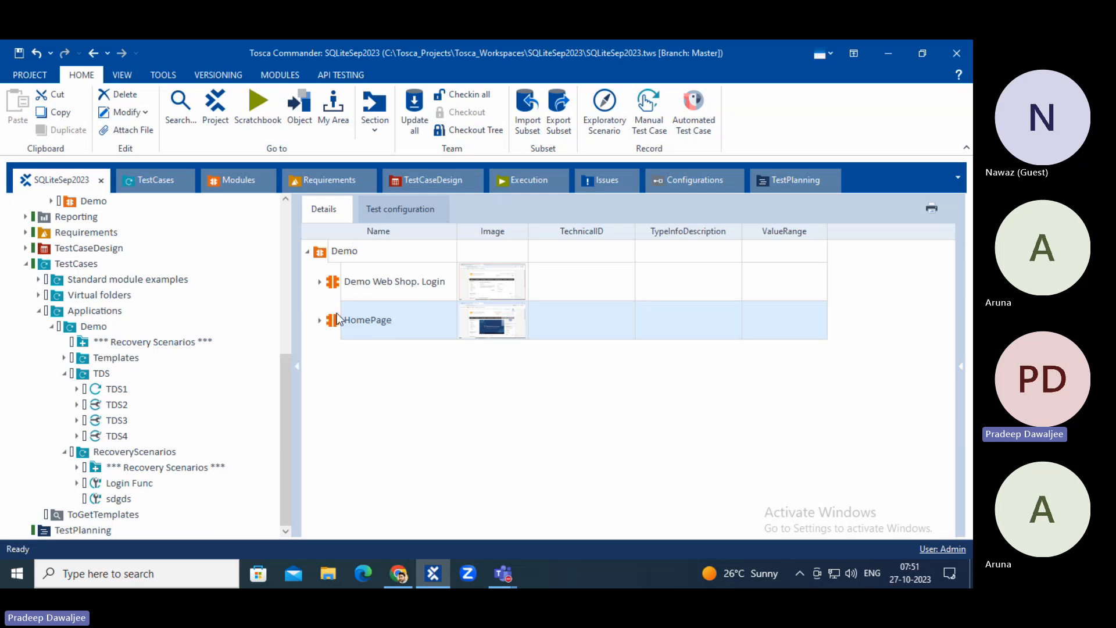
Step: Search for the usages of the HomePage module and examine the TQL query behind the search
{"action": "right_click", "coordinate": [398, 311]}
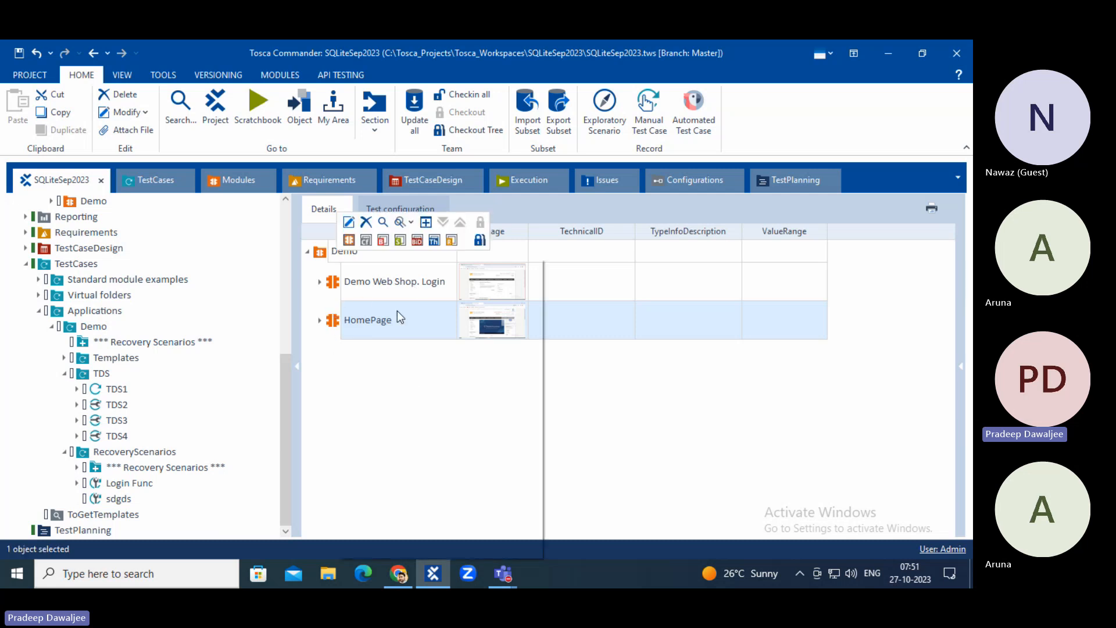
{"action": "left_click", "coordinate": [410, 223]}
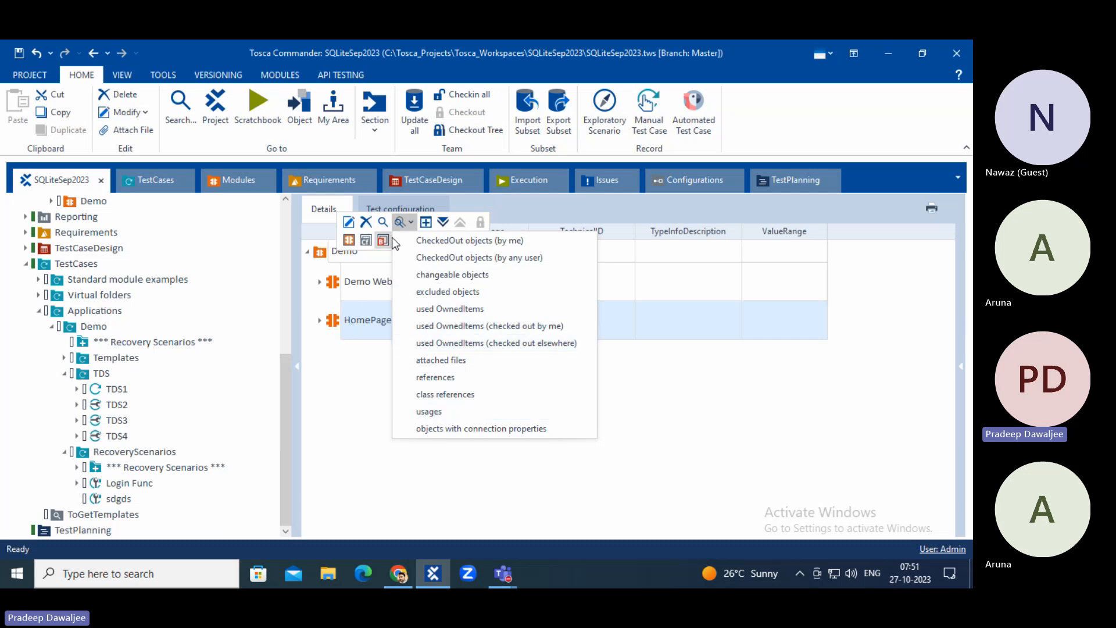
{"action": "left_click", "coordinate": [435, 414]}
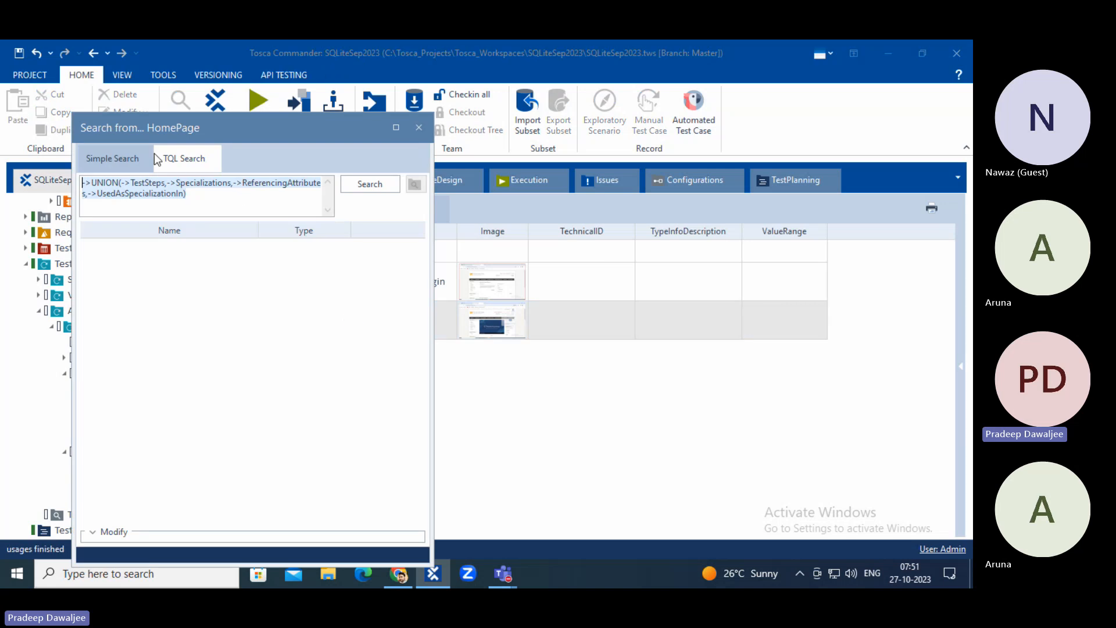
{"action": "left_click_drag", "start_coordinate": [104, 183], "coordinate": [291, 184]}
{"action": "left_click", "coordinate": [122, 197]}
{"action": "key", "text": "ctrl+a"}
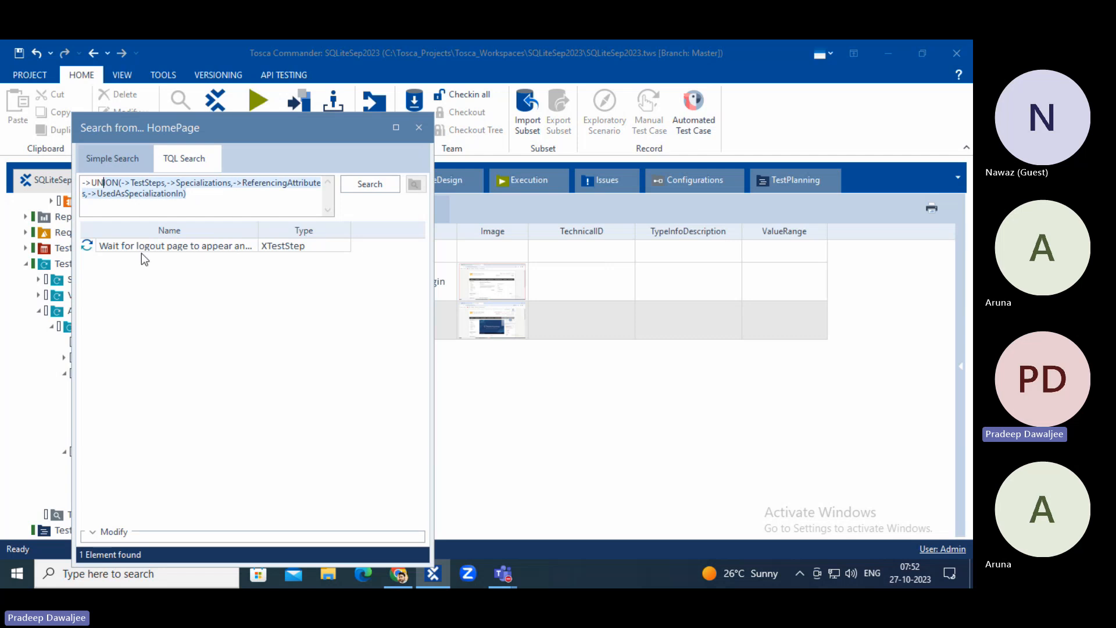
{"action": "left_click_drag", "start_coordinate": [208, 197], "coordinate": [83, 177]}
Step: Locate the found logout wait step in the Login Func test case, expand it to inspect its values, and close the search window
{"action": "left_click", "coordinate": [89, 244]}
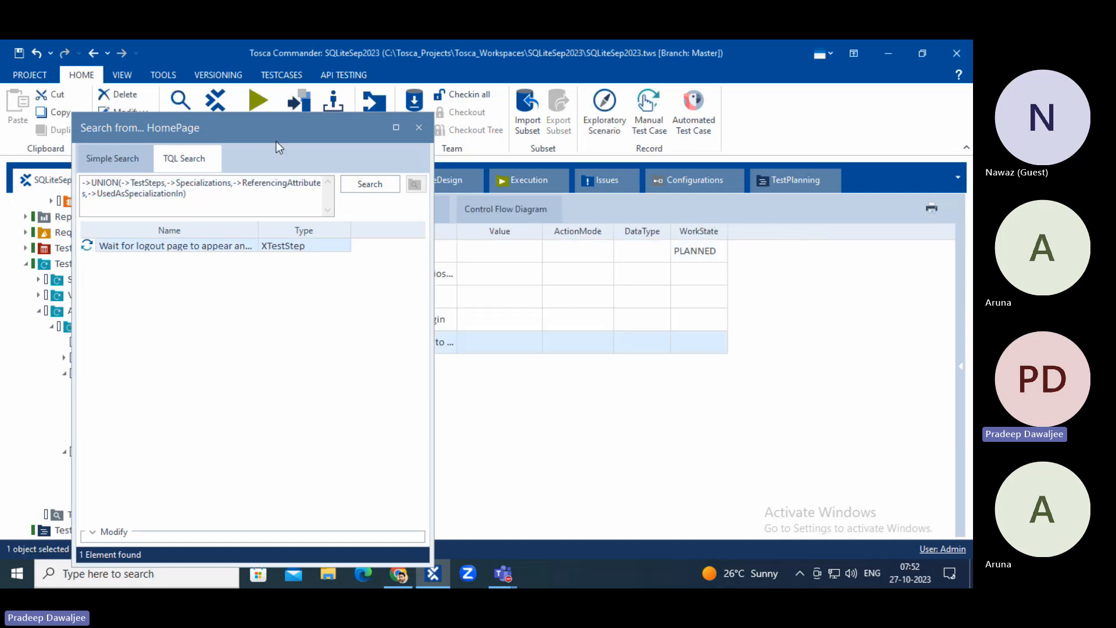
{"action": "left_click_drag", "start_coordinate": [274, 130], "coordinate": [820, 129]}
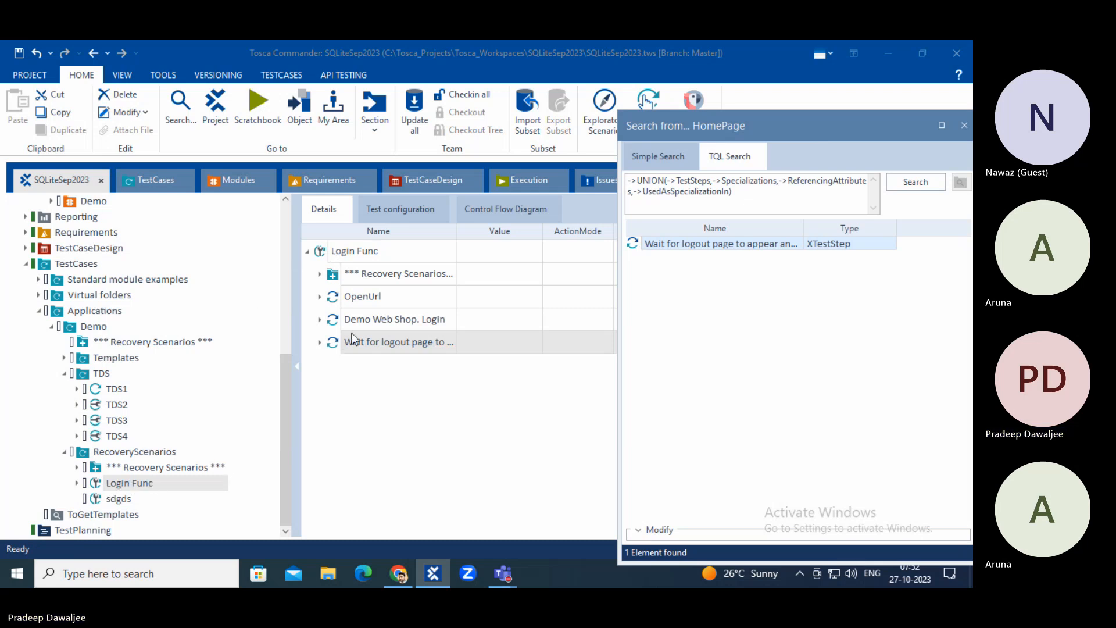
{"action": "left_click", "coordinate": [399, 342]}
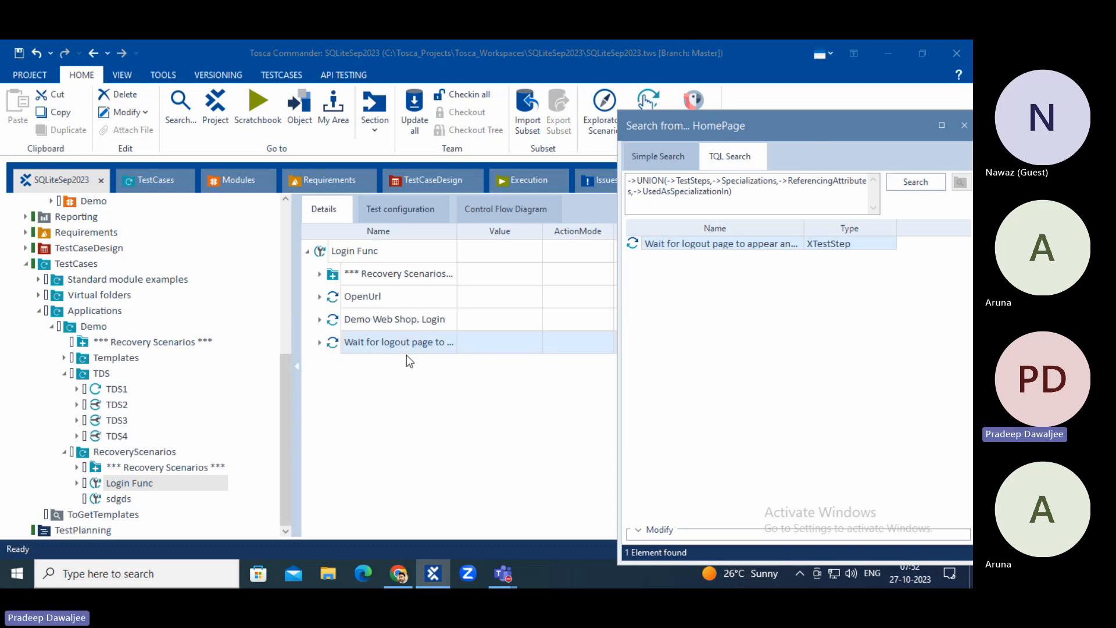
{"action": "left_click", "coordinate": [319, 342]}
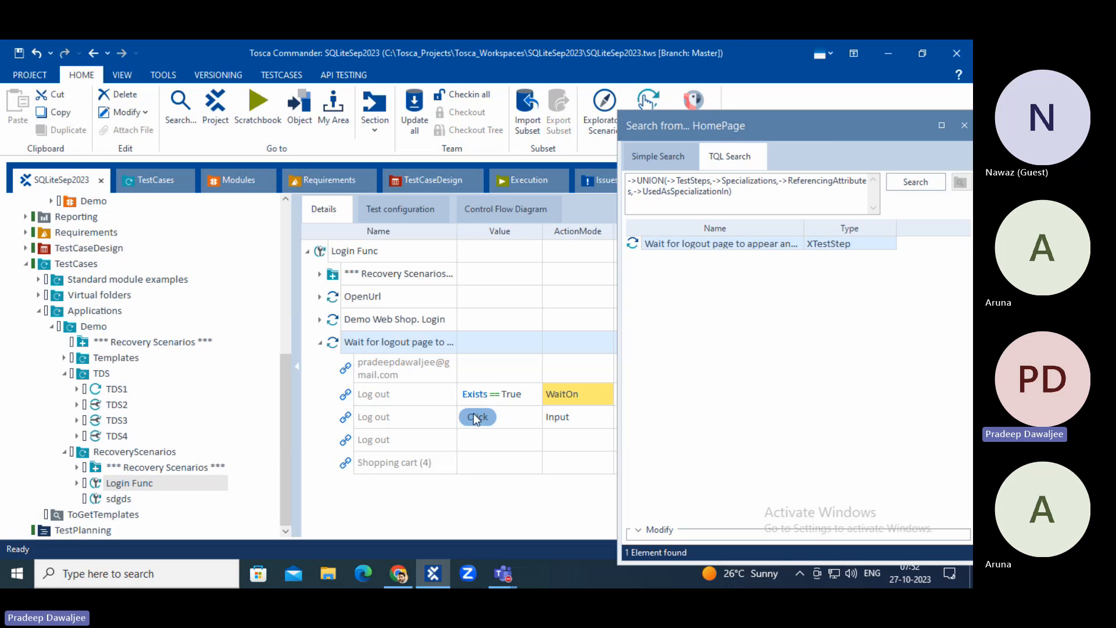
{"action": "left_click_drag", "start_coordinate": [870, 129], "coordinate": [683, 147]}
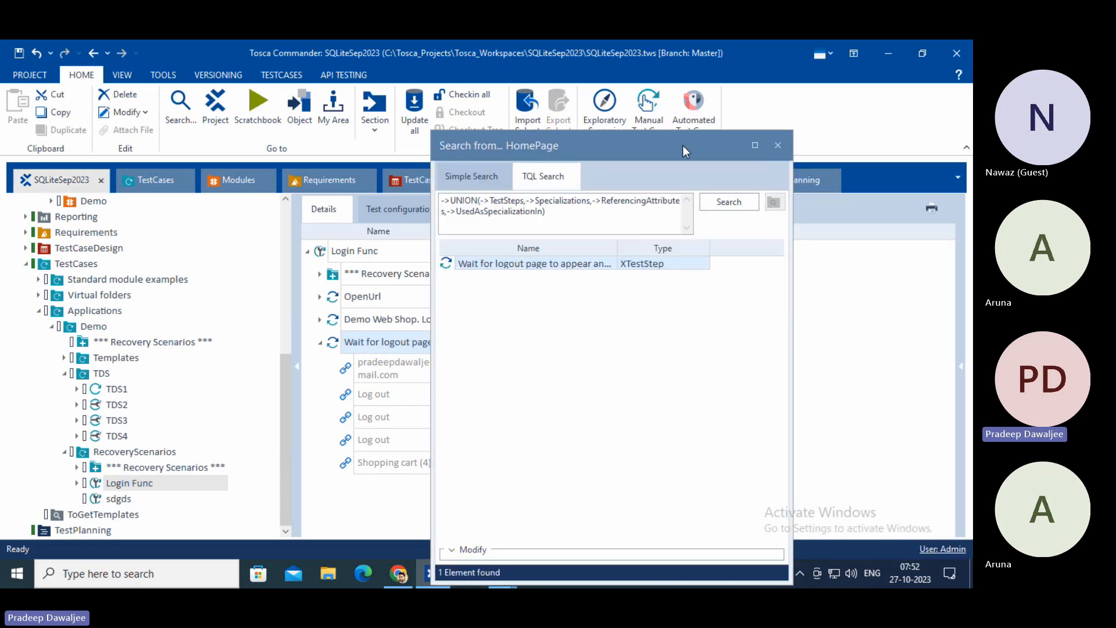
{"action": "left_click", "coordinate": [778, 146]}
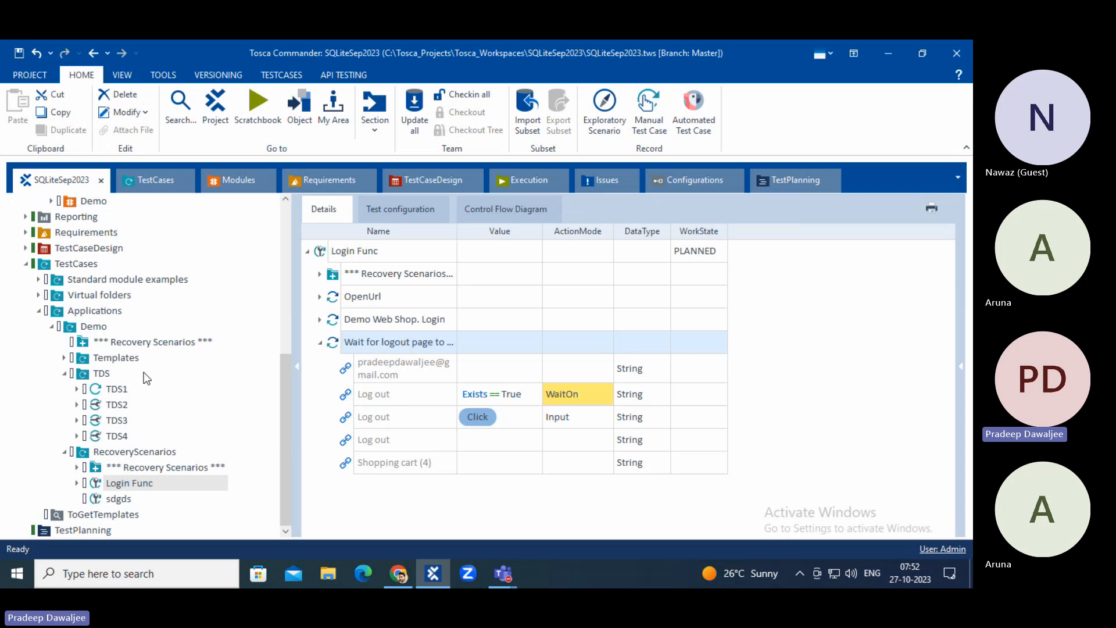
Step: Search for the usages of the Demo Web Shop. Login module in the Demo modules folder
{"action": "scroll", "coordinate": [144, 372], "scroll_direction": "up", "scroll_amount": 4}
{"action": "left_click", "coordinate": [91, 389]}
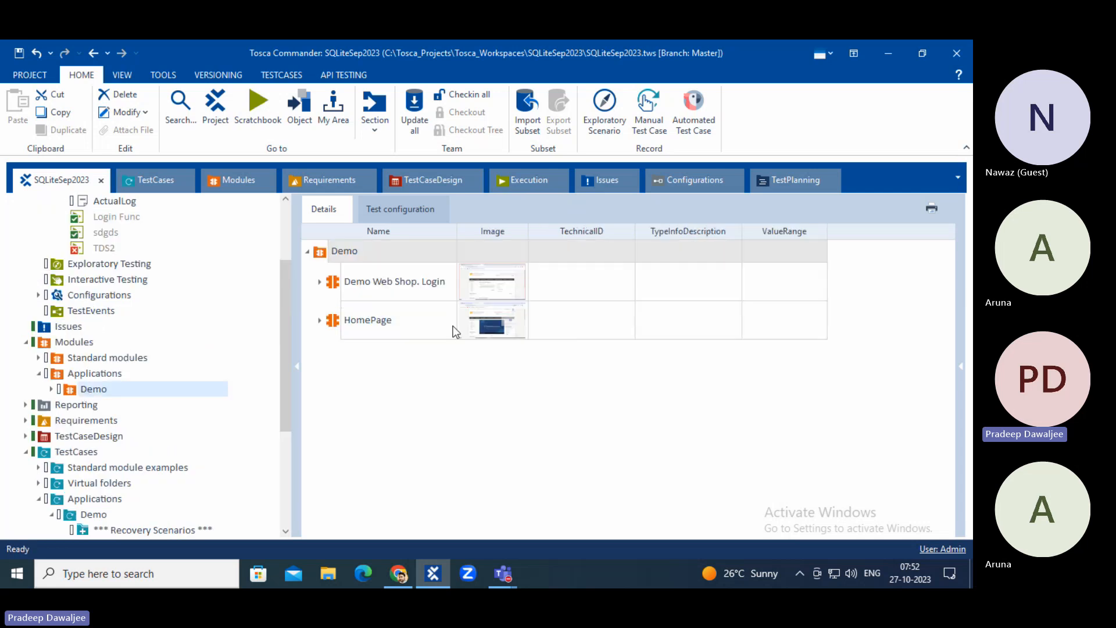
{"action": "left_click", "coordinate": [433, 284]}
{"action": "right_click", "coordinate": [415, 285]}
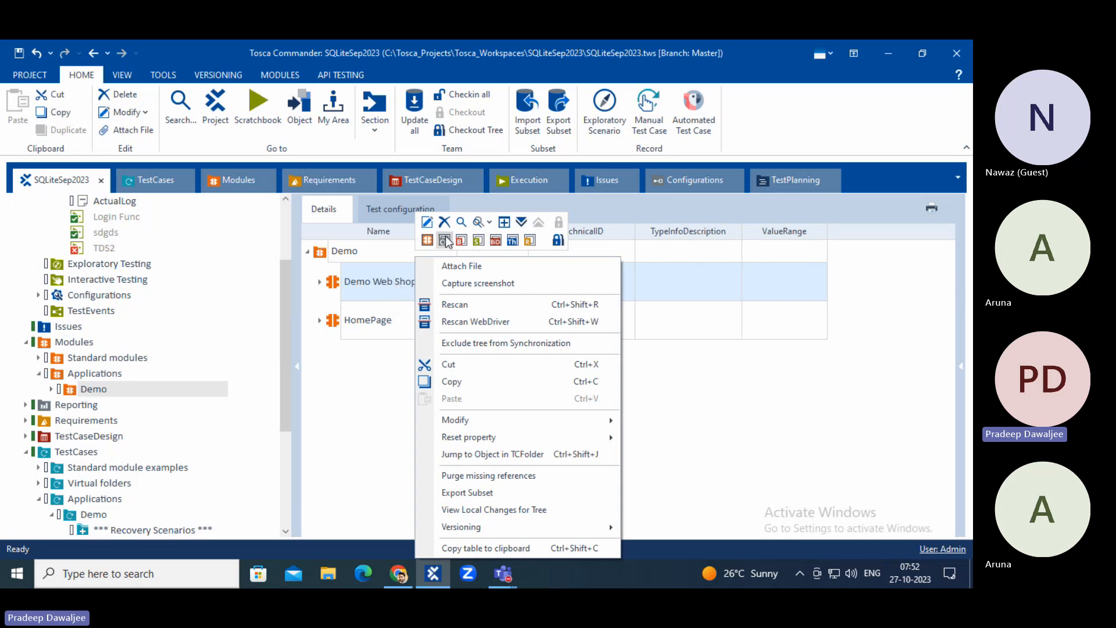
{"action": "left_click", "coordinate": [489, 222]}
{"action": "left_click", "coordinate": [514, 411]}
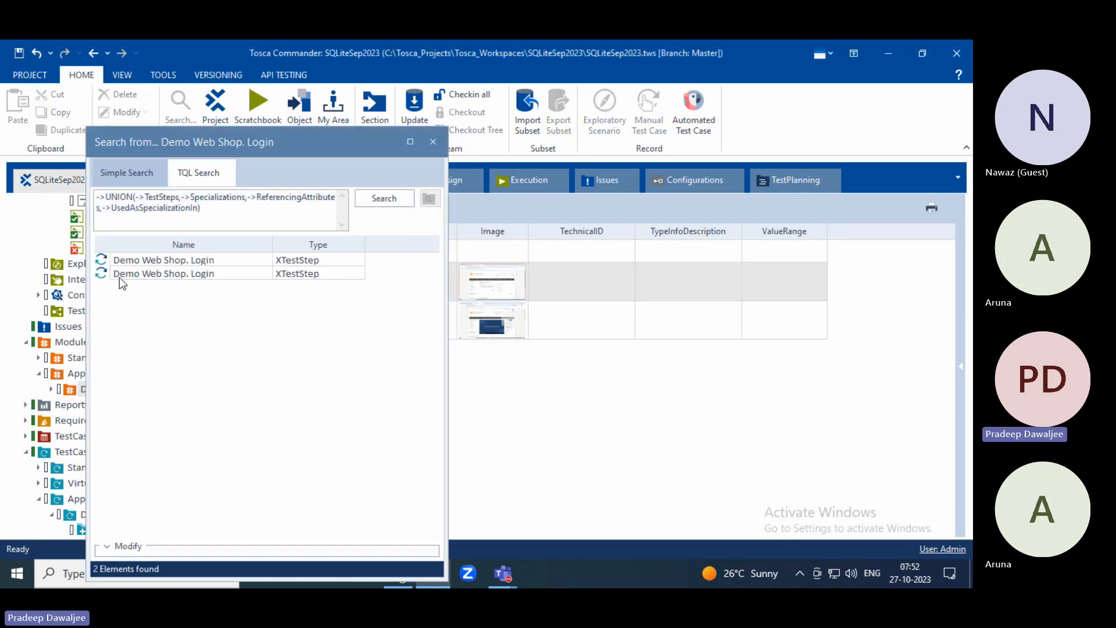
Step: Locate both found Demo Web Shop. Login test steps in Login Func, and briefly expand the one in the Recovery Scenario
{"action": "left_click", "coordinate": [122, 259]}
{"action": "left_click", "coordinate": [523, 324]}
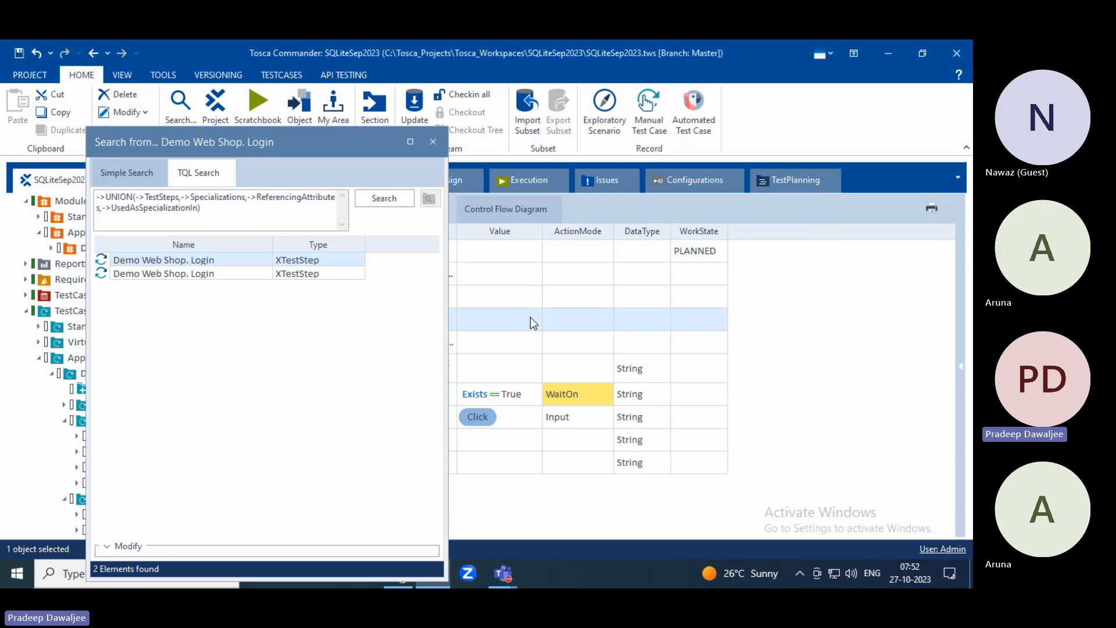
{"action": "left_click_drag", "start_coordinate": [243, 144], "coordinate": [738, 133]}
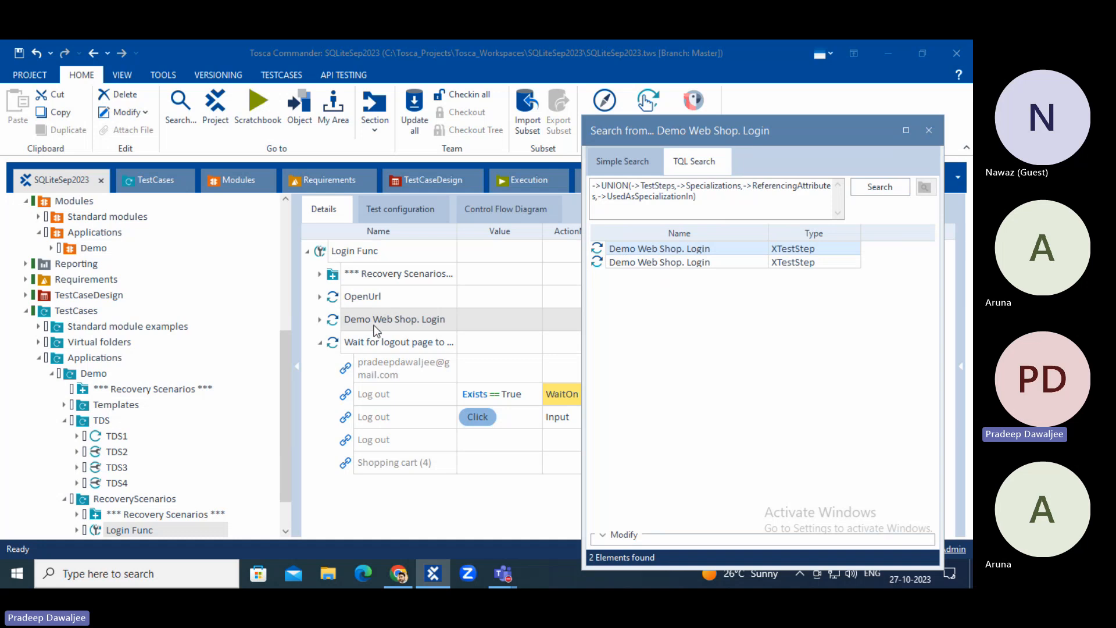
{"action": "left_click", "coordinate": [604, 263]}
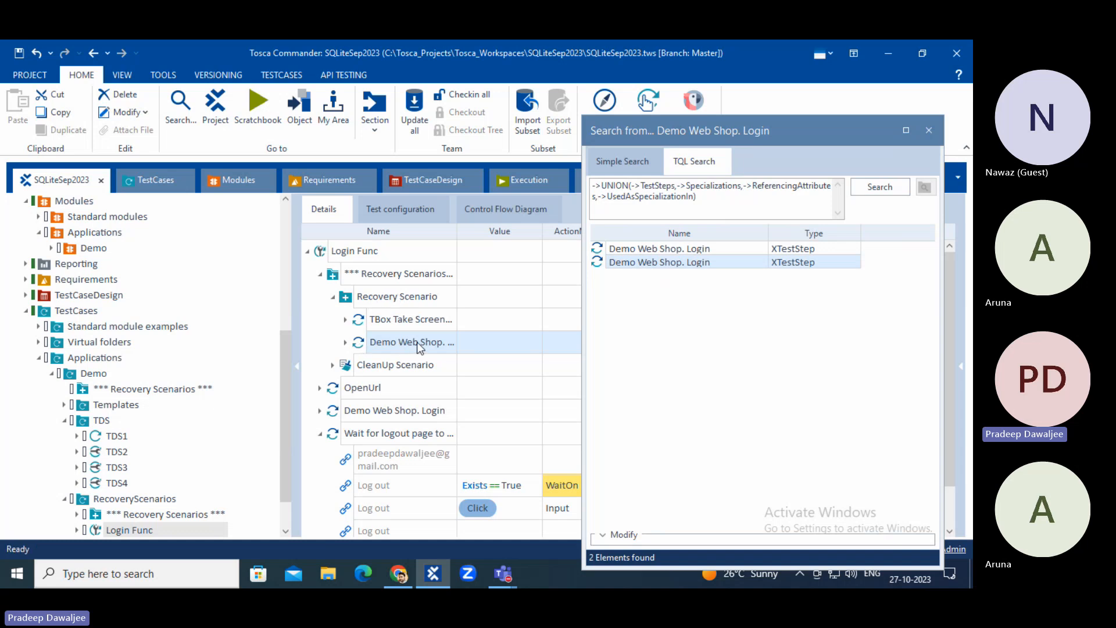
{"action": "left_click", "coordinate": [346, 343]}
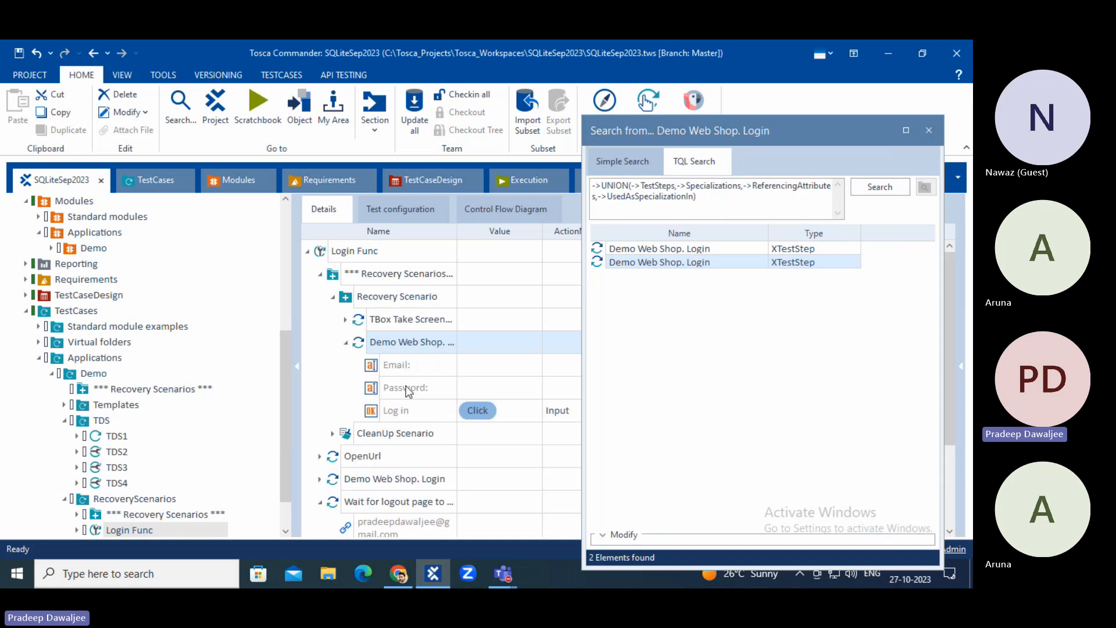
{"action": "left_click", "coordinate": [345, 342]}
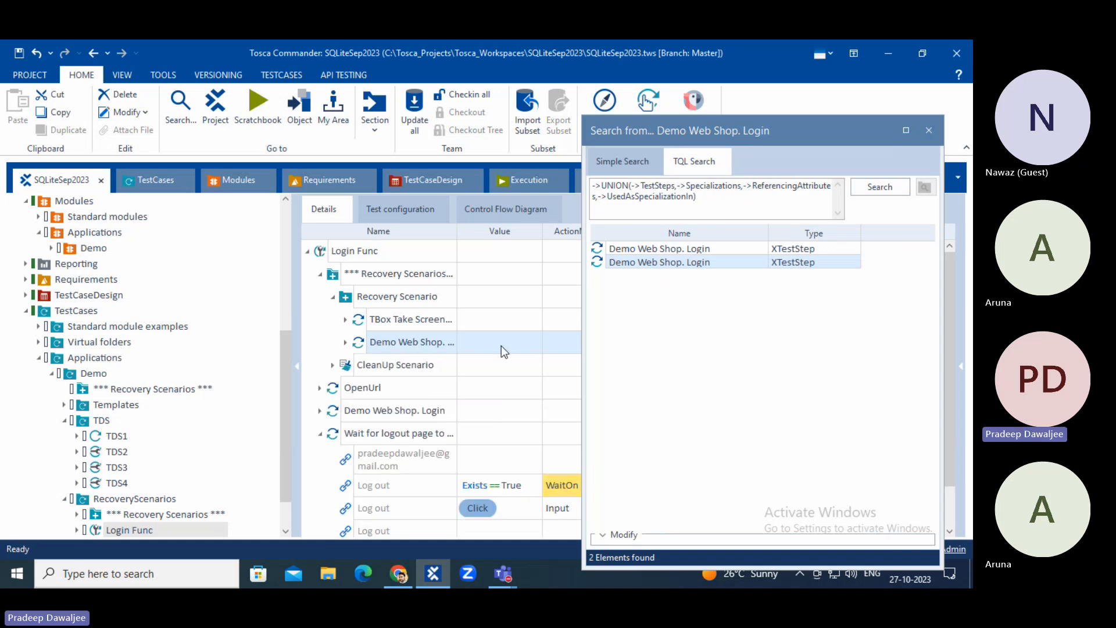
Step: Expand the Demo modules folder and the Recovery Scenario's Demo Web Shop. Login step, and copy that test step
{"action": "left_click", "coordinate": [51, 248]}
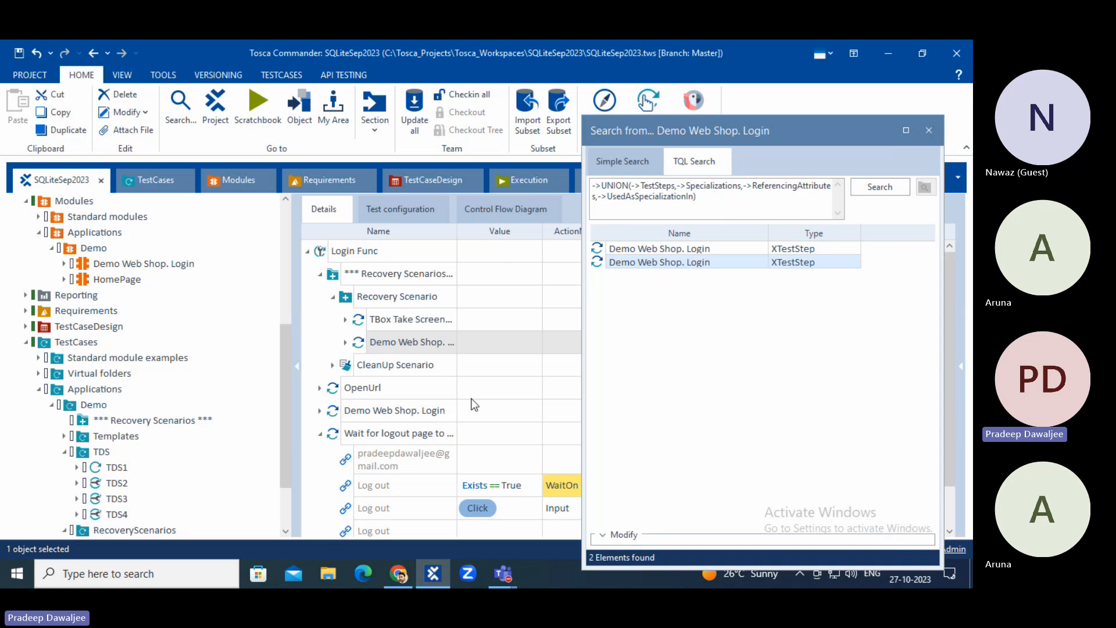
{"action": "left_click", "coordinate": [345, 342]}
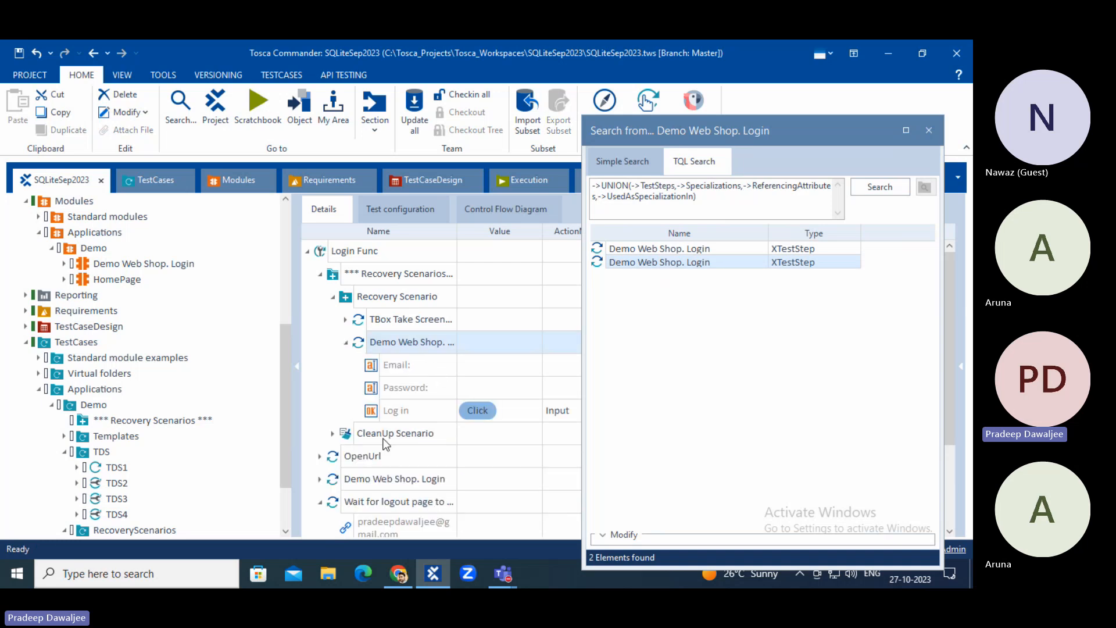
{"action": "scroll", "coordinate": [424, 420], "scroll_direction": "down", "scroll_amount": 5}
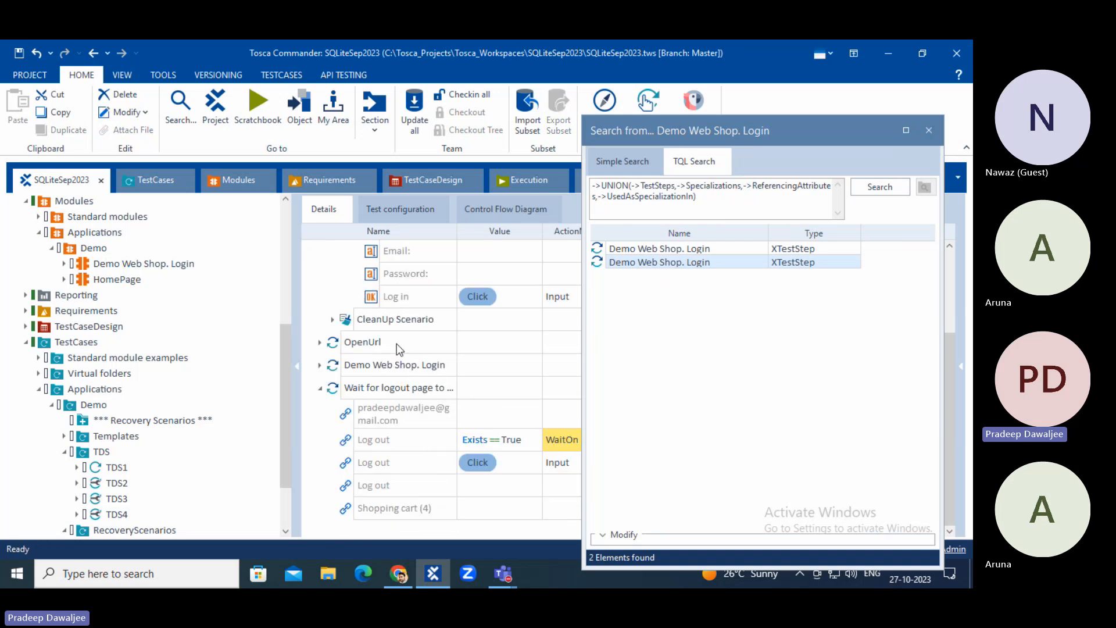
{"action": "scroll", "coordinate": [396, 343], "scroll_direction": "up", "scroll_amount": 3}
{"action": "right_click", "coordinate": [371, 296]}
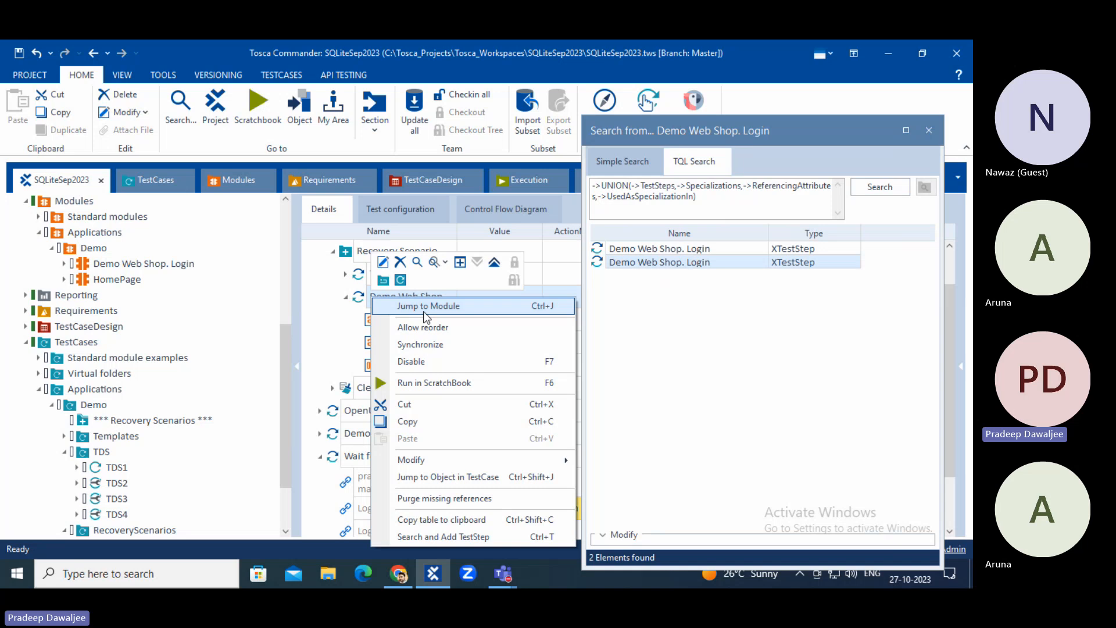
{"action": "left_click", "coordinate": [413, 420]}
{"action": "scroll", "coordinate": [45, 407], "scroll_direction": "down", "scroll_amount": 2}
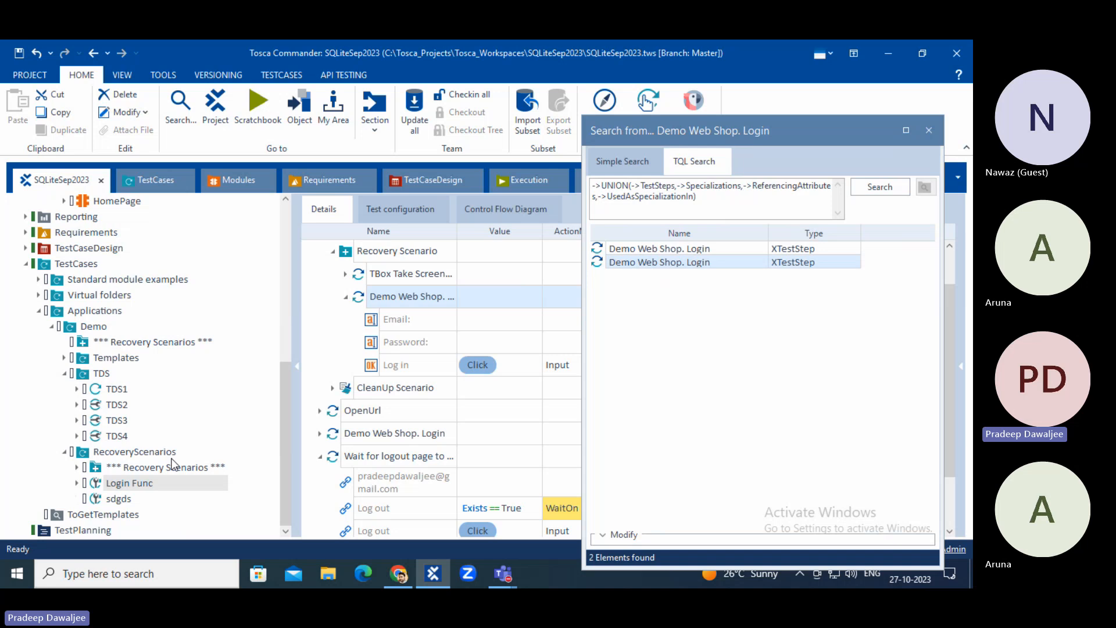
{"action": "left_click", "coordinate": [398, 574]}
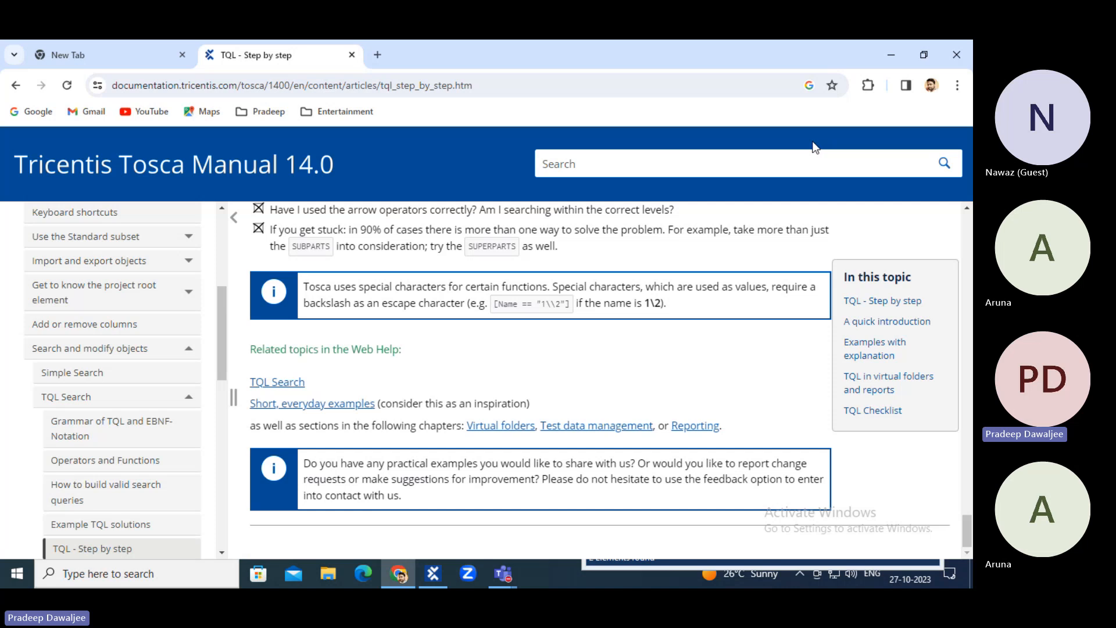
{"action": "left_click", "coordinate": [433, 573]}
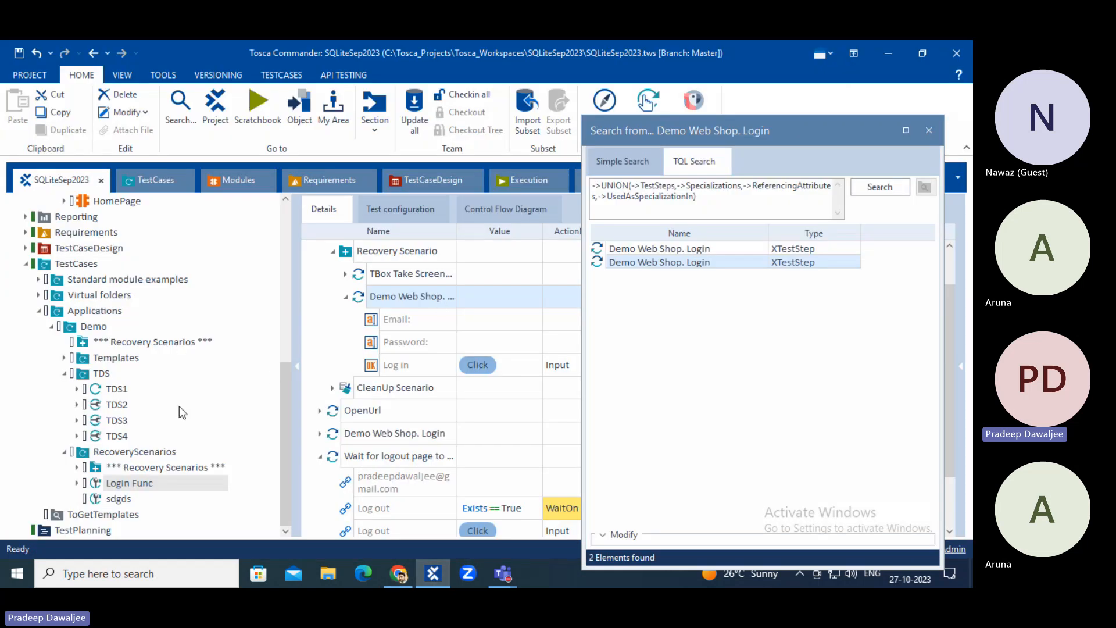
{"action": "scroll", "coordinate": [179, 406], "scroll_direction": "up", "scroll_amount": 2}
{"action": "left_click", "coordinate": [134, 295]}
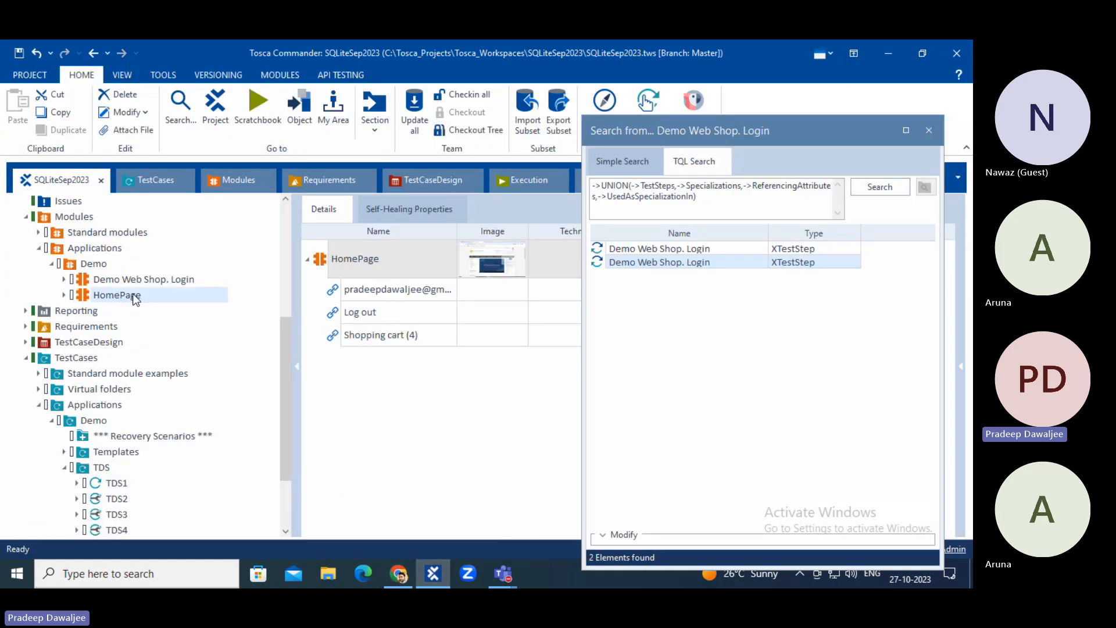
{"action": "right_click", "coordinate": [134, 297]}
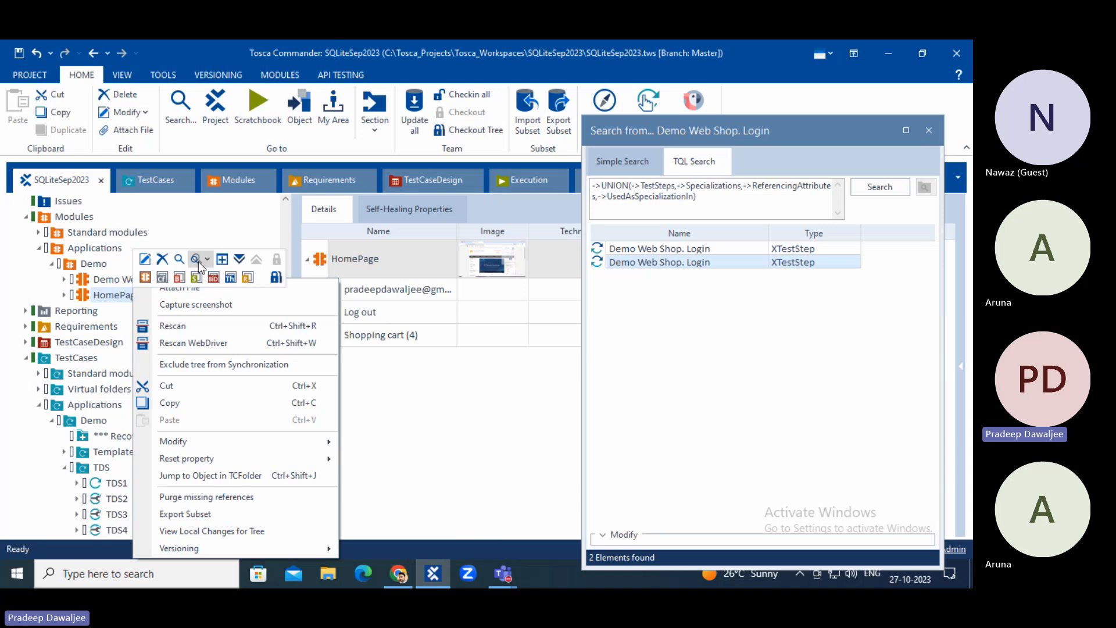
Step: Repeat the usages search for the Demo Web Shop. Login module, locate its first result, and close the new search window
{"action": "left_click", "coordinate": [110, 281]}
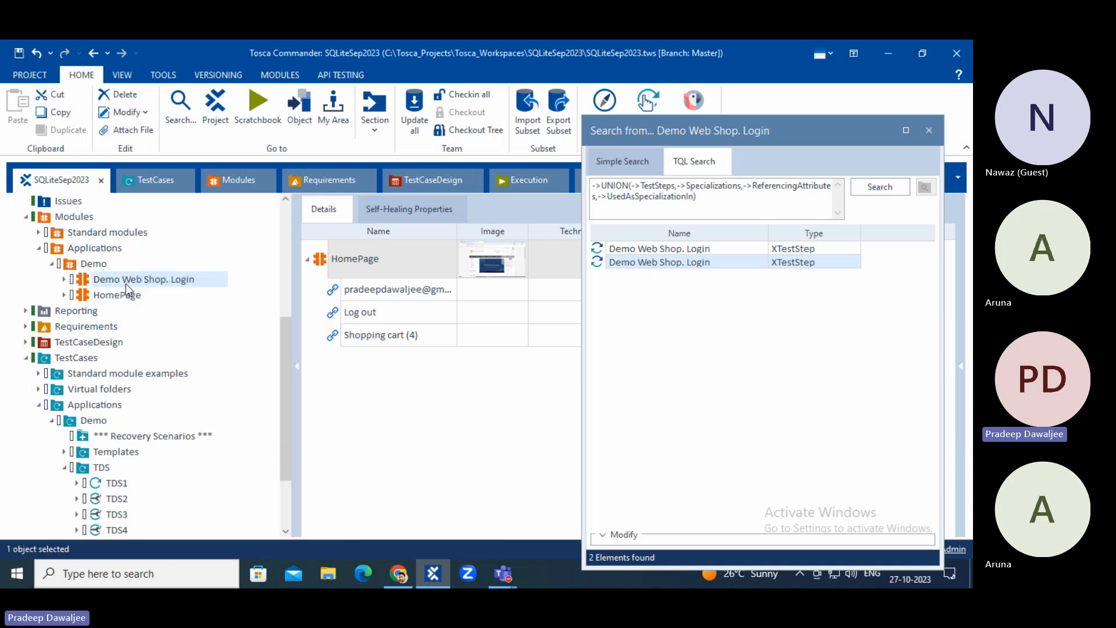
{"action": "right_click", "coordinate": [164, 285]}
{"action": "left_click", "coordinate": [228, 244]}
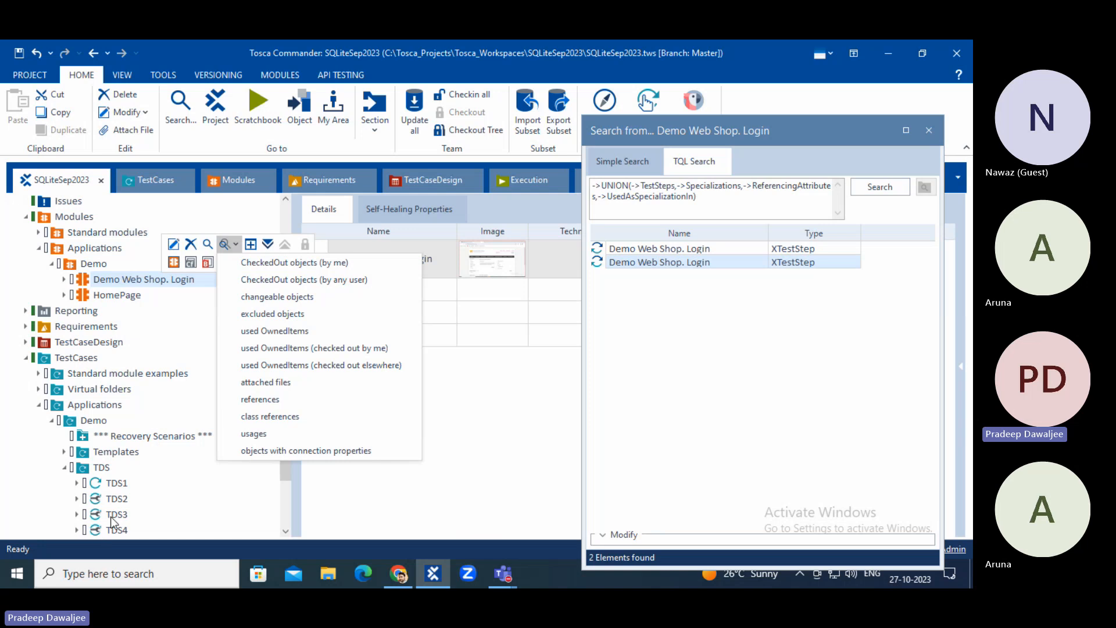
{"action": "left_click", "coordinate": [279, 440]}
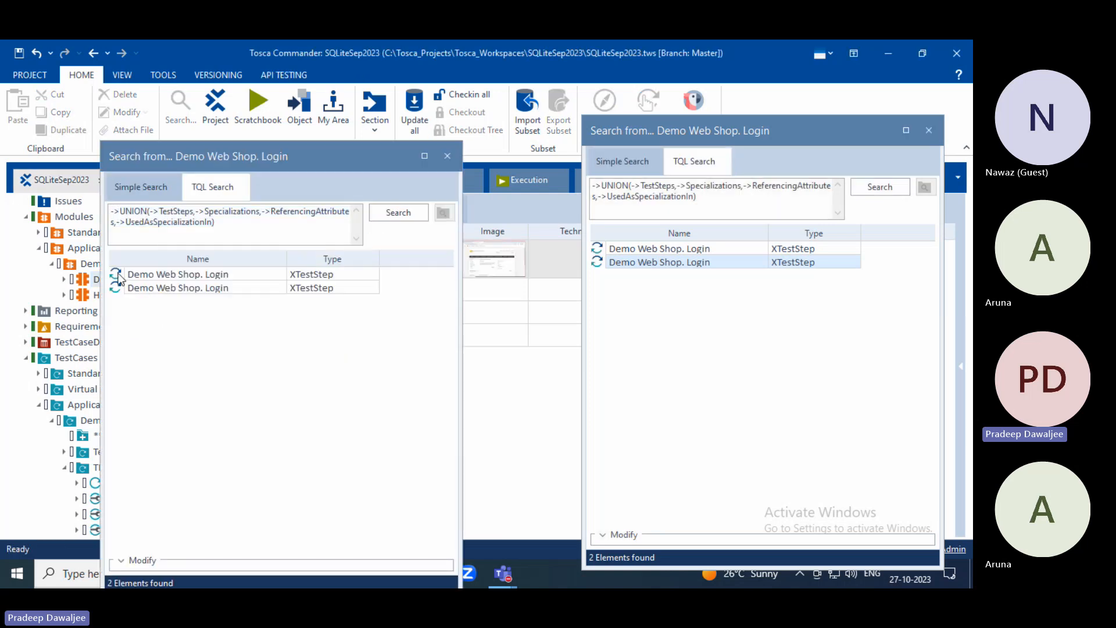
{"action": "left_click", "coordinate": [539, 253]}
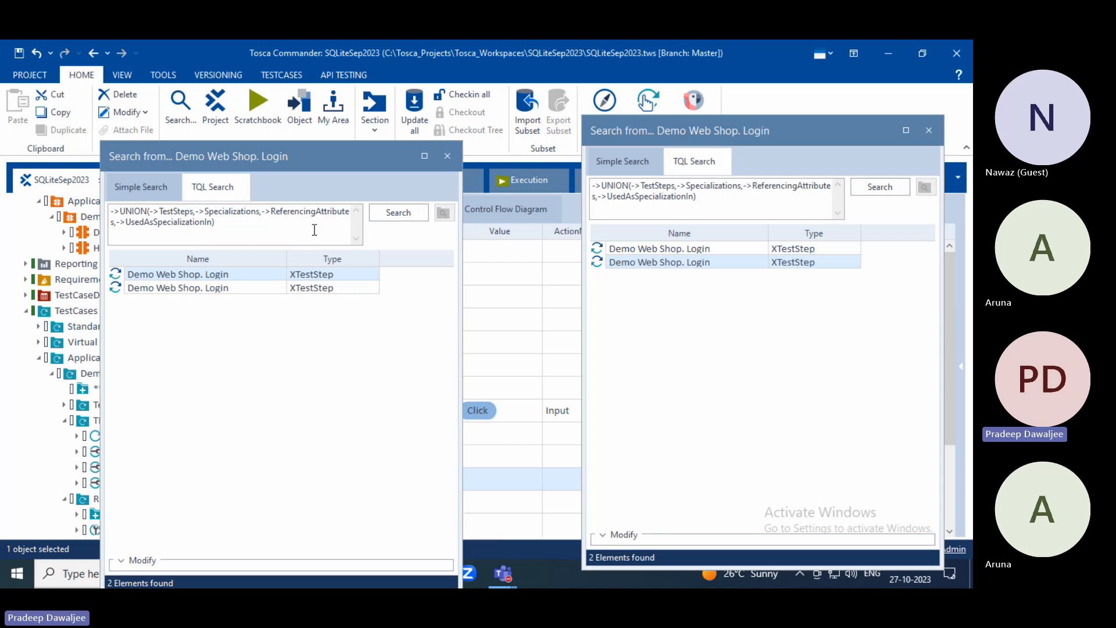
{"action": "left_click", "coordinate": [447, 156]}
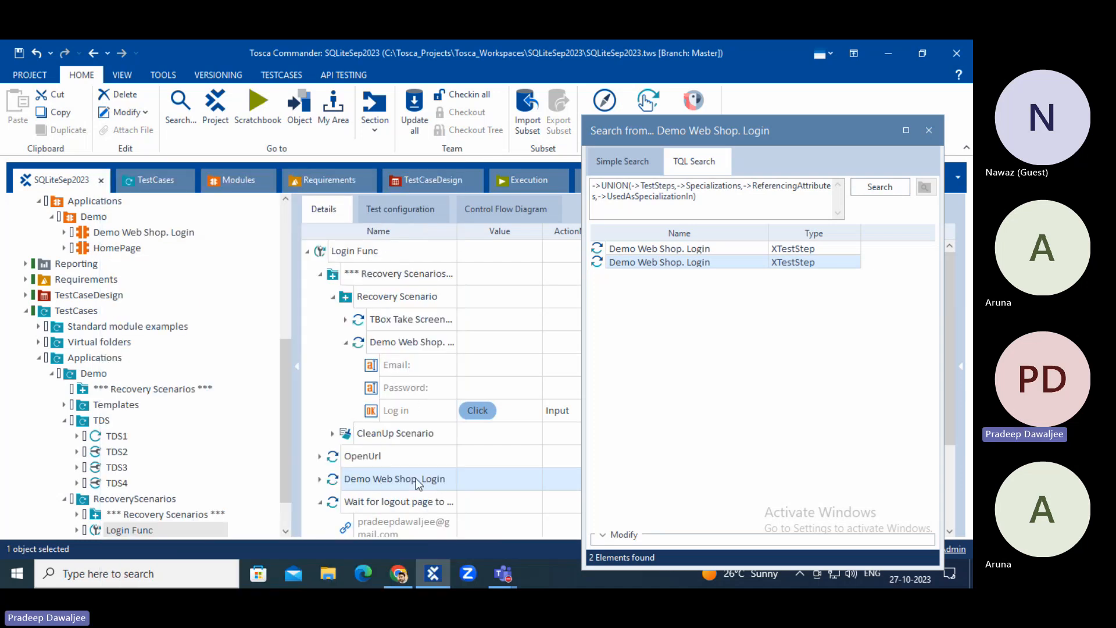
Step: Inspect the main Demo Web Shop. Login step's values in Login Func, collapse it, and review the test case's remaining steps
{"action": "left_click", "coordinate": [320, 480]}
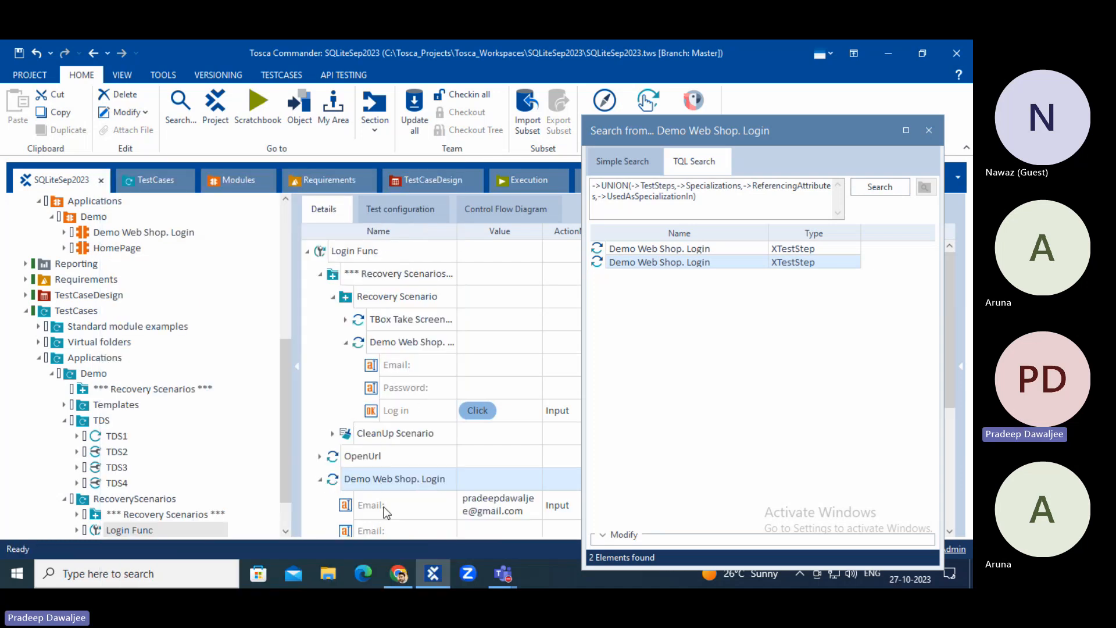
{"action": "left_click", "coordinate": [321, 481]}
{"action": "left_click", "coordinate": [324, 253]}
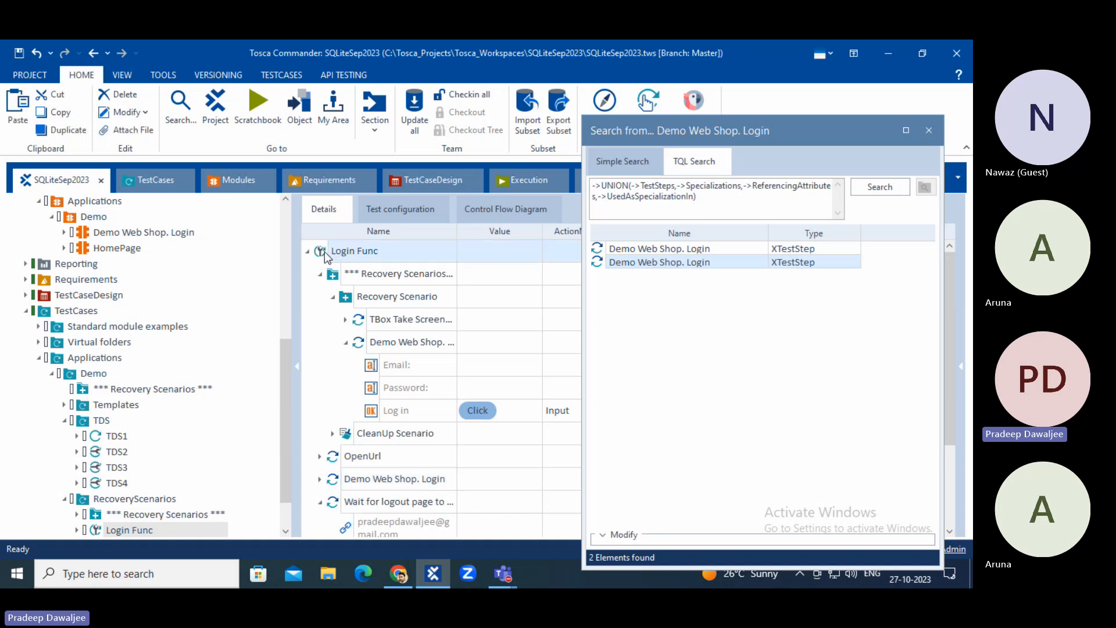
{"action": "scroll", "coordinate": [405, 265], "scroll_direction": "down", "scroll_amount": 2}
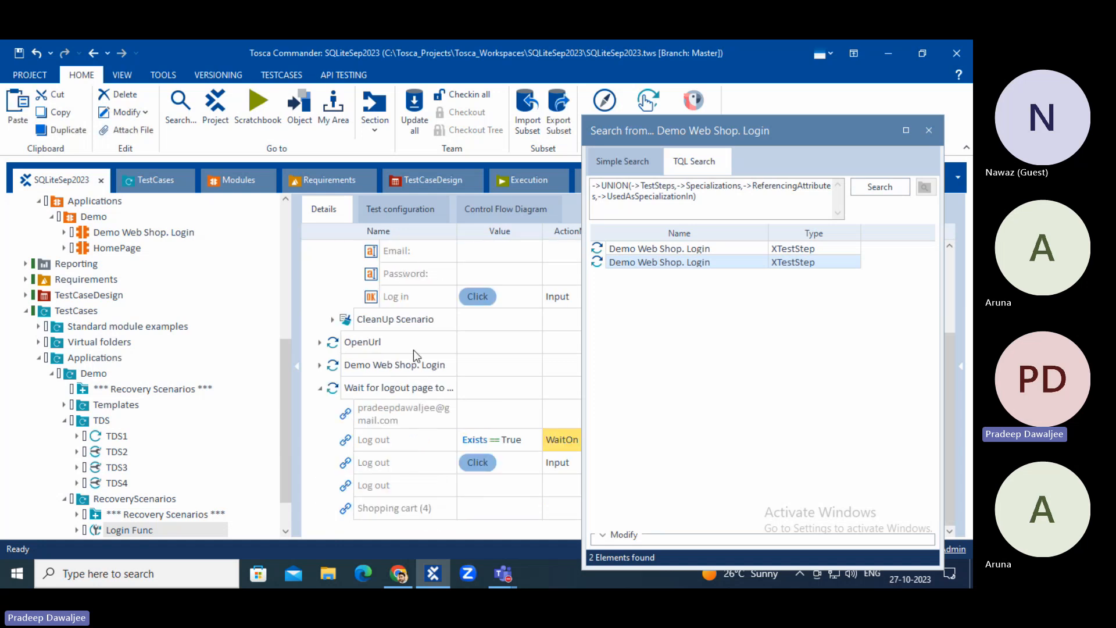
Step: Select the Demo Web Shop. Login module in the Demo modules folder and show its predefined searches
{"action": "scroll", "coordinate": [69, 419], "scroll_direction": "down", "scroll_amount": 1}
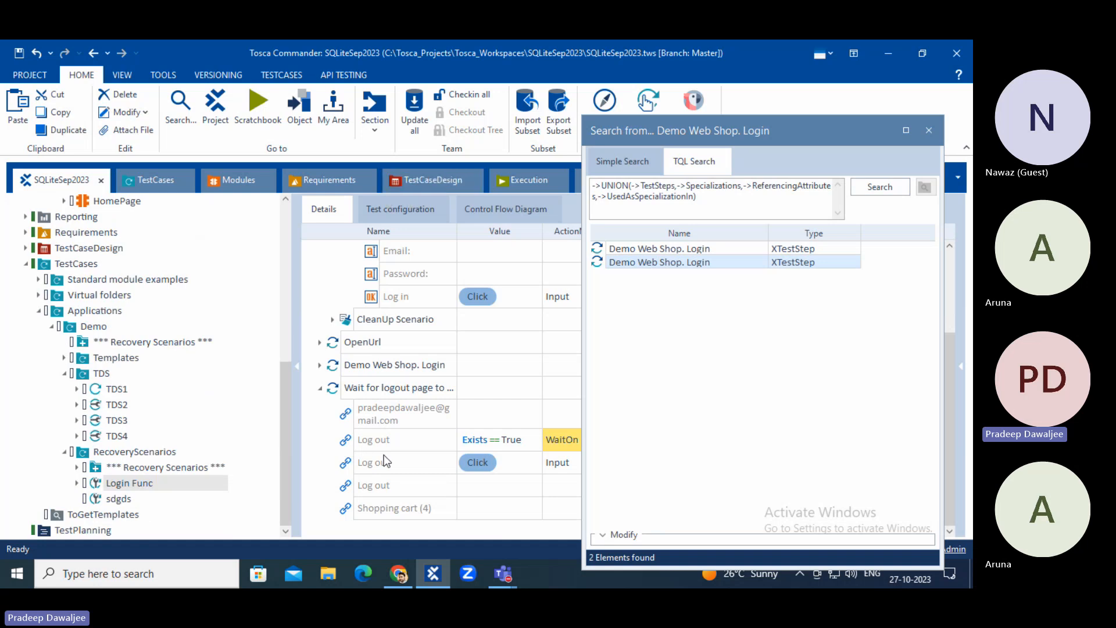
{"action": "scroll", "coordinate": [362, 438], "scroll_direction": "up", "scroll_amount": 2}
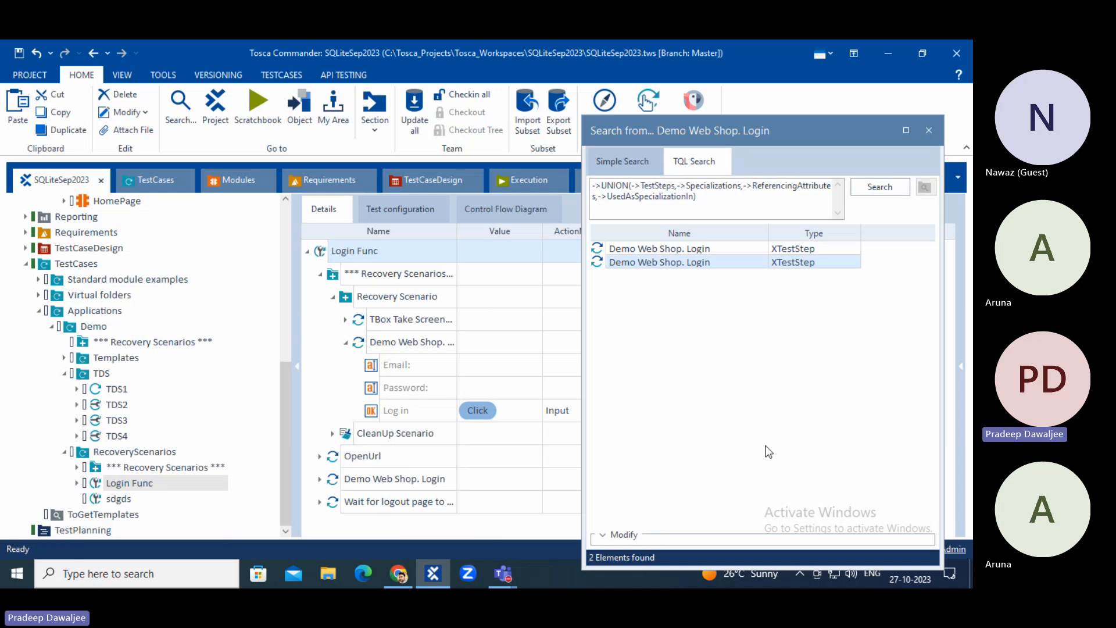
{"action": "scroll", "coordinate": [120, 402], "scroll_direction": "up", "scroll_amount": 3}
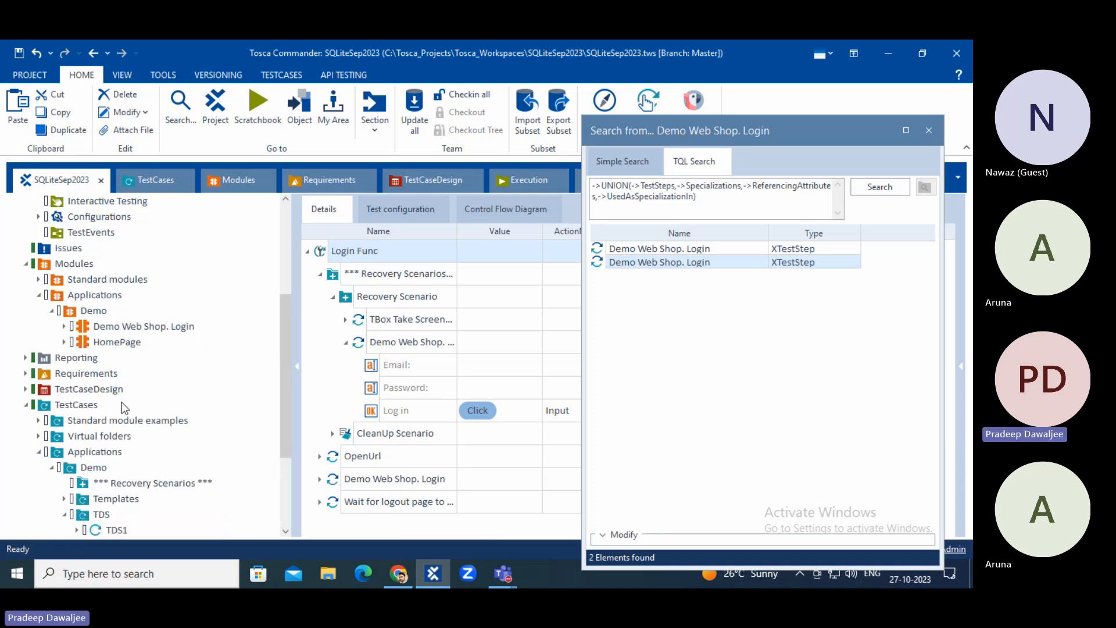
{"action": "scroll", "coordinate": [120, 402], "scroll_direction": "up", "scroll_amount": 2}
{"action": "scroll", "coordinate": [121, 402], "scroll_direction": "up", "scroll_amount": 2}
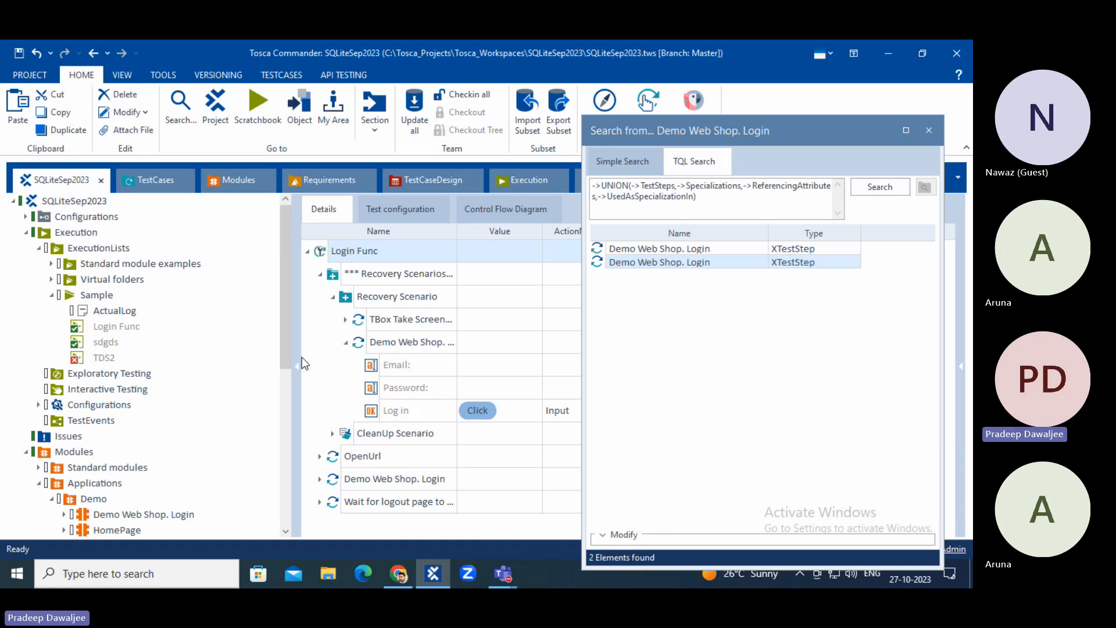
{"action": "scroll", "coordinate": [174, 378], "scroll_direction": "down", "scroll_amount": 1}
{"action": "left_click", "coordinate": [129, 468]}
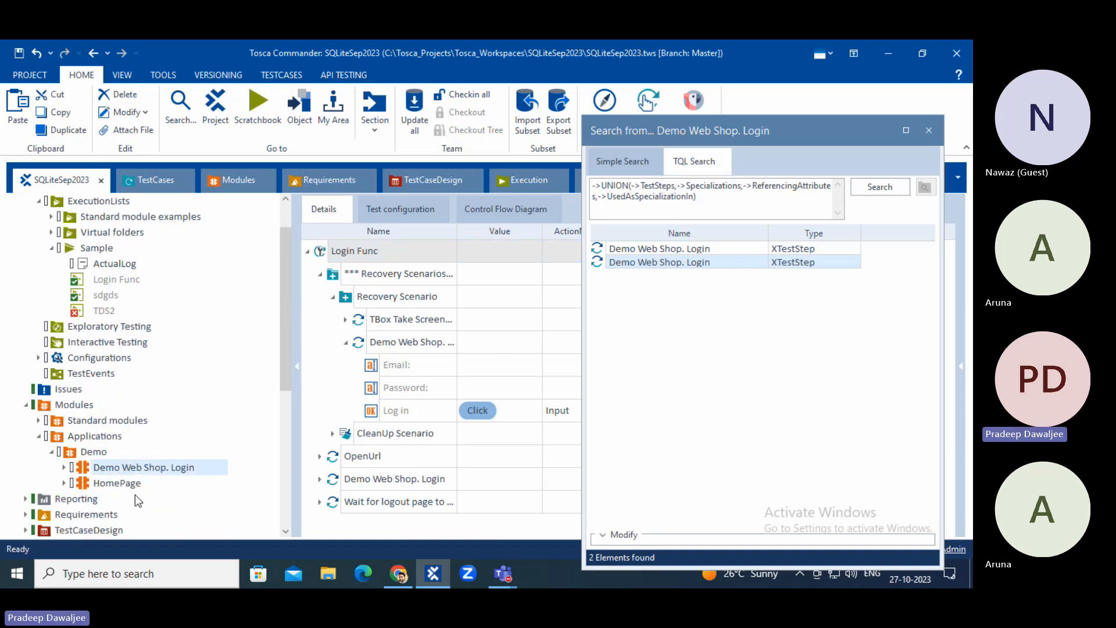
{"action": "left_click", "coordinate": [204, 243]}
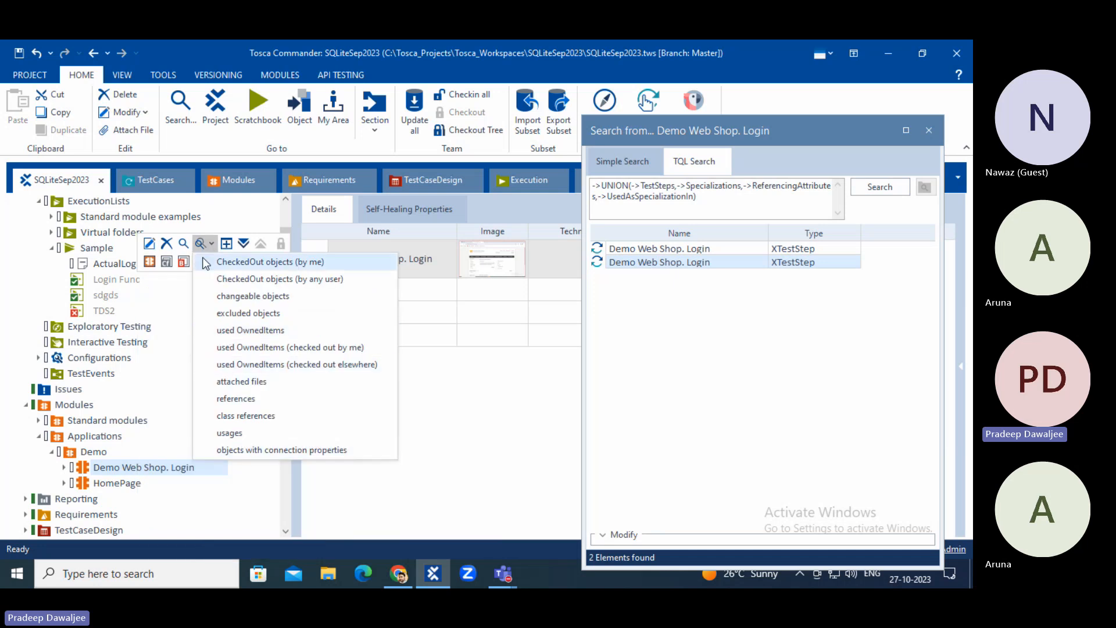
Step: Compare the search window's TQL query with its simple search settings, and review the available ObjectType options
{"action": "left_click", "coordinate": [639, 166]}
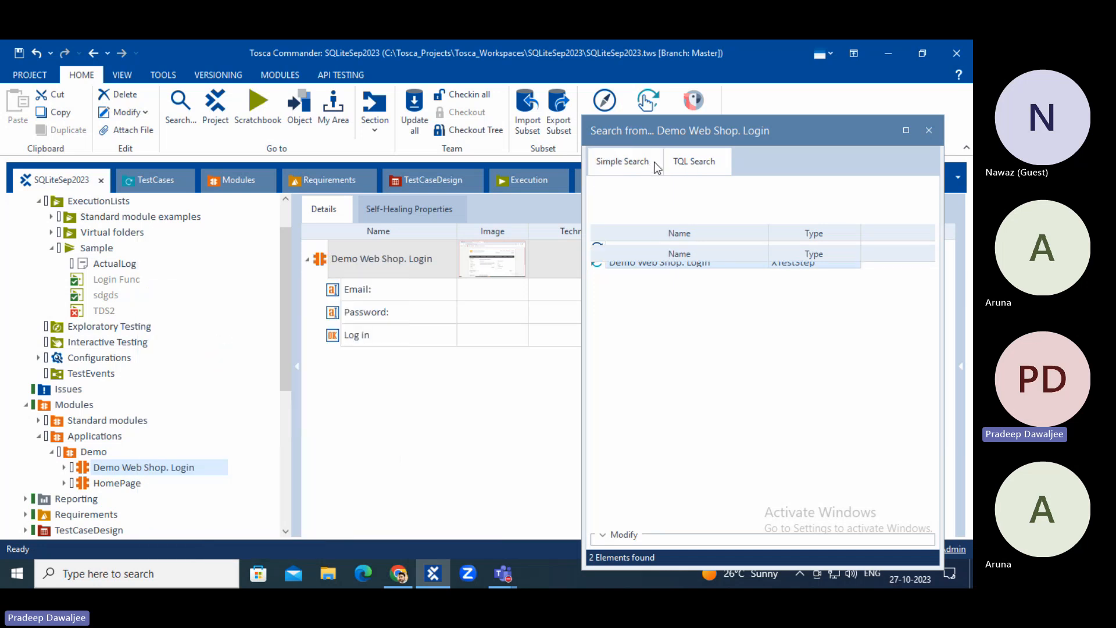
{"action": "left_click", "coordinate": [694, 162]}
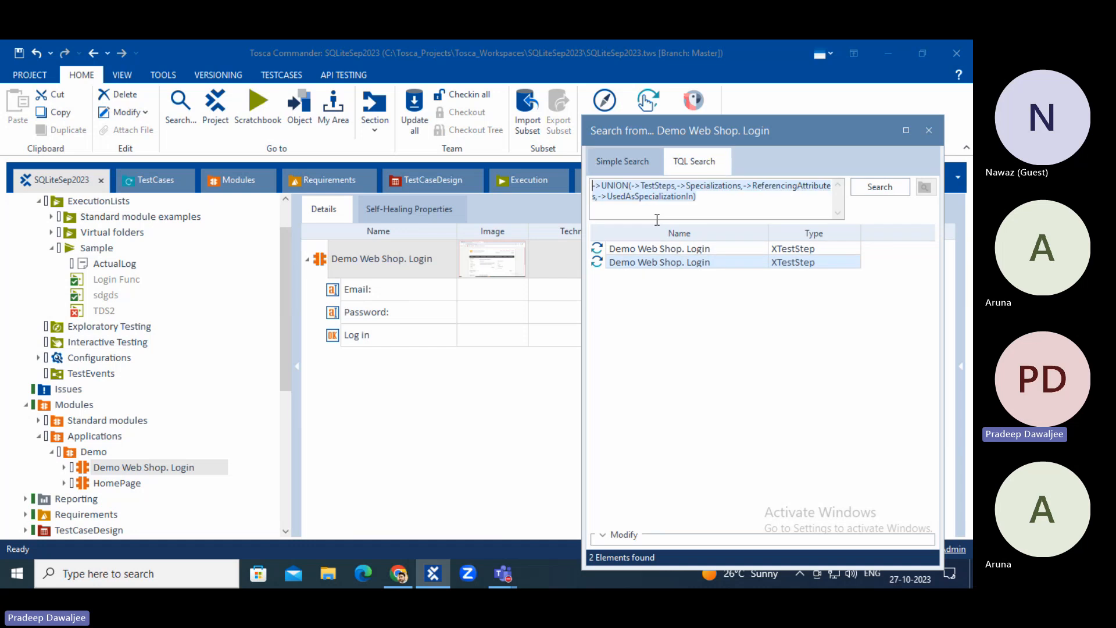
{"action": "left_click", "coordinate": [622, 162]}
{"action": "left_click", "coordinate": [602, 213]}
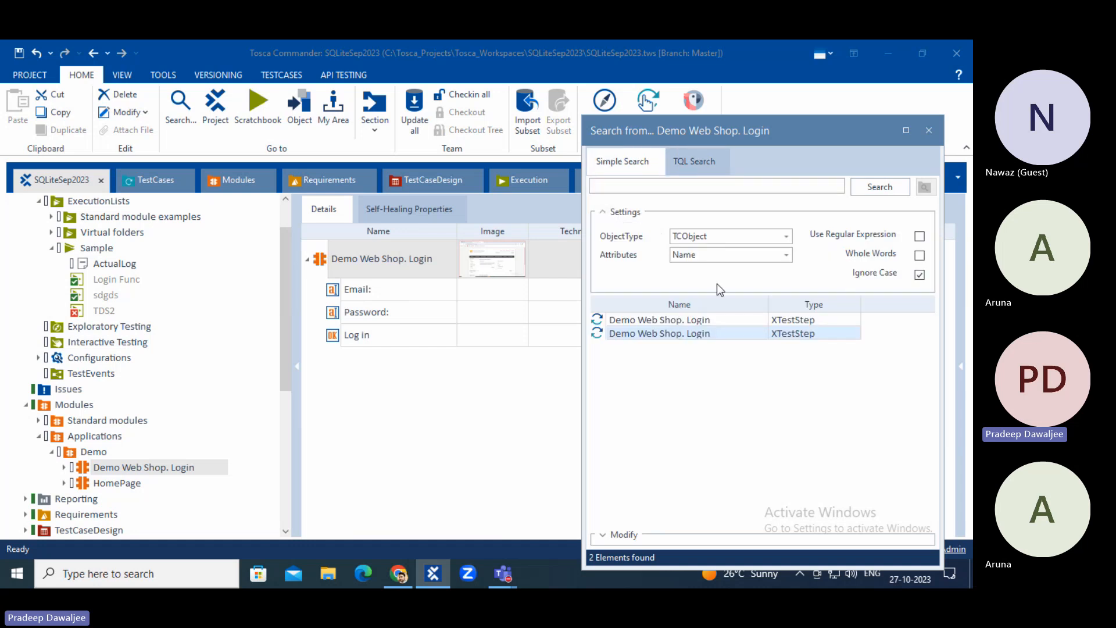
{"action": "left_click", "coordinate": [742, 238]}
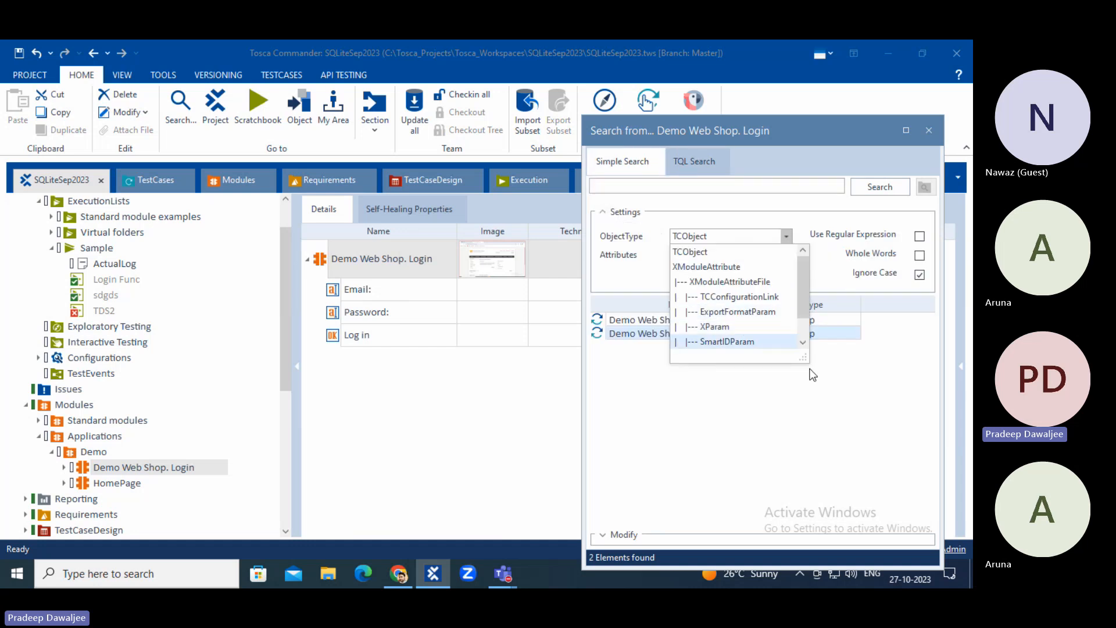
{"action": "left_click_drag", "start_coordinate": [805, 357], "coordinate": [869, 535]}
{"action": "left_click", "coordinate": [599, 408]}
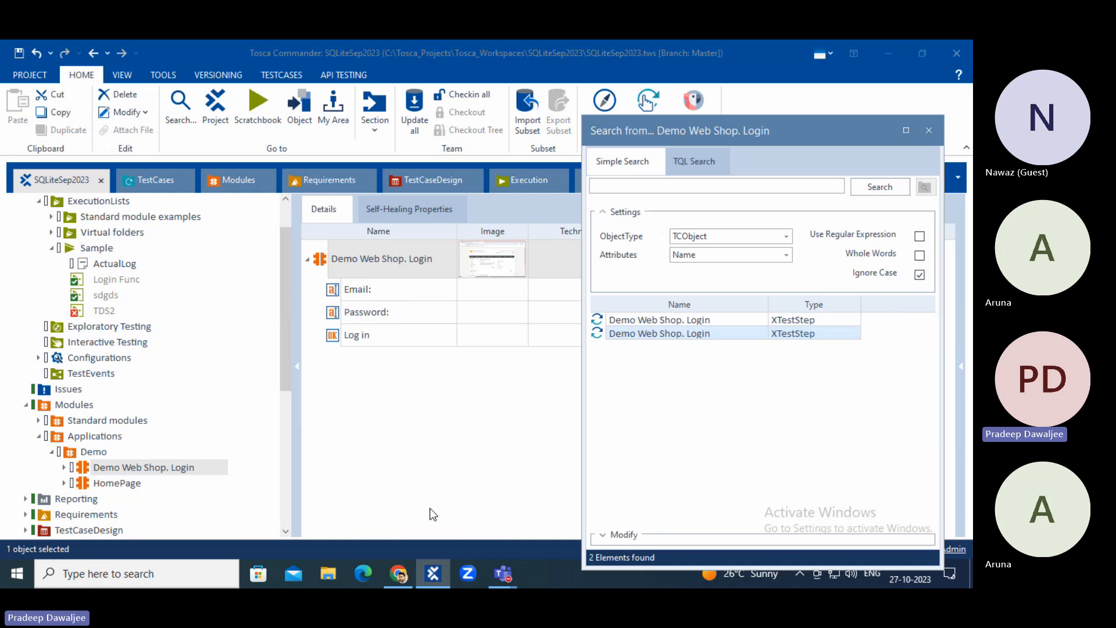
Step: Switch to the Tricentis Tosca Manual in Chrome, open the Simple Search article, and skim its search window and settings explanations
{"action": "left_click", "coordinate": [399, 574]}
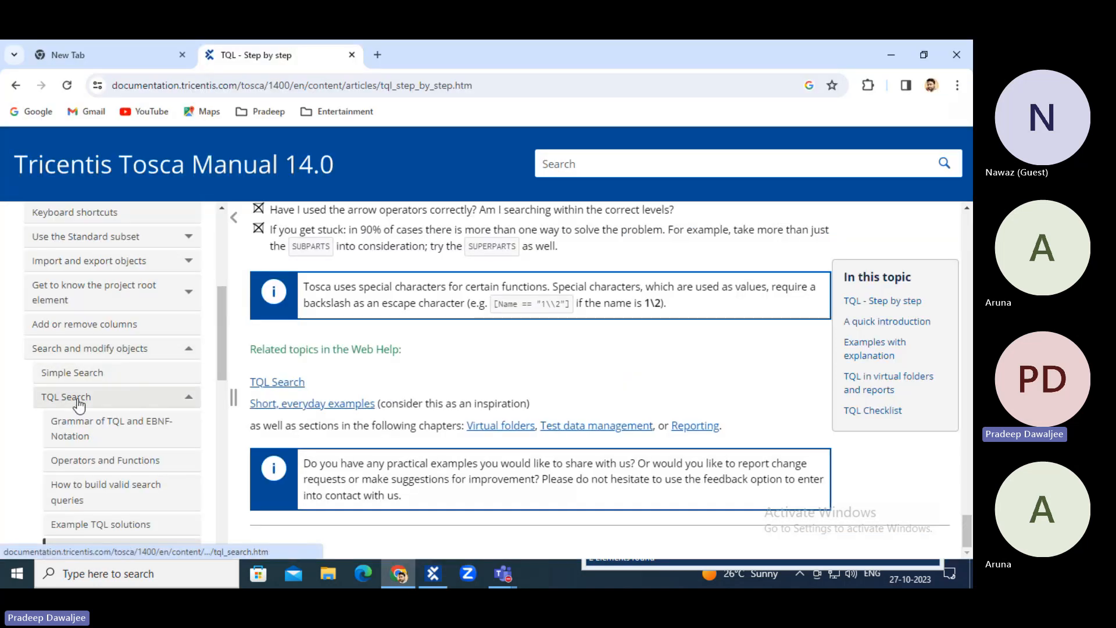
{"action": "left_click", "coordinate": [68, 379]}
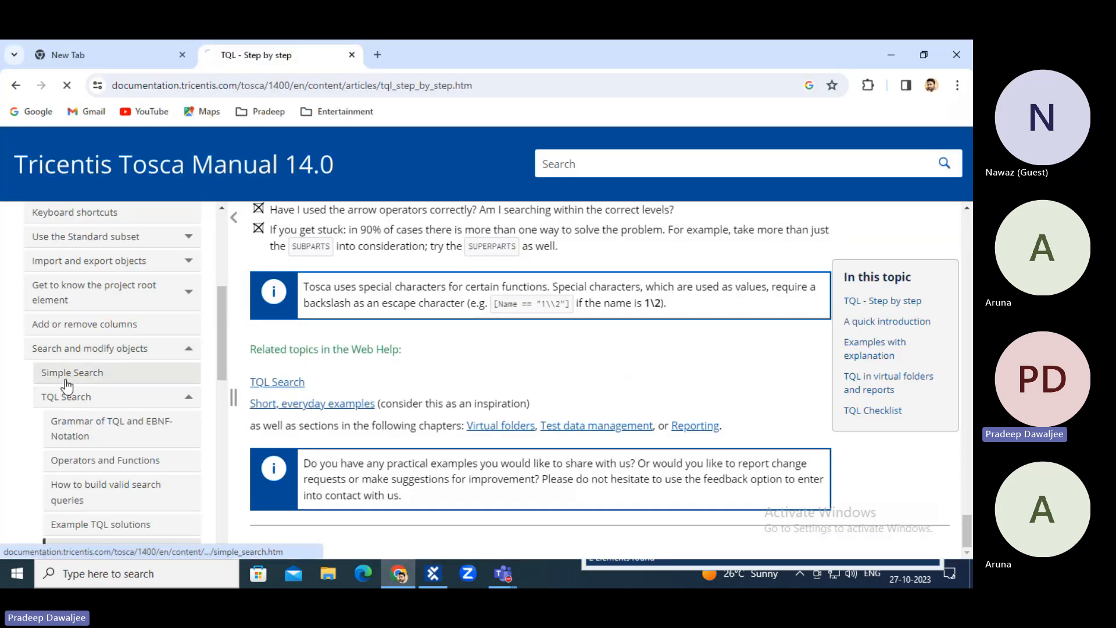
{"action": "scroll", "coordinate": [539, 427], "scroll_direction": "down", "scroll_amount": 3}
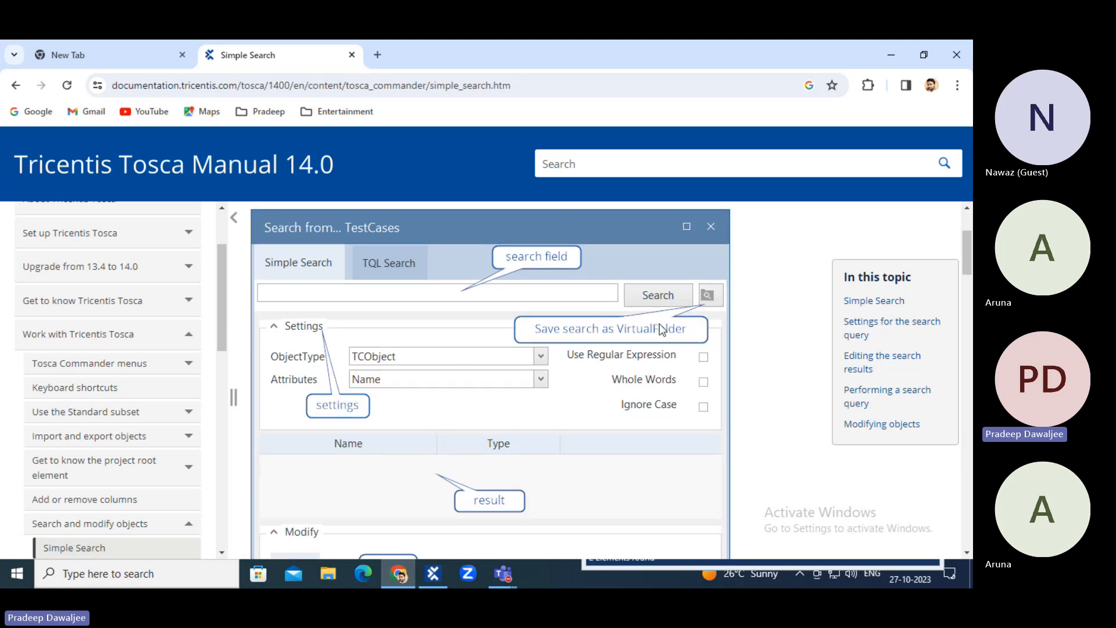
{"action": "scroll", "coordinate": [504, 342], "scroll_direction": "down", "scroll_amount": 5}
{"action": "scroll", "coordinate": [504, 338], "scroll_direction": "down", "scroll_amount": 10}
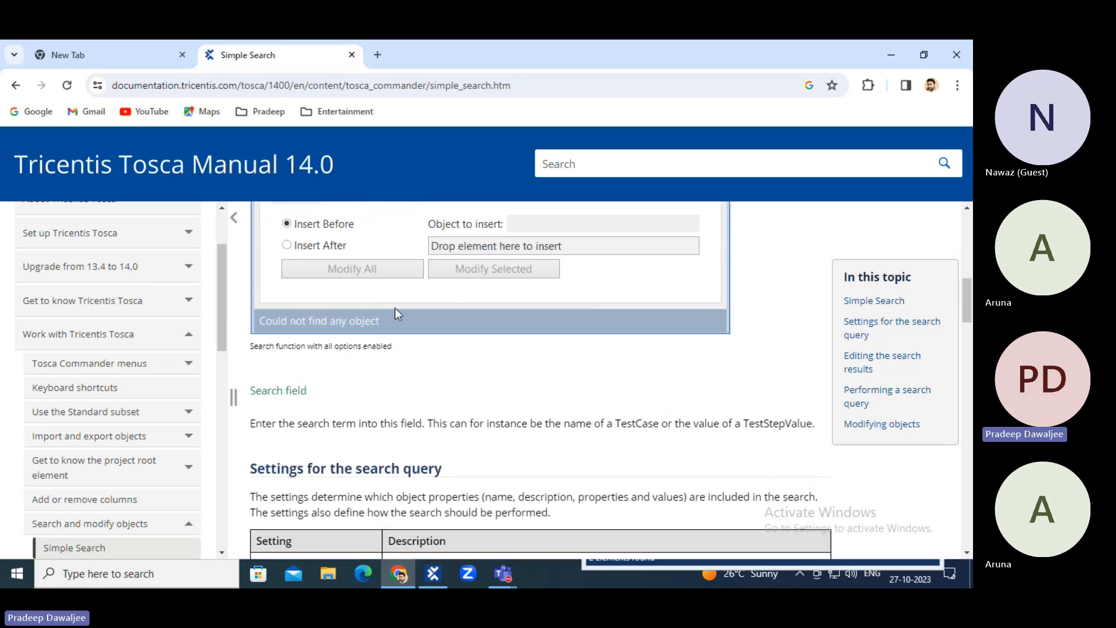
{"action": "scroll", "coordinate": [426, 355], "scroll_direction": "down", "scroll_amount": 6}
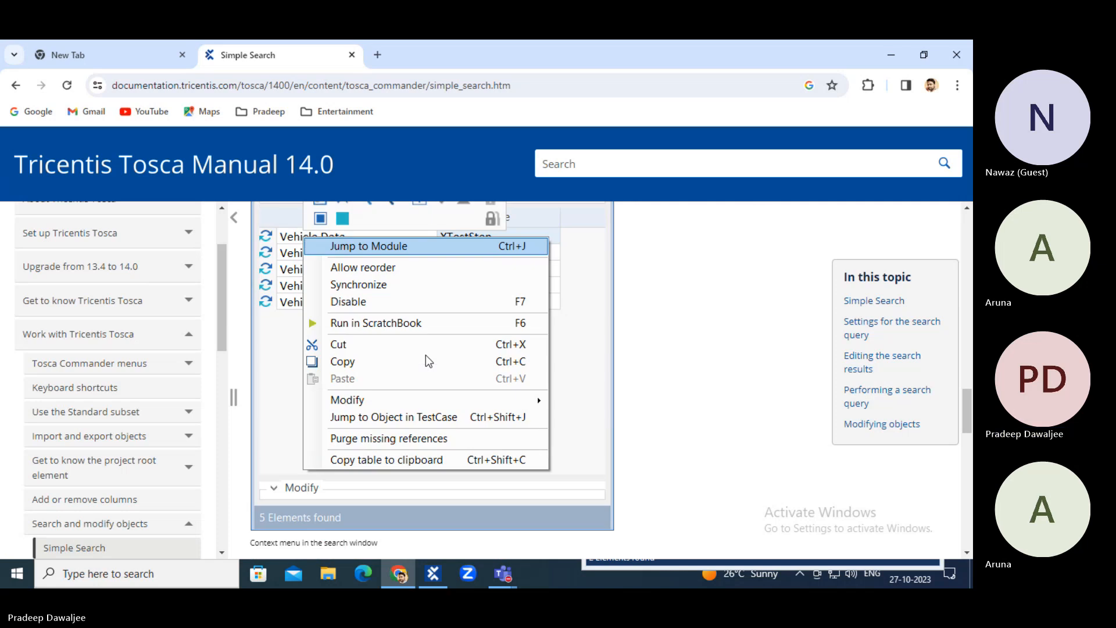
Step: Examine the Simple Search article's result context menu, value copying, virtual folder and Modify options sections
{"action": "scroll", "coordinate": [422, 346], "scroll_direction": "up", "scroll_amount": 2}
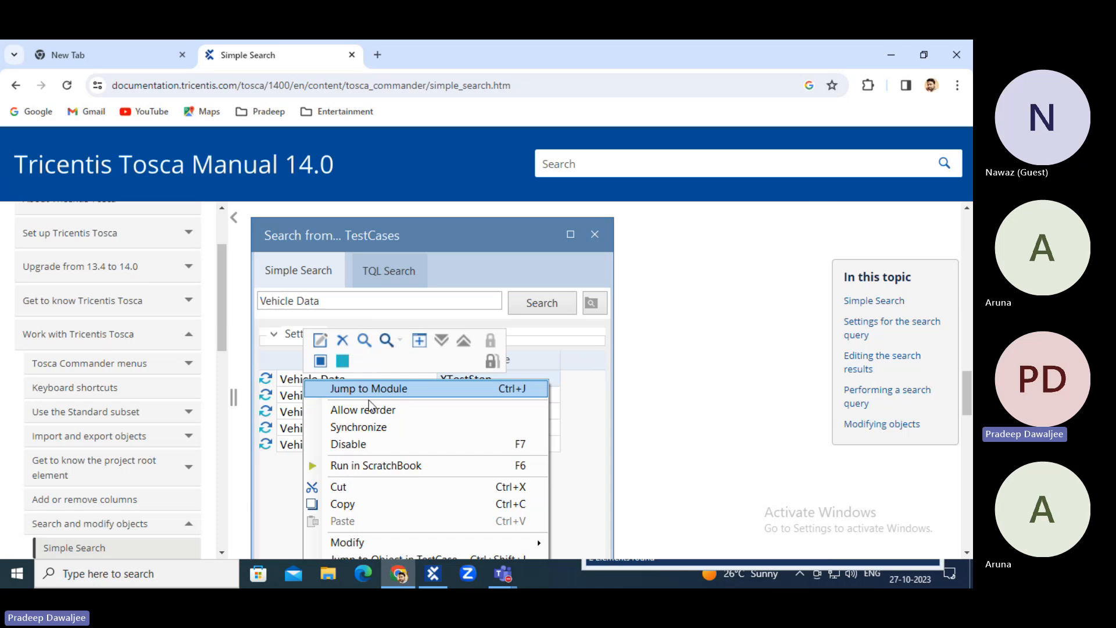
{"action": "scroll", "coordinate": [397, 389], "scroll_direction": "down", "scroll_amount": 5}
{"action": "scroll", "coordinate": [397, 390], "scroll_direction": "down", "scroll_amount": 5}
{"action": "scroll", "coordinate": [406, 393], "scroll_direction": "up", "scroll_amount": 3}
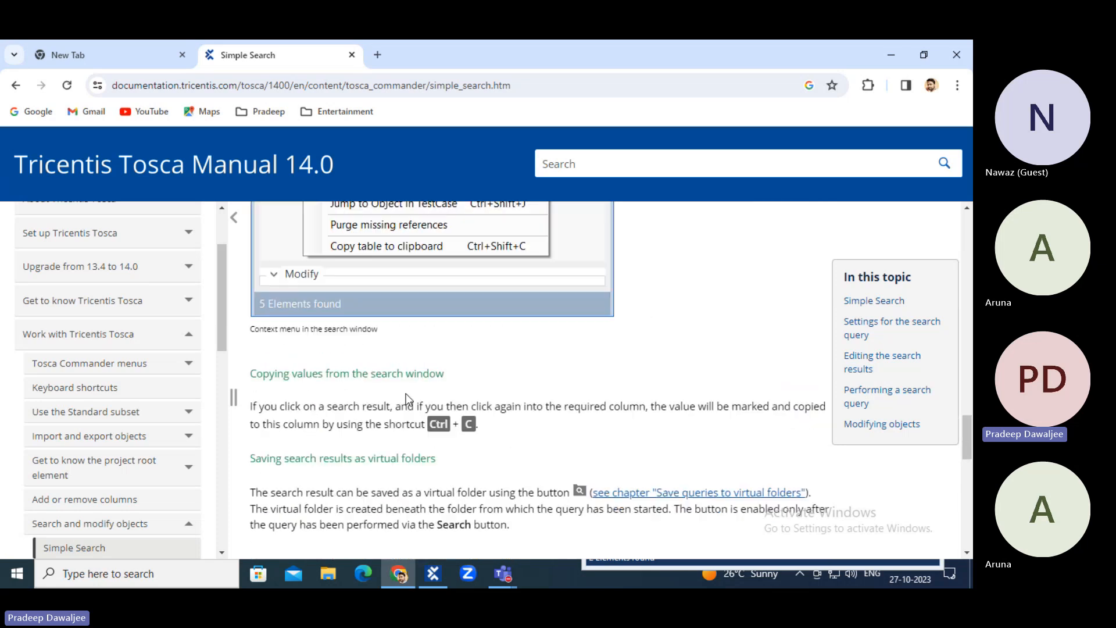
{"action": "scroll", "coordinate": [403, 388], "scroll_direction": "down", "scroll_amount": 8}
{"action": "scroll", "coordinate": [416, 420], "scroll_direction": "down", "scroll_amount": 3}
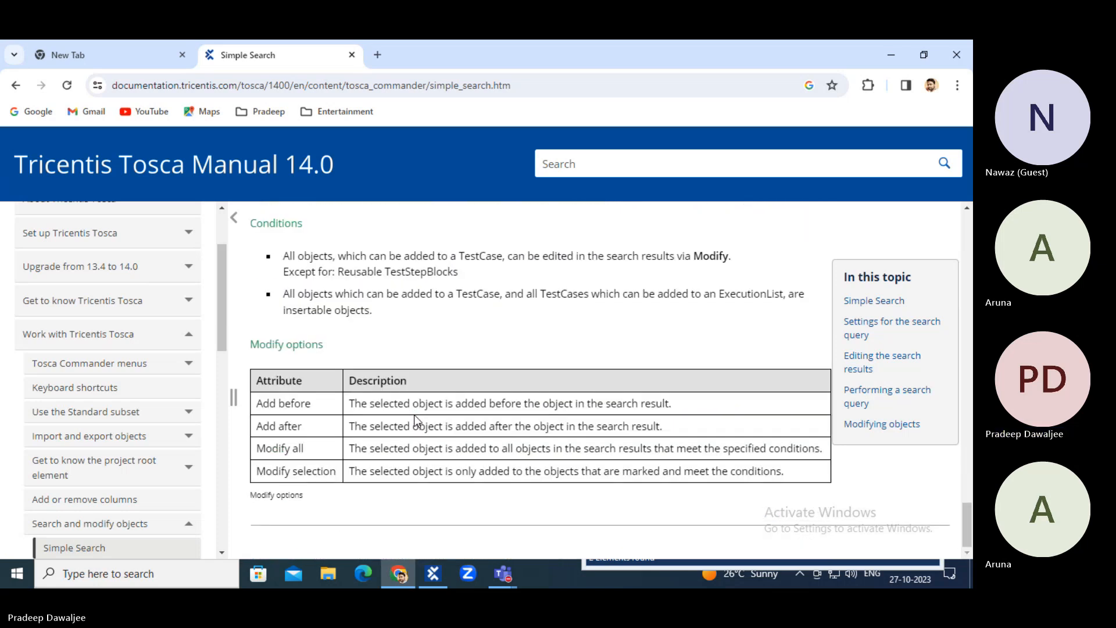
{"action": "scroll", "coordinate": [358, 351], "scroll_direction": "up", "scroll_amount": 15}
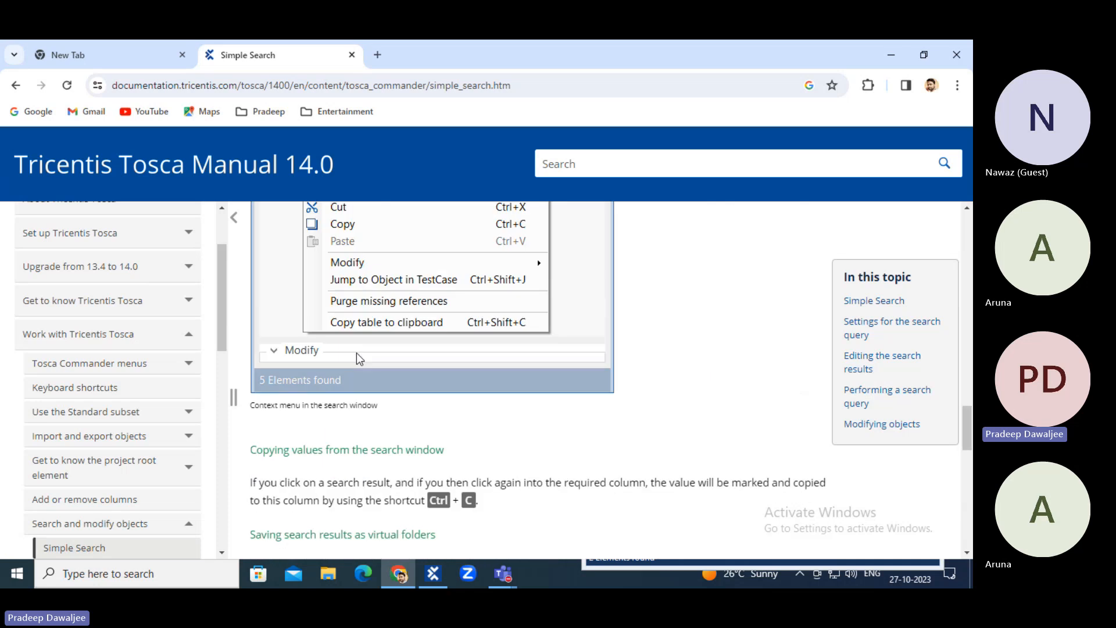
{"action": "scroll", "coordinate": [359, 341], "scroll_direction": "up", "scroll_amount": 5}
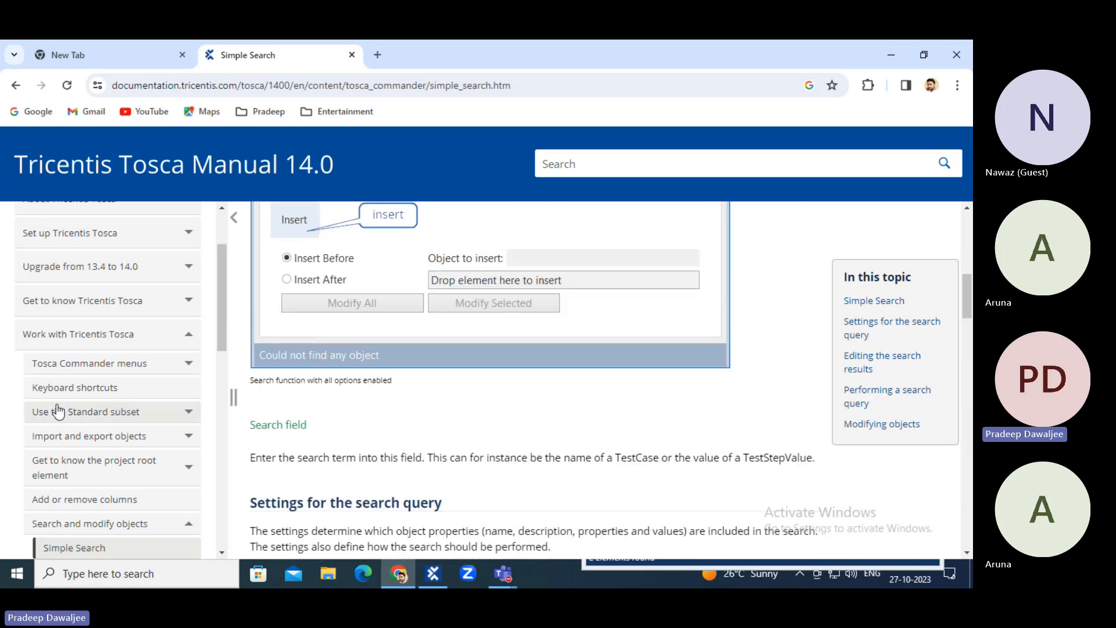
Step: Look through the manual's topics listed under Search and modify objects
{"action": "scroll", "coordinate": [57, 410], "scroll_direction": "down", "scroll_amount": 1}
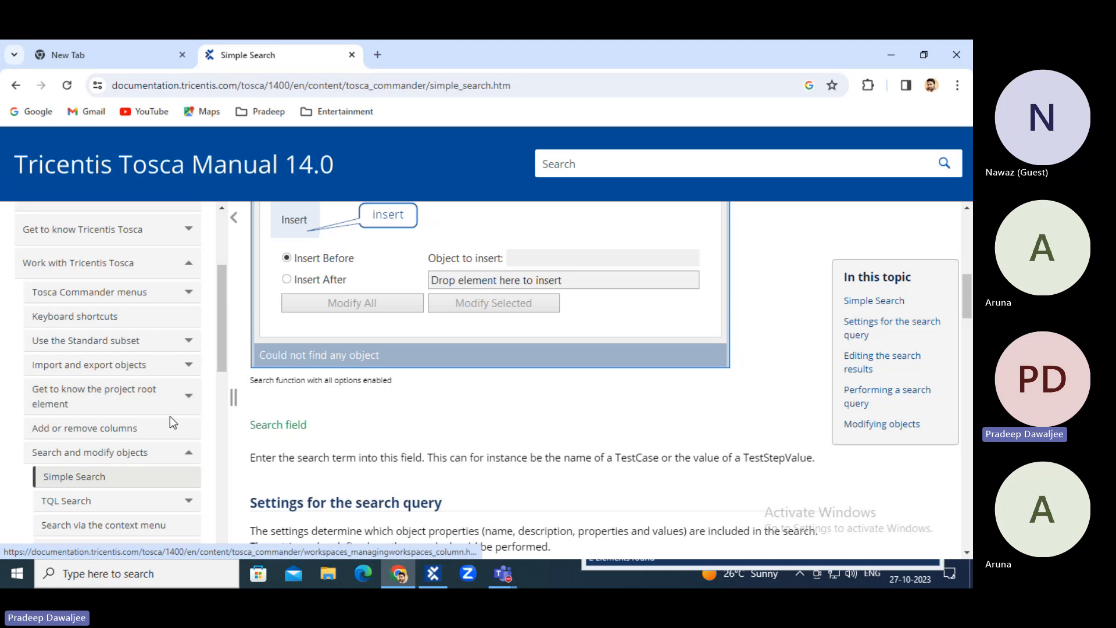
{"action": "scroll", "coordinate": [170, 416], "scroll_direction": "down", "scroll_amount": 3}
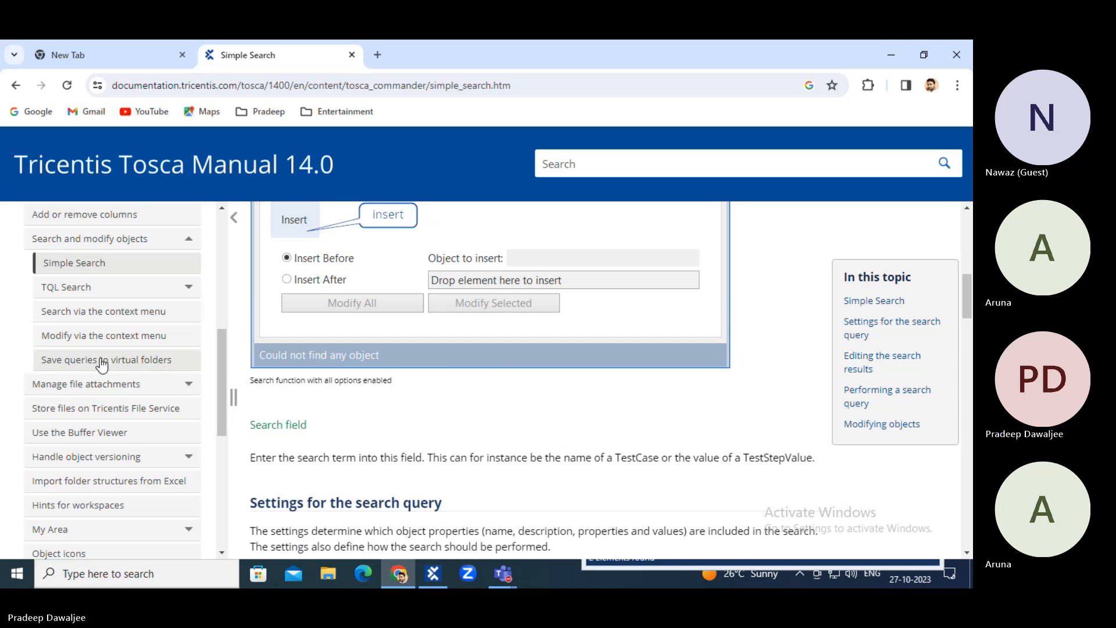
{"action": "scroll", "coordinate": [165, 349], "scroll_direction": "down", "scroll_amount": 2}
{"action": "scroll", "coordinate": [161, 343], "scroll_direction": "up", "scroll_amount": 2}
{"action": "scroll", "coordinate": [161, 343], "scroll_direction": "up", "scroll_amount": 1}
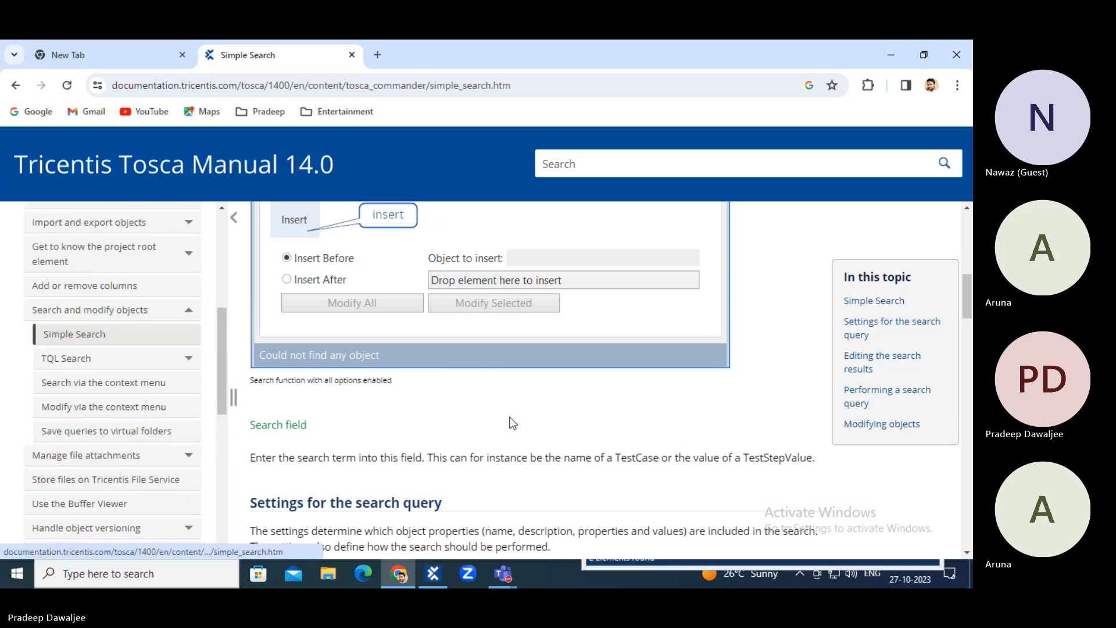
Step: Switch back to Tosca Commander, move the search window aside, and examine the Modify options available for the second Demo Web Shop. Login result
{"action": "left_click", "coordinate": [434, 574]}
{"action": "scroll", "coordinate": [157, 404], "scroll_direction": "down", "scroll_amount": 6}
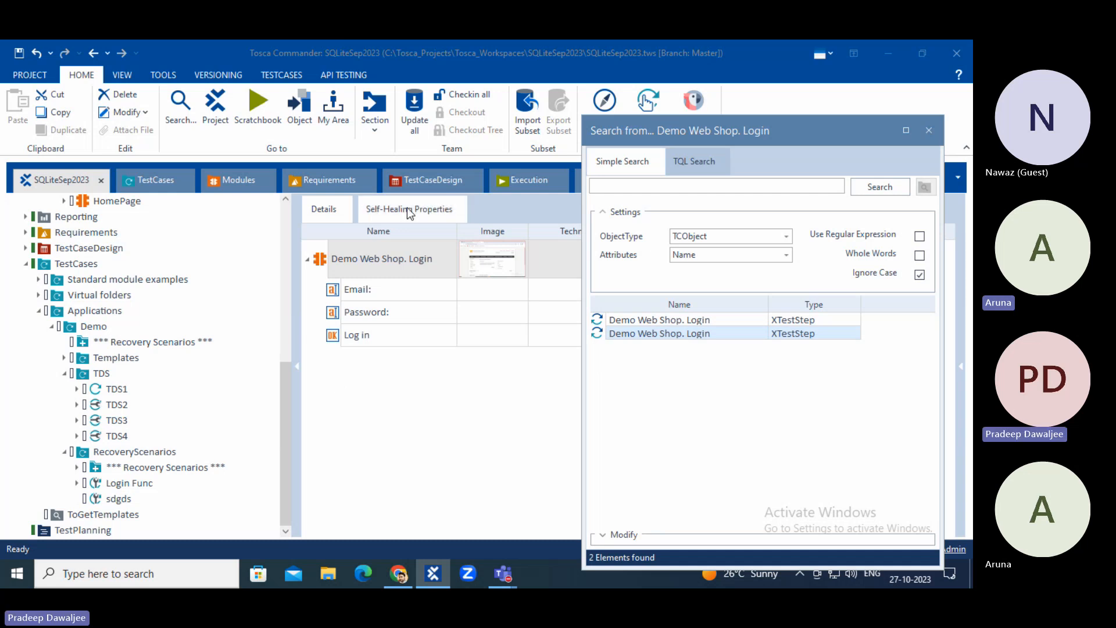
{"action": "left_click_drag", "start_coordinate": [795, 129], "coordinate": [742, 128]}
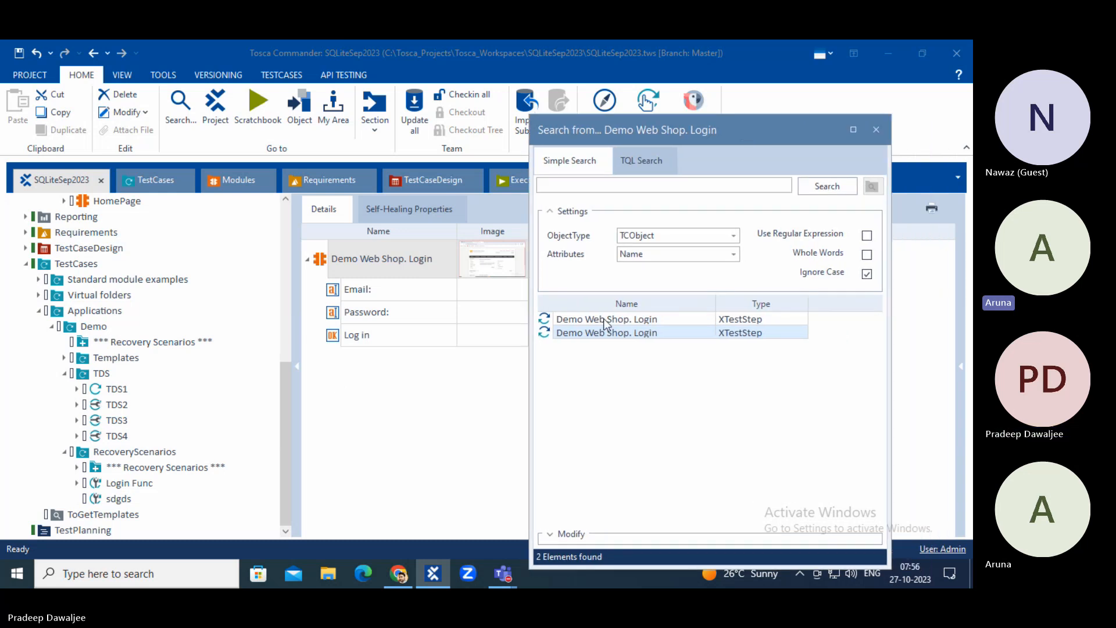
{"action": "right_click", "coordinate": [550, 334]}
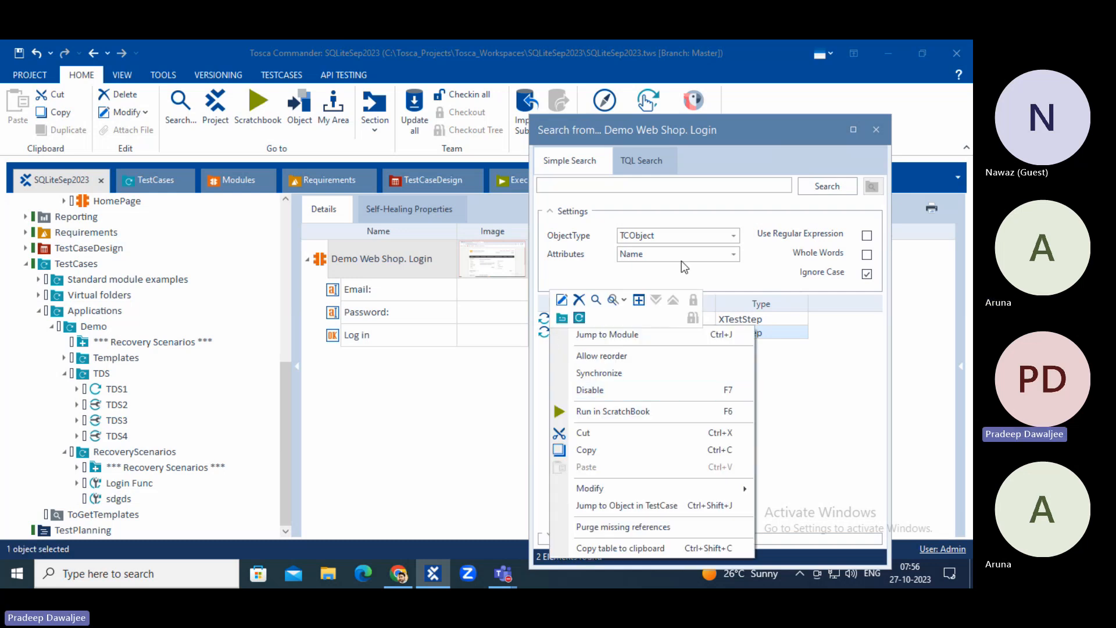
{"action": "left_click_drag", "start_coordinate": [734, 134], "coordinate": [456, 77]}
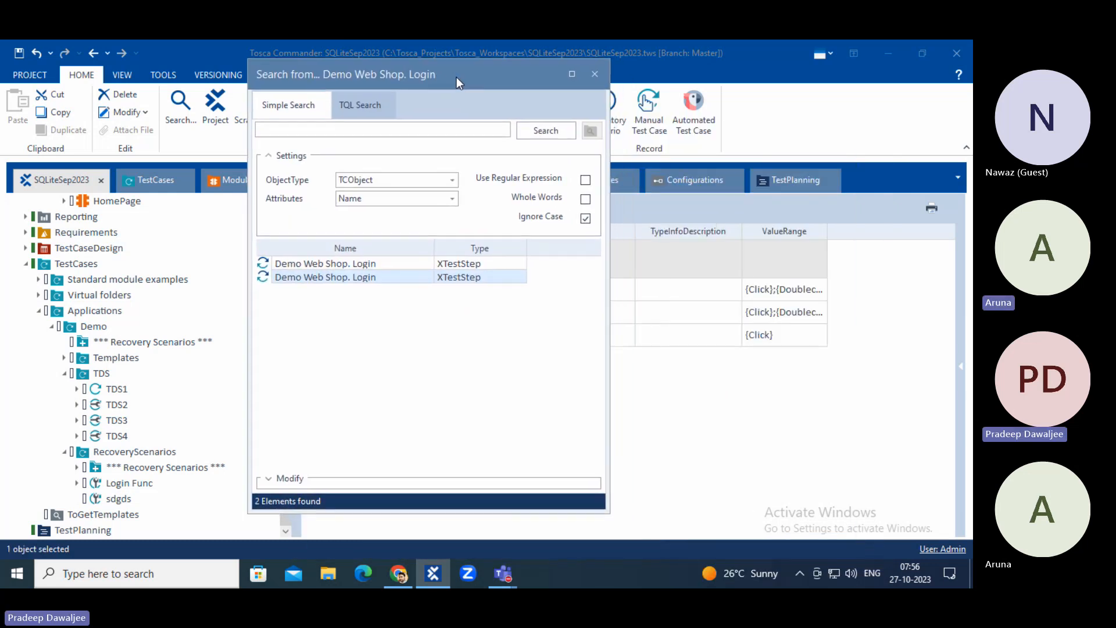
{"action": "right_click", "coordinate": [267, 277]}
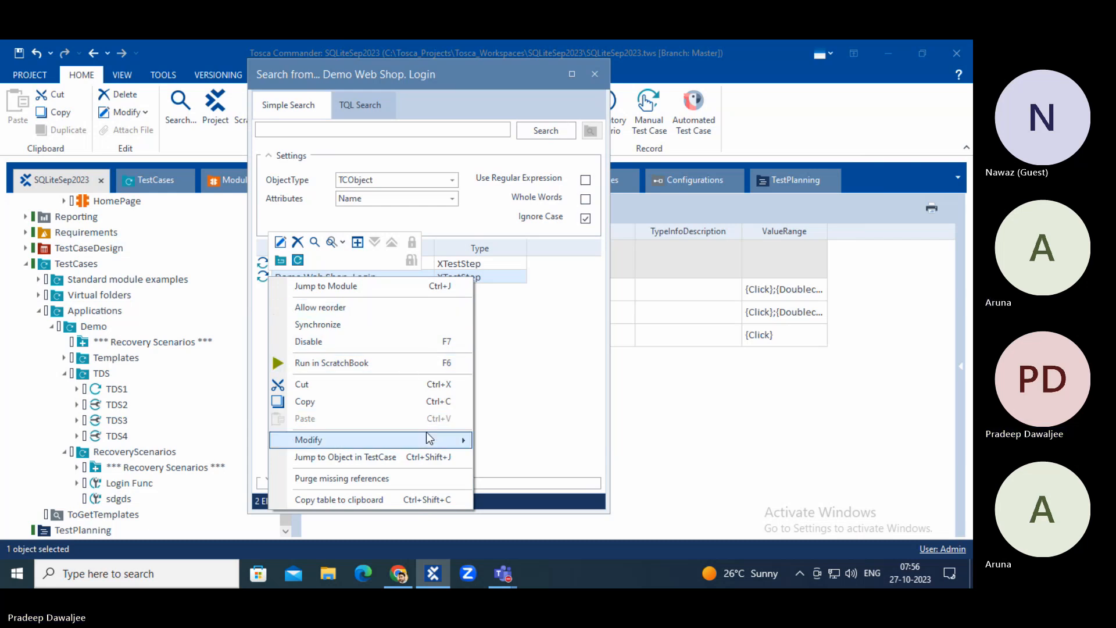
{"action": "mouse_move", "coordinate": [439, 442]}
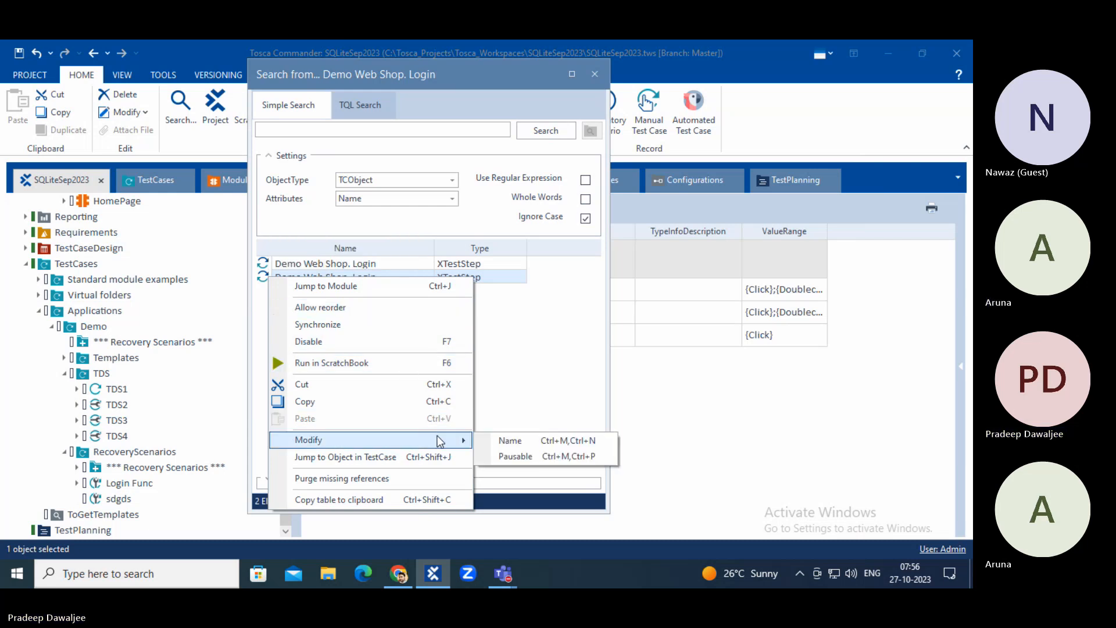
{"action": "left_click", "coordinate": [537, 394]}
Step: Run a simple search for all TCObject items from the TDS folder with an empty search term, and browse the results
{"action": "left_click", "coordinate": [121, 391]}
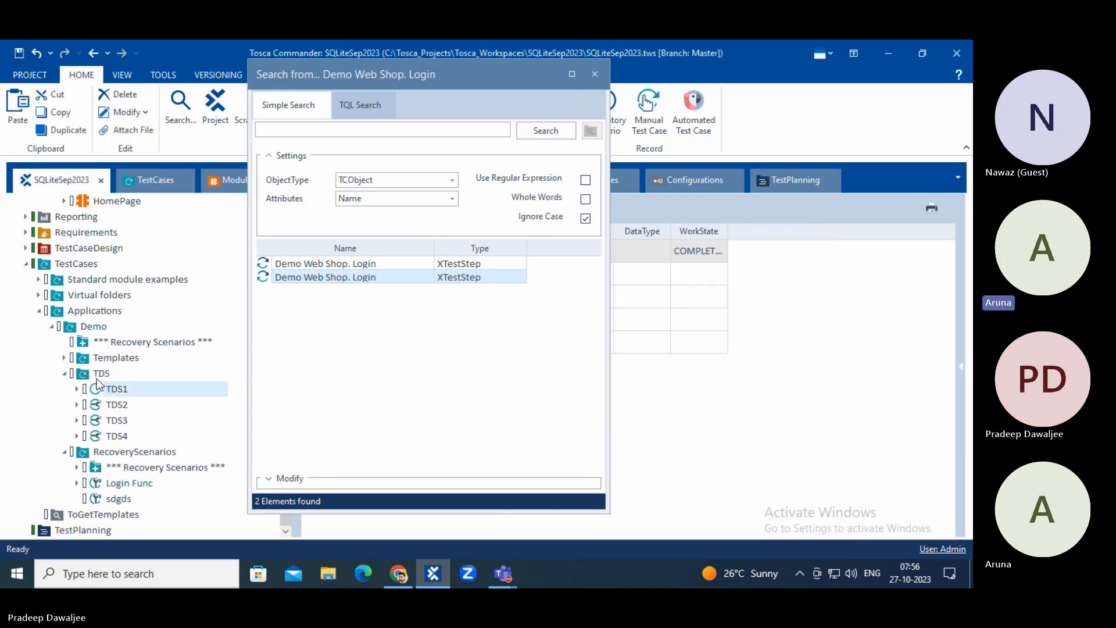
{"action": "left_click_drag", "start_coordinate": [92, 389], "coordinate": [553, 134]}
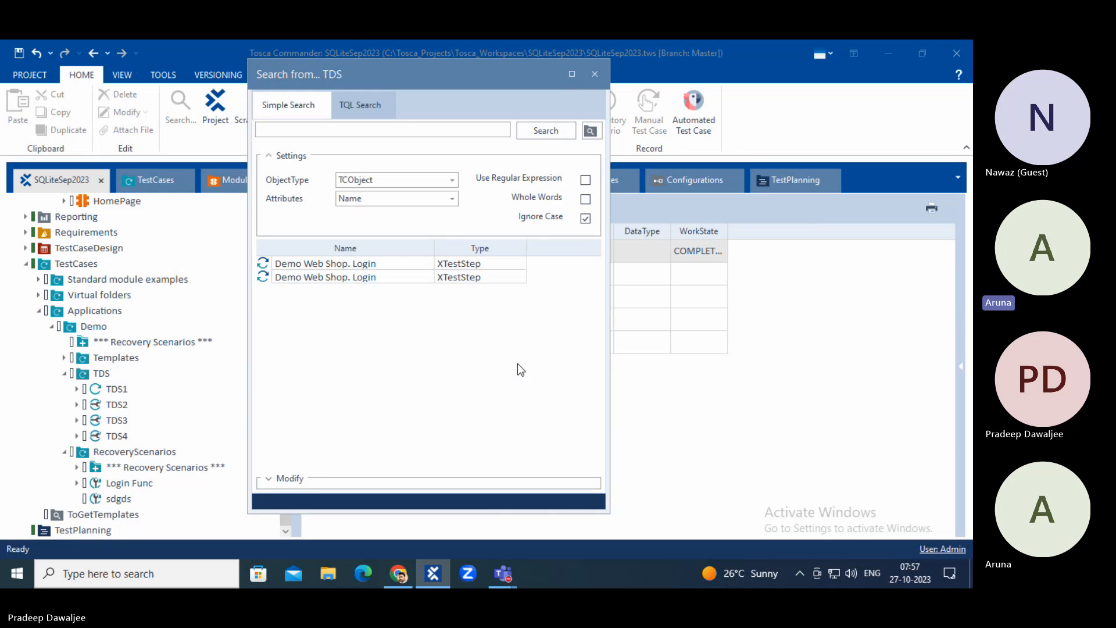
{"action": "left_click", "coordinate": [543, 129]}
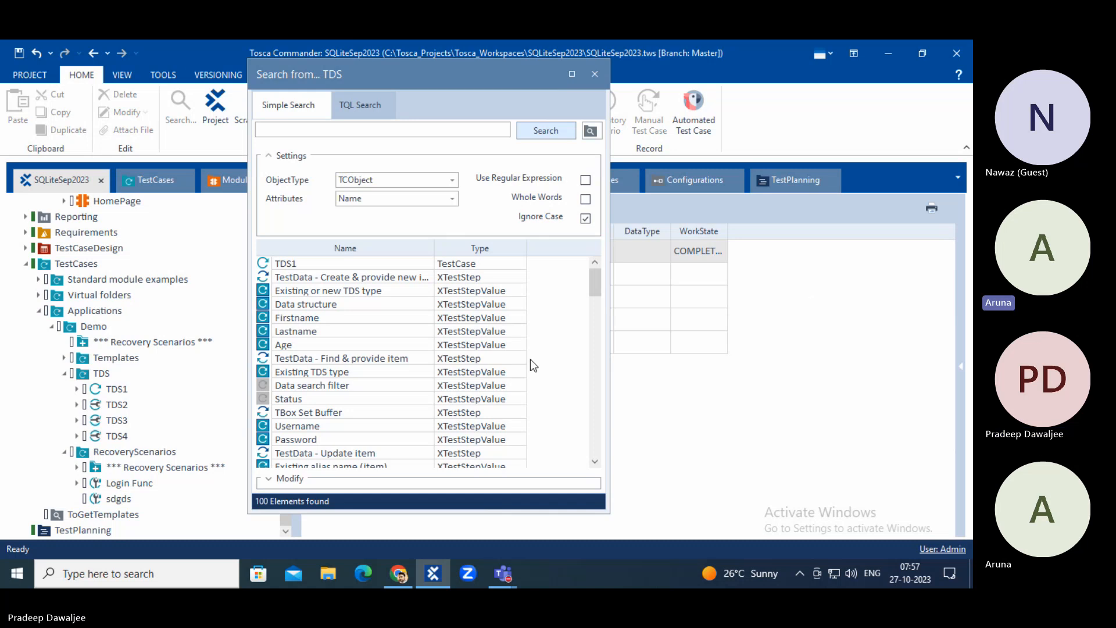
{"action": "scroll", "coordinate": [480, 344], "scroll_direction": "down", "scroll_amount": 10}
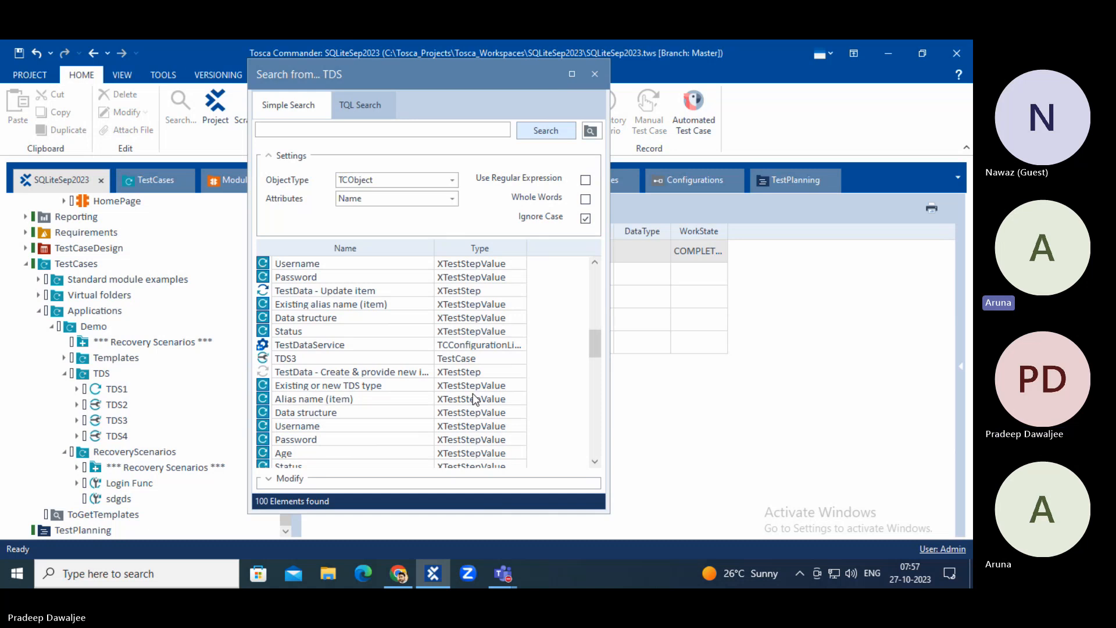
{"action": "scroll", "coordinate": [475, 398], "scroll_direction": "down", "scroll_amount": 4}
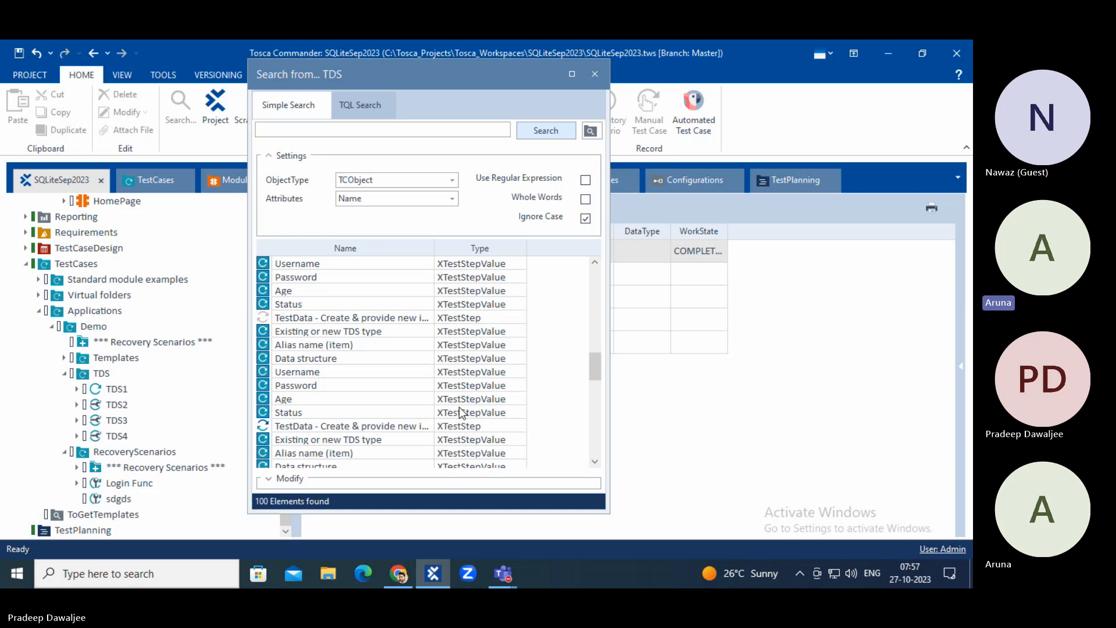
Step: Look back through the TCObject search results for the TDS folder and close the search window
{"action": "scroll", "coordinate": [461, 413], "scroll_direction": "up", "scroll_amount": 10}
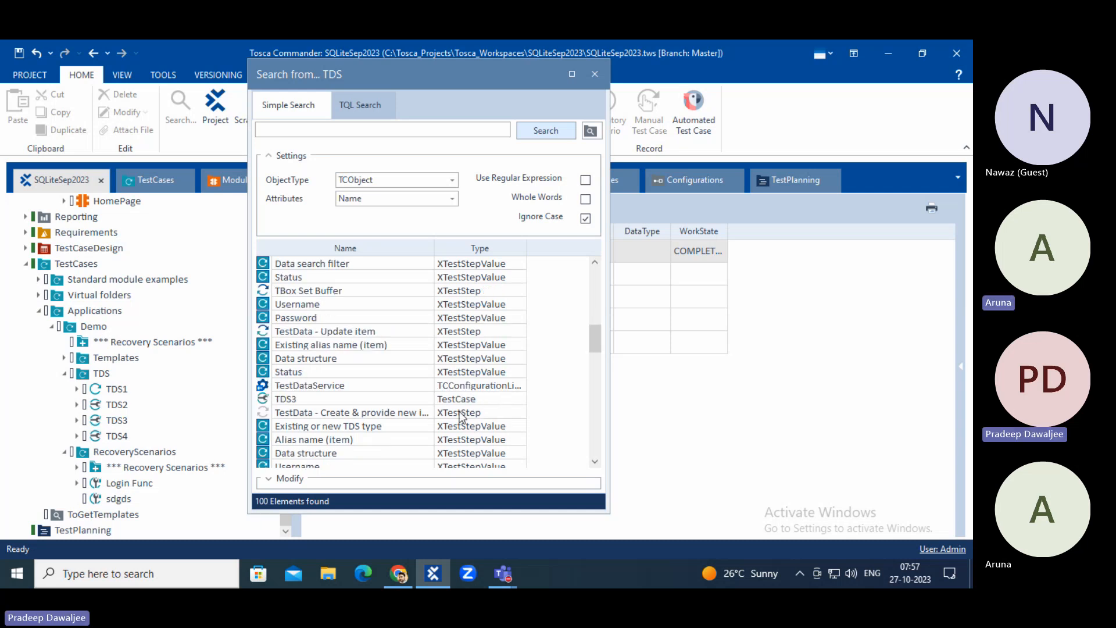
{"action": "scroll", "coordinate": [461, 416], "scroll_direction": "up", "scroll_amount": 3}
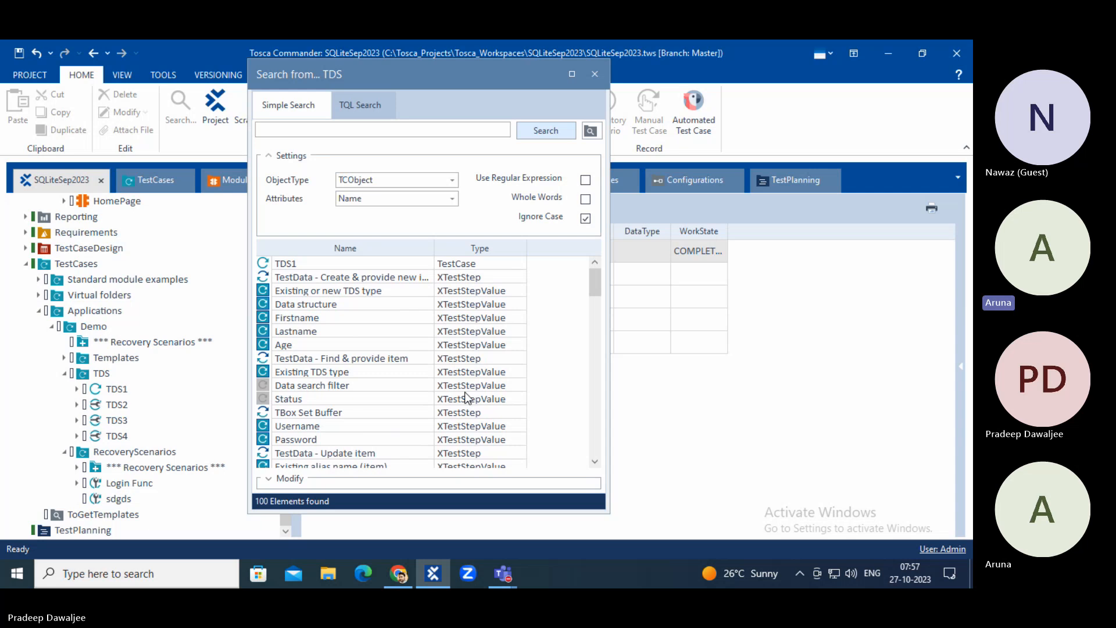
{"action": "left_click", "coordinate": [594, 74]}
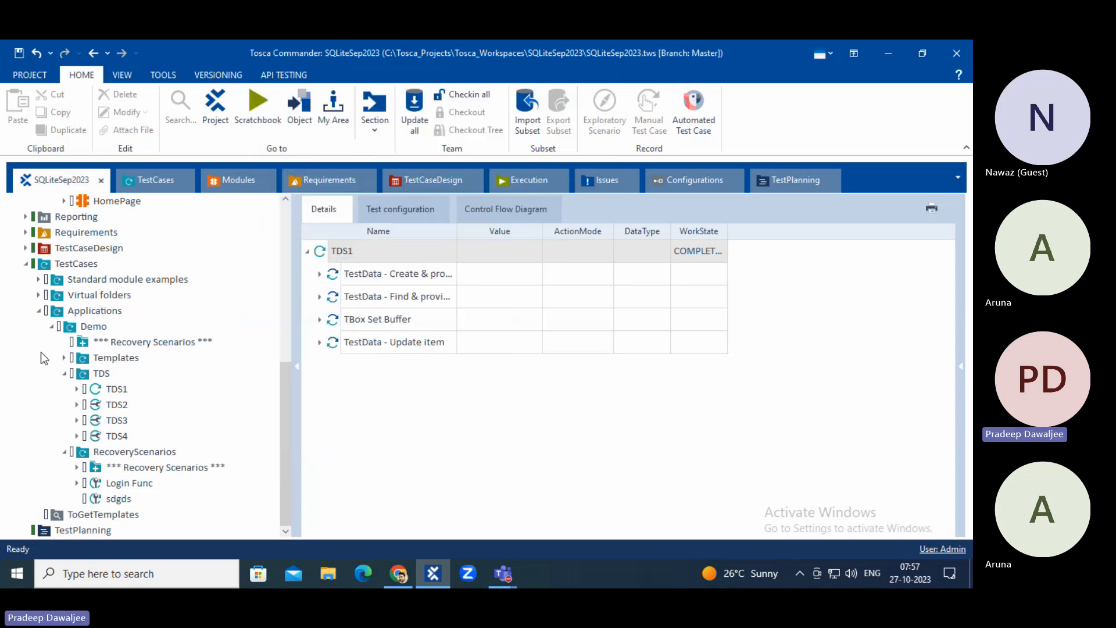
Step: Create a new test case named T in the TDS folder
{"action": "left_click", "coordinate": [82, 374]}
{"action": "right_click", "coordinate": [82, 377]}
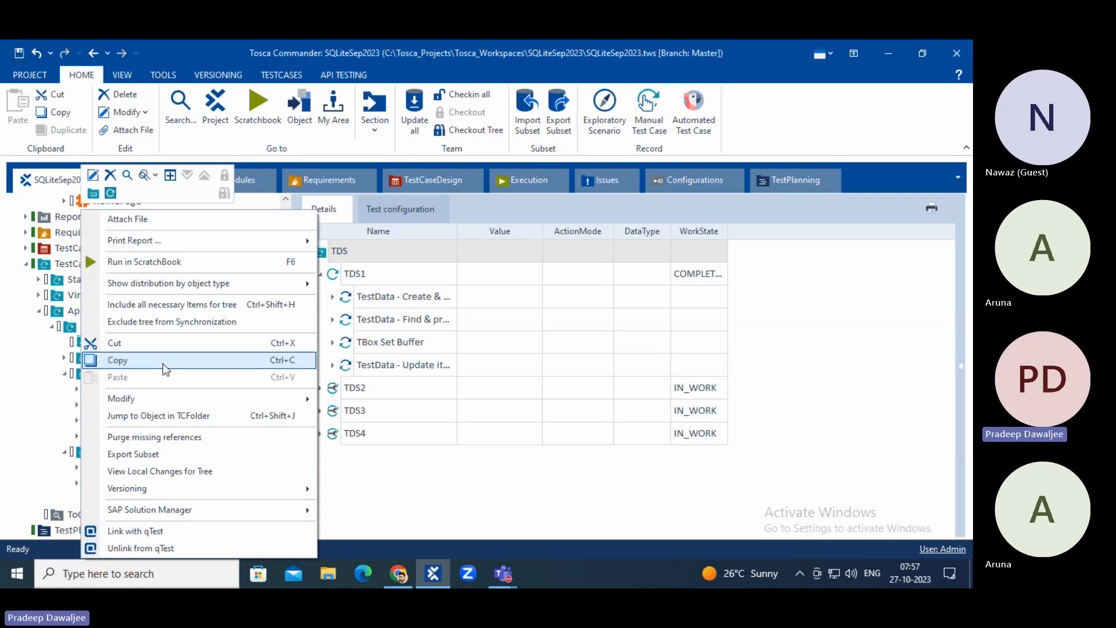
{"action": "left_click", "coordinate": [143, 194]}
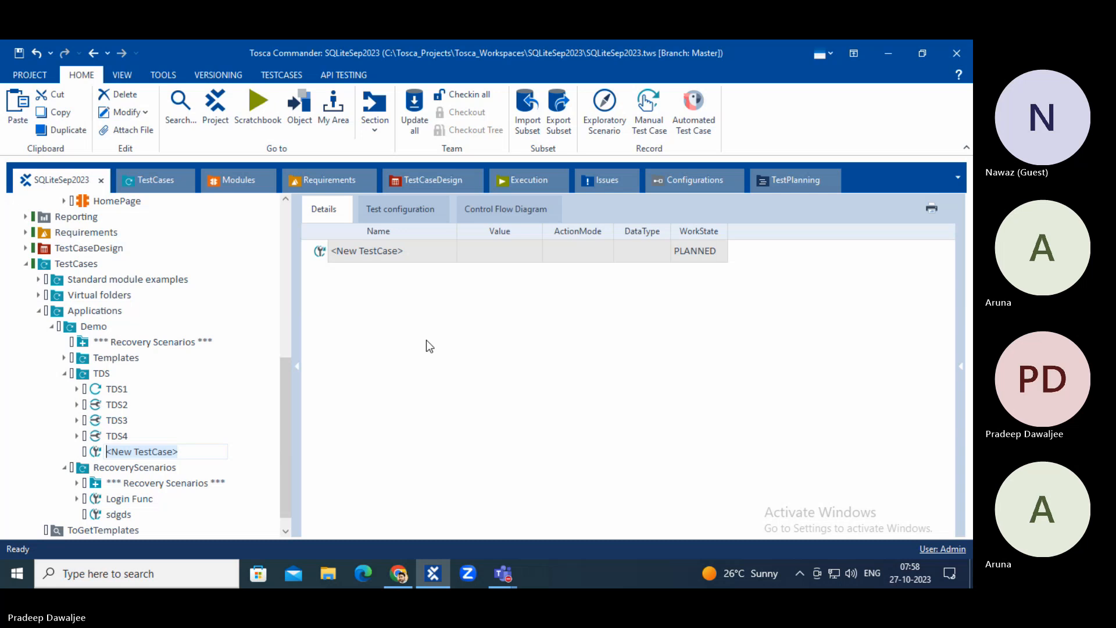
{"action": "type", "text": "T"}
{"action": "key", "text": "Return"}
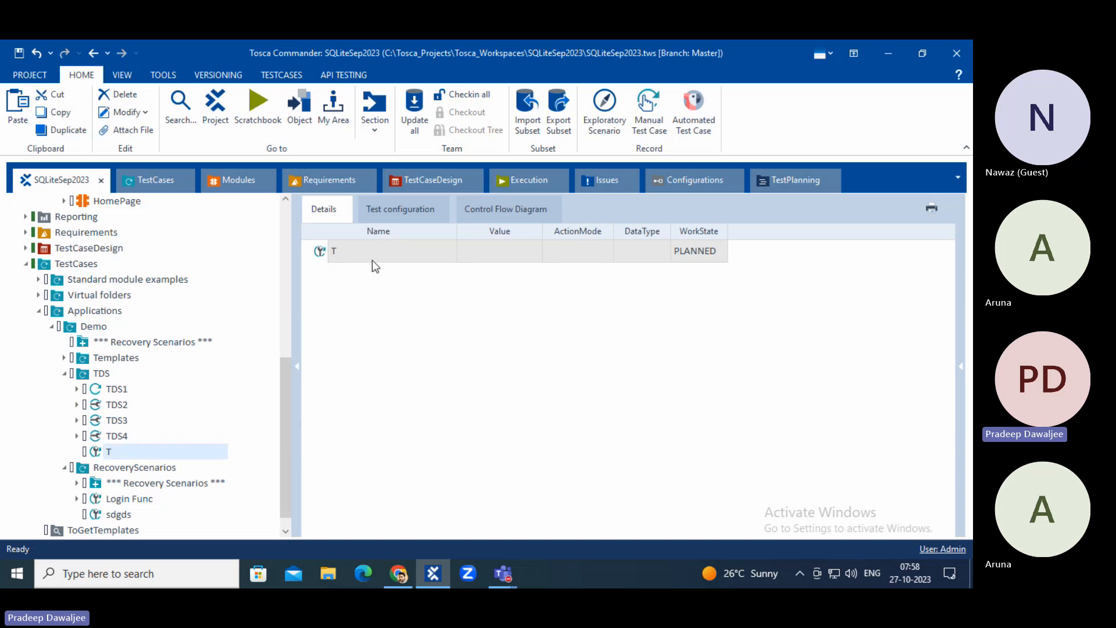
Step: Add a While statement to test case T and show its properties
{"action": "right_click", "coordinate": [372, 258]}
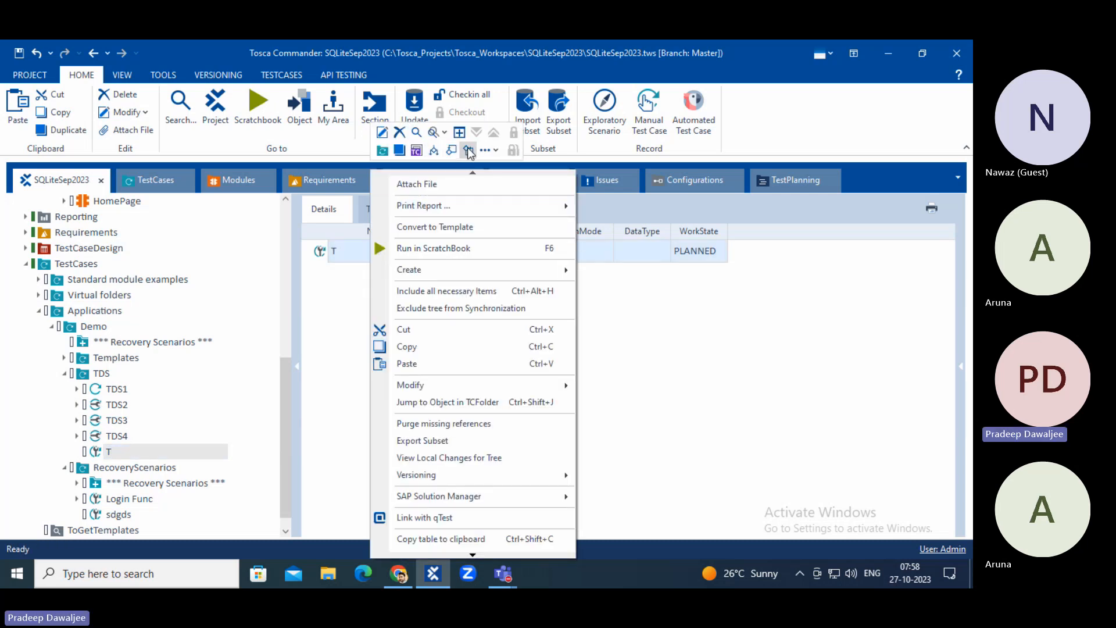
{"action": "left_click", "coordinate": [468, 150]}
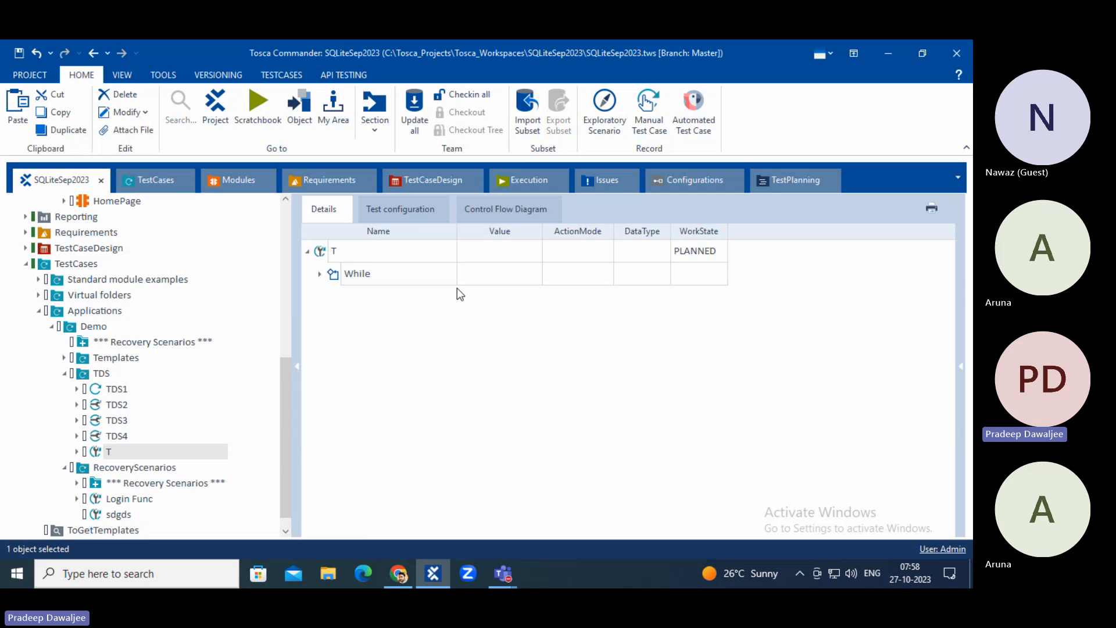
{"action": "left_click", "coordinate": [336, 277]}
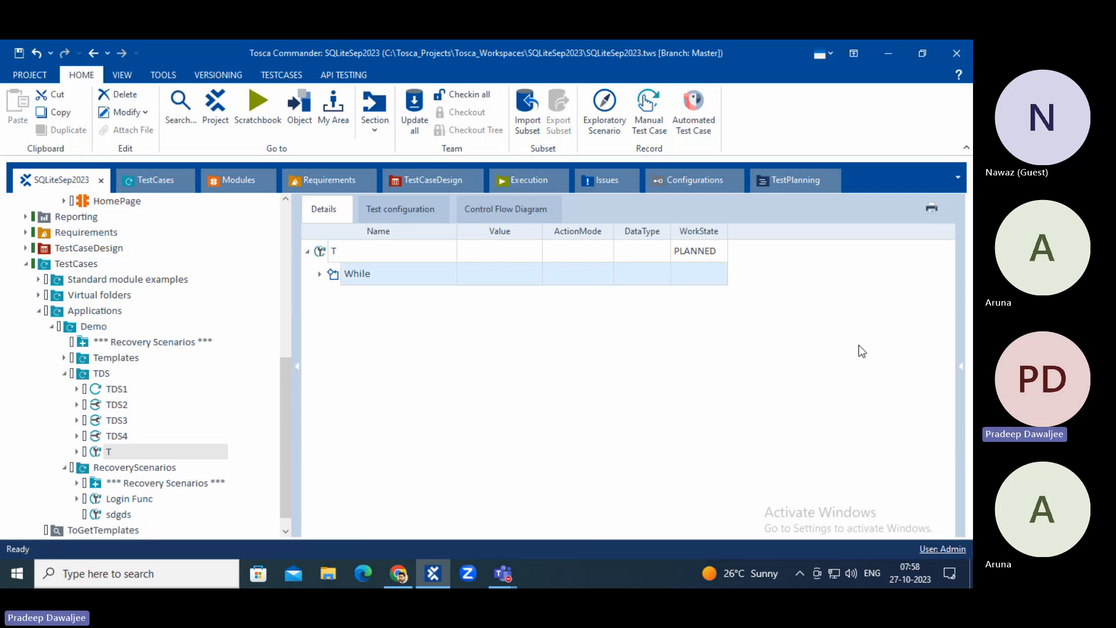
{"action": "left_click", "coordinate": [963, 371]}
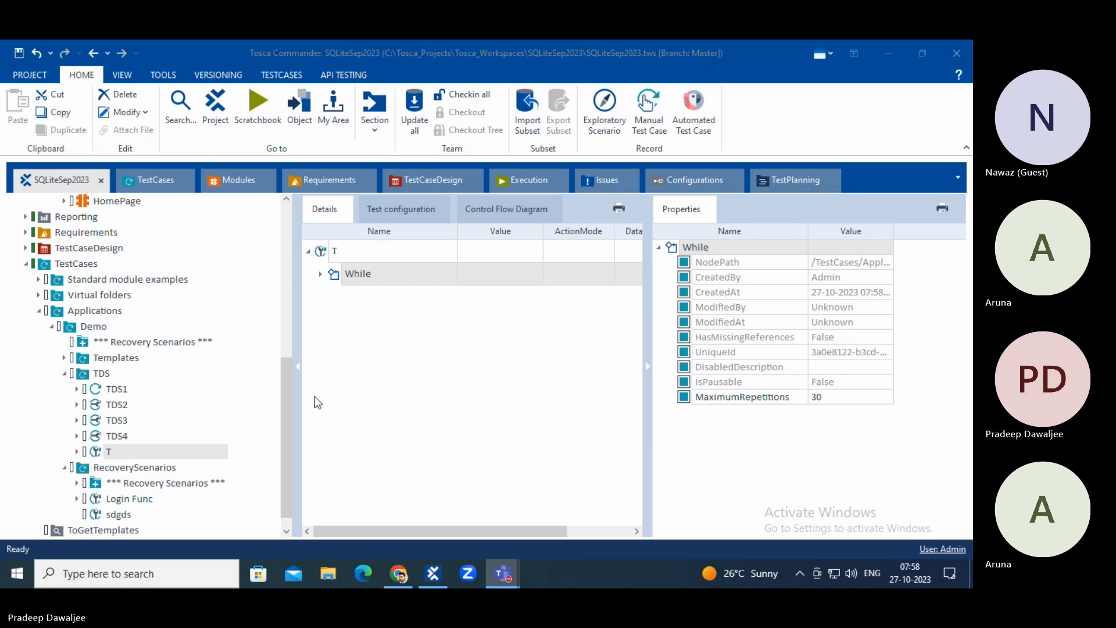
{"action": "right_click", "coordinate": [320, 250]}
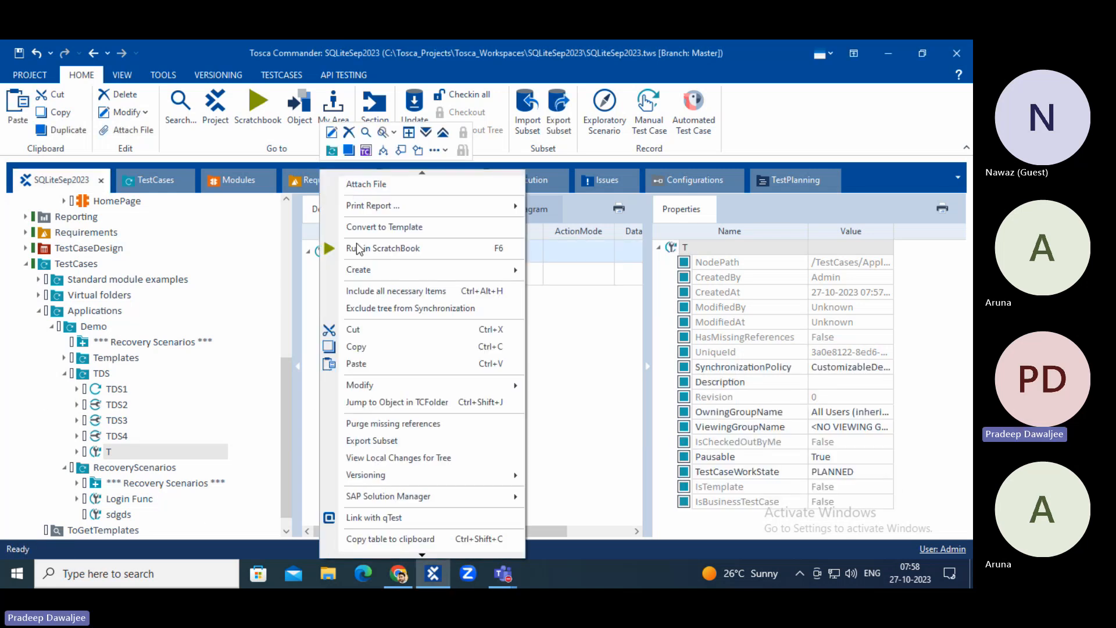
Step: Run a simple search with an empty term from the TDS folder, move the search window aside, and browse the results
{"action": "left_click", "coordinate": [90, 375]}
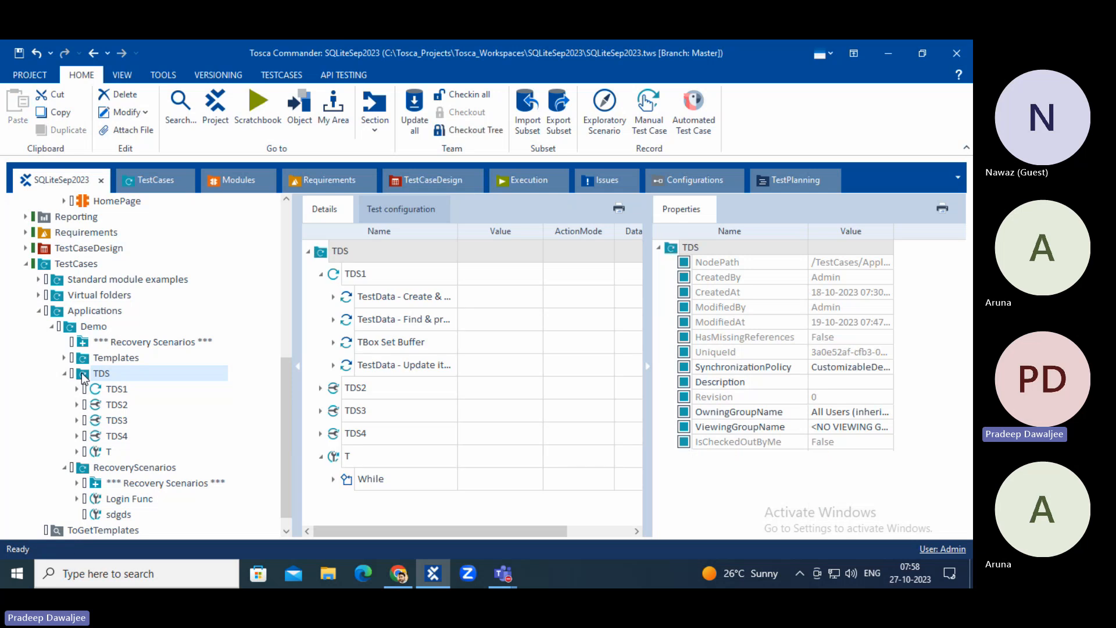
{"action": "right_click", "coordinate": [90, 374]}
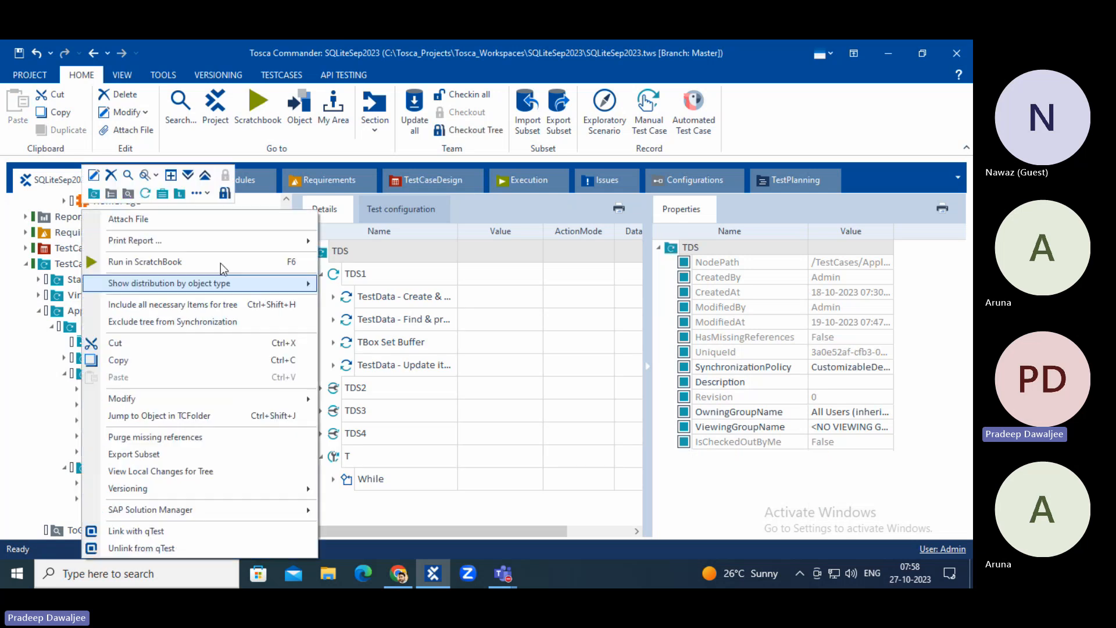
{"action": "left_click", "coordinate": [130, 175]}
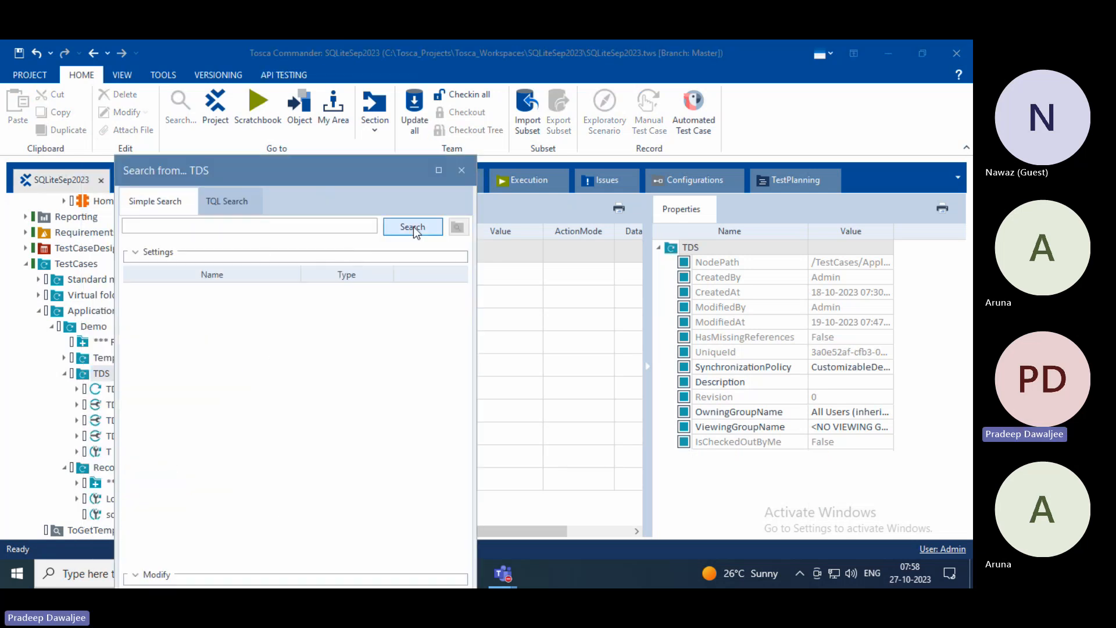
{"action": "left_click", "coordinate": [399, 229]}
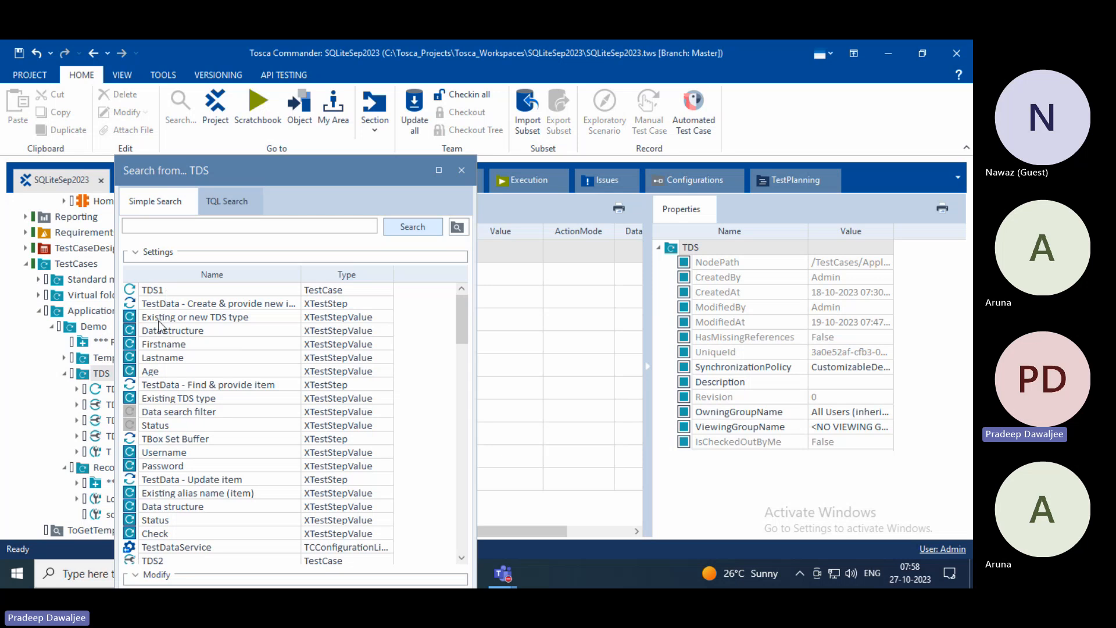
{"action": "left_click_drag", "start_coordinate": [308, 162], "coordinate": [514, 137]}
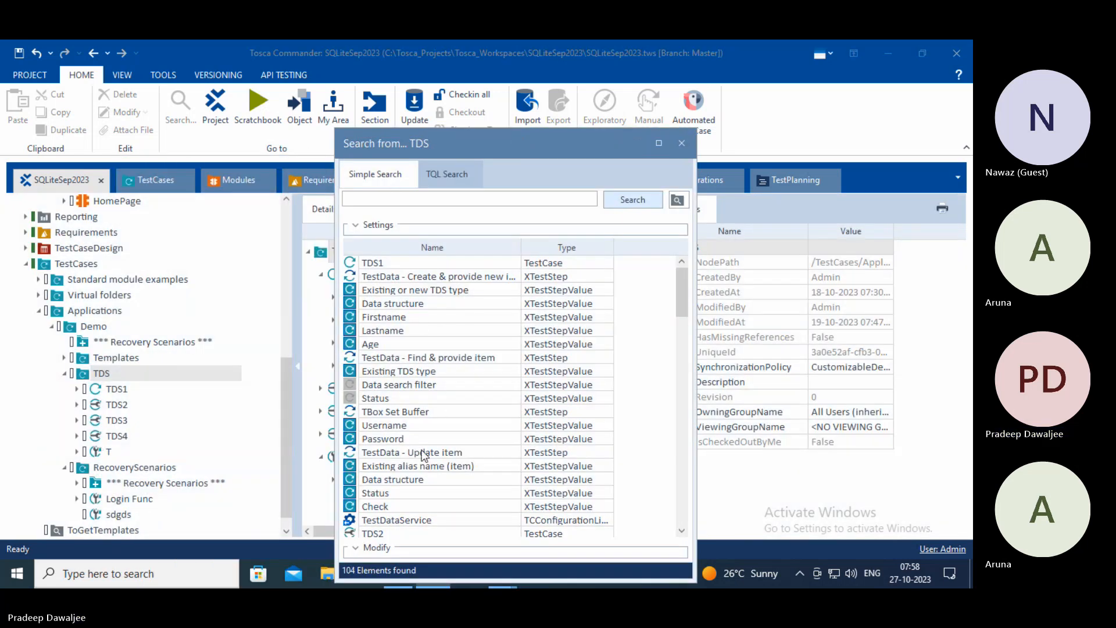
{"action": "scroll", "coordinate": [424, 454], "scroll_direction": "down", "scroll_amount": 5}
{"action": "scroll", "coordinate": [424, 456], "scroll_direction": "up", "scroll_amount": 5}
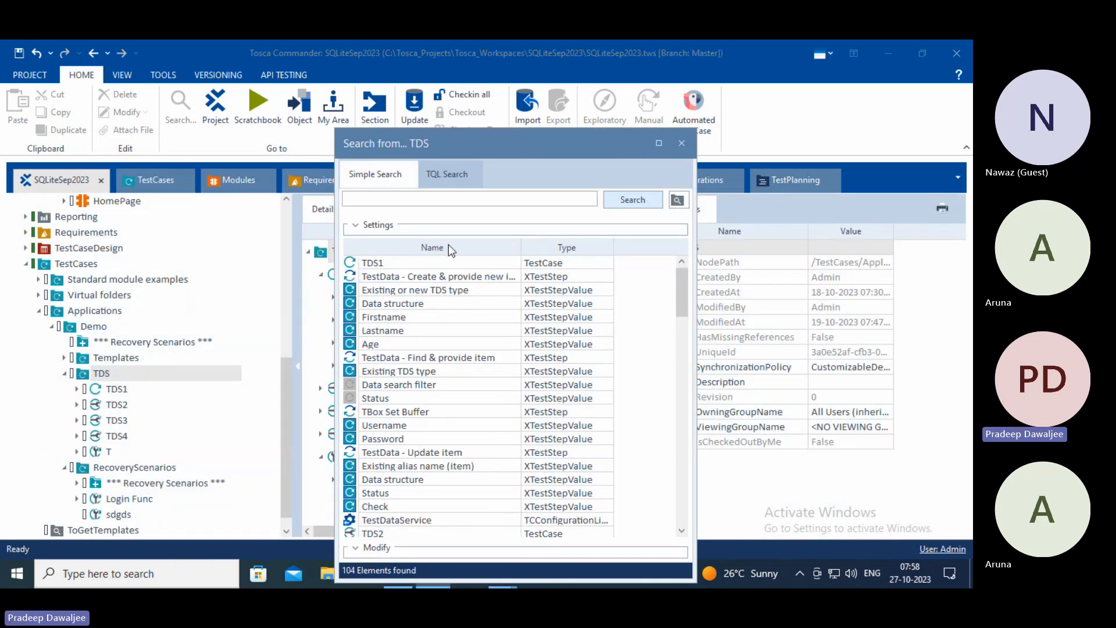
Step: Restrict the TDS search to the TestCase object type, run it, and select test case T in the results
{"action": "left_click", "coordinate": [357, 225]}
{"action": "left_click", "coordinate": [529, 249]}
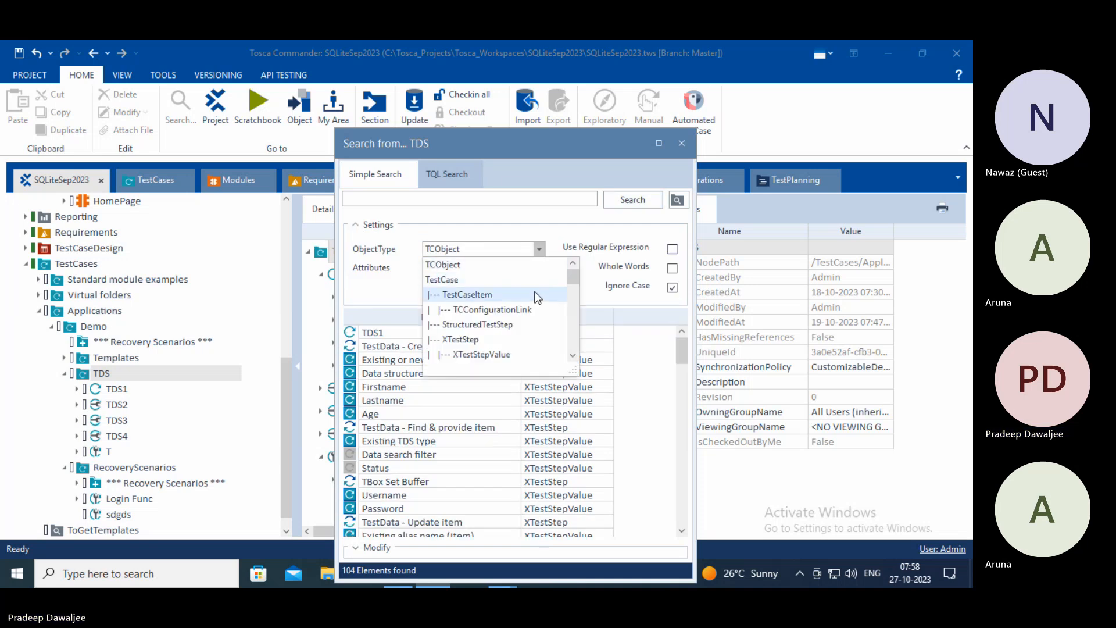
{"action": "left_click", "coordinate": [529, 280]}
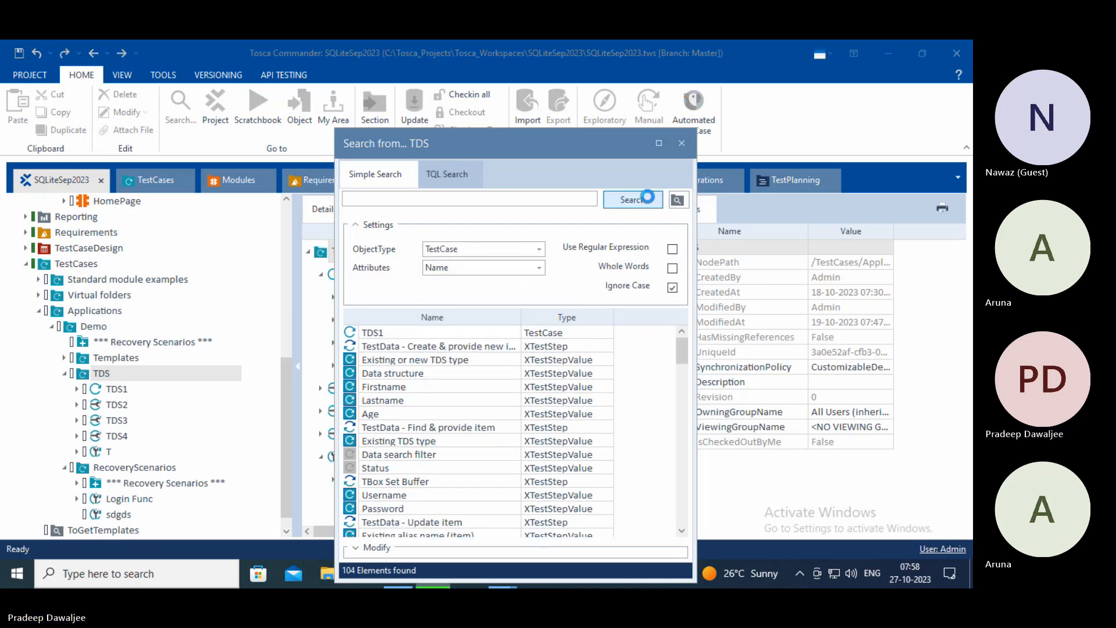
{"action": "left_click", "coordinate": [632, 199]}
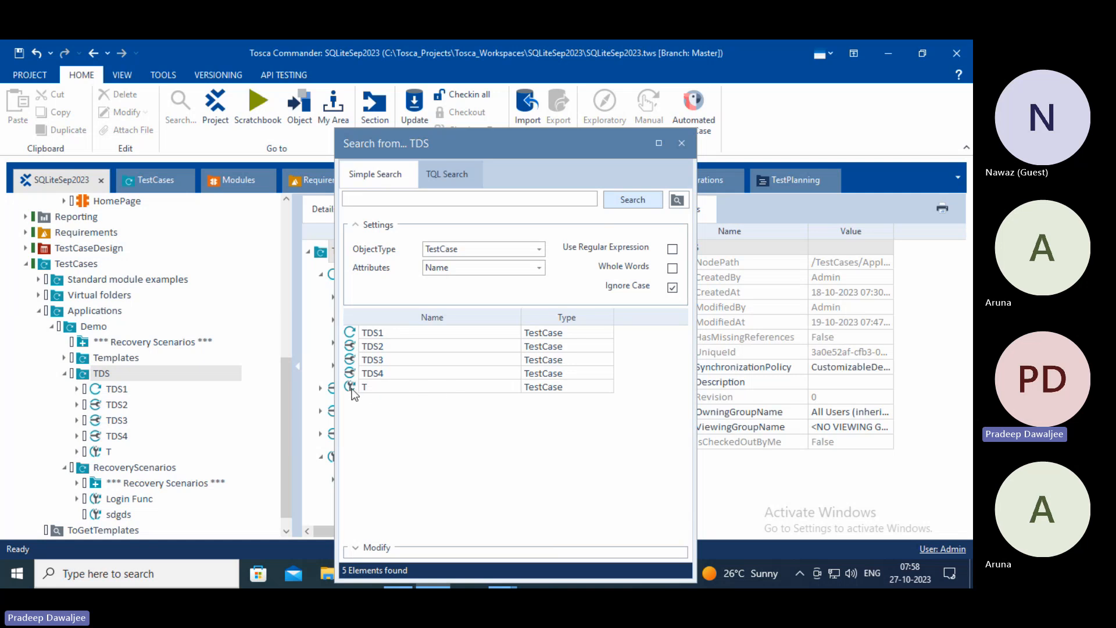
{"action": "left_click", "coordinate": [353, 393]}
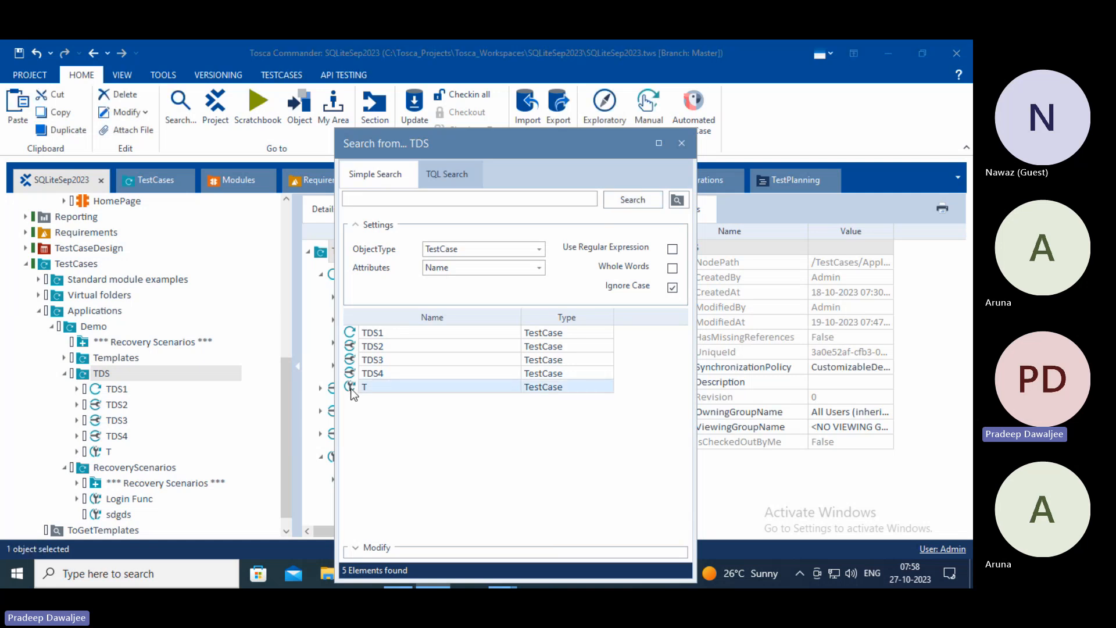
Step: Change the search's object type to TestCaseItem and run the search
{"action": "left_click", "coordinate": [539, 249]}
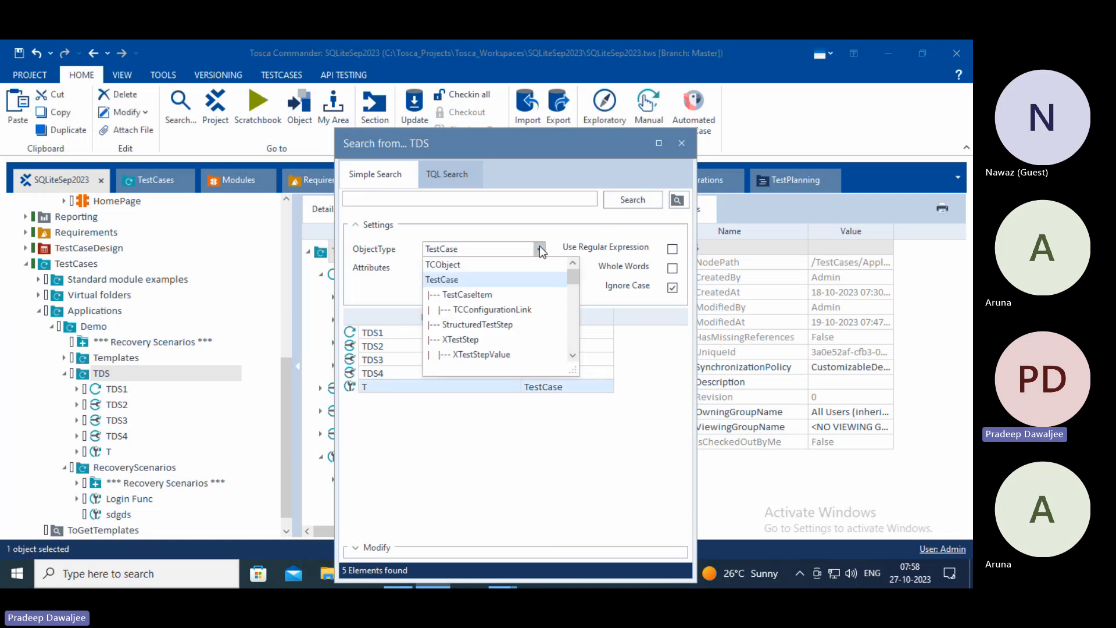
{"action": "left_click", "coordinate": [498, 297]}
{"action": "left_click", "coordinate": [618, 198]}
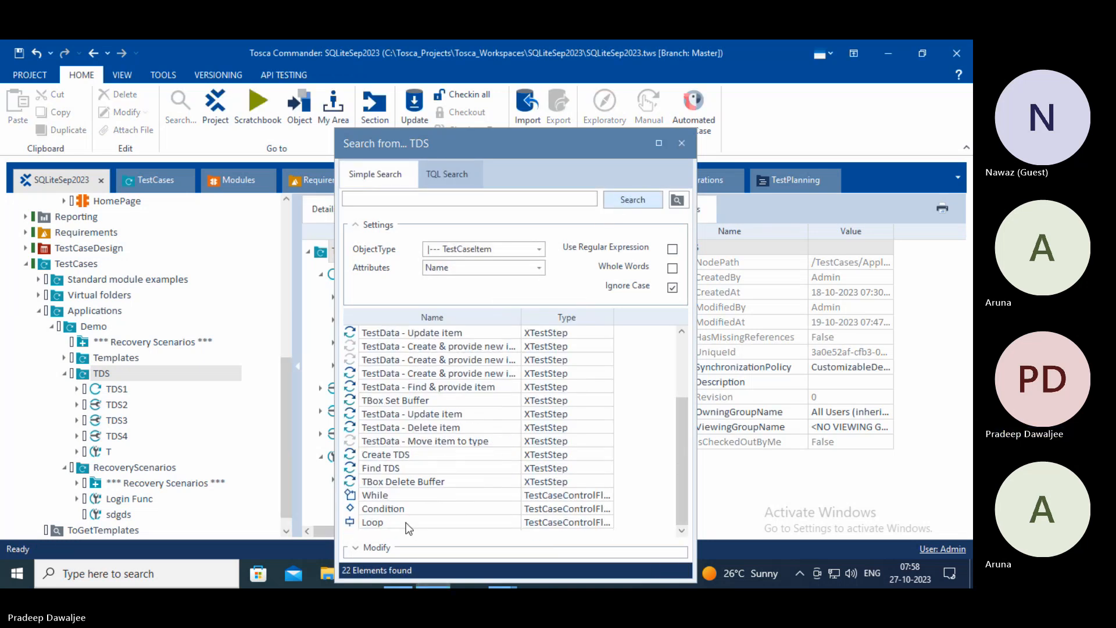
Step: Modify the MaximumRepetitions attribute of the While statement found in the search results to 100
{"action": "left_click", "coordinate": [372, 496]}
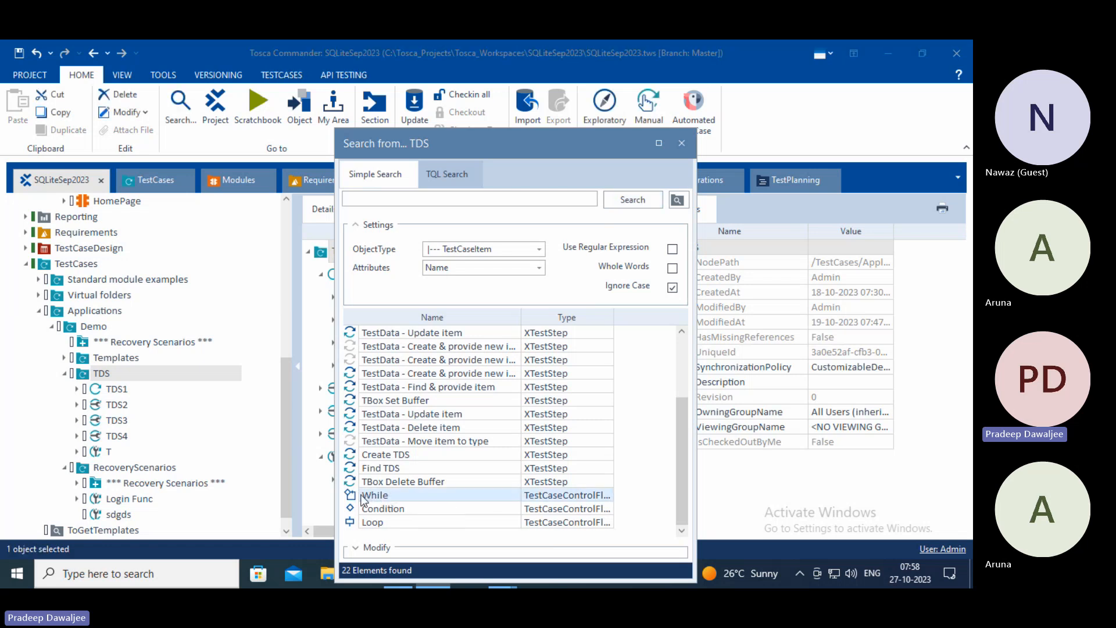
{"action": "right_click", "coordinate": [357, 498]}
{"action": "mouse_move", "coordinate": [559, 489]}
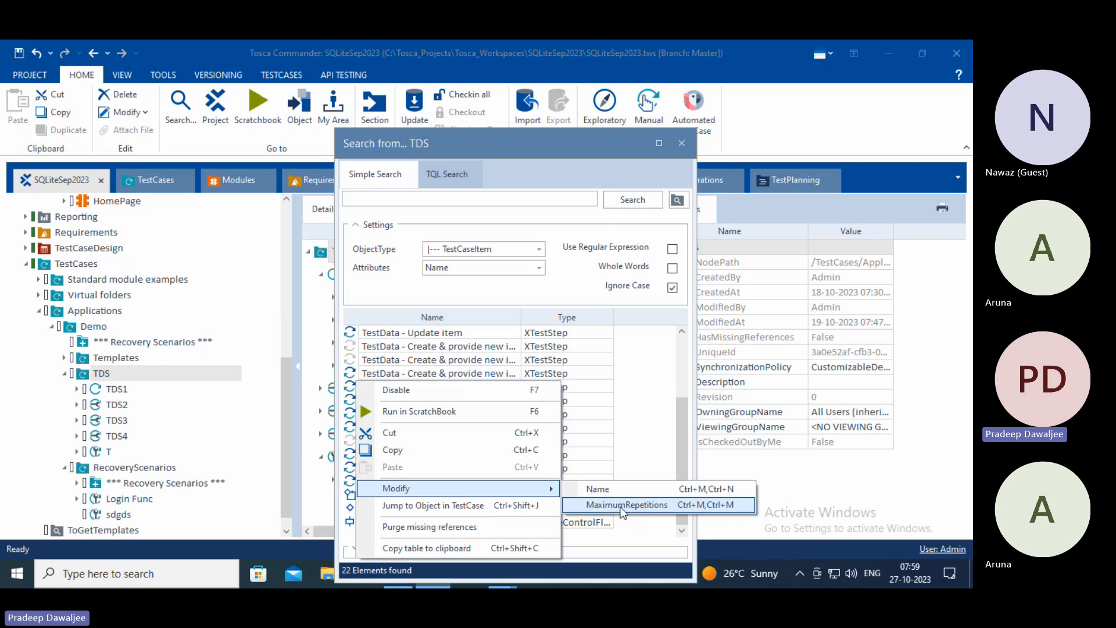
{"action": "left_click", "coordinate": [624, 504]}
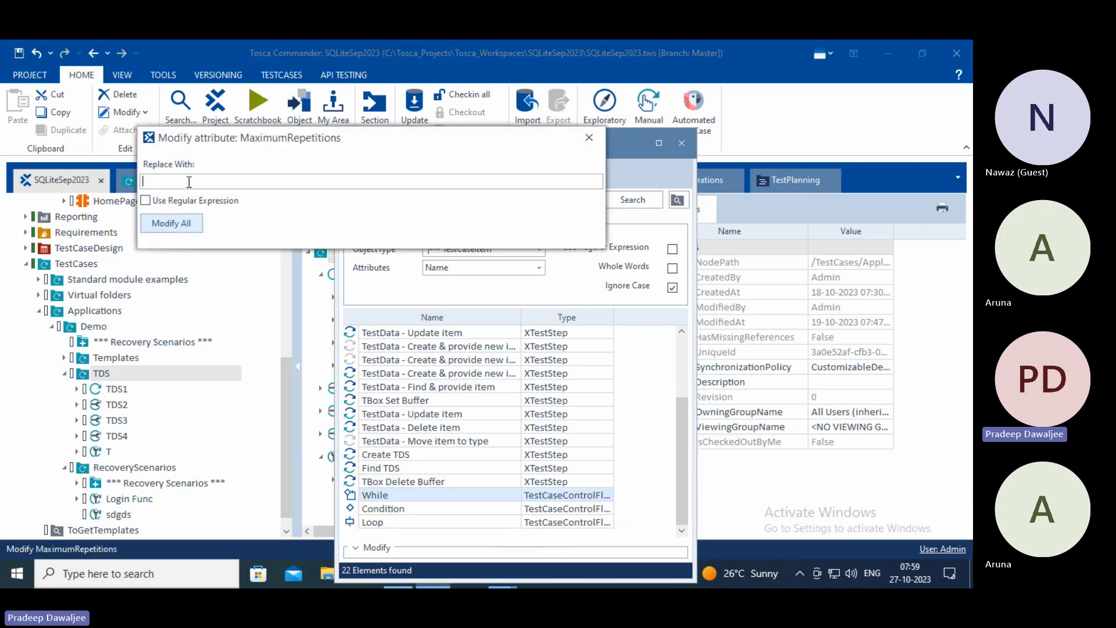
{"action": "type", "text": "100"}
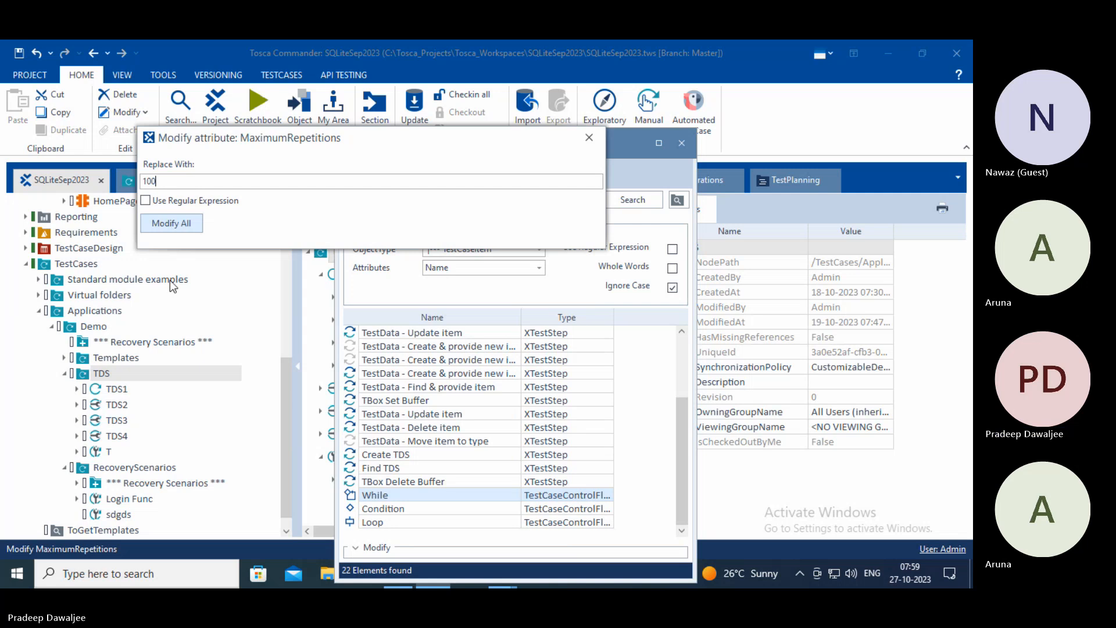
{"action": "left_click", "coordinate": [175, 219]}
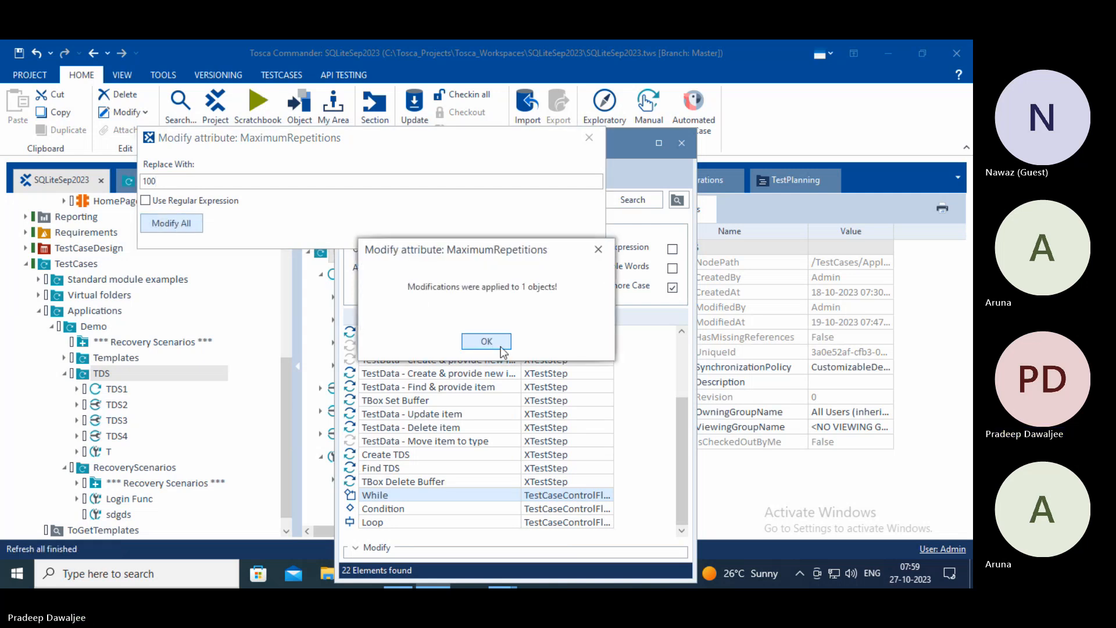
{"action": "left_click", "coordinate": [497, 344]}
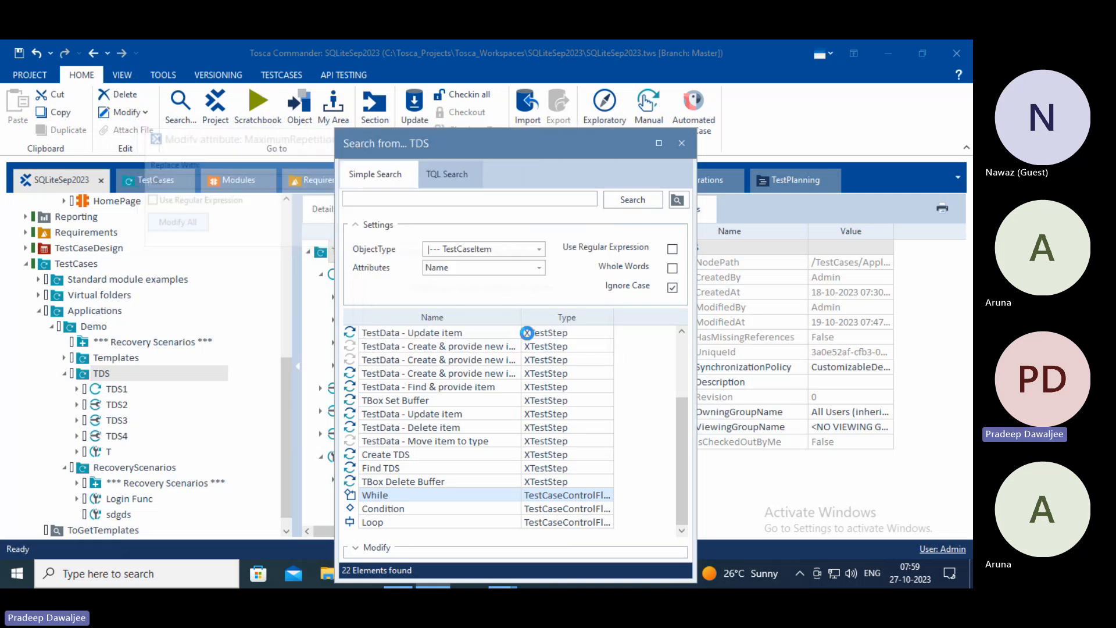
Step: Close the search, check the While statement's MaximumRepetitions property in test case T, and save the workspace
{"action": "left_click", "coordinate": [682, 144]}
{"action": "left_click", "coordinate": [108, 451]}
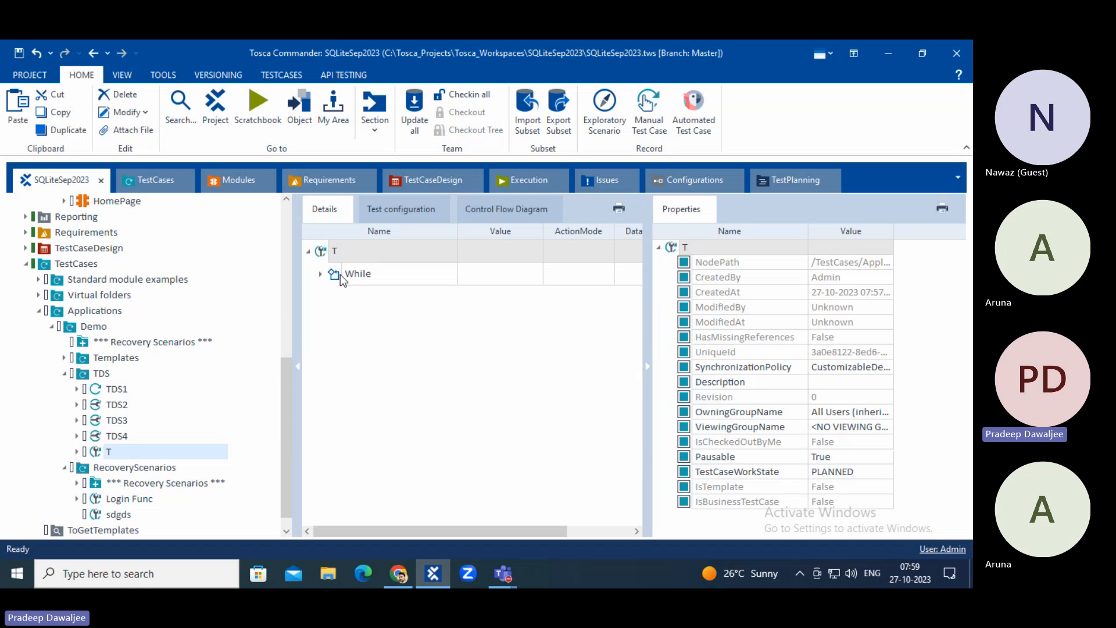
{"action": "left_click", "coordinate": [340, 274]}
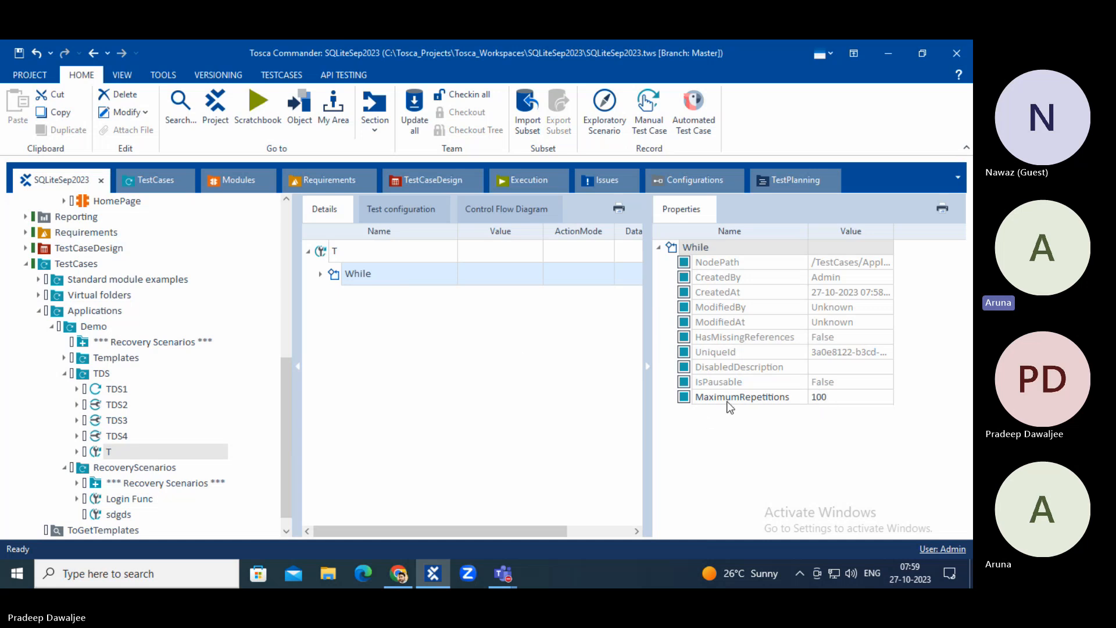
{"action": "key", "text": "ctrl+s"}
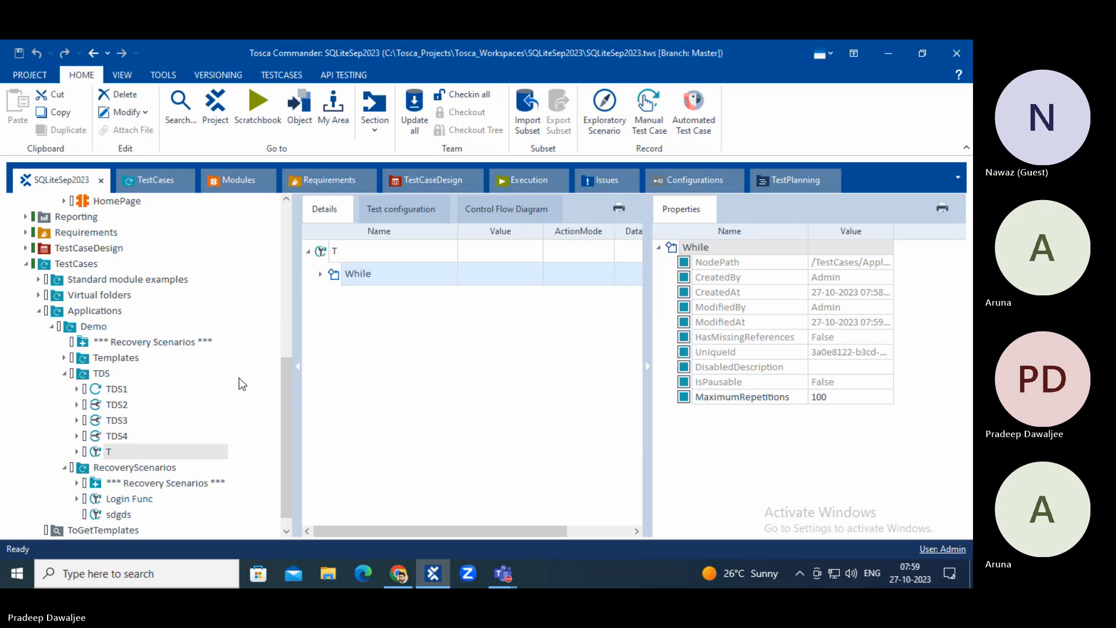
Step: Switch to the TestCases section of the workspace
{"action": "scroll", "coordinate": [238, 390], "scroll_direction": "down", "scroll_amount": 1}
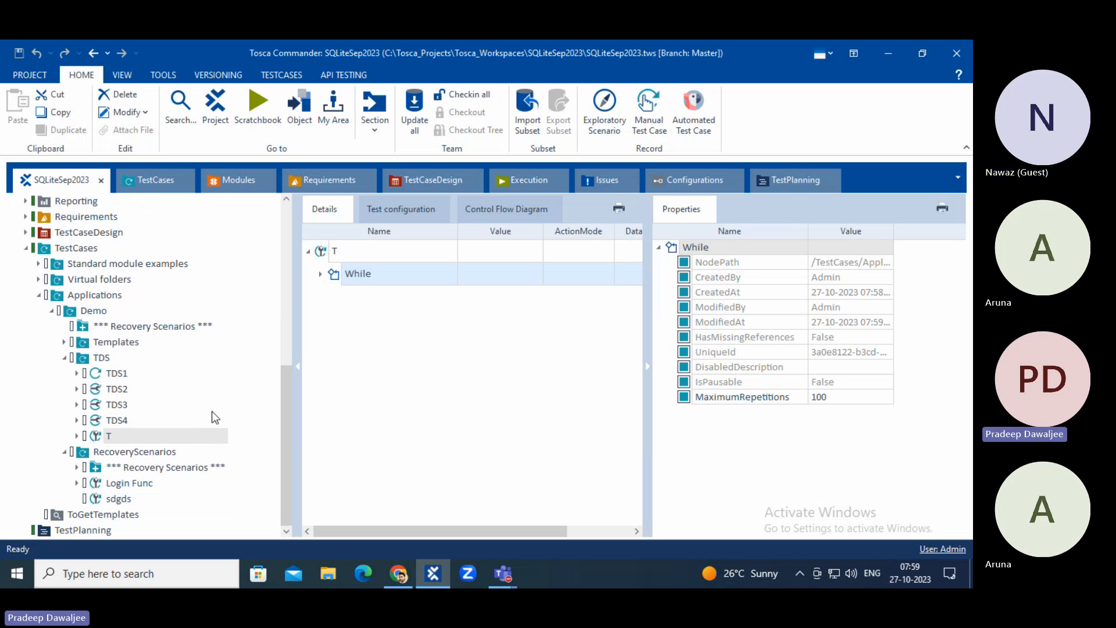
{"action": "left_click", "coordinate": [162, 185]}
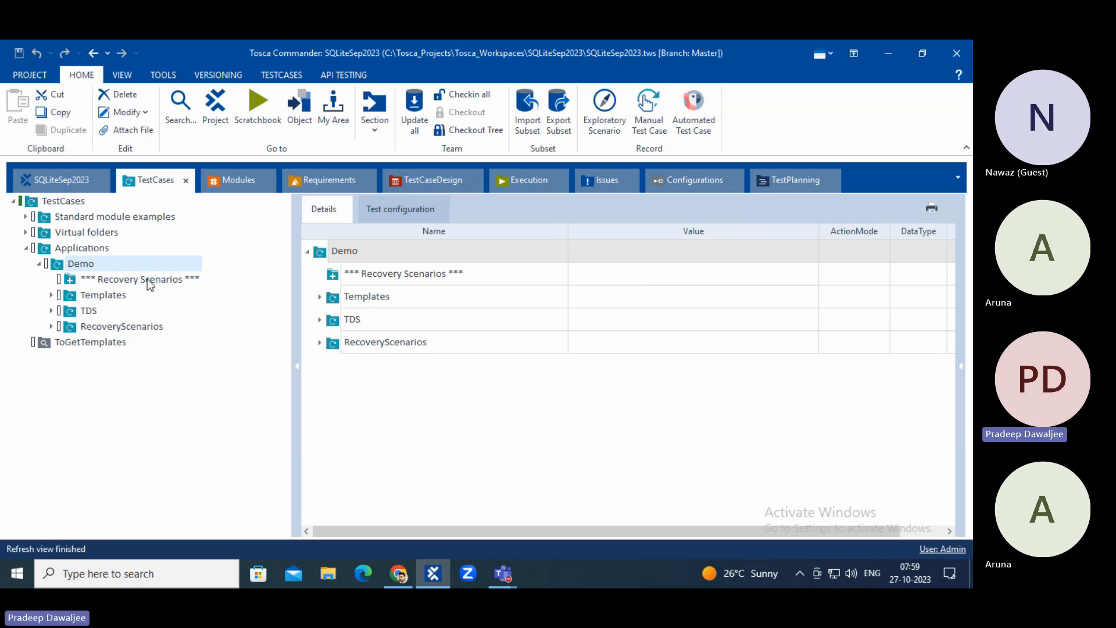